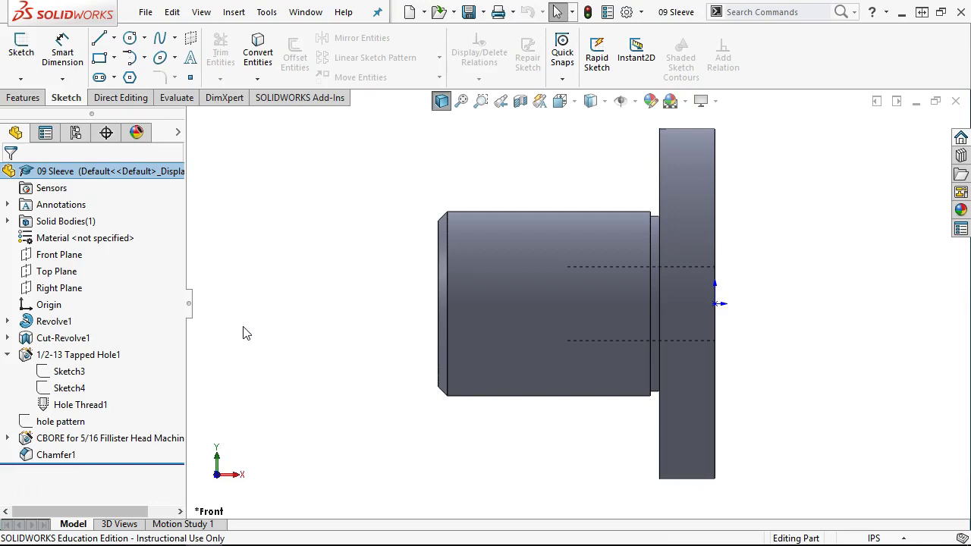
# Orbit the sleeve to inspect its flange face and the Hole Thread1 feature.
pyautogui.moveTo(265, 294); pyautogui.dragTo(355, 244, button='middle')
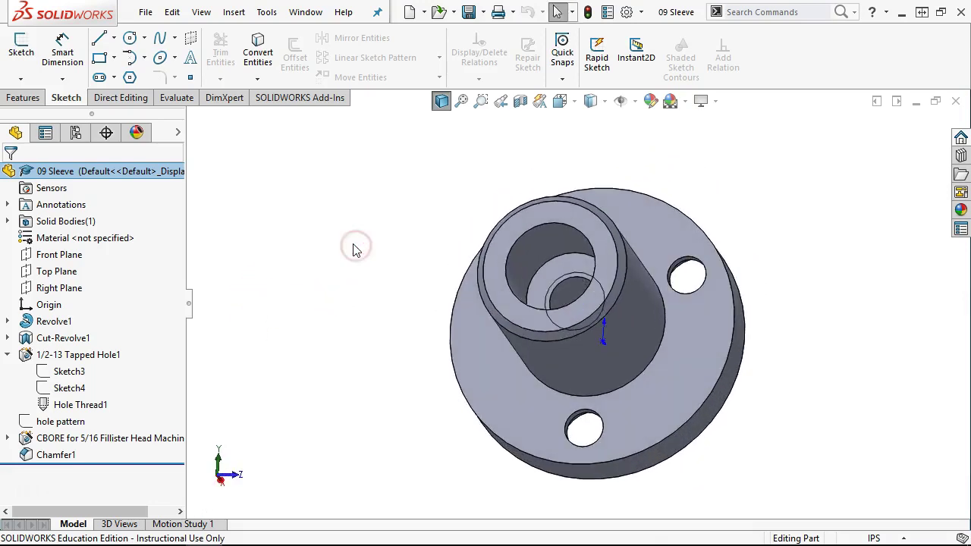
pyautogui.click(365, 254)
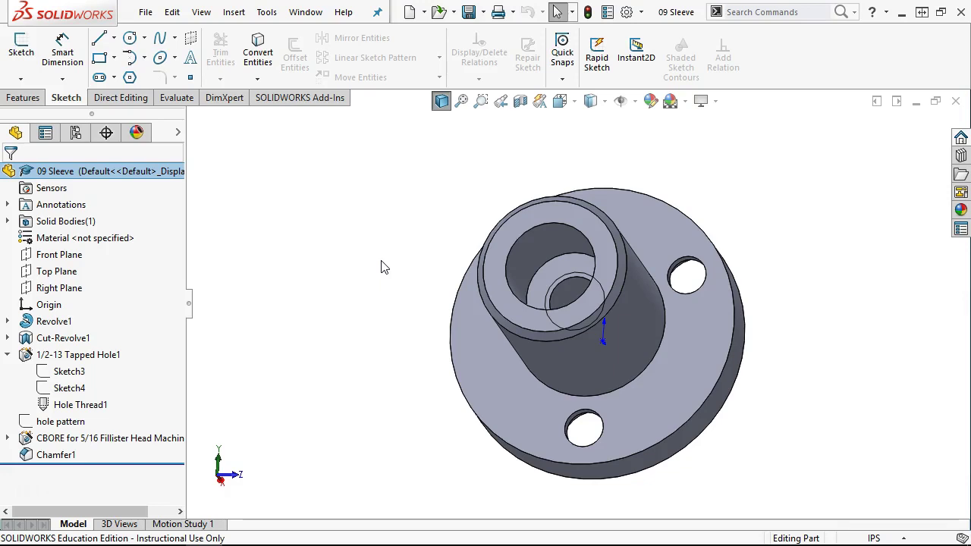
pyautogui.moveTo(390, 284); pyautogui.dragTo(397, 293, button='middle')
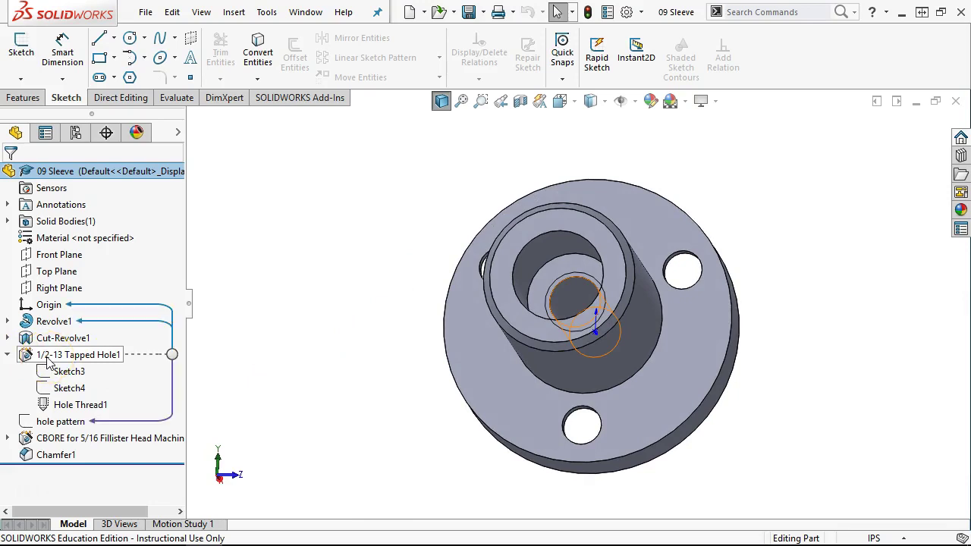
pyautogui.click(60, 410)
pyautogui.click(346, 444)
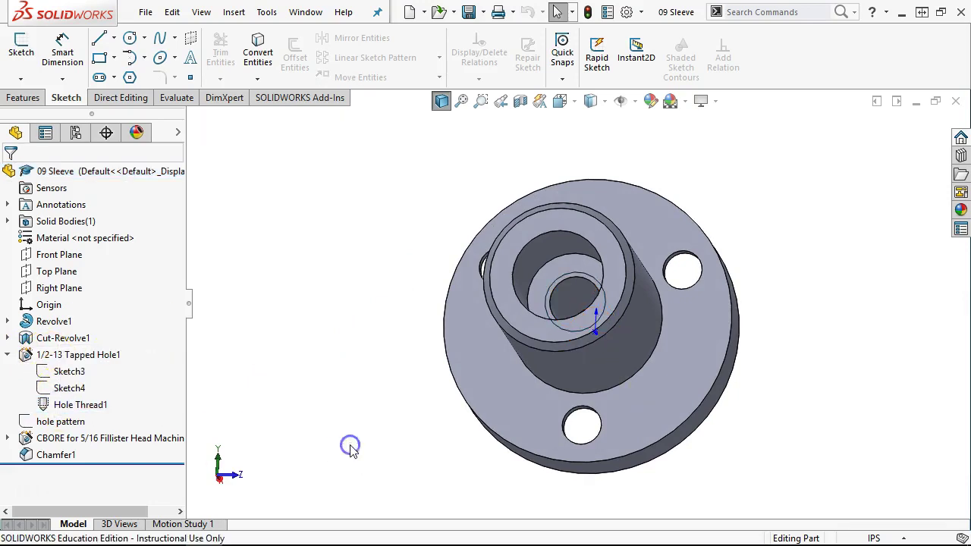
pyautogui.moveTo(347, 445); pyautogui.dragTo(351, 449, button='middle')
pyautogui.hotkey('ctrl', '1')
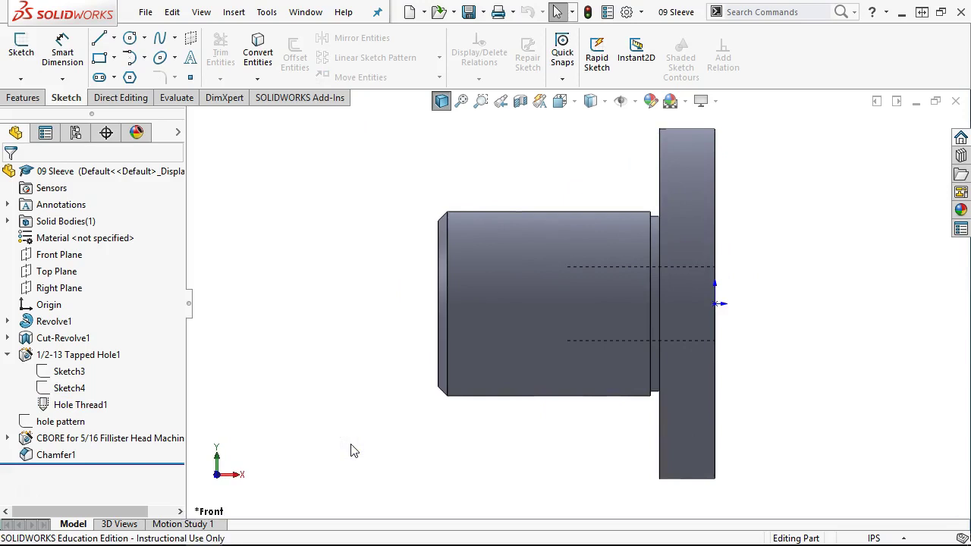
pyautogui.click(348, 449)
pyautogui.click(241, 438)
pyautogui.moveTo(260, 303); pyautogui.dragTo(366, 245, button='middle')
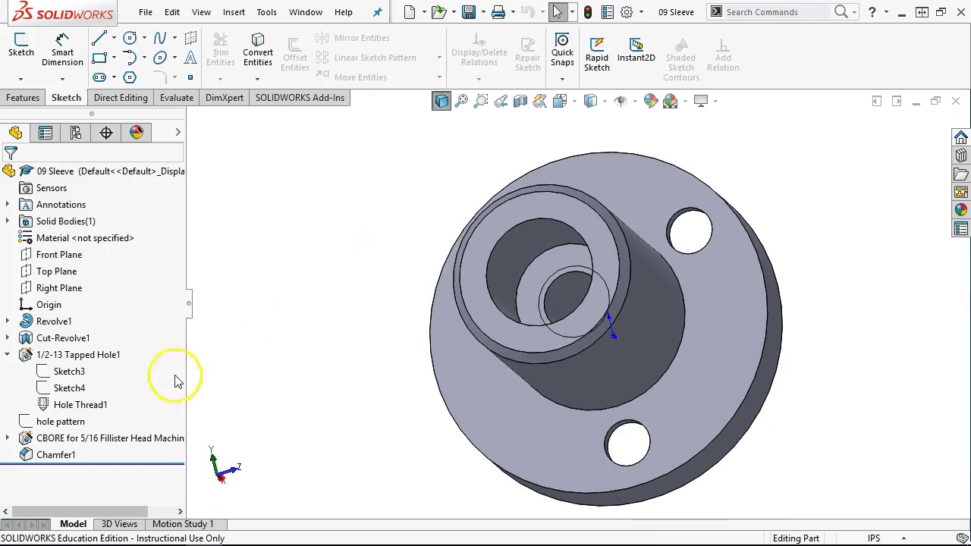
# Hide the cosmetic thread of Hole Thread1 and return to the front view.
pyautogui.rightClick(101, 406)
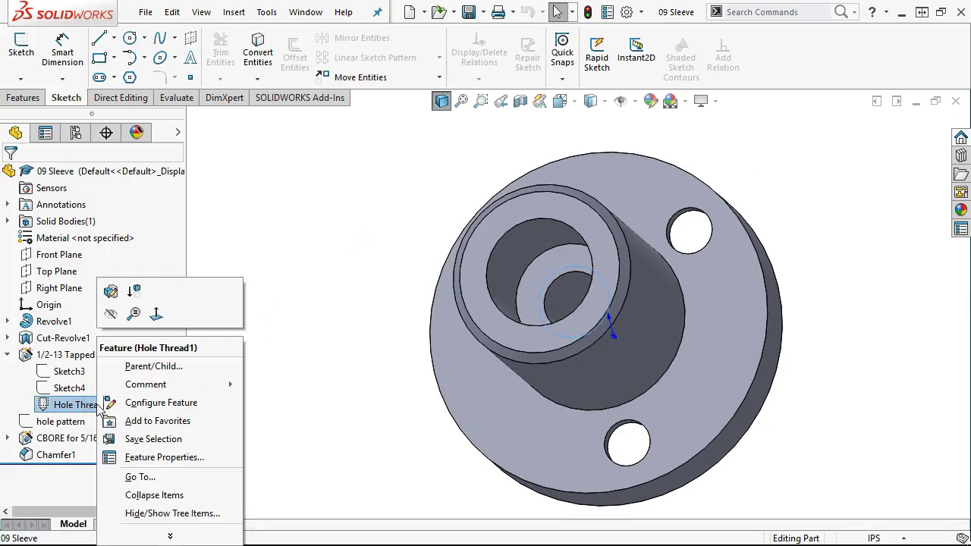
pyautogui.click(112, 313)
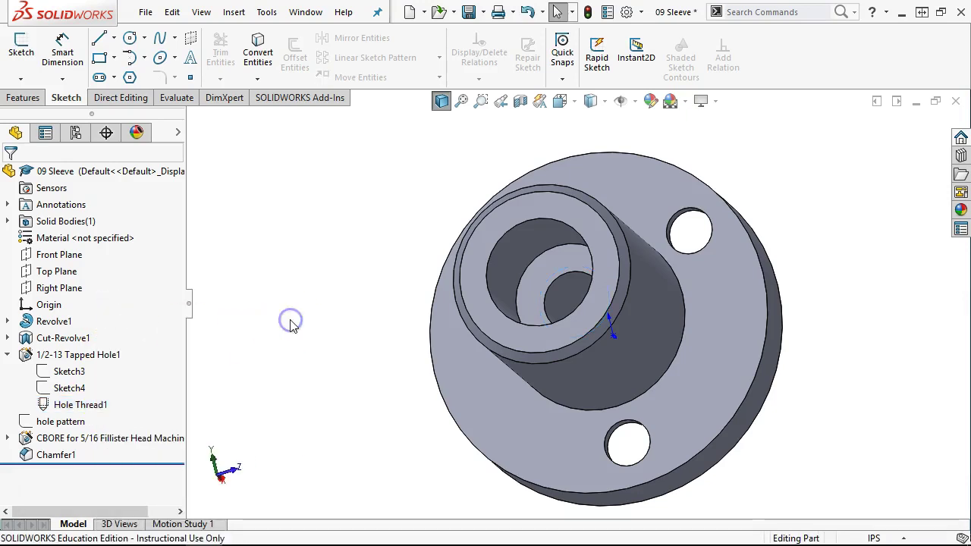
pyautogui.hotkey('ctrl', '1')
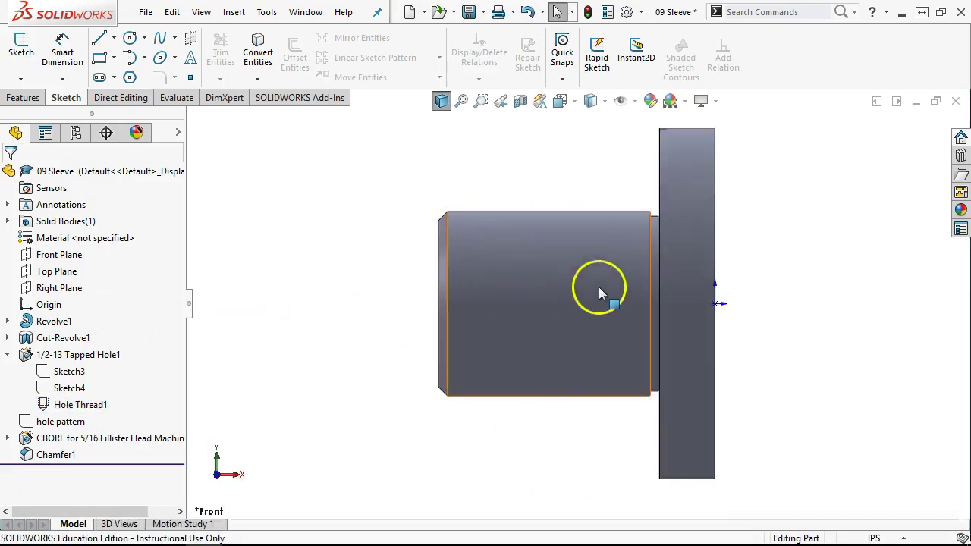
# Check the hidden thread in the front and left views around the flange.
pyautogui.moveTo(599, 287); pyautogui.dragTo(552, 273)
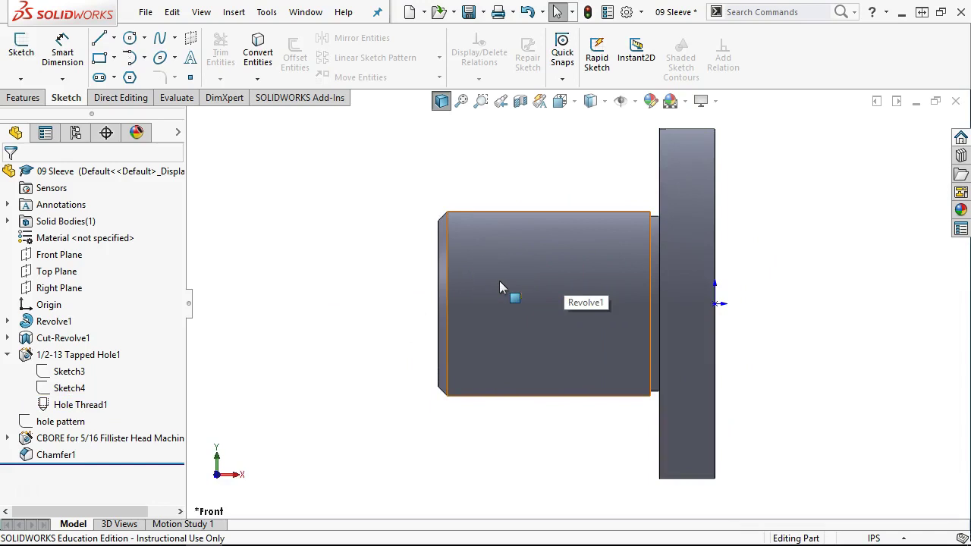
pyautogui.click(529, 232)
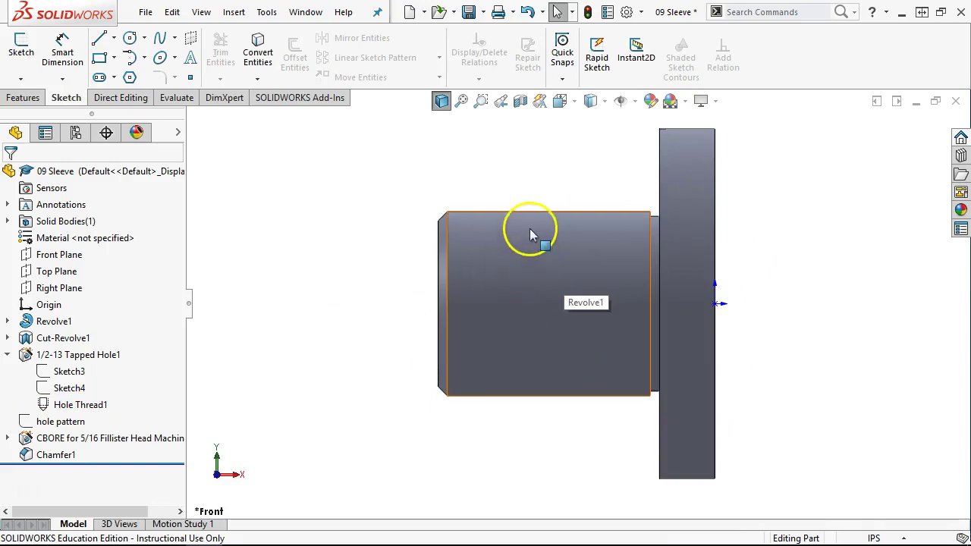
pyautogui.click(412, 464)
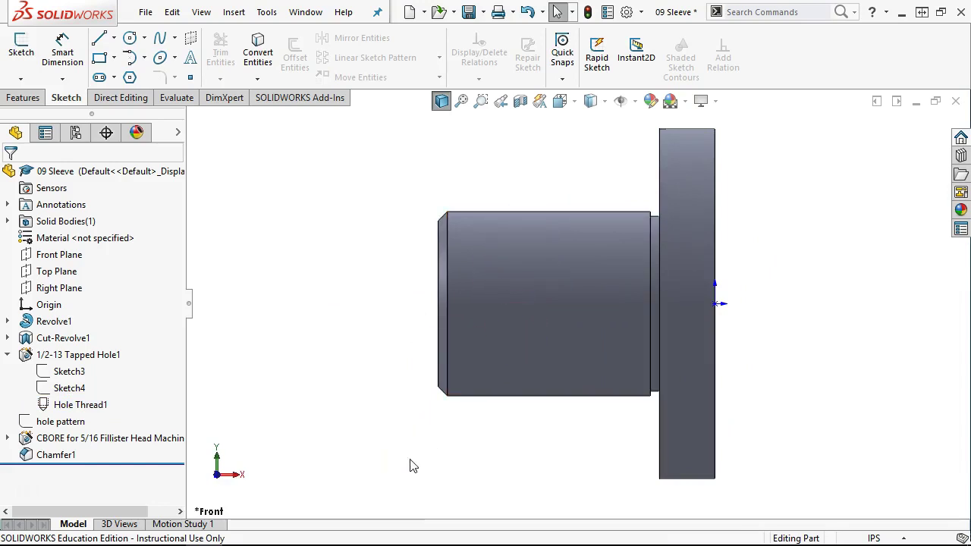
pyautogui.hotkey('ctrl', '3')
pyautogui.click(542, 310)
pyautogui.click(191, 405)
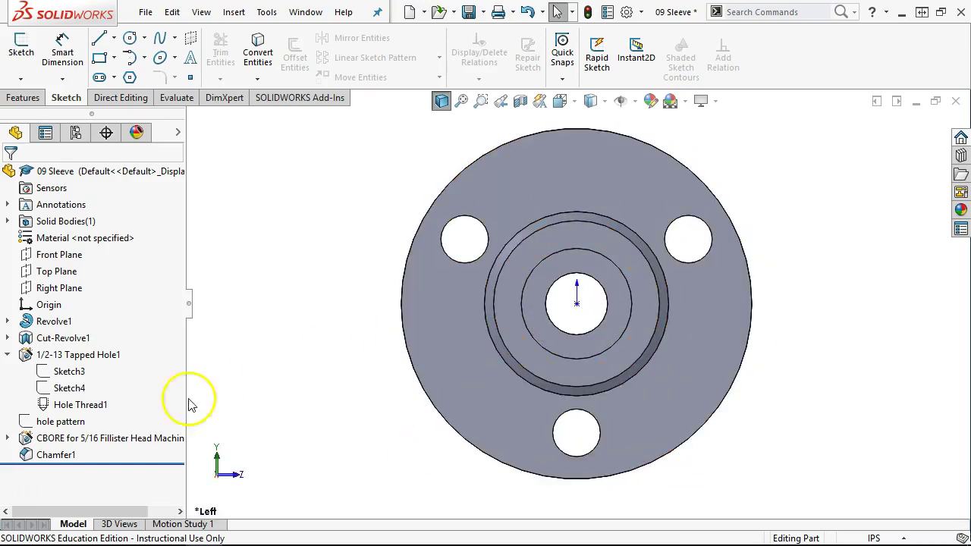
pyautogui.rightClick(92, 405)
pyautogui.click(111, 317)
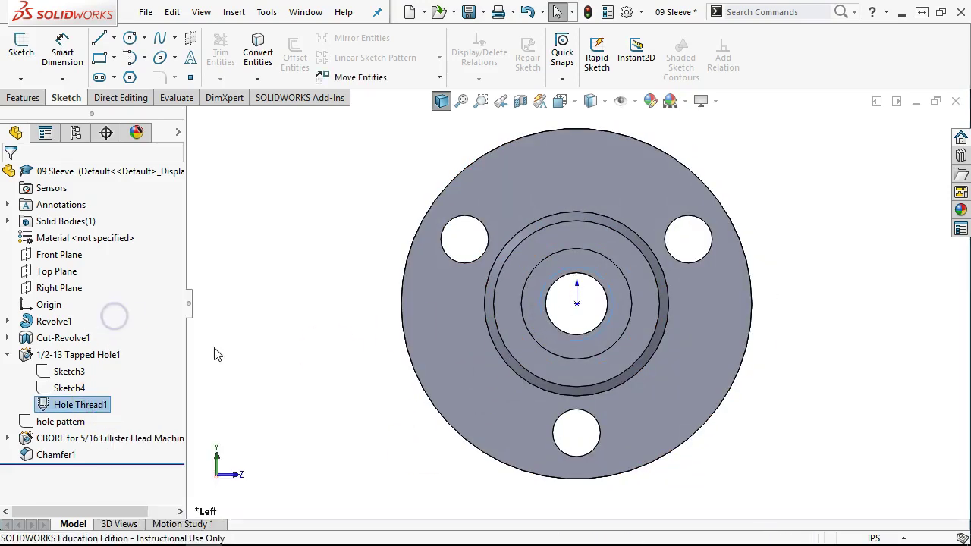
pyautogui.click(368, 314)
pyautogui.moveTo(546, 303)
pyautogui.mouseDown()
pyautogui.moveTo(568, 269)
pyautogui.moveTo(621, 313)
pyautogui.moveTo(448, 340)
pyautogui.moveTo(412, 325)
pyautogui.moveTo(336, 341)
pyautogui.mouseUp()
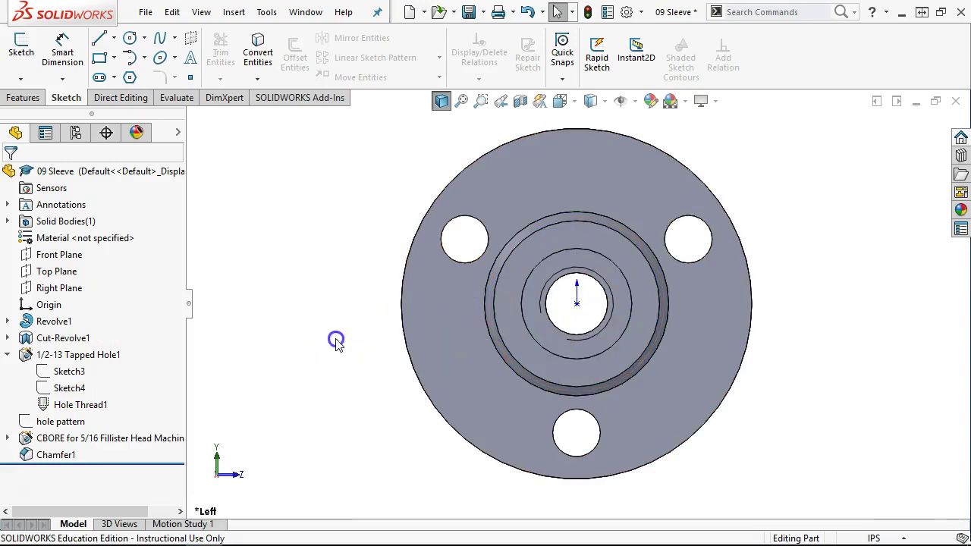
pyautogui.press('Left')
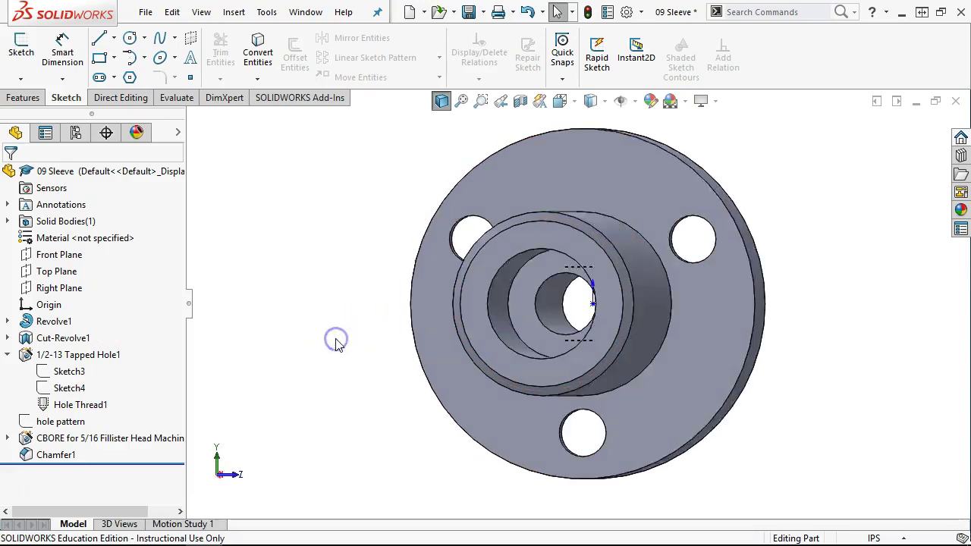
pyautogui.hotkey('ctrl', '1')
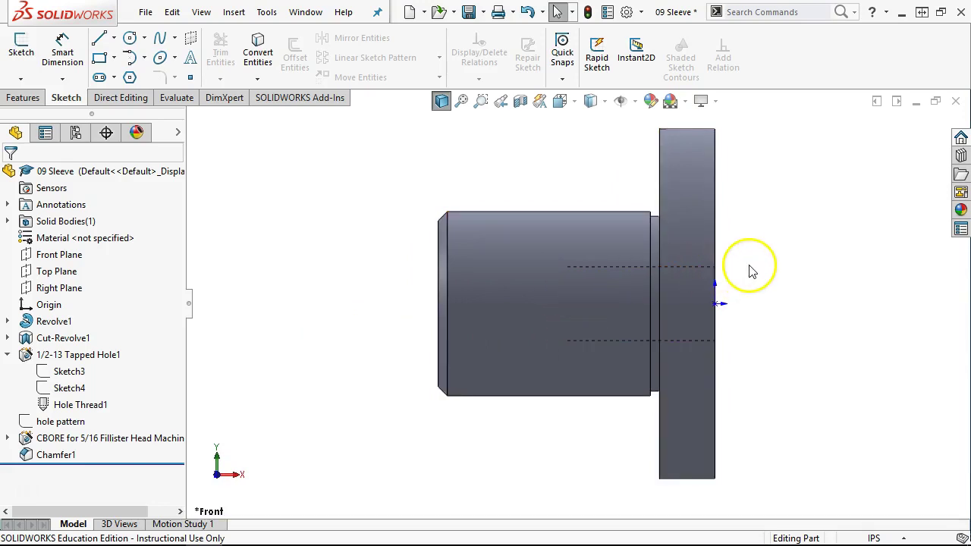
# Orbit and zoom the part to face the bore and flange.
pyautogui.rightClick(73, 404)
pyautogui.click(89, 314)
pyautogui.moveTo(267, 308); pyautogui.dragTo(368, 241, button='middle')
pyautogui.moveTo(596, 346); pyautogui.dragTo(618, 321, button='middle')
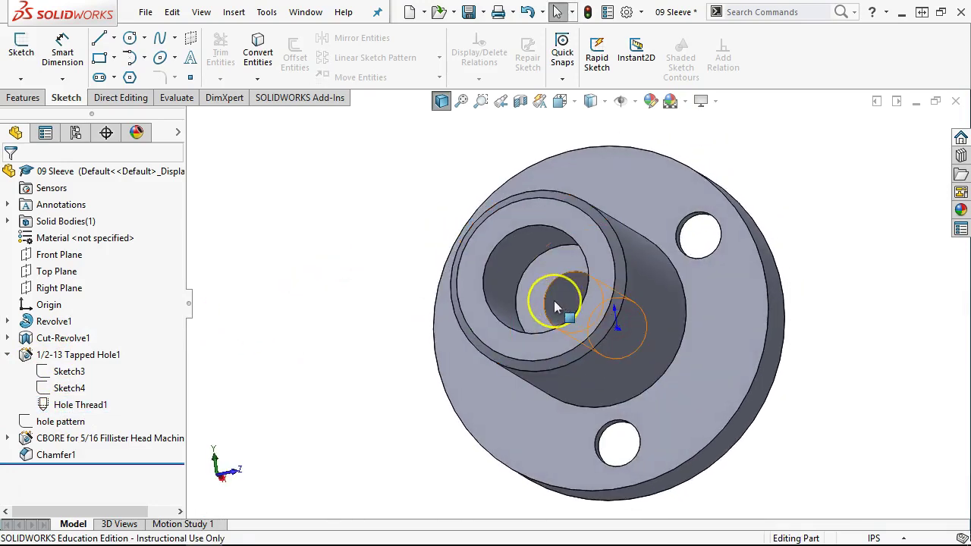
pyautogui.scroll(-2, 554, 307)
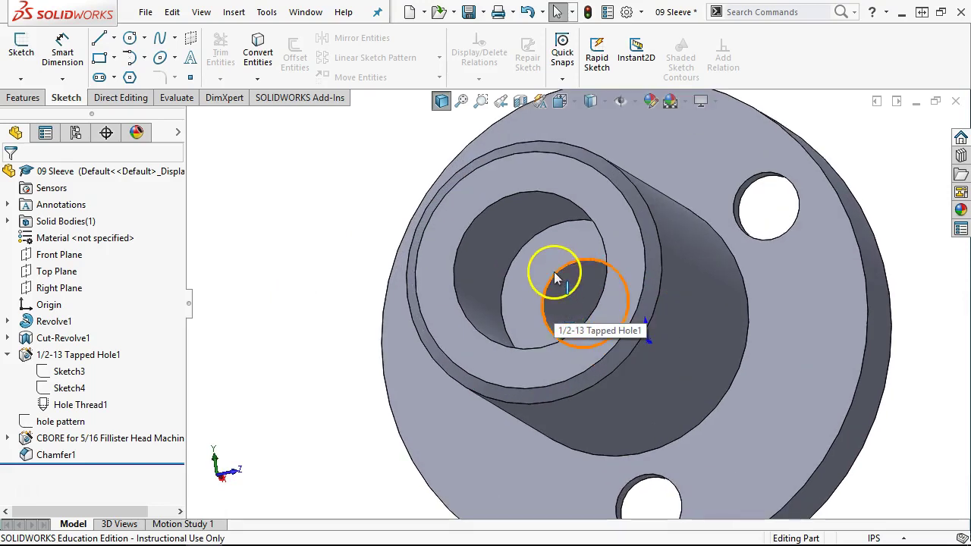
# Select the tapped hole's circular edge and pick Thread from the Hole Wizard list.
pyautogui.click(554, 273)
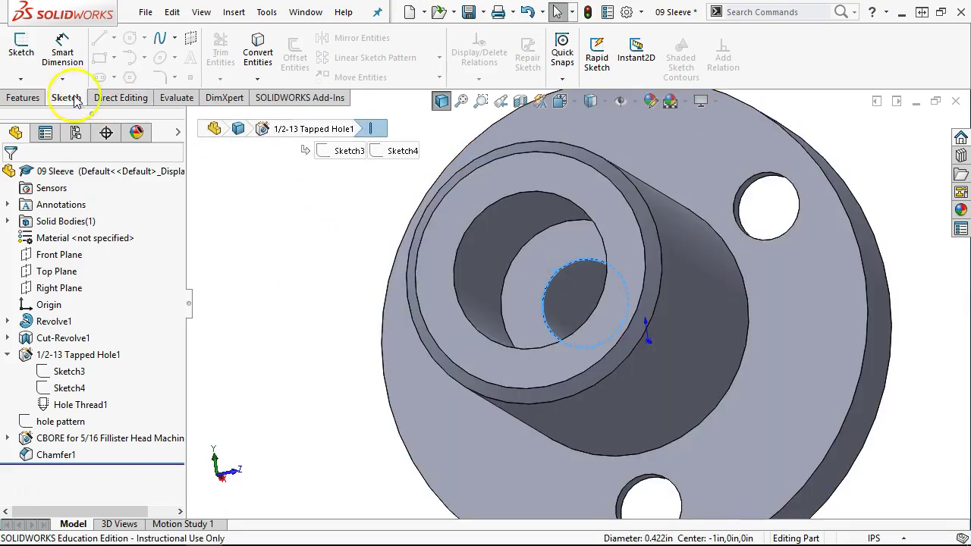
pyautogui.click(34, 98)
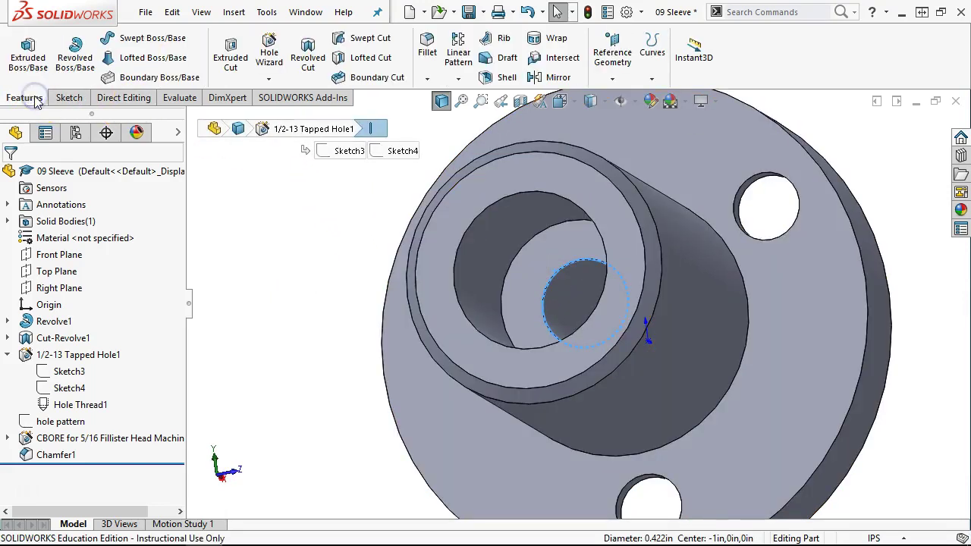
pyautogui.click(263, 79)
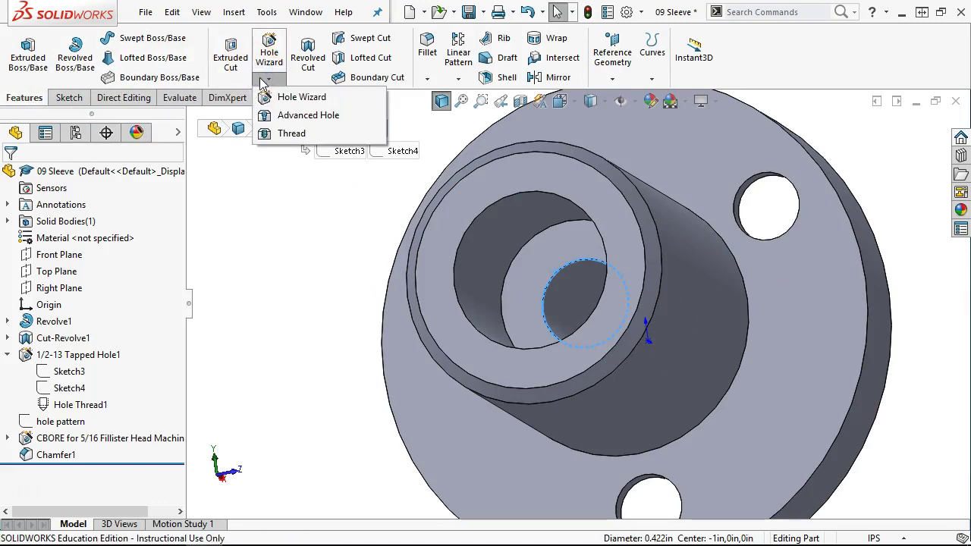
pyautogui.click(301, 134)
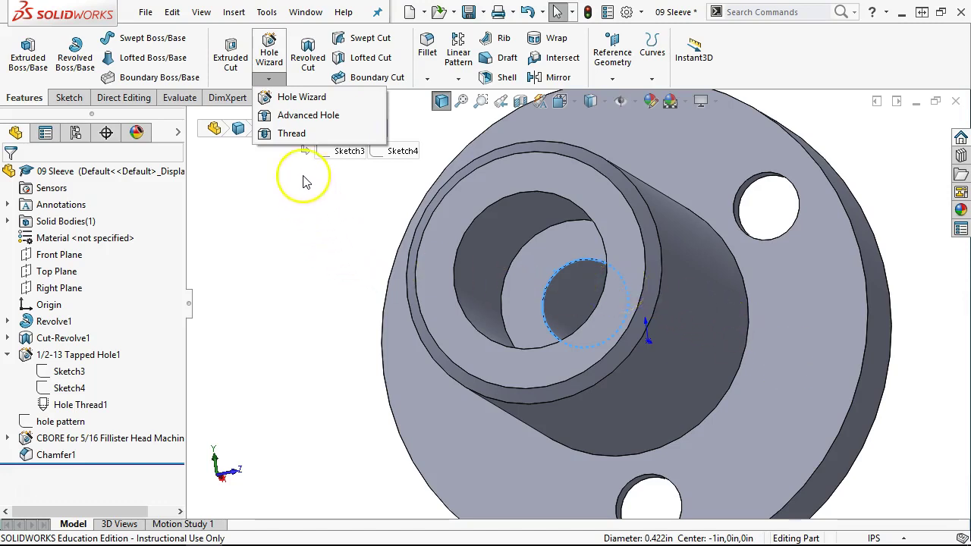
# Start a Thread on the bore's inner circular edge, keeping the Blind end condition.
pyautogui.click(288, 133)
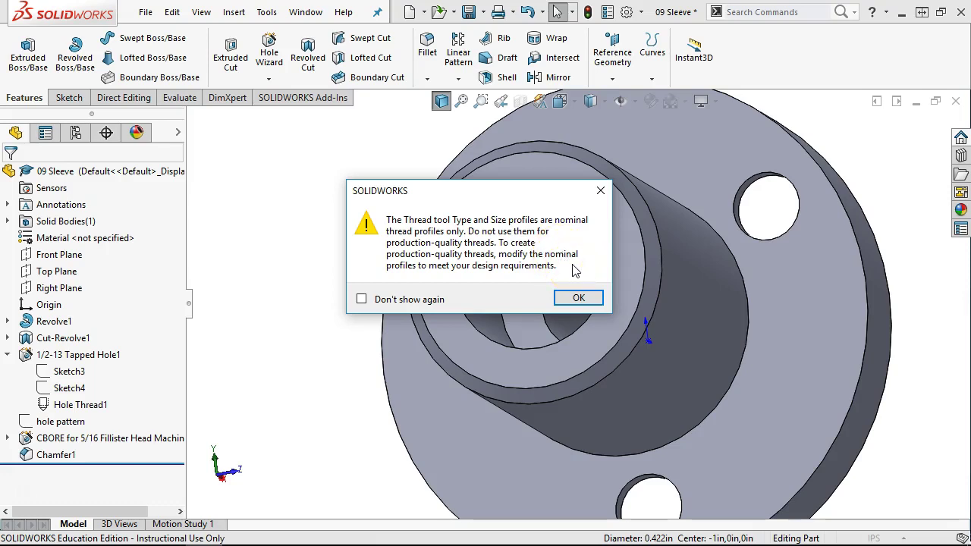
pyautogui.click(571, 299)
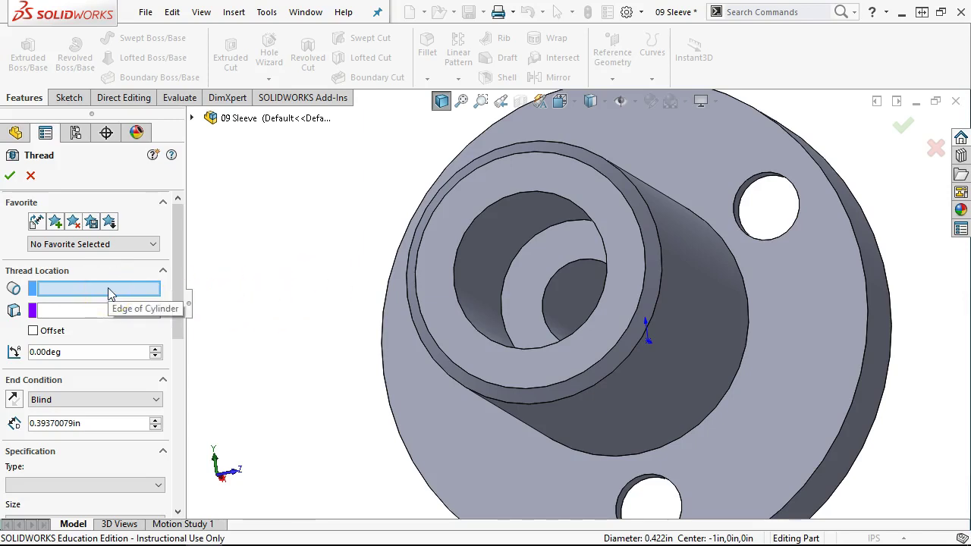
pyautogui.click(584, 303)
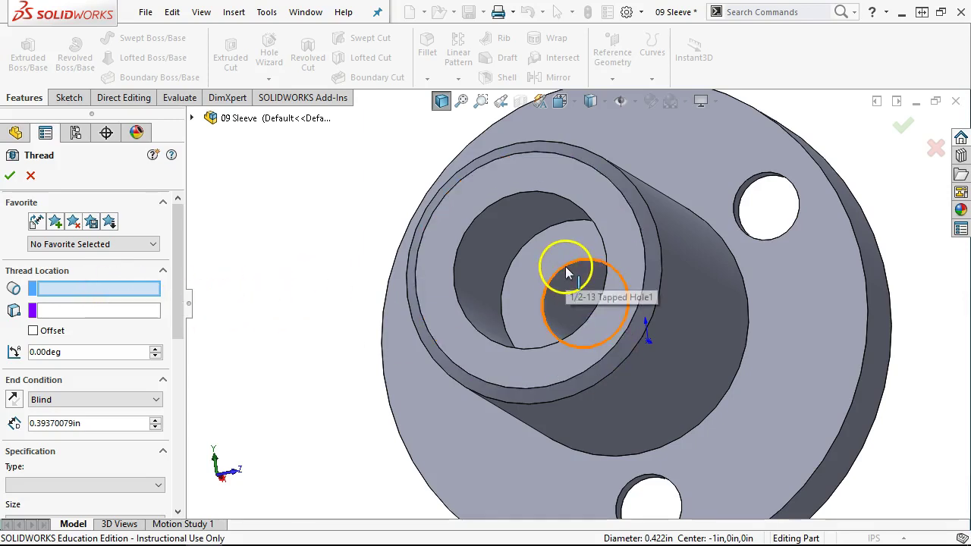
pyautogui.click(311, 281)
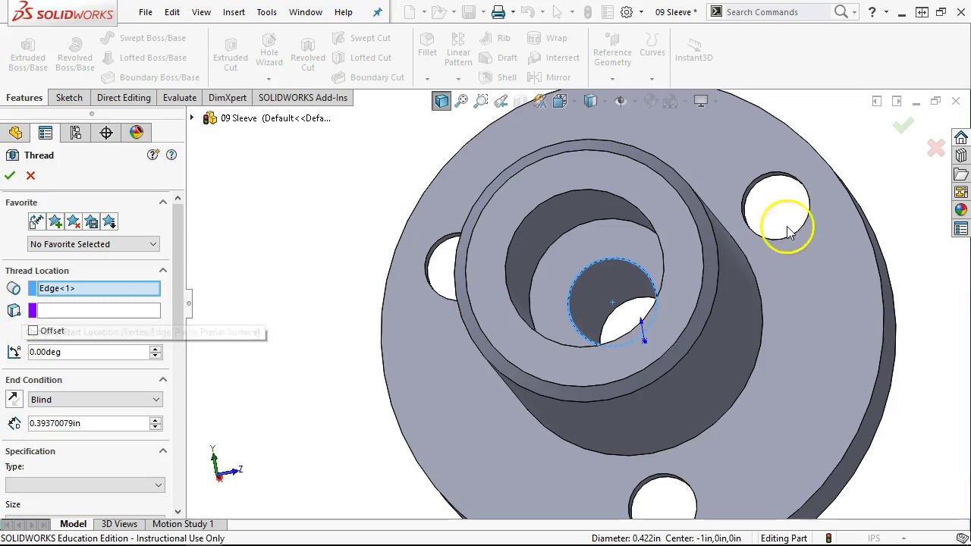
pyautogui.moveTo(260, 278); pyautogui.dragTo(260, 243, button='middle')
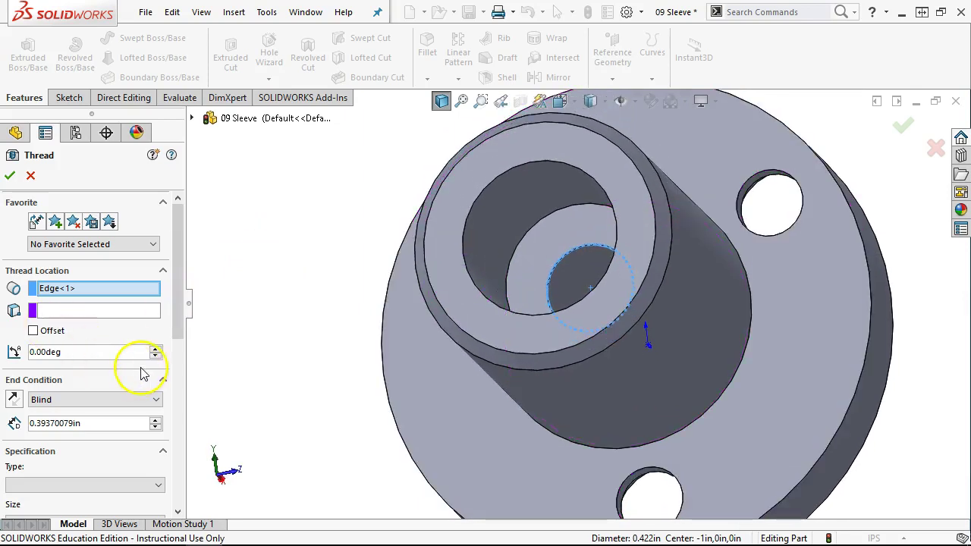
pyautogui.moveTo(330, 372); pyautogui.dragTo(274, 299, button='middle')
pyautogui.hotkey('ctrl', '1')
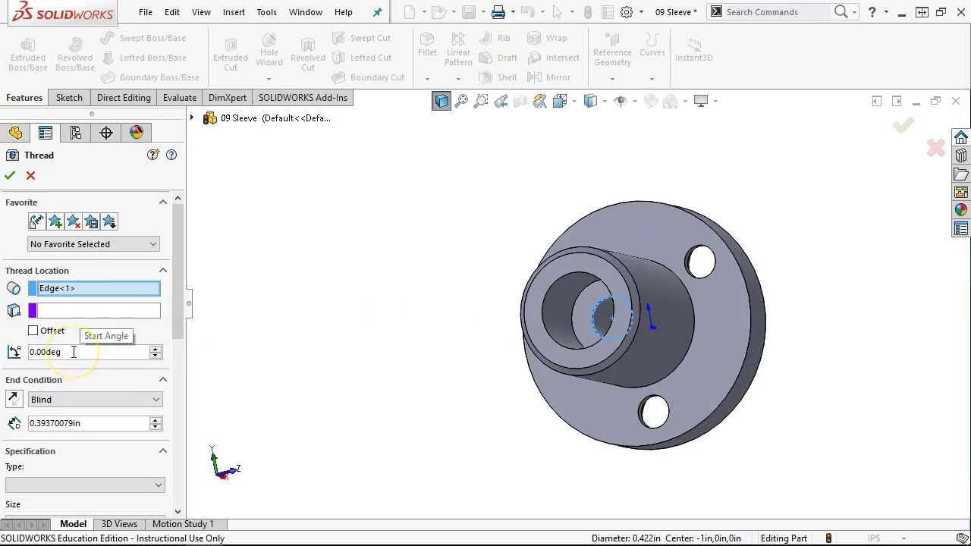
# Set the thread end condition to Up To Selection at the flange's outer face.
pyautogui.click(91, 399)
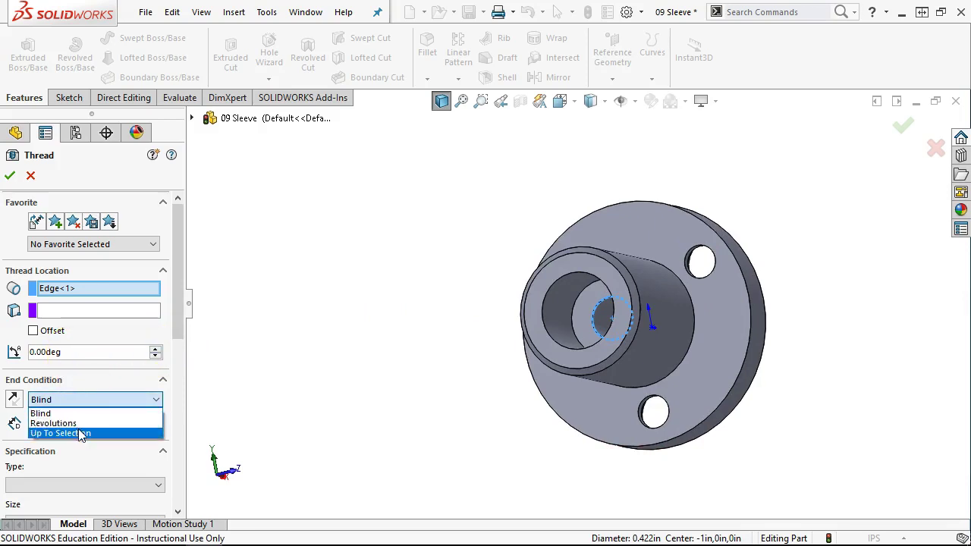
pyautogui.click(78, 432)
pyautogui.click(357, 367)
pyautogui.moveTo(331, 341); pyautogui.dragTo(260, 342, button='middle')
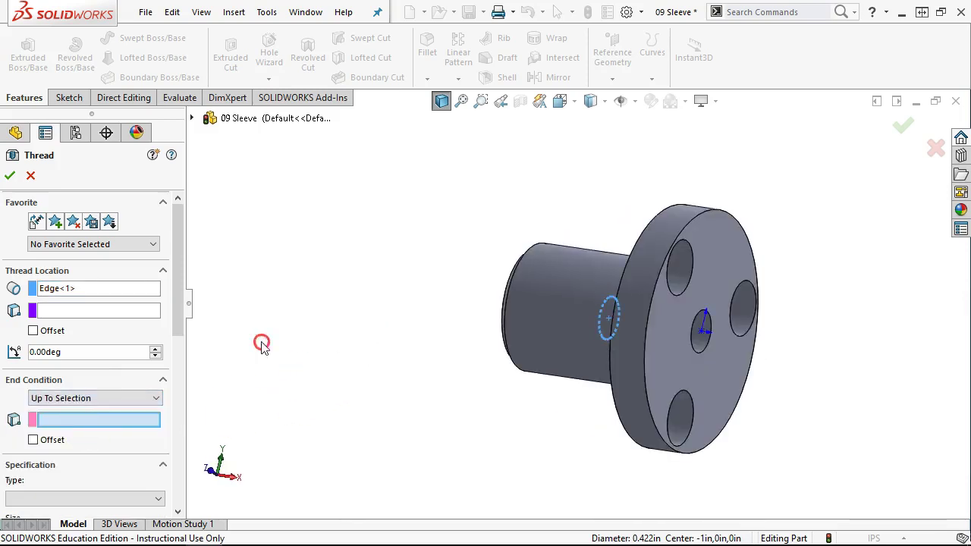
pyautogui.click(715, 283)
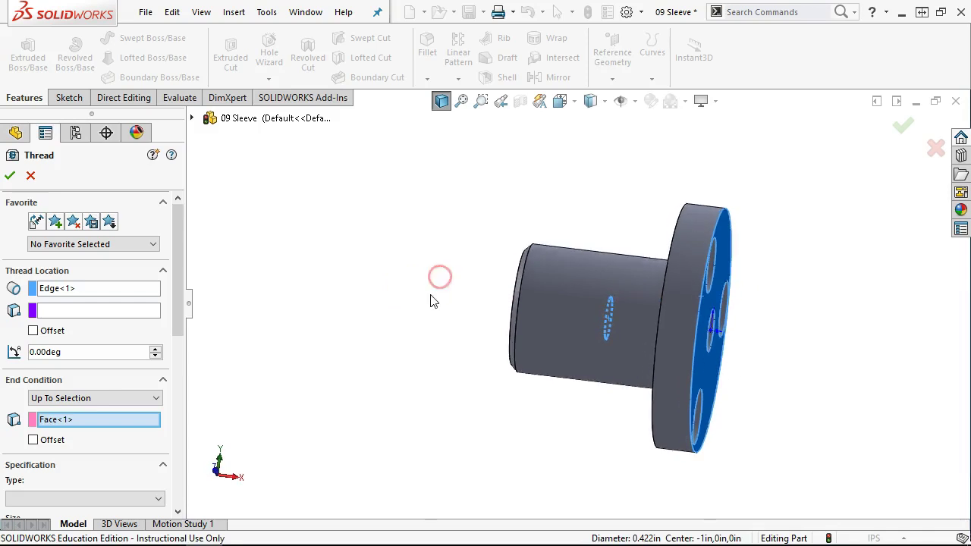
pyautogui.moveTo(179, 279); pyautogui.dragTo(186, 370)
# Check the thread Type and Size lists, which are both empty.
pyautogui.click(146, 271)
pyautogui.click(227, 317)
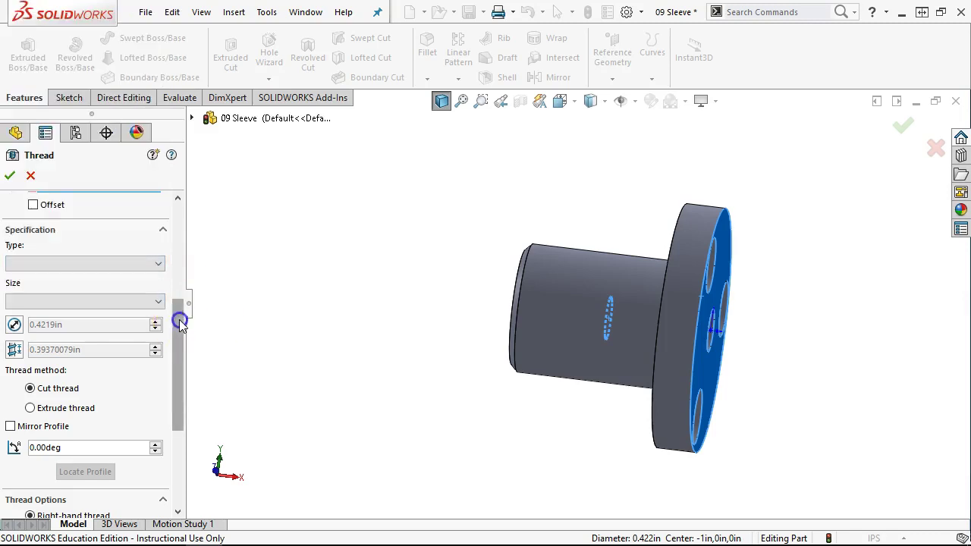
pyautogui.scroll(1, 180, 307)
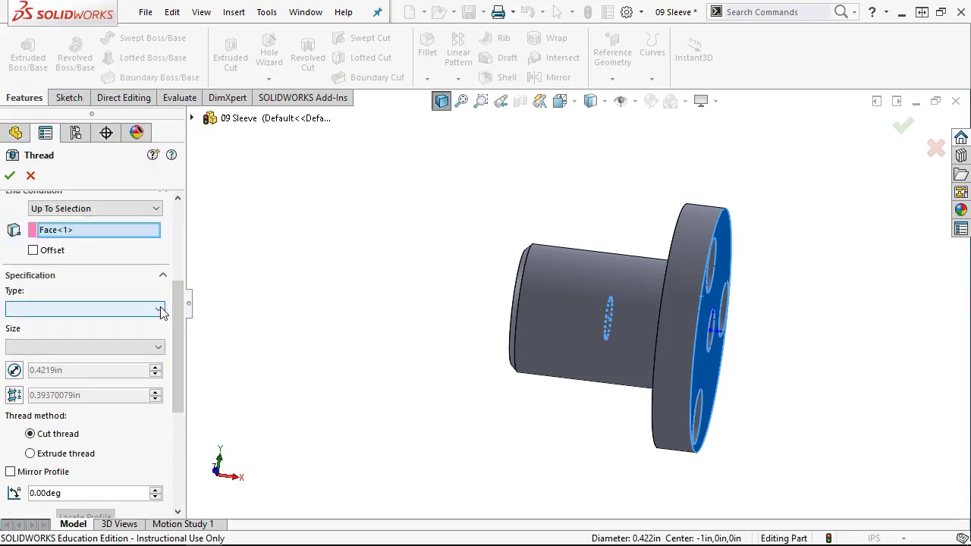
pyautogui.click(149, 347)
pyautogui.click(152, 344)
pyautogui.scroll(2, 175, 299)
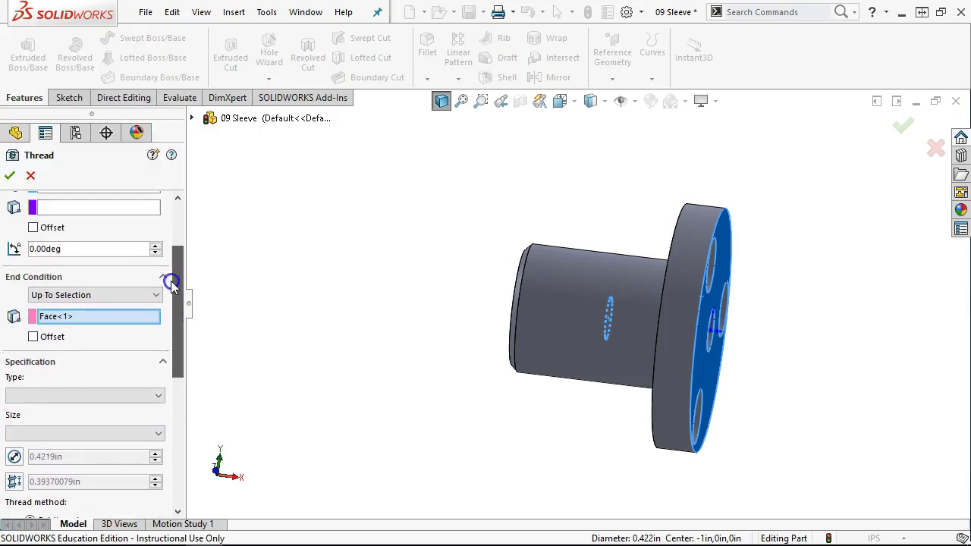
pyautogui.moveTo(170, 277)
pyautogui.mouseDown()
pyautogui.moveTo(176, 236)
pyautogui.moveTo(185, 428)
pyautogui.moveTo(191, 336)
pyautogui.moveTo(176, 281)
pyautogui.mouseUp()
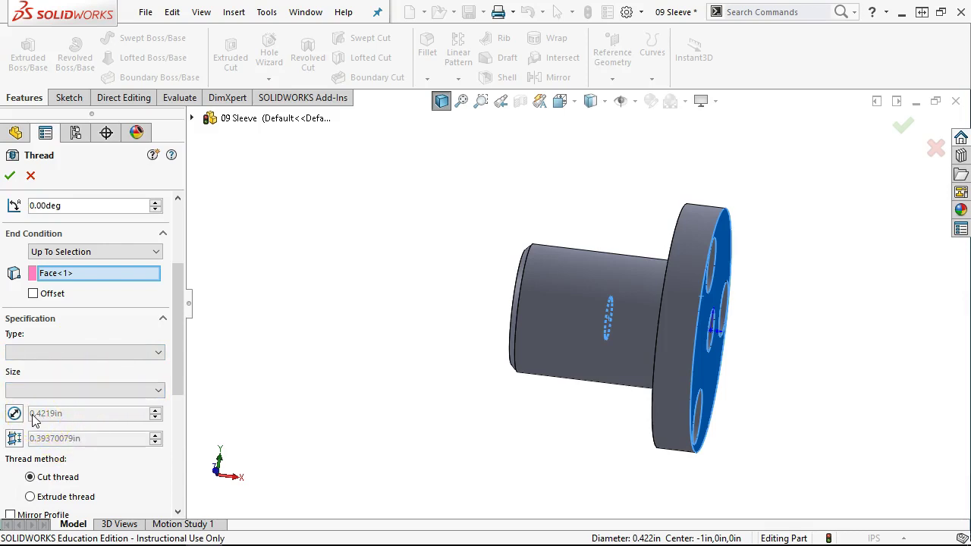
pyautogui.click(44, 448)
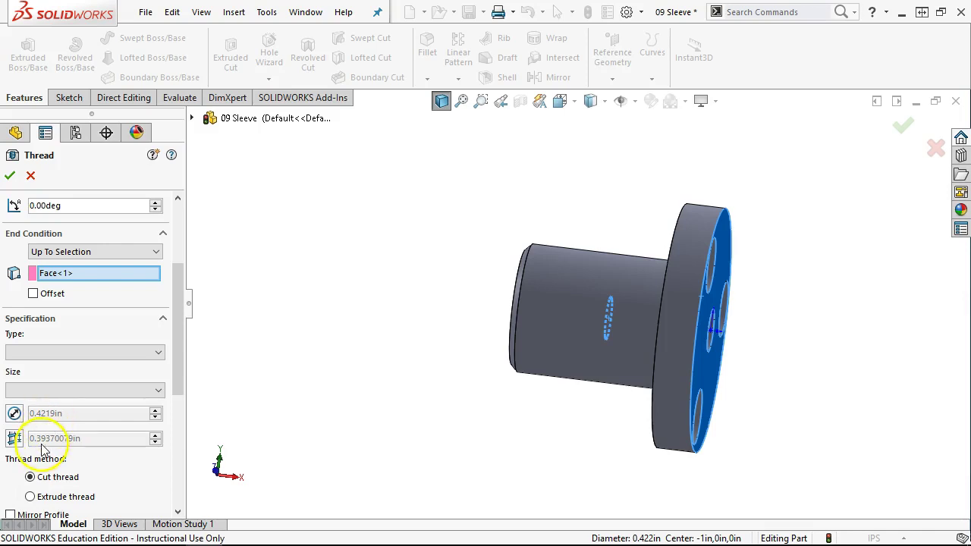
pyautogui.moveTo(179, 340); pyautogui.dragTo(182, 448)
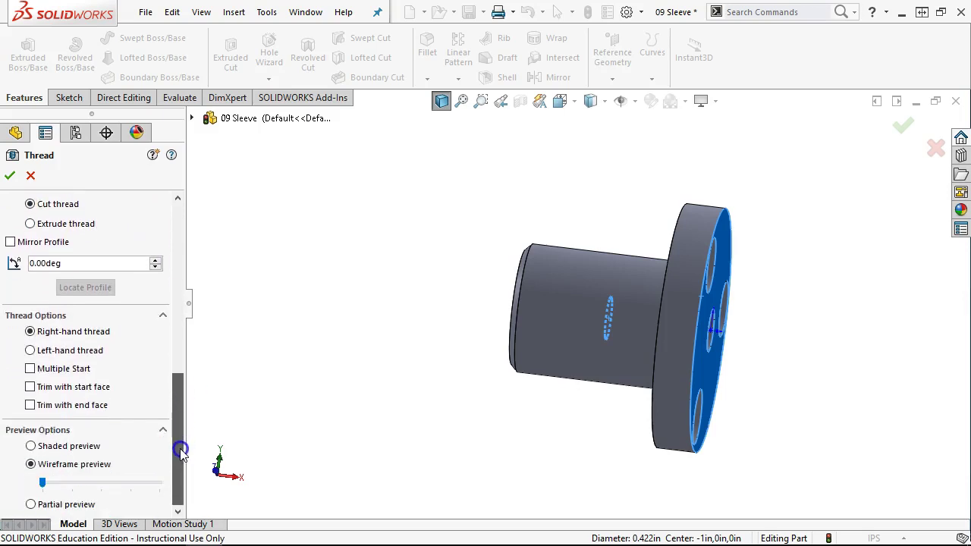
pyautogui.click(113, 409)
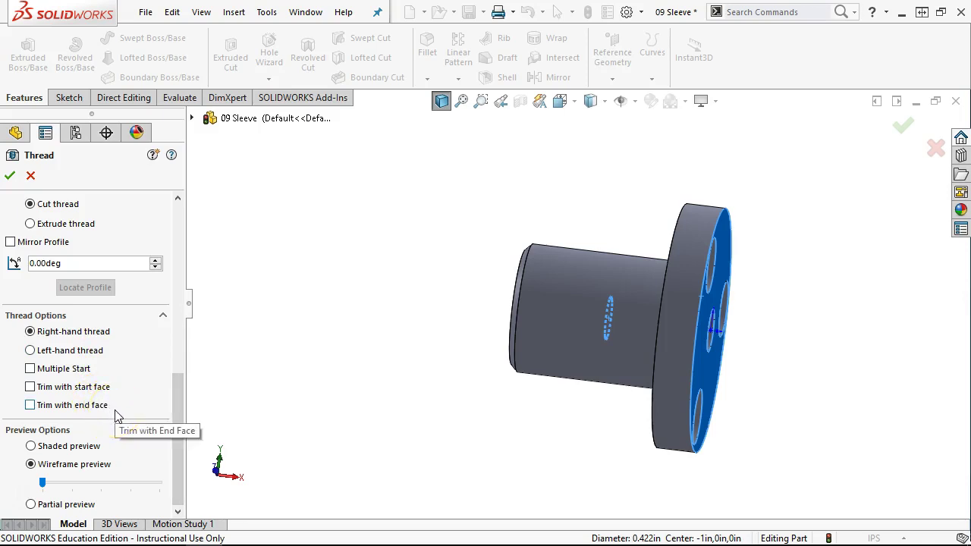
pyautogui.click(176, 394)
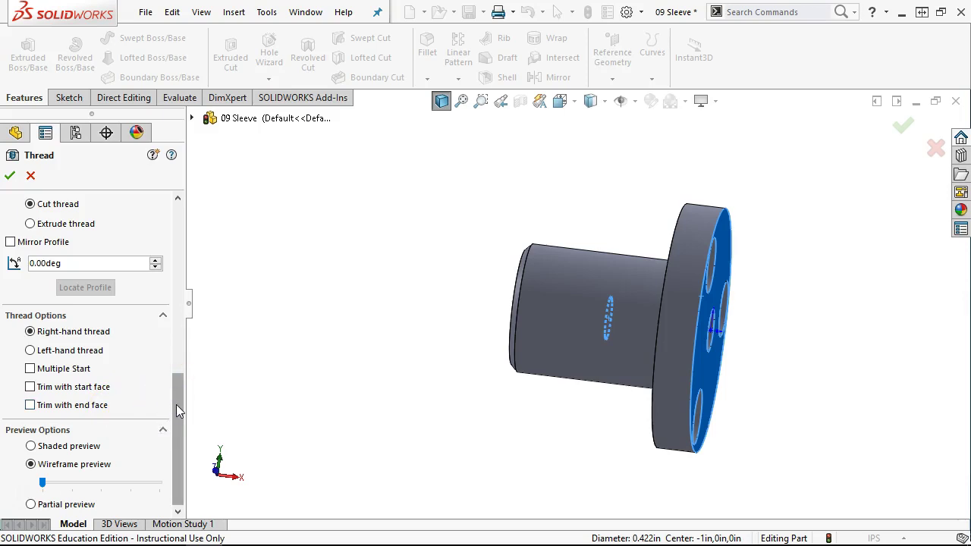
pyautogui.moveTo(176, 410); pyautogui.dragTo(127, 216)
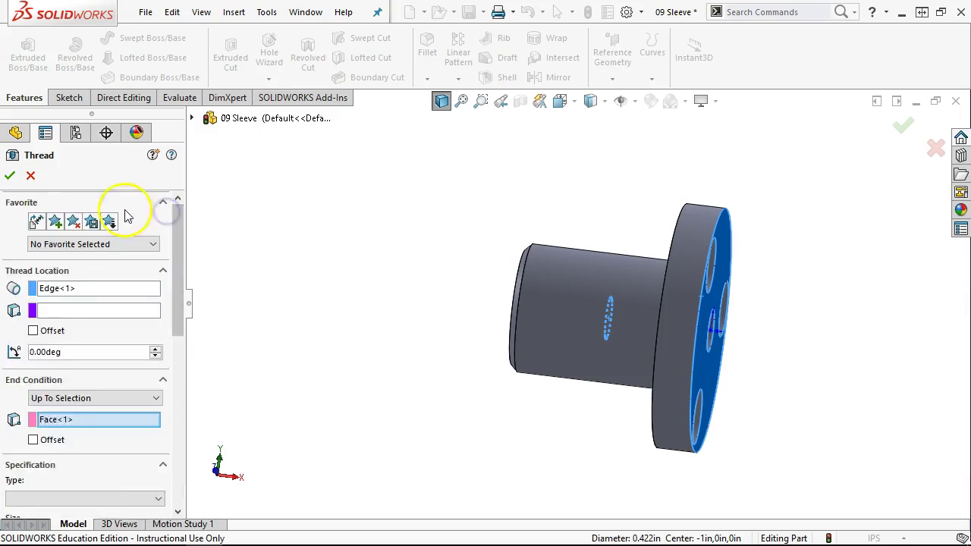
# Cancel the Thread feature and rotate the part to show the holed flange face.
pyautogui.click(31, 176)
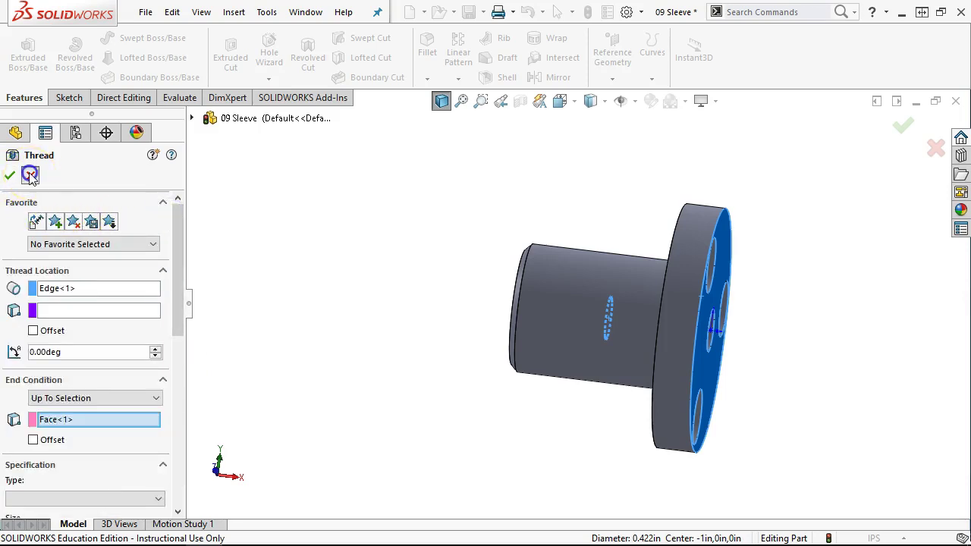
pyautogui.click(302, 338)
pyautogui.moveTo(436, 326); pyautogui.dragTo(455, 364, button='middle')
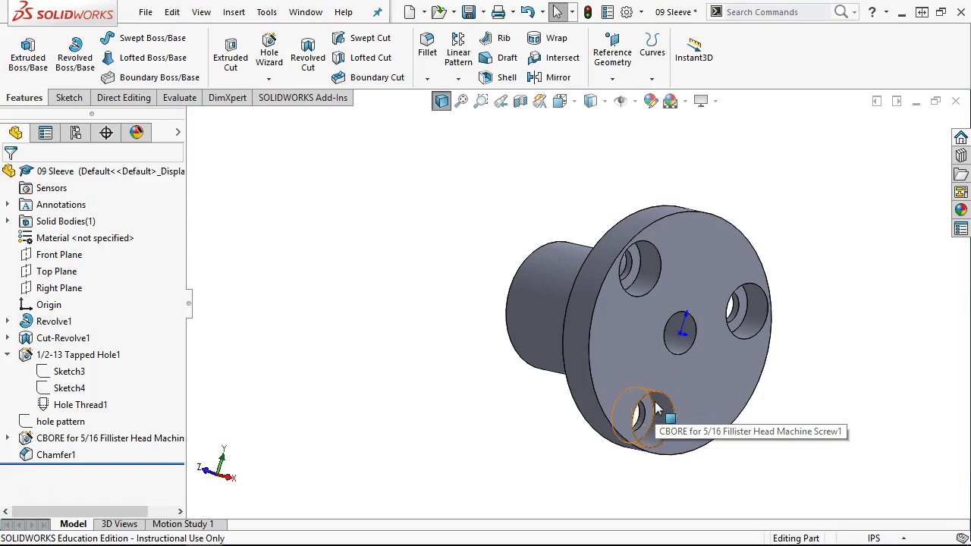
# Select the centre hole edge and the flange's outer face in a frontal view.
pyautogui.click(611, 384)
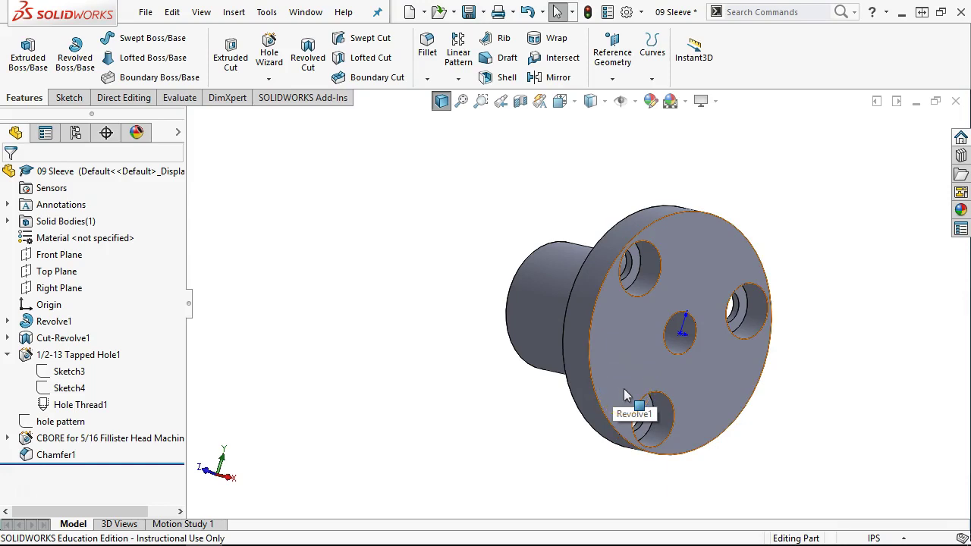
pyautogui.click(586, 385)
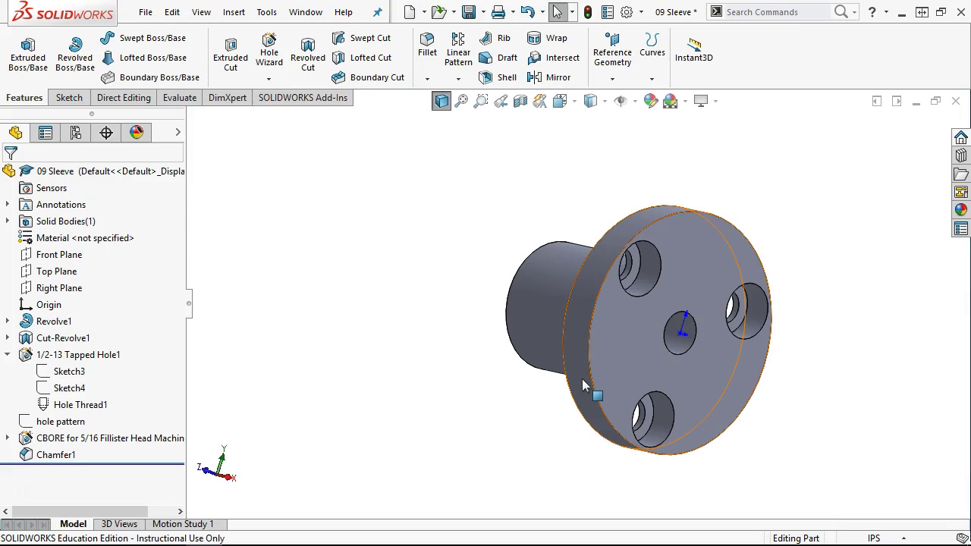
pyautogui.click(542, 385)
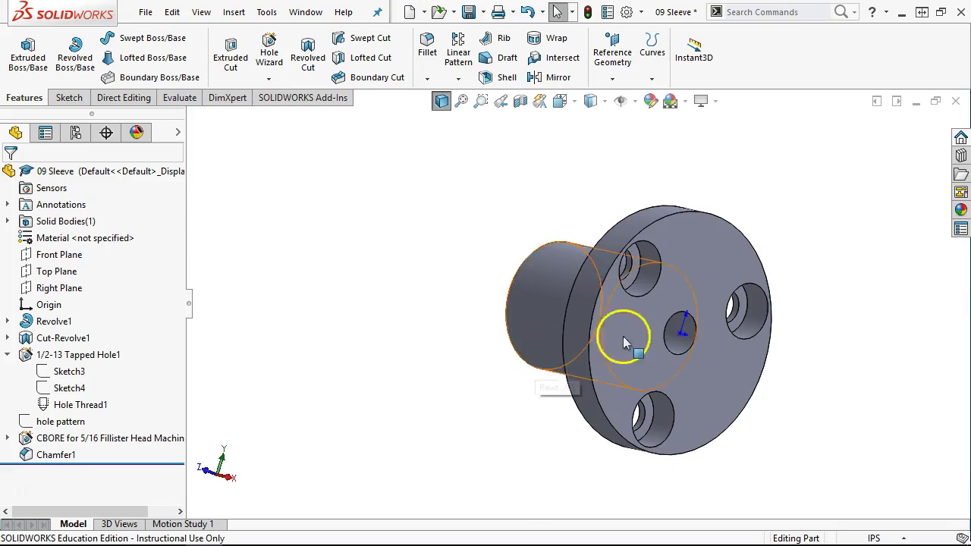
pyautogui.click(692, 325)
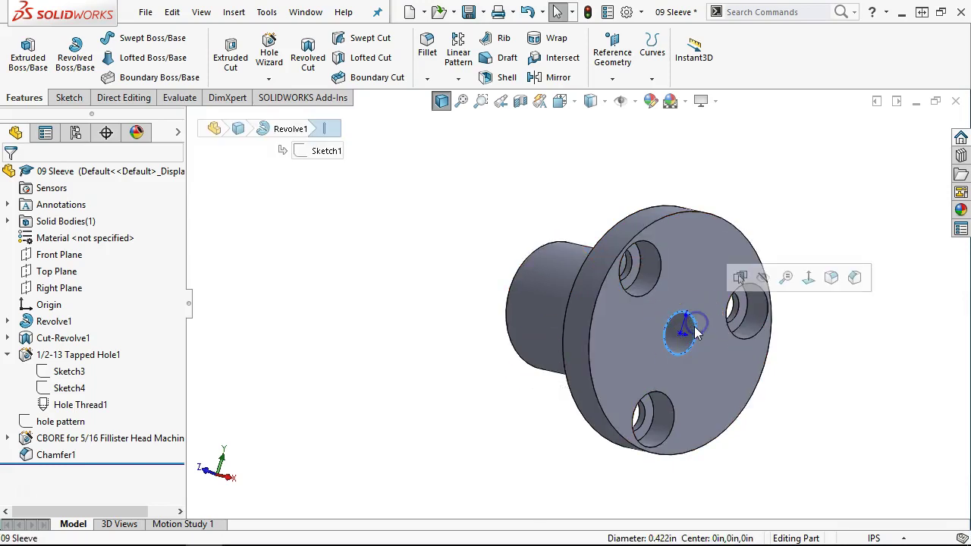
pyautogui.click(683, 286)
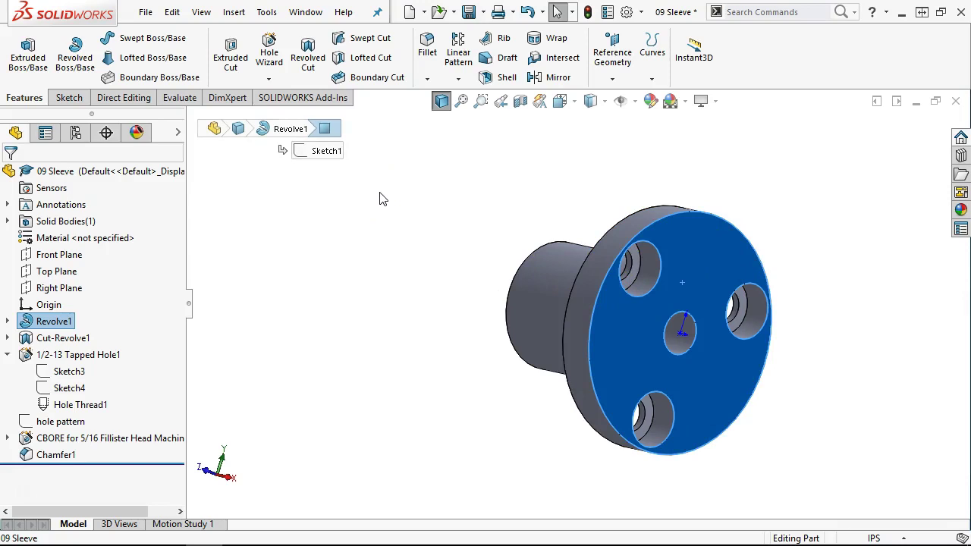
pyautogui.moveTo(383, 200); pyautogui.dragTo(516, 163, button='middle')
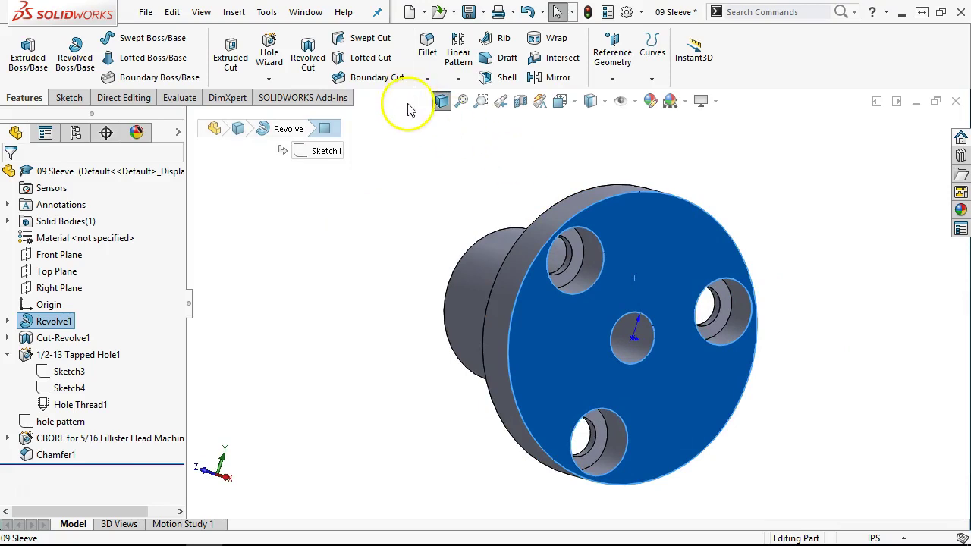
pyautogui.click(667, 267)
# Sketch on the flange face, convert the centre hole edge to a 0.422in circle, and exit.
pyautogui.rightClick(667, 267)
pyautogui.click(708, 188)
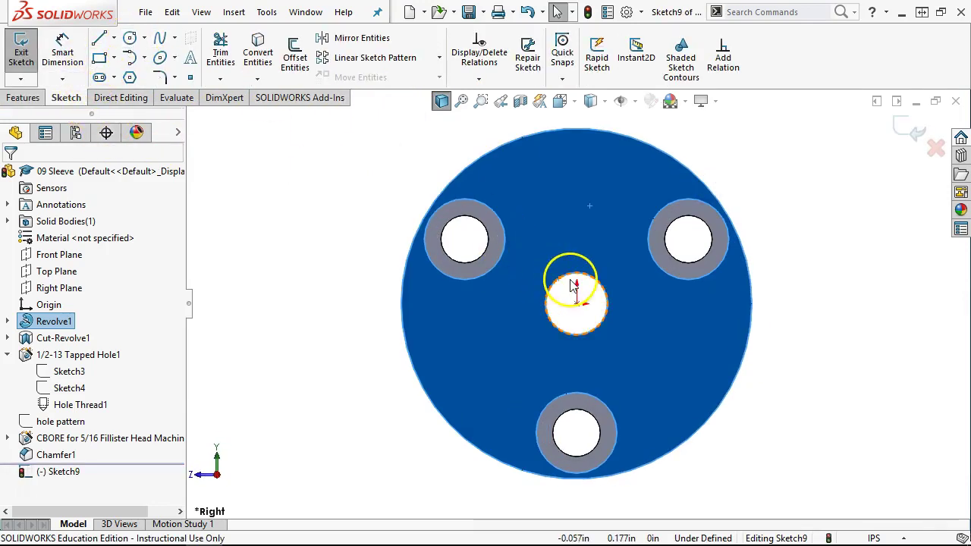
pyautogui.click(569, 282)
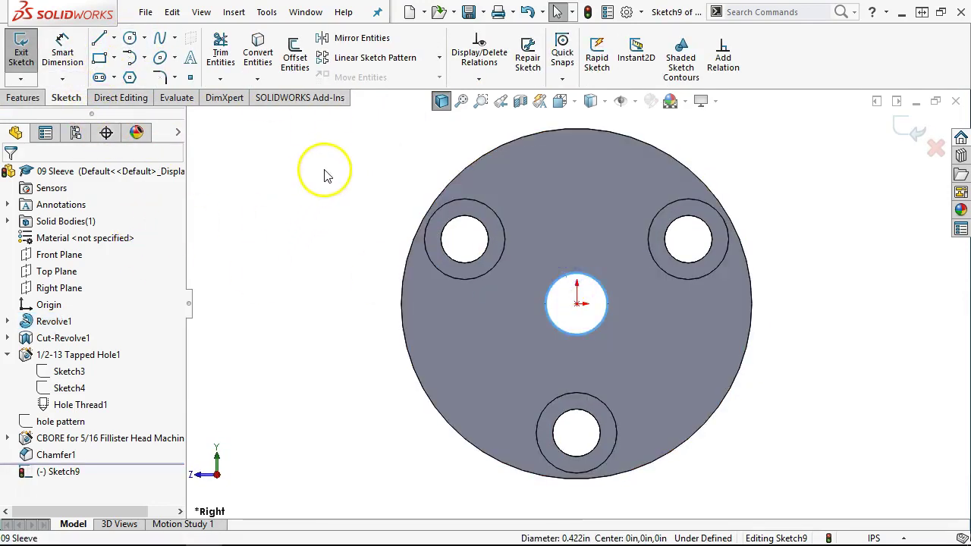
pyautogui.click(258, 53)
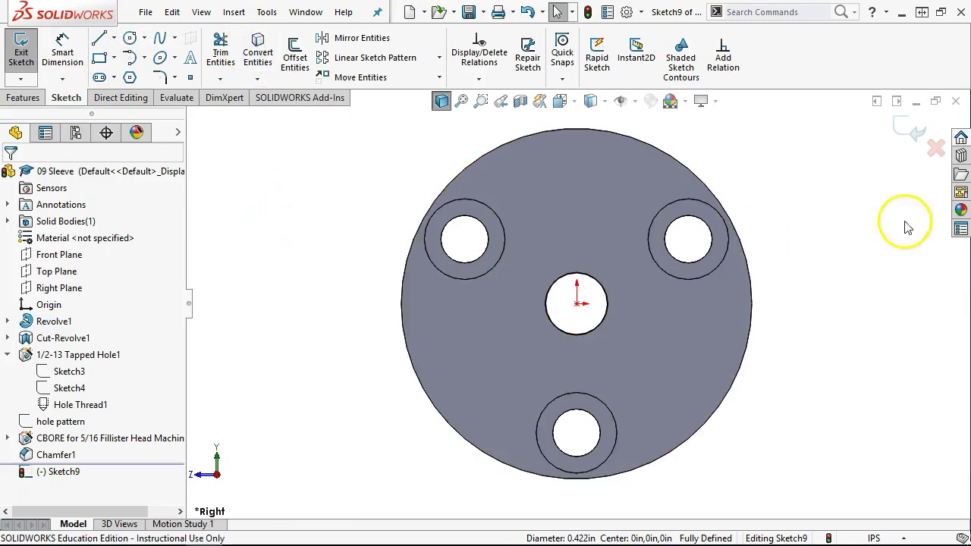
pyautogui.click(910, 128)
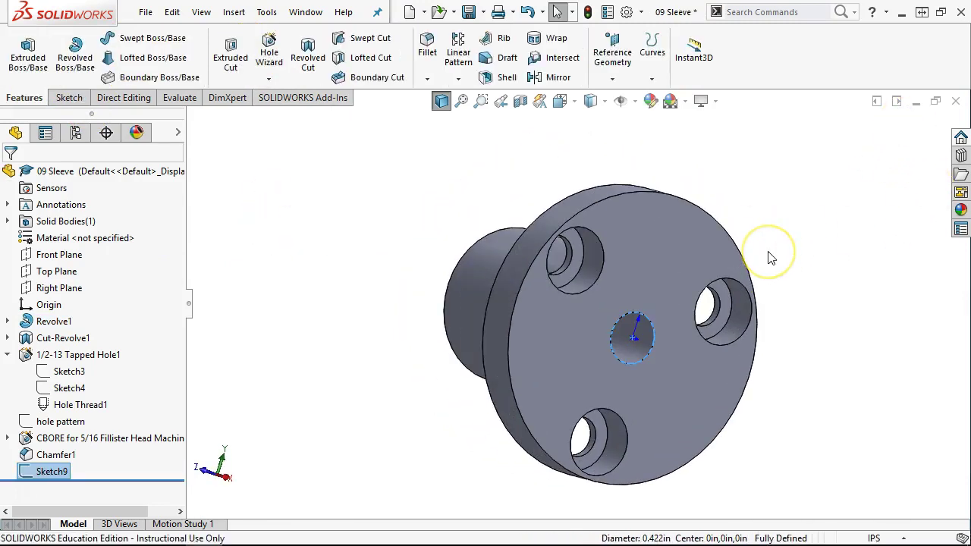
# Start a Helix/Spiral from Insert > Curve on the Sketch9 circle.
pyautogui.moveTo(772, 256); pyautogui.dragTo(806, 295, button='middle')
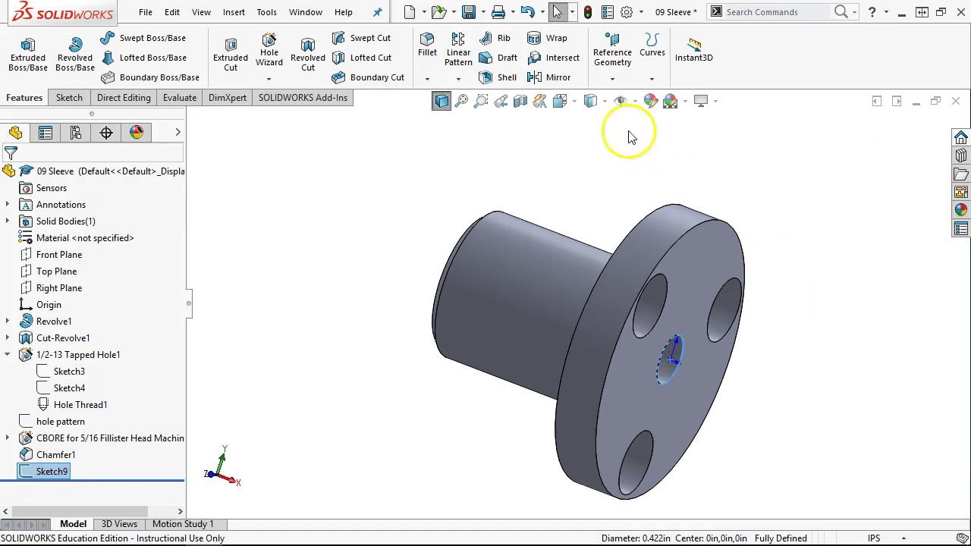
pyautogui.click(649, 82)
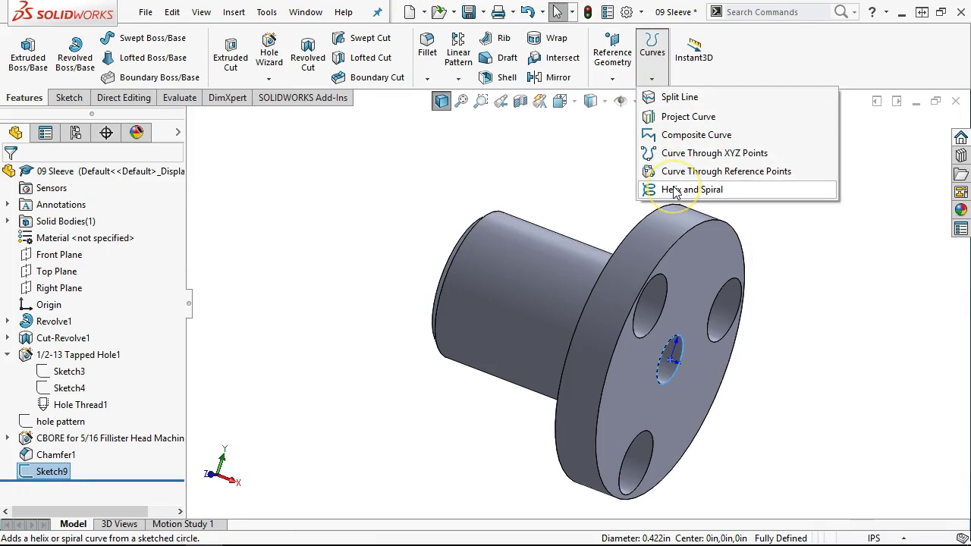
pyautogui.click(233, 13)
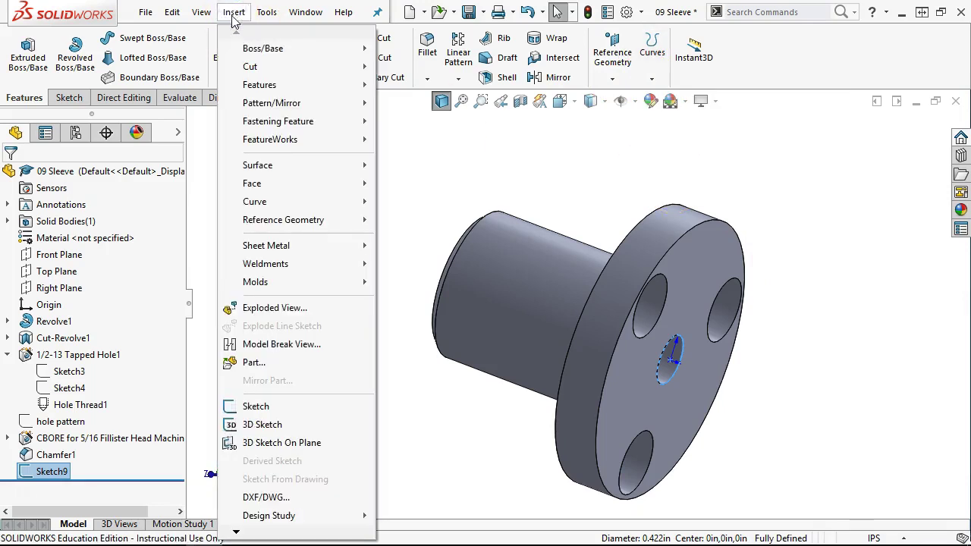
pyautogui.moveTo(276, 203)
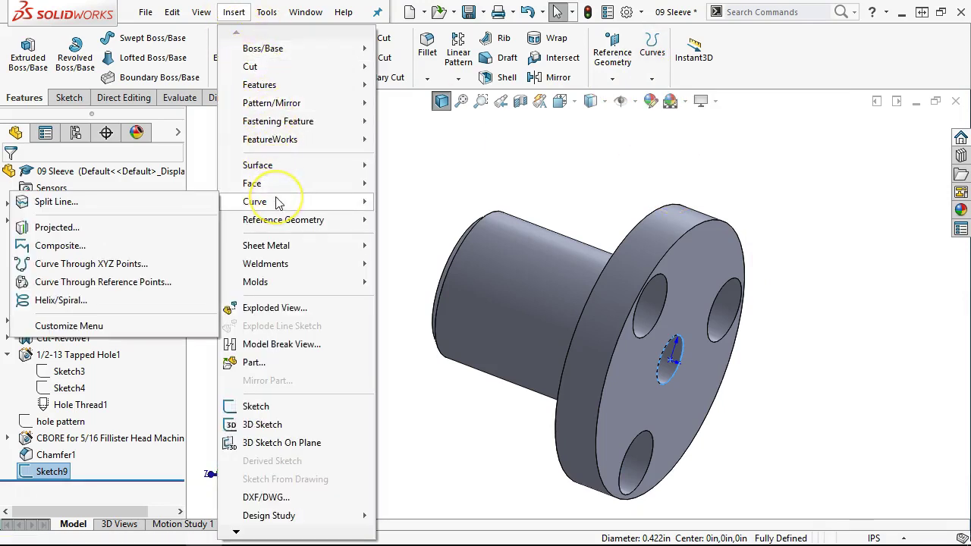
pyautogui.click(60, 301)
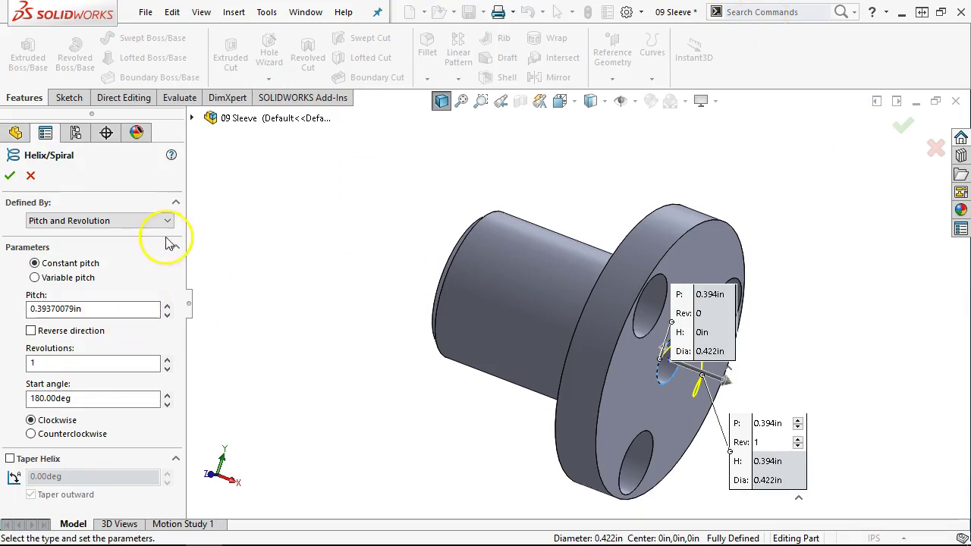
# Change the helix's Defined By option to Height and Pitch.
pyautogui.click(79, 221)
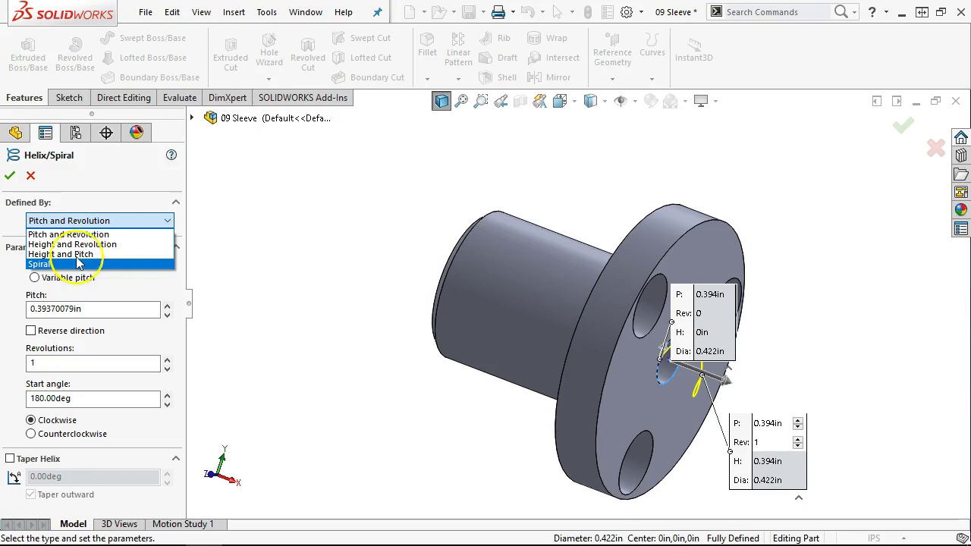
pyautogui.click(76, 255)
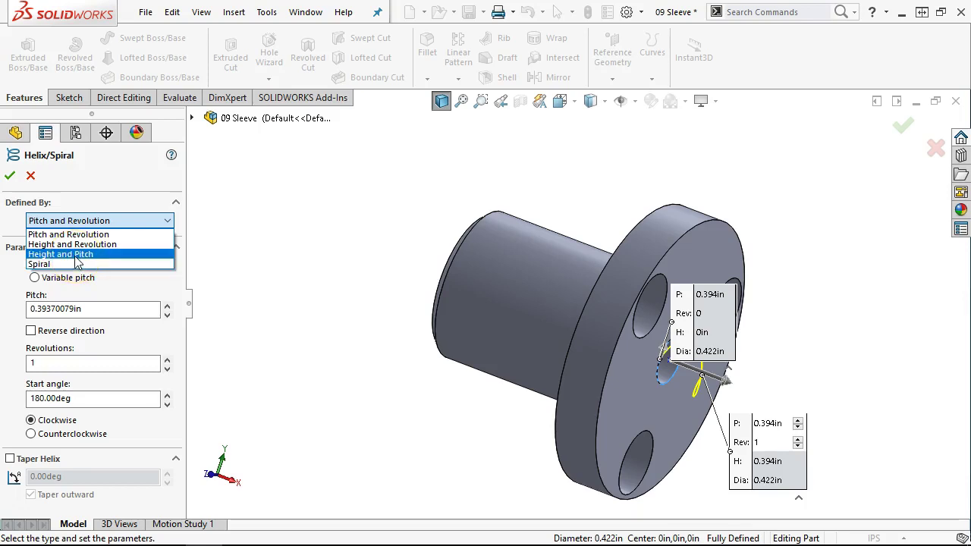
pyautogui.click(86, 236)
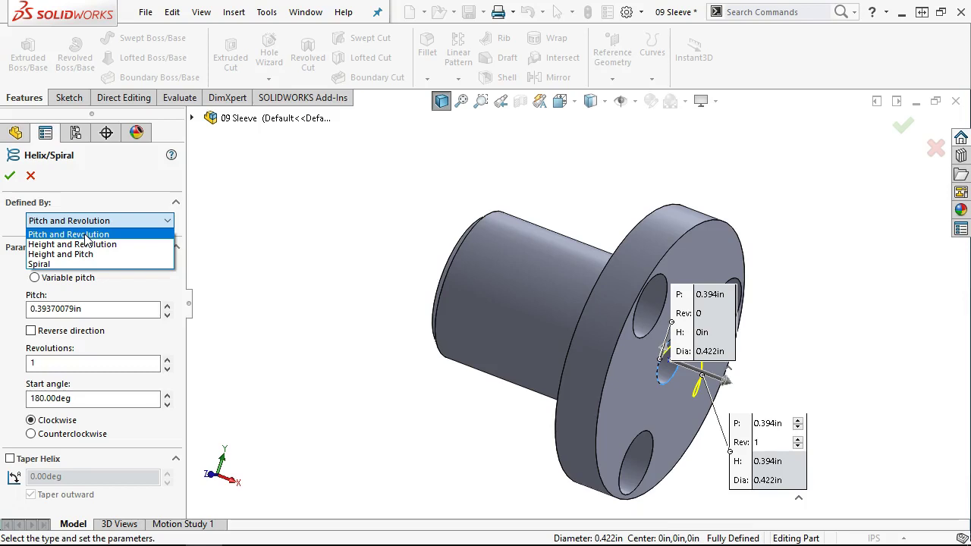
pyautogui.click(90, 221)
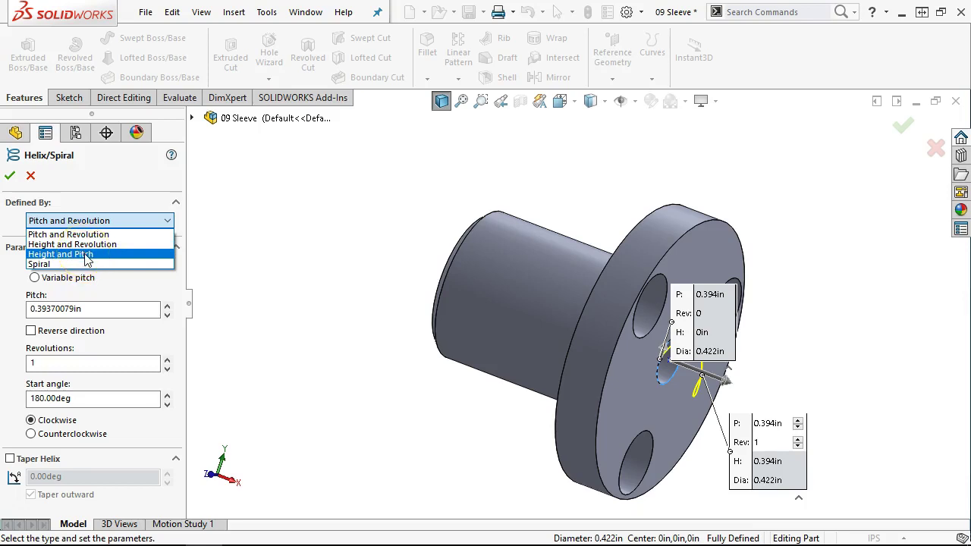
pyautogui.click(87, 258)
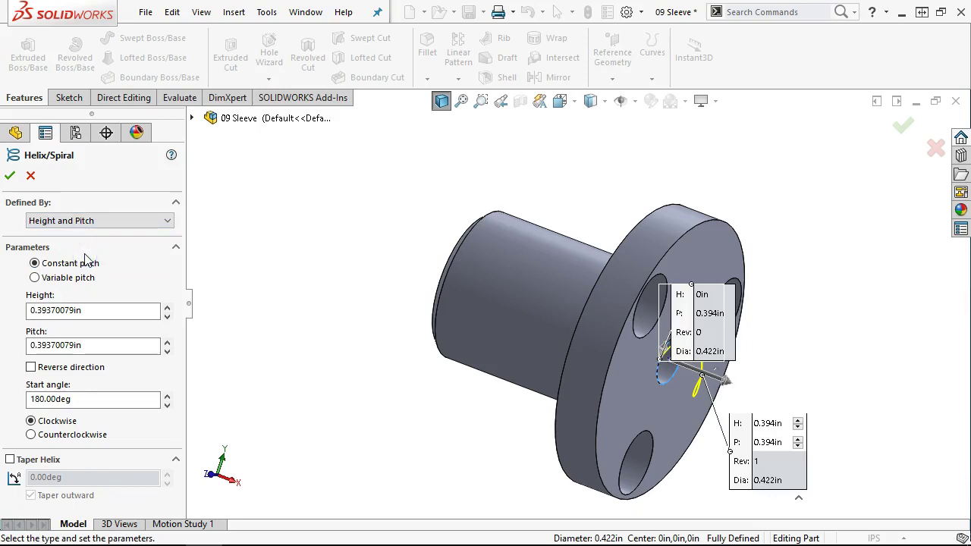
# Set the helix height to 2 in and reverse its direction into the sleeve.
pyautogui.click(91, 310)
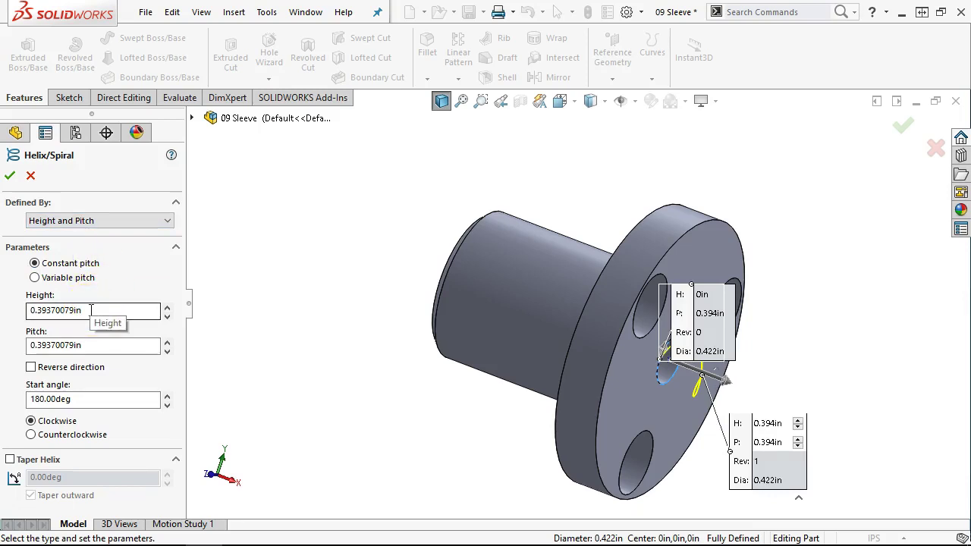
pyautogui.doubleClick(91, 310)
pyautogui.write('2')
pyautogui.press('Tab')
pyautogui.click(128, 314)
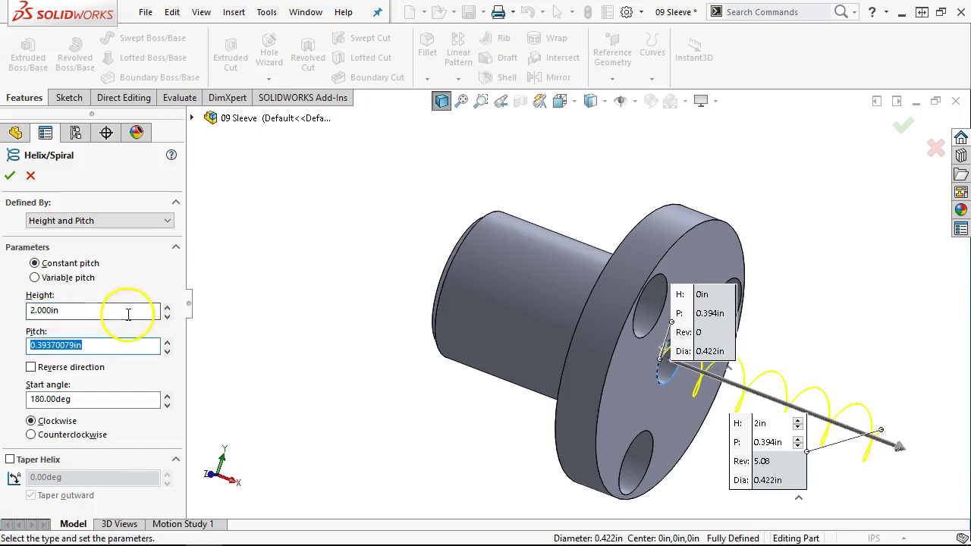
pyautogui.doubleClick(44, 345)
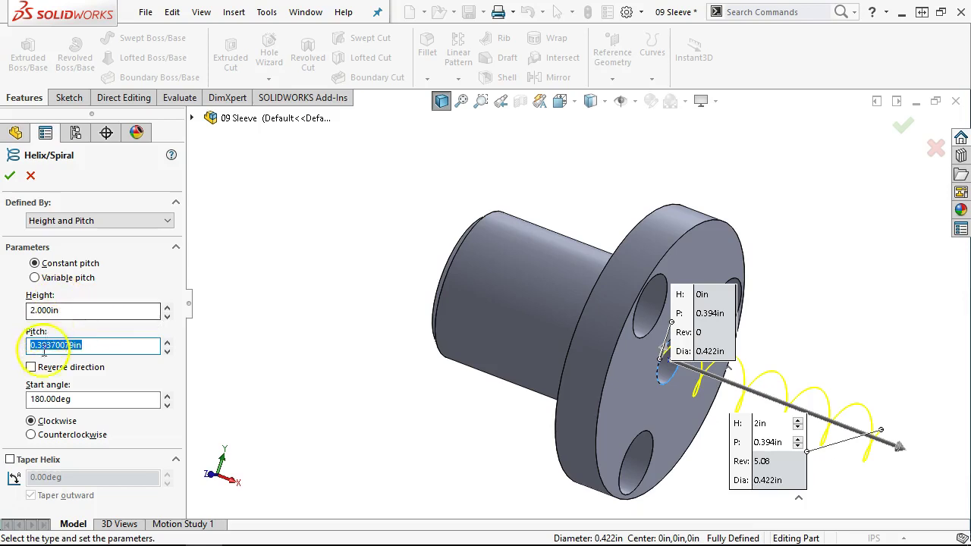
pyautogui.click(31, 368)
pyautogui.moveTo(377, 334); pyautogui.dragTo(363, 294, button='middle')
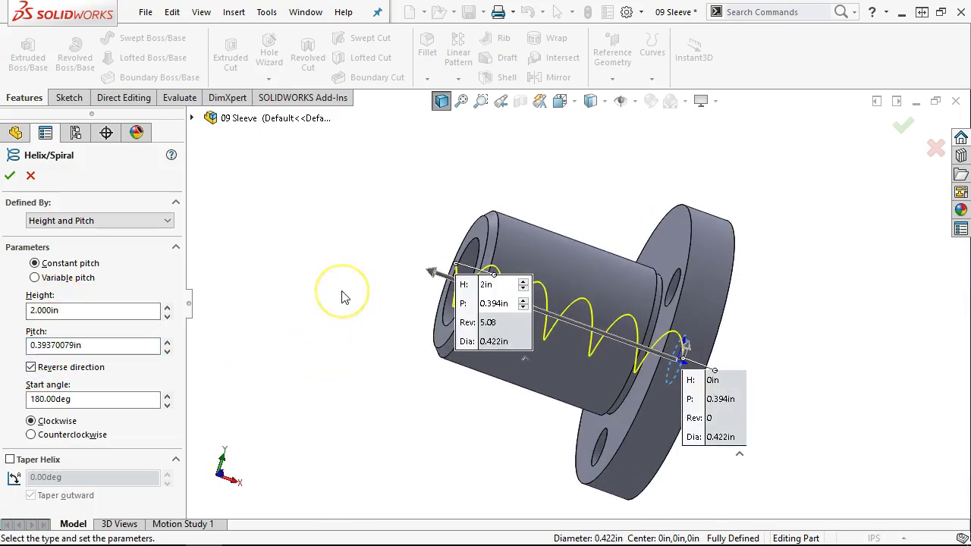
# Enter a 1/13 in pitch for 26 turns and accept the helix.
pyautogui.doubleClick(96, 345)
pyautogui.write('1')
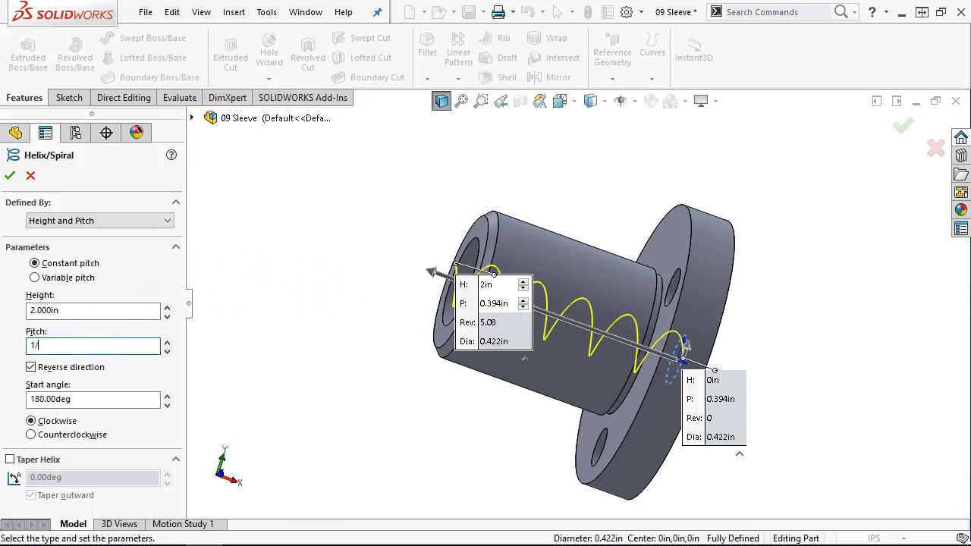
pyautogui.write('/13')
pyautogui.press('Tab')
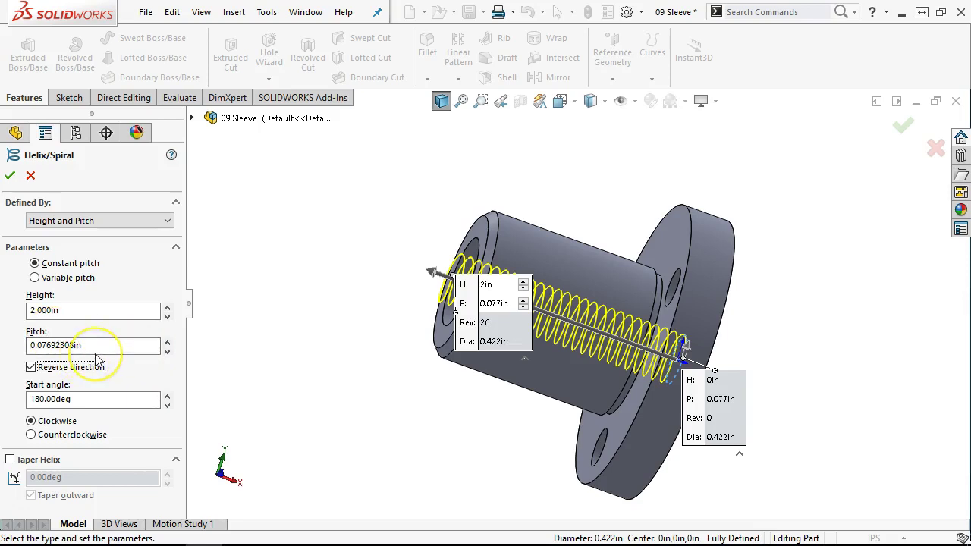
pyautogui.click(80, 398)
pyautogui.doubleClick(80, 398)
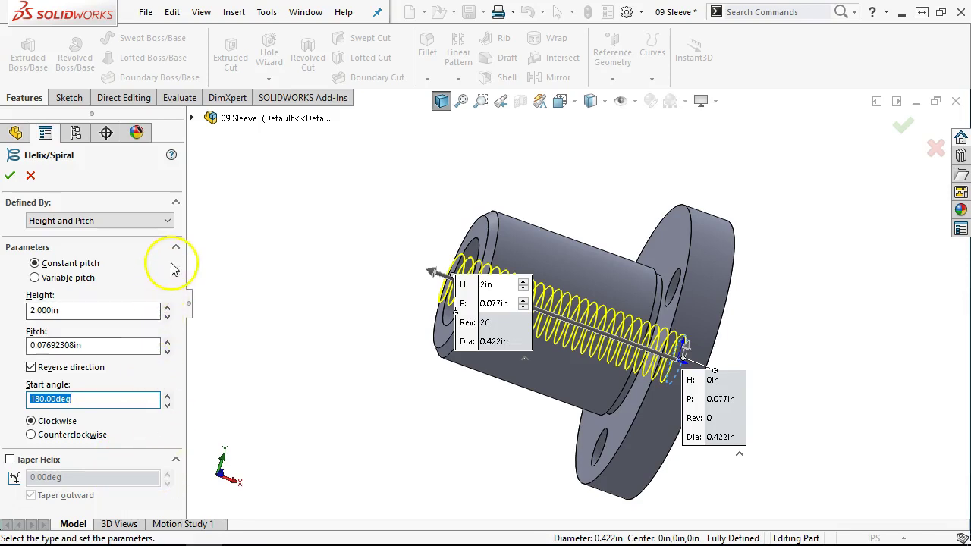
pyautogui.click(9, 175)
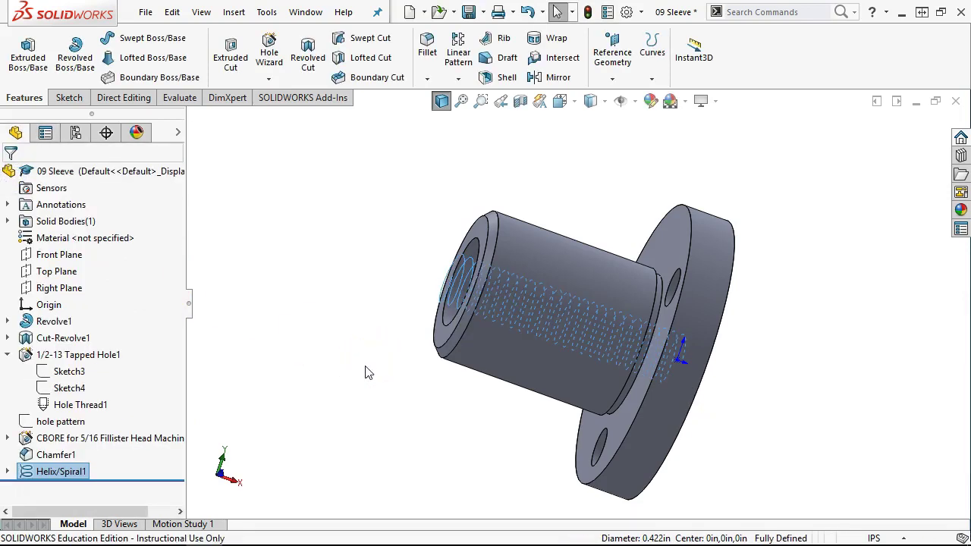
pyautogui.moveTo(369, 362); pyautogui.dragTo(301, 305, button='middle')
pyautogui.scroll(-5, 663, 372)
pyautogui.scroll(-4, 554, 320)
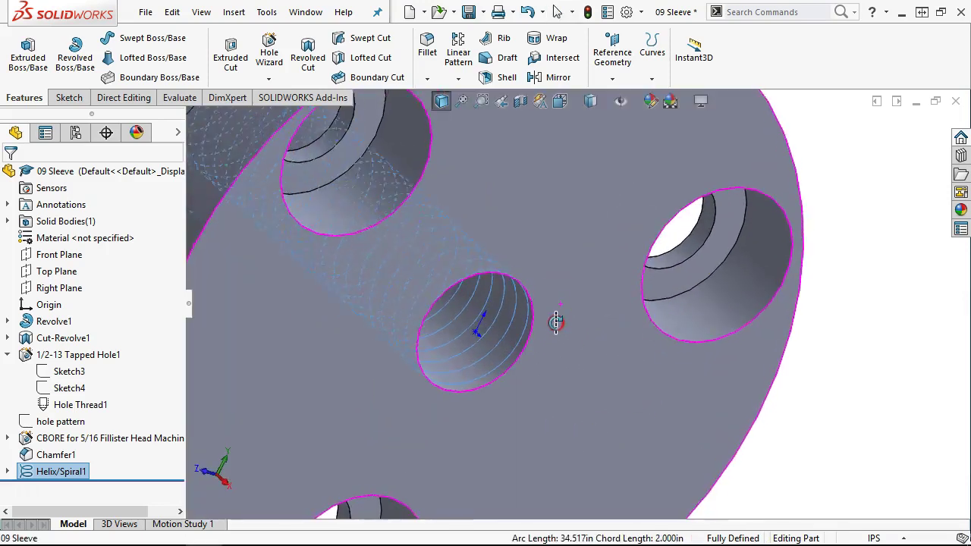
pyautogui.scroll(3, 548, 364)
pyautogui.scroll(-5, 431, 346)
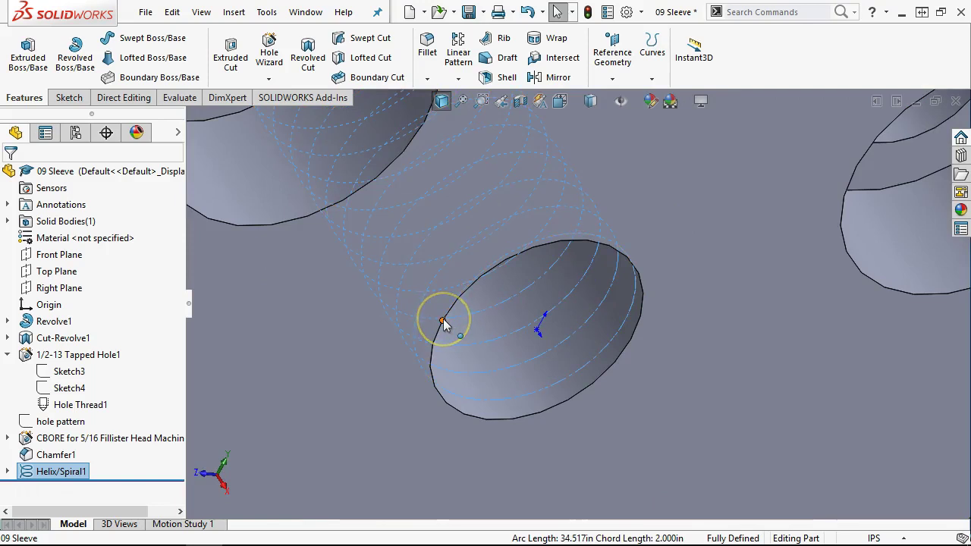
pyautogui.press('Escape')
pyautogui.scroll(6, 444, 325)
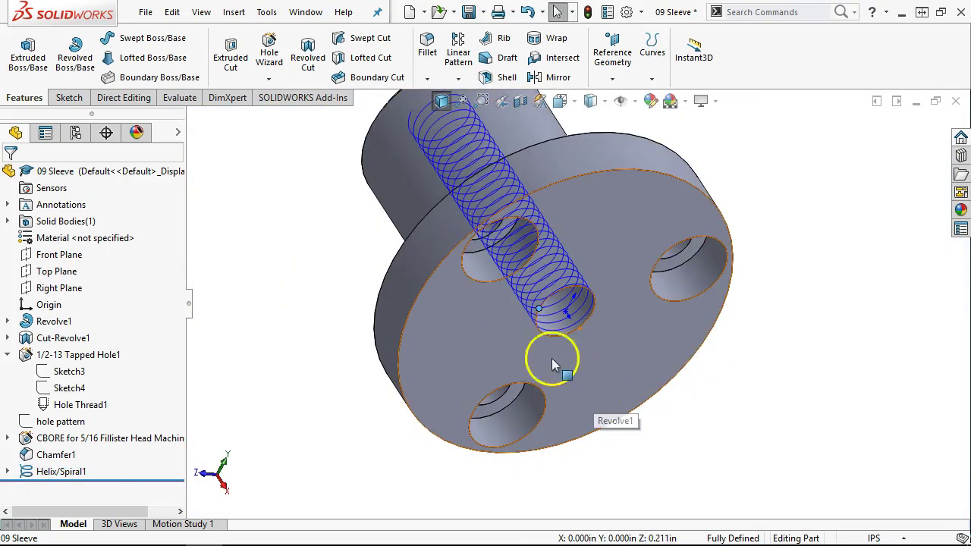
# Start a new sketch on the Top Plane and orbit around the helix end.
pyautogui.click(73, 277)
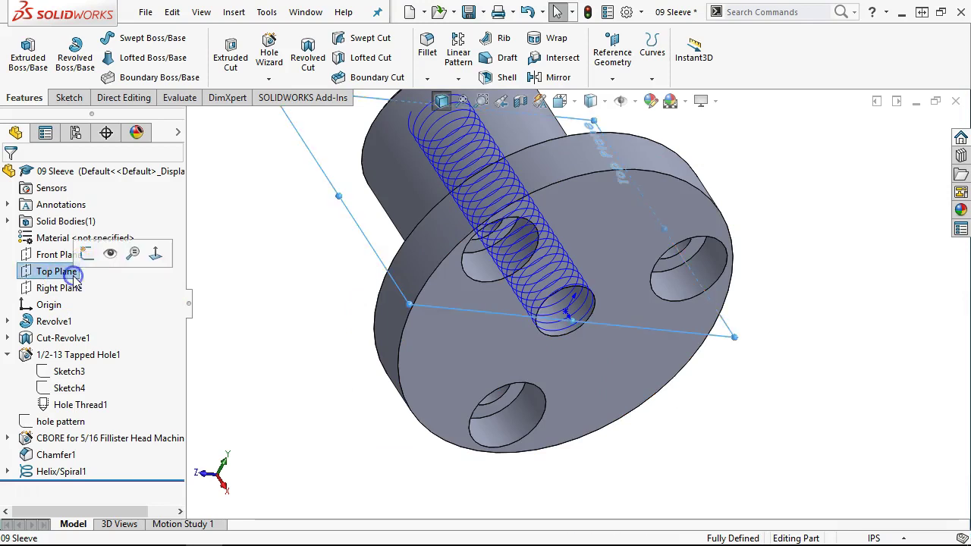
pyautogui.click(85, 256)
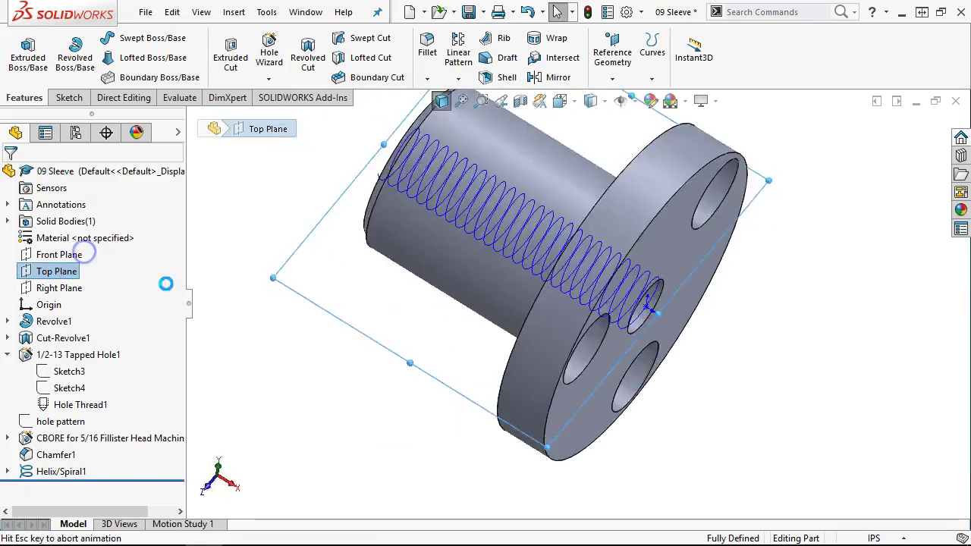
pyautogui.scroll(-5, 754, 309)
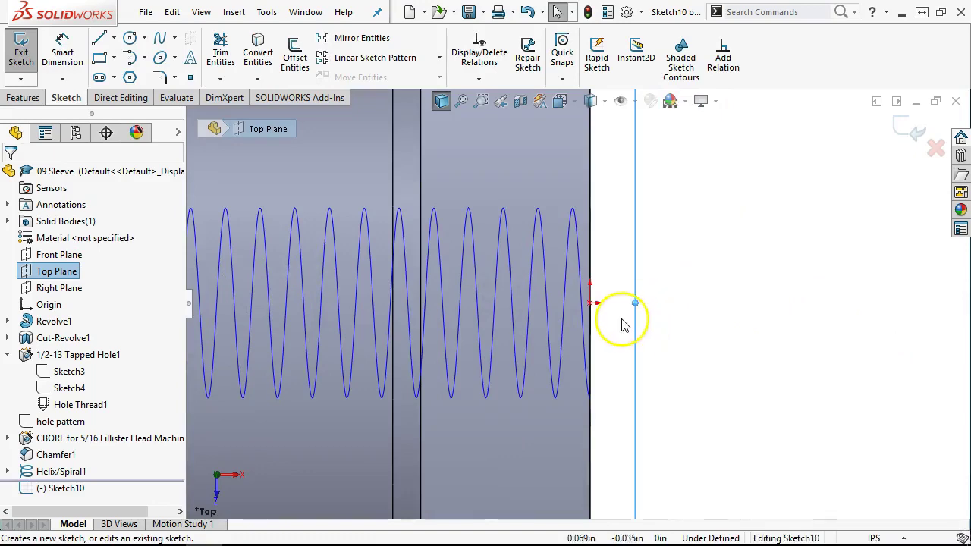
pyautogui.click(621, 325)
pyautogui.moveTo(711, 327); pyautogui.dragTo(678, 336, button='middle')
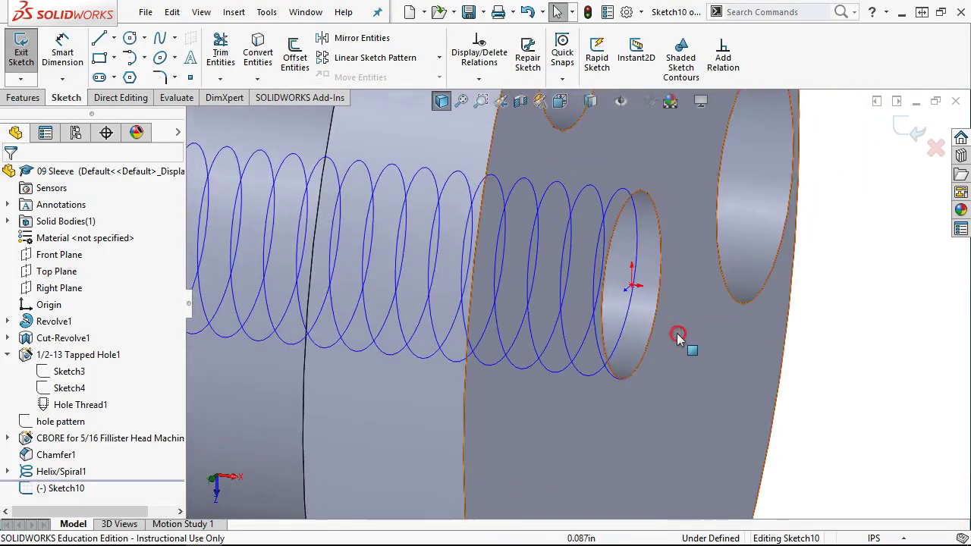
pyautogui.scroll(-4, 629, 368)
# Select the helix and orient the view Normal To, then to the Top view.
pyautogui.click(612, 370)
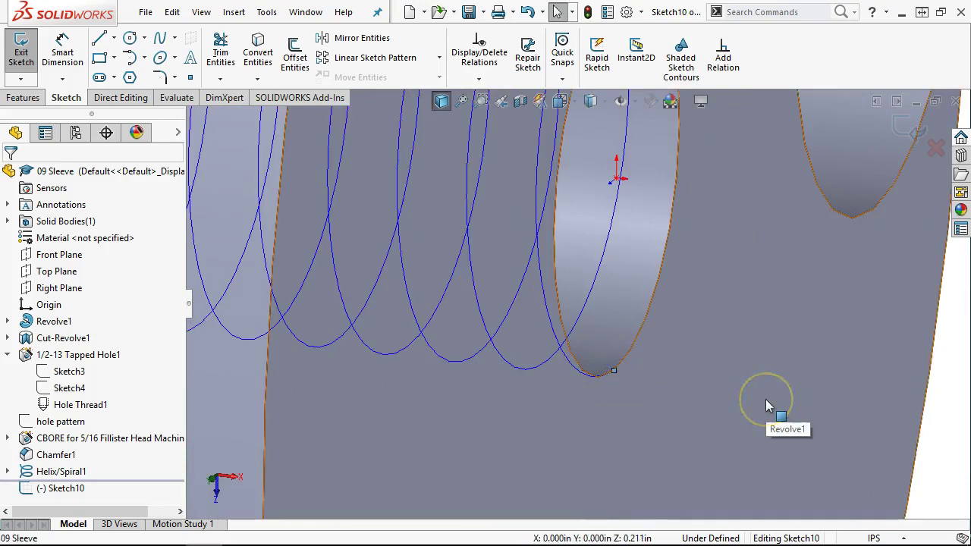
pyautogui.hotkey('ctrl', '8')
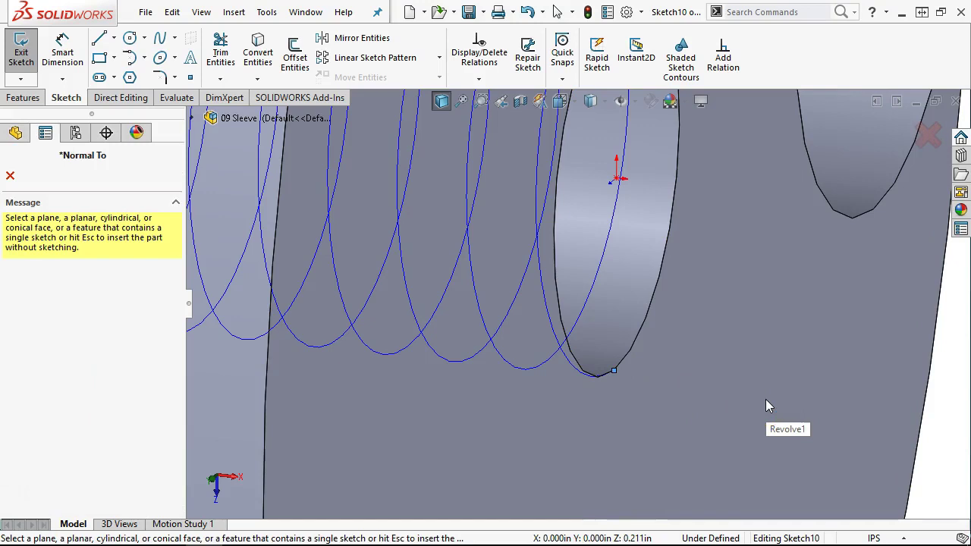
pyautogui.click(765, 399)
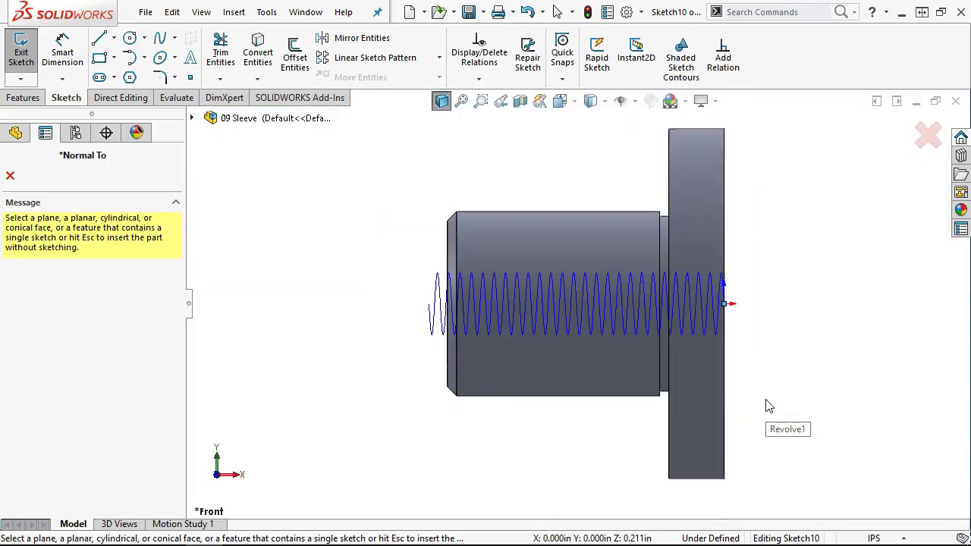
pyautogui.click(760, 325)
pyautogui.hotkey('ctrl', '3')
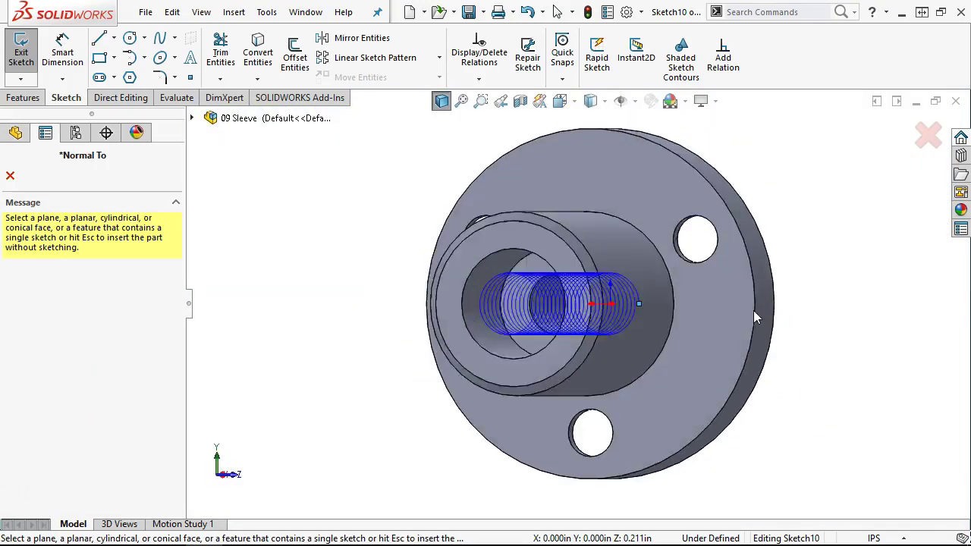
pyautogui.hotkey('ctrl', '5')
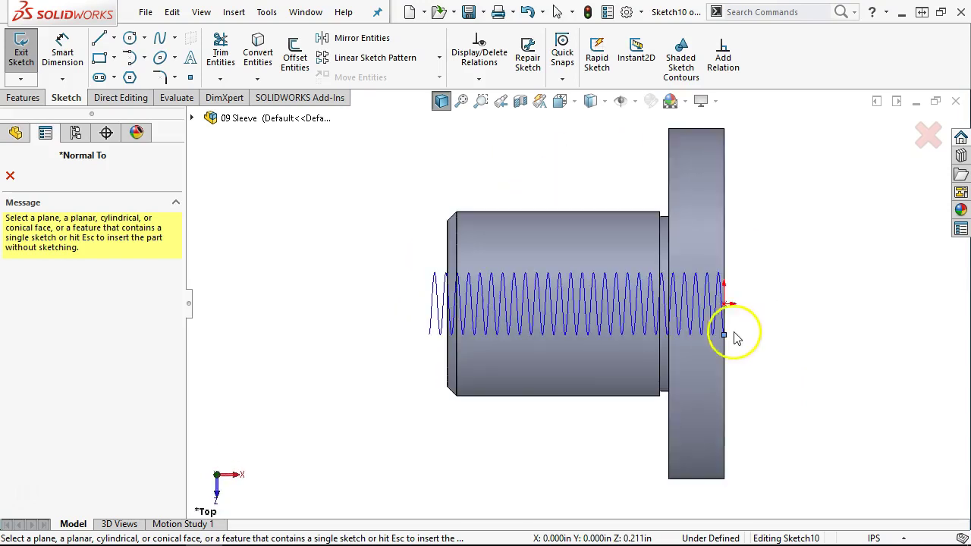
pyautogui.scroll(-3, 733, 336)
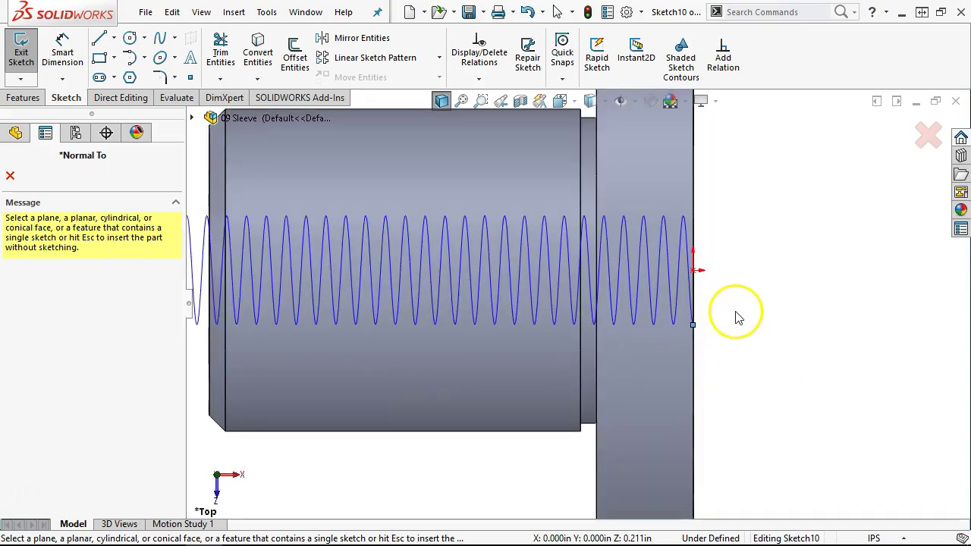
# Draw a small triangle profile starting at the helix end point.
pyautogui.scroll(-5, 736, 317)
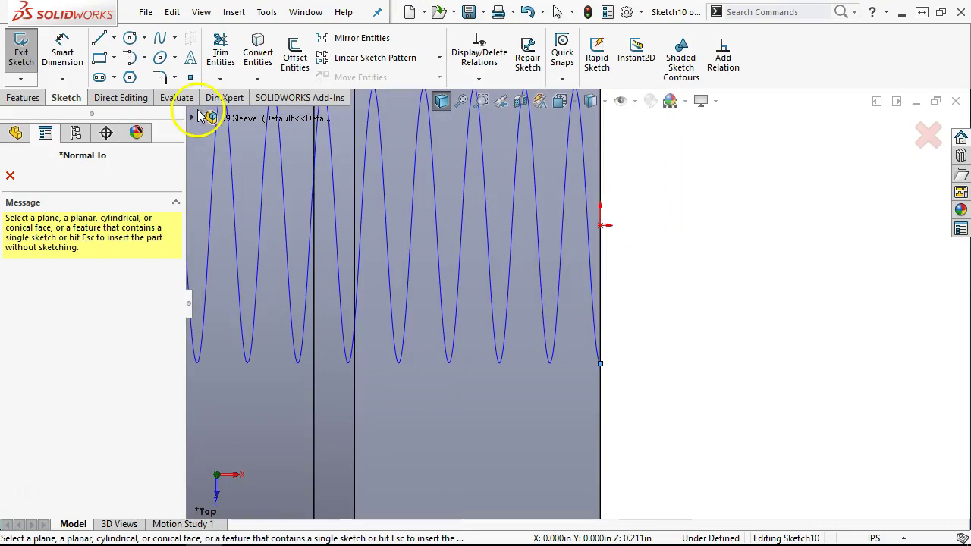
pyautogui.click(98, 38)
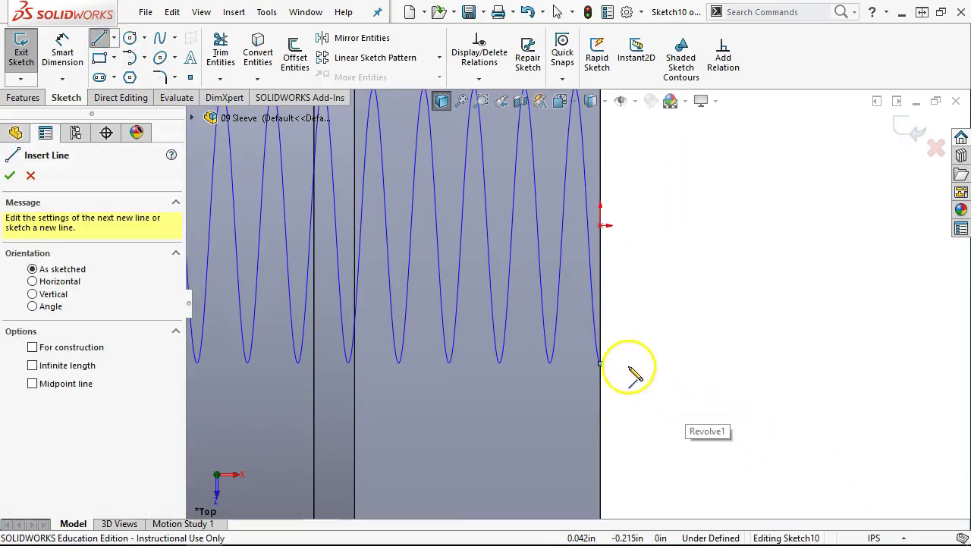
pyautogui.click(629, 367)
pyautogui.click(666, 366)
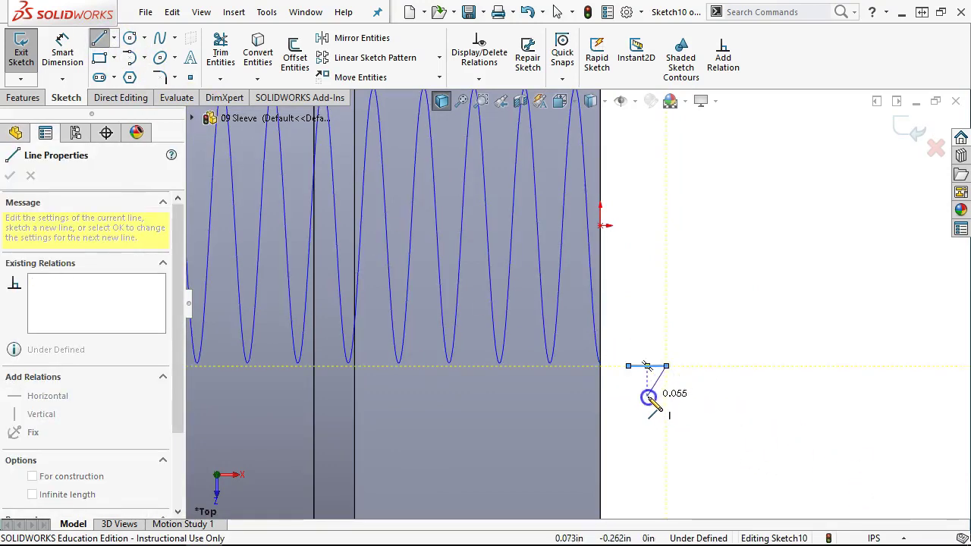
pyautogui.doubleClick(647, 396)
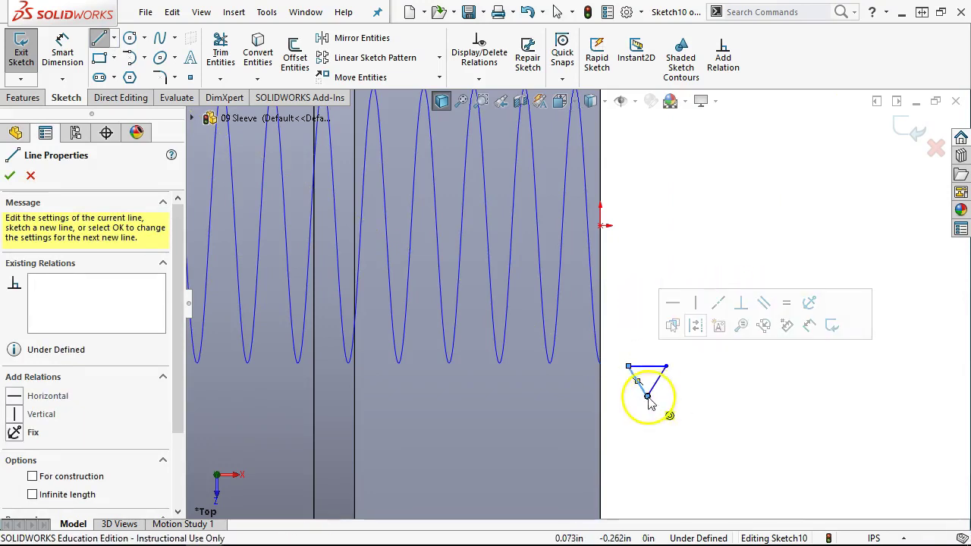
# Add a vertical construction line from the triangle's bottom vertex to the top edge's midpoint.
pyautogui.click(647, 396)
pyautogui.doubleClick(647, 366)
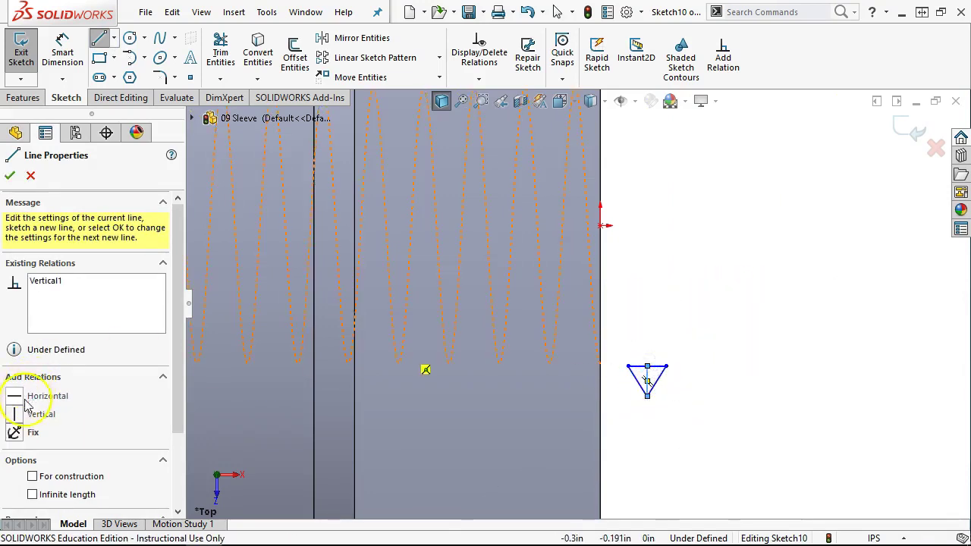
pyautogui.click(32, 374)
pyautogui.rightClick(693, 260)
pyautogui.click(728, 273)
# Dimension the angle between the triangle's two sides, keeping 64.01°.
pyautogui.scroll(-3, 682, 349)
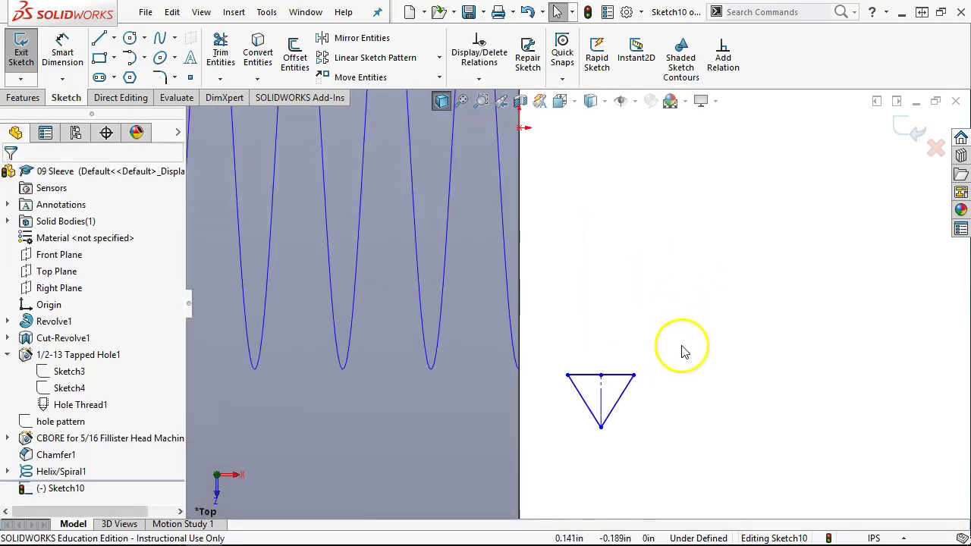
pyautogui.rightClick(683, 351)
pyautogui.click(824, 311)
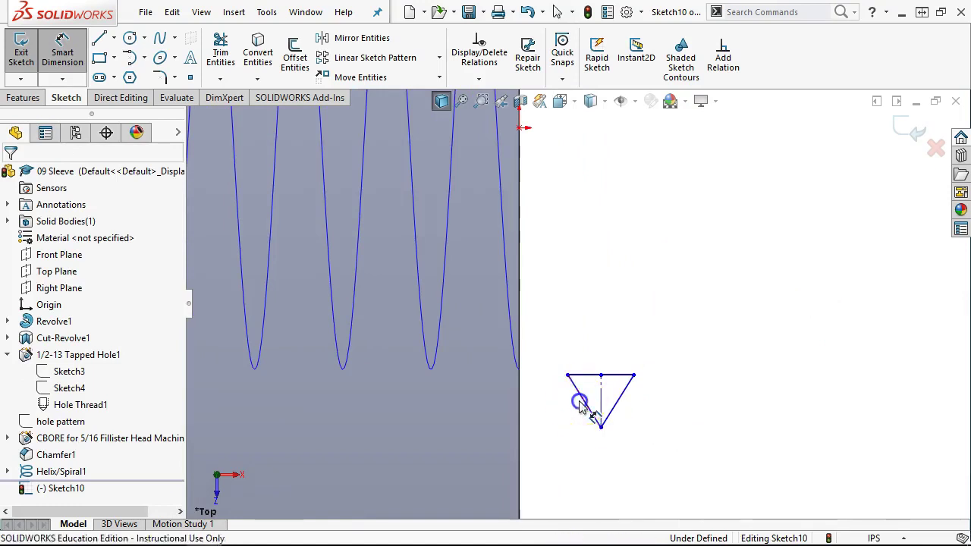
pyautogui.click(588, 406)
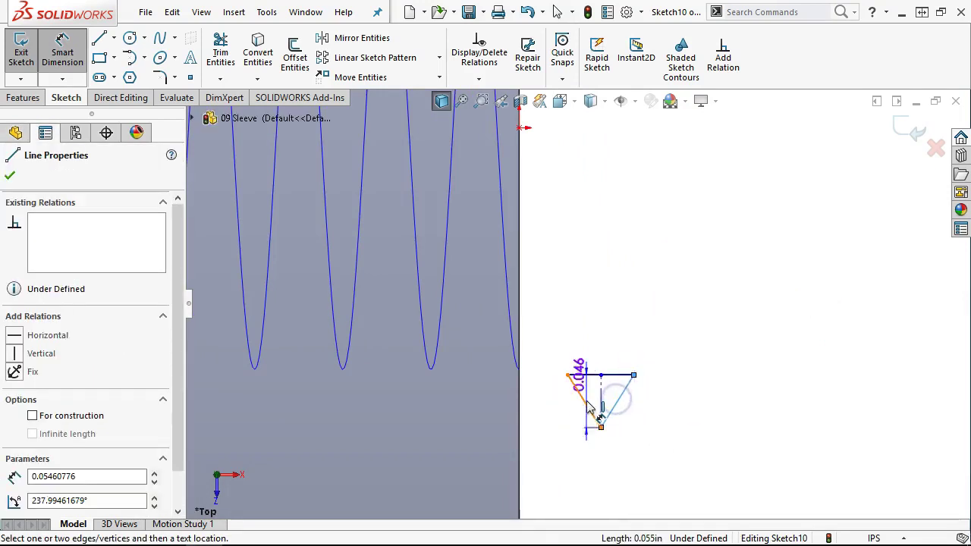
pyautogui.click(584, 400)
pyautogui.click(643, 464)
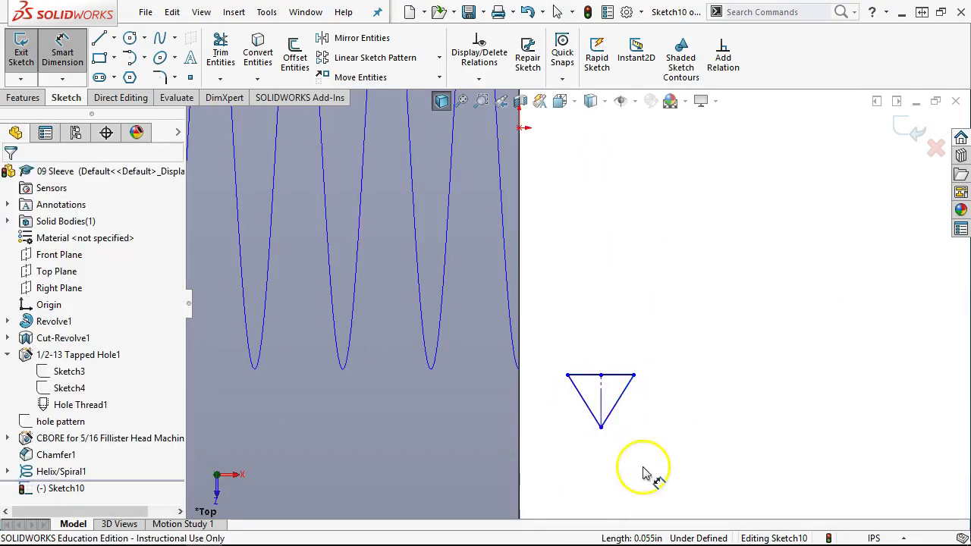
pyautogui.click(618, 398)
pyautogui.click(590, 410)
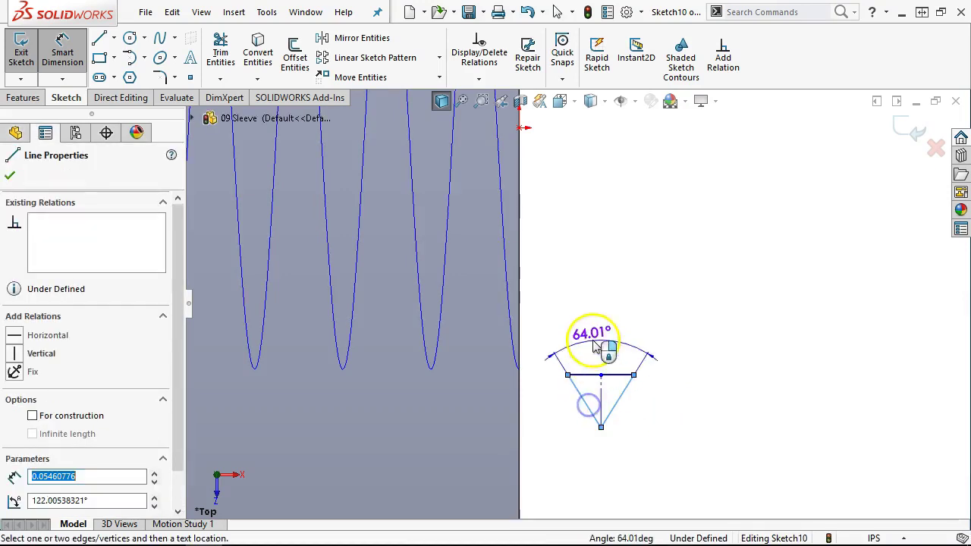
pyautogui.click(594, 345)
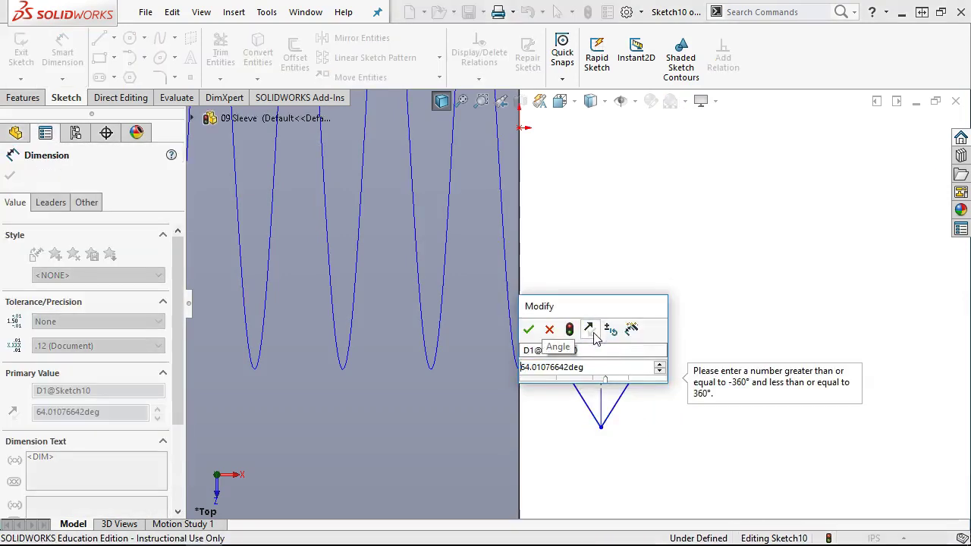
pyautogui.moveTo(611, 362); pyautogui.dragTo(508, 364)
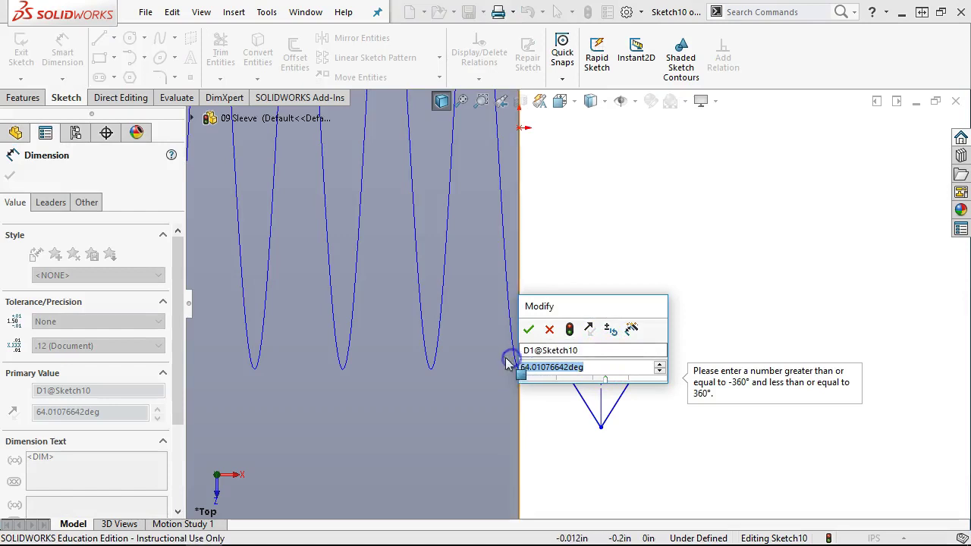
pyautogui.press('BackSpace')
pyautogui.click(609, 367)
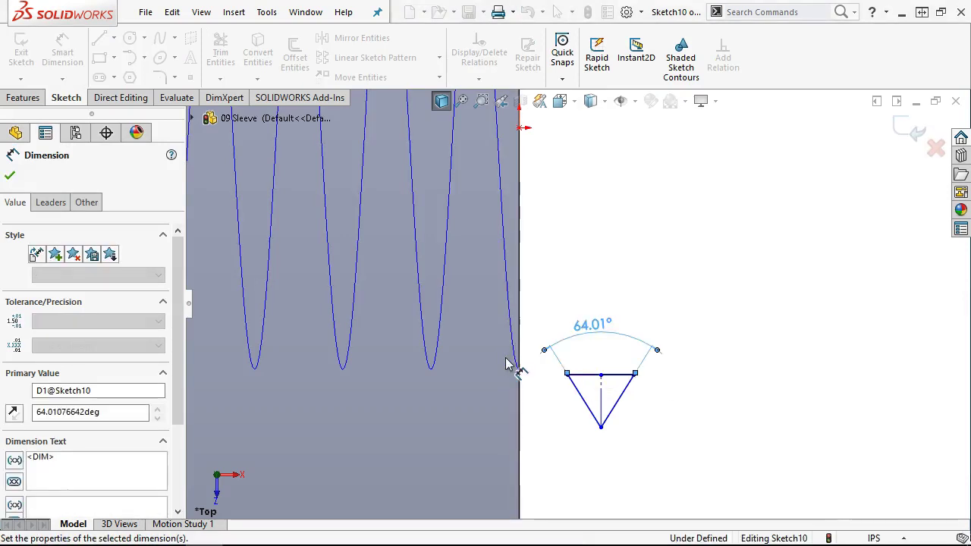
# Dimension the triangle's top edge width as 1/13 in (0.077).
pyautogui.click(611, 374)
pyautogui.click(585, 222)
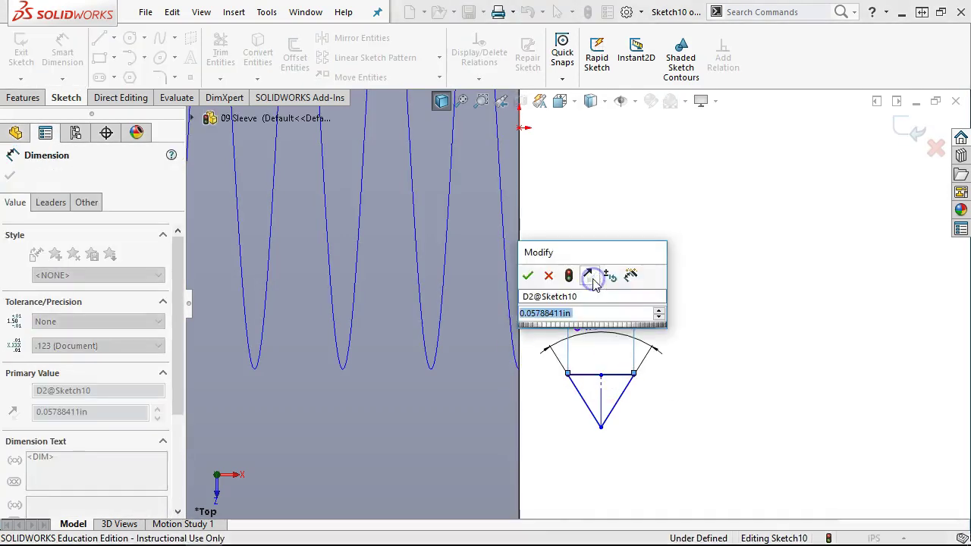
pyautogui.write('1/13')
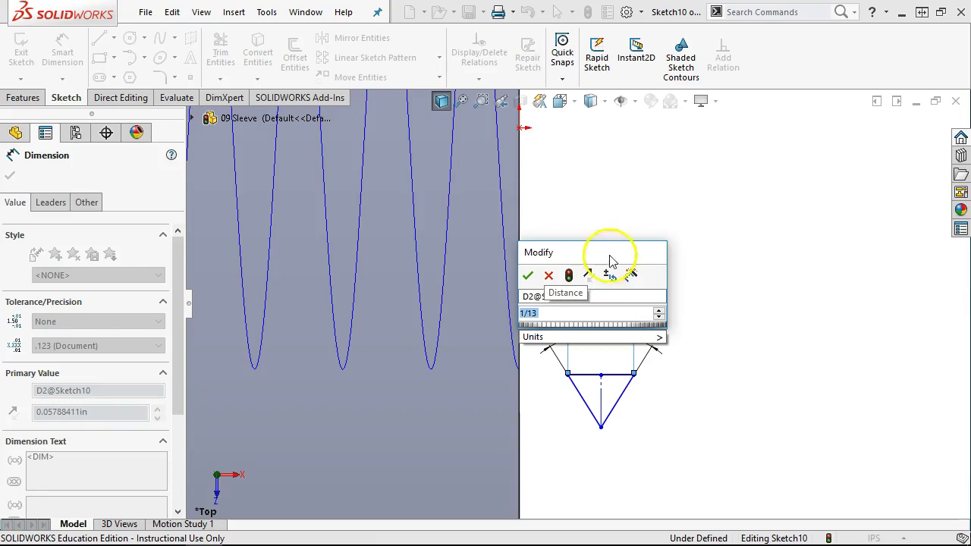
pyautogui.doubleClick(550, 312)
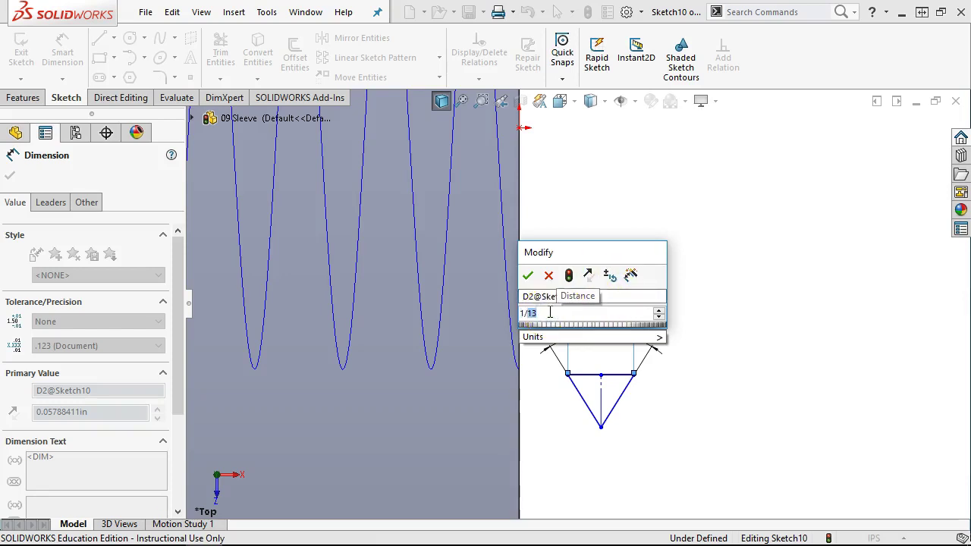
pyautogui.press('Return')
pyautogui.click(600, 288)
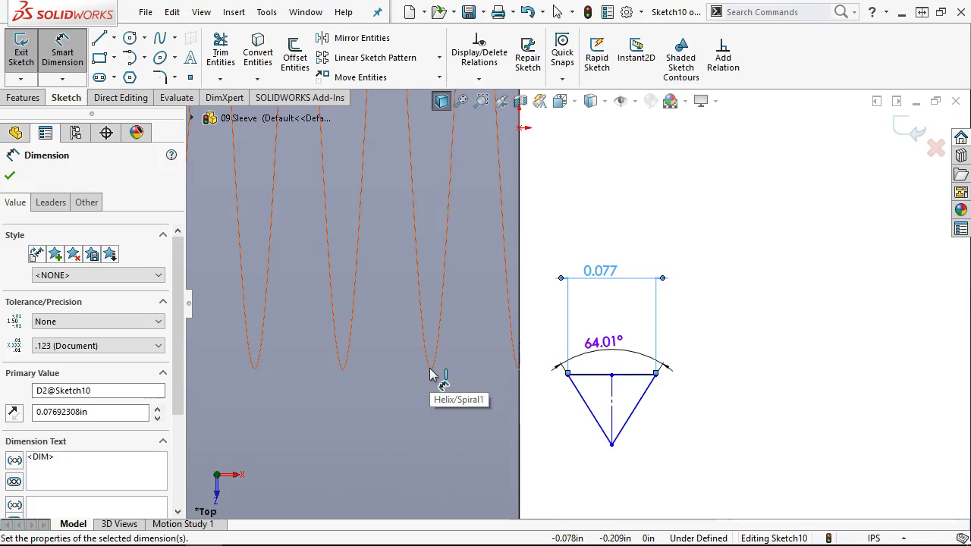
pyautogui.click(483, 393)
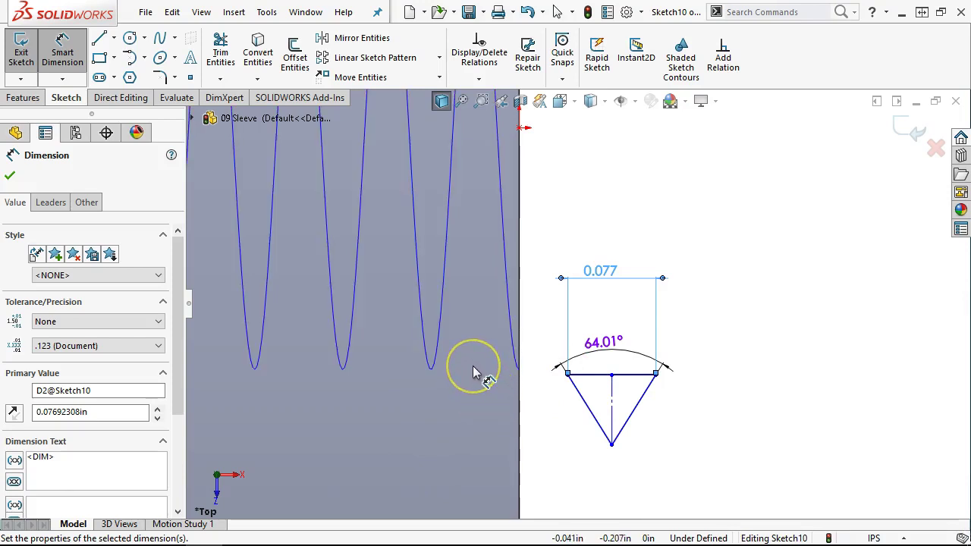
pyautogui.click(584, 275)
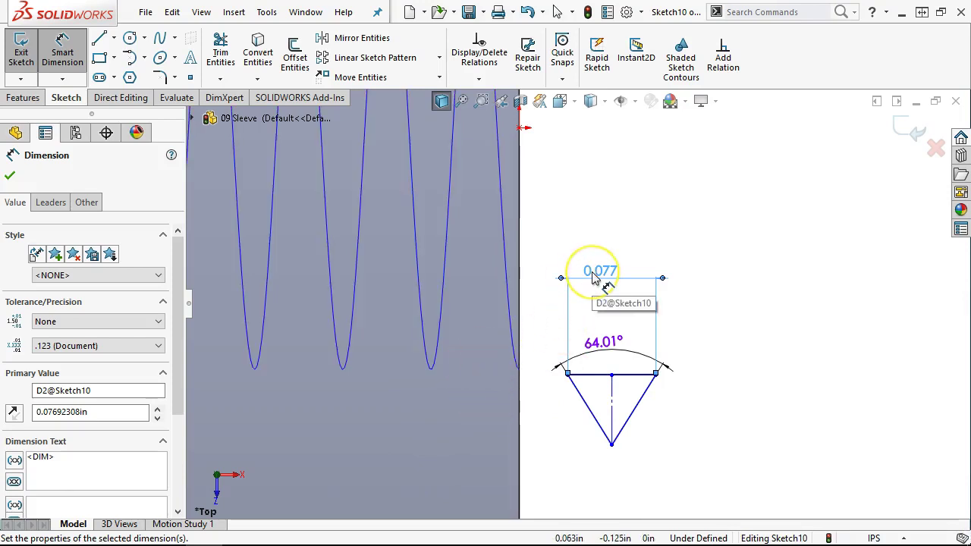
pyautogui.click(481, 324)
pyautogui.click(445, 327)
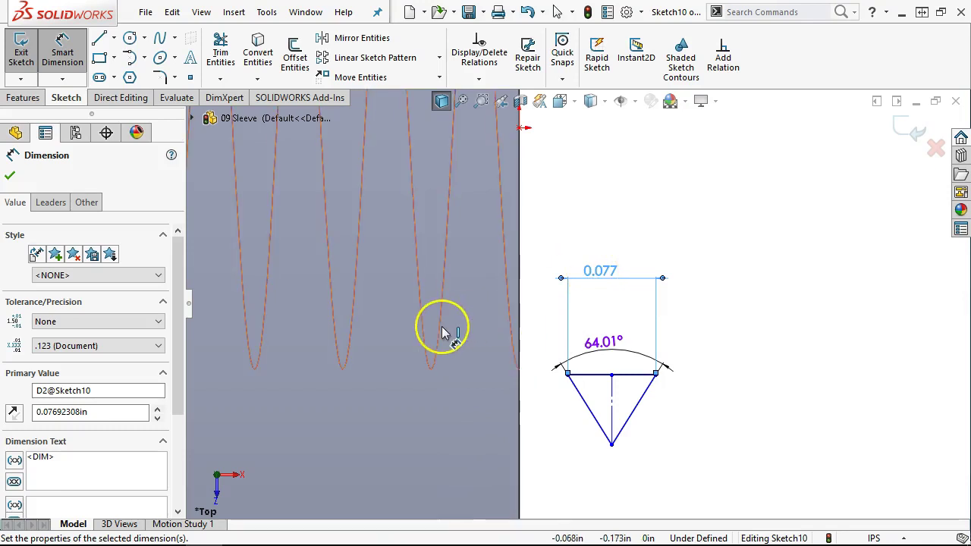
# Edit the top-edge width dimension to 0.0769 in and stop dimensioning.
pyautogui.click(618, 303)
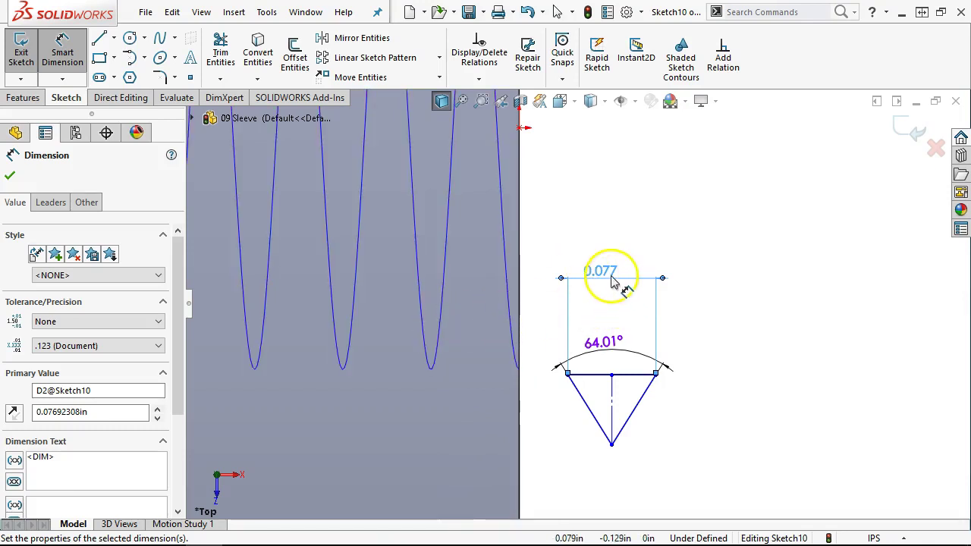
pyautogui.click(581, 258)
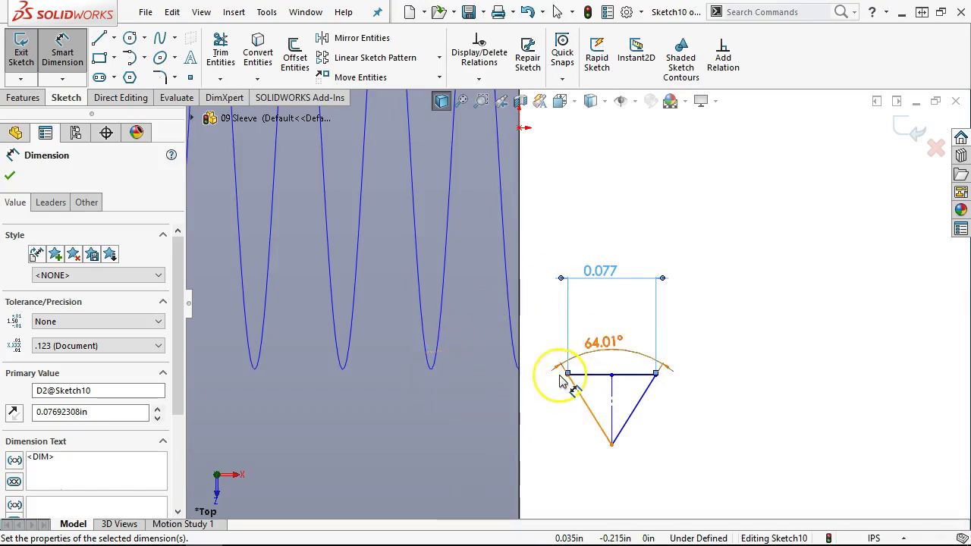
pyautogui.click(595, 417)
pyautogui.click(622, 431)
pyautogui.click(564, 381)
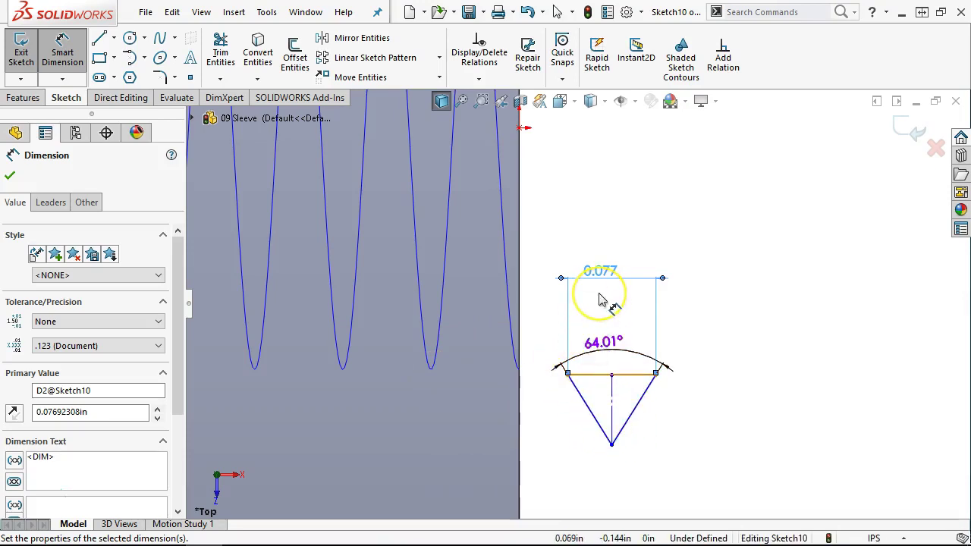
pyautogui.click(572, 303)
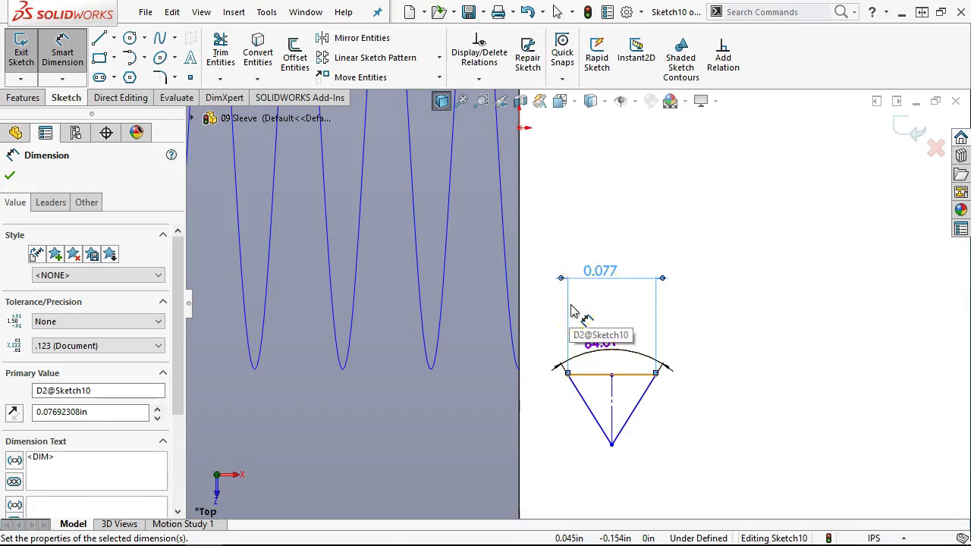
pyautogui.doubleClick(610, 273)
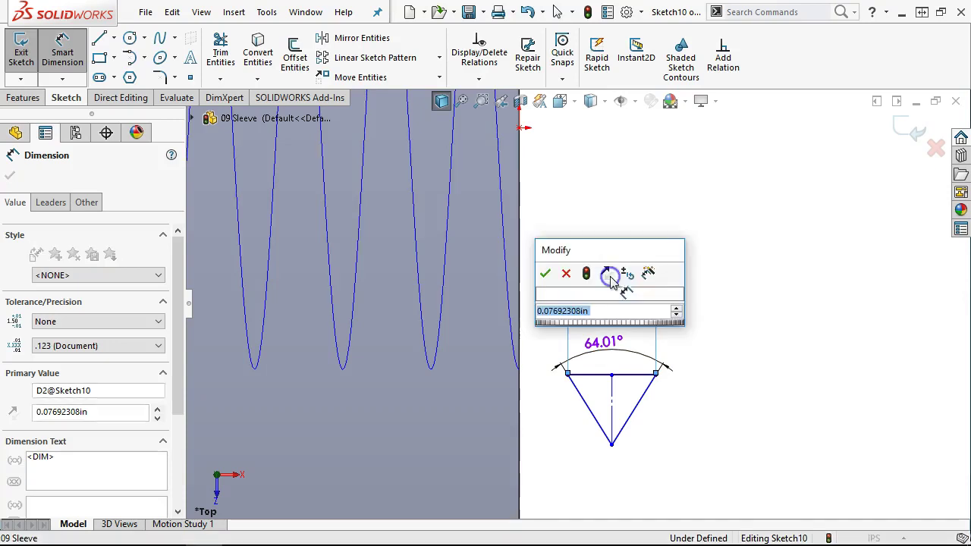
pyautogui.click(560, 311)
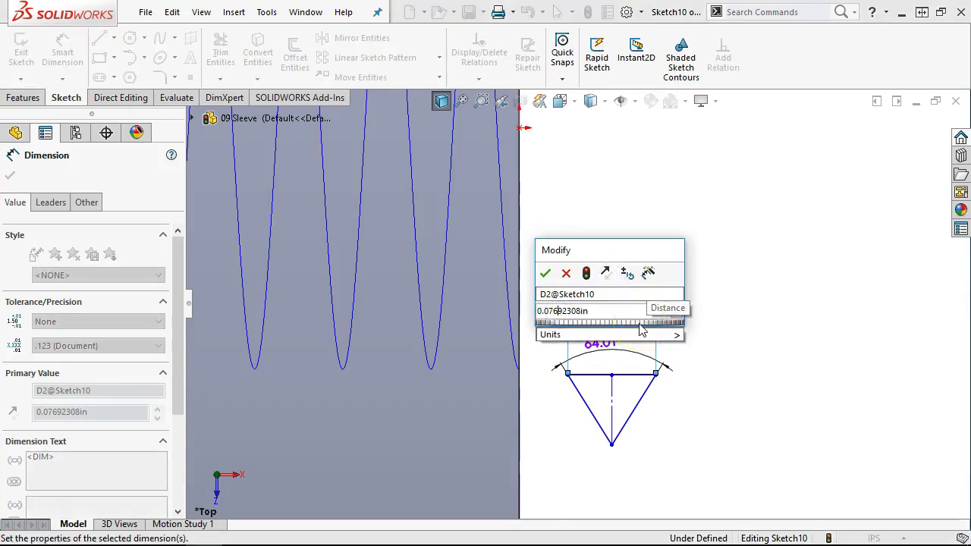
pyautogui.press('Right')
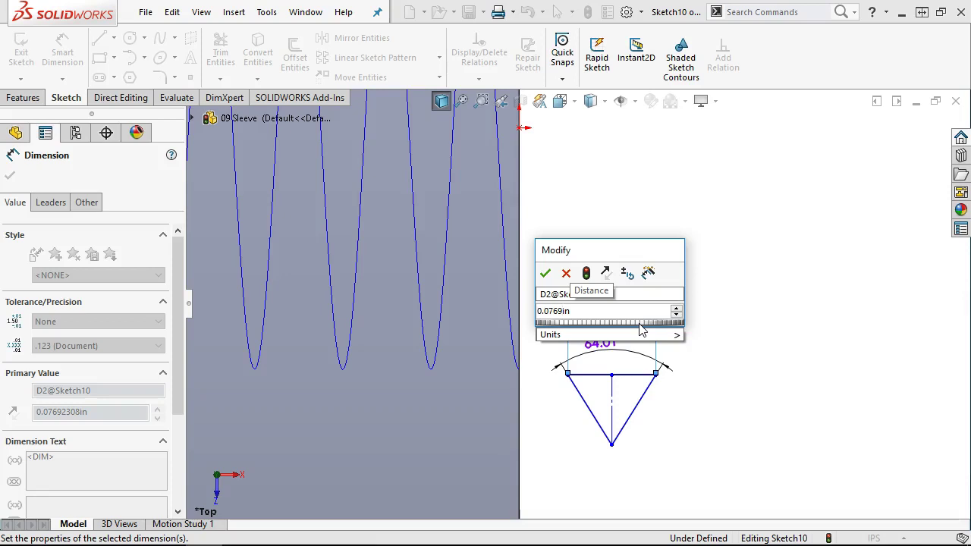
pyautogui.press('Return')
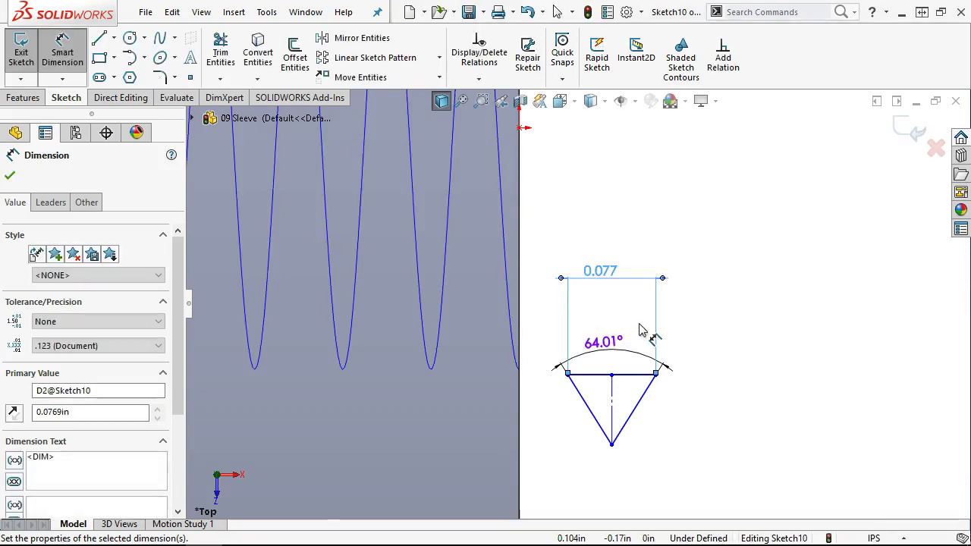
pyautogui.rightClick(684, 184)
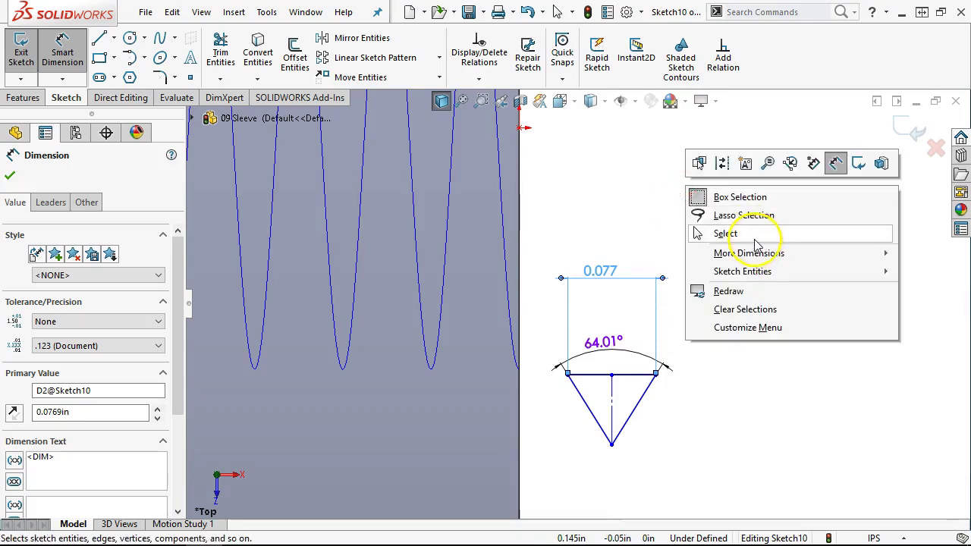
pyautogui.click(758, 234)
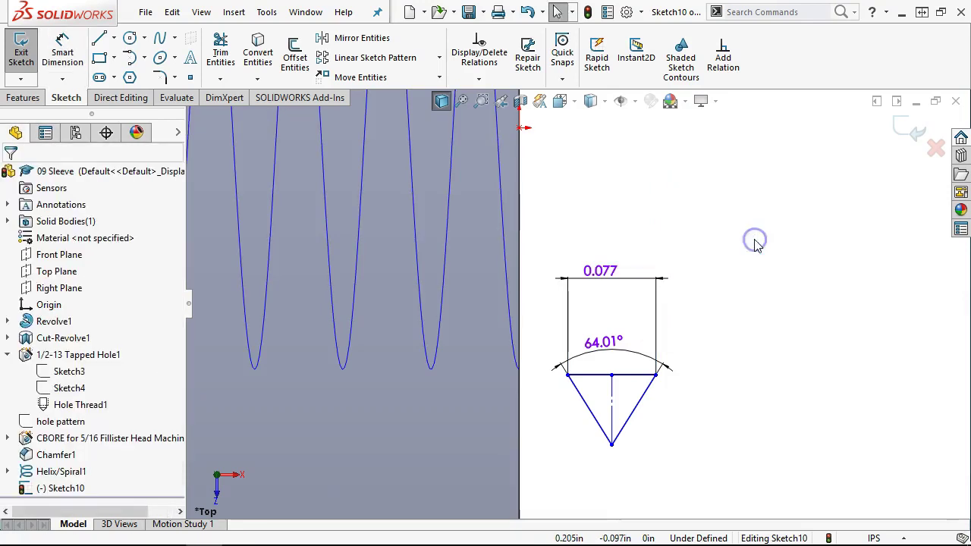
# Add a Pierce relation between the triangle's top-line midpoint and the helix edge.
pyautogui.click(613, 378)
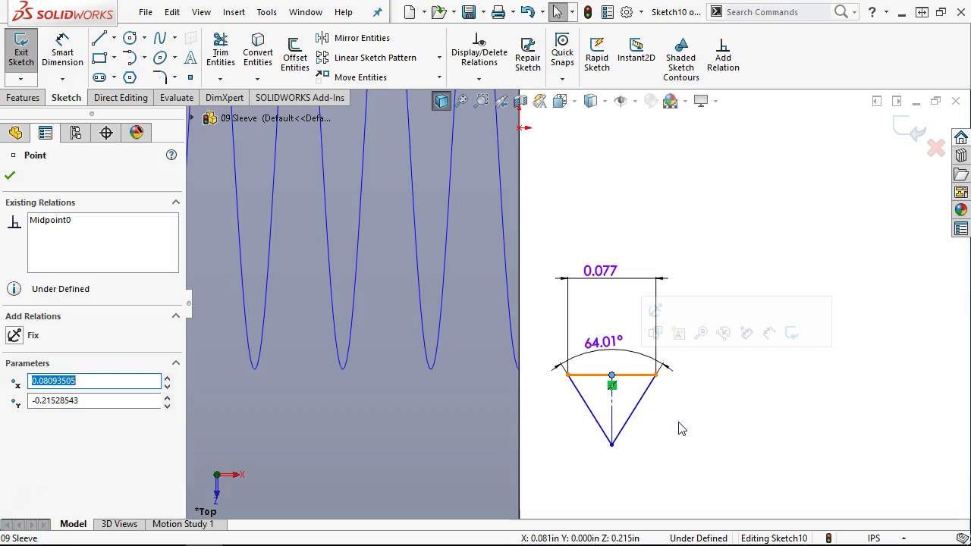
pyautogui.click(679, 378)
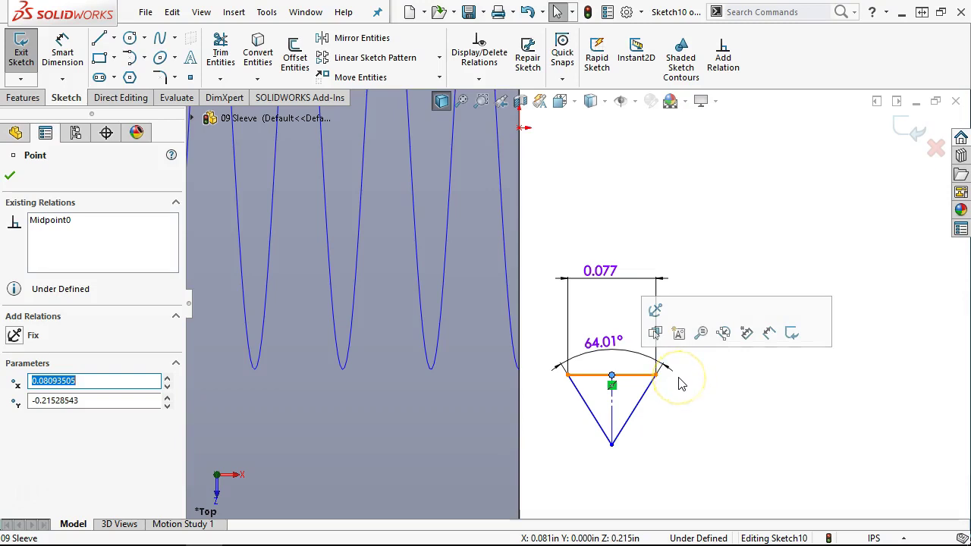
pyautogui.keyDown('ctrl'); pyautogui.click(507, 294); pyautogui.keyUp('ctrl')
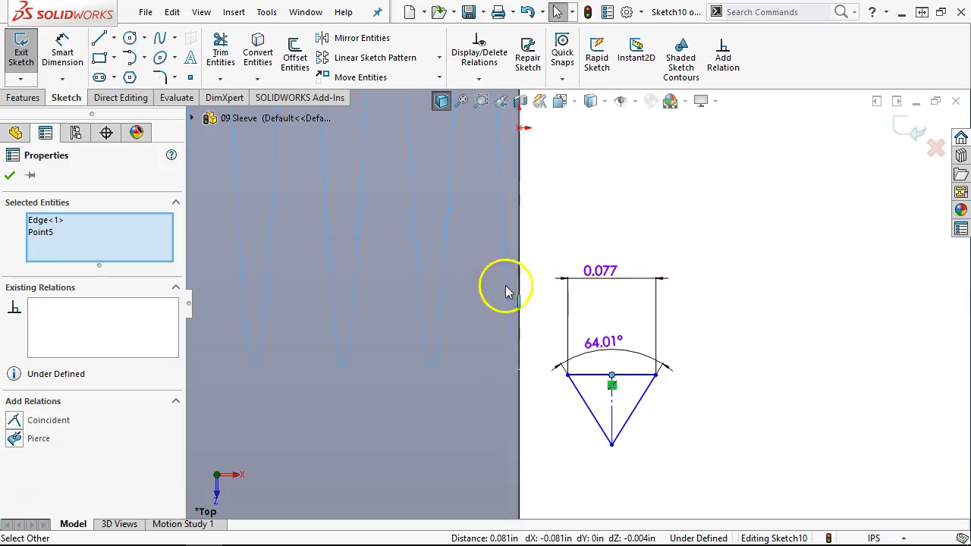
pyautogui.scroll(3, 557, 211)
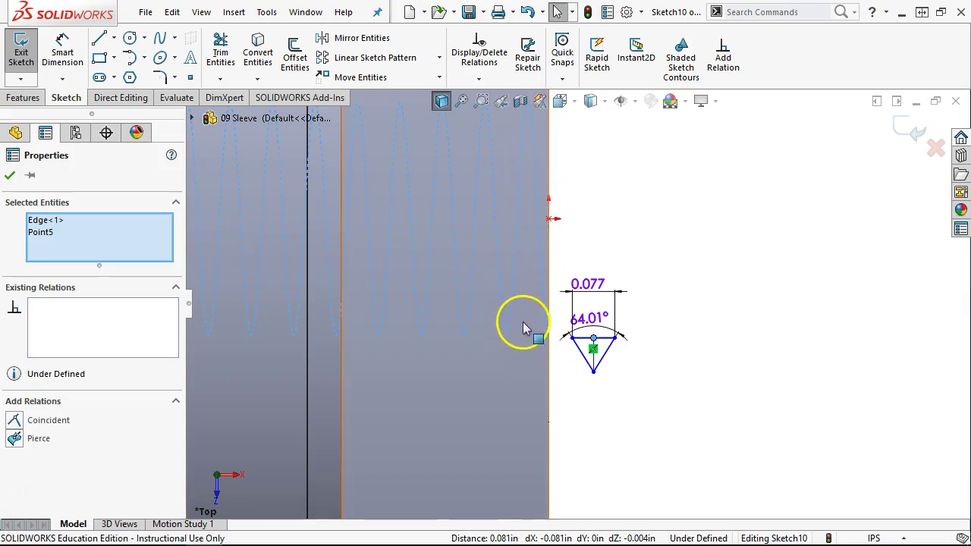
pyautogui.click(15, 439)
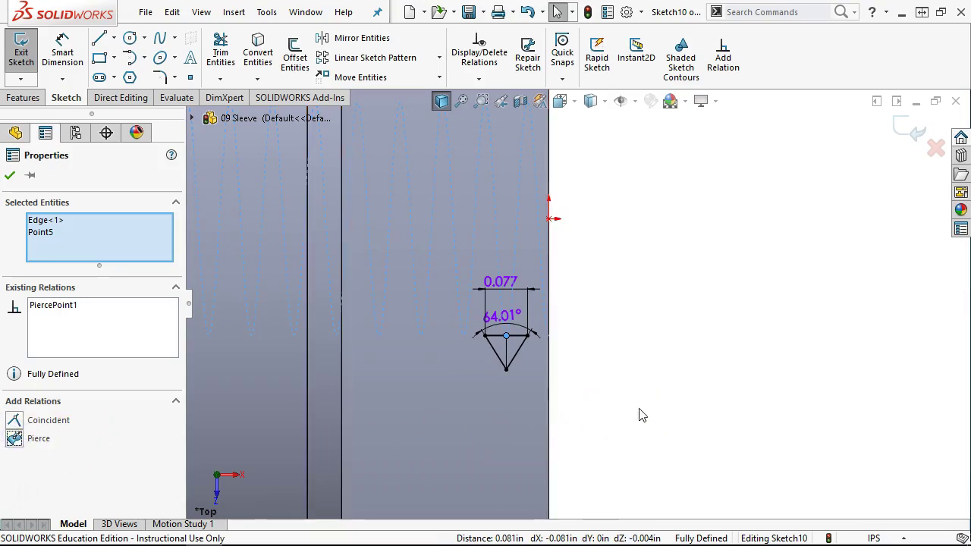
pyautogui.scroll(-3, 474, 314)
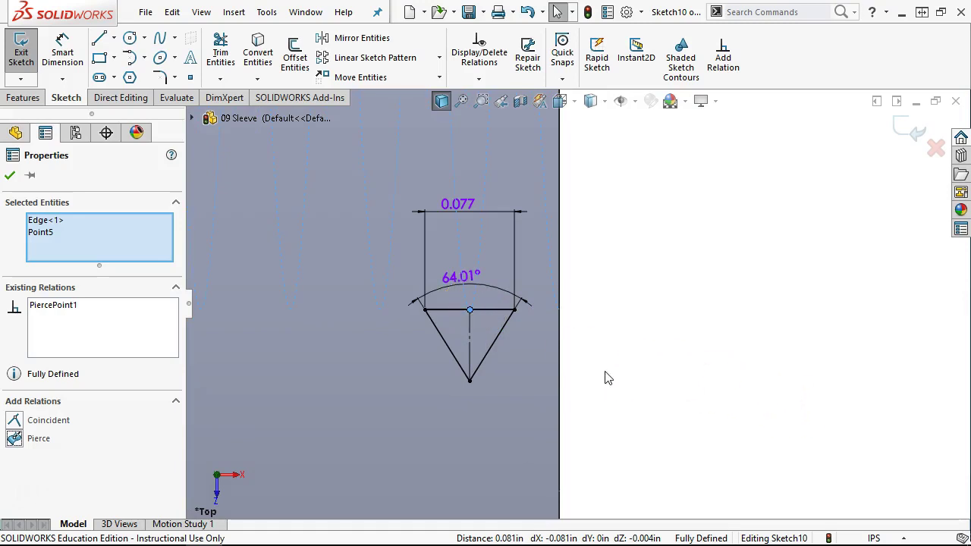
pyautogui.click(560, 311)
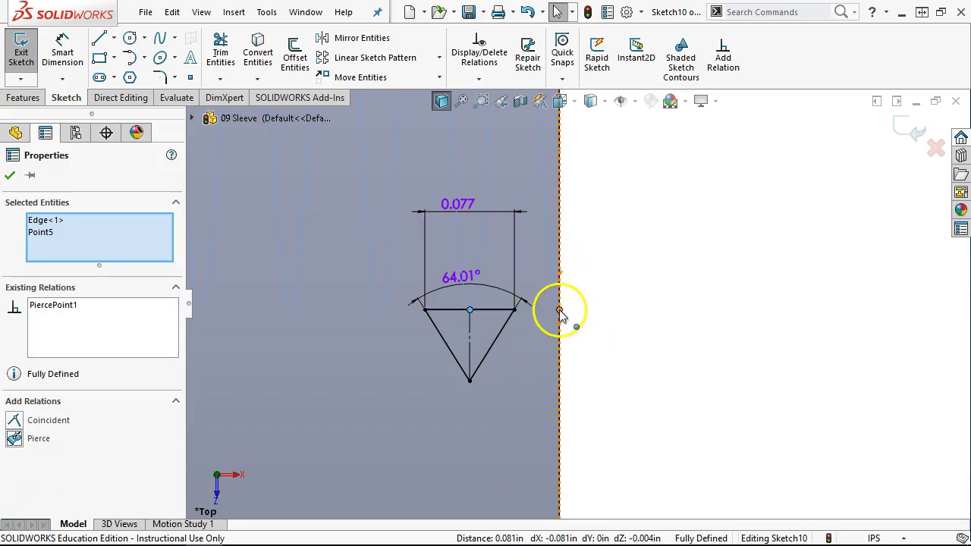
pyautogui.click(607, 308)
pyautogui.click(652, 313)
pyautogui.click(715, 373)
pyautogui.moveTo(650, 315); pyautogui.dragTo(568, 314)
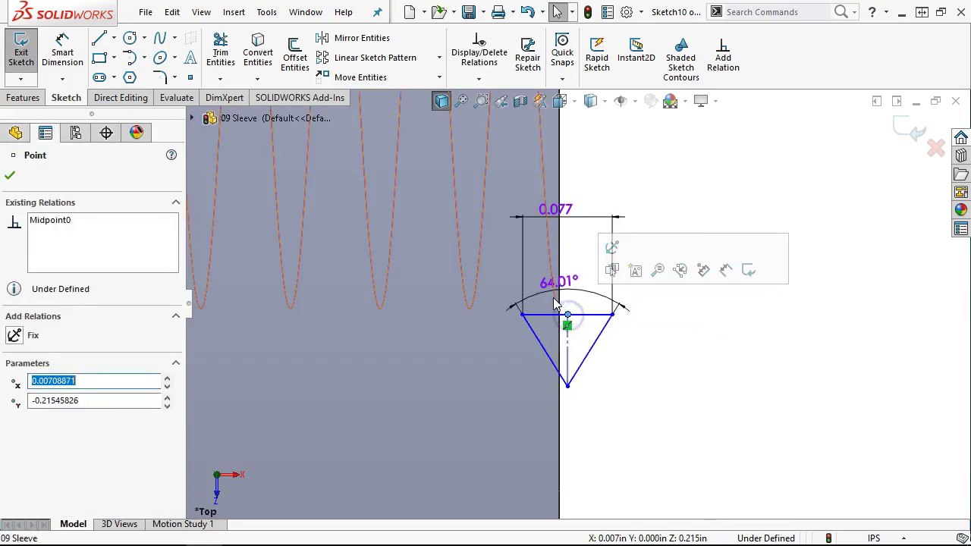
pyautogui.keyDown('ctrl'); pyautogui.click(555, 303); pyautogui.keyUp('ctrl')
pyautogui.click(618, 229)
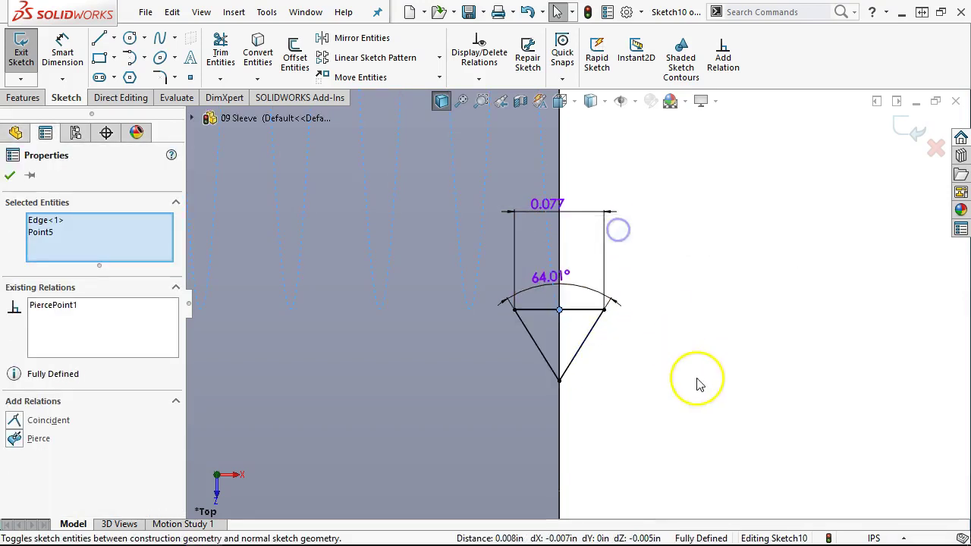
pyautogui.click(699, 383)
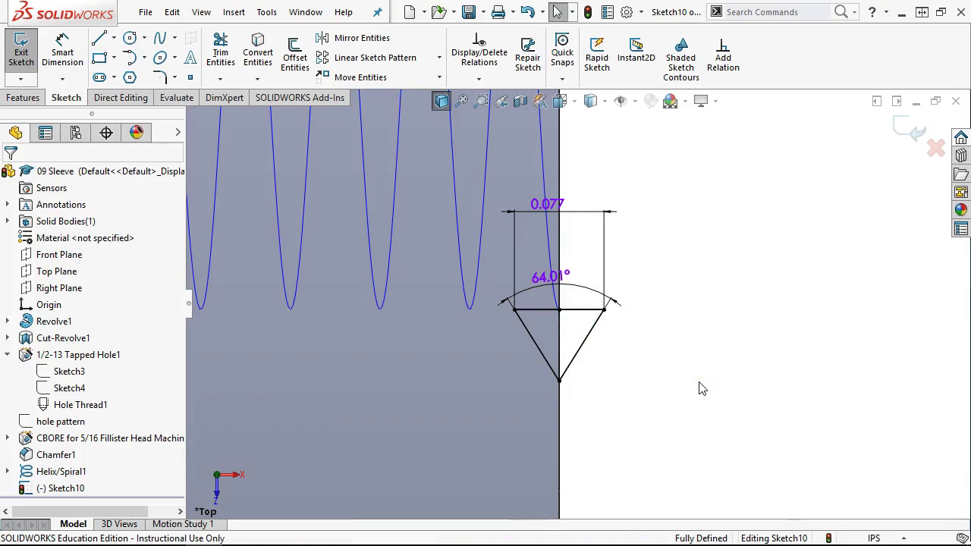
# Reselect the top-line midpoint and the helix to check the pierce relation.
pyautogui.scroll(3, 652, 348)
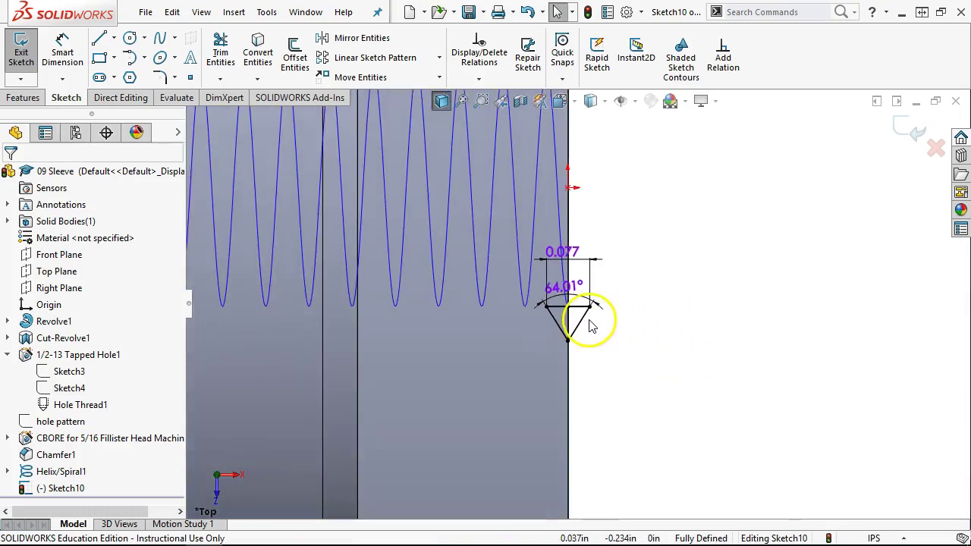
pyautogui.scroll(-3, 590, 325)
pyautogui.click(644, 295)
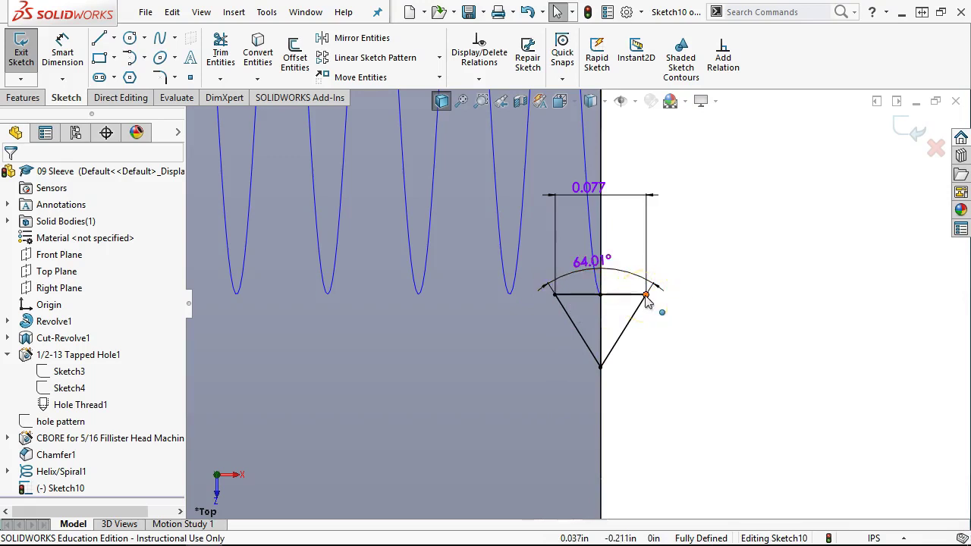
pyautogui.click(599, 295)
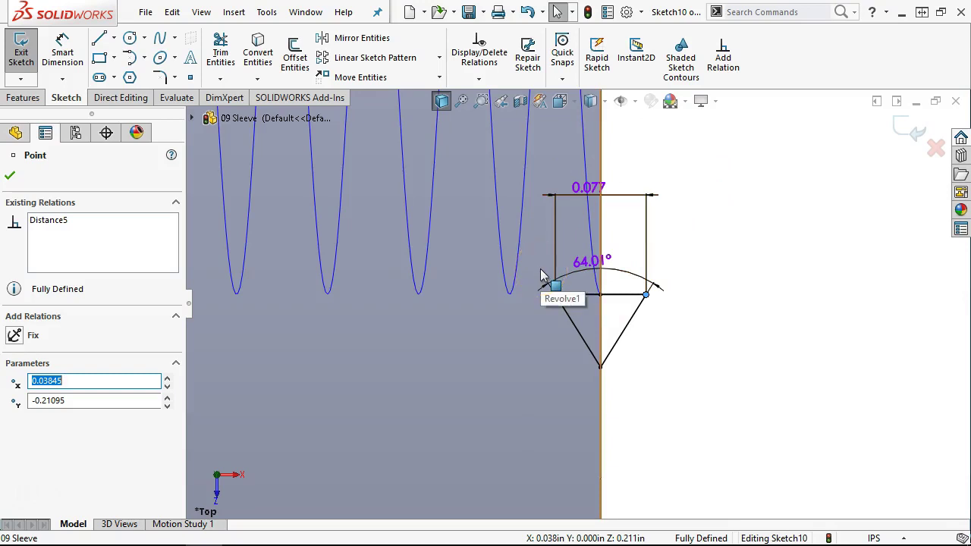
pyautogui.click(600, 295)
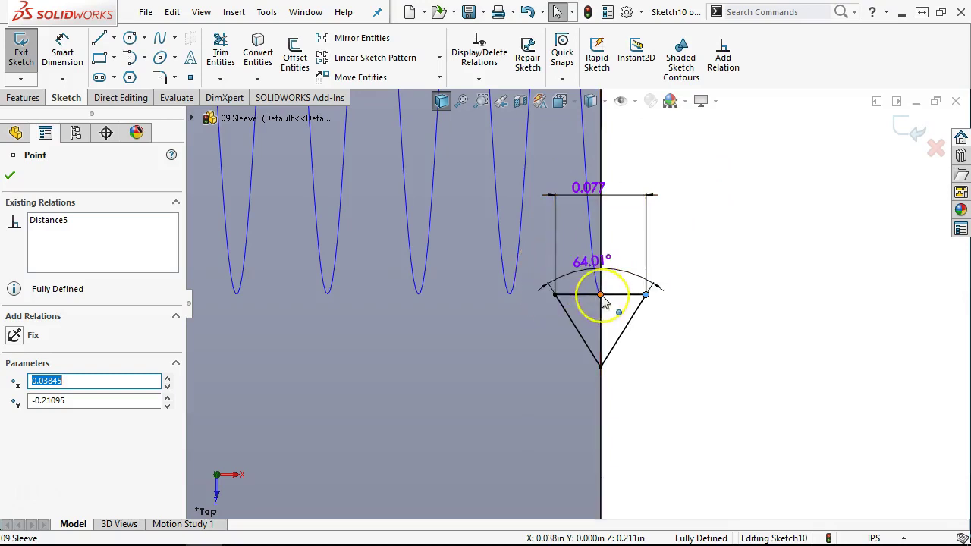
pyautogui.scroll(5, 604, 302)
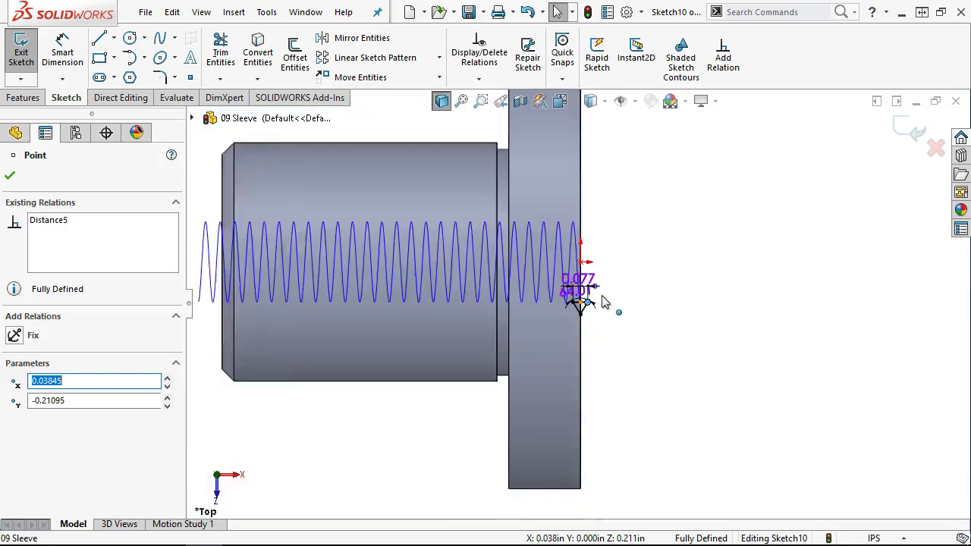
pyautogui.click(425, 285)
pyautogui.click(426, 260)
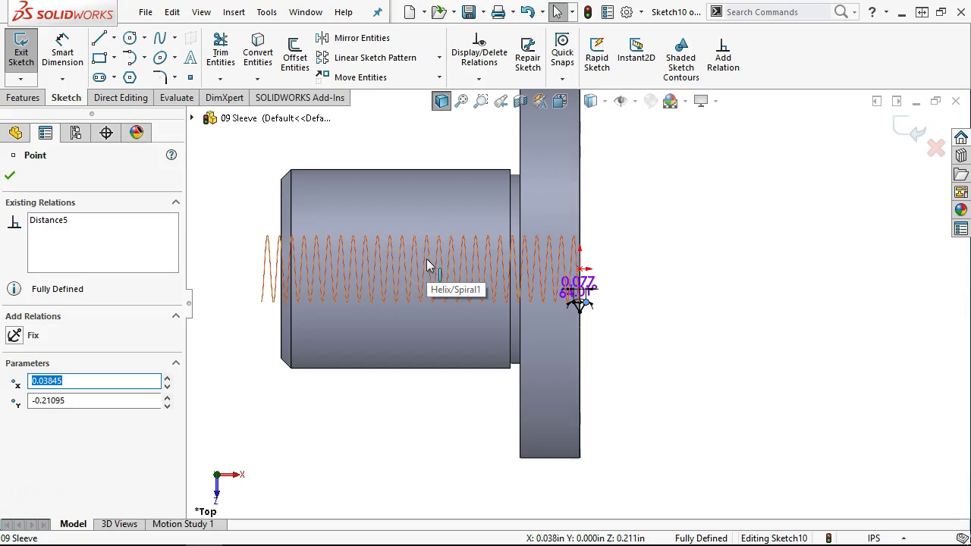
pyautogui.click(423, 262)
pyautogui.click(289, 262)
pyautogui.click(354, 264)
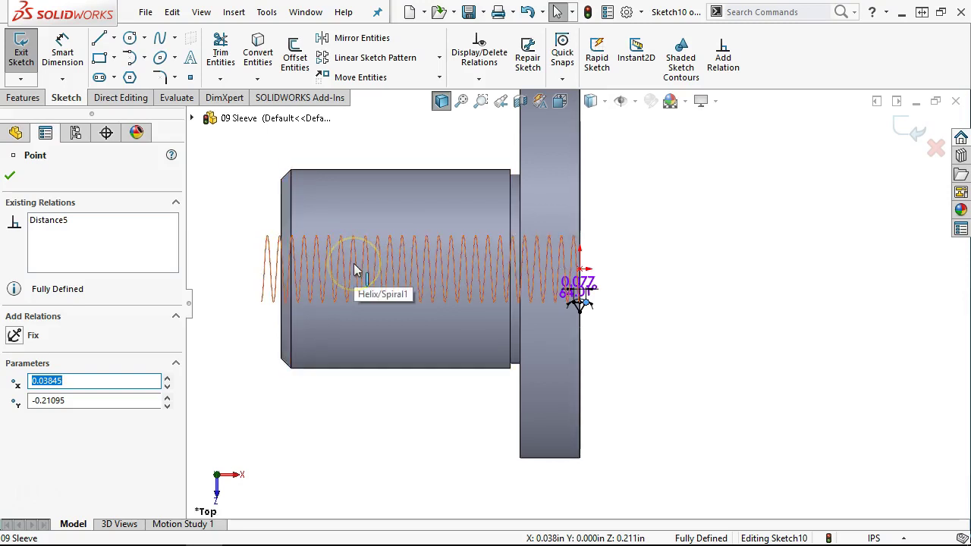
pyautogui.click(422, 291)
# Check the triangle's points against the helix until Sketch10 reads Fully Defined.
pyautogui.click(576, 289)
pyautogui.scroll(-3, 580, 292)
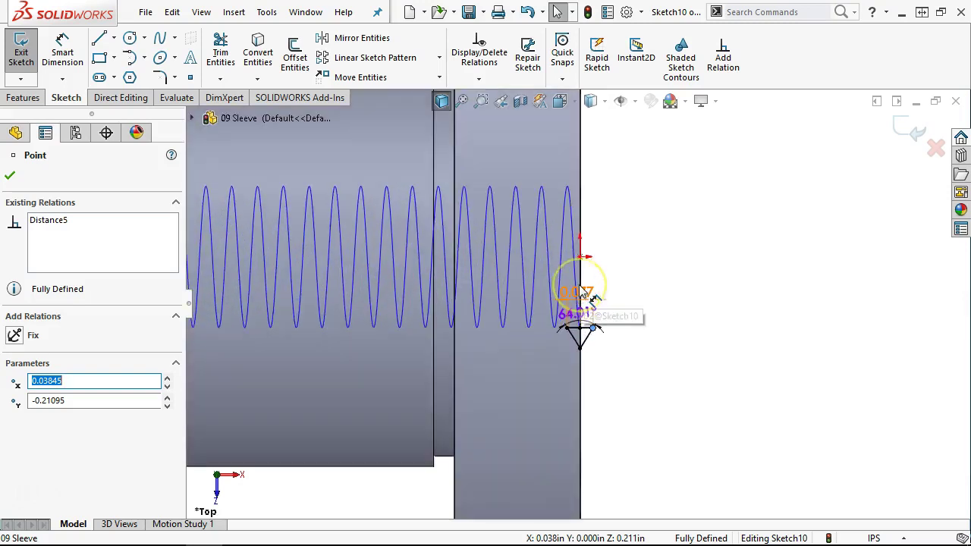
pyautogui.scroll(-3, 579, 347)
pyautogui.click(543, 303)
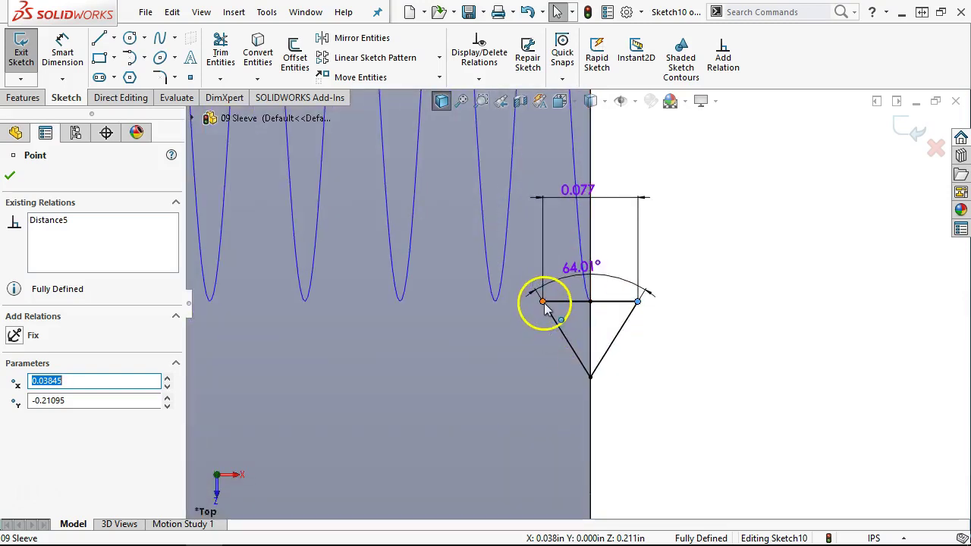
pyautogui.click(589, 302)
pyautogui.scroll(6, 640, 310)
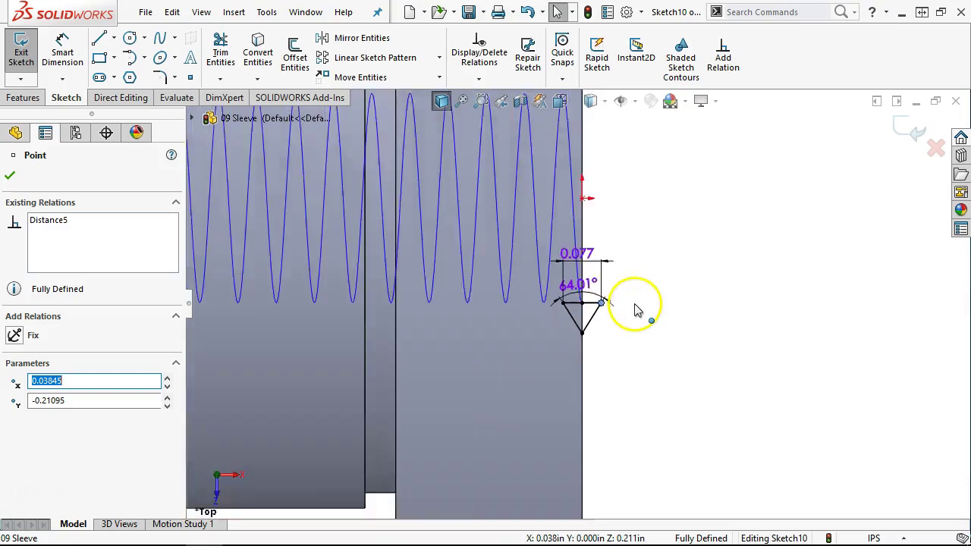
pyautogui.click(413, 282)
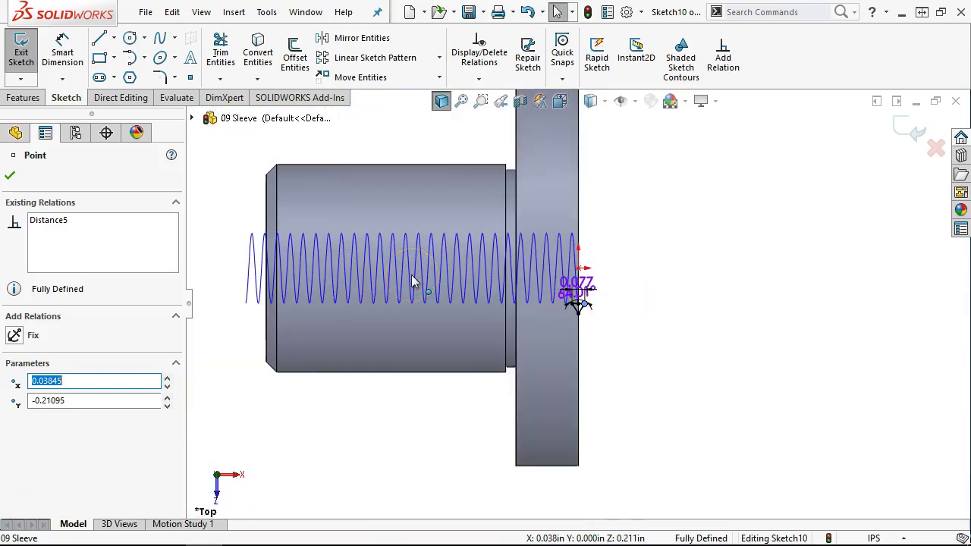
pyautogui.click(403, 268)
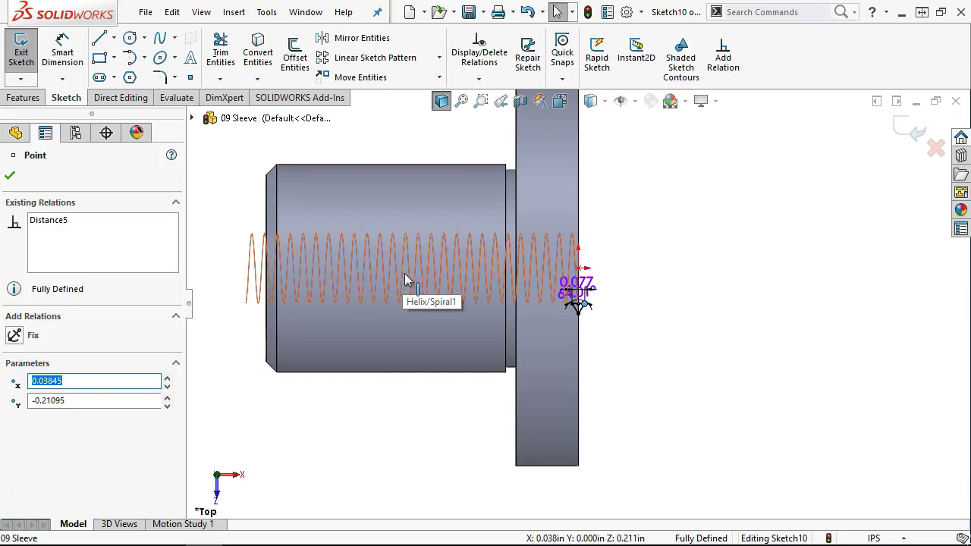
pyautogui.click(390, 267)
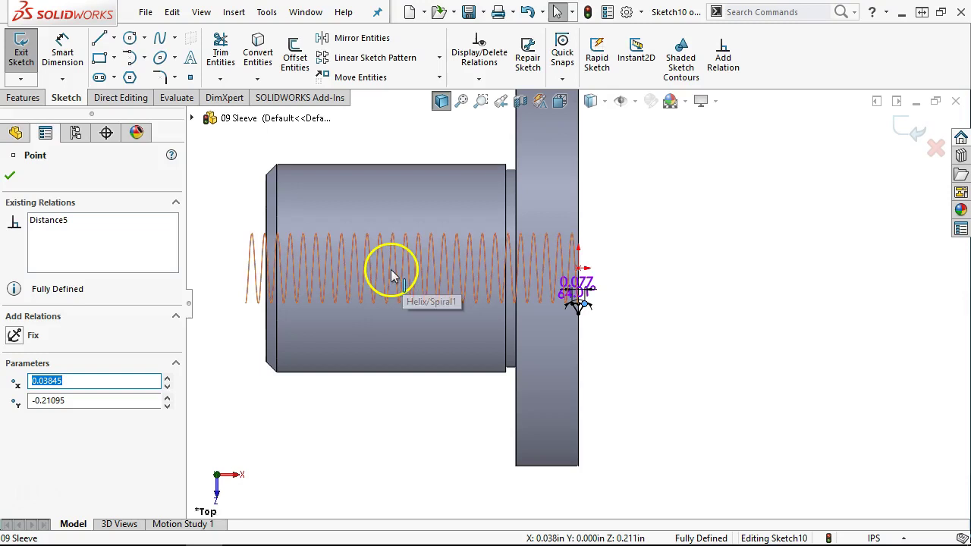
pyautogui.click(678, 235)
pyautogui.scroll(-3, 652, 242)
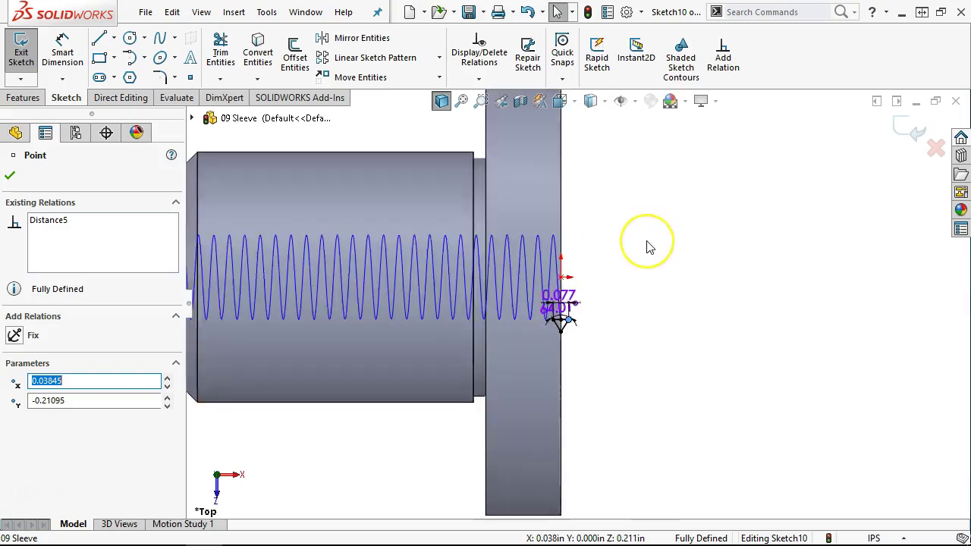
pyautogui.scroll(-3, 602, 319)
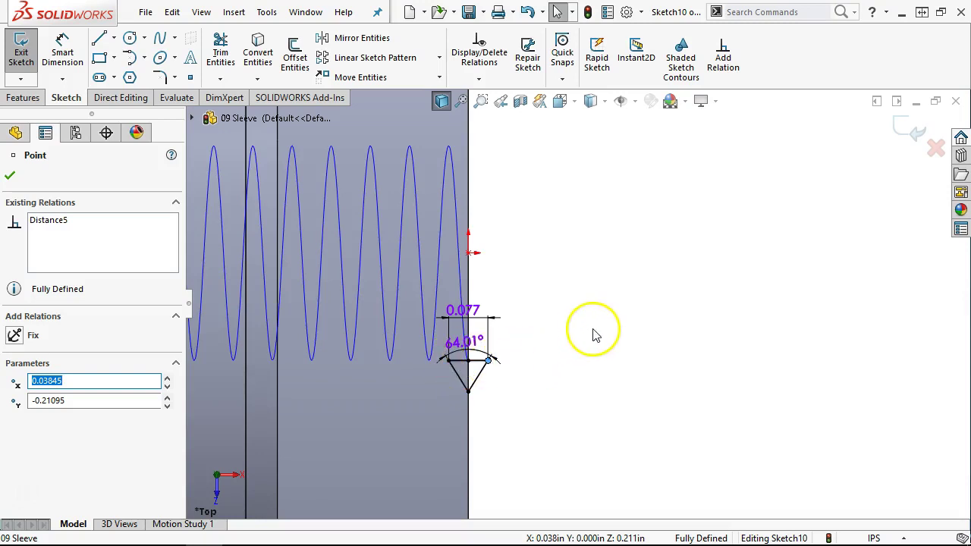
pyautogui.scroll(3, 595, 337)
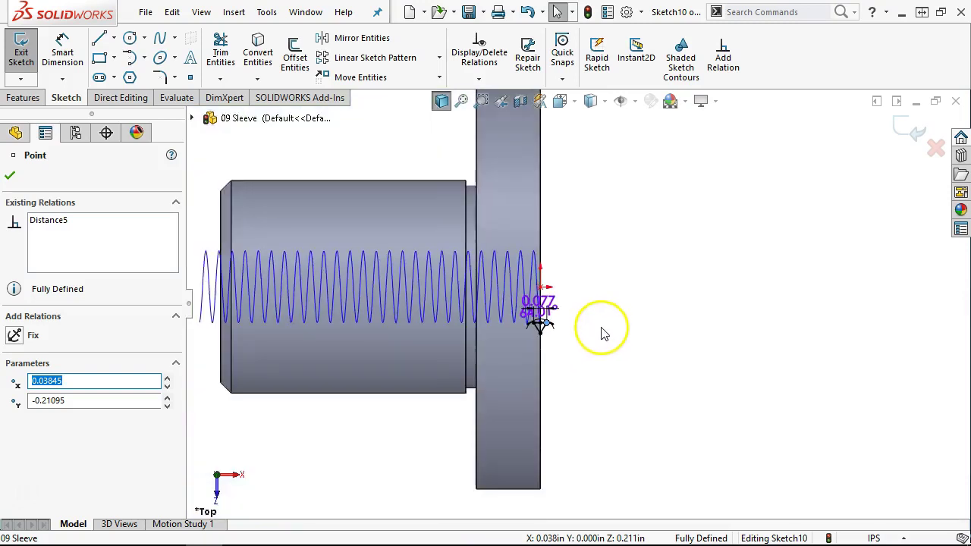
# Exit Sketch10 and sweep-cut the triangle along Helix/Spiral1 to create Cut-Sweep1.
pyautogui.click(902, 129)
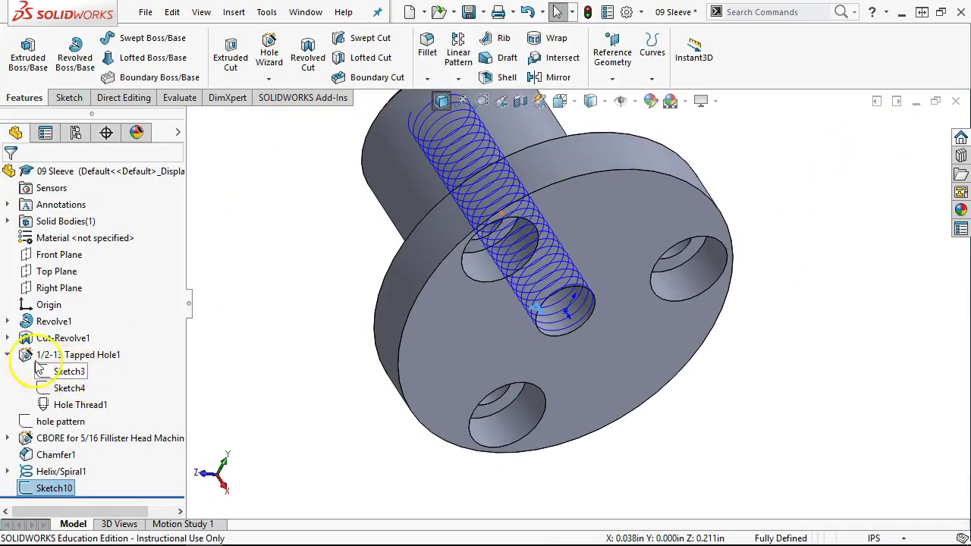
pyautogui.click(7, 354)
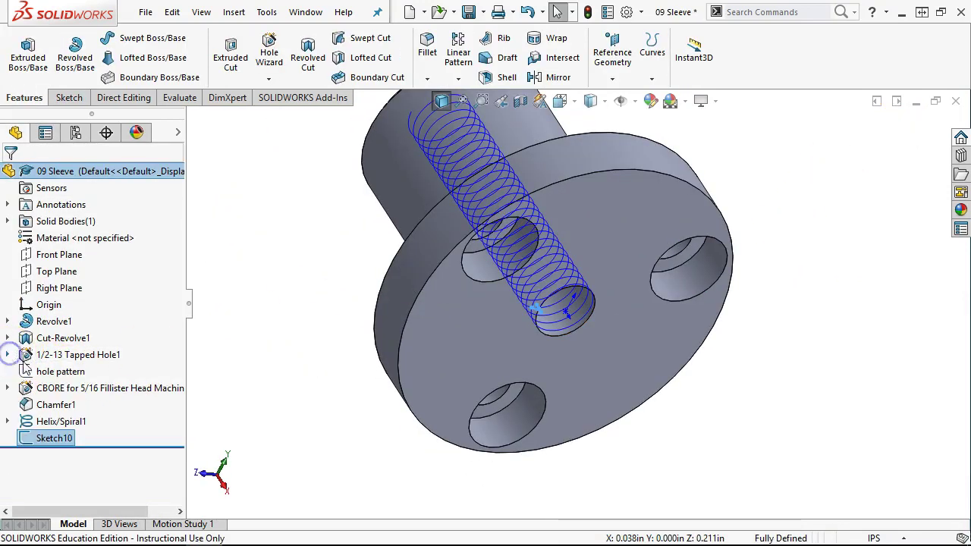
pyautogui.click(64, 426)
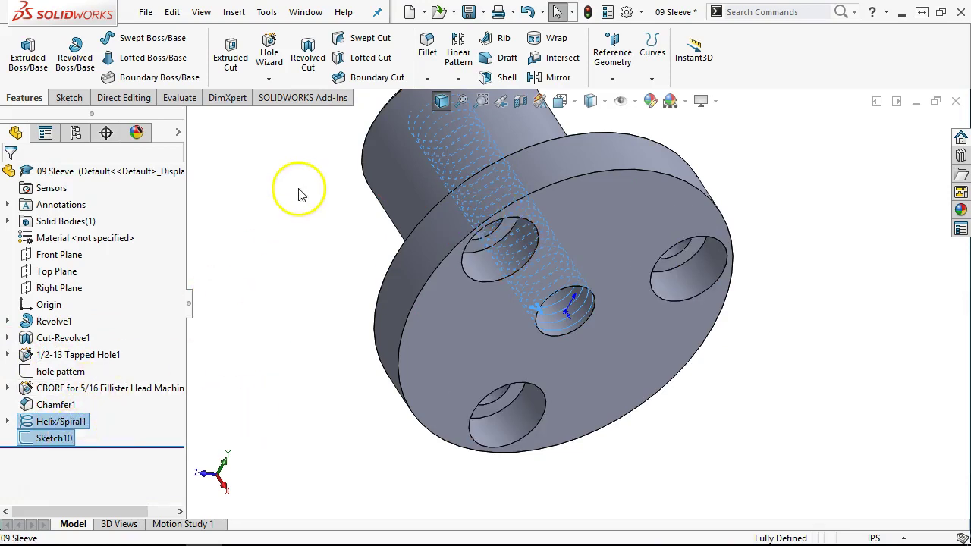
pyautogui.click(377, 41)
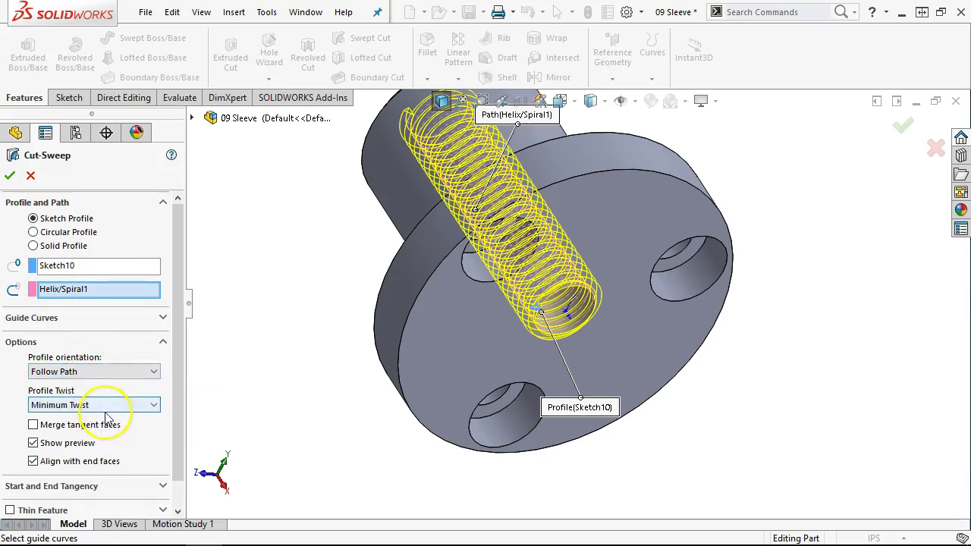
pyautogui.moveTo(177, 308); pyautogui.dragTo(180, 285)
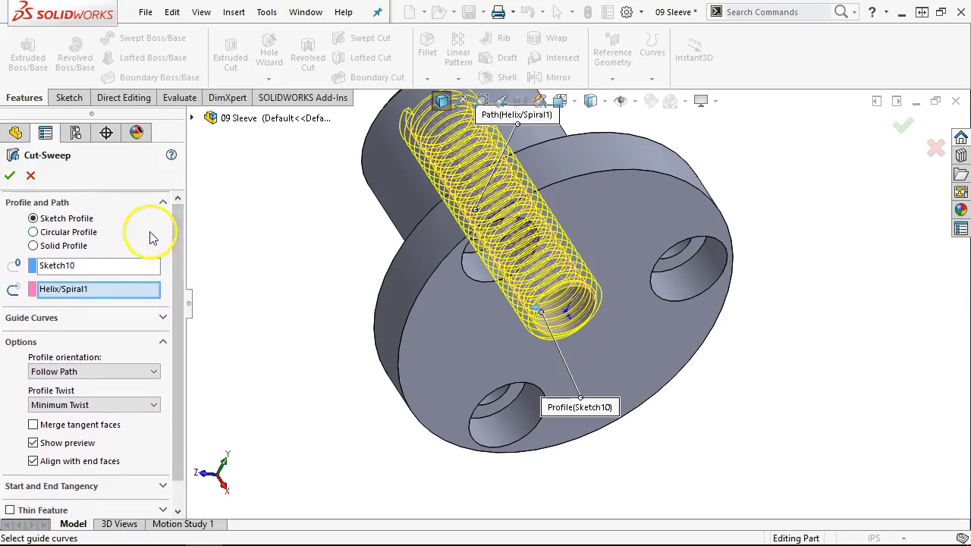
pyautogui.click(60, 249)
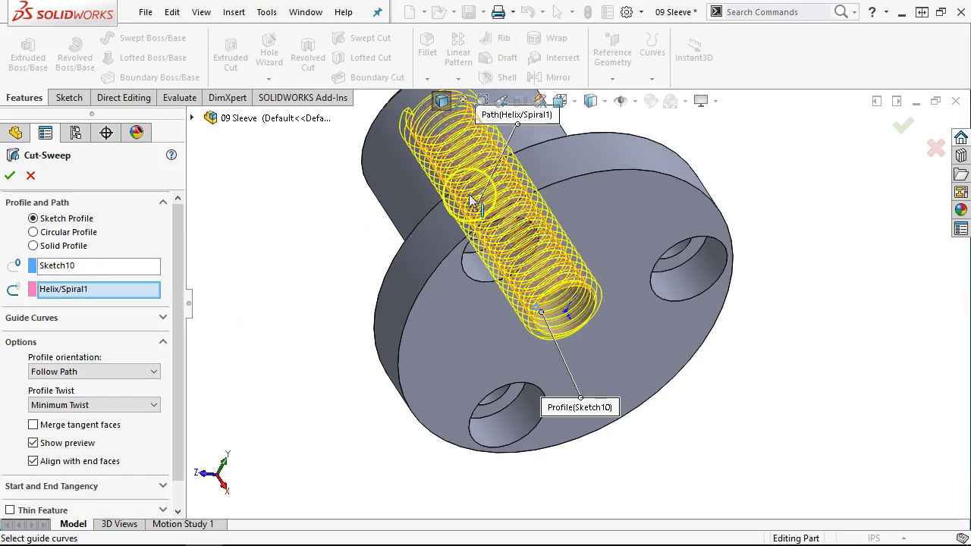
pyautogui.rightClick(412, 347)
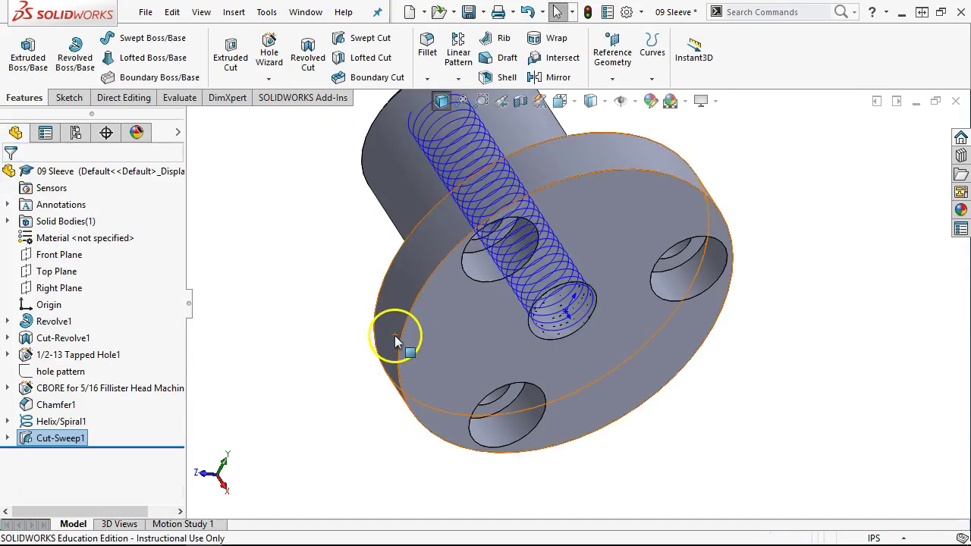
# Hide Helix/Spiral1 and view the sleeve from the Front.
pyautogui.rightClick(57, 421)
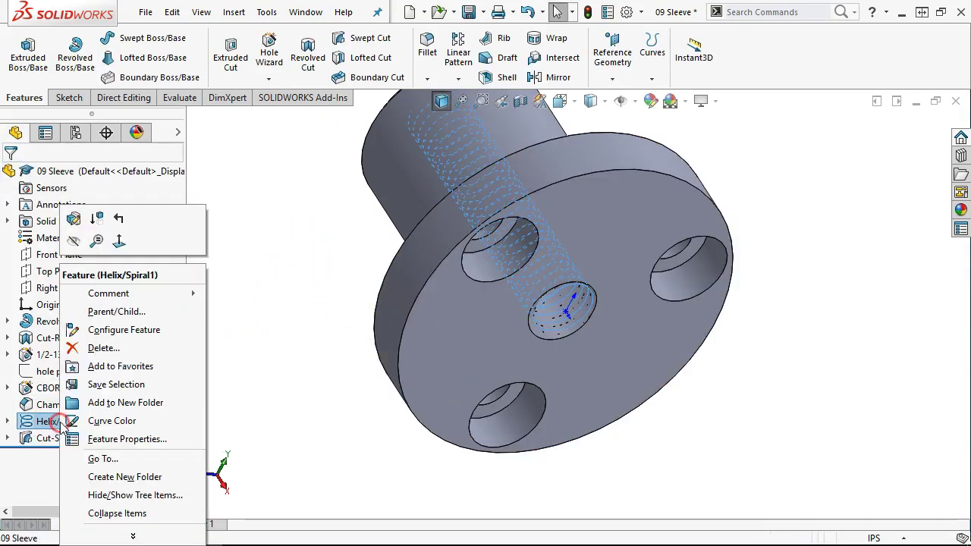
pyautogui.click(74, 239)
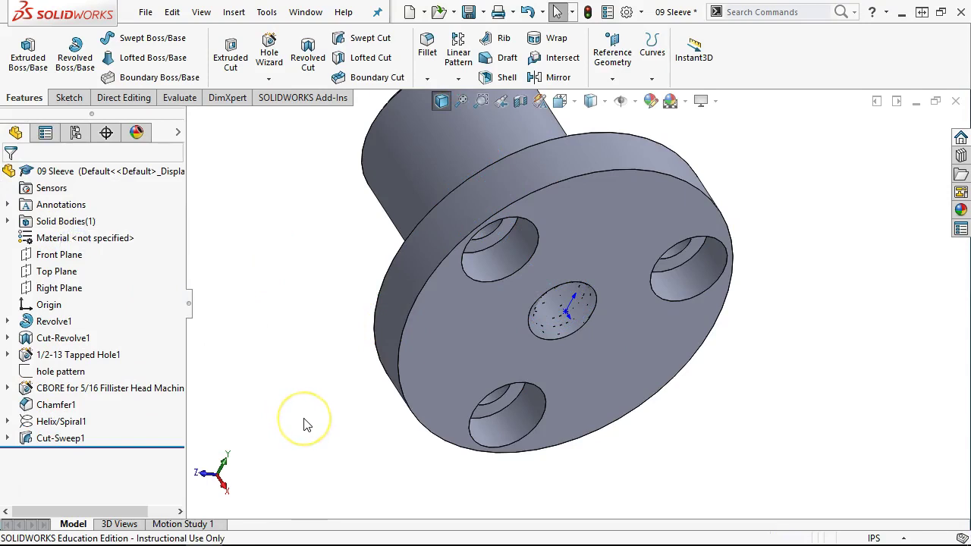
pyautogui.click(289, 403)
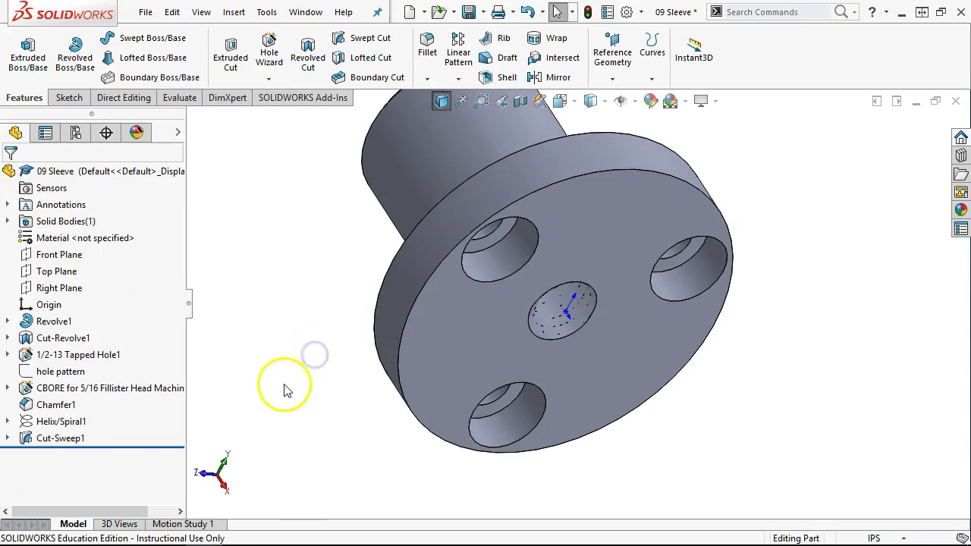
pyautogui.hotkey('ctrl', '1')
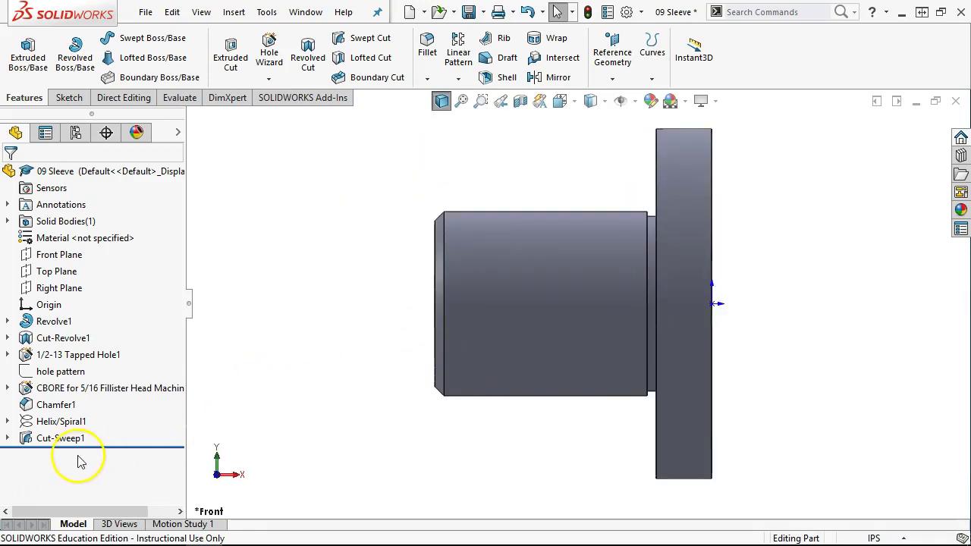
# Inspect Cut-Sweep1's Sketch10 and helix, then turn on a Section View through the sleeve.
pyautogui.click(9, 438)
pyautogui.click(45, 422)
pyautogui.moveTo(45, 422)
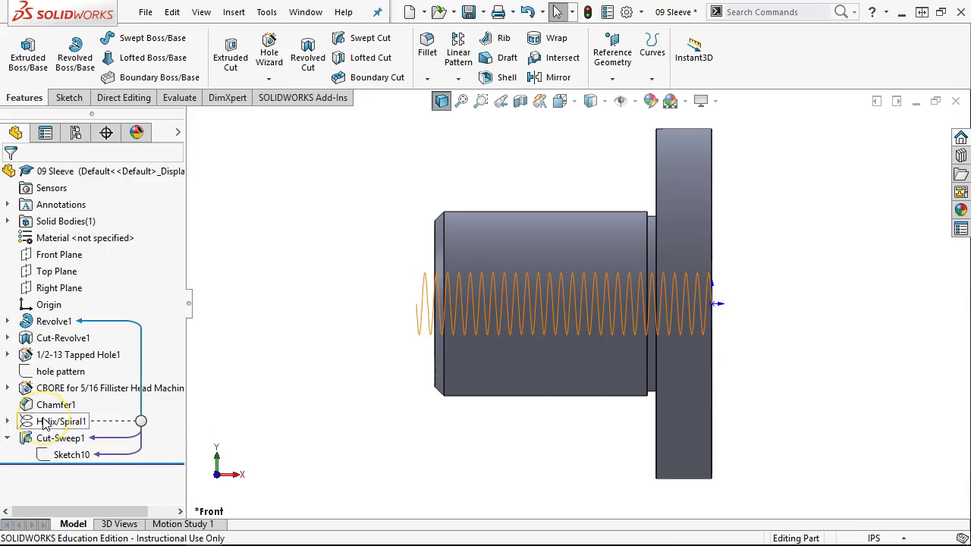
pyautogui.click(70, 460)
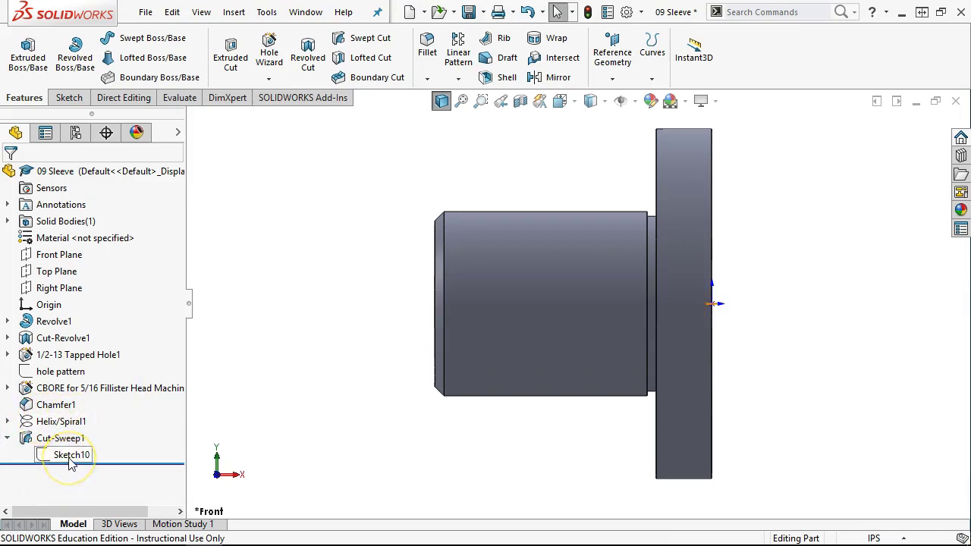
pyautogui.click(6, 438)
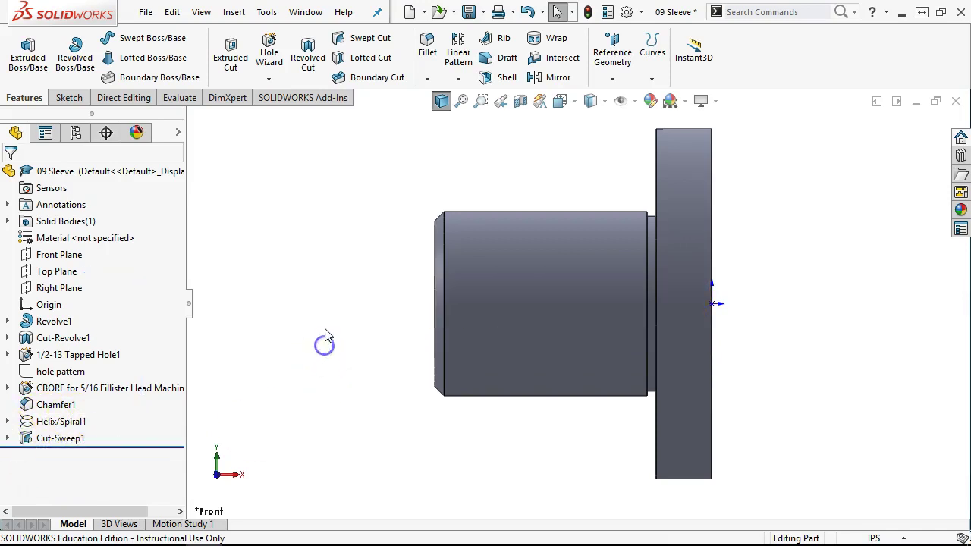
pyautogui.click(520, 101)
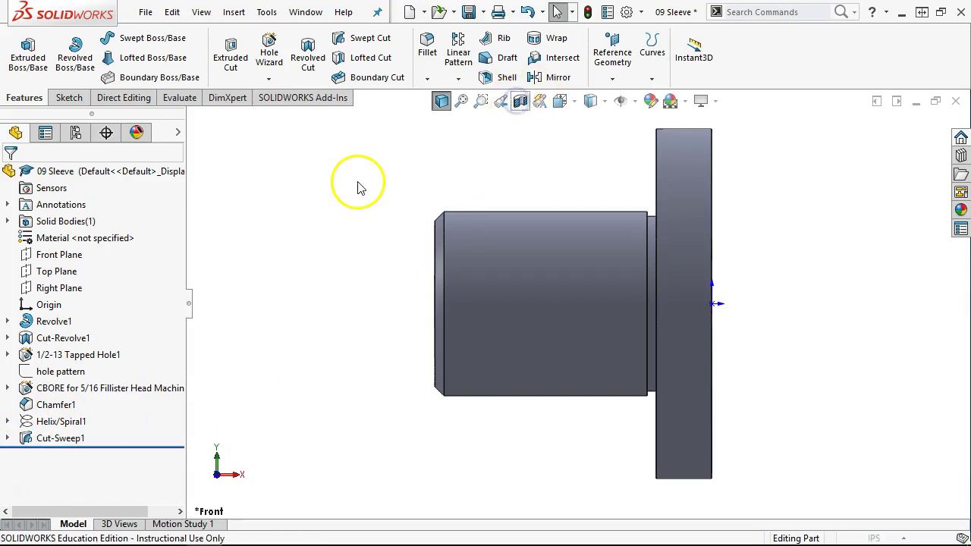
pyautogui.click(10, 175)
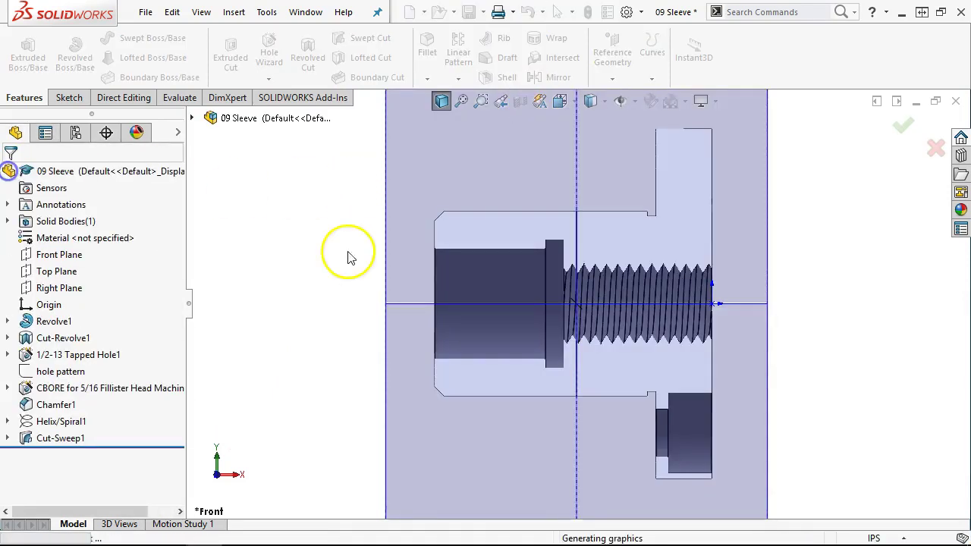
pyautogui.scroll(-5, 699, 333)
pyautogui.scroll(1, 700, 333)
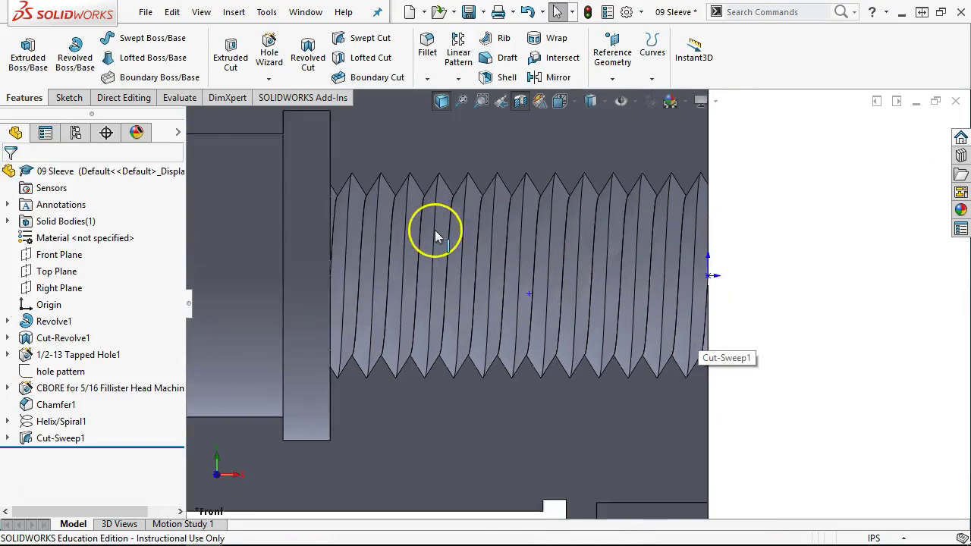
pyautogui.scroll(-3, 434, 230)
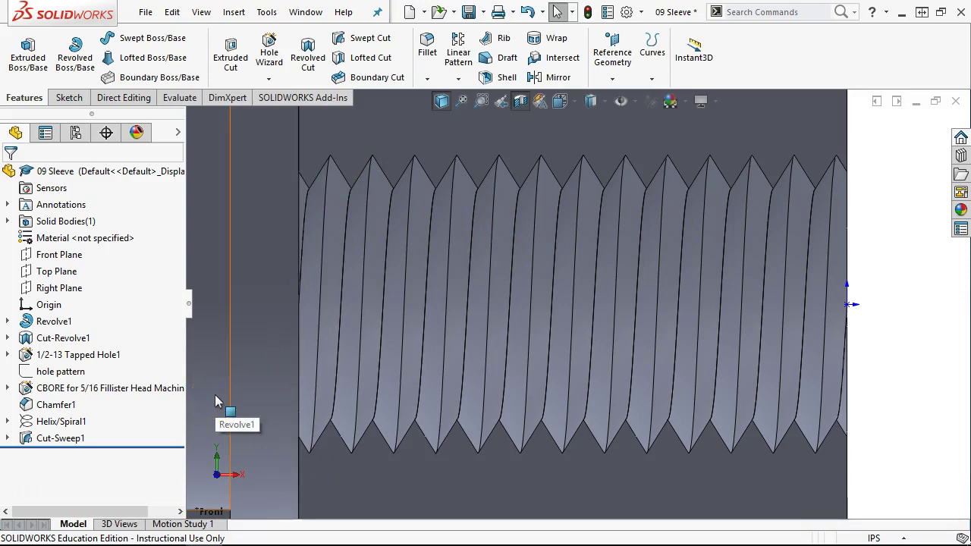
pyautogui.click(367, 171)
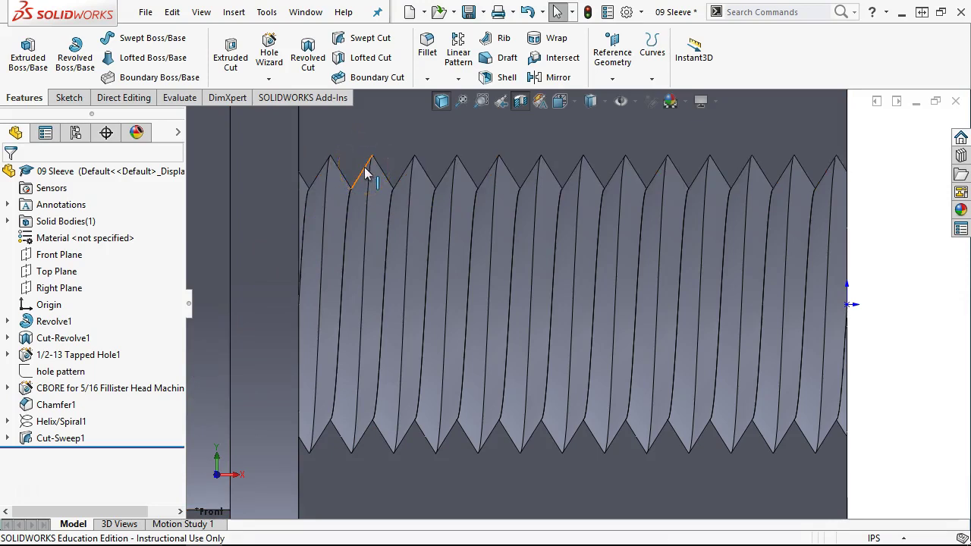
pyautogui.moveTo(364, 167)
pyautogui.mouseDown()
pyautogui.moveTo(412, 189)
pyautogui.moveTo(487, 262)
pyautogui.mouseUp()
pyautogui.scroll(3, 487, 262)
pyautogui.moveTo(488, 263); pyautogui.dragTo(580, 334, button='middle')
pyautogui.scroll(3, 693, 314)
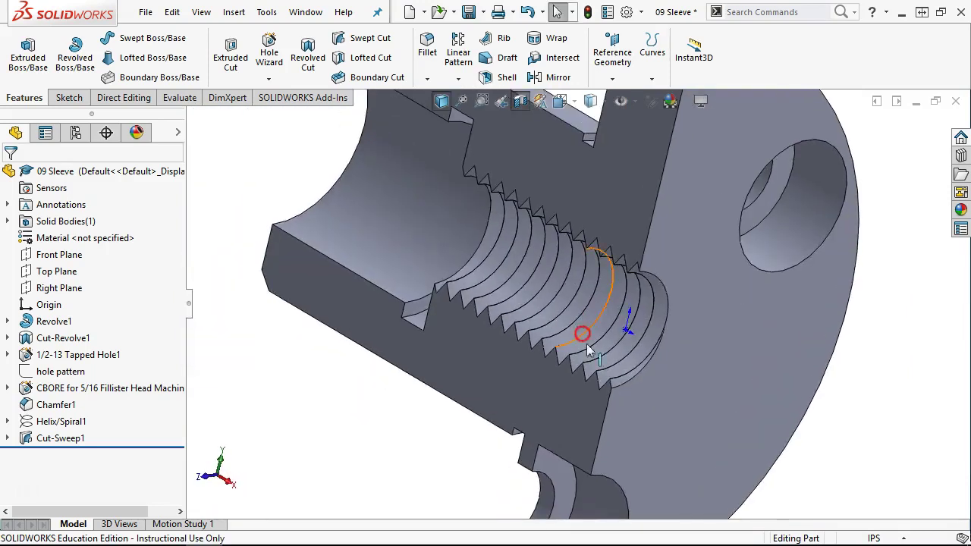
pyautogui.scroll(4, 581, 333)
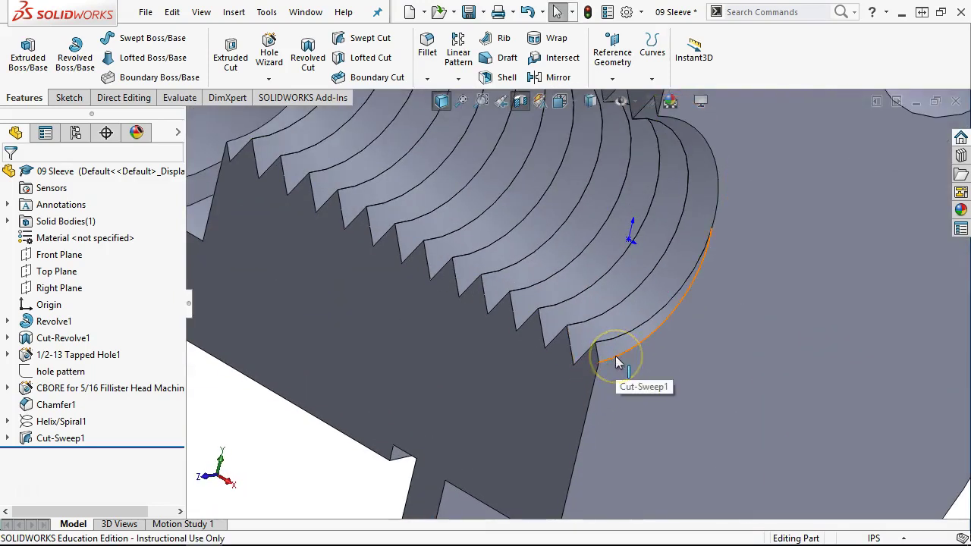
pyautogui.click(679, 367)
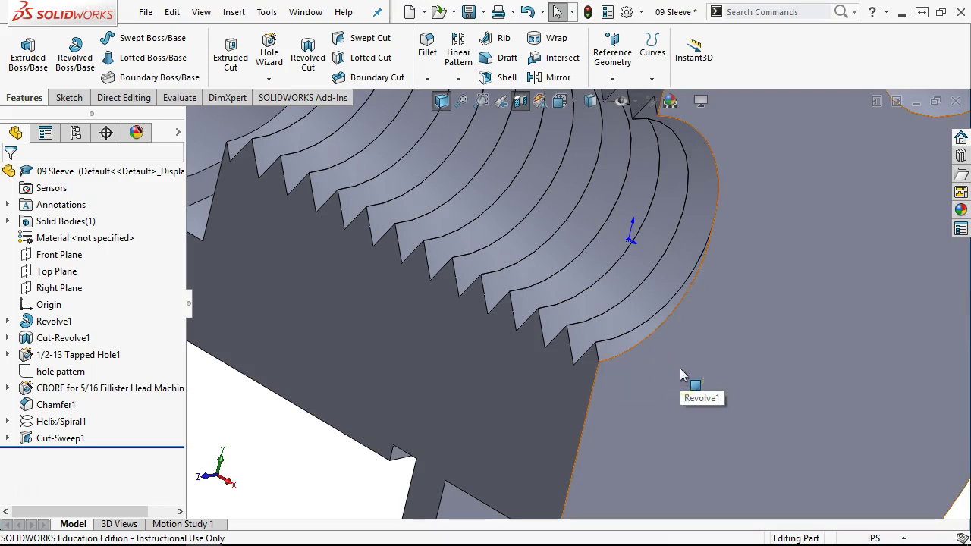
pyautogui.press('f')
pyautogui.click(78, 442)
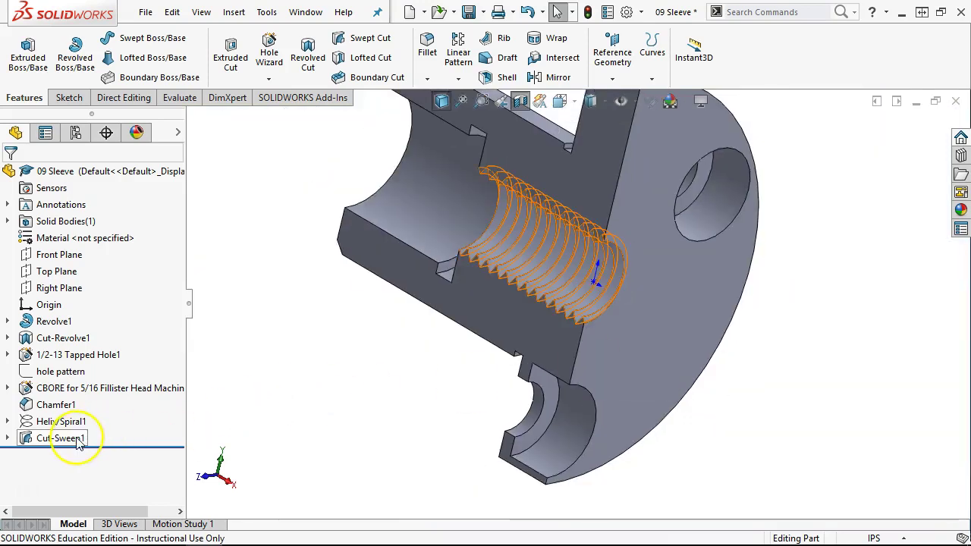
pyautogui.rightClick(76, 437)
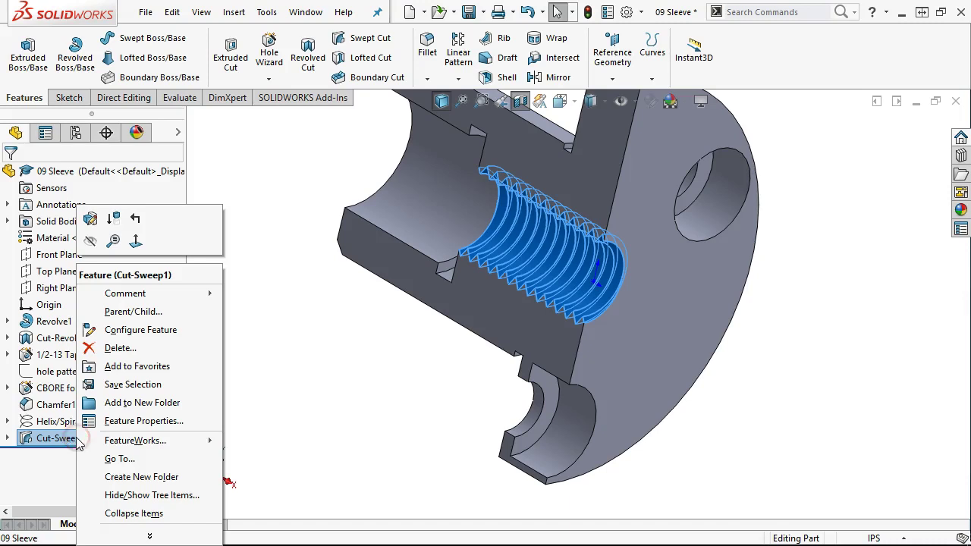
pyautogui.click(267, 342)
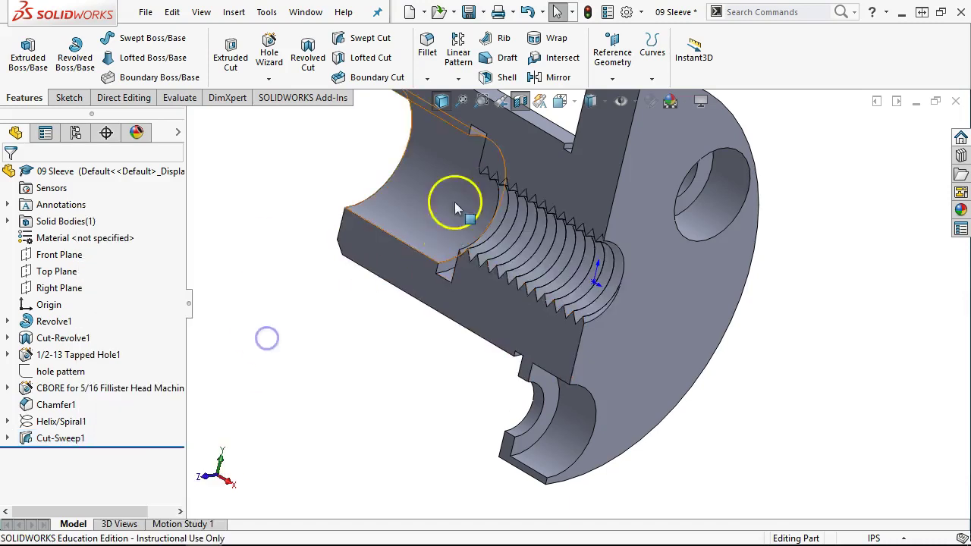
pyautogui.click(521, 103)
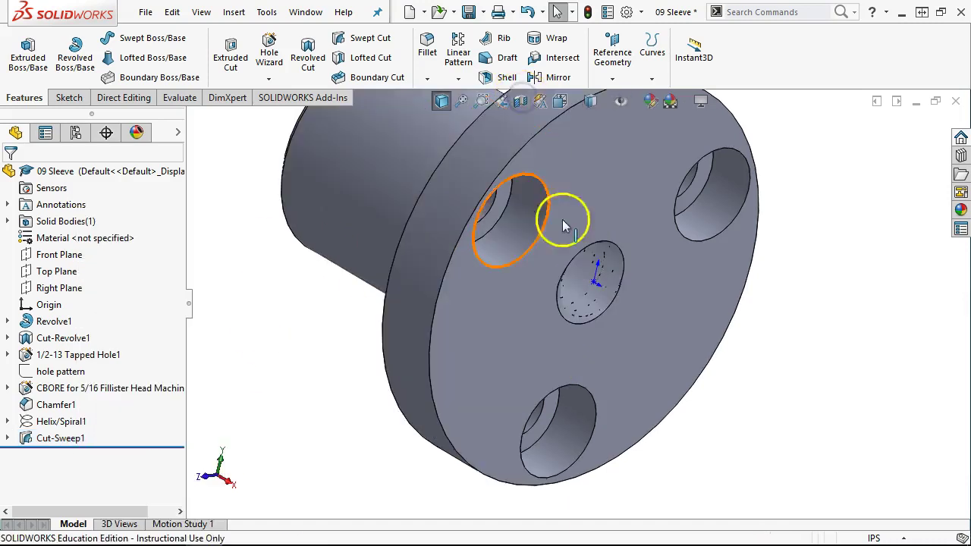
pyautogui.moveTo(841, 406); pyautogui.dragTo(840, 374, button='right')
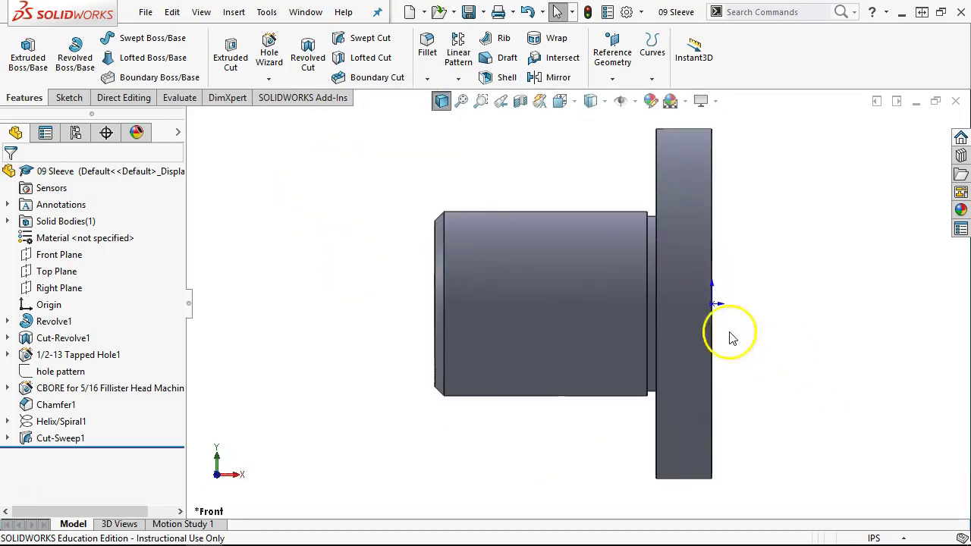
pyautogui.moveTo(336, 230); pyautogui.dragTo(389, 228, button='right')
pyautogui.moveTo(389, 227); pyautogui.dragTo(433, 212, button='middle')
pyautogui.scroll(-4, 559, 314)
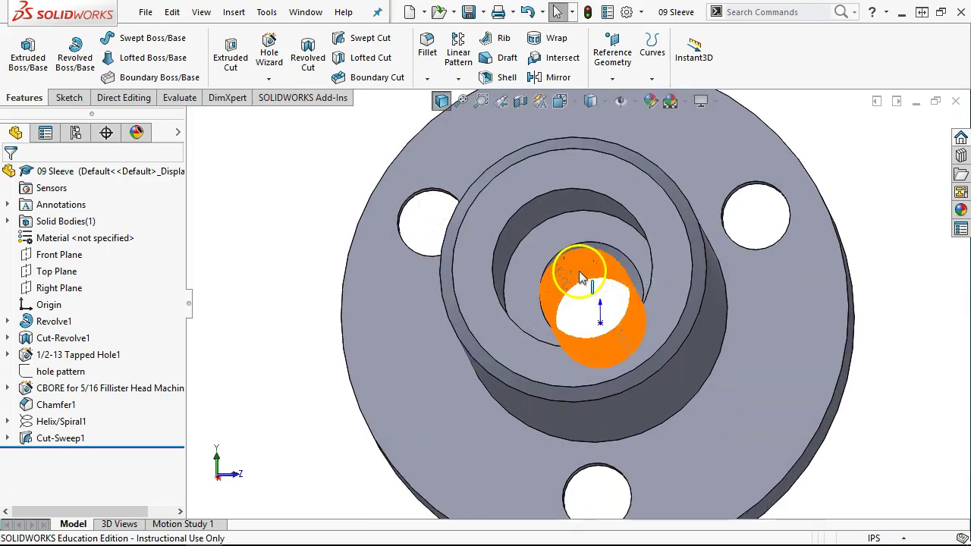
pyautogui.click(570, 206)
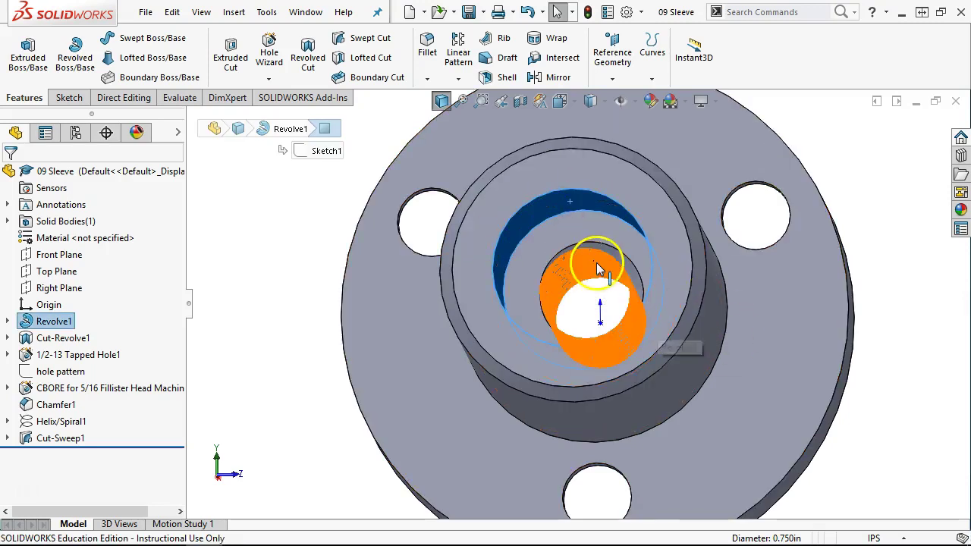
pyautogui.scroll(-2, 599, 266)
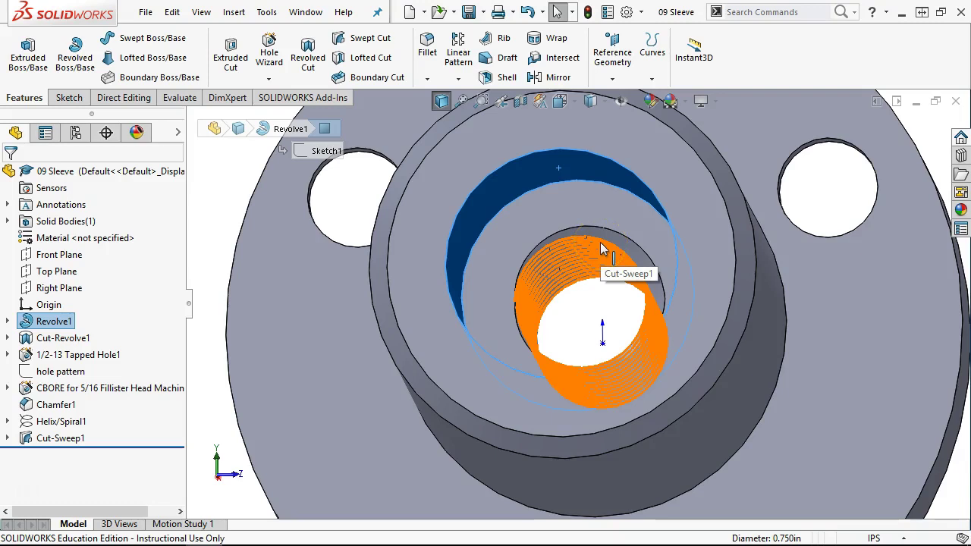
pyautogui.click(591, 253)
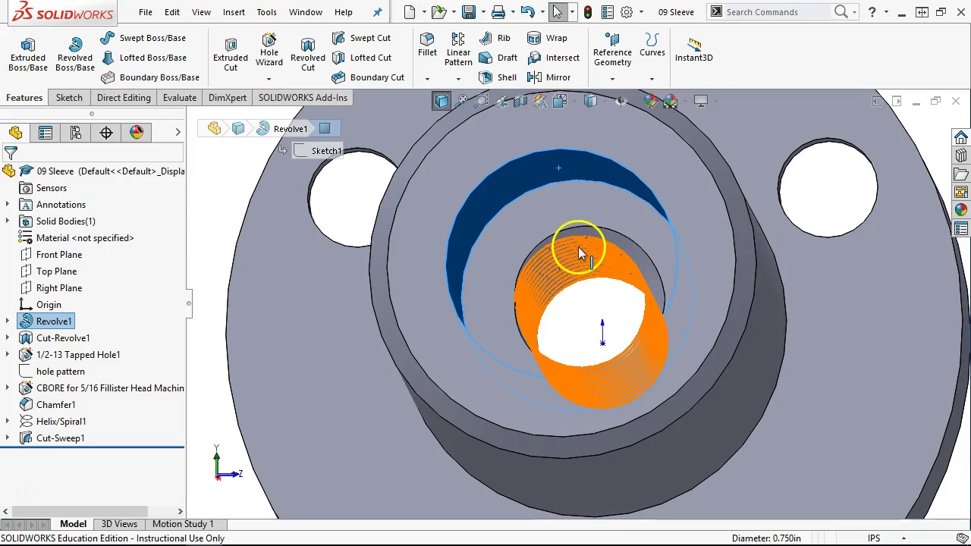
pyautogui.click(569, 252)
pyautogui.click(650, 336)
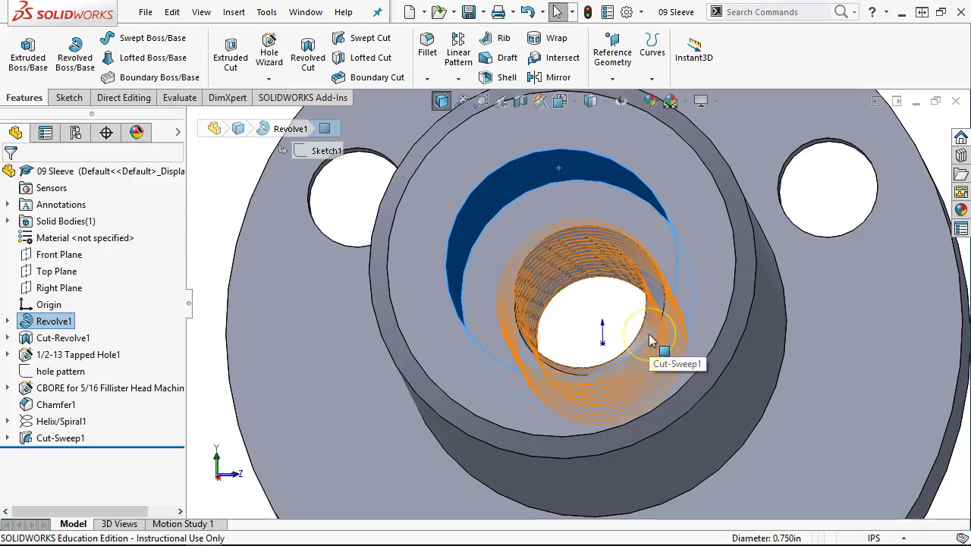
pyautogui.click(652, 340)
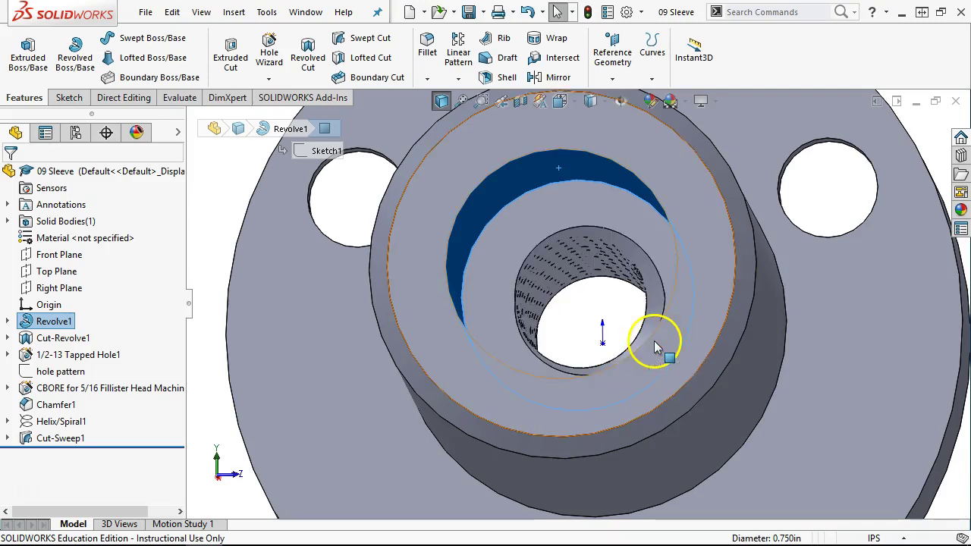
pyautogui.click(662, 317)
pyautogui.middleClick(663, 319)
pyautogui.moveTo(664, 318); pyautogui.dragTo(516, 326, button='middle')
pyautogui.click(34, 439)
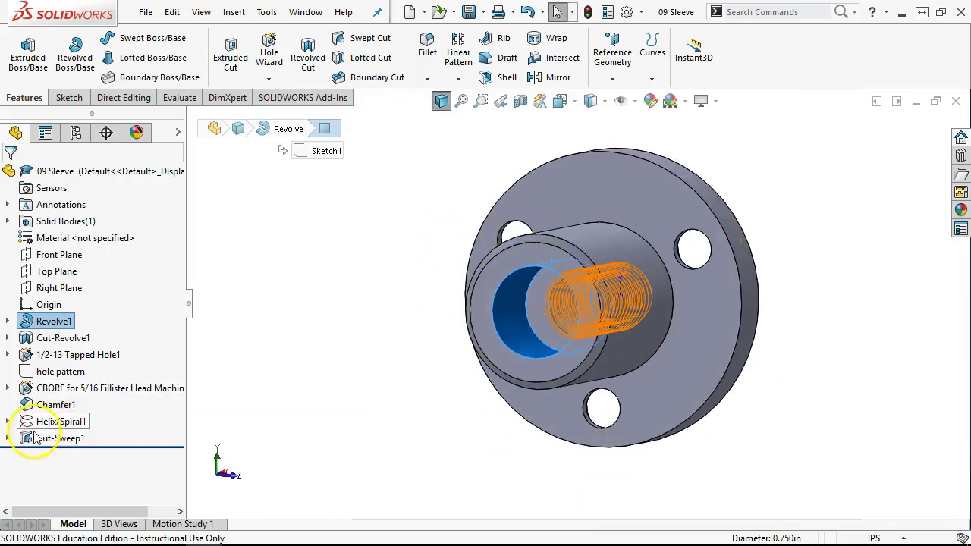
pyautogui.click(438, 359)
pyautogui.moveTo(447, 340); pyautogui.dragTo(445, 333, button='middle')
pyautogui.click(627, 319)
pyautogui.moveTo(627, 318); pyautogui.dragTo(644, 284, button='middle')
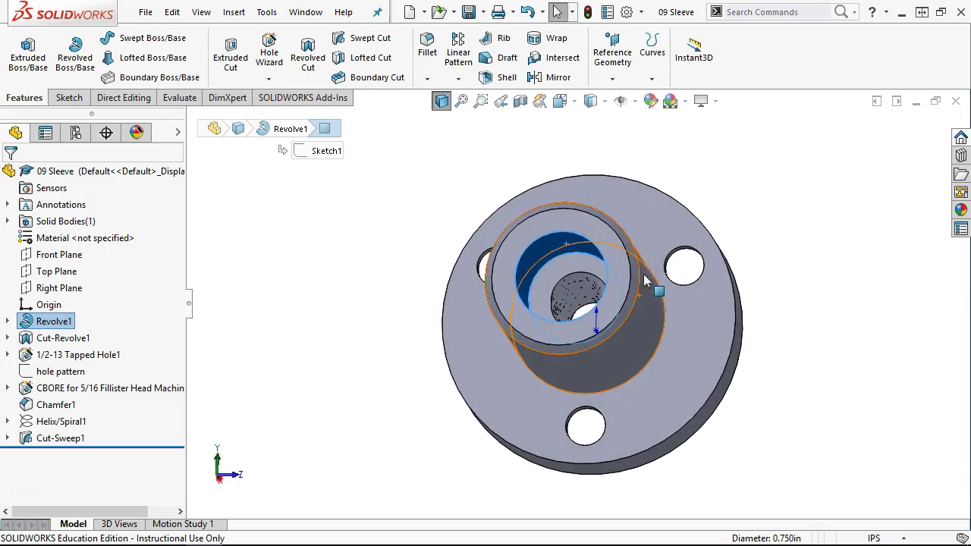
# Save and close 09 Sleeve, create a new inch part, and bring up the Connecting Rod Fixture PDF.
pyautogui.click(470, 13)
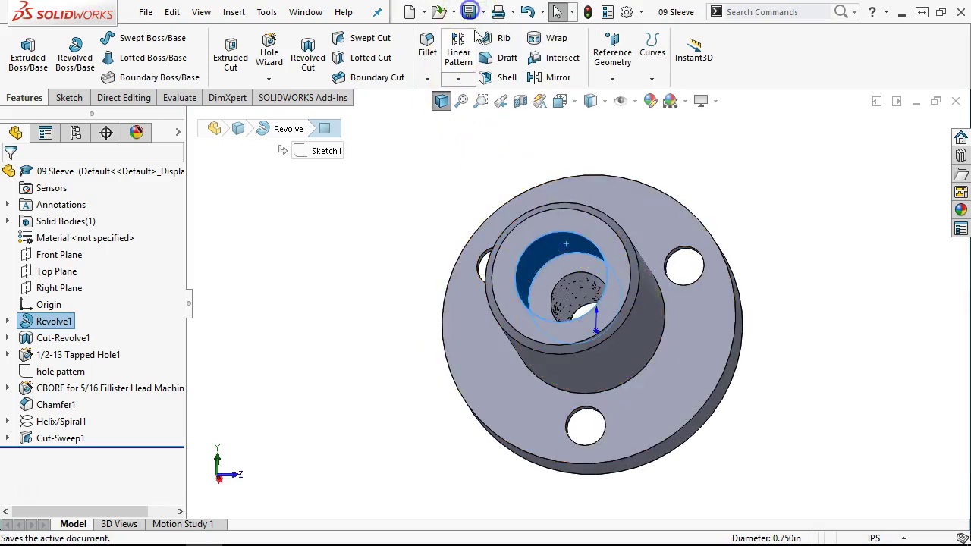
pyautogui.click(956, 101)
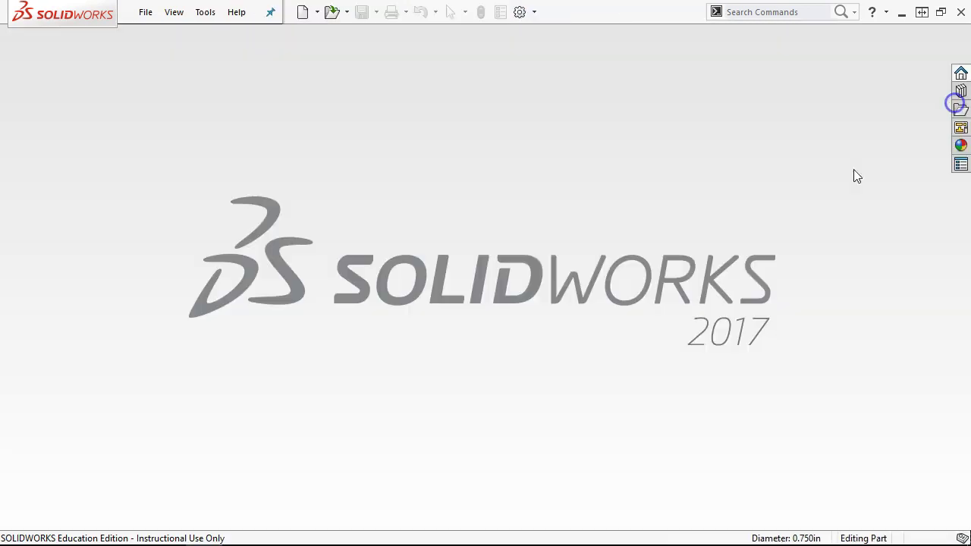
pyautogui.click(144, 14)
pyautogui.click(162, 34)
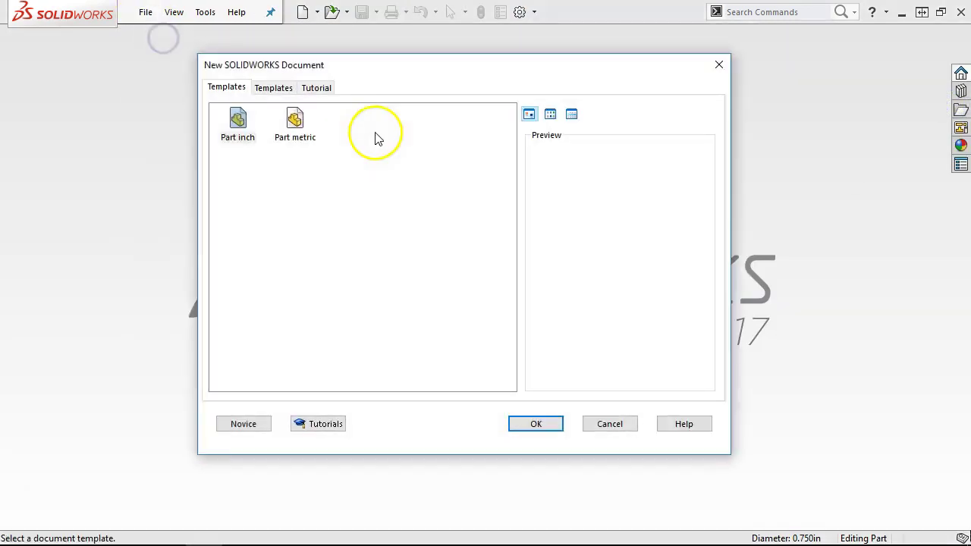
pyautogui.doubleClick(237, 129)
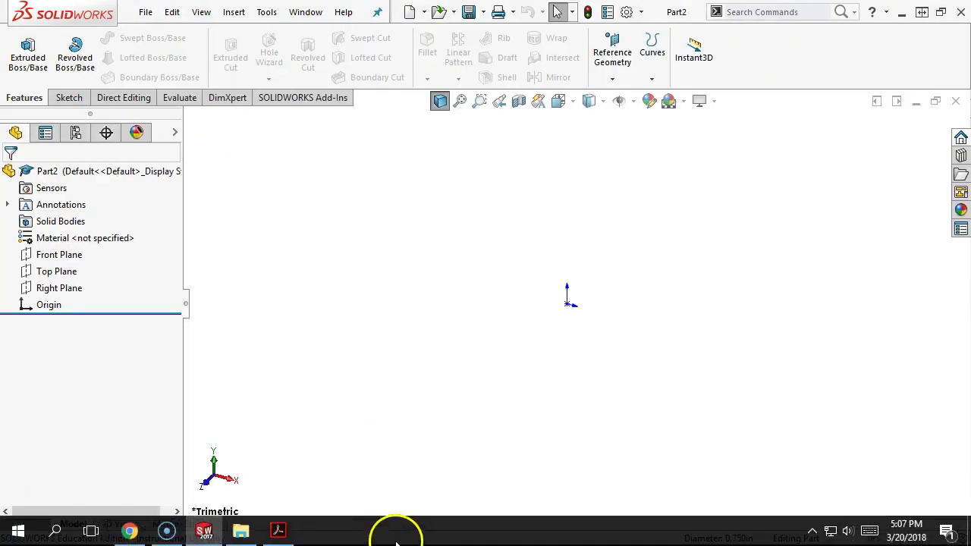
pyautogui.click(277, 531)
pyautogui.moveTo(574, 220); pyautogui.dragTo(567, 266)
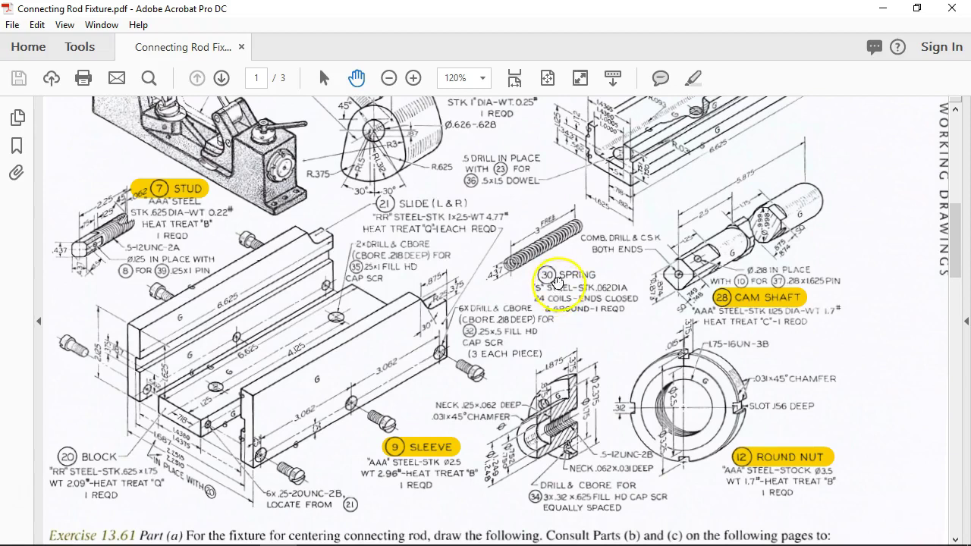
# Scroll the Connecting Rod Fixture PDF down to page 3 with the spring detail.
pyautogui.scroll(-1, 557, 287)
pyautogui.scroll(-5, 557, 282)
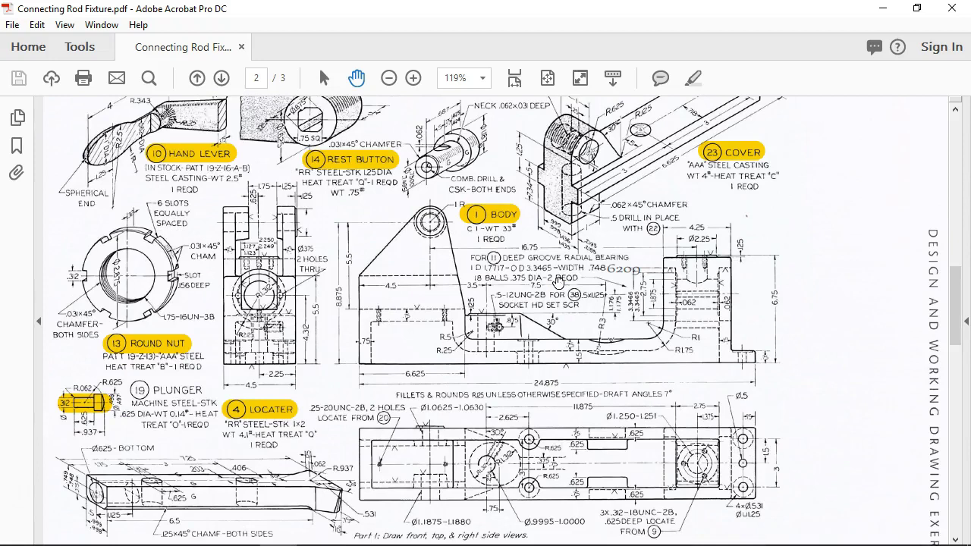
pyautogui.scroll(-5, 557, 282)
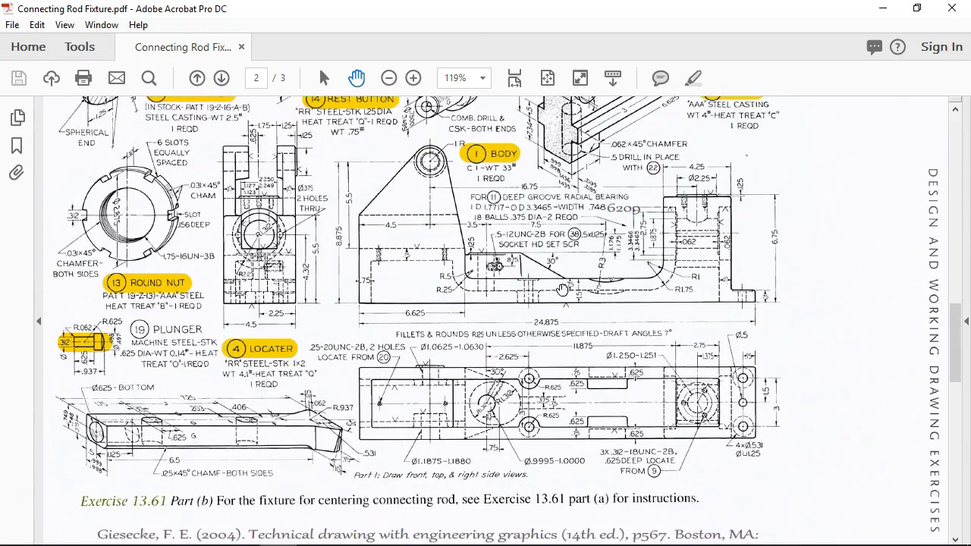
pyautogui.scroll(-1, 567, 297)
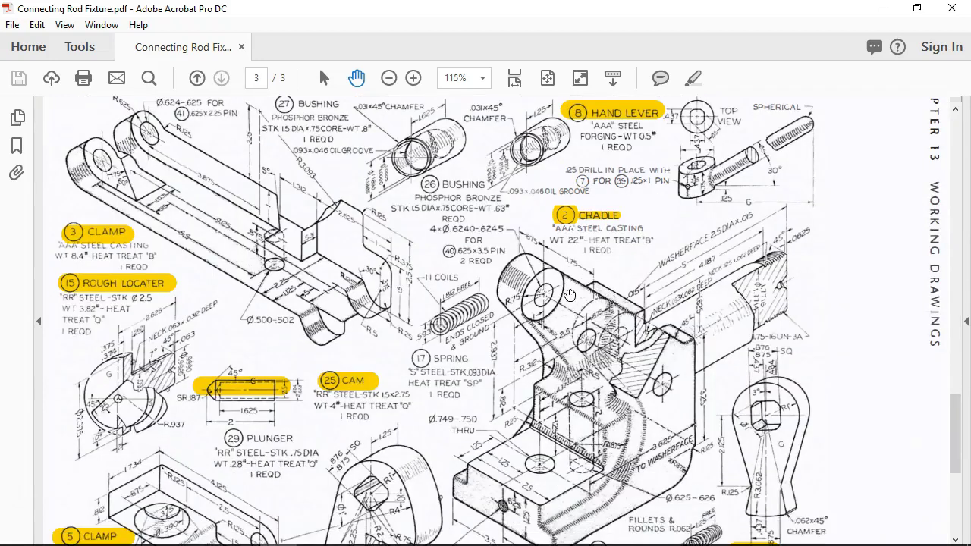
pyautogui.scroll(-2, 569, 294)
pyautogui.scroll(-1, 570, 294)
pyautogui.click(565, 298)
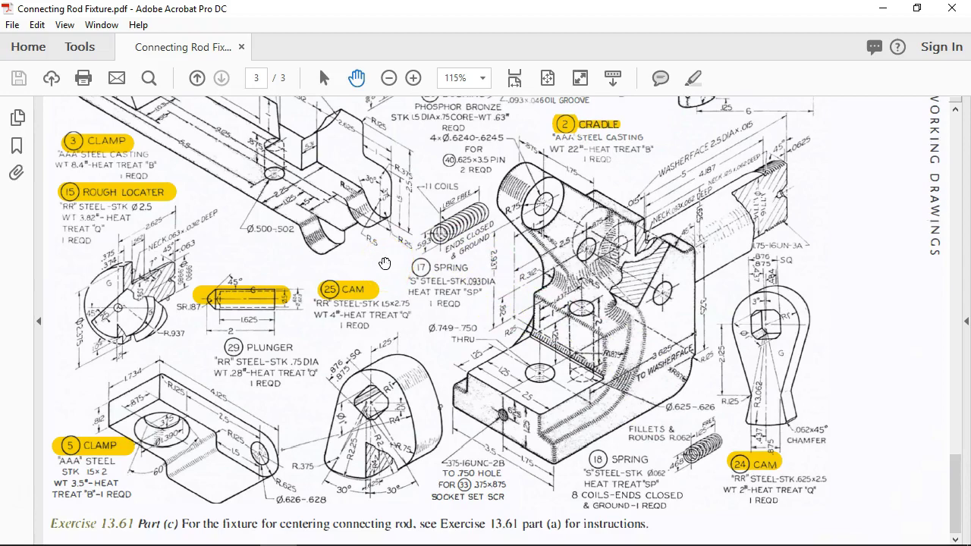
# Scroll the PDF back up to page 2 after reading the spring specifications.
pyautogui.scroll(10, 385, 263)
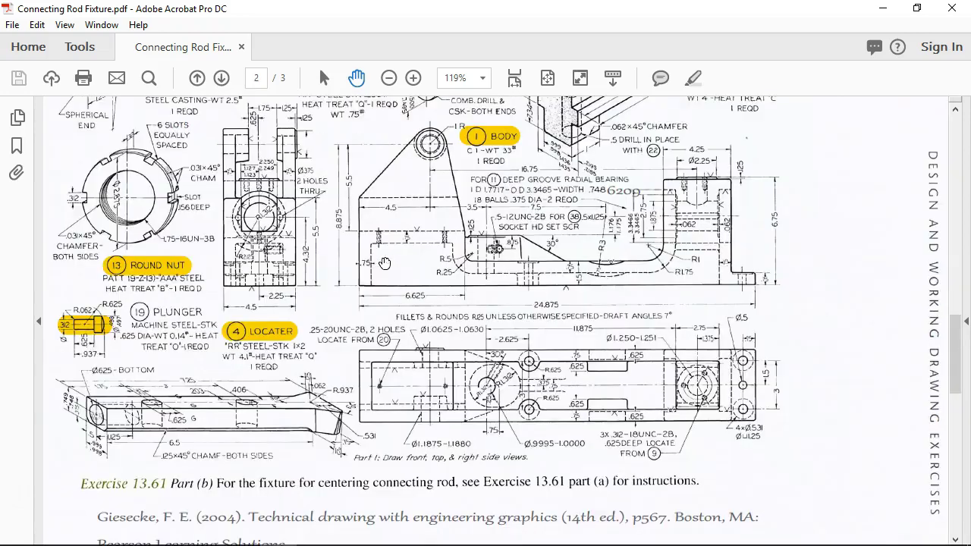
pyautogui.scroll(15, 385, 263)
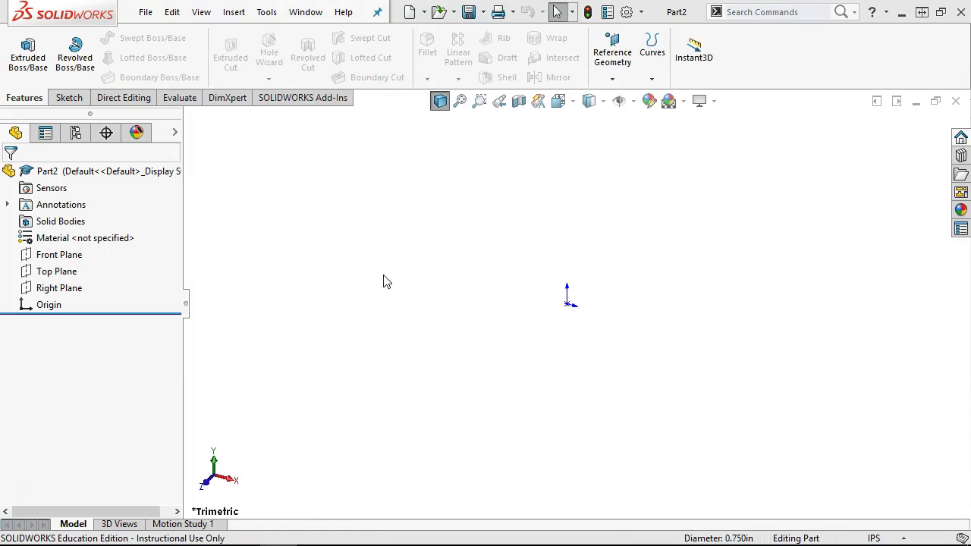
# Start a sketch on the Front Plane and draw a circle centred on the origin.
pyautogui.click(61, 254)
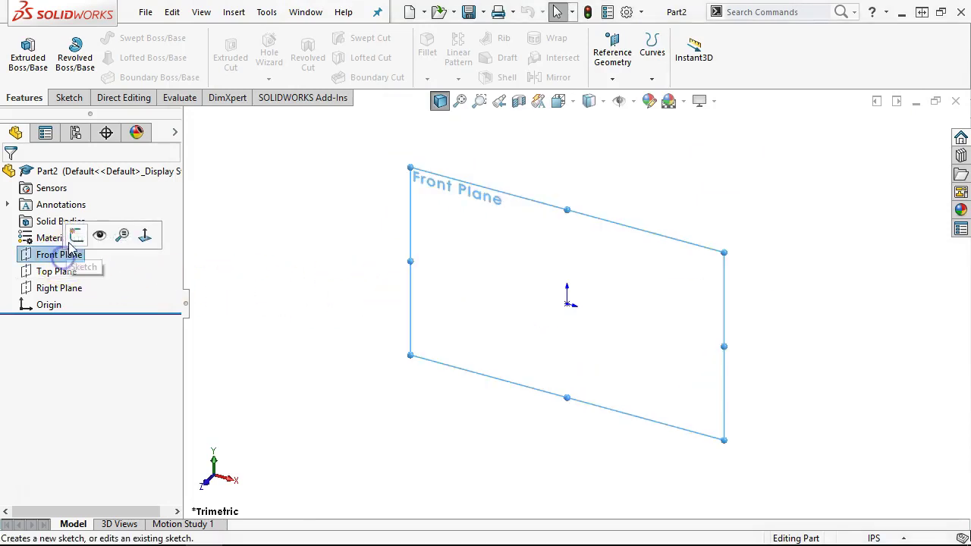
pyautogui.click(76, 235)
pyautogui.click(129, 38)
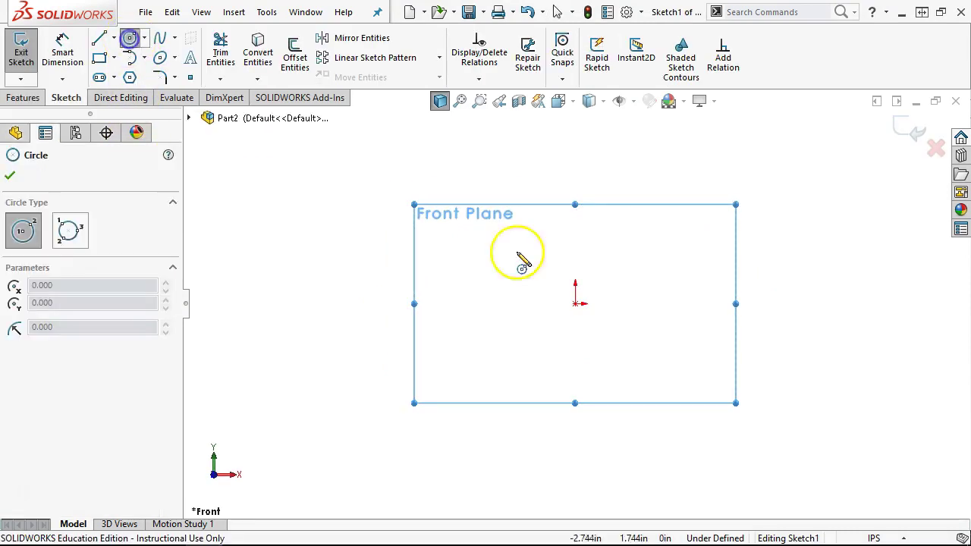
pyautogui.click(575, 303)
pyautogui.click(614, 333)
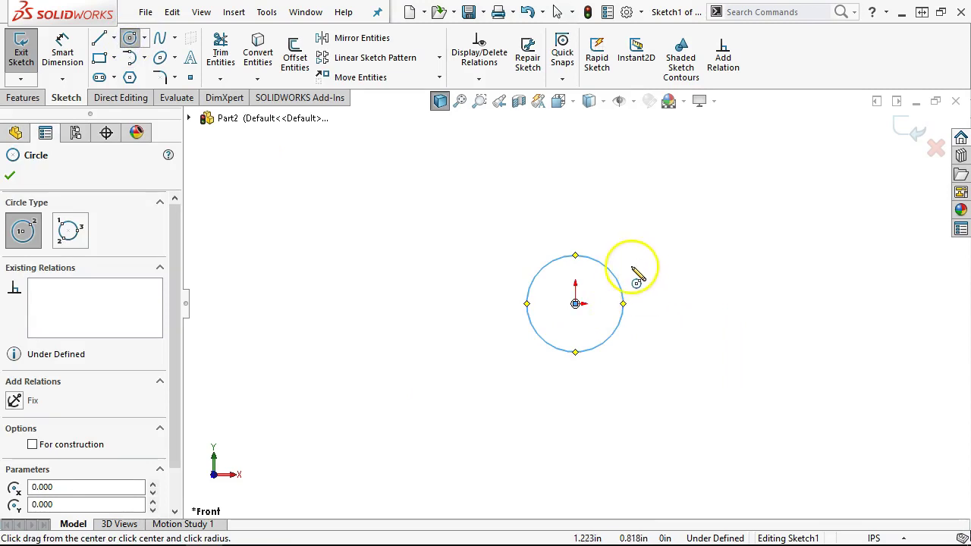
# Dimension the circle's diameter to 0.437 in.
pyautogui.rightClick(630, 266)
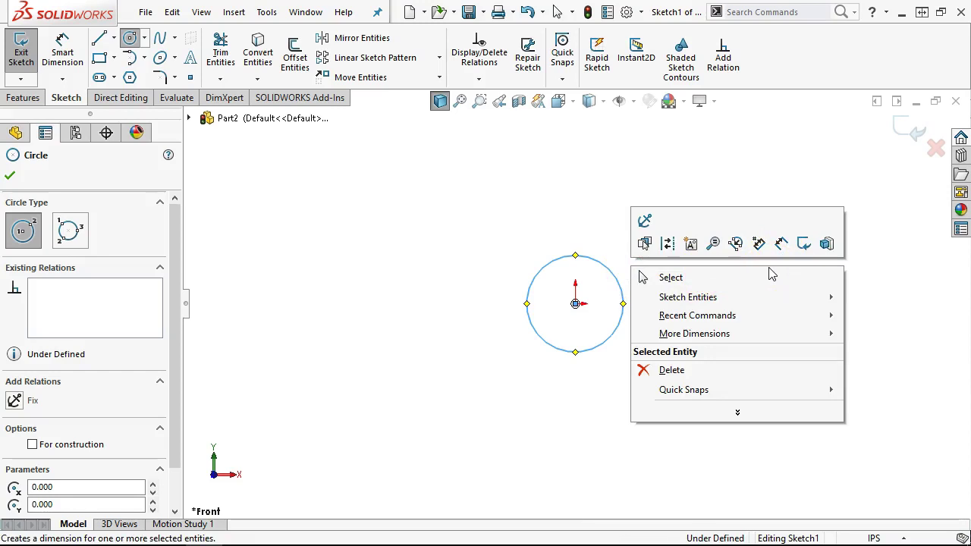
pyautogui.click(781, 243)
pyautogui.click(534, 272)
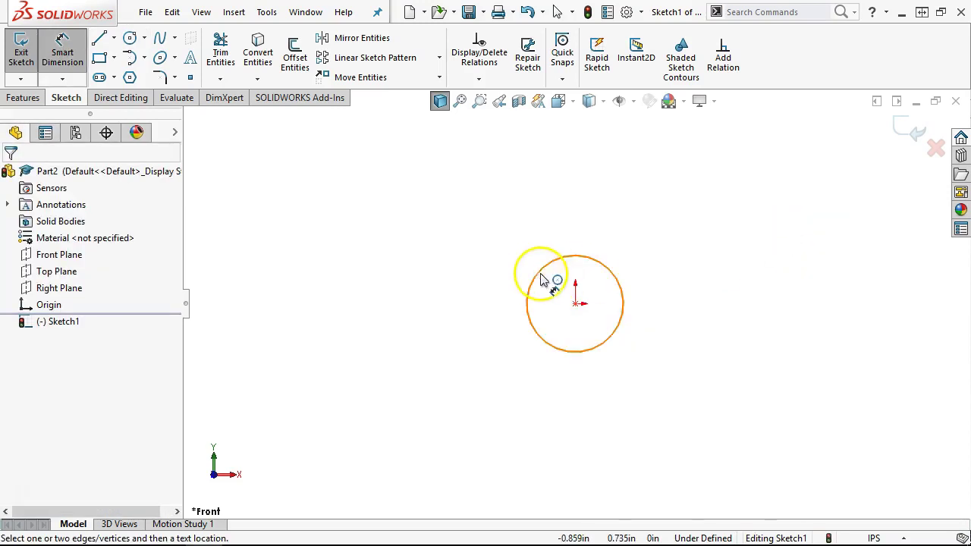
pyautogui.click(457, 253)
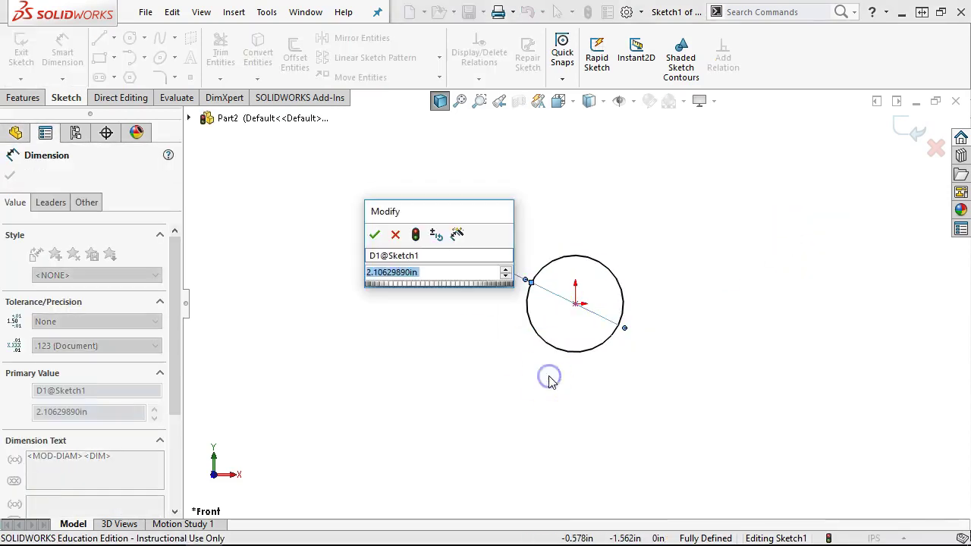
pyautogui.write('0.734')
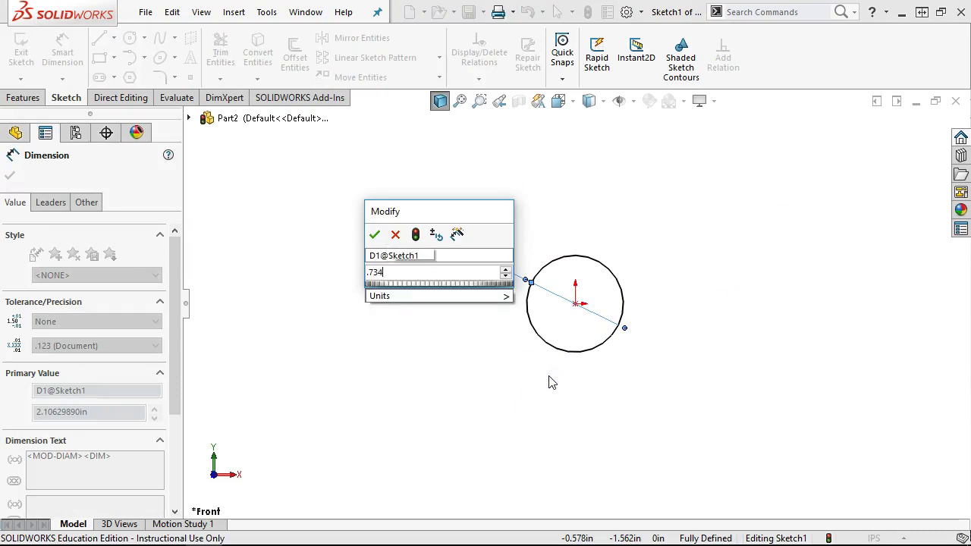
pyautogui.press('Return')
pyautogui.click(423, 217)
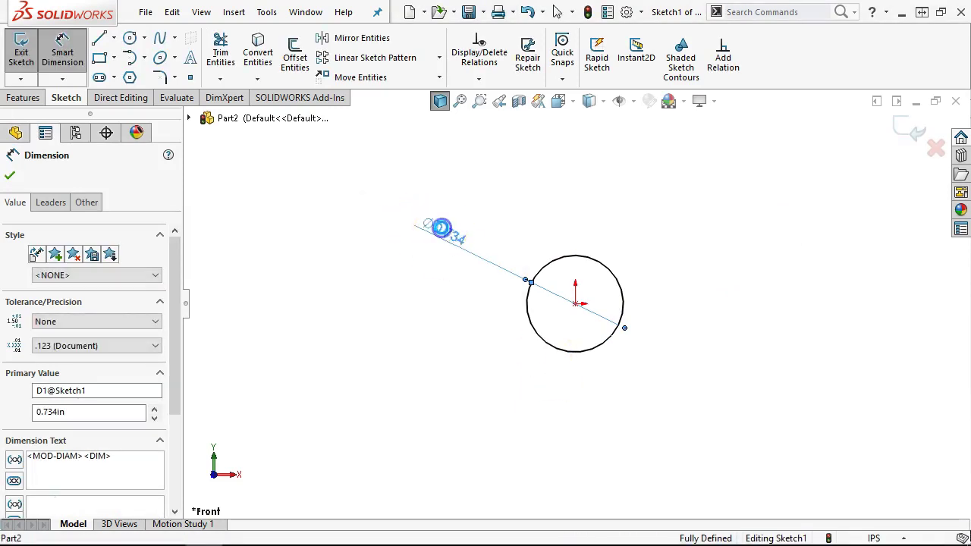
pyautogui.doubleClick(435, 225)
pyautogui.write('=')
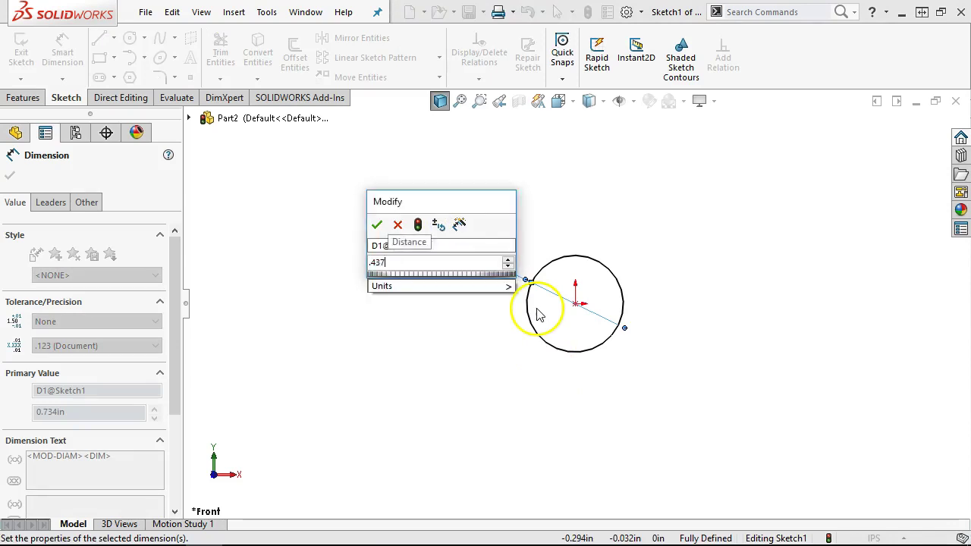
pyautogui.press('Return')
# Stop dimensioning and exit the fully defined Sketch1.
pyautogui.scroll(-2, 596, 379)
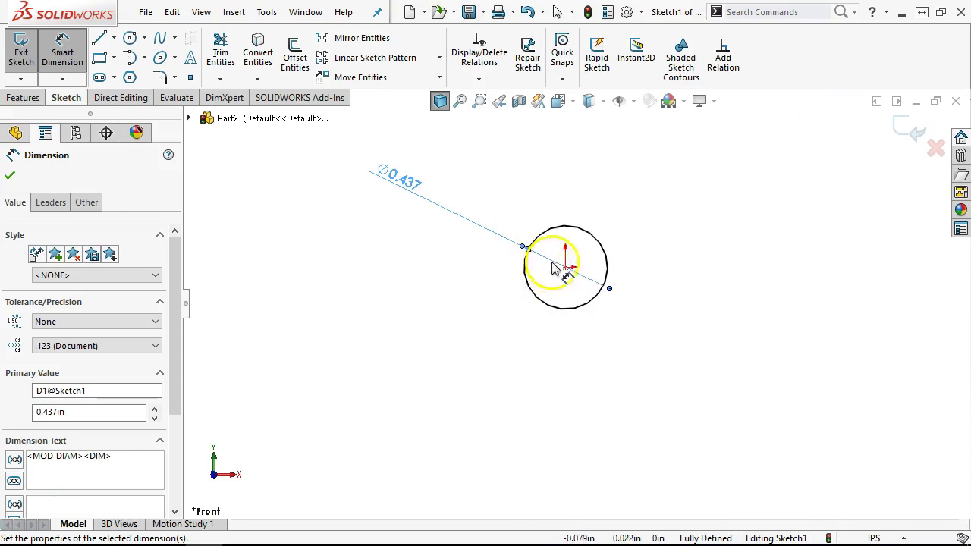
pyautogui.rightClick(661, 206)
pyautogui.click(692, 245)
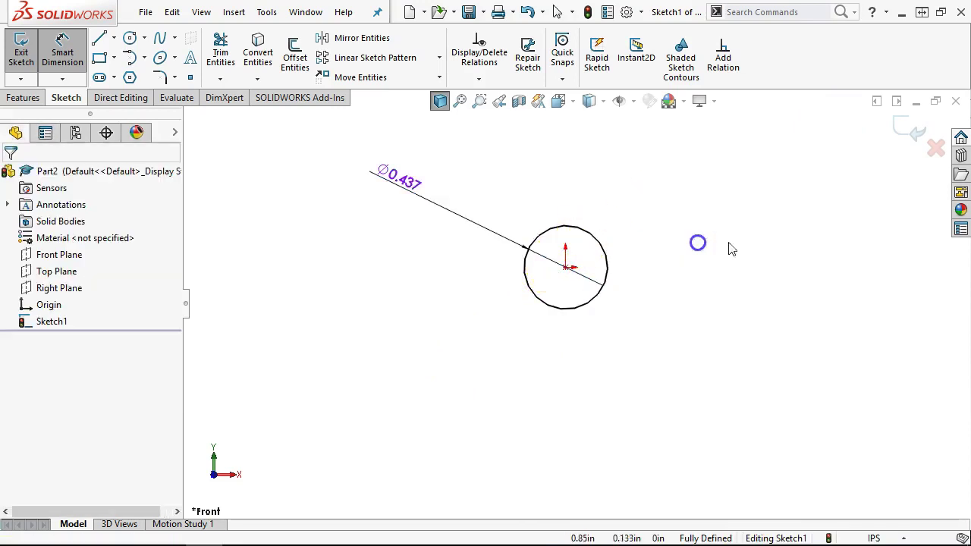
pyautogui.click(914, 133)
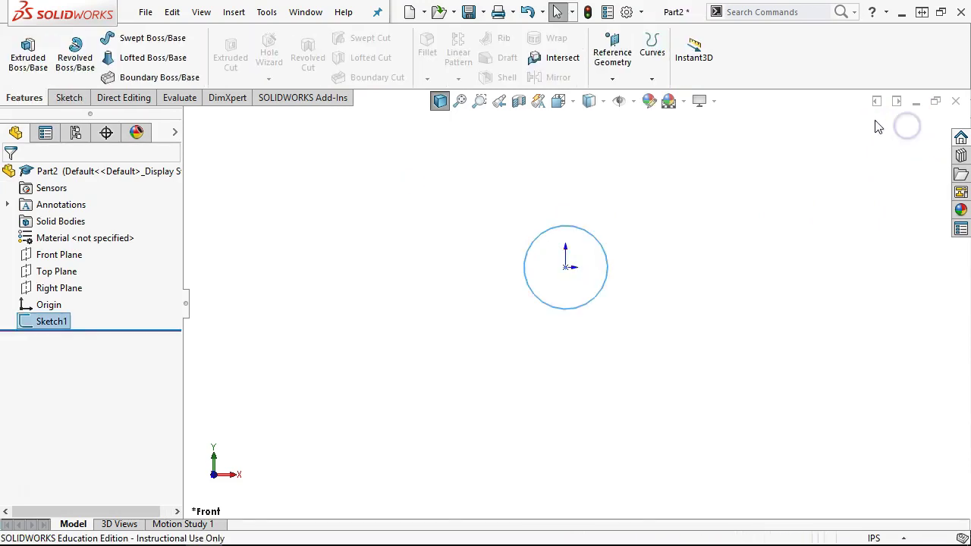
# Build a helix on the circle sketch, 3 in high, defined by height and revolutions.
pyautogui.click(650, 79)
pyautogui.click(664, 168)
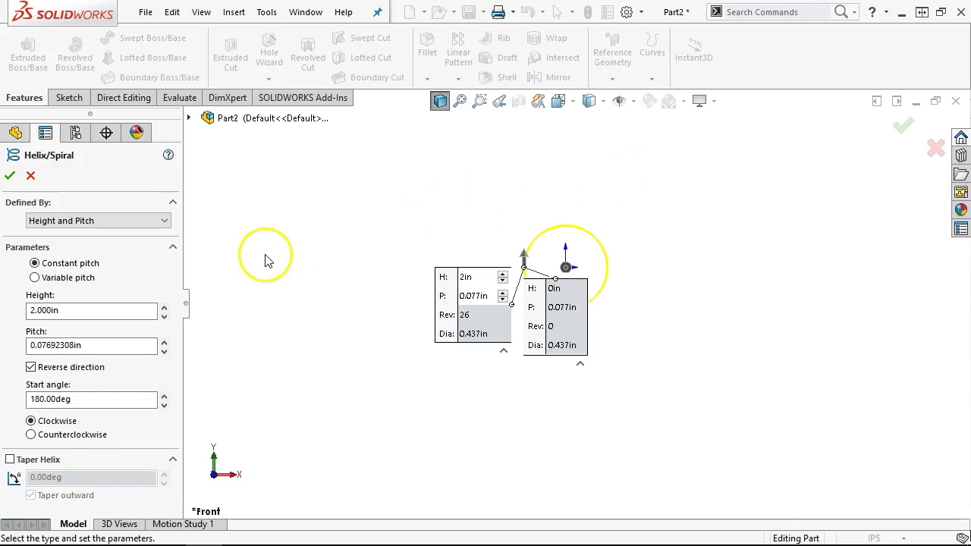
pyautogui.doubleClick(106, 310)
pyautogui.write('3.')
pyautogui.press('Tab')
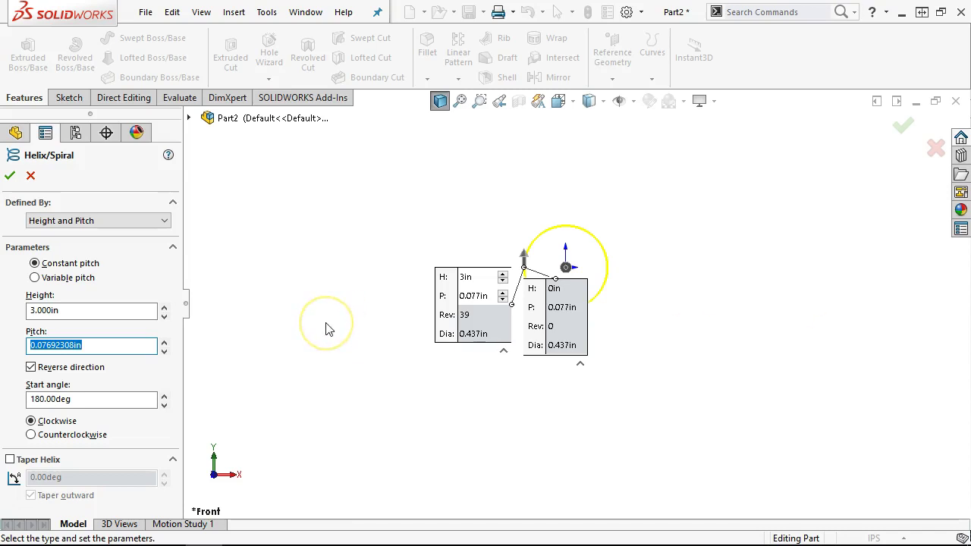
pyautogui.click(105, 220)
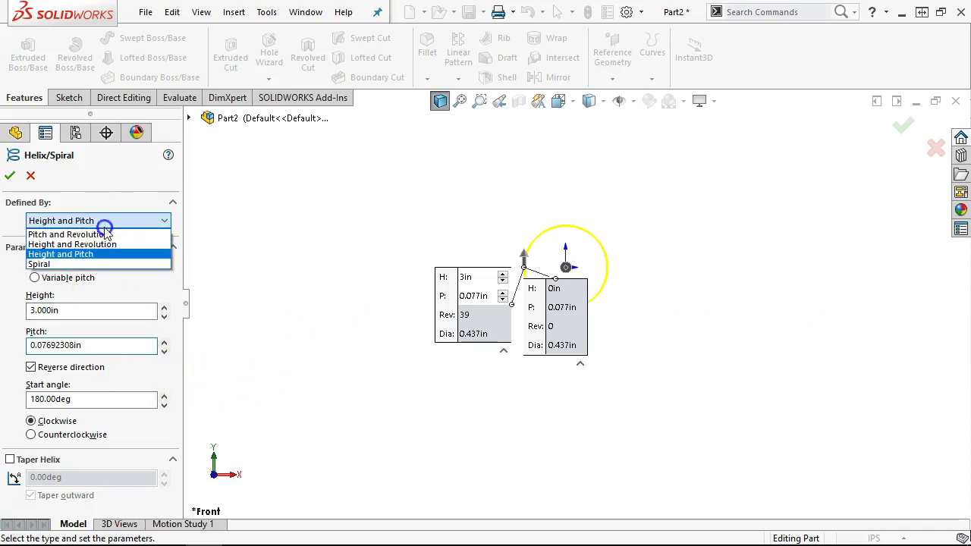
pyautogui.click(73, 244)
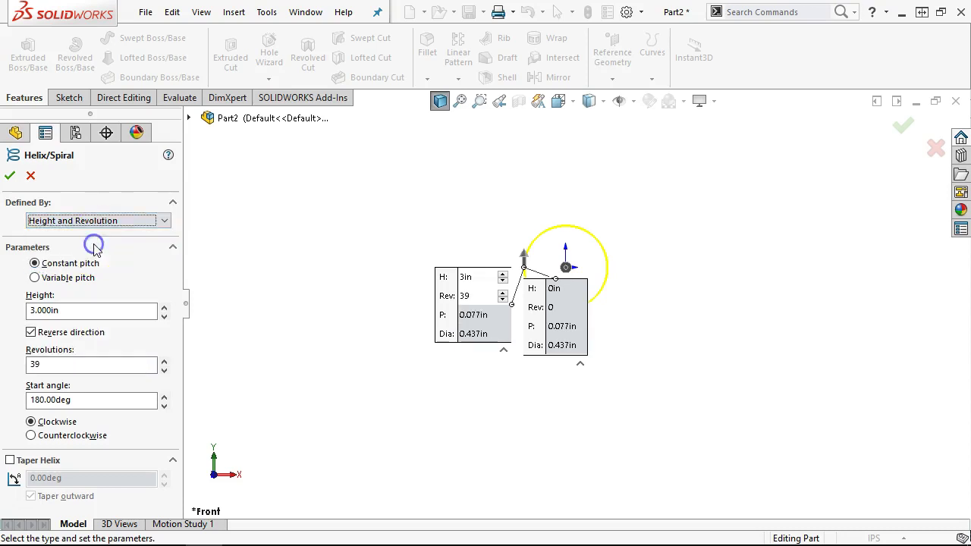
pyautogui.doubleClick(31, 365)
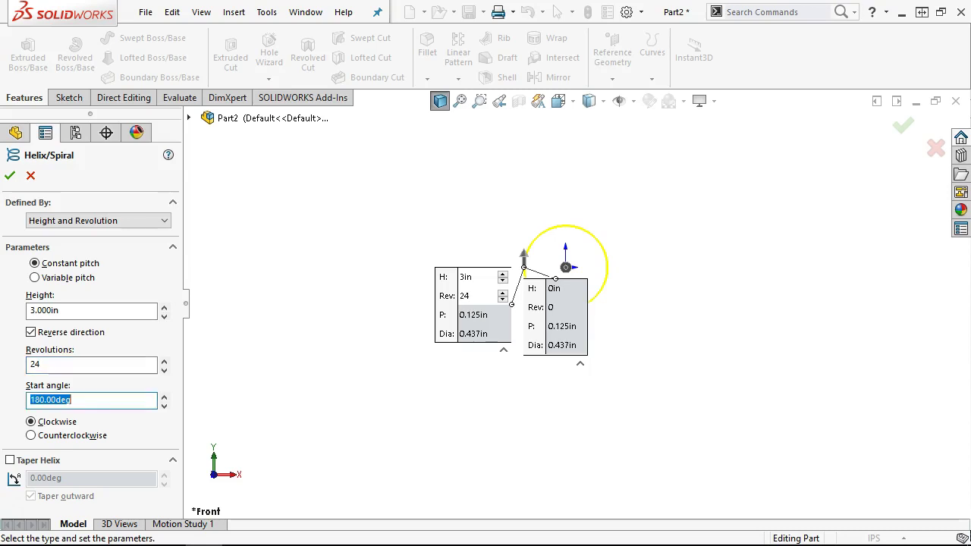
pyautogui.click(10, 176)
pyautogui.moveTo(646, 289); pyautogui.dragTo(613, 310, button='middle')
pyautogui.scroll(-3, 488, 357)
pyautogui.moveTo(487, 357); pyautogui.dragTo(535, 390, button='middle')
pyautogui.hotkey('ctrl', '7')
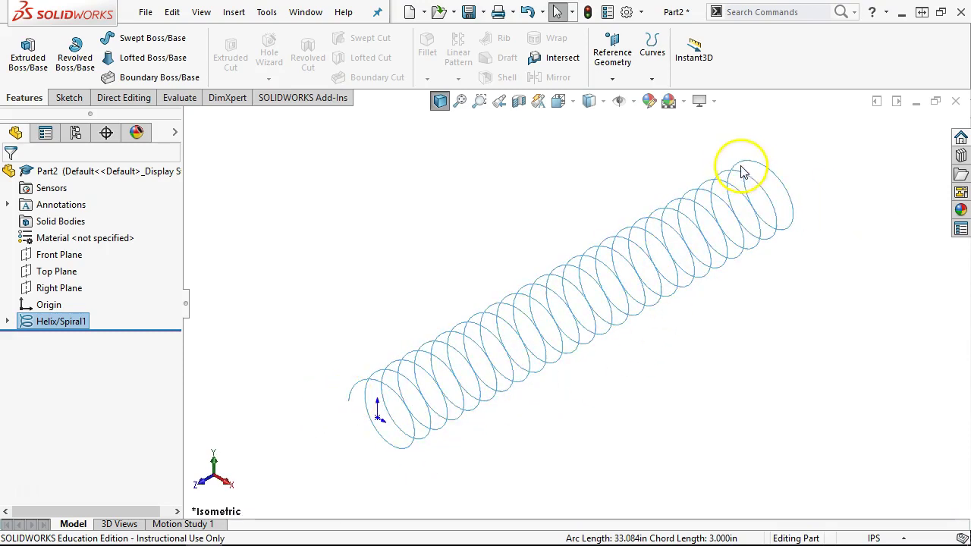
# Reopen Helix/Spiral1 to verify its 180° start angle and accept it unchanged.
pyautogui.click(8, 321)
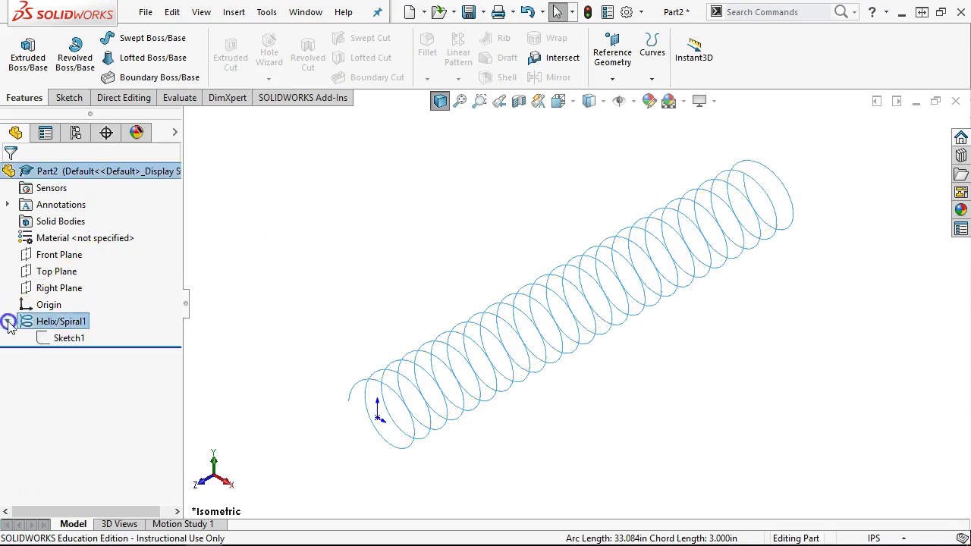
pyautogui.click(55, 339)
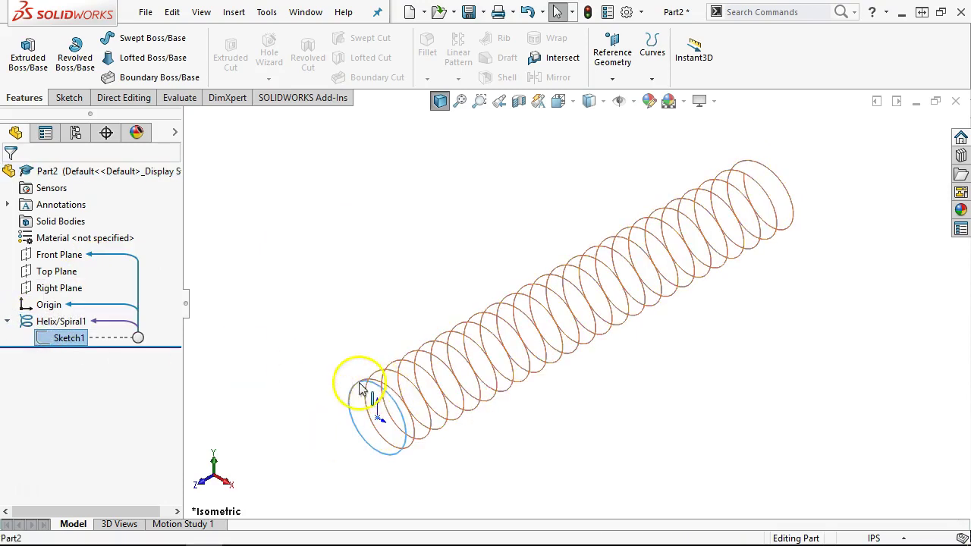
pyautogui.click(64, 322)
pyautogui.click(85, 274)
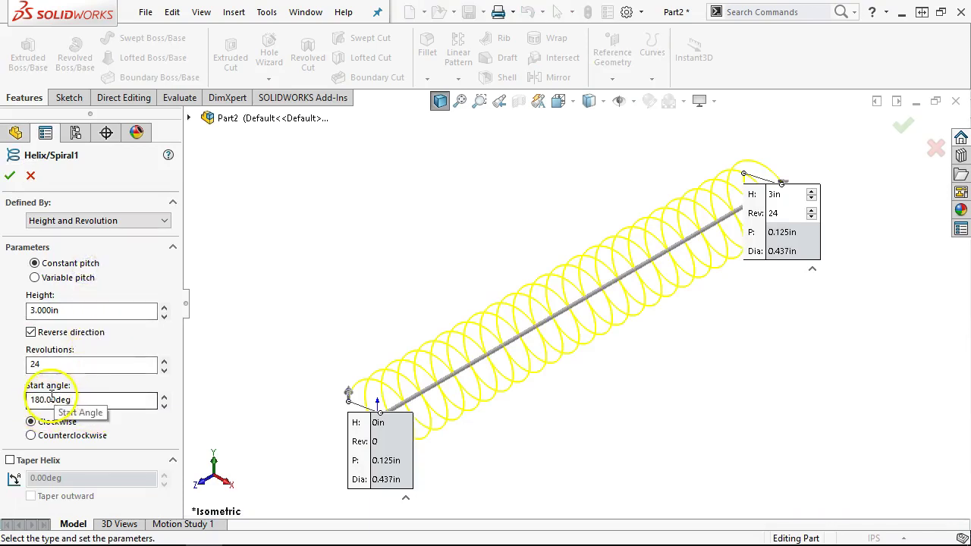
pyautogui.click(10, 175)
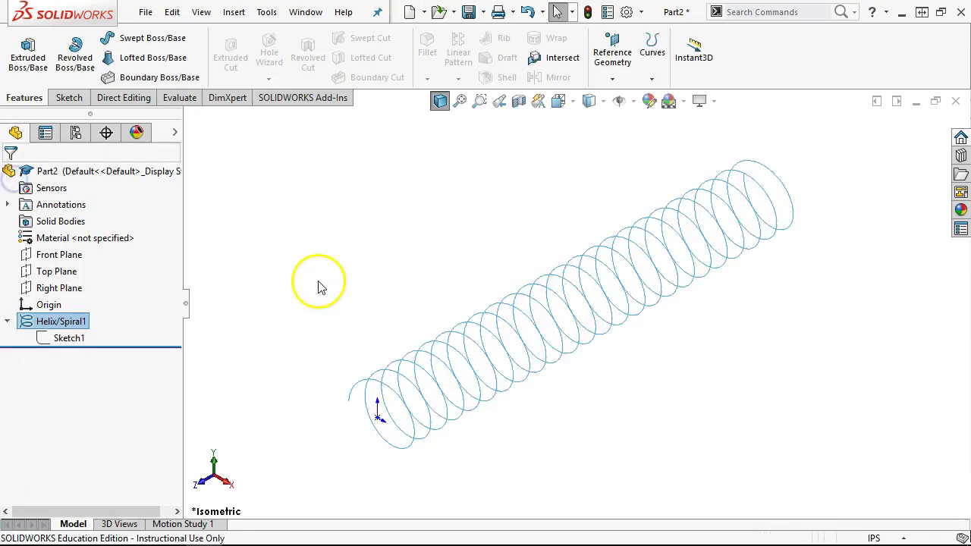
pyautogui.moveTo(841, 238); pyautogui.dragTo(803, 218, button='middle')
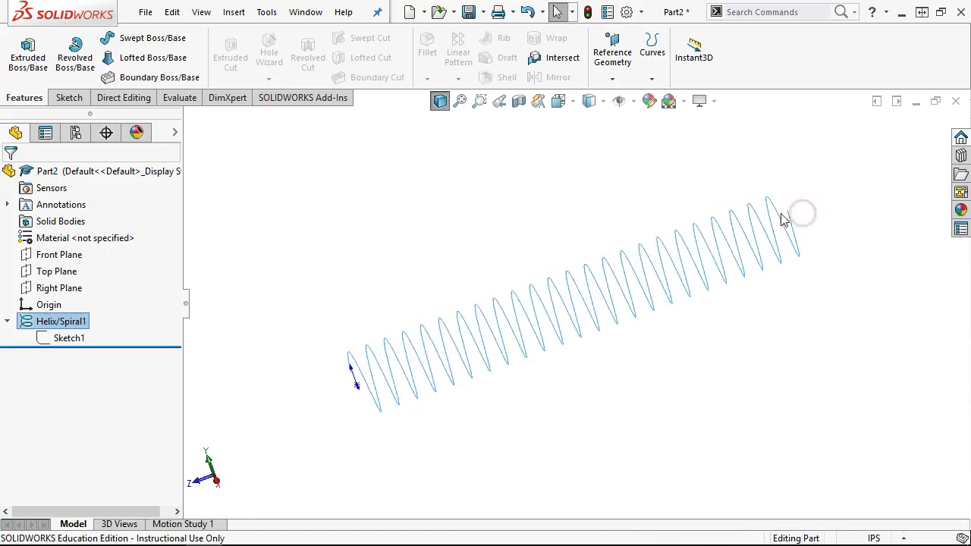
pyautogui.press('Escape')
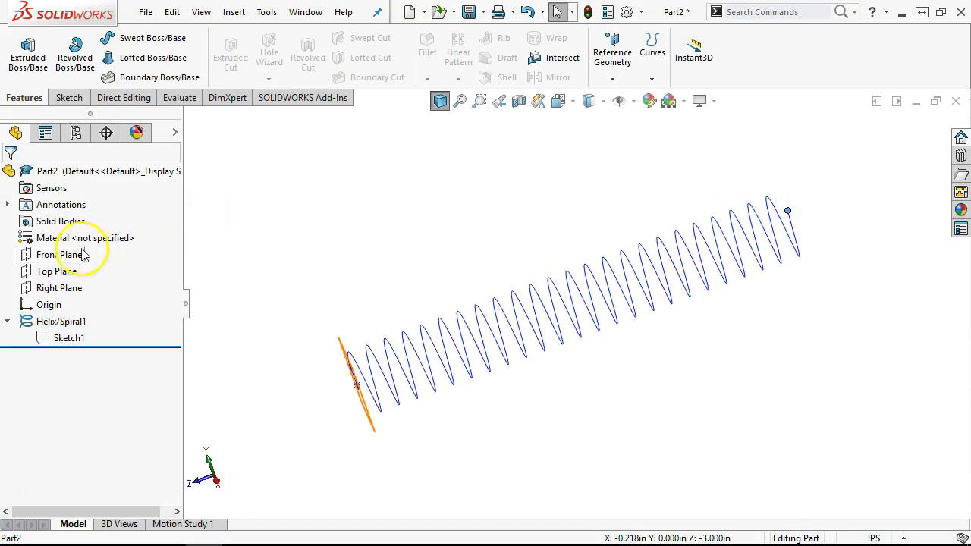
pyautogui.click(53, 271)
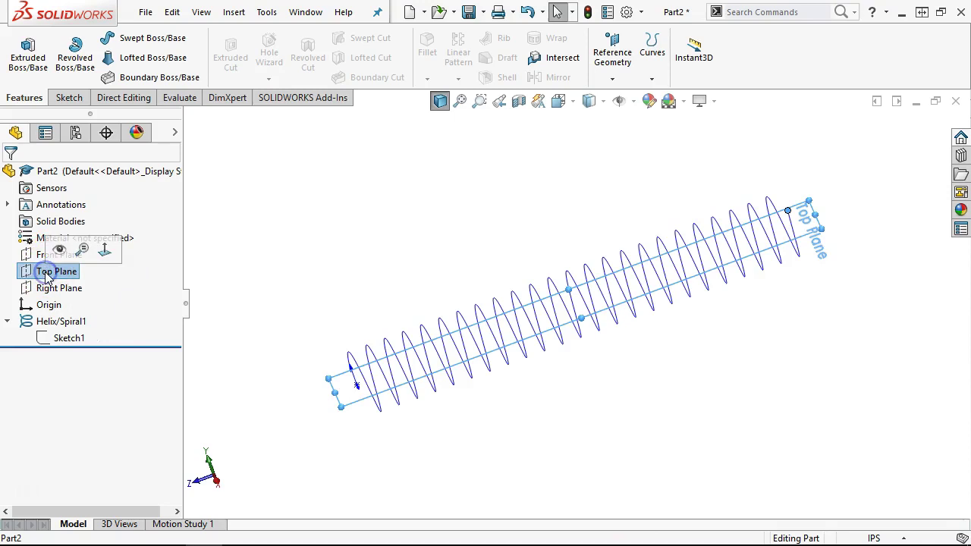
pyautogui.click(180, 98)
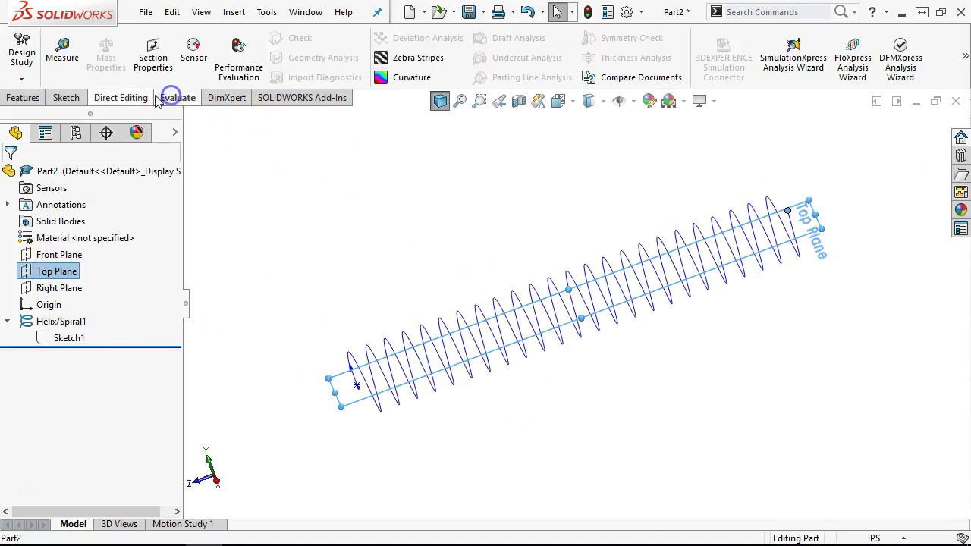
pyautogui.click(63, 51)
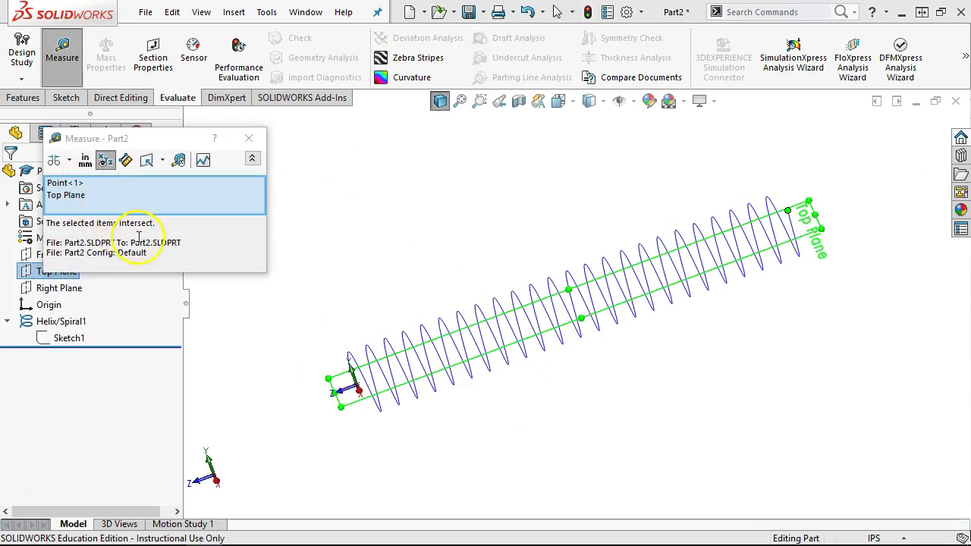
pyautogui.click(249, 138)
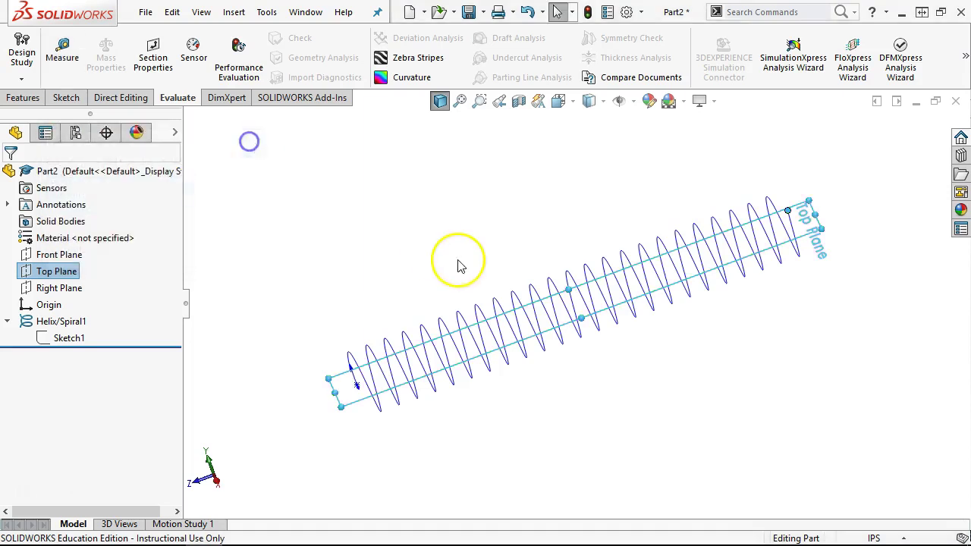
pyautogui.moveTo(474, 259); pyautogui.dragTo(522, 232, button='middle')
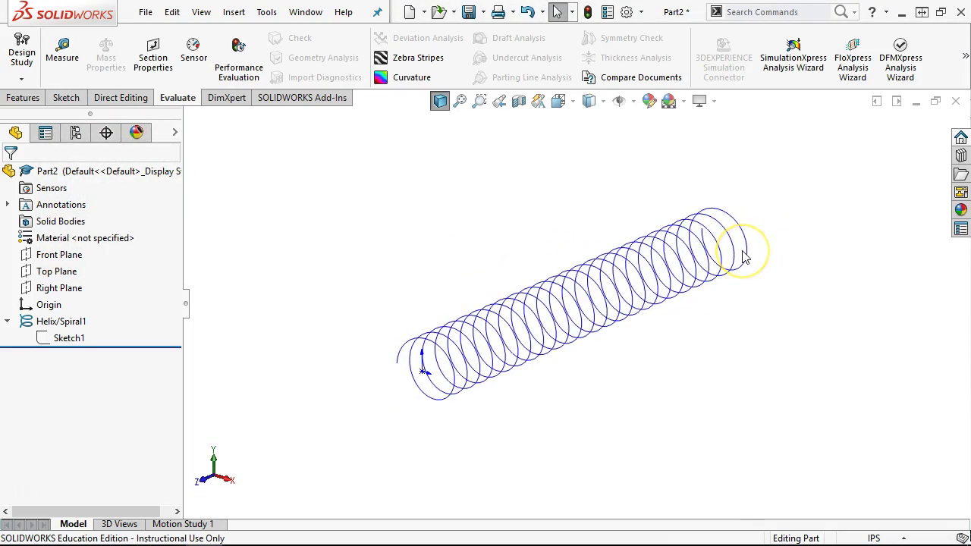
pyautogui.click(662, 282)
pyautogui.click(408, 391)
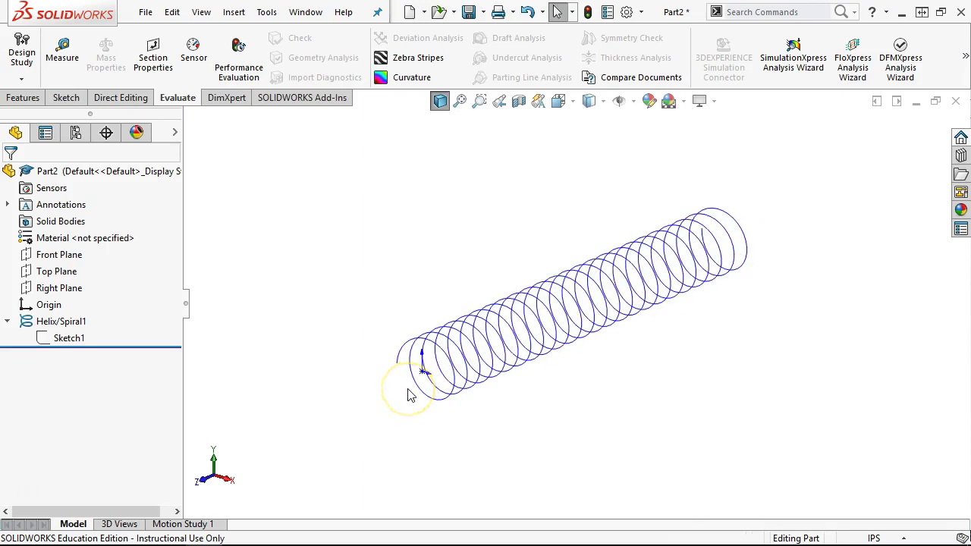
pyautogui.click(439, 371)
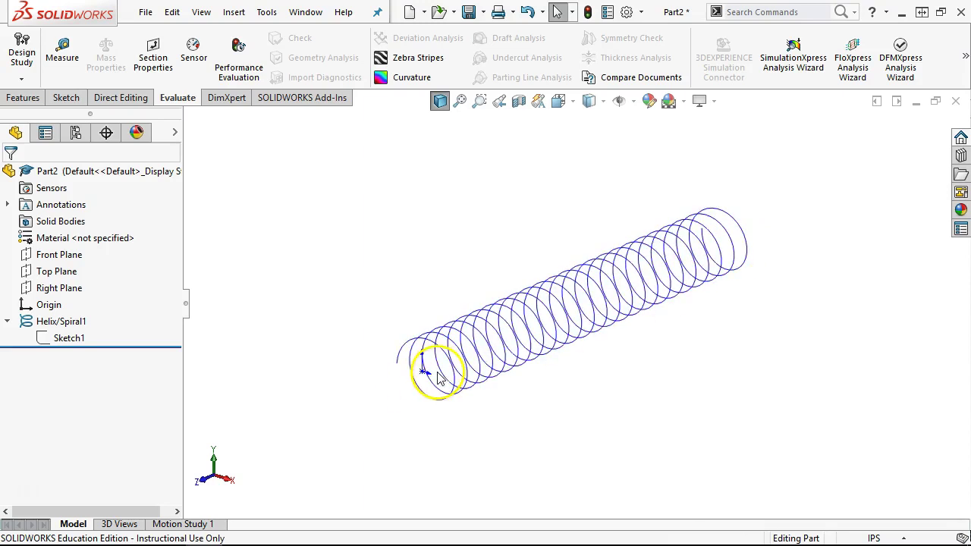
pyautogui.click(702, 230)
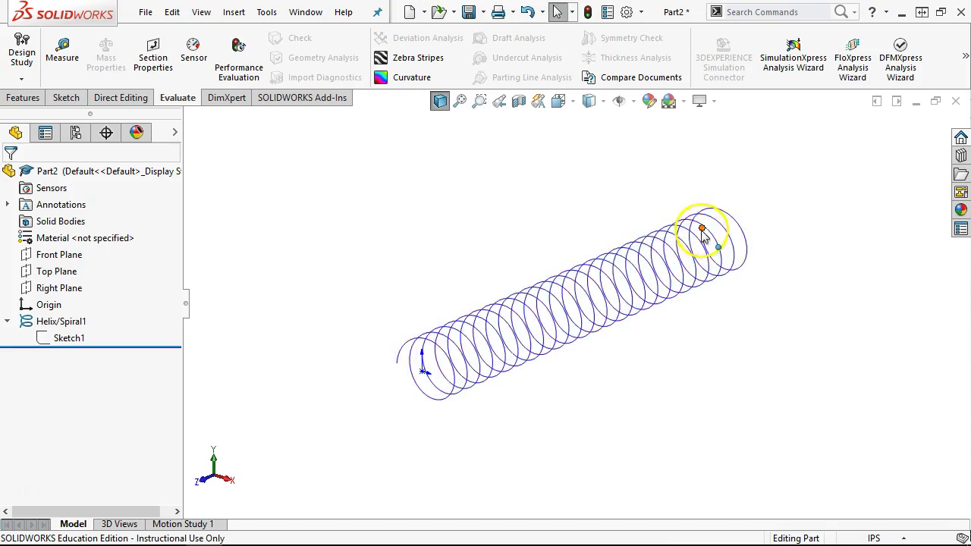
pyautogui.click(635, 275)
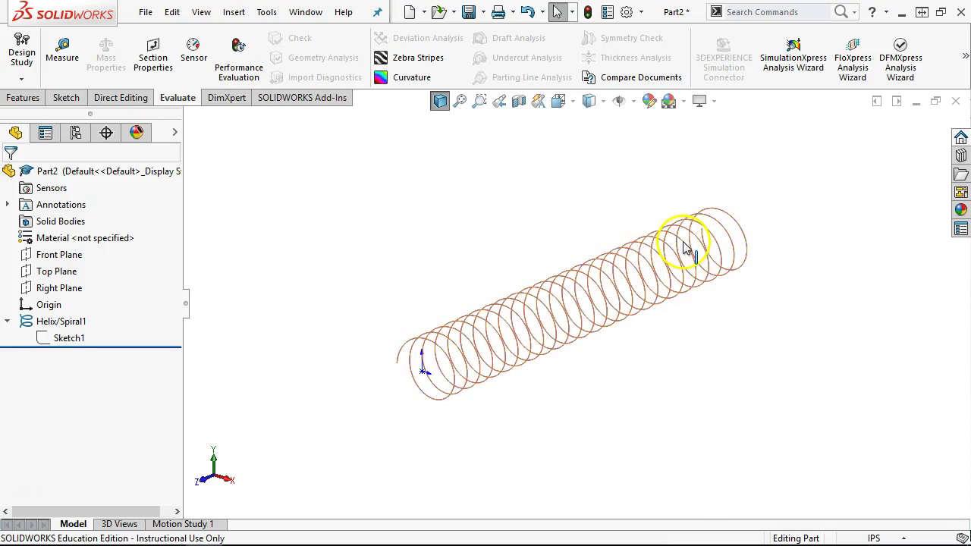
pyautogui.click(486, 298)
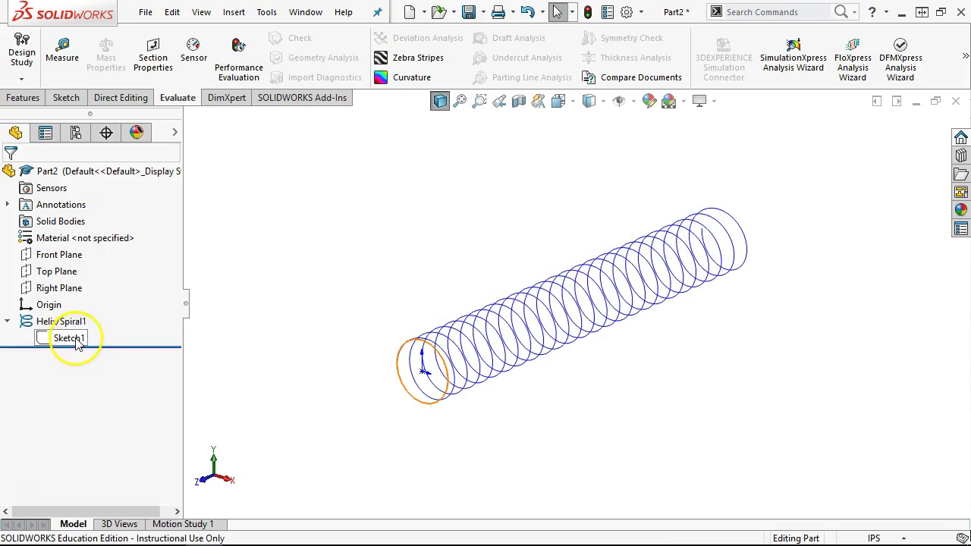
pyautogui.click(65, 279)
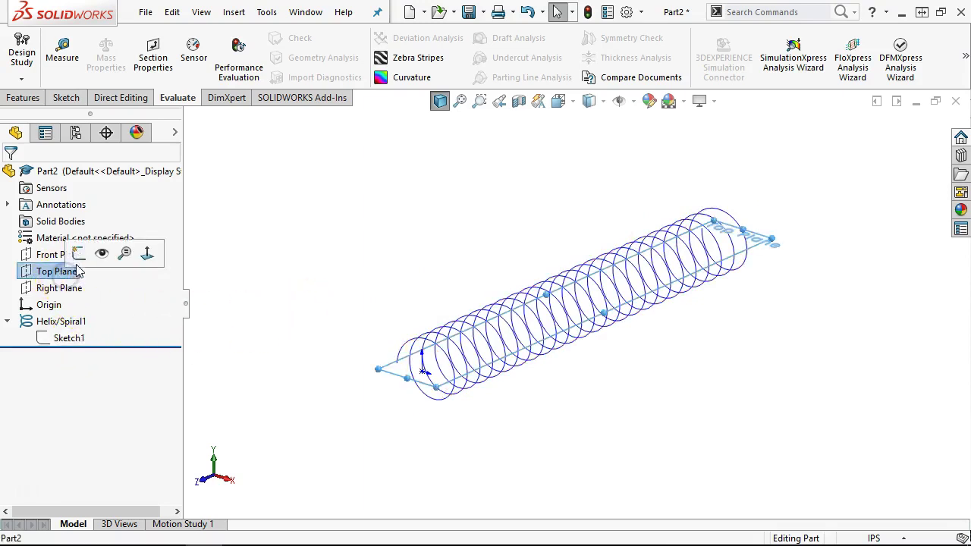
# Start a Top Plane sketch and draw a circle near the helix's lower end.
pyautogui.click(78, 253)
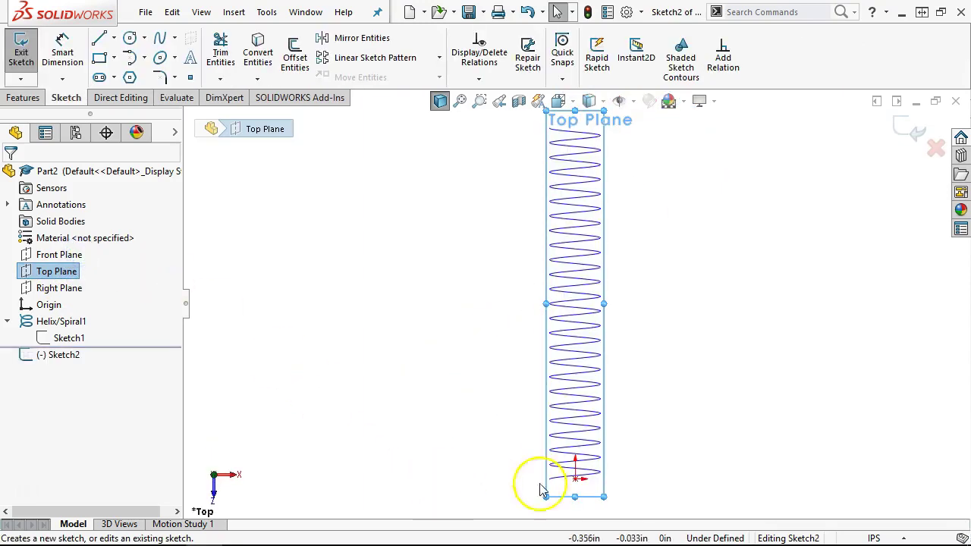
pyautogui.scroll(-5, 562, 481)
pyautogui.click(129, 38)
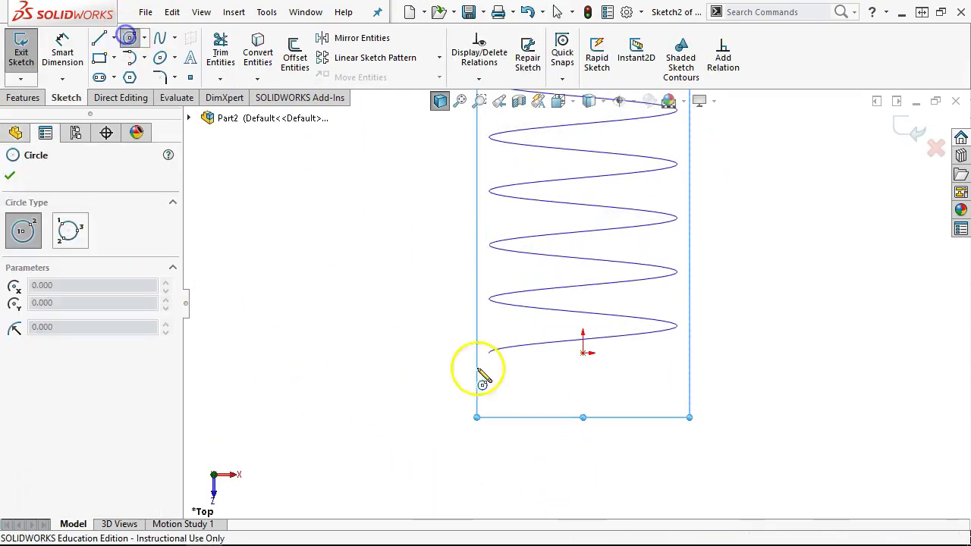
pyautogui.click(503, 331)
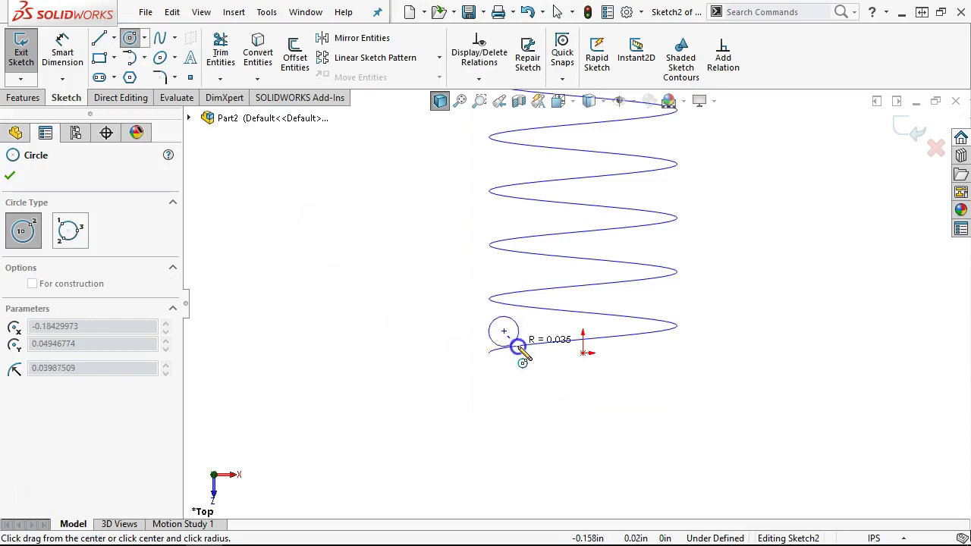
pyautogui.click(522, 348)
pyautogui.rightClick(404, 332)
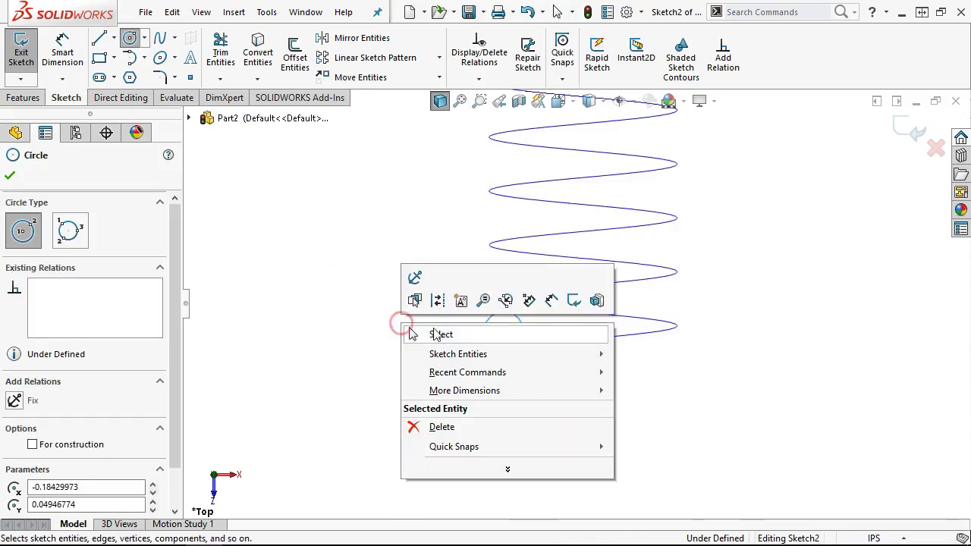
pyautogui.click(442, 335)
# Draw horizontal and vertical construction centerlines from the circle's quadrants.
pyautogui.scroll(-4, 546, 349)
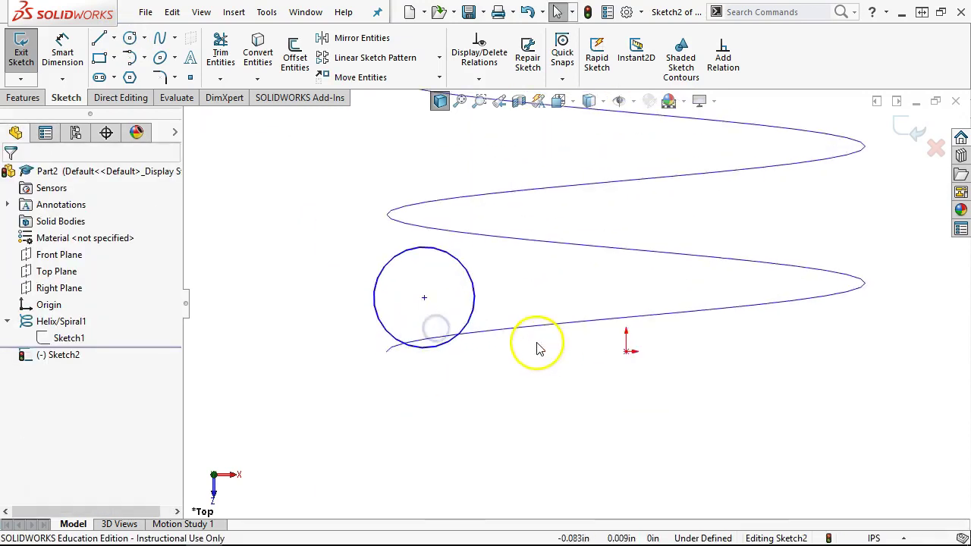
pyautogui.click(113, 38)
pyautogui.click(128, 73)
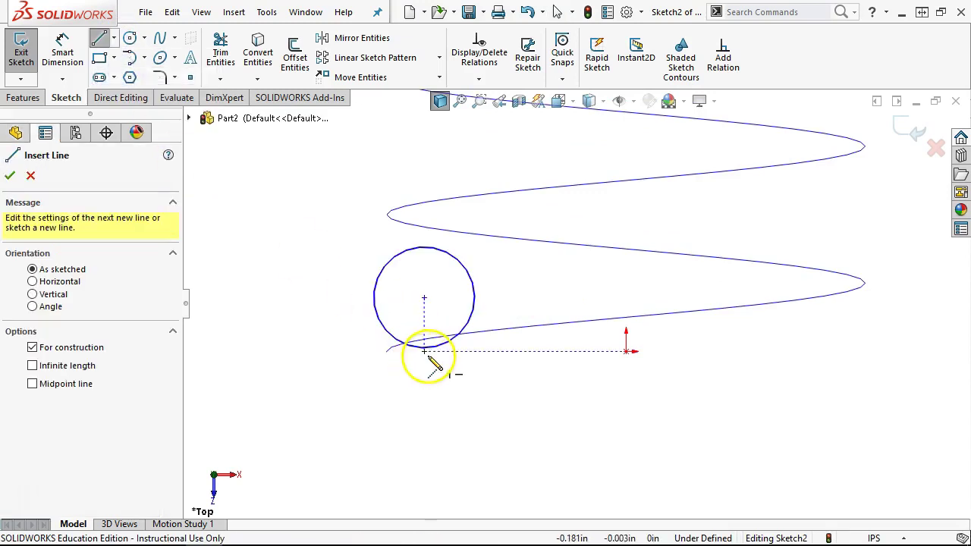
pyautogui.click(424, 347)
pyautogui.click(372, 348)
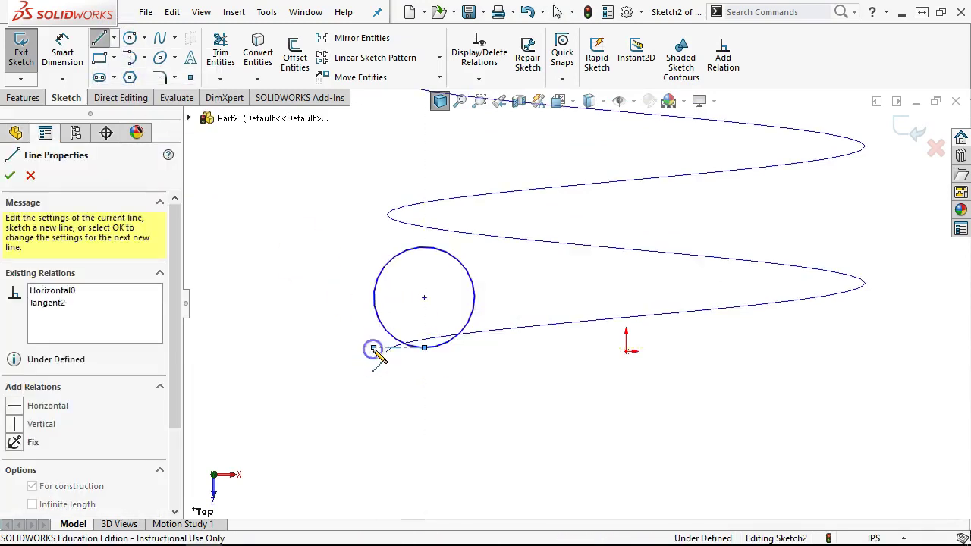
pyautogui.click(373, 298)
pyautogui.rightClick(319, 261)
pyautogui.click(365, 277)
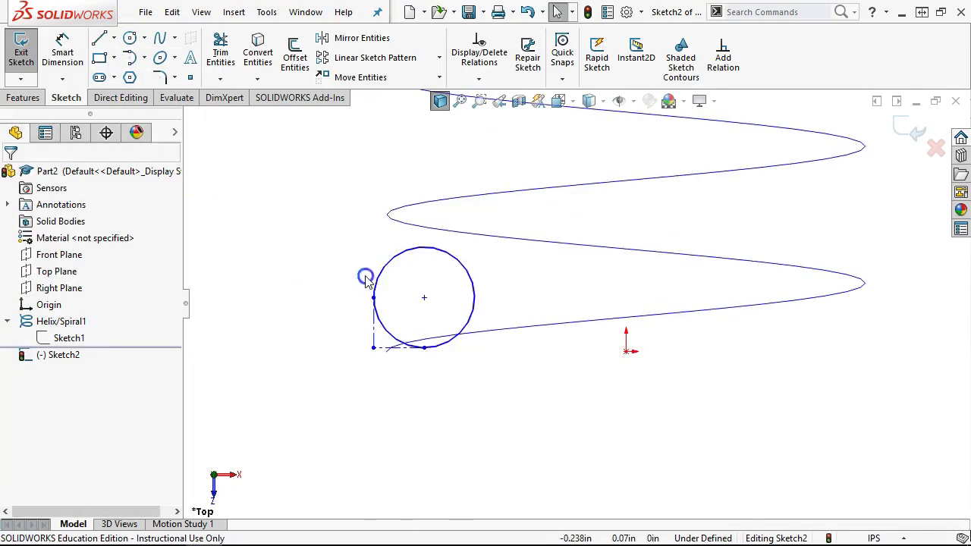
# Make the centerlines' corner endpoint coincident with the helix.
pyautogui.click(372, 346)
pyautogui.keyDown('ctrl'); pyautogui.click(505, 334); pyautogui.keyUp('ctrl')
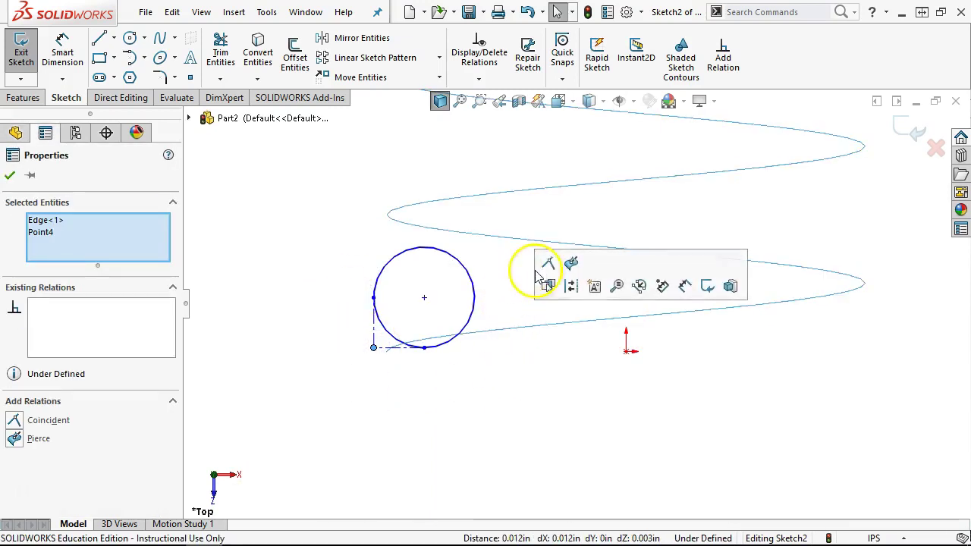
pyautogui.click(549, 265)
pyautogui.click(364, 279)
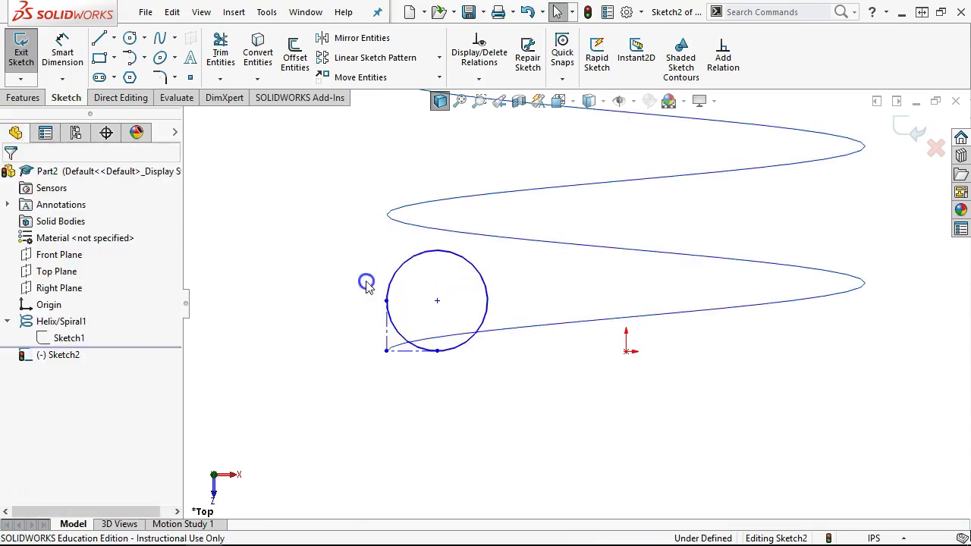
pyautogui.rightClick(348, 254)
# Give the profile circle a 0.062 in diameter dimension.
pyautogui.click(498, 232)
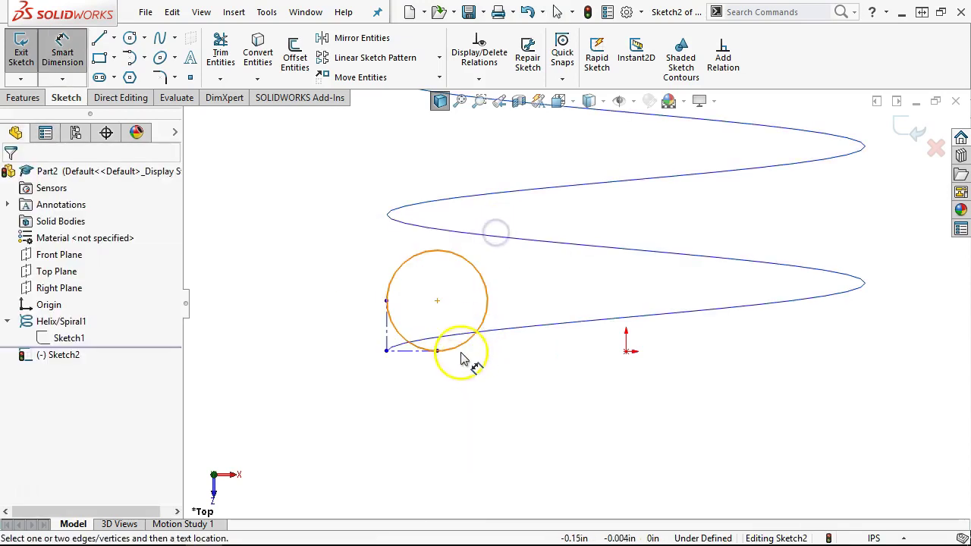
pyautogui.click(455, 351)
pyautogui.click(548, 413)
pyautogui.write('.062')
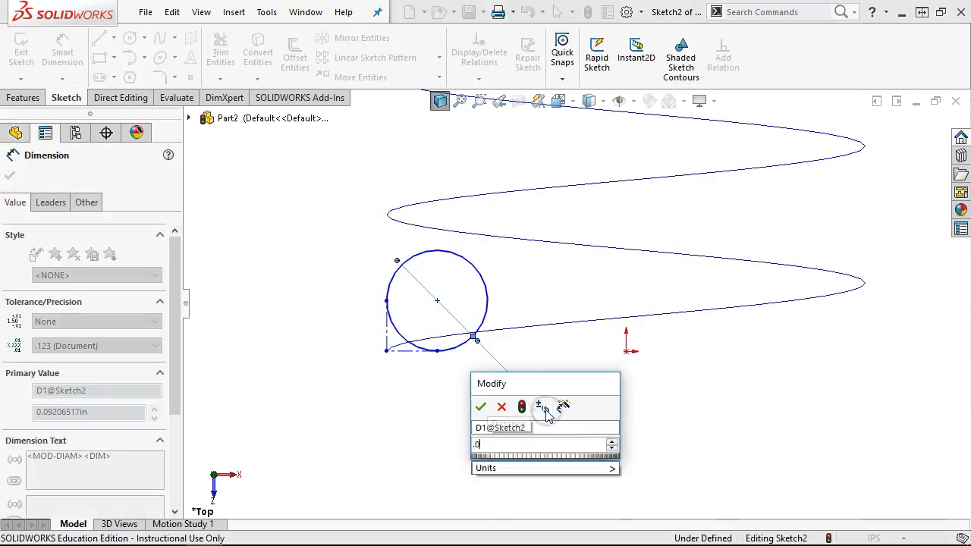
pyautogui.press('Return')
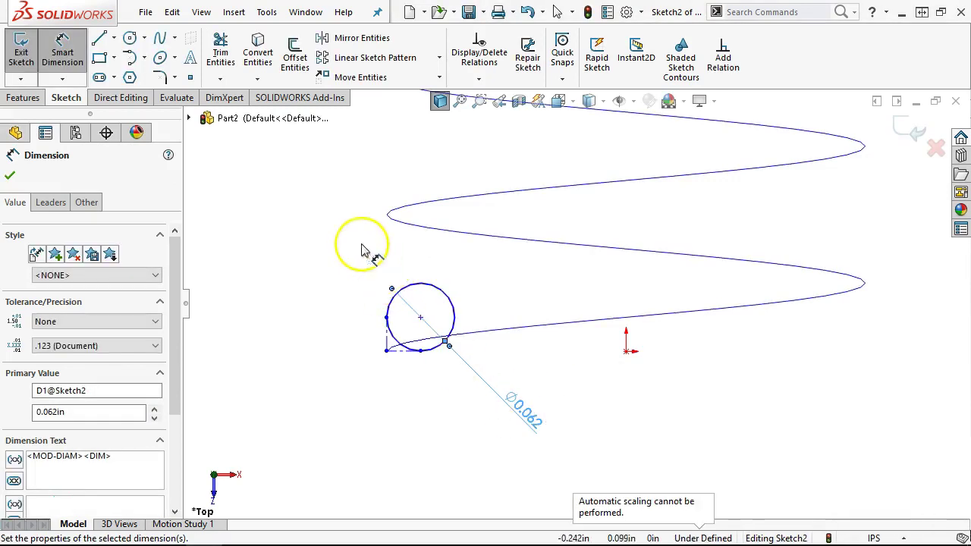
pyautogui.rightClick(345, 226)
pyautogui.click(355, 270)
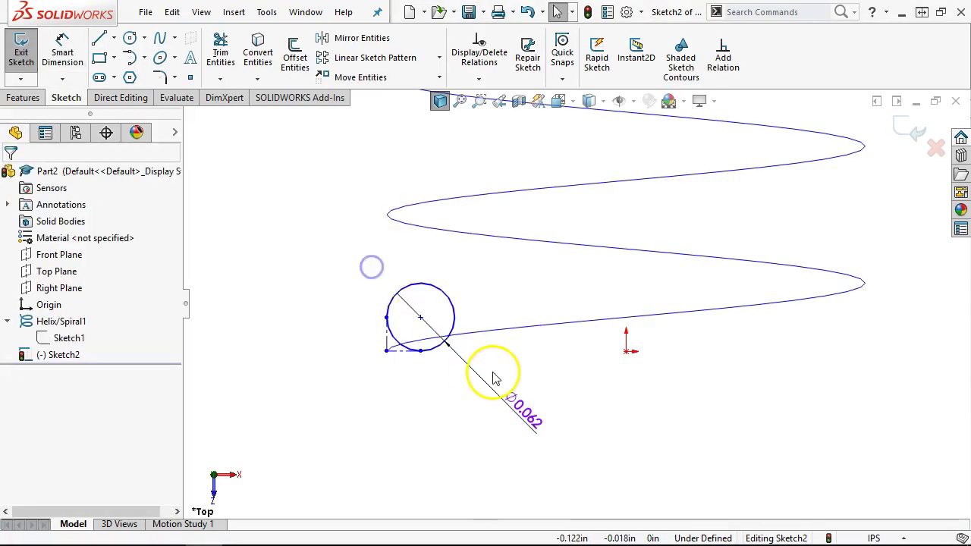
# Pierce the circle's sketch point onto the helix and move the diameter dimension aside.
pyautogui.click(398, 350)
pyautogui.click(210, 310)
pyautogui.click(421, 322)
pyautogui.moveTo(421, 323); pyautogui.dragTo(385, 355)
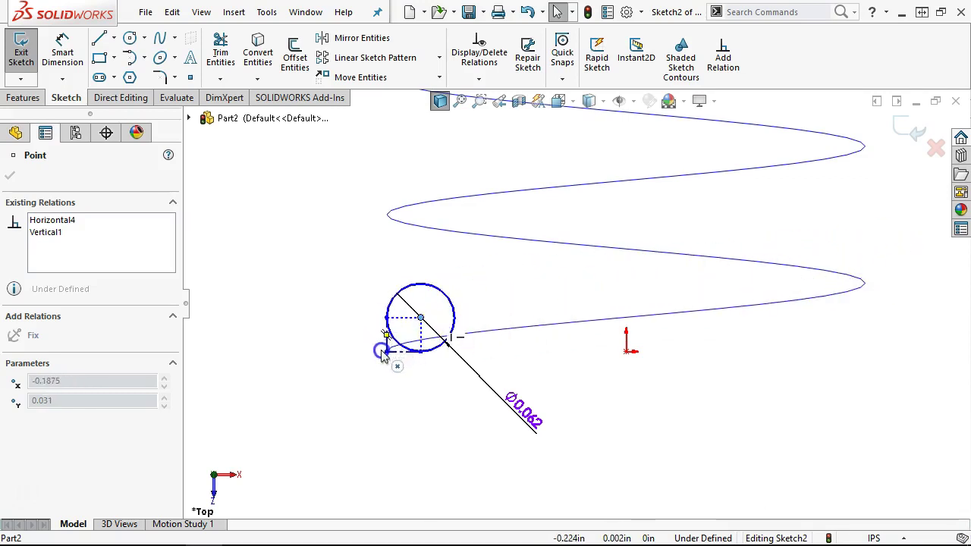
pyautogui.click(379, 383)
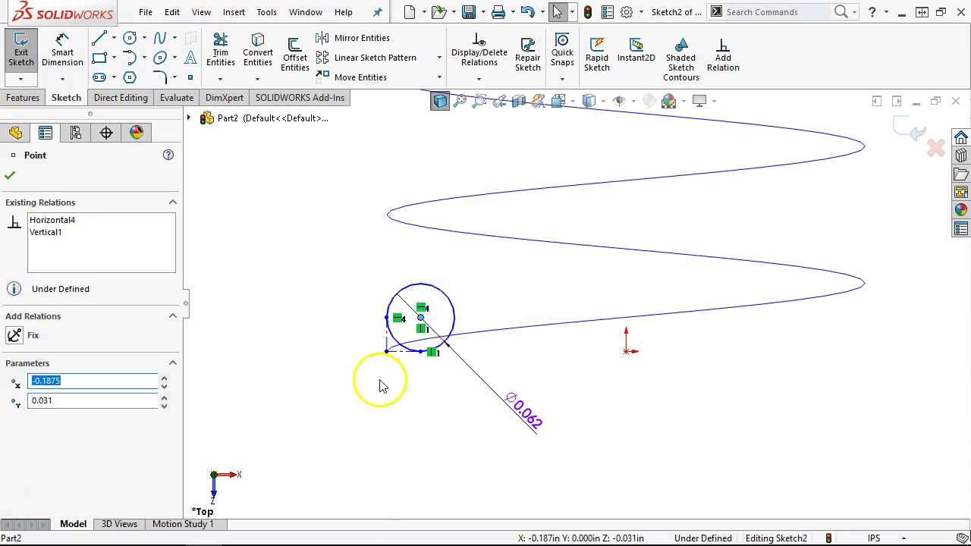
pyautogui.click(387, 351)
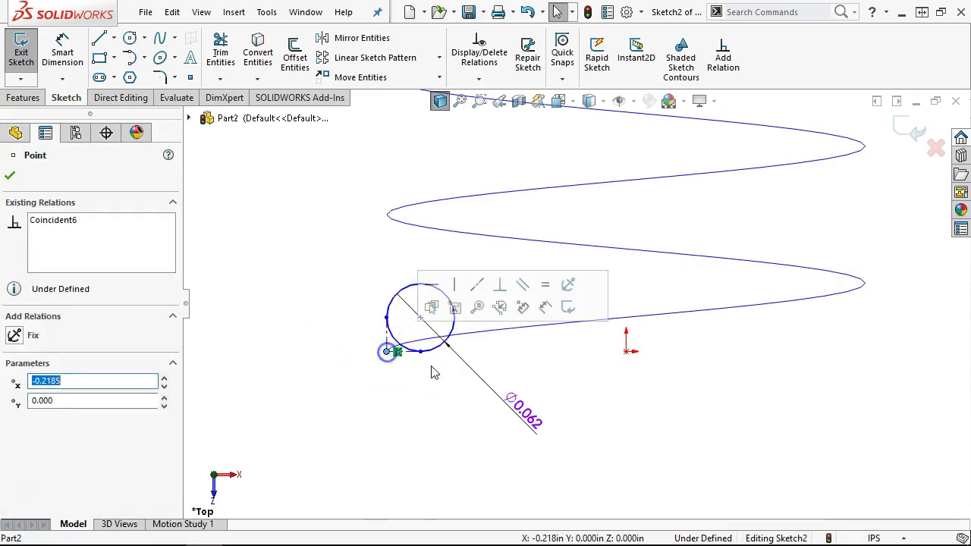
pyautogui.keyDown('ctrl'); pyautogui.click(477, 335); pyautogui.keyUp('ctrl')
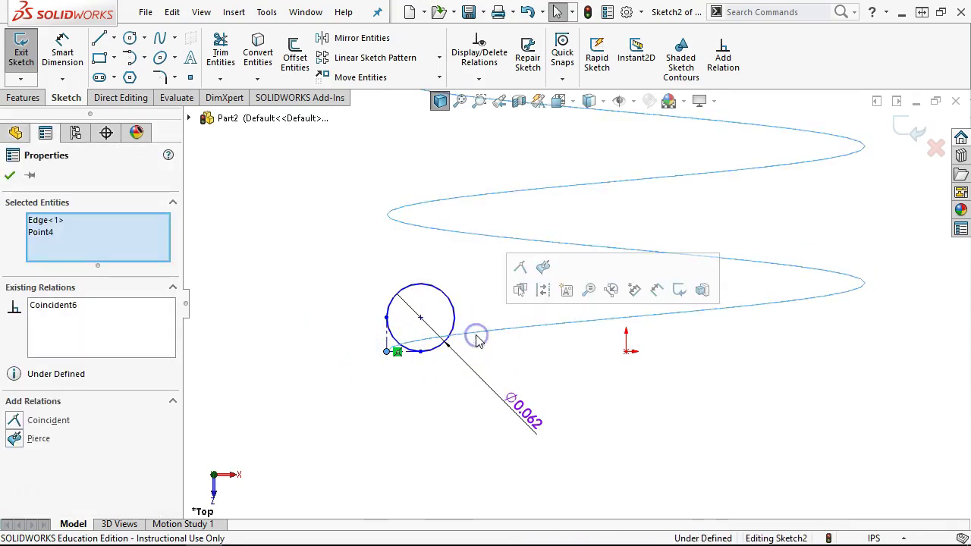
pyautogui.click(15, 439)
pyautogui.scroll(5, 576, 322)
pyautogui.moveTo(627, 347); pyautogui.dragTo(813, 184, button='middle')
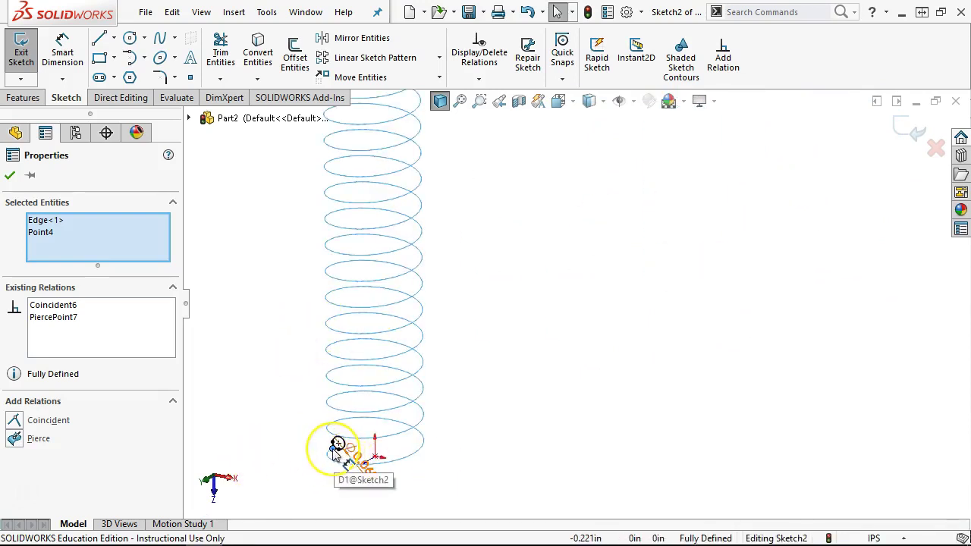
pyautogui.moveTo(337, 453); pyautogui.dragTo(334, 434)
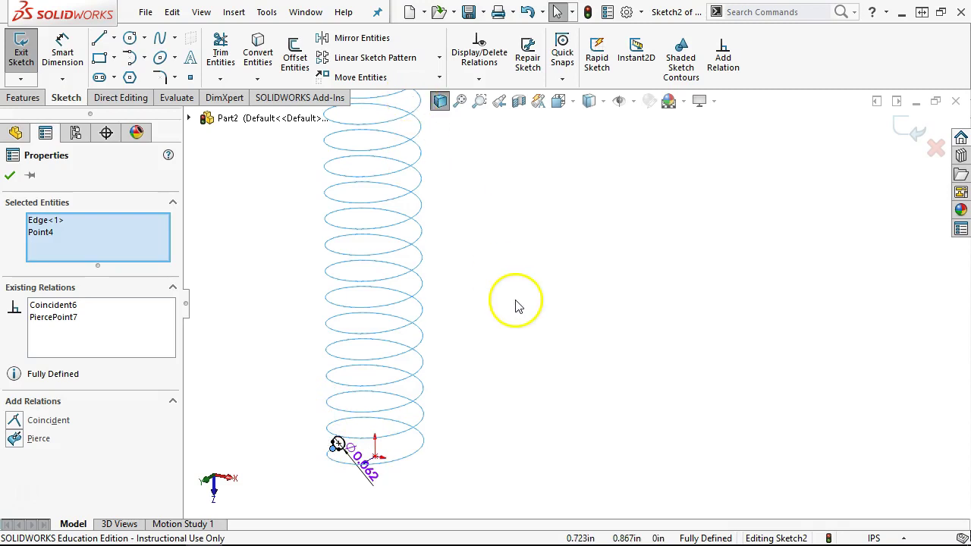
# Close the profile sketch, then select Sketch2 together with Helix/Spiral1.
pyautogui.click(559, 389)
pyautogui.hotkey('ctrl', '1')
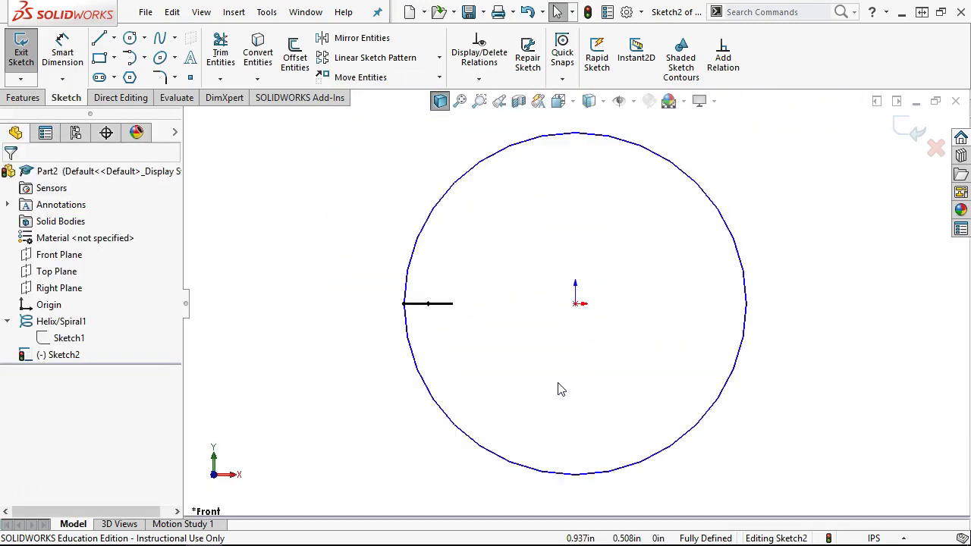
pyautogui.hotkey('ctrl', '5')
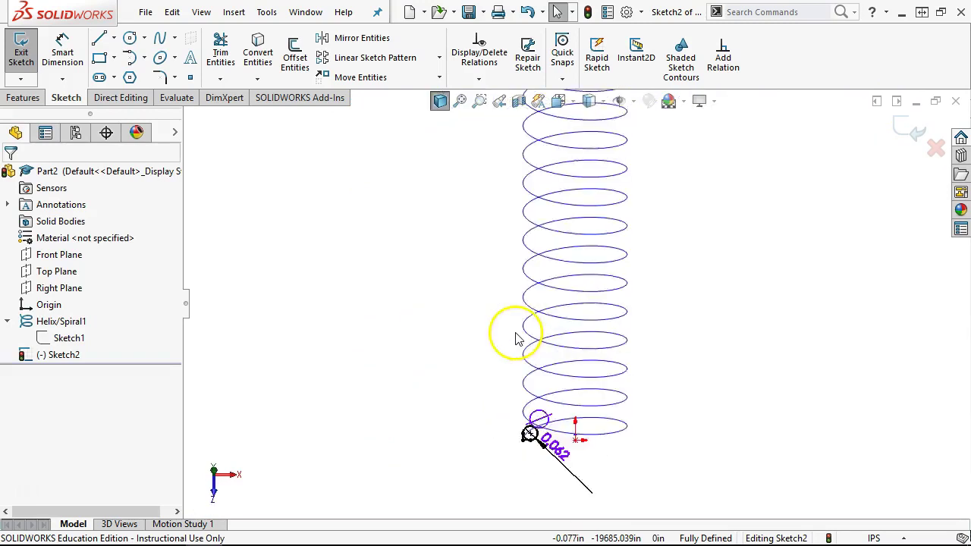
pyautogui.click(902, 128)
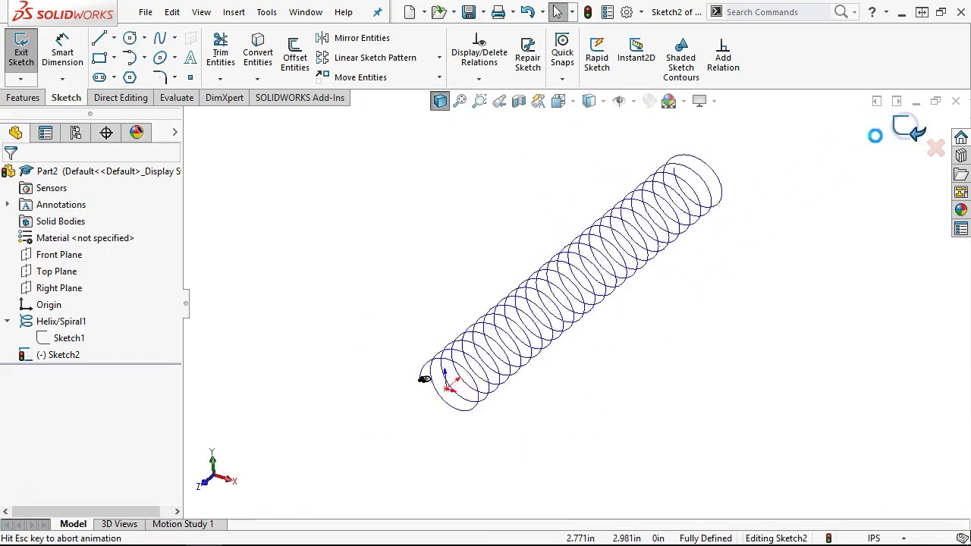
pyautogui.moveTo(736, 271); pyautogui.dragTo(672, 283, button='middle')
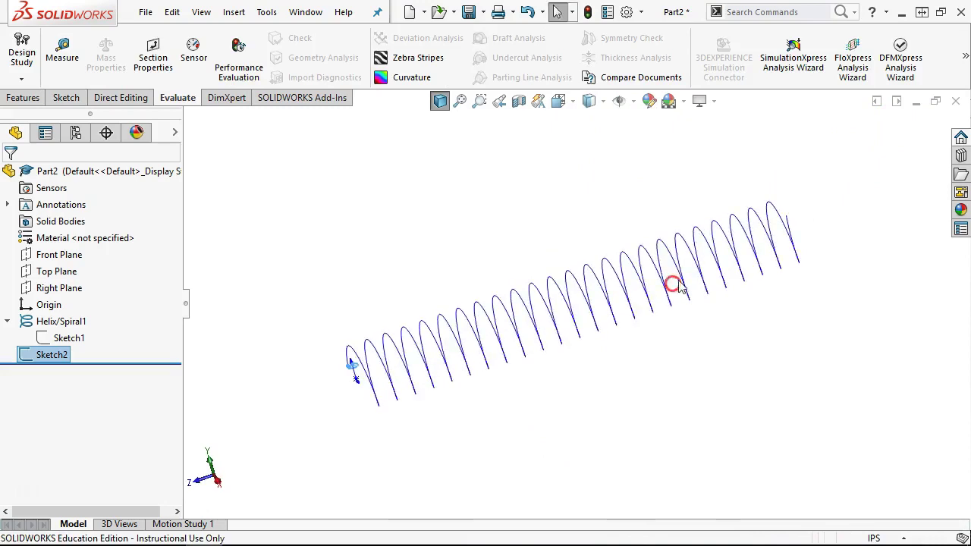
pyautogui.click(789, 221)
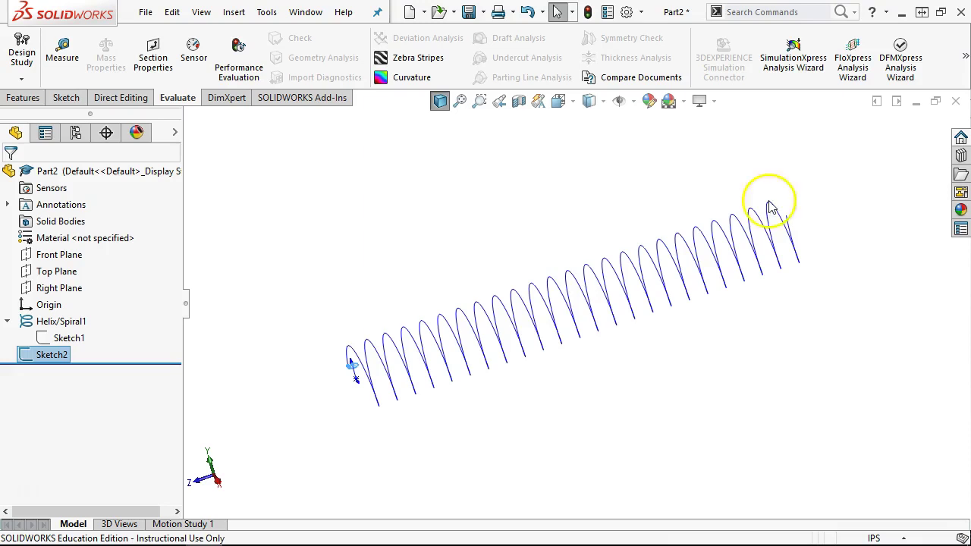
pyautogui.keyDown('ctrl'); pyautogui.click(61, 321); pyautogui.keyUp('ctrl')
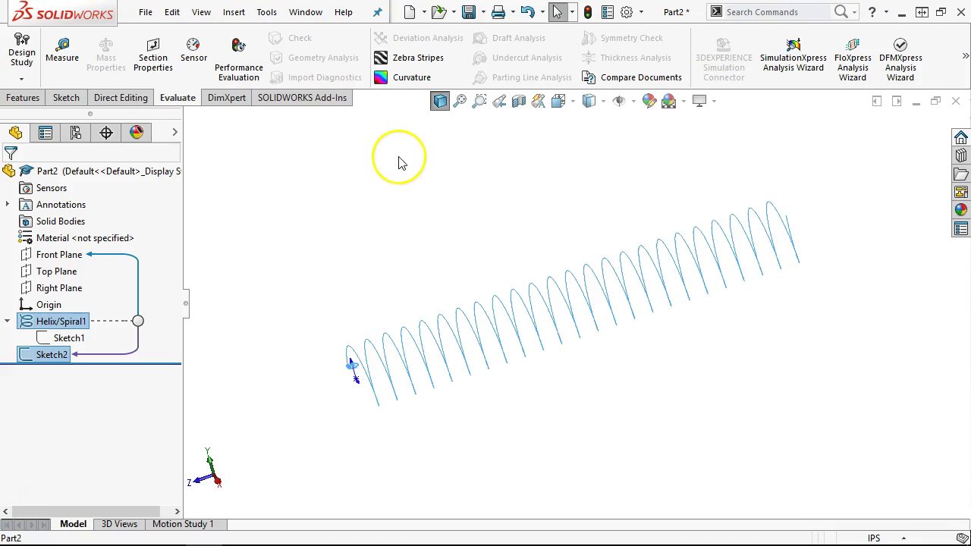
pyautogui.click(23, 97)
# Sweep Sketch2's 0.062 in circle along Helix/Spiral1 to create Sweep1.
pyautogui.click(149, 41)
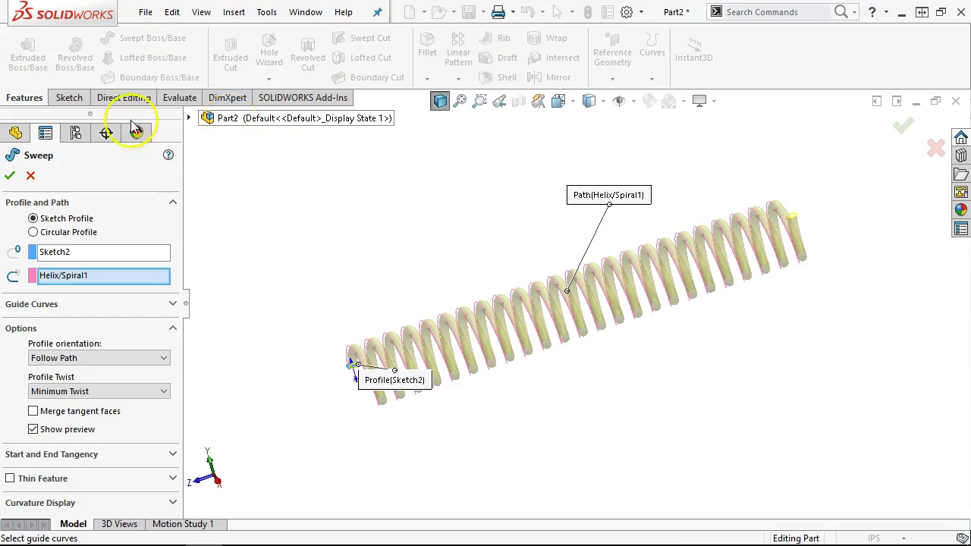
pyautogui.click(9, 175)
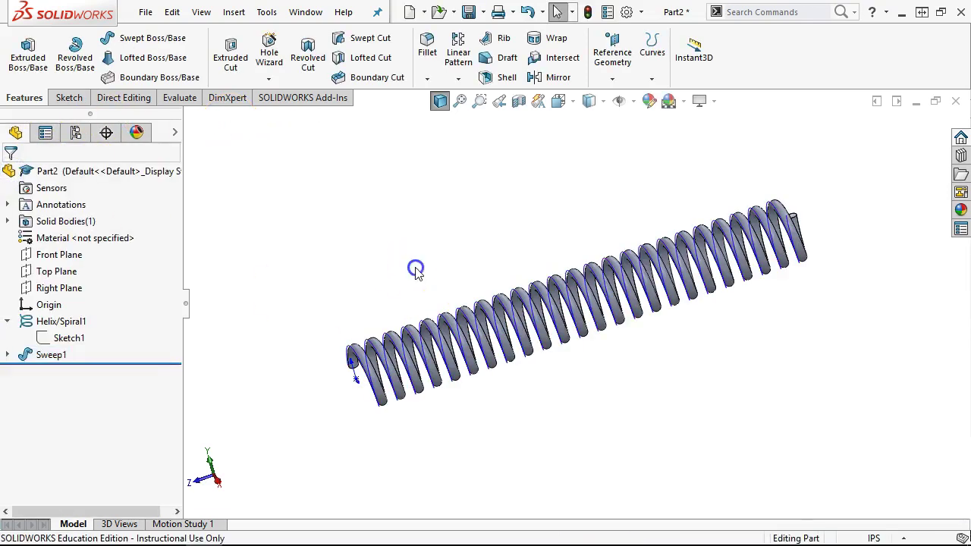
pyautogui.hotkey('ctrl', '1')
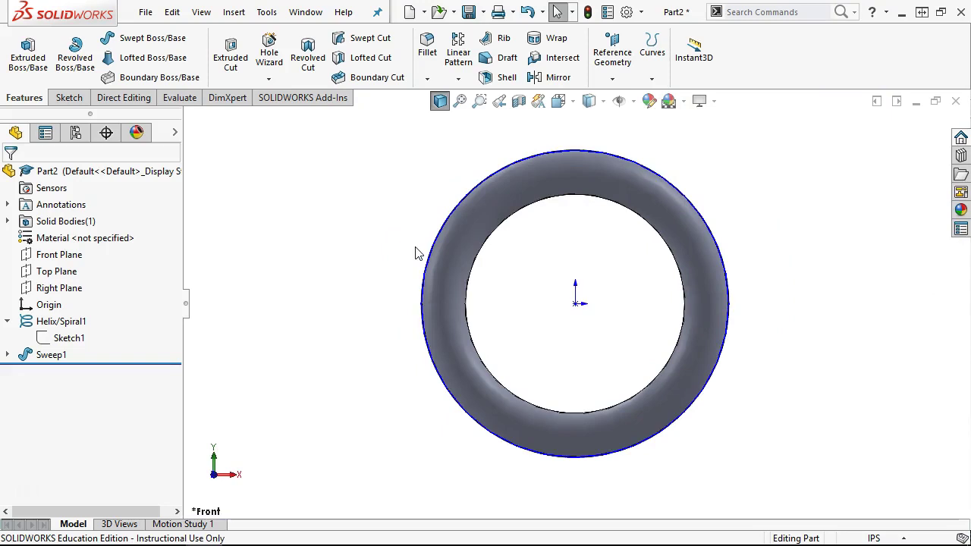
pyautogui.hotkey('ctrl', '5')
pyautogui.scroll(-6, 580, 141)
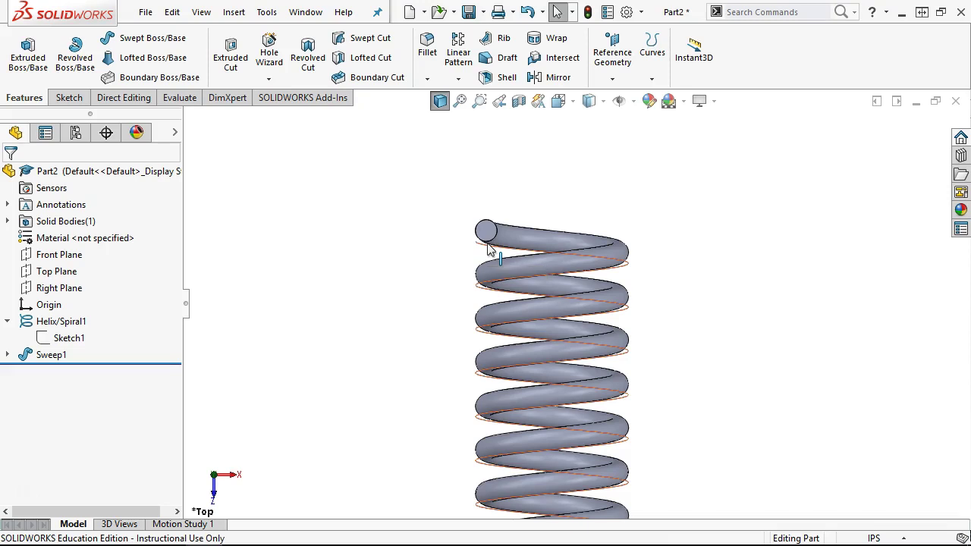
# Turn the view to the spring's bottom coils and select the sweep's end face.
pyautogui.click(490, 250)
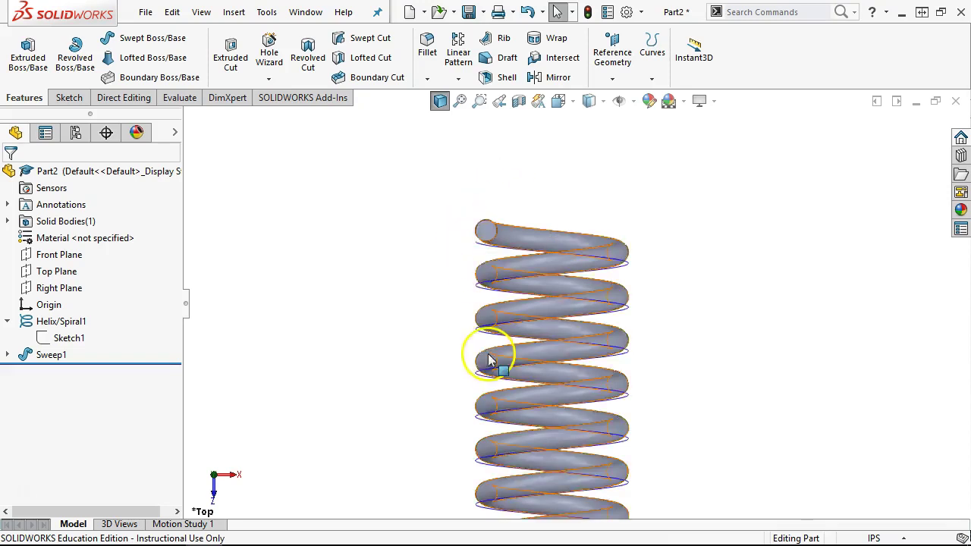
pyautogui.scroll(5, 618, 472)
pyautogui.keyDown('ctrl'); pyautogui.moveTo(617, 473); pyautogui.dragTo(581, 451, button='middle'); pyautogui.keyUp('ctrl')
pyautogui.scroll(-5, 501, 358)
pyautogui.moveTo(499, 358); pyautogui.dragTo(648, 317, button='middle')
pyautogui.moveTo(459, 303); pyautogui.dragTo(489, 280, button='middle')
pyautogui.scroll(-5, 455, 292)
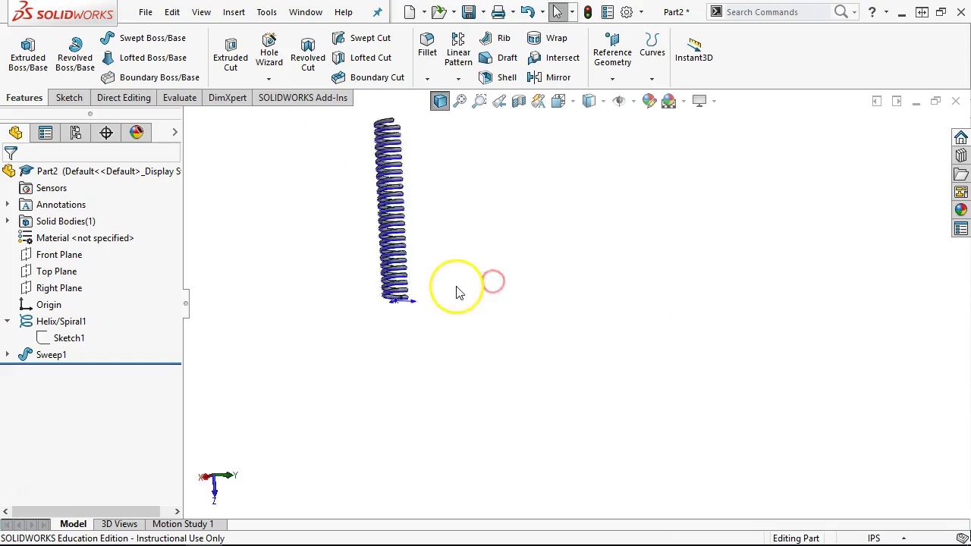
pyautogui.moveTo(436, 304); pyautogui.dragTo(368, 325, button='middle')
pyautogui.scroll(-5, 602, 299)
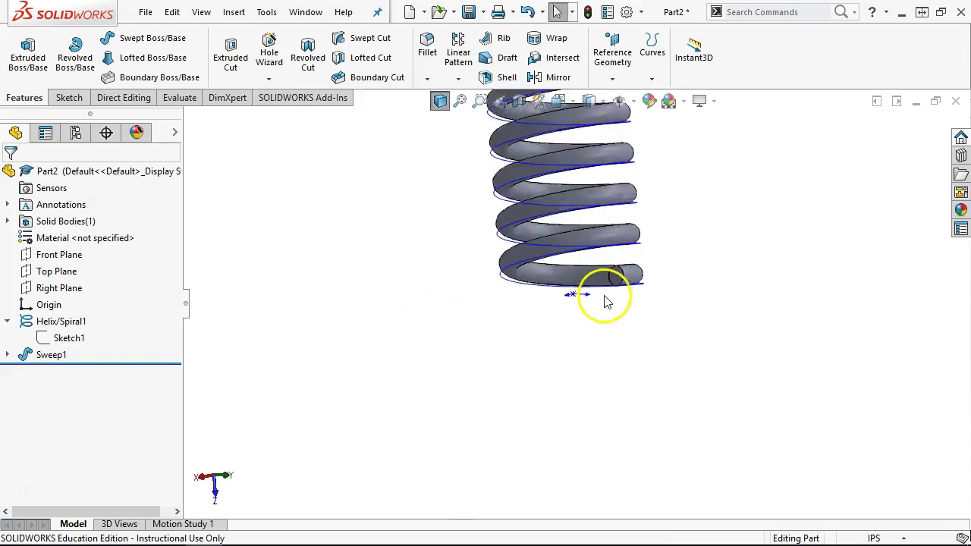
pyautogui.click(617, 265)
# Sketch on the end face, convert its edge, and add a vertical infinite centreline through the axis.
pyautogui.click(683, 221)
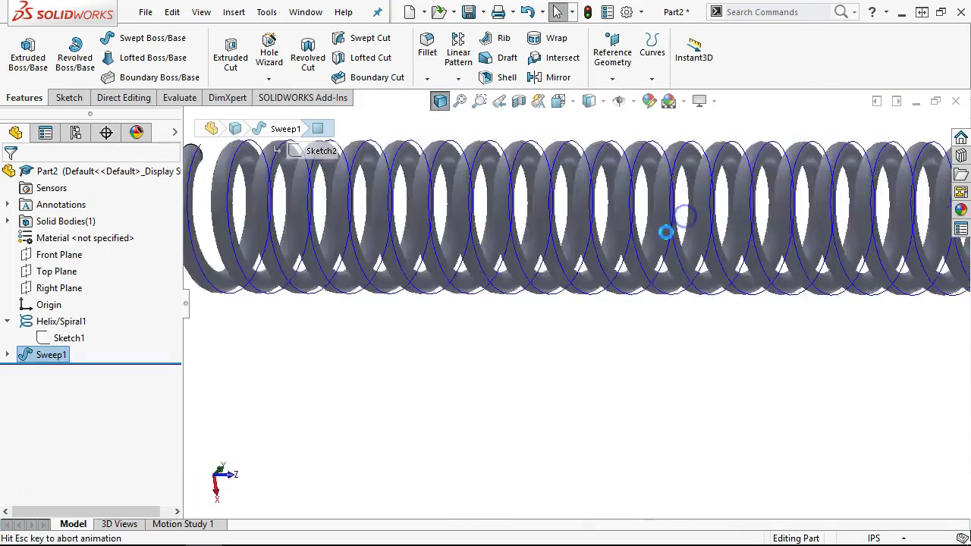
pyautogui.click(260, 54)
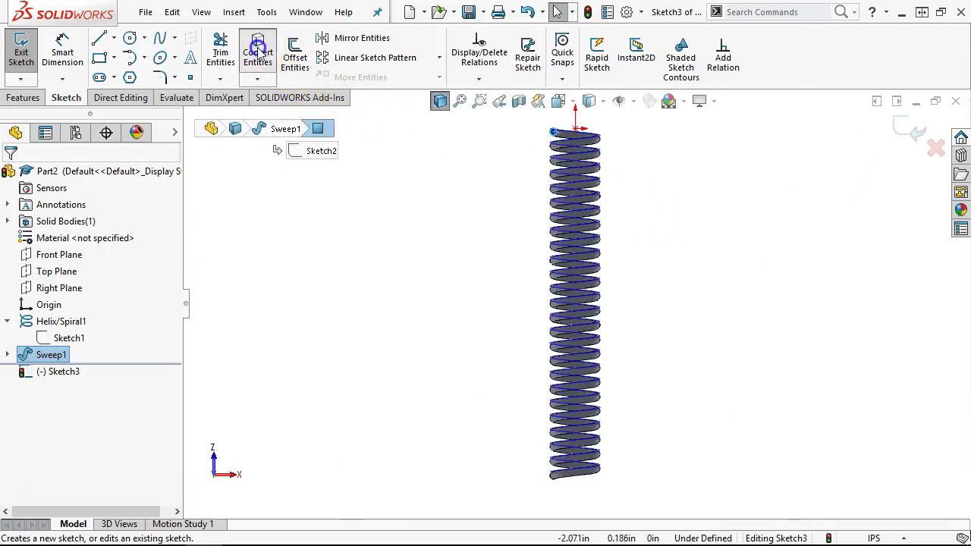
pyautogui.click(116, 39)
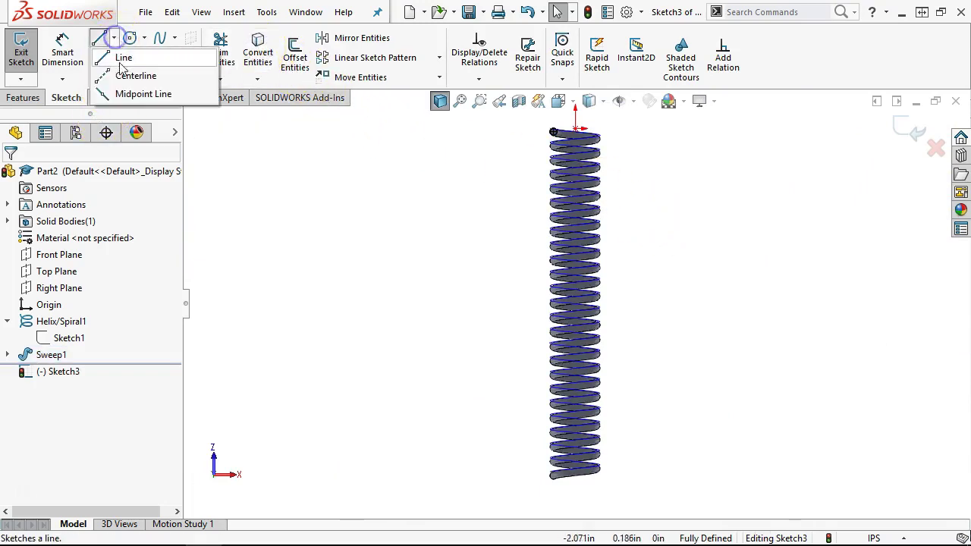
pyautogui.click(130, 74)
pyautogui.click(54, 294)
pyautogui.click(65, 365)
pyautogui.scroll(-5, 580, 163)
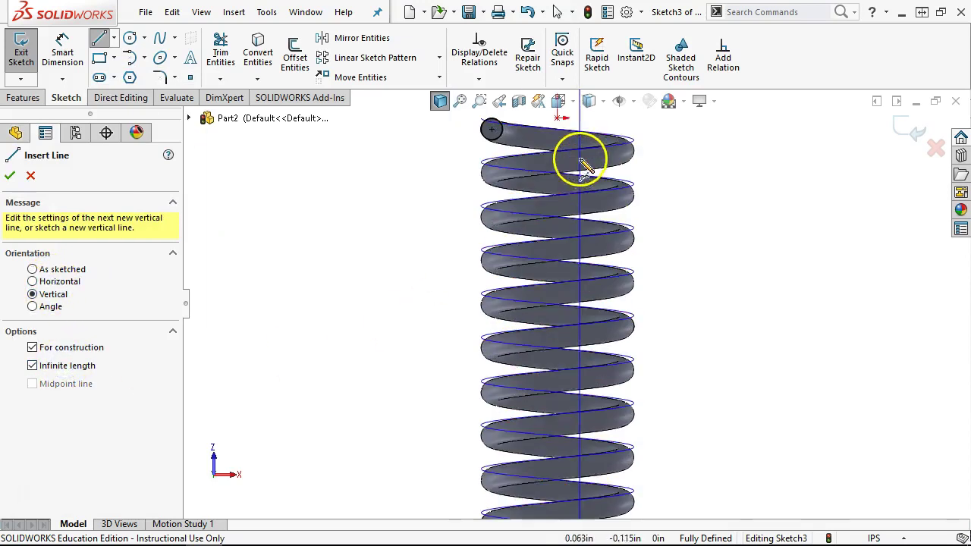
pyautogui.click(684, 151)
pyautogui.rightClick(687, 153)
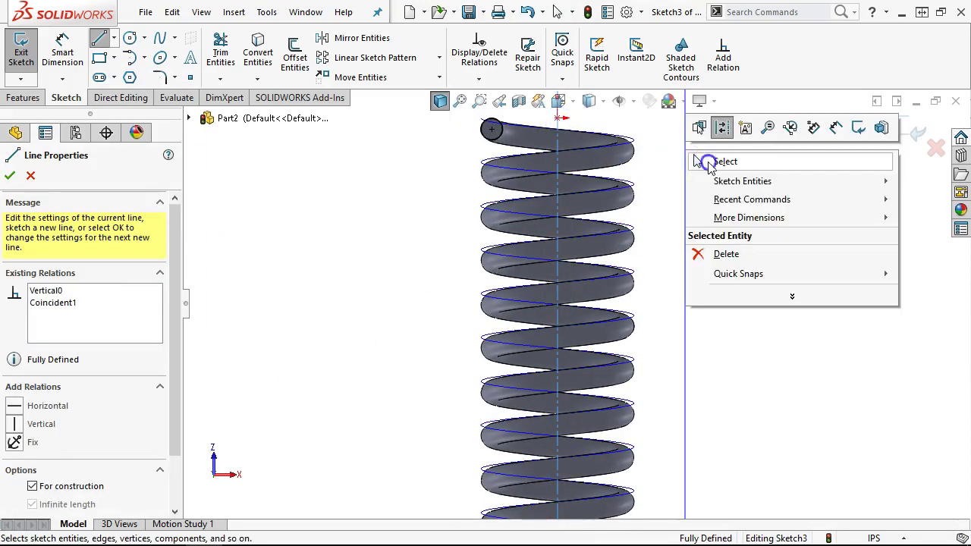
pyautogui.click(705, 158)
# Revolve Sketch3 Blind 360° around centreline Line1 to create Revolve1.
pyautogui.click(24, 100)
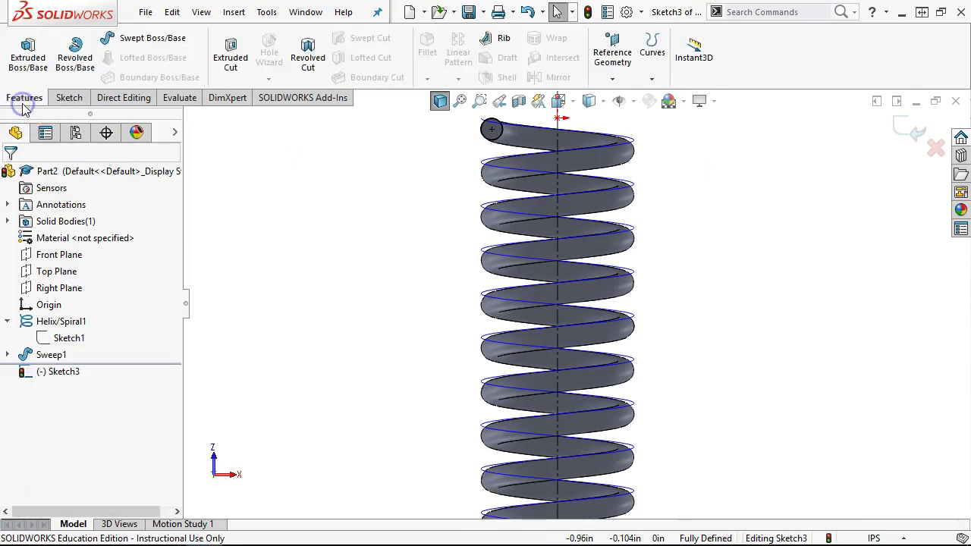
pyautogui.click(83, 64)
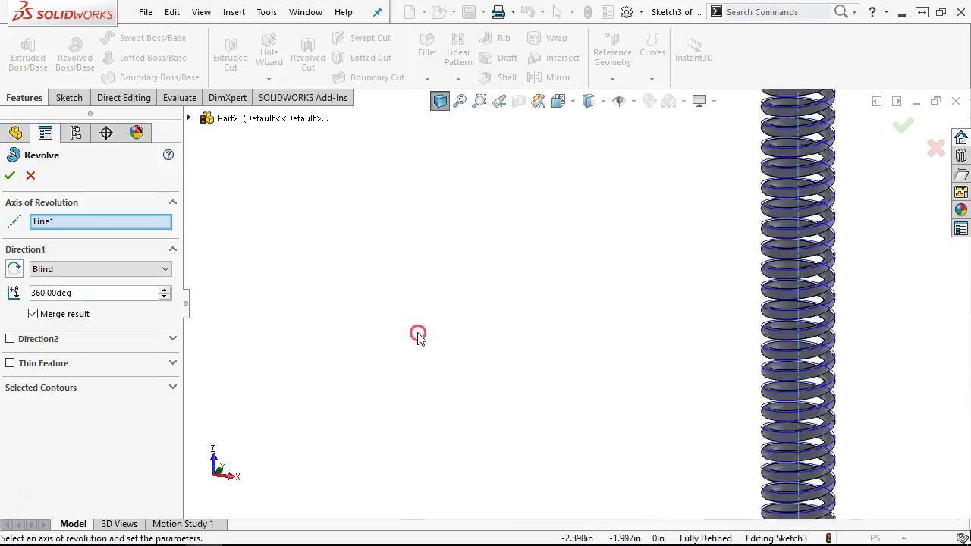
pyautogui.click(10, 175)
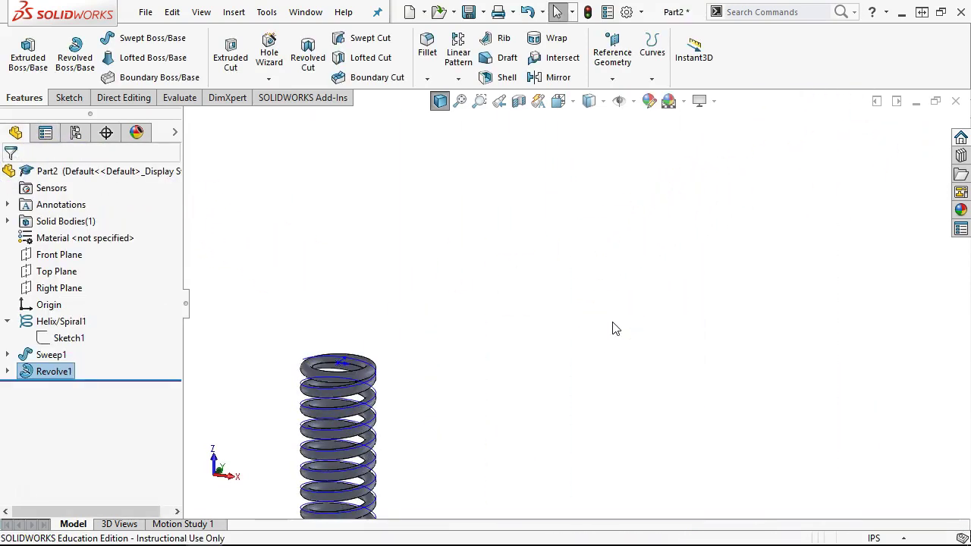
pyautogui.scroll(-5, 346, 383)
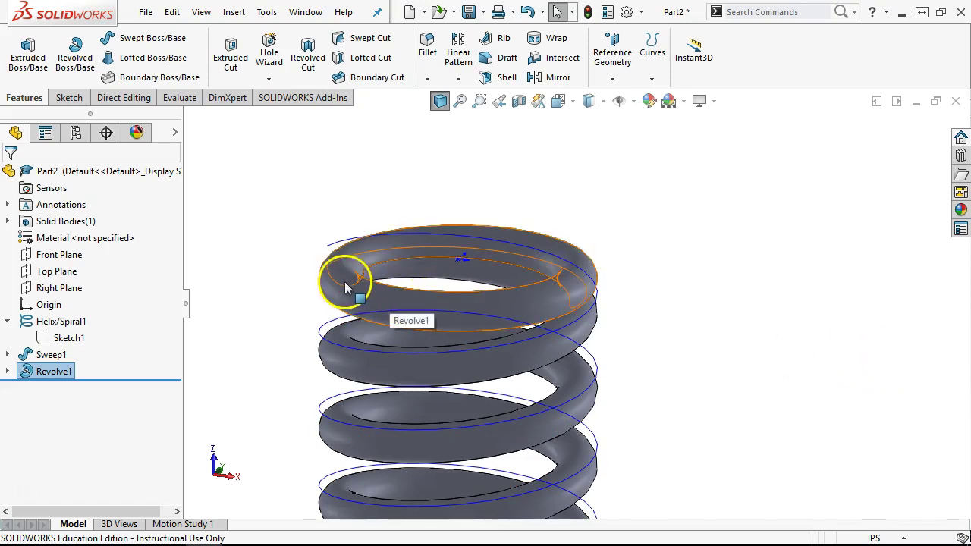
pyautogui.click(697, 286)
pyautogui.hotkey('ctrl', '1')
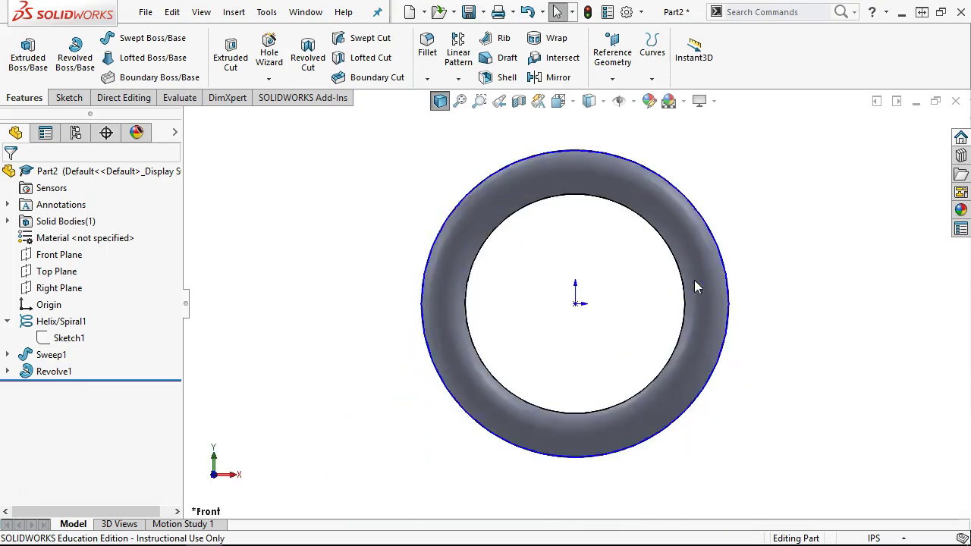
pyautogui.hotkey('ctrl', '5')
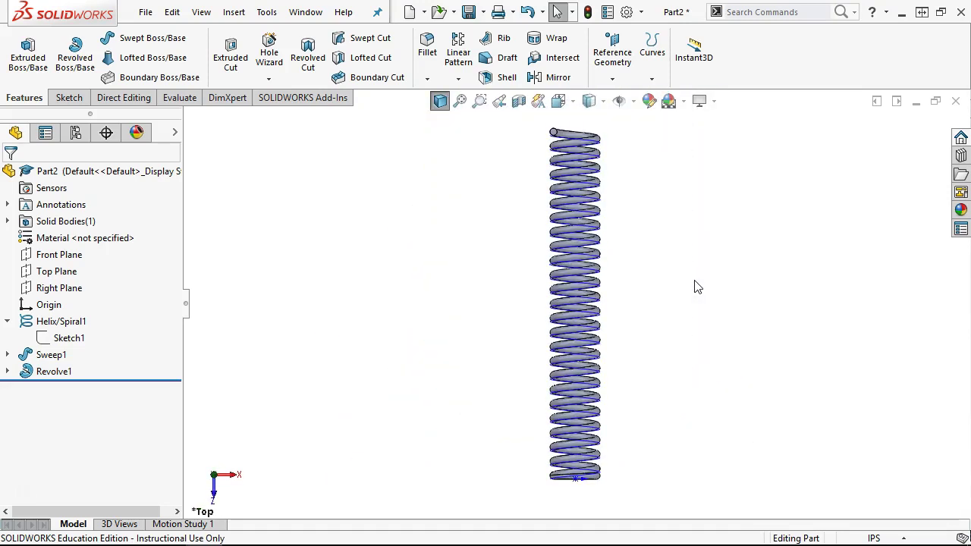
pyautogui.click(495, 540)
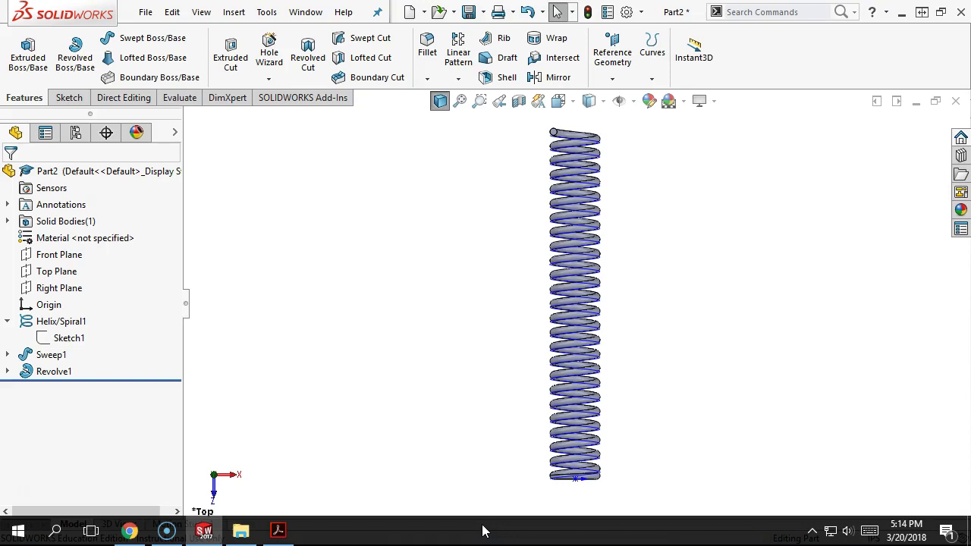
# Sketch on the opposite end face, convert its outline, and add a vertical infinite centerline.
pyautogui.scroll(-10, 486, 174)
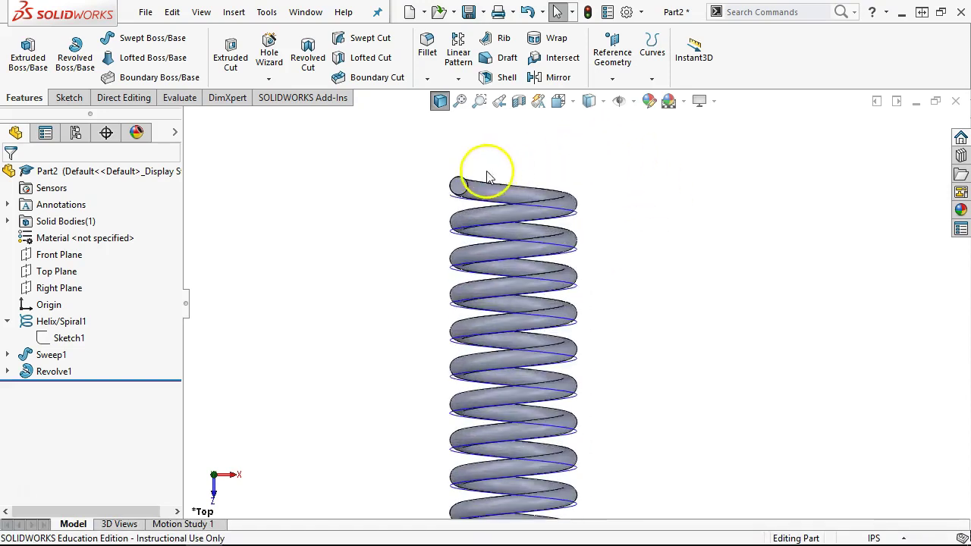
pyautogui.click(448, 246)
pyautogui.click(495, 196)
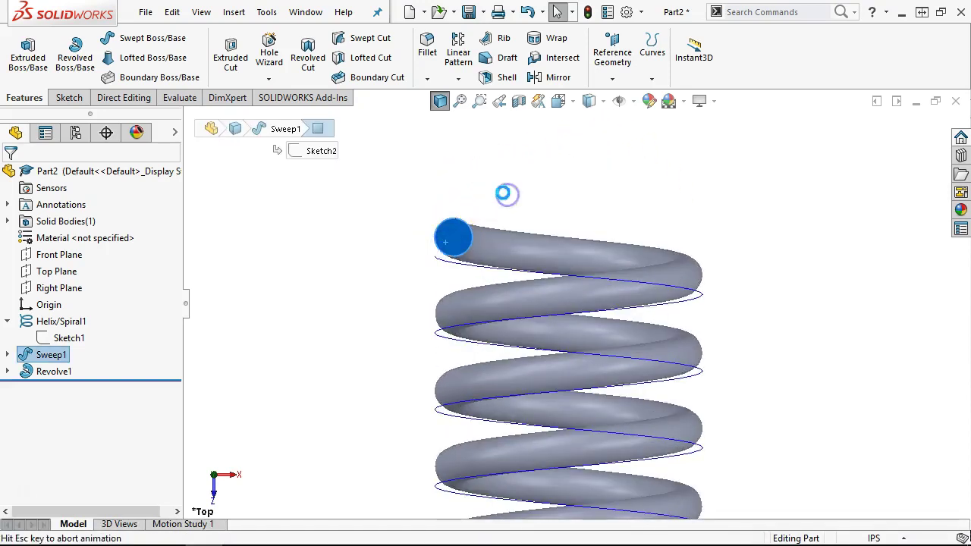
pyautogui.click(258, 53)
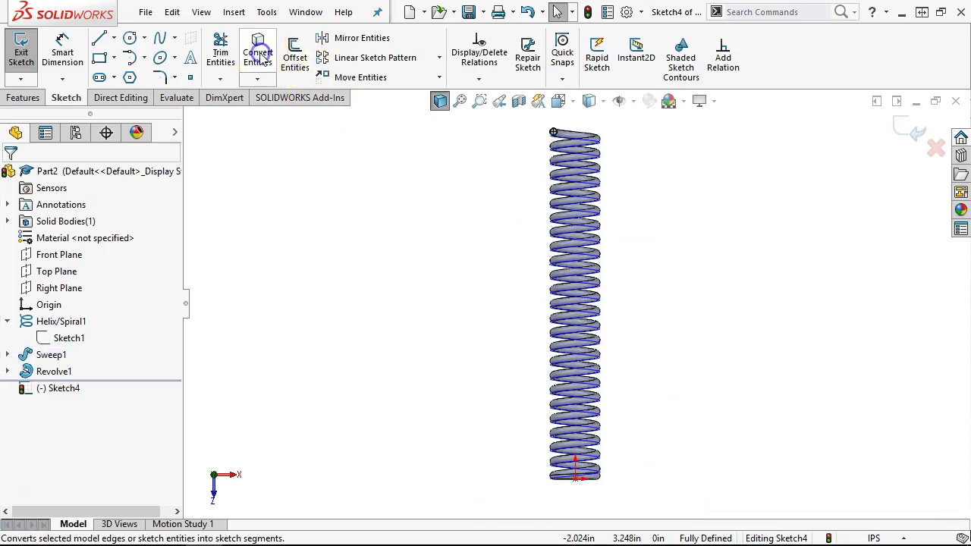
pyautogui.click(114, 38)
pyautogui.click(121, 74)
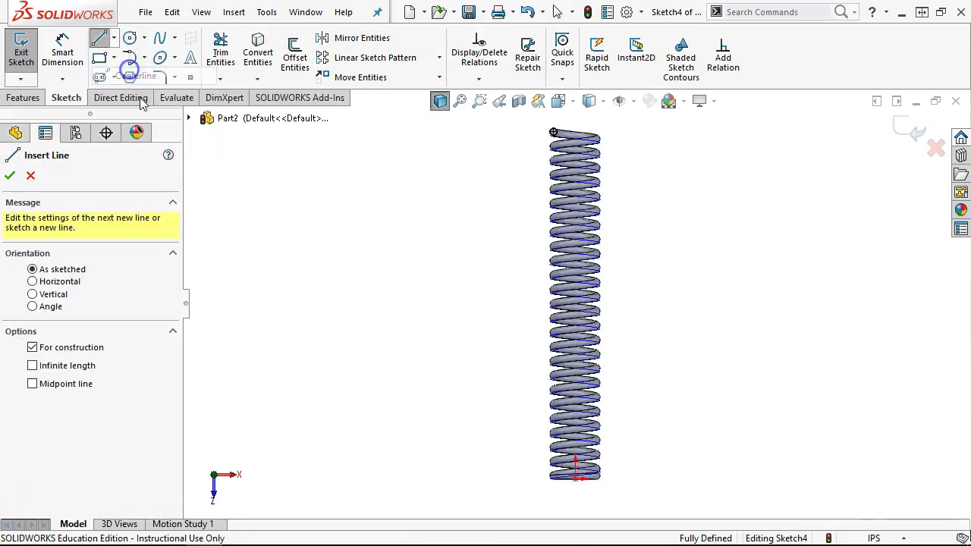
pyautogui.click(32, 365)
pyautogui.click(32, 294)
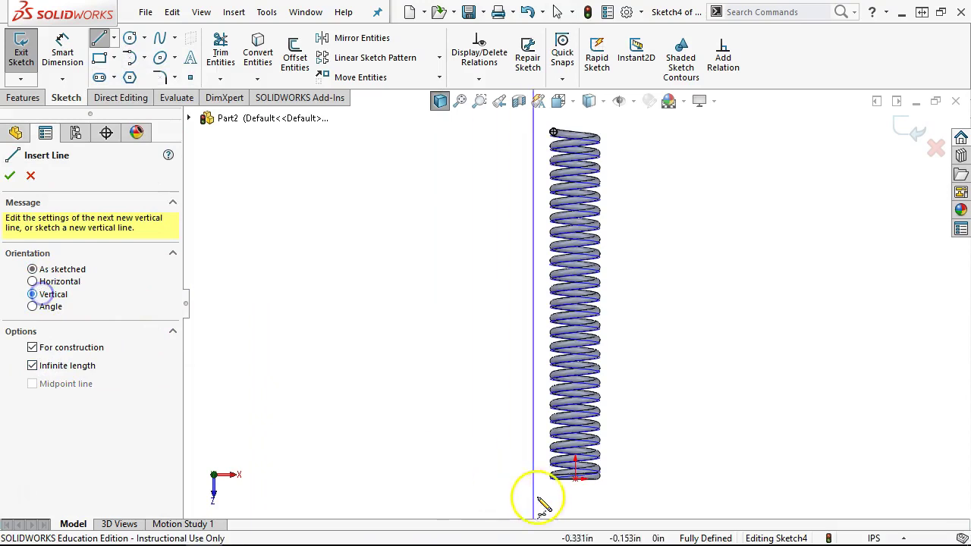
pyautogui.click(583, 489)
pyautogui.rightClick(685, 276)
pyautogui.click(717, 286)
# Revolve the profile 360° around the centerline to create Revolve2.
pyautogui.click(23, 97)
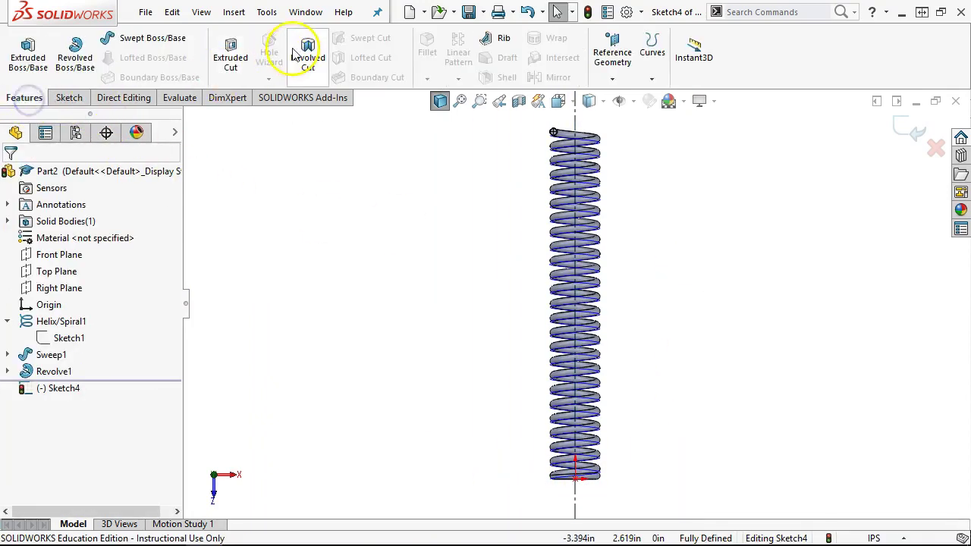
pyautogui.click(75, 51)
pyautogui.click(10, 175)
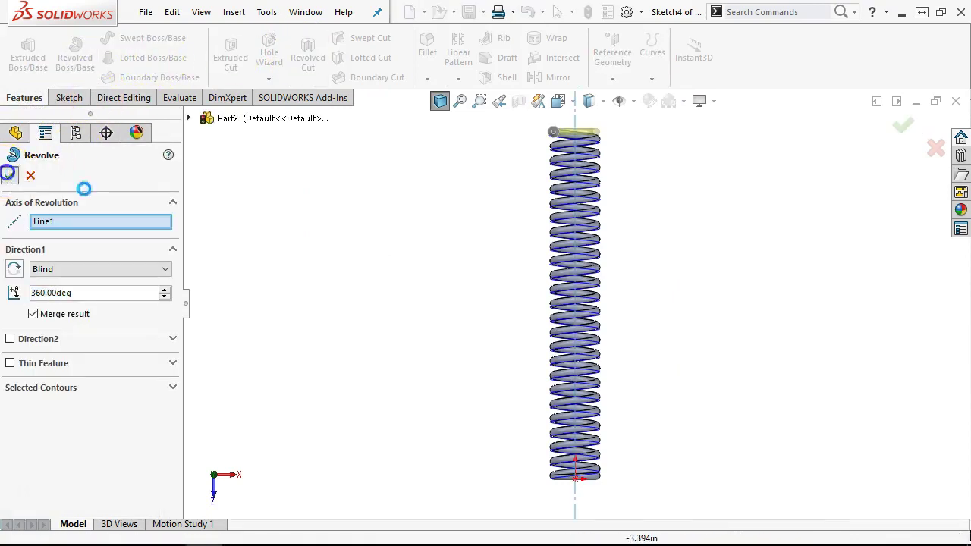
pyautogui.scroll(5, 639, 166)
pyautogui.moveTo(622, 147); pyautogui.dragTo(599, 222, button='middle')
pyautogui.scroll(-4, 465, 163)
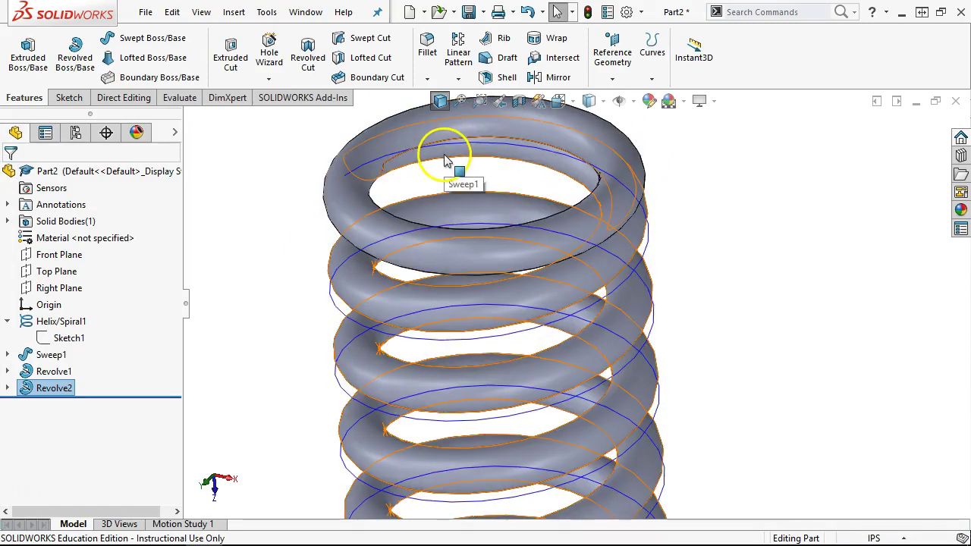
# Switch to the isometric view and hide Helix/Spiral1 from the feature tree.
pyautogui.click(842, 301)
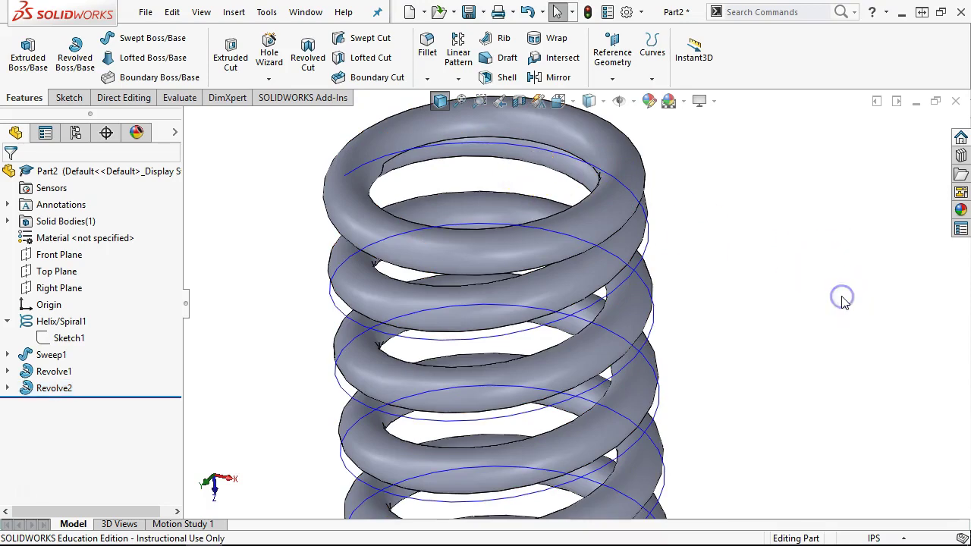
pyautogui.hotkey('ctrl', '1')
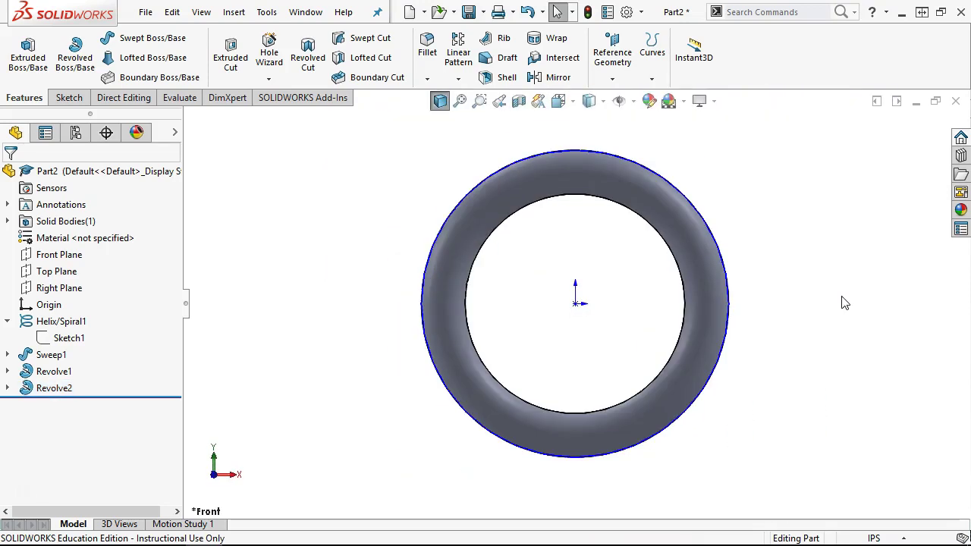
pyautogui.hotkey('ctrl', '7')
pyautogui.click(66, 323)
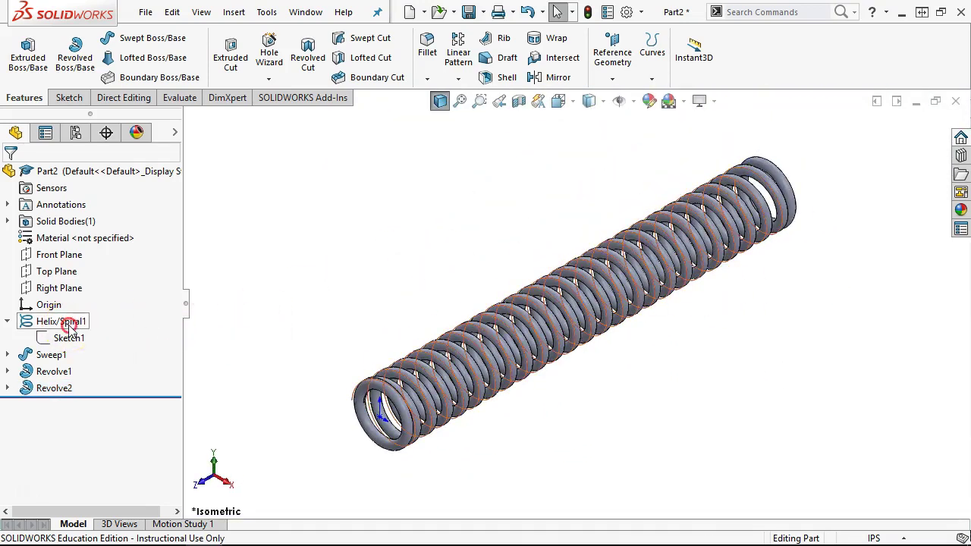
pyautogui.rightClick(67, 323)
pyautogui.click(83, 241)
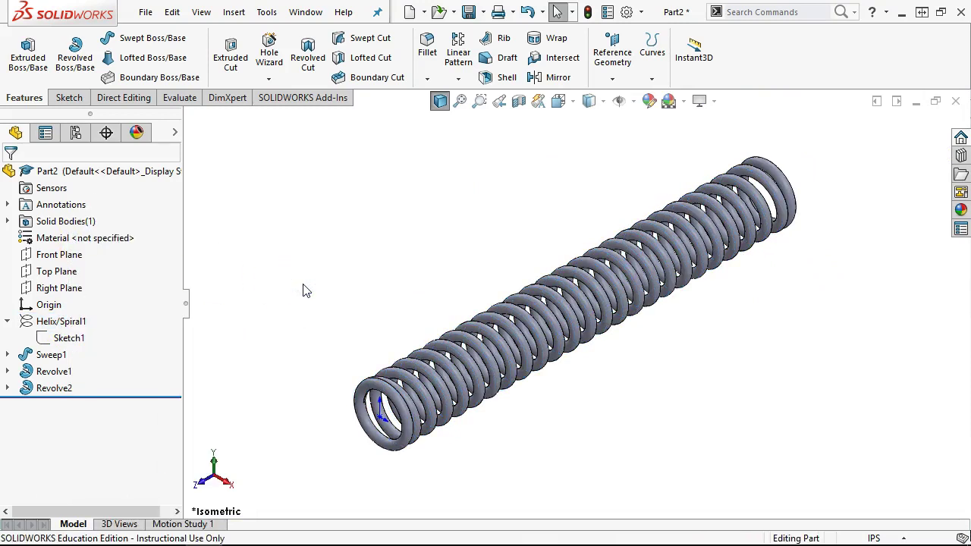
pyautogui.click(321, 301)
# Save the part in the CRF folder under the file name 'Springs'.
pyautogui.click(469, 11)
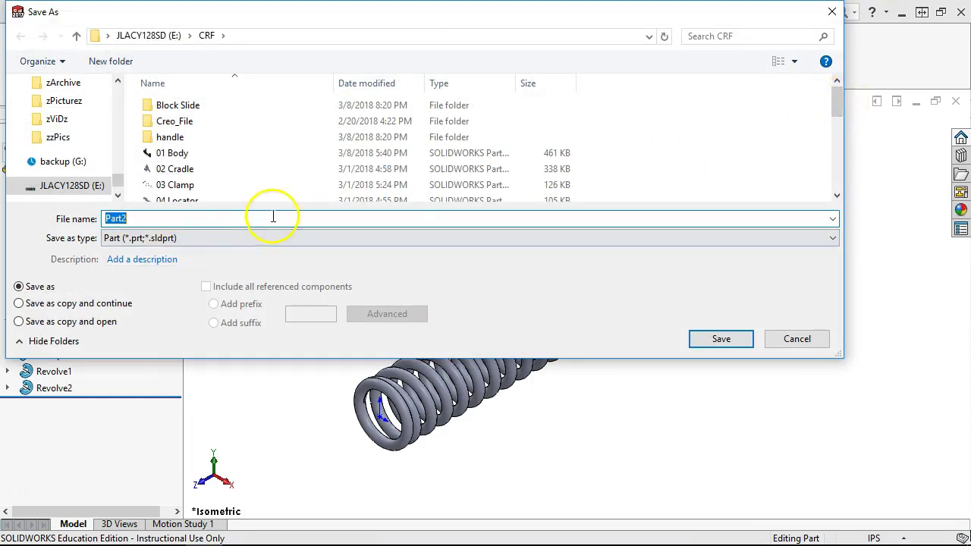
pyautogui.write('Springs')
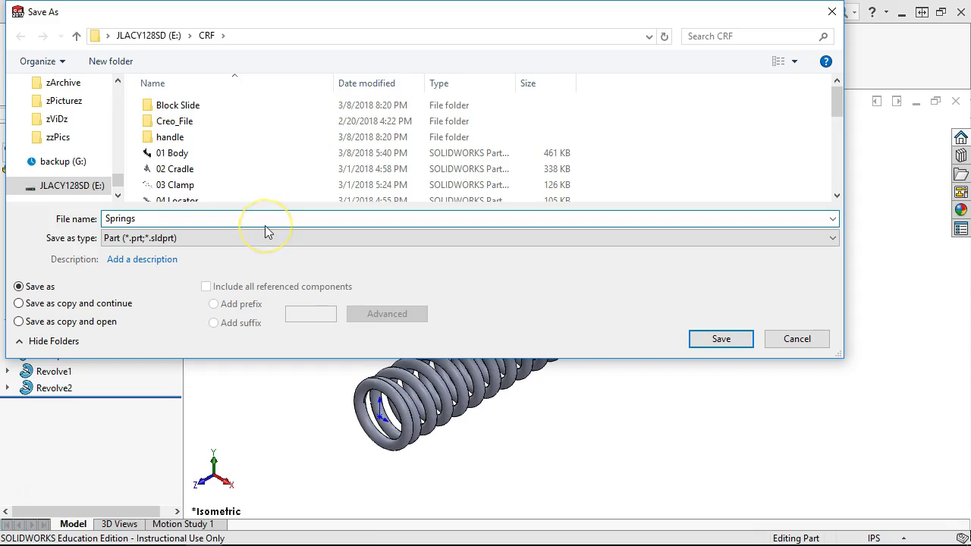
pyautogui.click(695, 341)
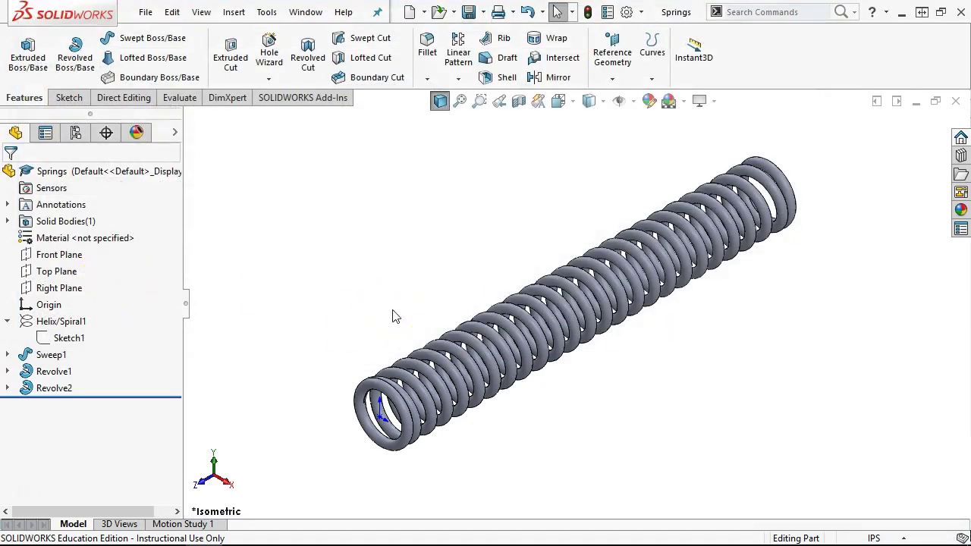
# Bring the Connecting Rod Fixture PDF into view and scroll to page 3.
pyautogui.moveTo(969, 53)
pyautogui.mouseDown()
pyautogui.moveTo(490, 7)
pyautogui.moveTo(489, 22)
pyautogui.mouseUp()
pyautogui.click(599, 336)
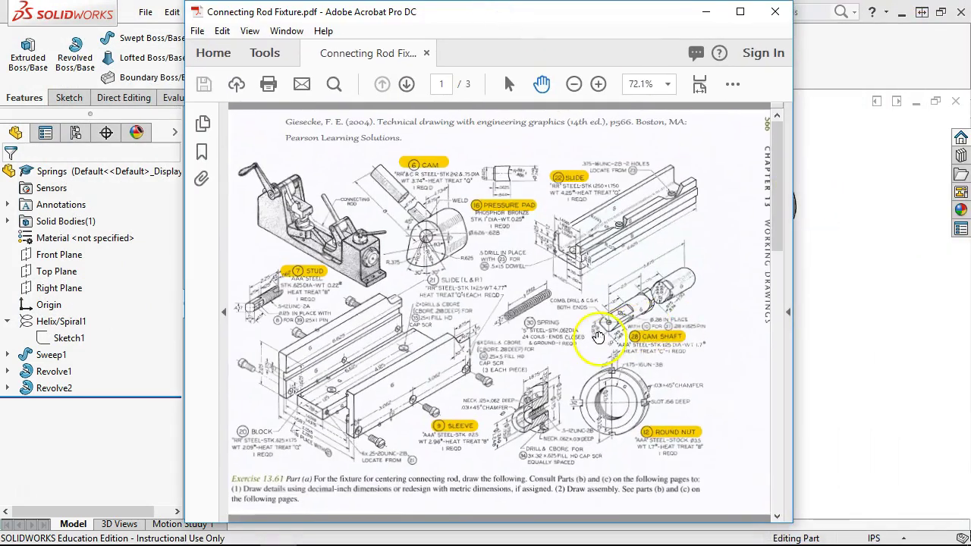
pyautogui.click(529, 313)
pyautogui.scroll(-10, 528, 313)
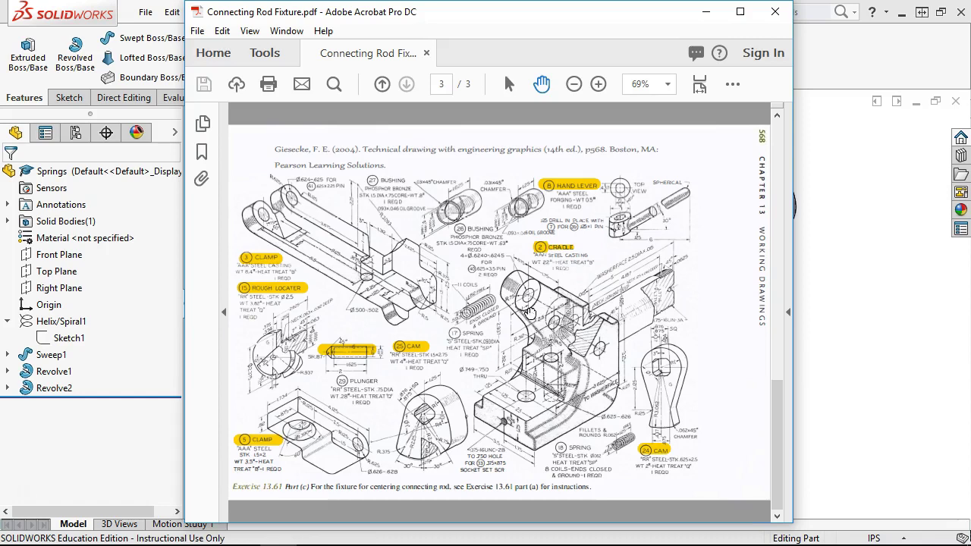
pyautogui.moveTo(528, 313)
pyautogui.mouseDown()
pyautogui.moveTo(520, 336)
pyautogui.moveTo(459, 344)
pyautogui.mouseUp()
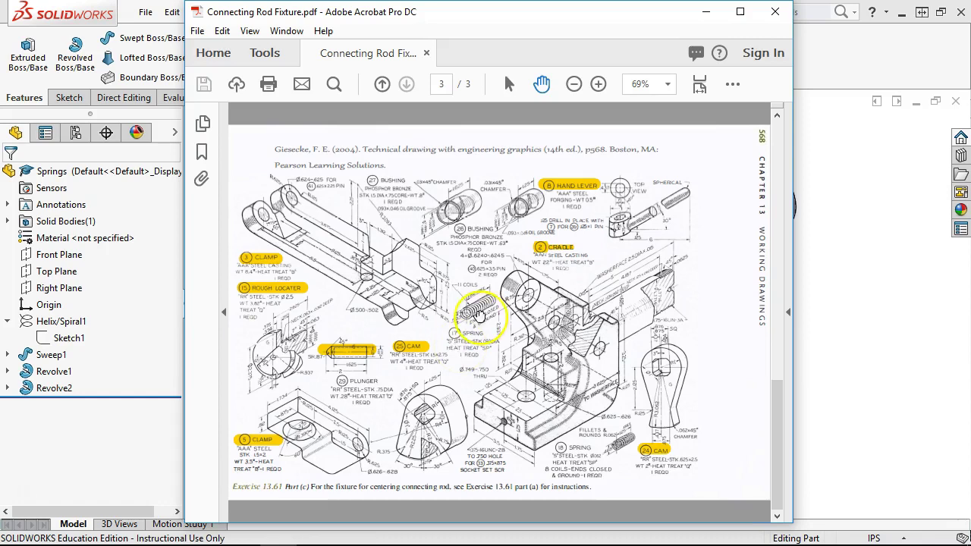
# Zoom the page to 125% and pan to the cradle and spring 18 detail.
pyautogui.click(599, 84)
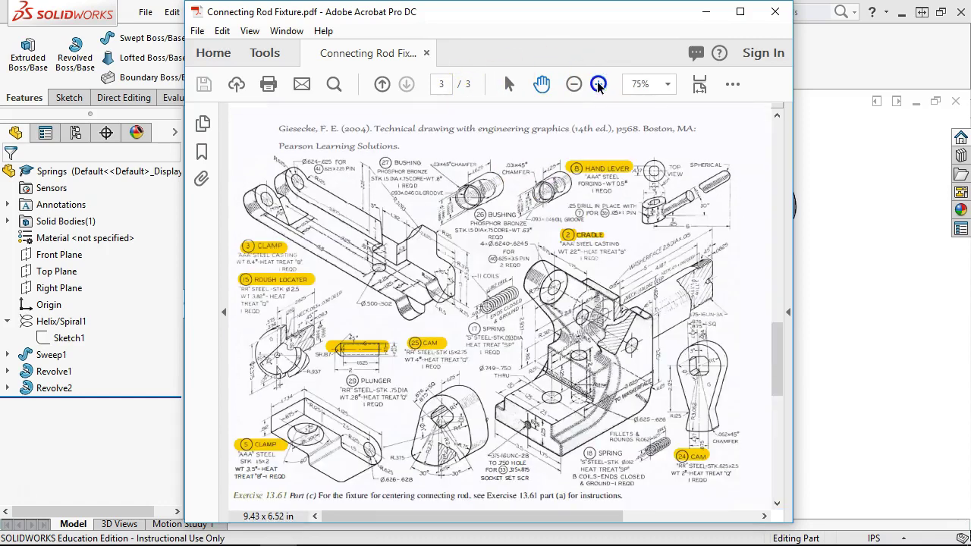
pyautogui.click(598, 84)
pyautogui.click(599, 85)
pyautogui.moveTo(543, 327); pyautogui.dragTo(536, 322)
pyautogui.click(561, 382)
pyautogui.moveTo(561, 381)
pyautogui.mouseDown()
pyautogui.moveTo(424, 228)
pyautogui.moveTo(390, 208)
pyautogui.mouseUp()
pyautogui.click(451, 264)
pyautogui.click(500, 398)
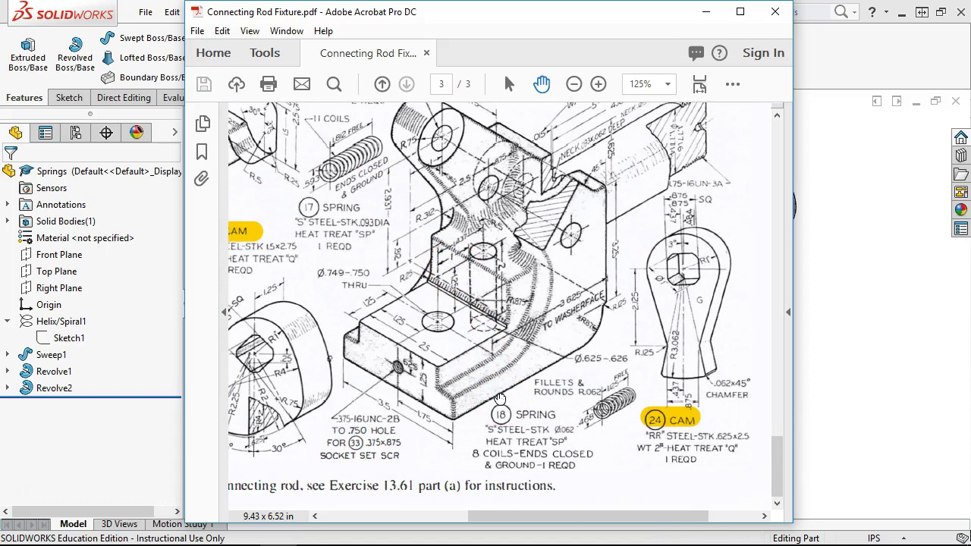
pyautogui.click(648, 410)
pyautogui.click(574, 420)
# Move the PDF window off to the right and select the spring body in SOLIDWORKS.
pyautogui.click(500, 79)
pyautogui.moveTo(481, 11); pyautogui.dragTo(970, 15)
pyautogui.click(532, 347)
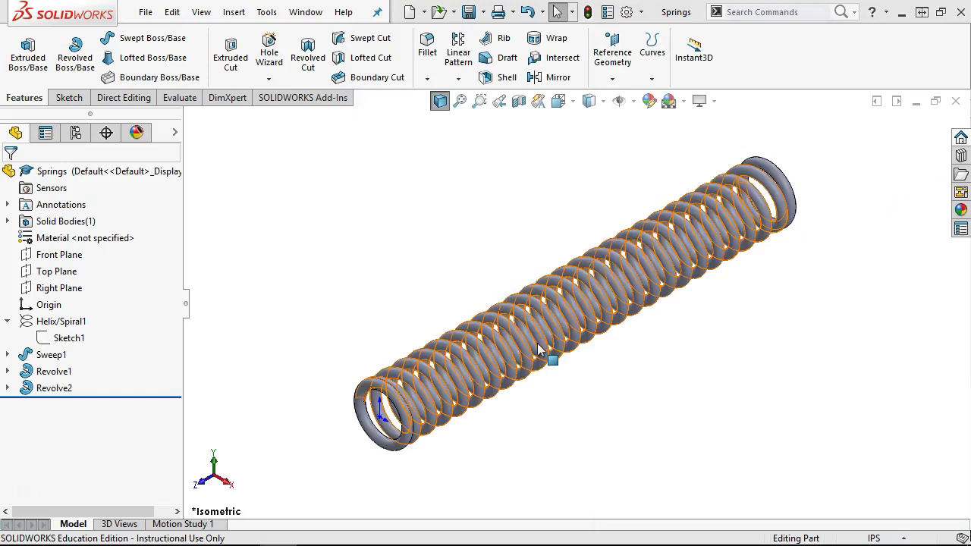
pyautogui.click(307, 260)
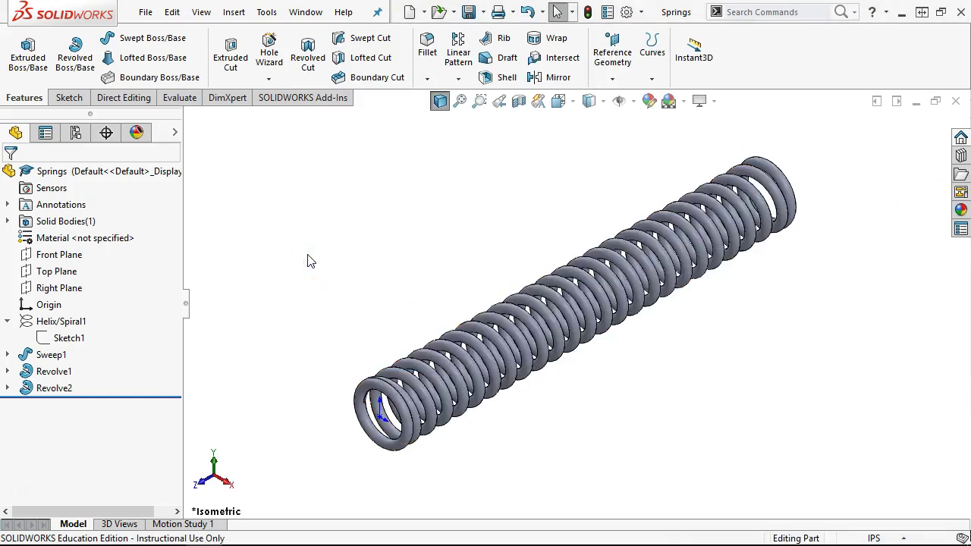
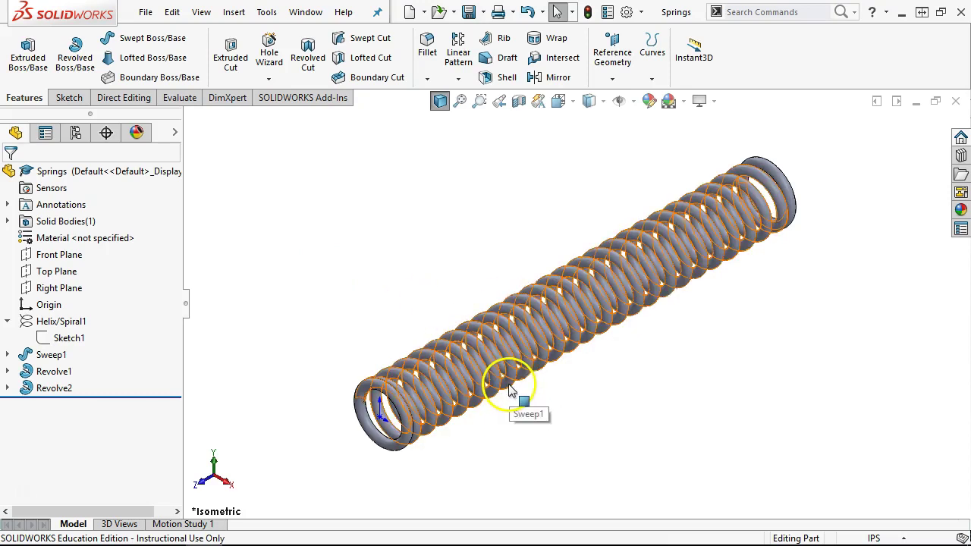
# Rename the spring's 0.437 diameter dimension to OD.
pyautogui.click(49, 337)
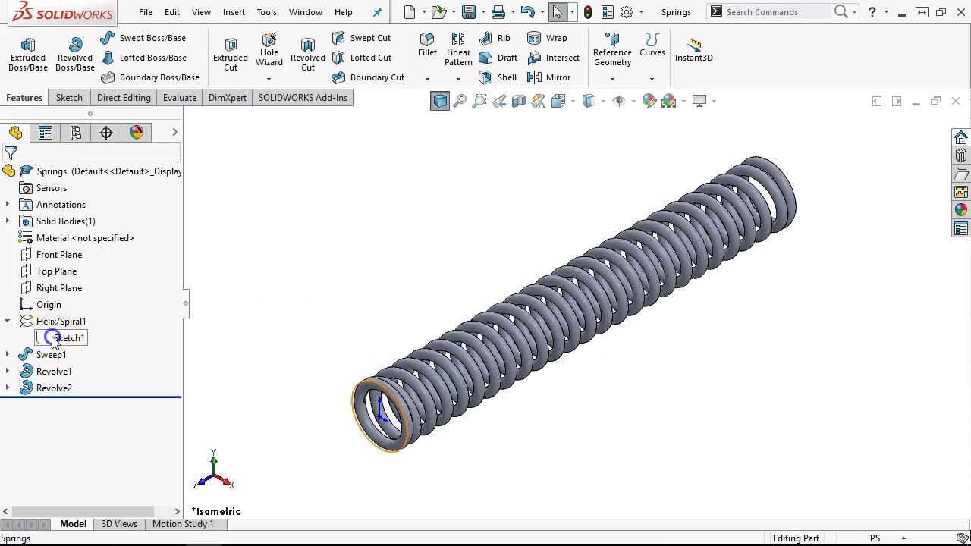
pyautogui.click(275, 287)
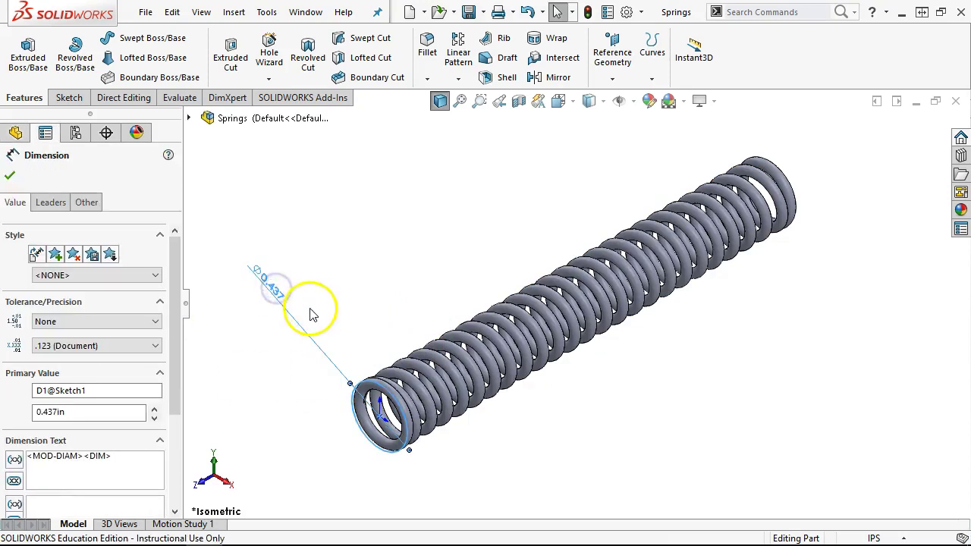
pyautogui.doubleClick(53, 392)
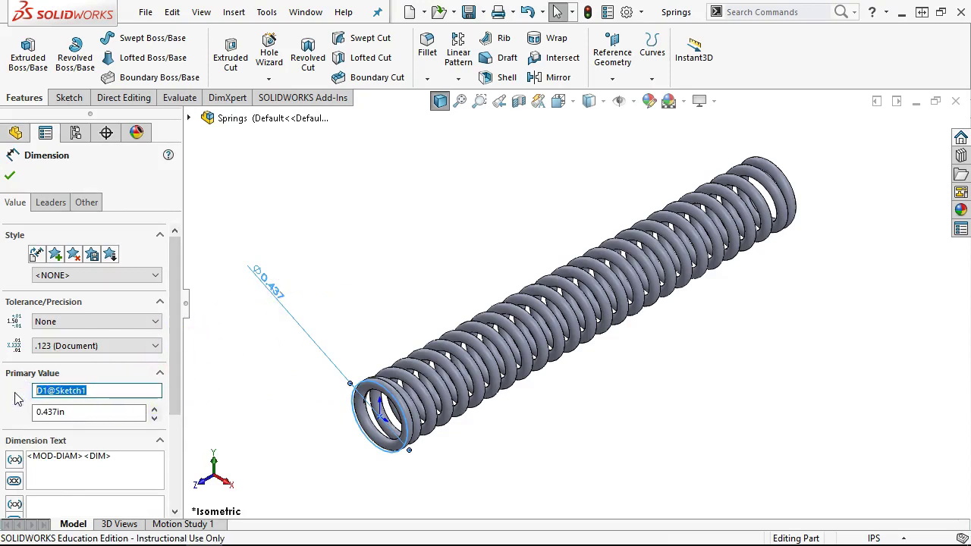
pyautogui.write('OD')
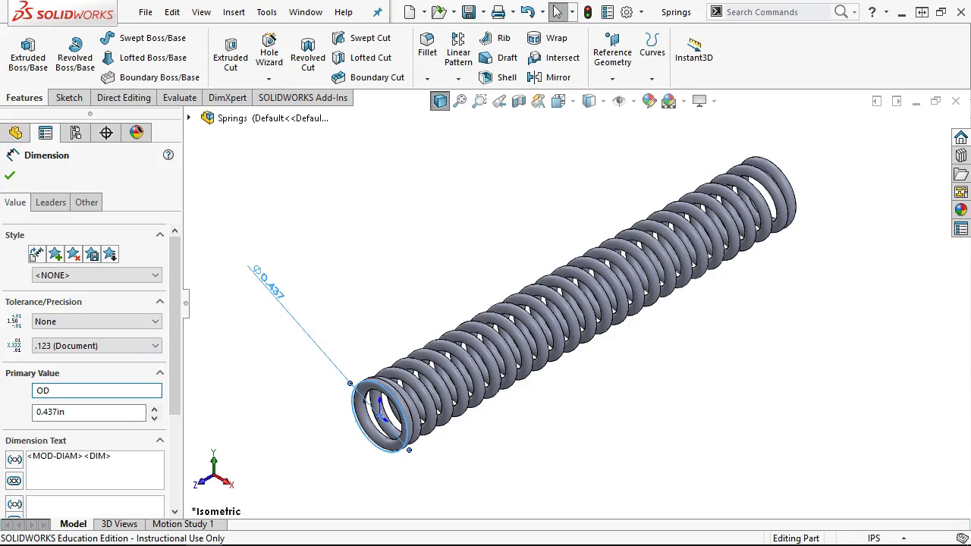
pyautogui.press('Tab')
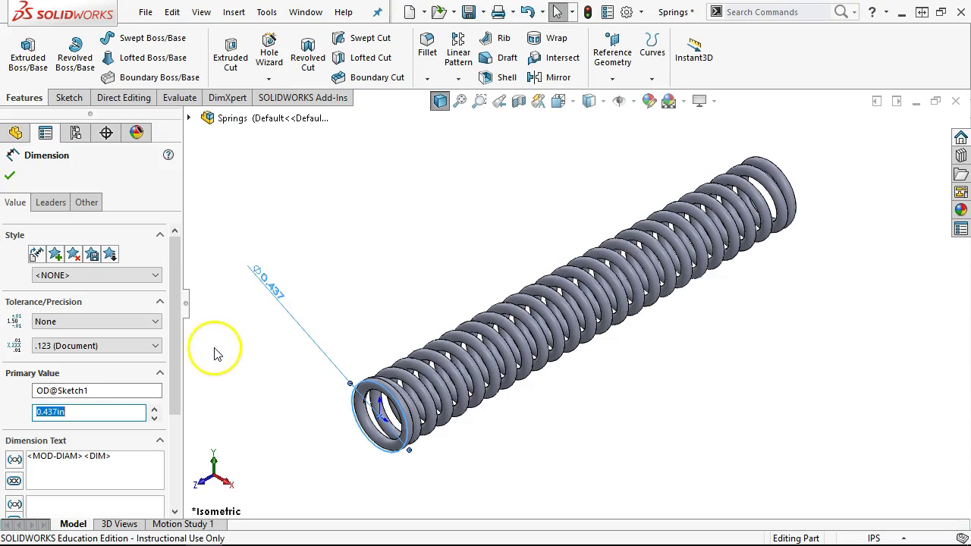
pyautogui.click(10, 176)
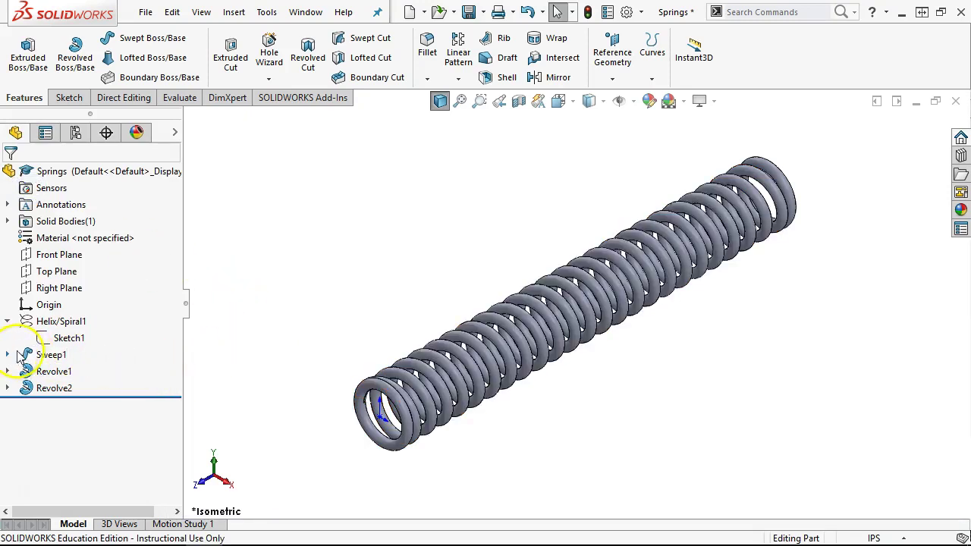
# Rename the 3.000 helix length dimension to Length.
pyautogui.doubleClick(72, 326)
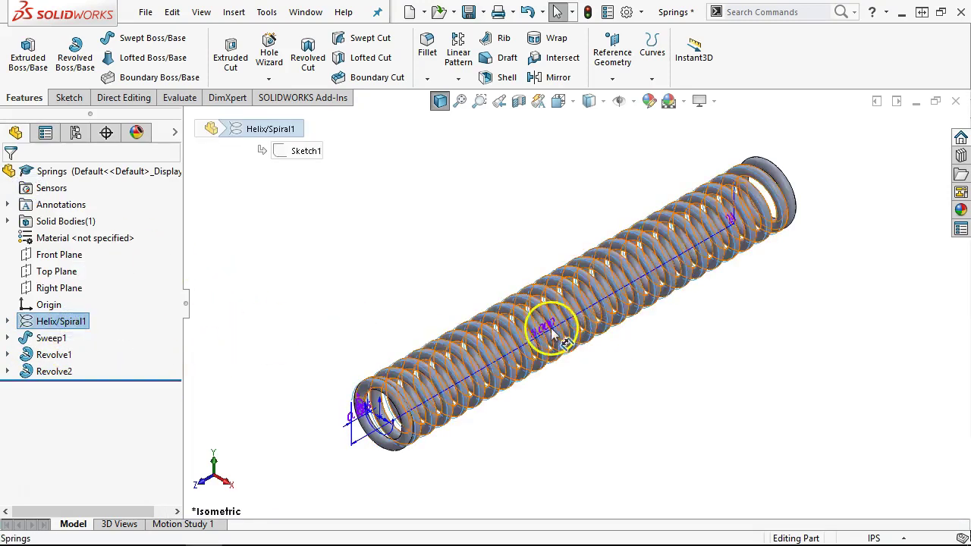
pyautogui.doubleClick(578, 386)
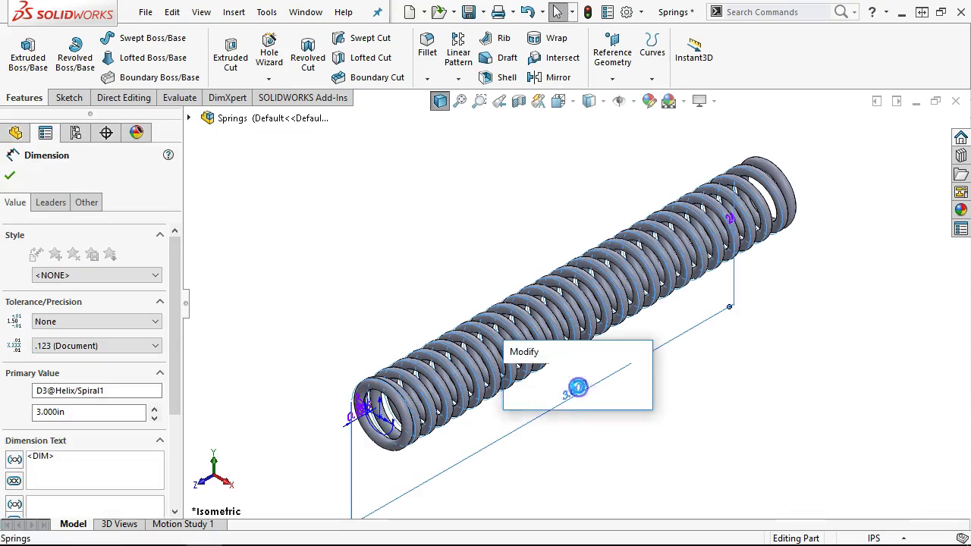
pyautogui.click(589, 408)
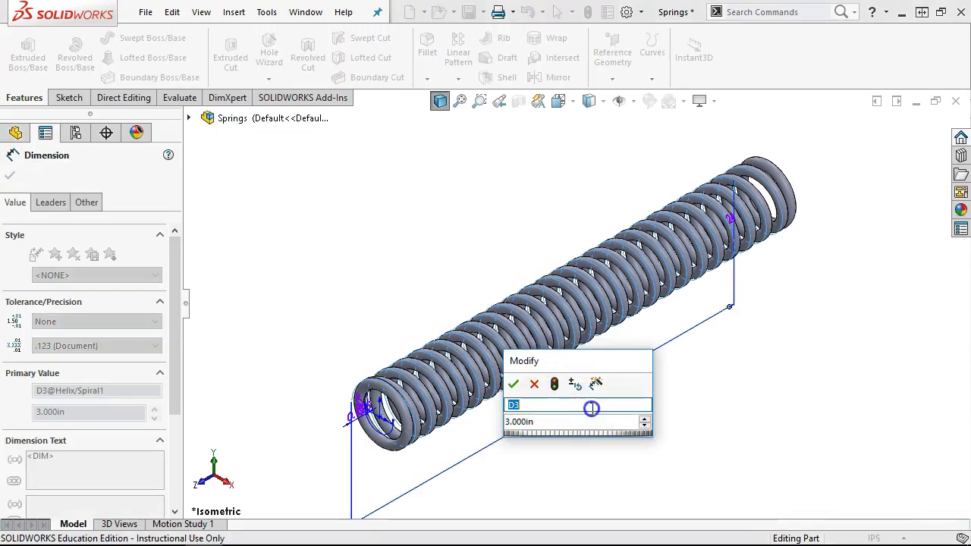
pyautogui.write('Leng')
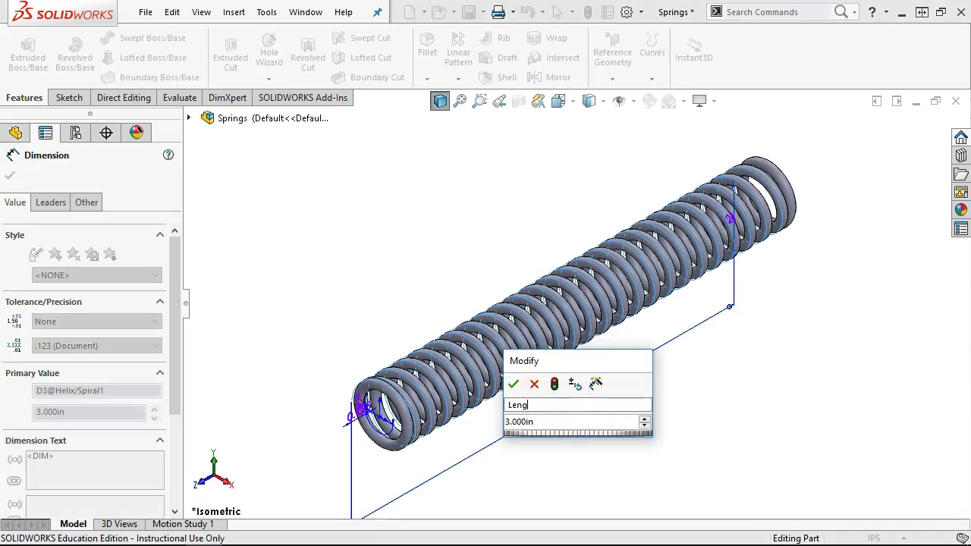
pyautogui.write('th')
pyautogui.press('Tab')
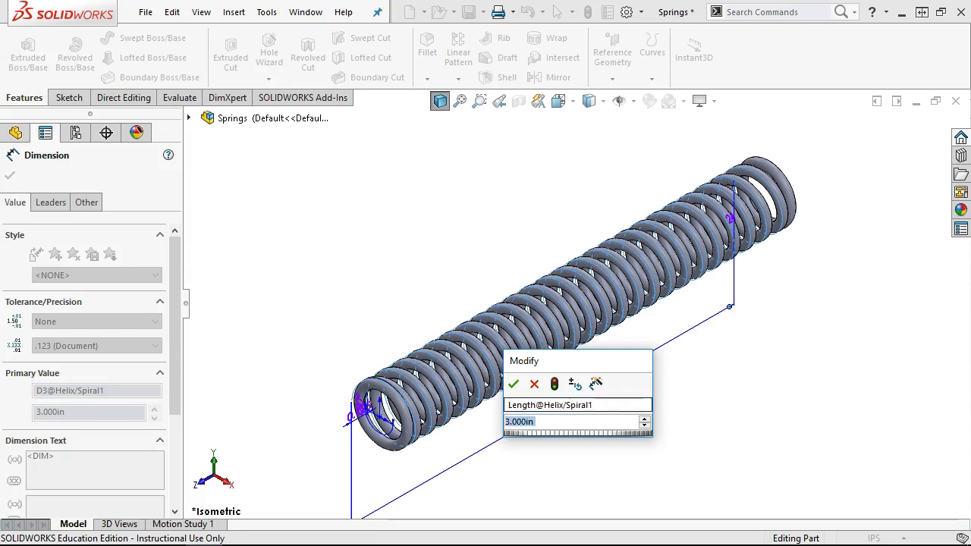
pyautogui.click(513, 384)
# Rename the helix's 24 revolutions dimension from D5@Helix/Spiral1 to Coils.
pyautogui.click(357, 407)
pyautogui.click(339, 371)
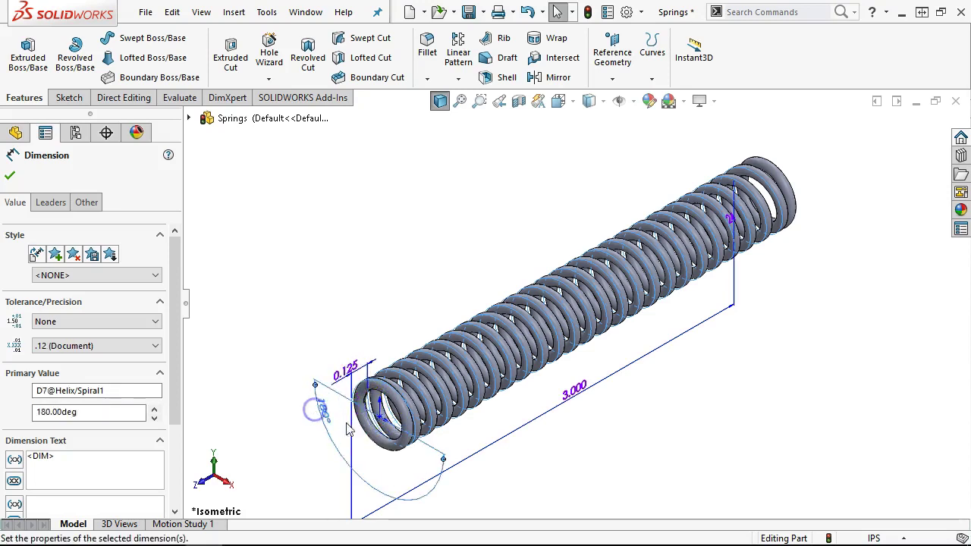
pyautogui.moveTo(730, 216); pyautogui.dragTo(787, 272)
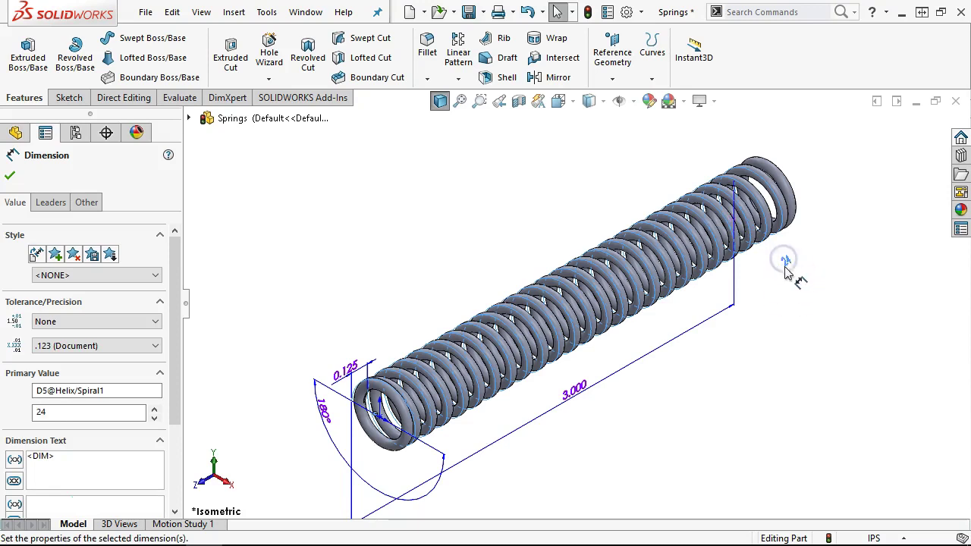
pyautogui.click(68, 393)
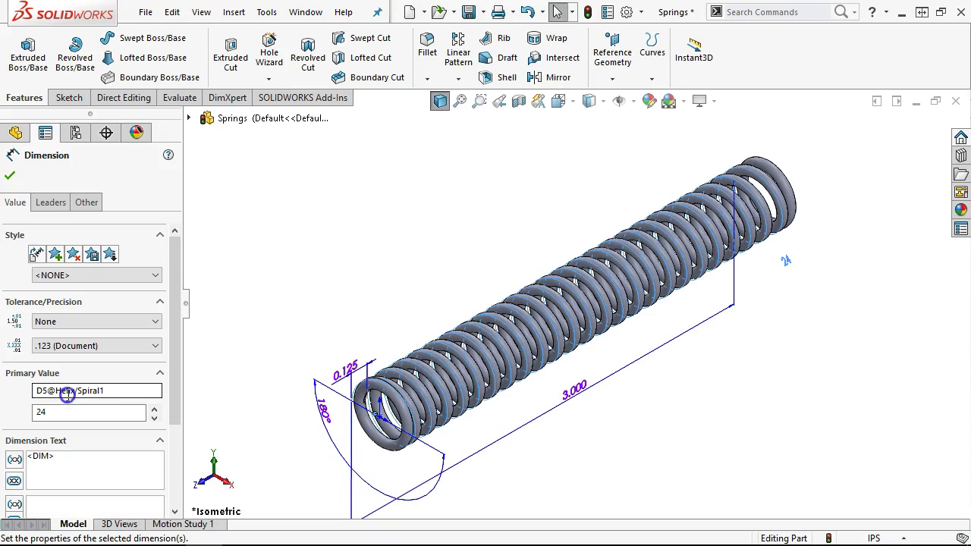
pyautogui.moveTo(113, 390); pyautogui.dragTo(19, 388)
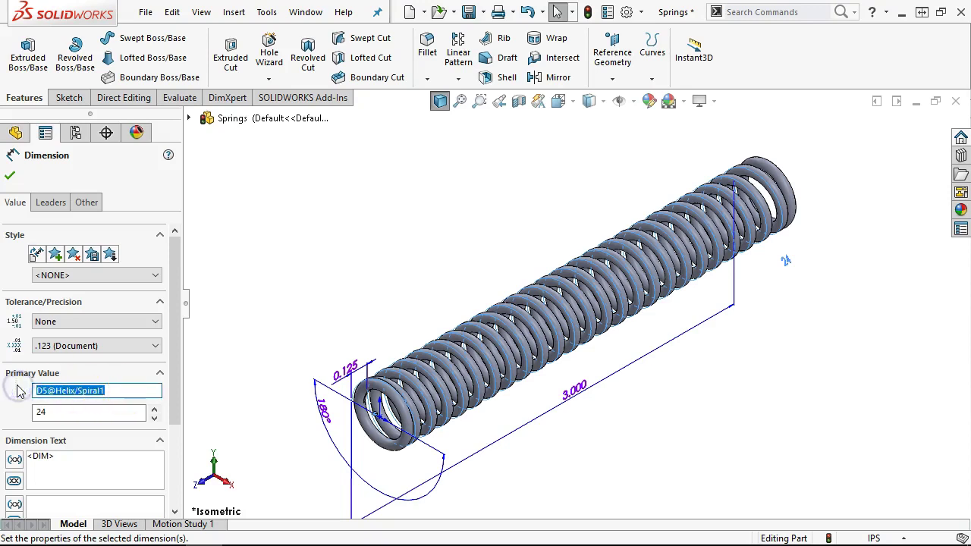
pyautogui.write('Coi')
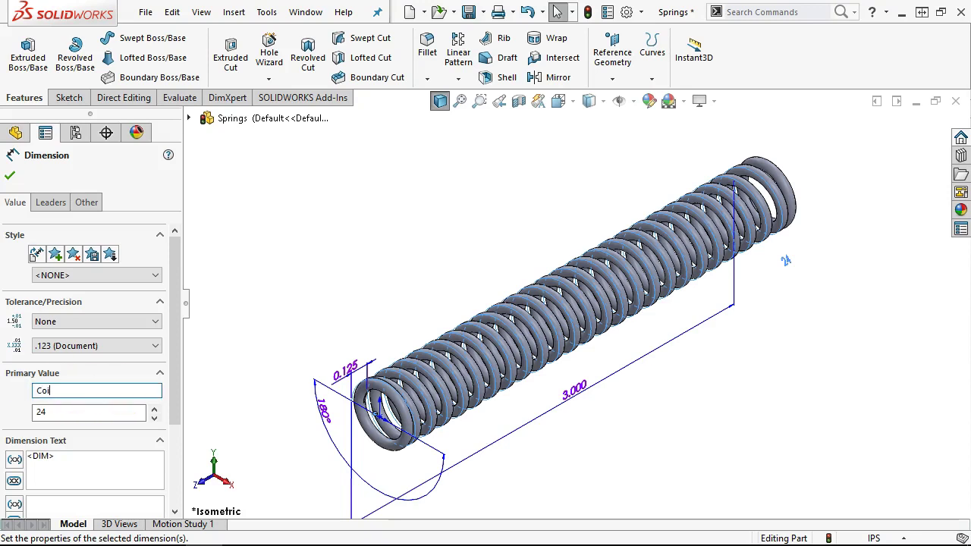
pyautogui.write('ls')
pyautogui.press('Tab')
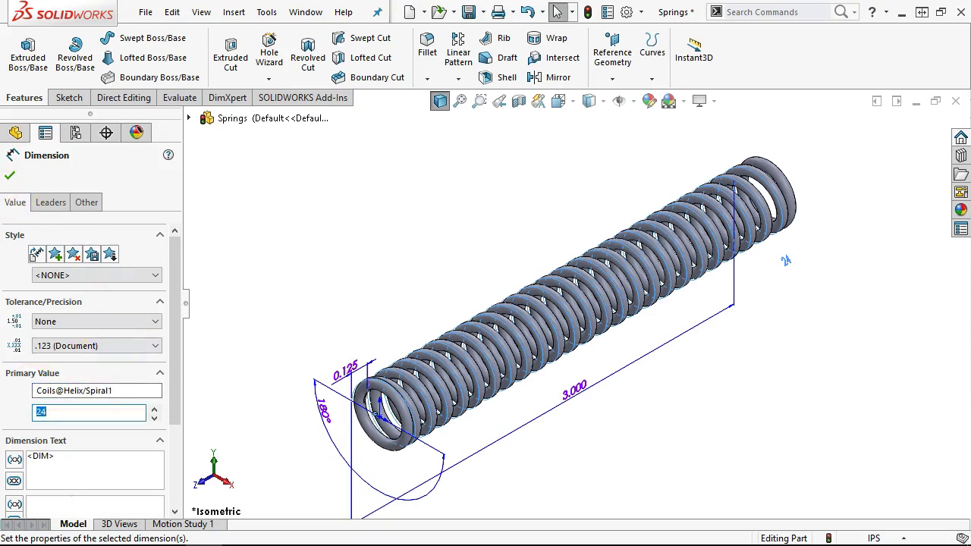
pyautogui.click(10, 175)
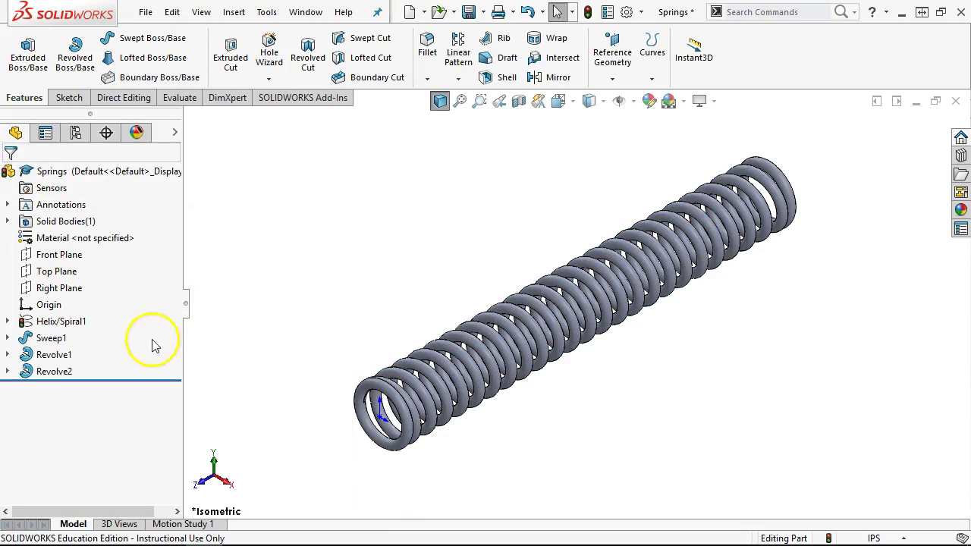
# Rename Sketch2's Ø0.062 wire-diameter dimension from D1@Sketch2 to Dia.
pyautogui.moveTo(66, 365)
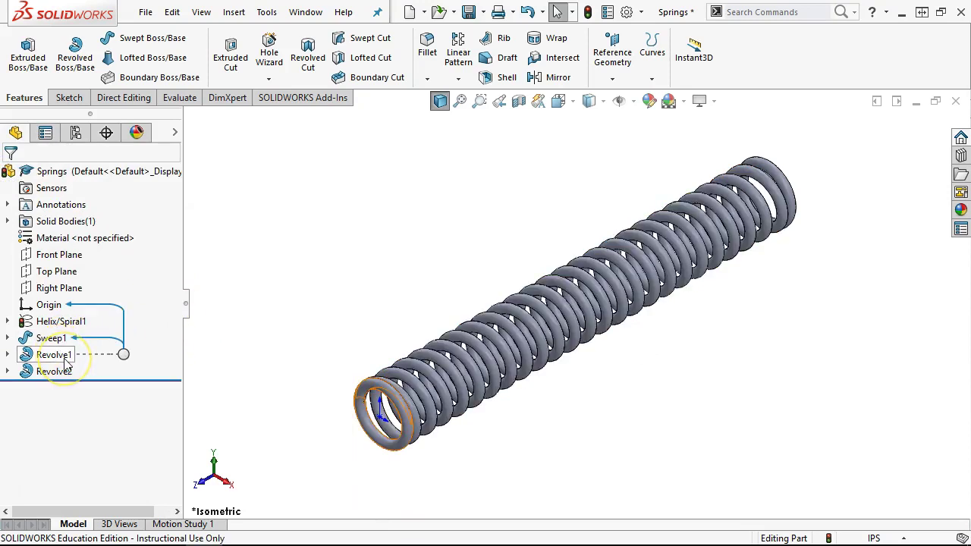
pyautogui.click(62, 345)
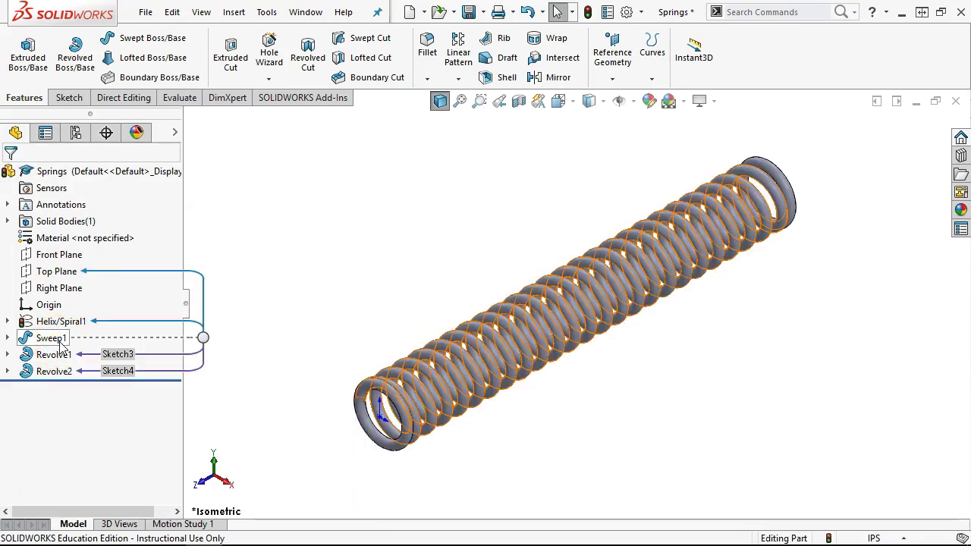
pyautogui.click(7, 338)
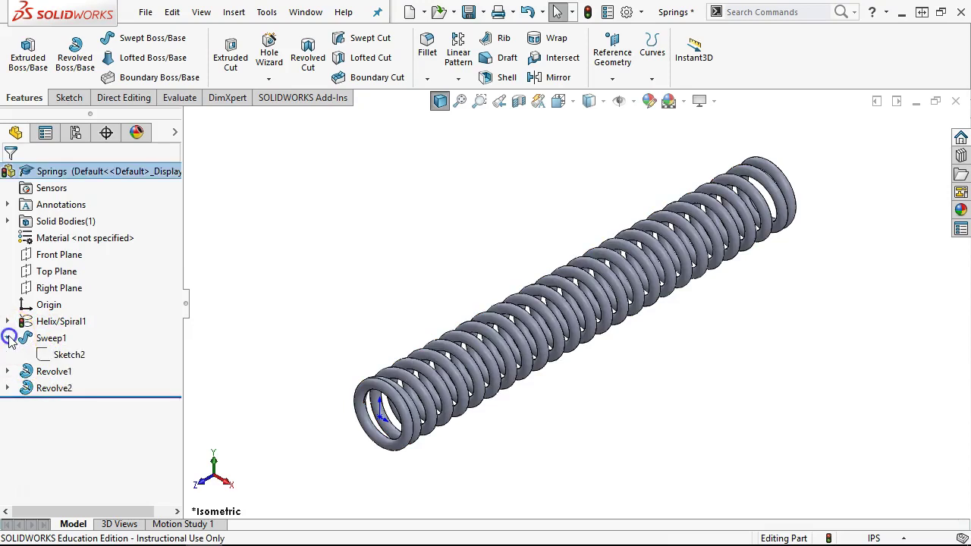
pyautogui.click(69, 354)
pyautogui.click(360, 420)
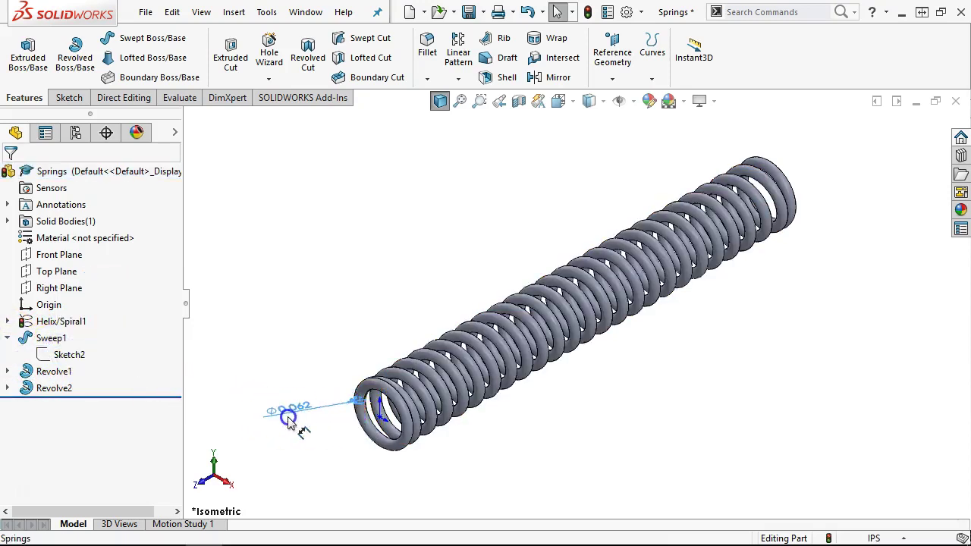
pyautogui.click(292, 411)
pyautogui.moveTo(148, 394); pyautogui.dragTo(9, 396)
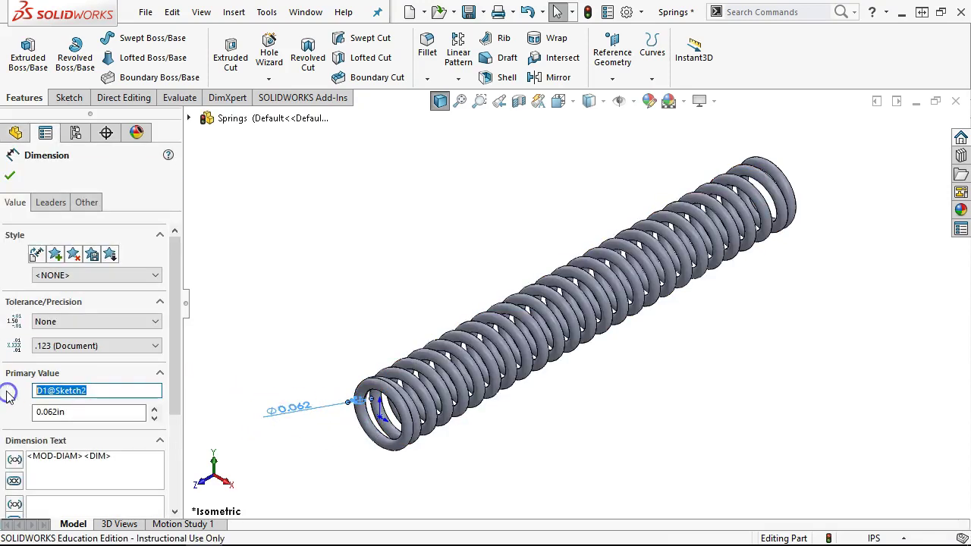
pyautogui.write('Dia')
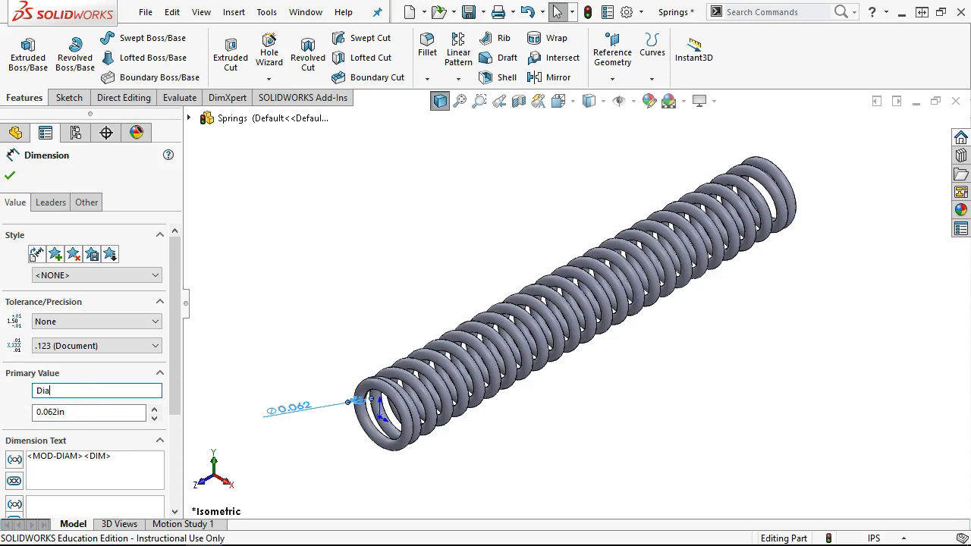
pyautogui.click(9, 175)
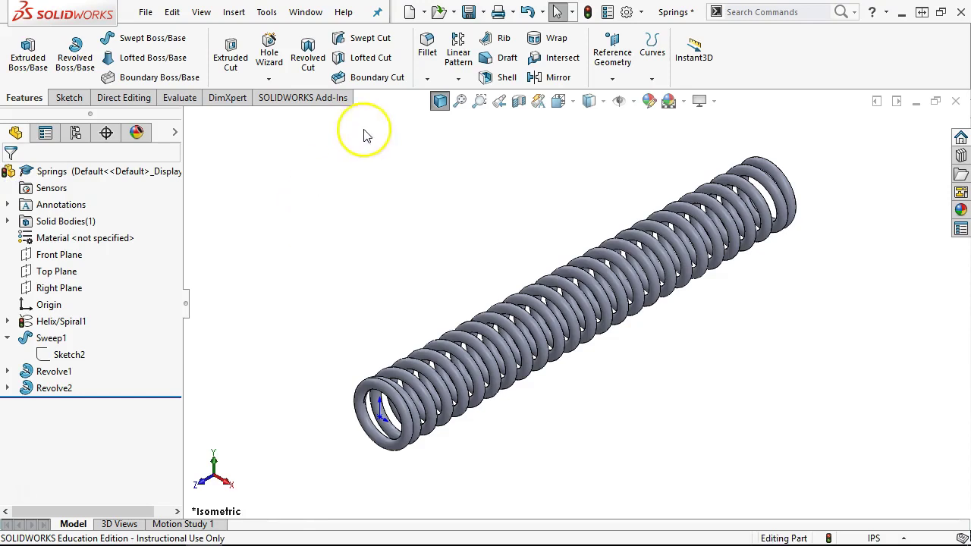
# Open the Tools menu.
pyautogui.click(235, 12)
pyautogui.click(236, 12)
pyautogui.click(266, 12)
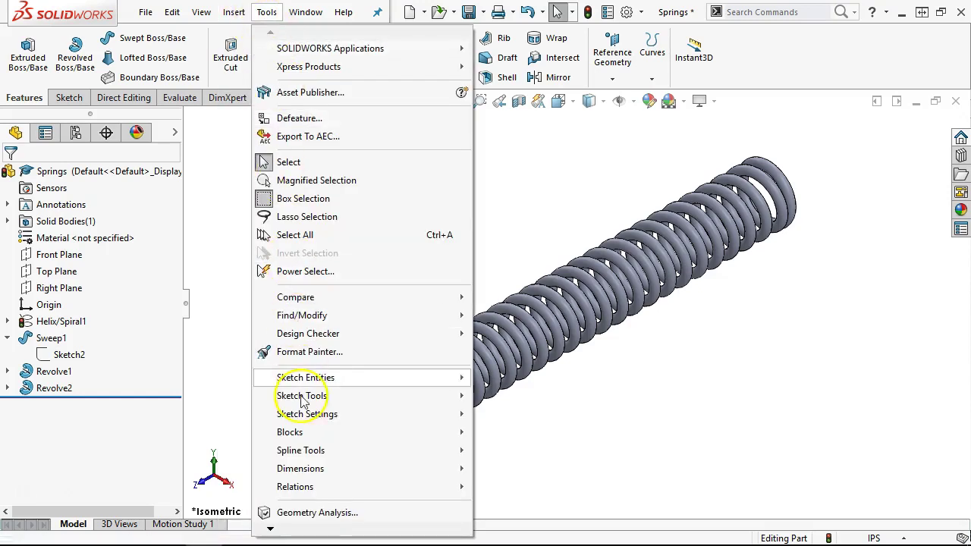
# Review OD, Coils, Length and Dia in the Equations, Global Variables, and Dimensions dialog, then close it.
pyautogui.moveTo(270, 527)
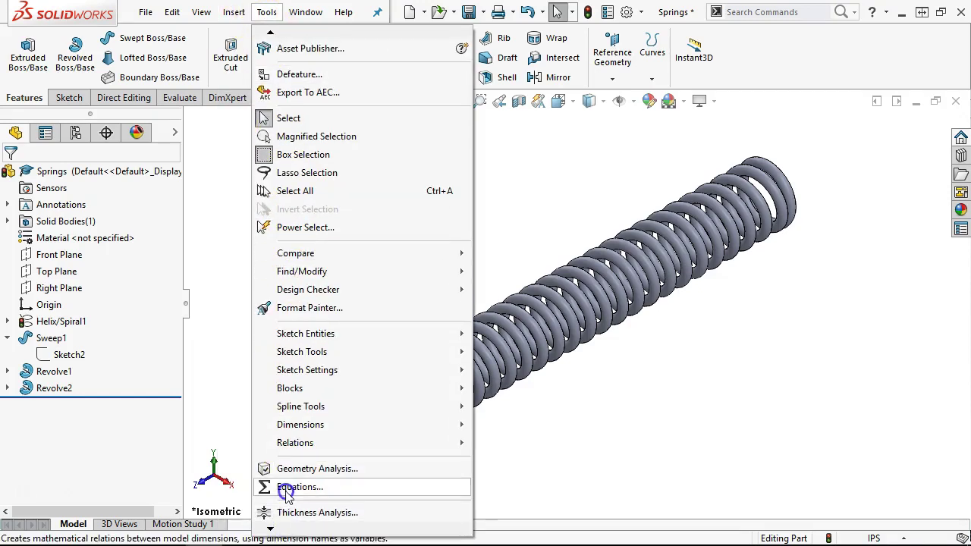
pyautogui.click(282, 487)
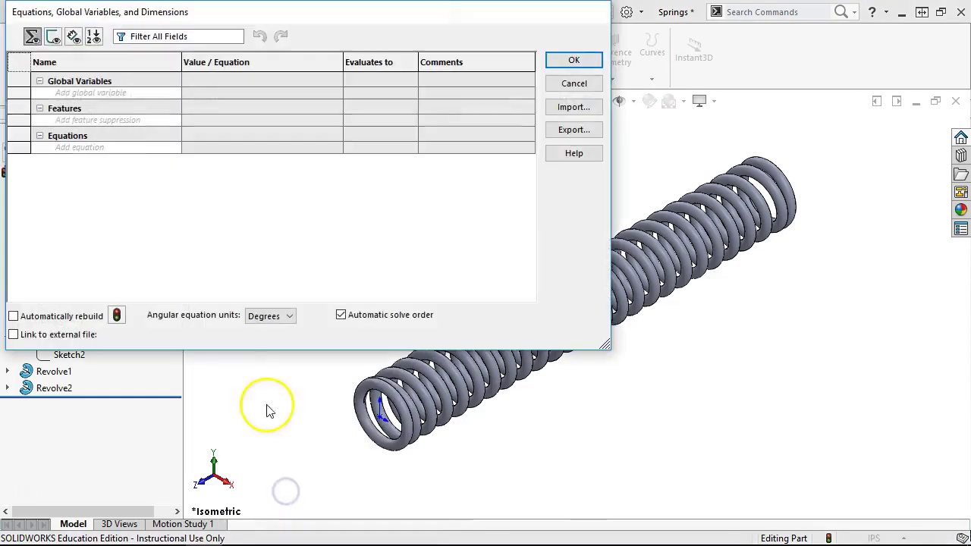
pyautogui.click(72, 36)
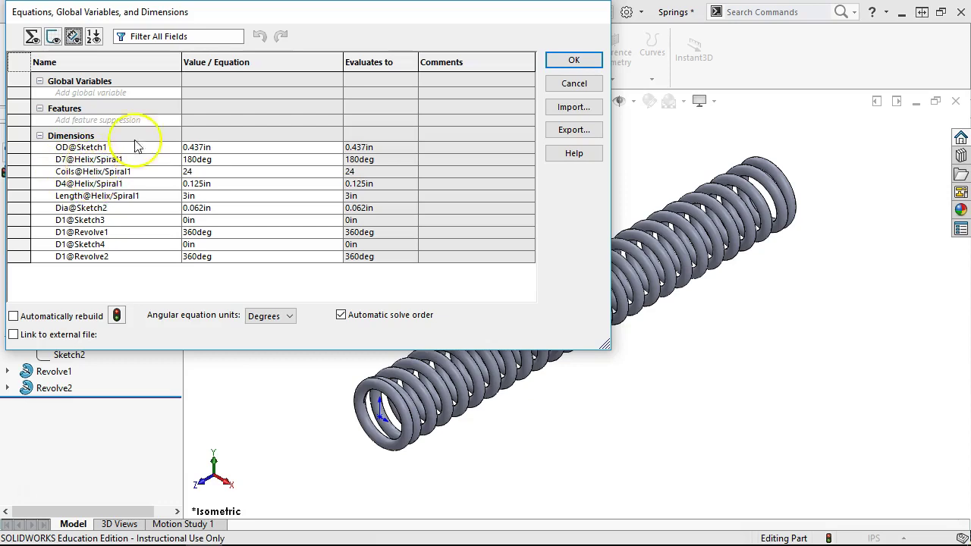
pyautogui.click(561, 61)
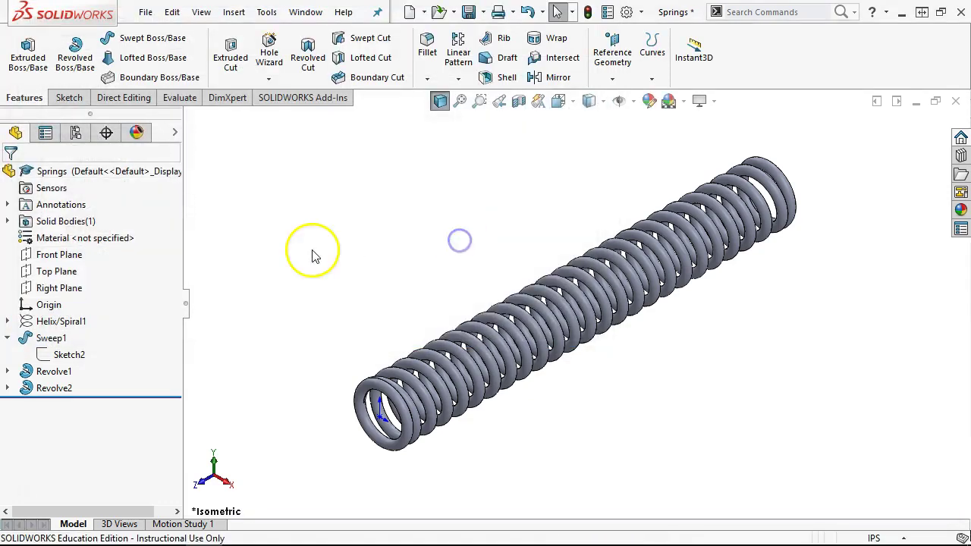
# In the ConfigurationManager, rename the Default configuration to 03 Spring.
pyautogui.click(75, 133)
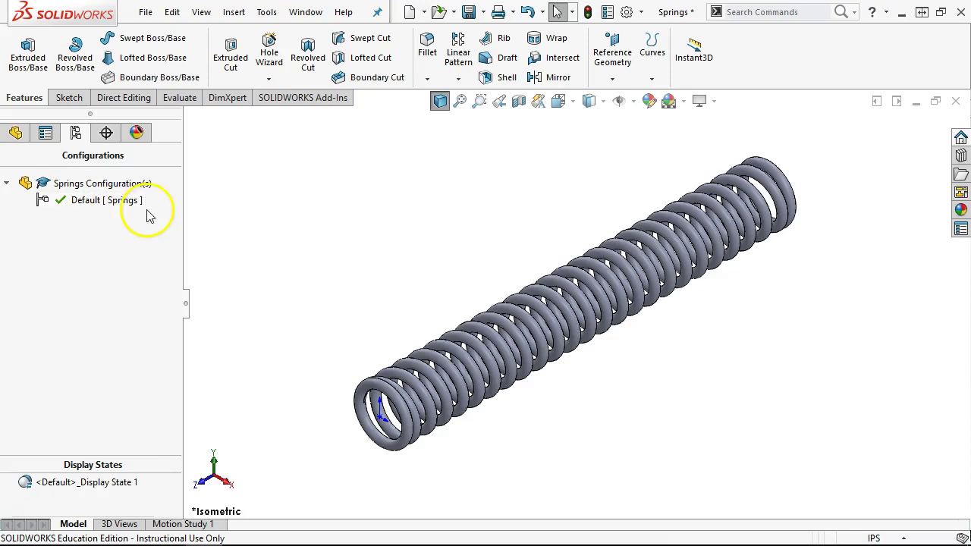
pyautogui.click(89, 201)
pyautogui.click(89, 199)
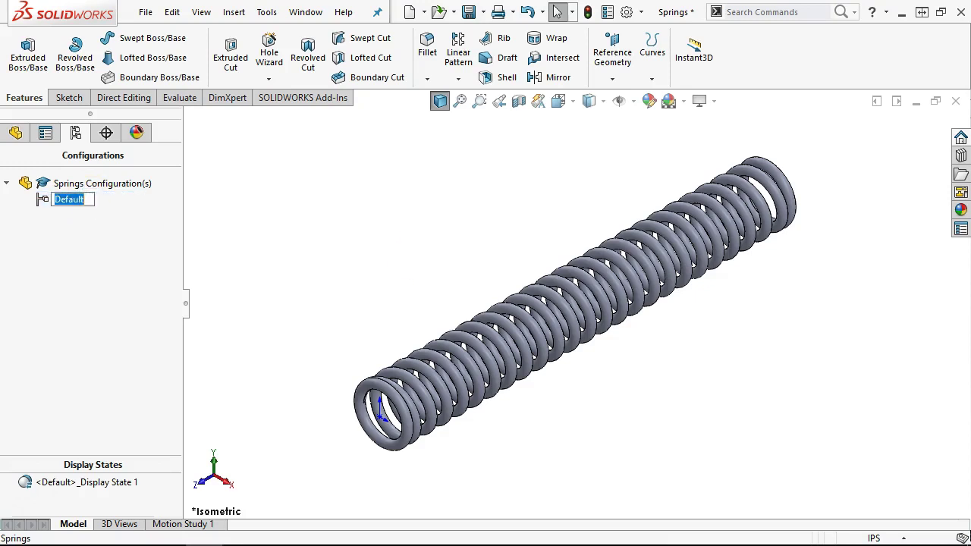
pyautogui.press('Escape')
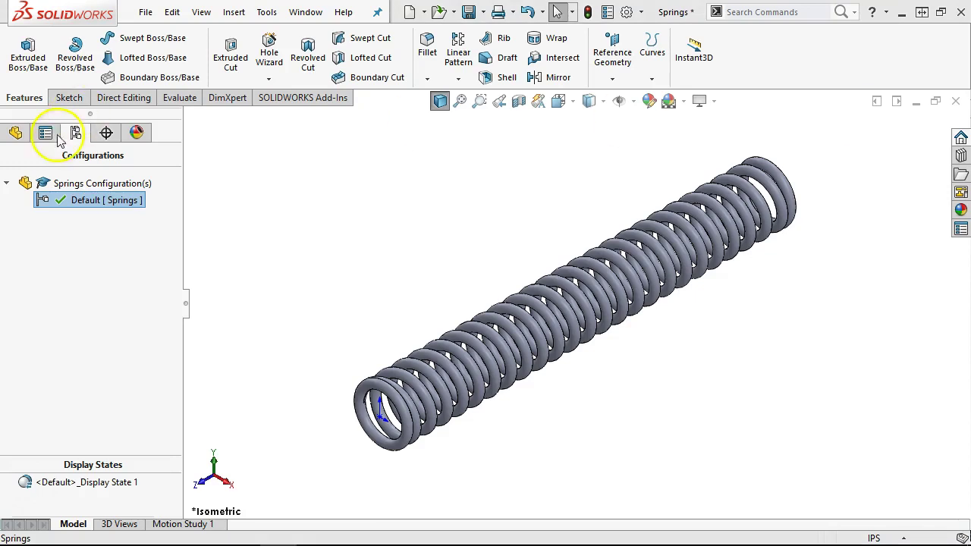
pyautogui.doubleClick(75, 203)
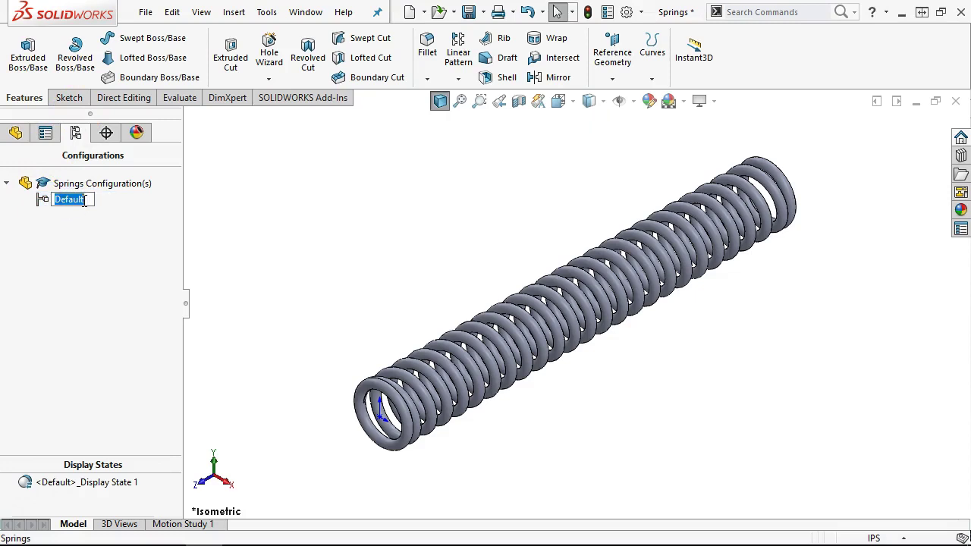
pyautogui.write('03 Spring')
pyautogui.press('Return')
# Correct the configuration name from 03 Spring to 30 Spring.
pyautogui.click(76, 203)
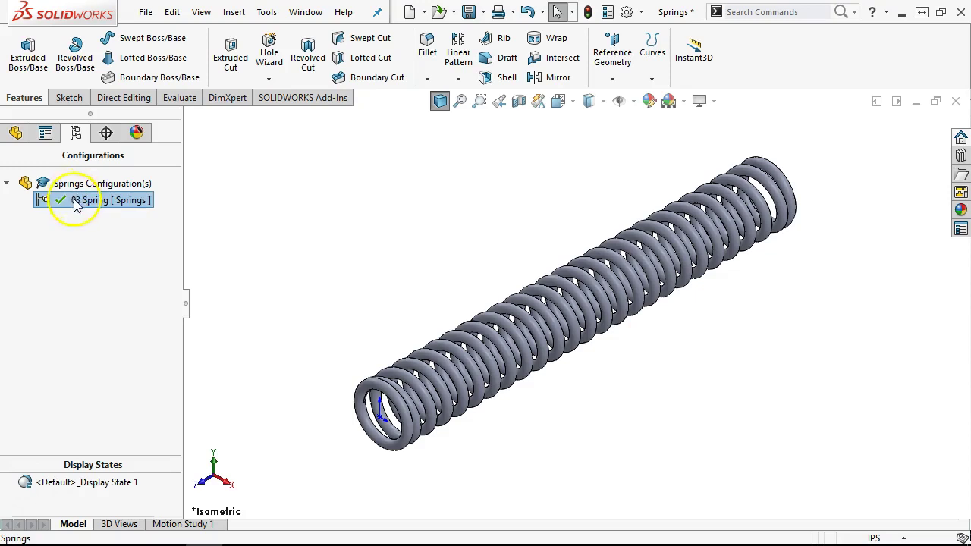
pyautogui.press('Home')
pyautogui.press('Delete')
pyautogui.press('Delete')
pyautogui.press('Delete')
pyautogui.write('30')
pyautogui.press('Return')
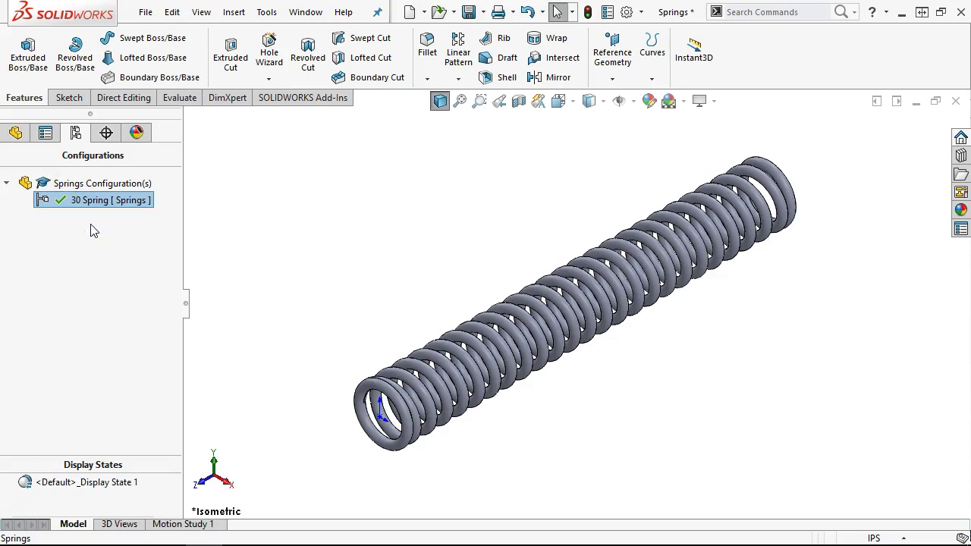
# Return from the configuration list to the part's feature tree.
pyautogui.click(126, 235)
pyautogui.click(125, 214)
pyautogui.click(118, 220)
pyautogui.click(100, 224)
pyautogui.click(9, 133)
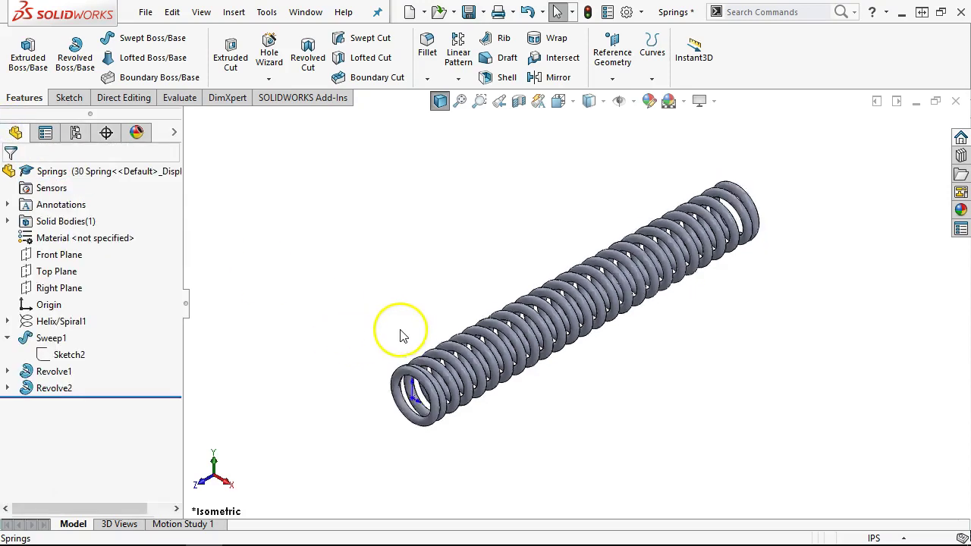
# Open the Configure Feature table for Helix/Spiral1, dismissing the properties.txt warning.
pyautogui.rightClick(50, 325)
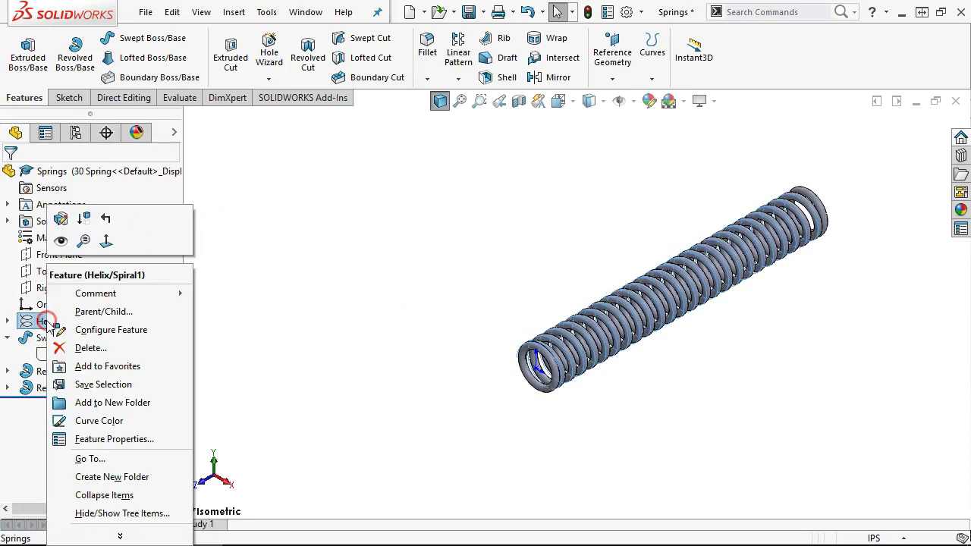
pyautogui.click(100, 331)
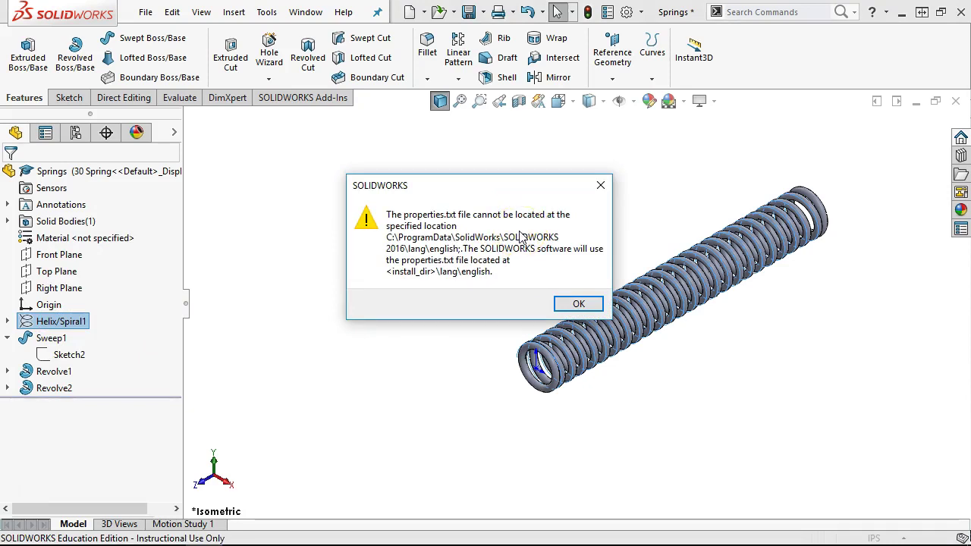
pyautogui.click(574, 304)
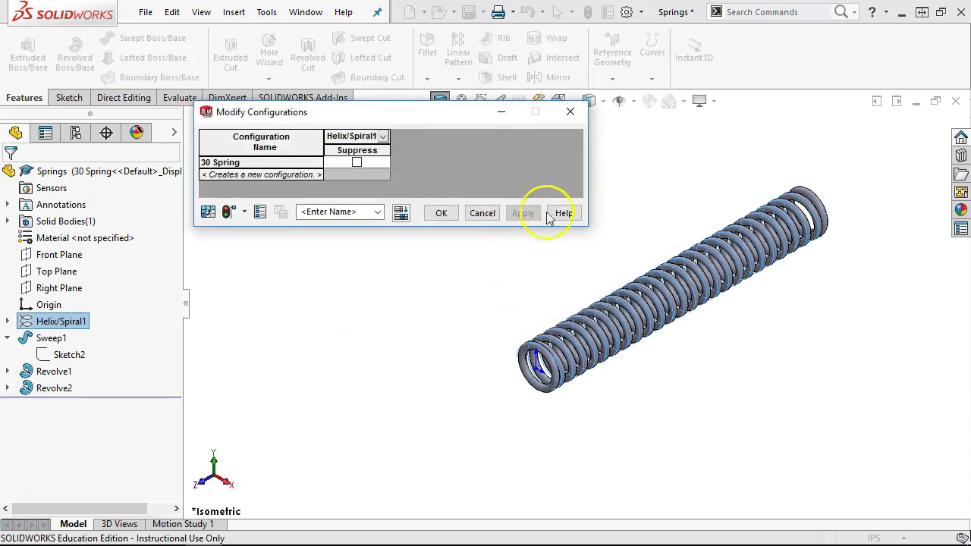
pyautogui.moveTo(580, 228); pyautogui.dragTo(619, 433)
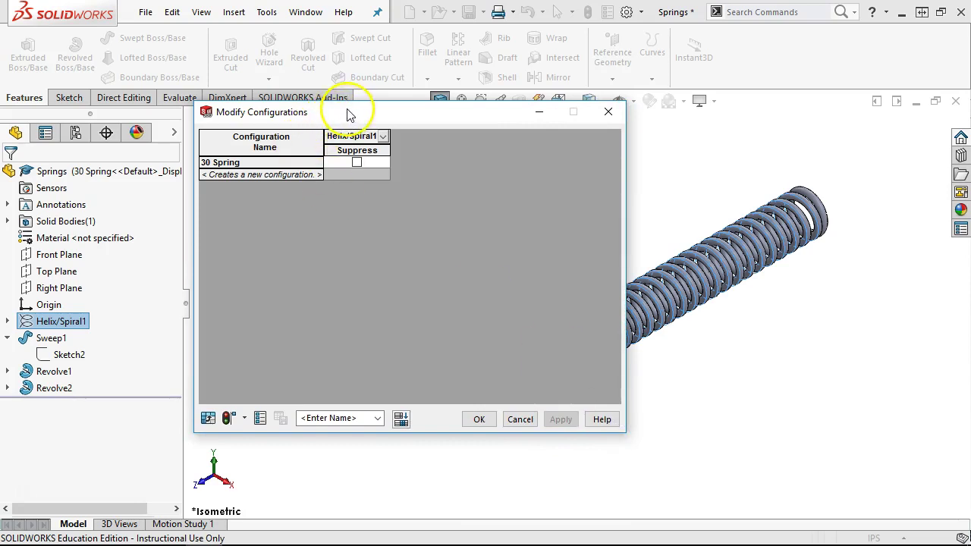
pyautogui.moveTo(400, 429); pyautogui.dragTo(400, 261)
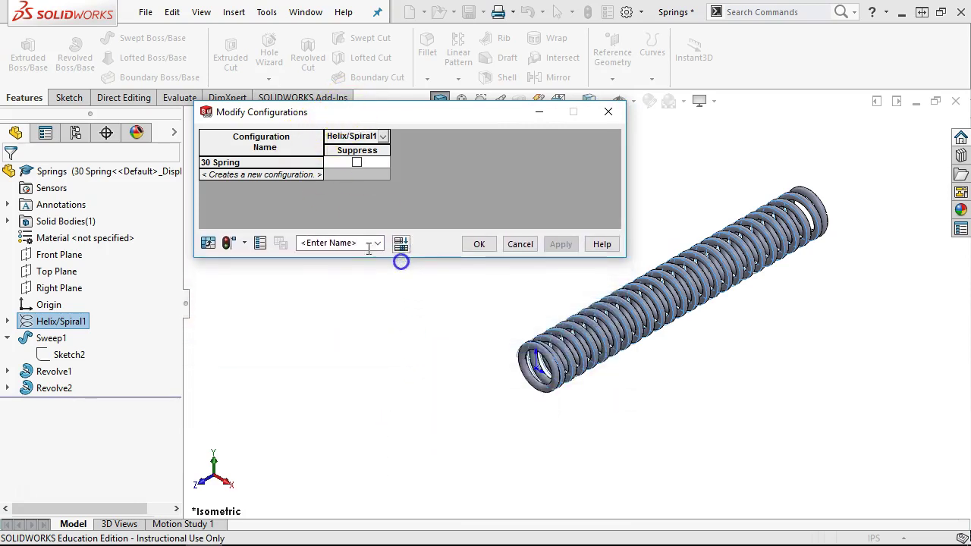
# Add 17 Spring and 18 Spring configuration rows to the table.
pyautogui.click(239, 174)
pyautogui.write('1')
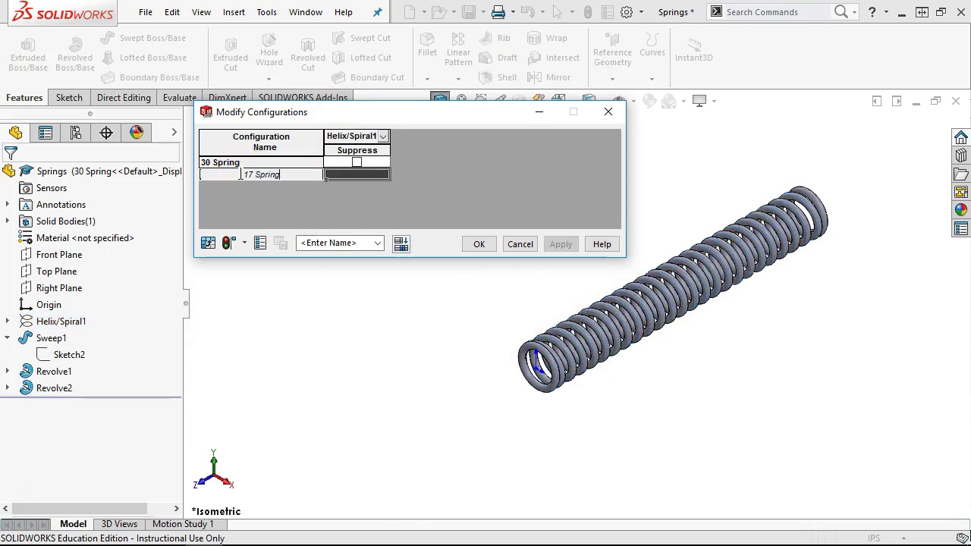
pyautogui.write('7 Spring')
pyautogui.press('Return')
pyautogui.click(254, 188)
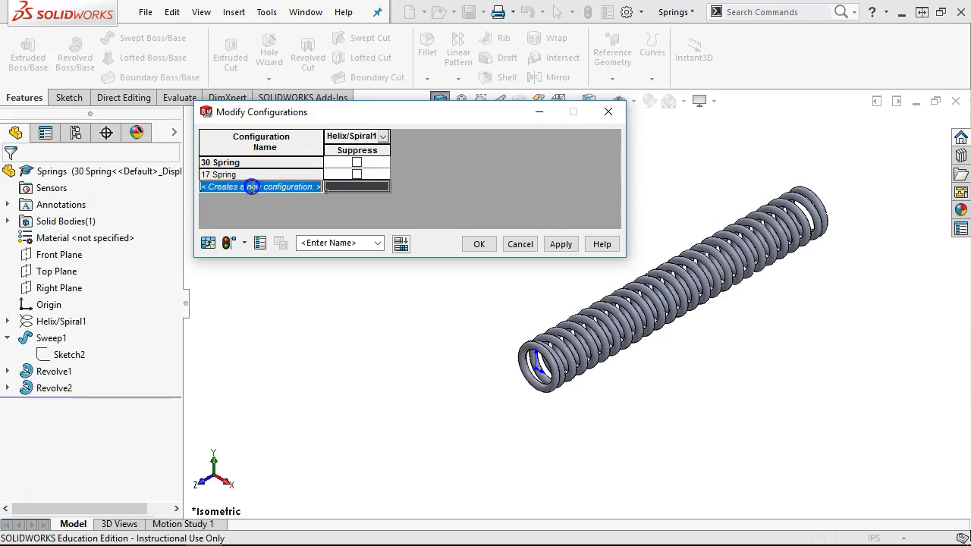
pyautogui.write('18 Spring')
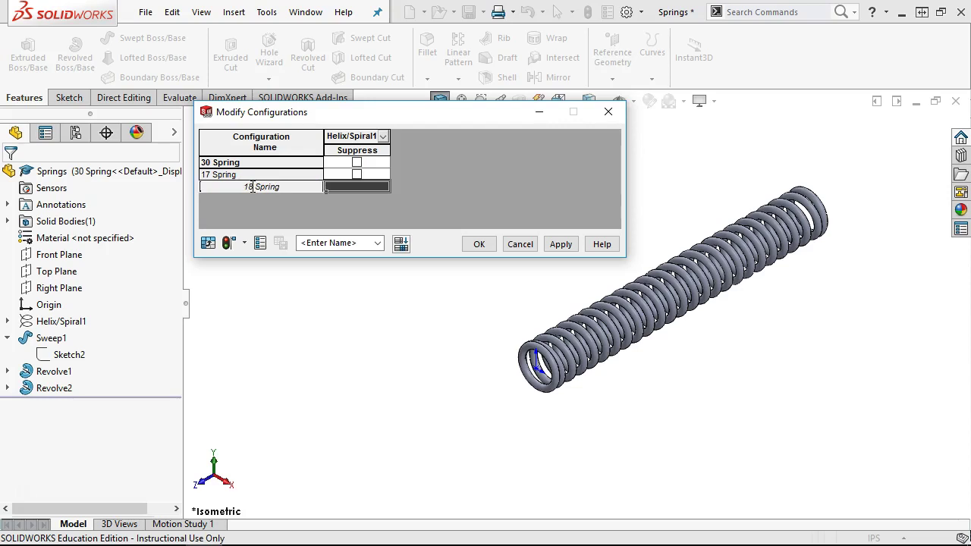
pyautogui.press('Return')
pyautogui.click(255, 196)
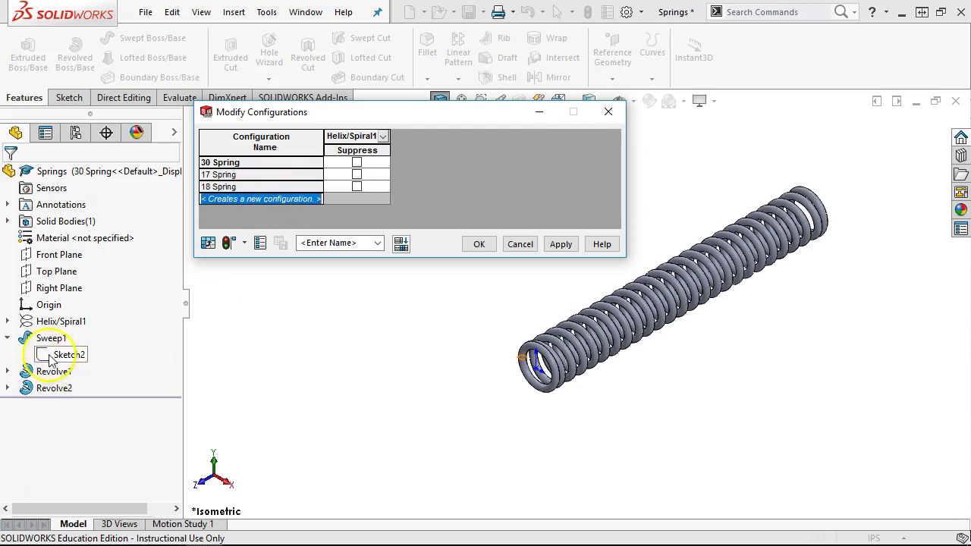
# Add the OD, Length and Coils dimensions as table columns.
pyautogui.click(8, 321)
pyautogui.click(68, 337)
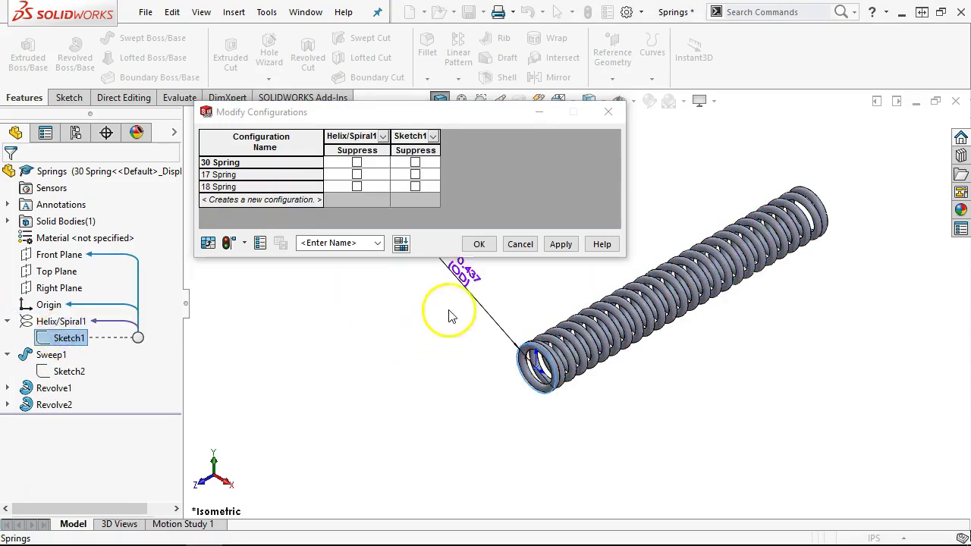
pyautogui.doubleClick(464, 274)
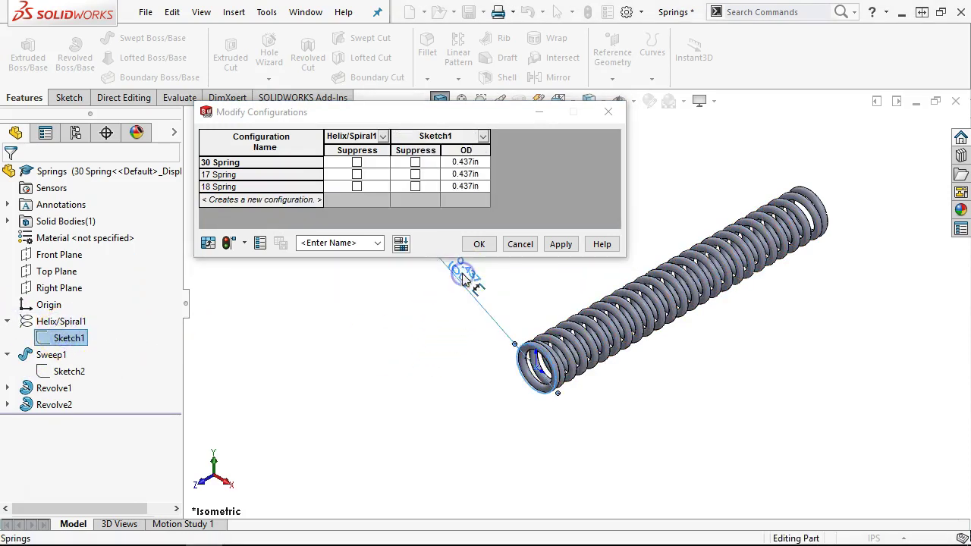
pyautogui.doubleClick(61, 321)
pyautogui.doubleClick(680, 348)
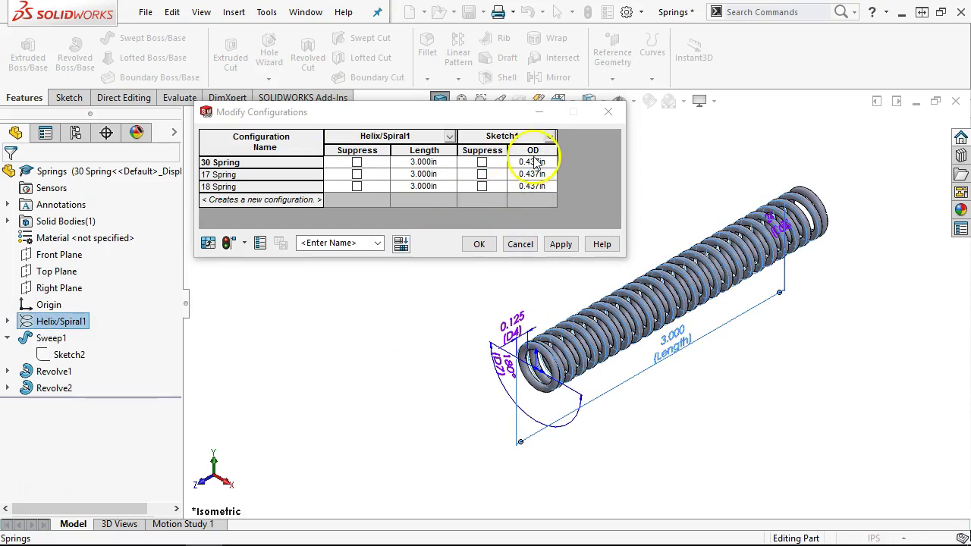
pyautogui.click(508, 155)
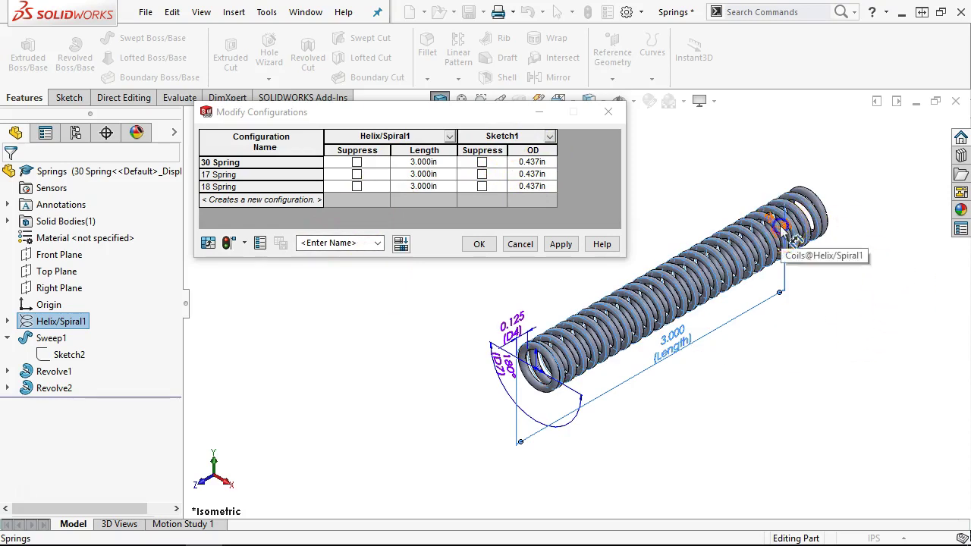
pyautogui.doubleClick(804, 236)
pyautogui.click(729, 234)
# Widen the table and add Sketch2's wire Dia dimension as a column.
pyautogui.moveTo(626, 181); pyautogui.dragTo(882, 182)
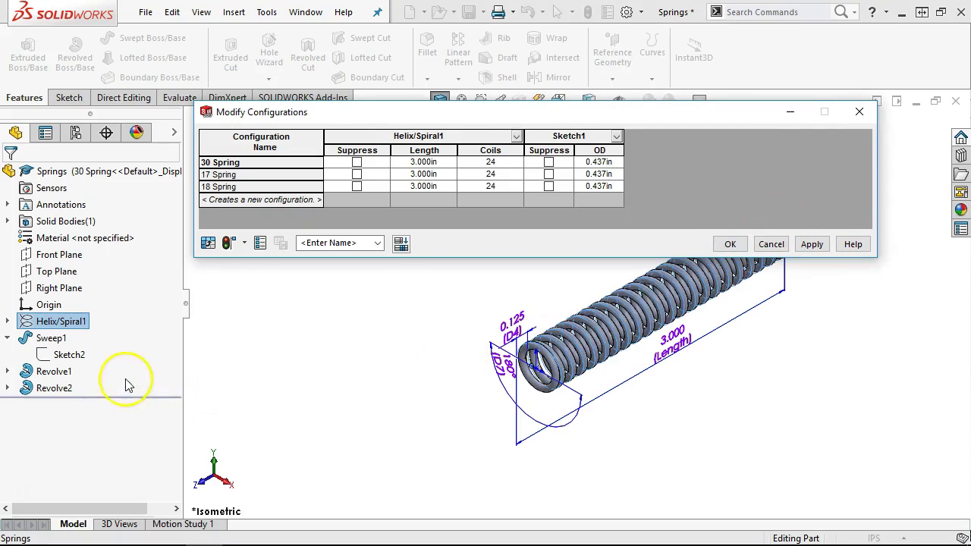
pyautogui.click(65, 355)
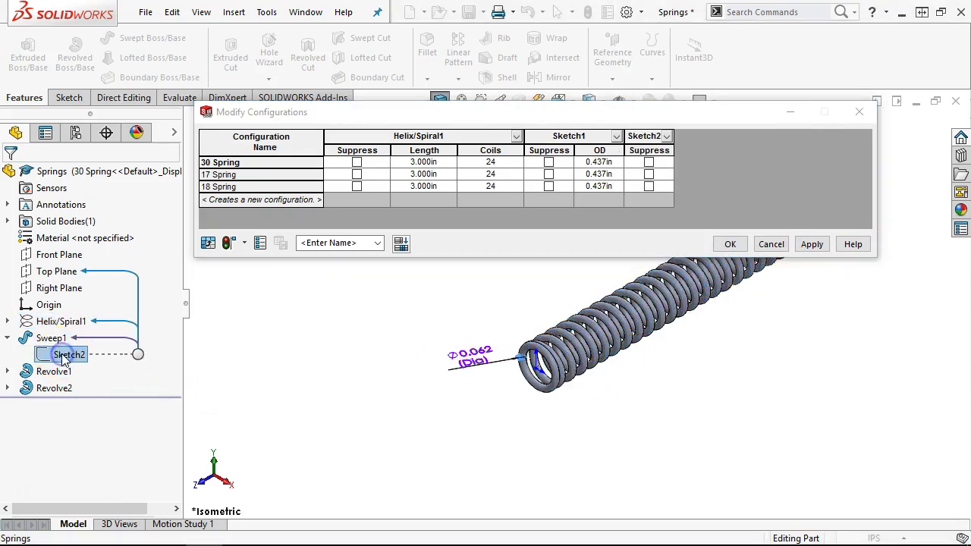
pyautogui.doubleClick(468, 355)
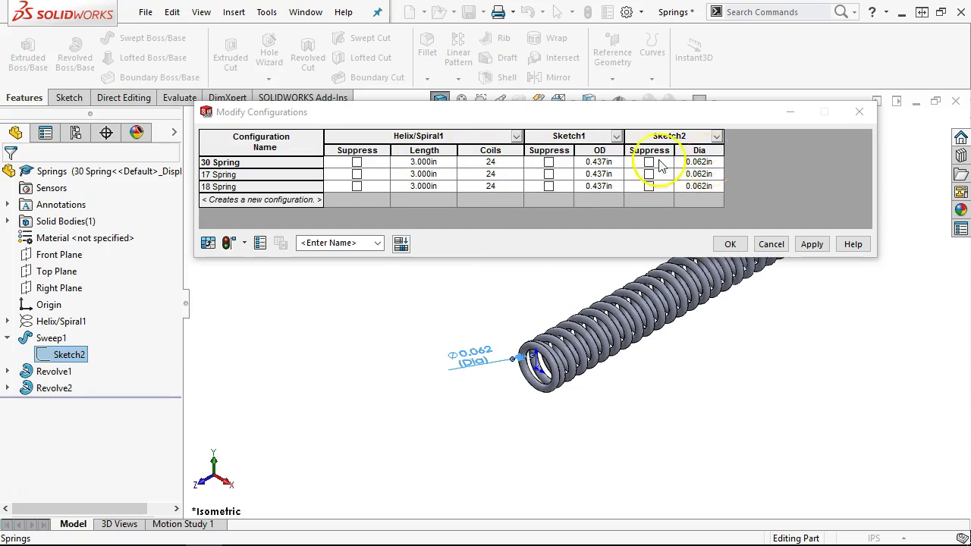
pyautogui.click(278, 308)
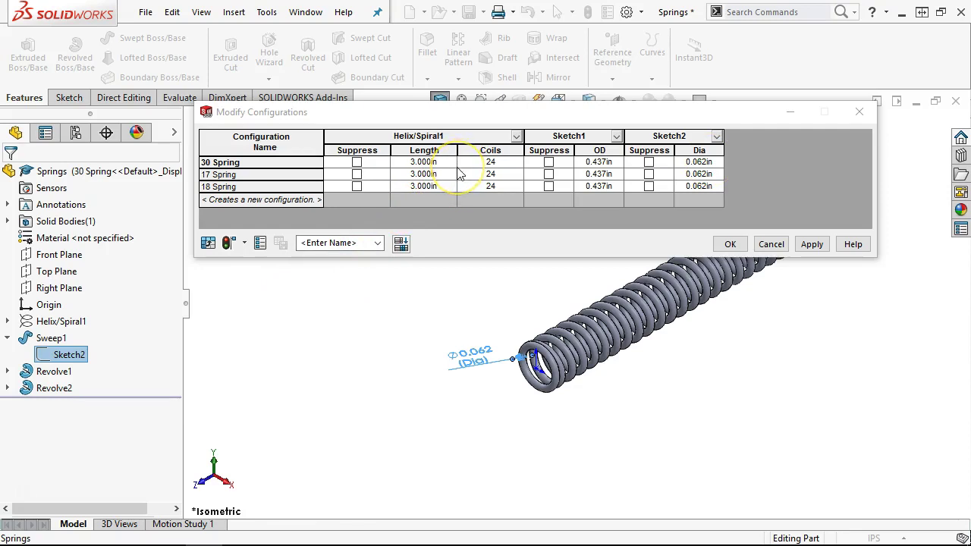
pyautogui.click(486, 161)
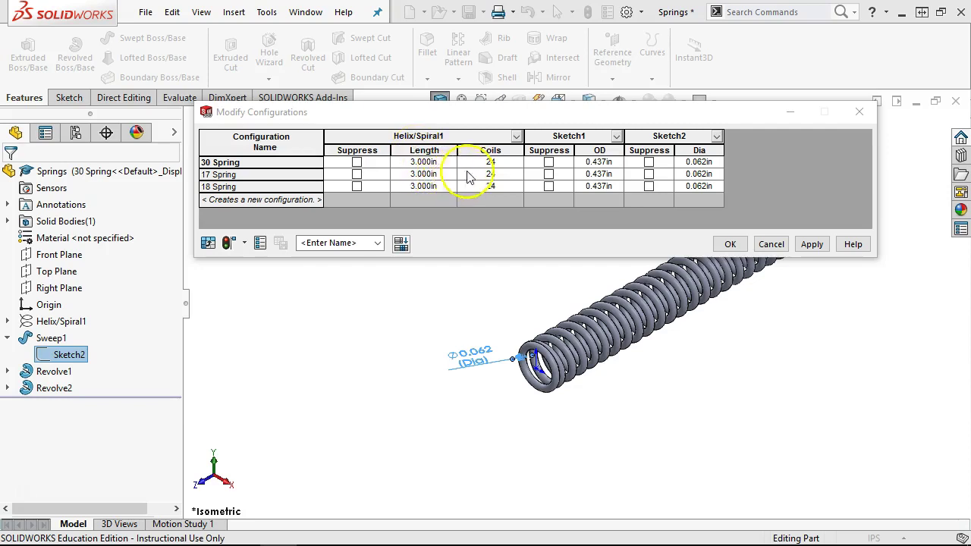
# Set 17 Spring's OD to 0.593in and both new springs' Dia to 0.093in.
pyautogui.click(606, 175)
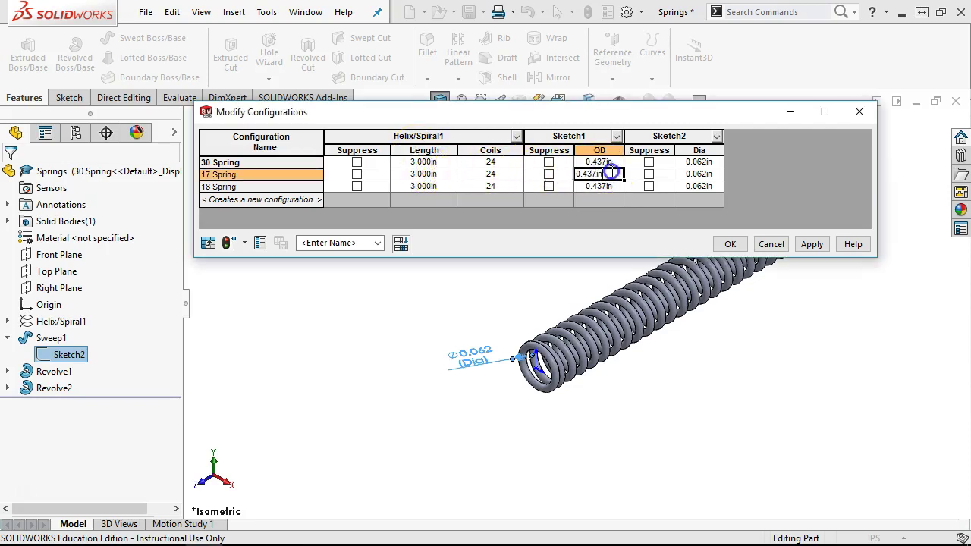
pyautogui.write('0.593')
pyautogui.press('Tab')
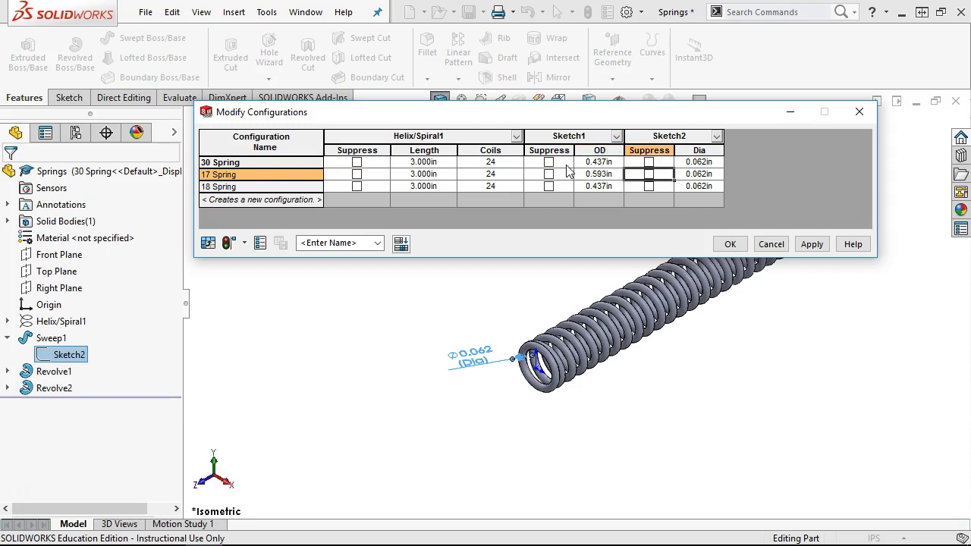
pyautogui.click(713, 174)
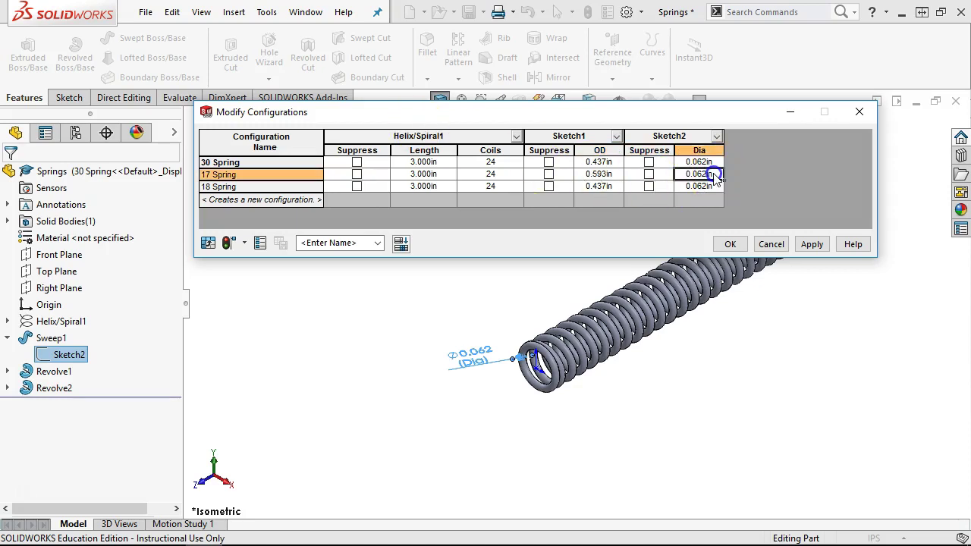
pyautogui.doubleClick(713, 175)
pyautogui.write('.093')
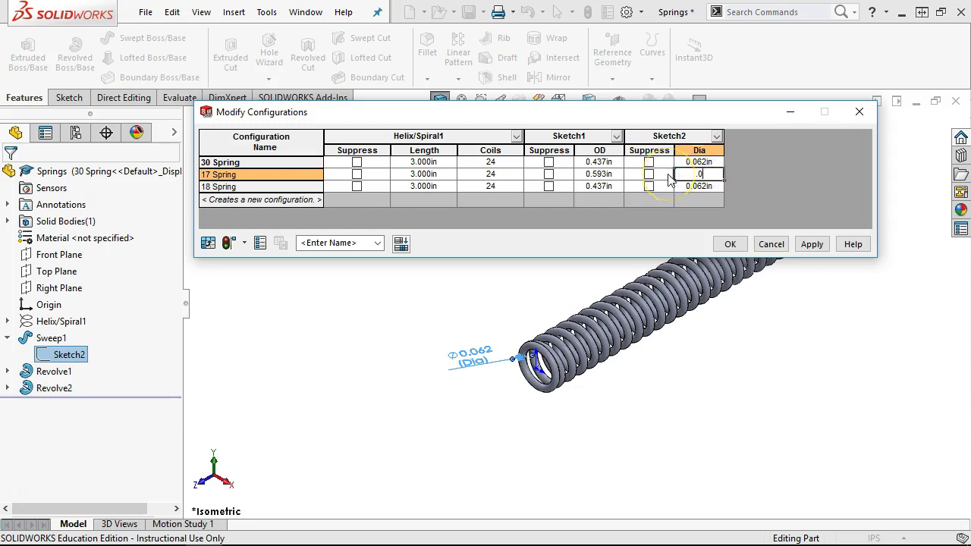
pyautogui.click(690, 188)
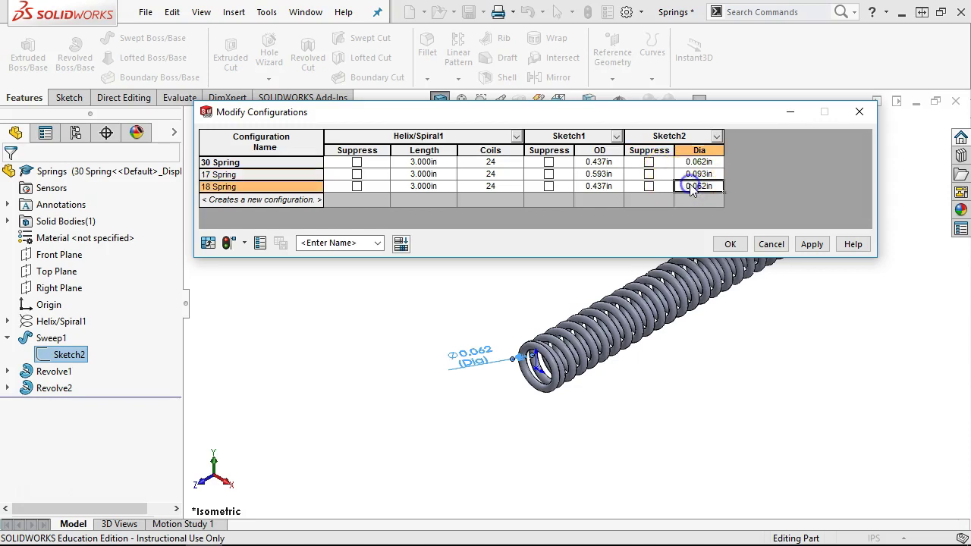
pyautogui.click(703, 190)
pyautogui.moveTo(703, 188); pyautogui.dragTo(670, 190)
pyautogui.write('0.093')
pyautogui.click(664, 190)
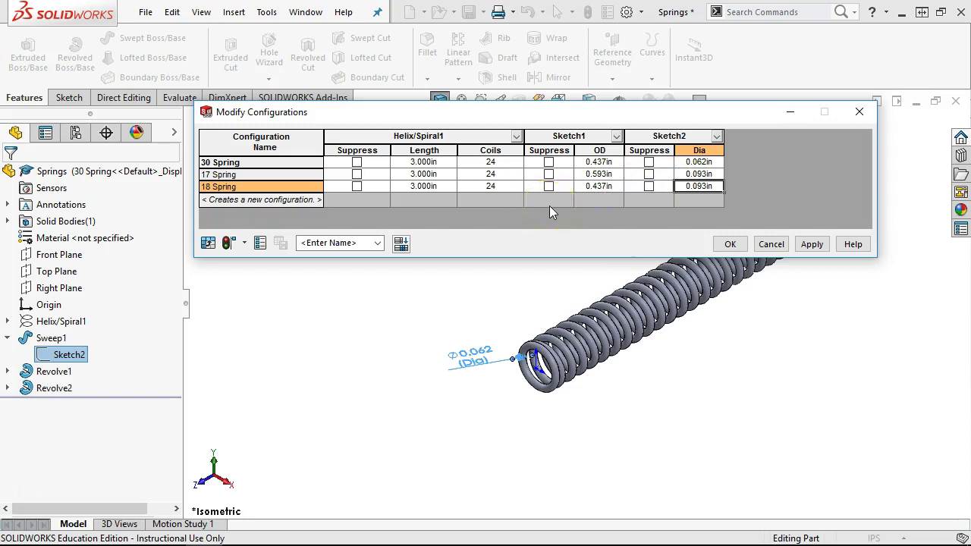
# Give 17 Spring a 1.812in length and 10 coils.
pyautogui.click(406, 174)
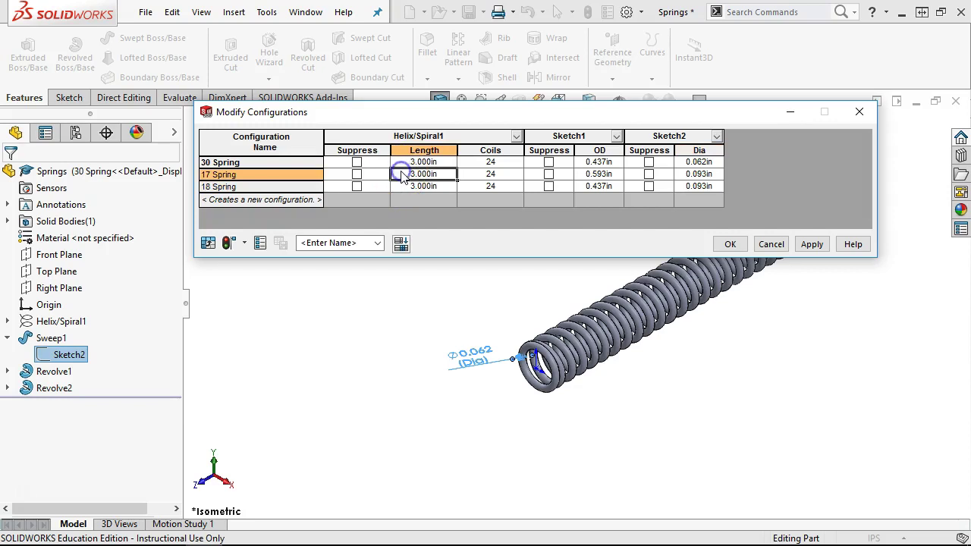
pyautogui.click(449, 175)
pyautogui.click(391, 174)
pyautogui.write('1.812')
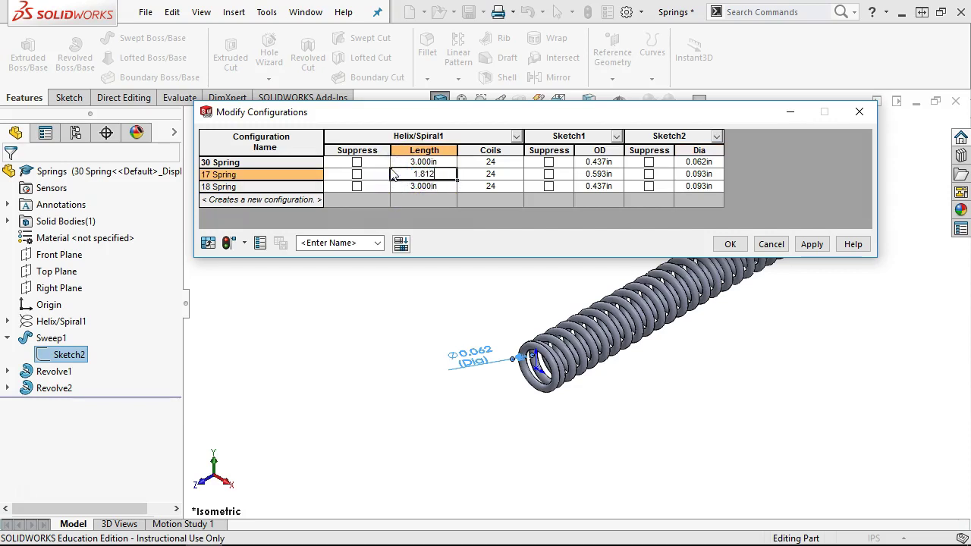
pyautogui.press('Tab')
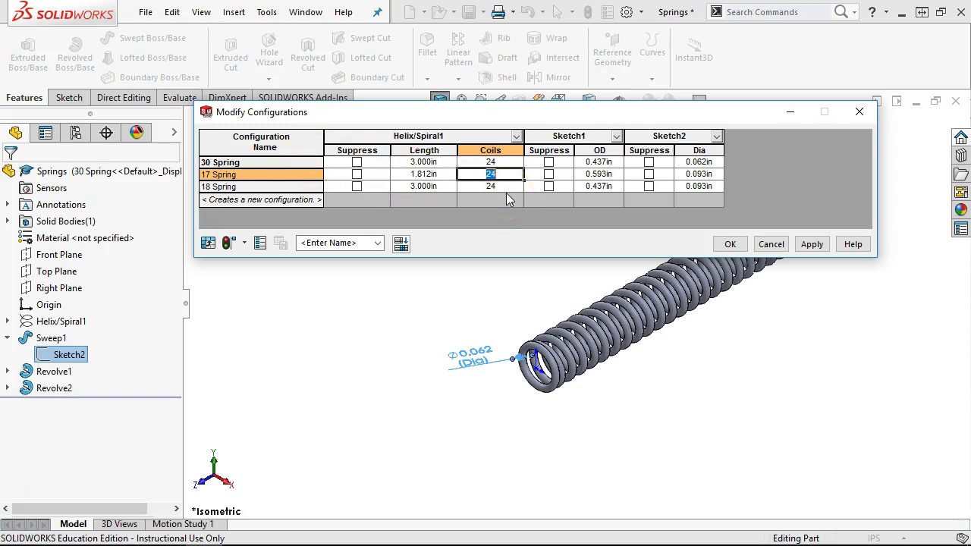
pyautogui.write('10')
pyautogui.press('Tab')
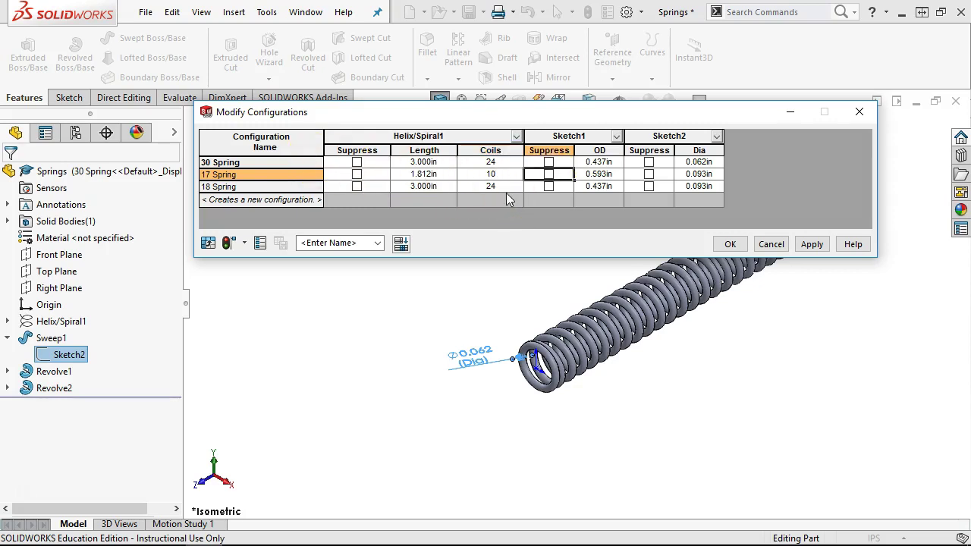
# Give 18 Spring a 1.125in length, 8 coils and 0.468in OD, then apply.
pyautogui.click(417, 185)
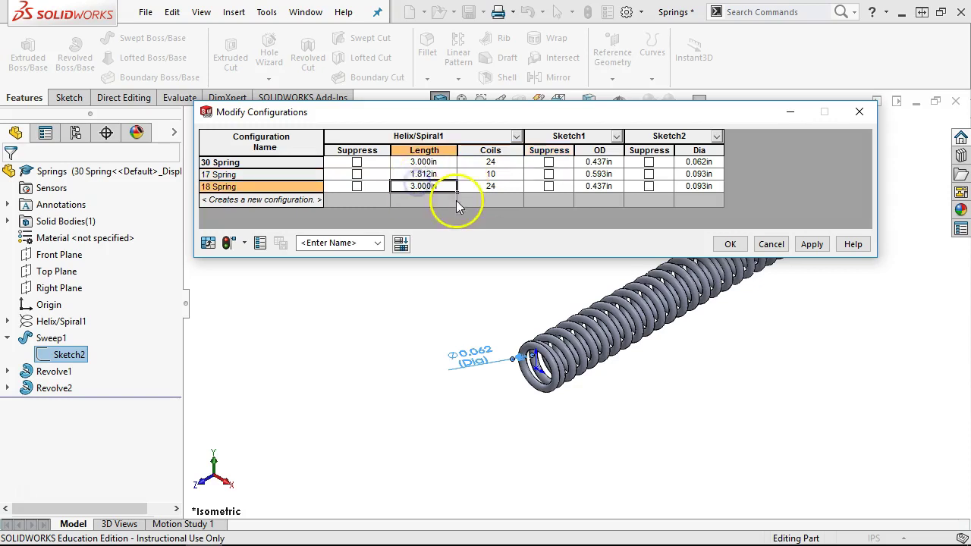
pyautogui.moveTo(445, 186); pyautogui.dragTo(393, 186)
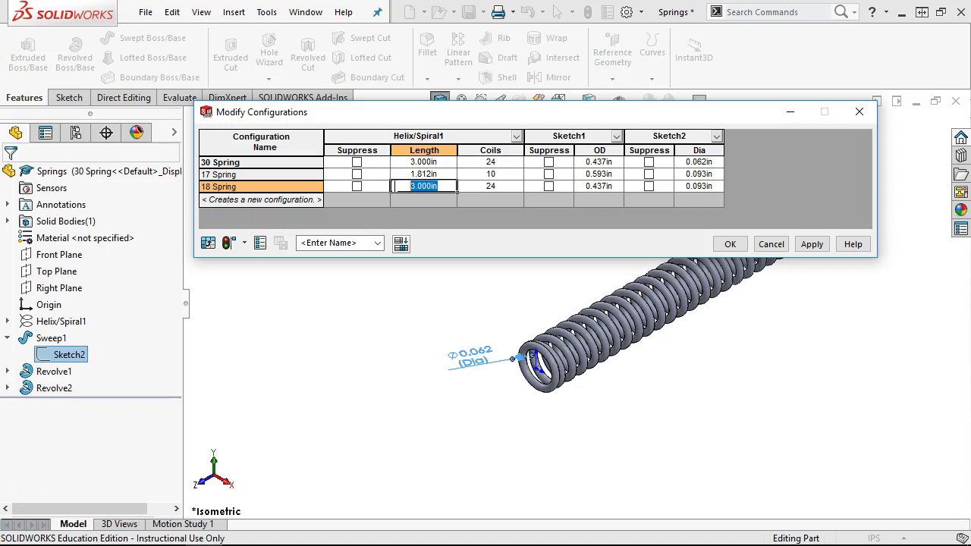
pyautogui.write('1.125')
pyautogui.press('Tab')
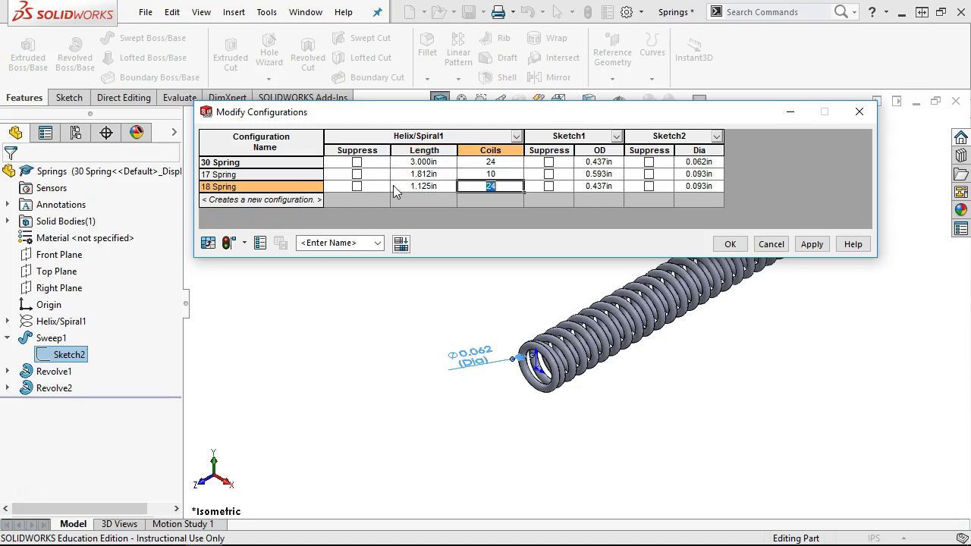
pyautogui.write('8')
pyautogui.press('Tab')
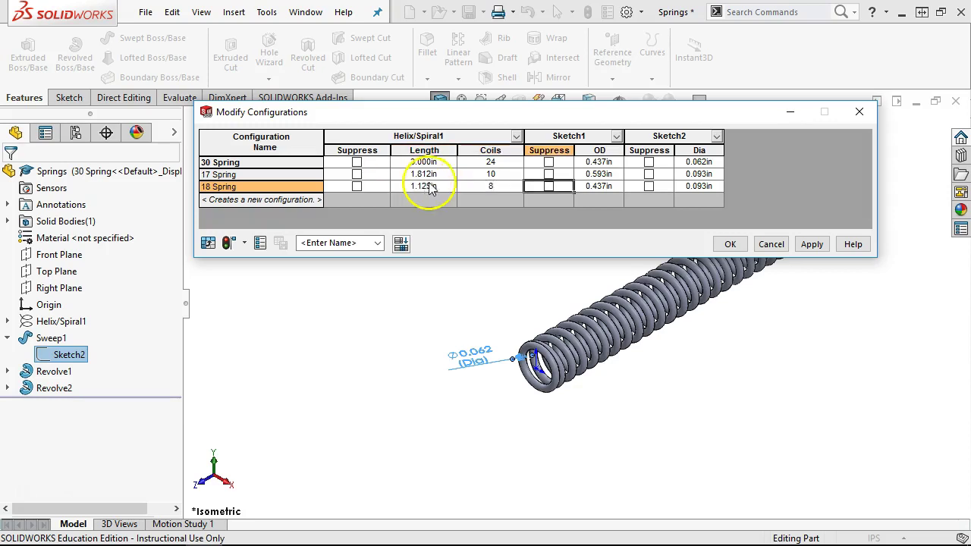
pyautogui.click(593, 186)
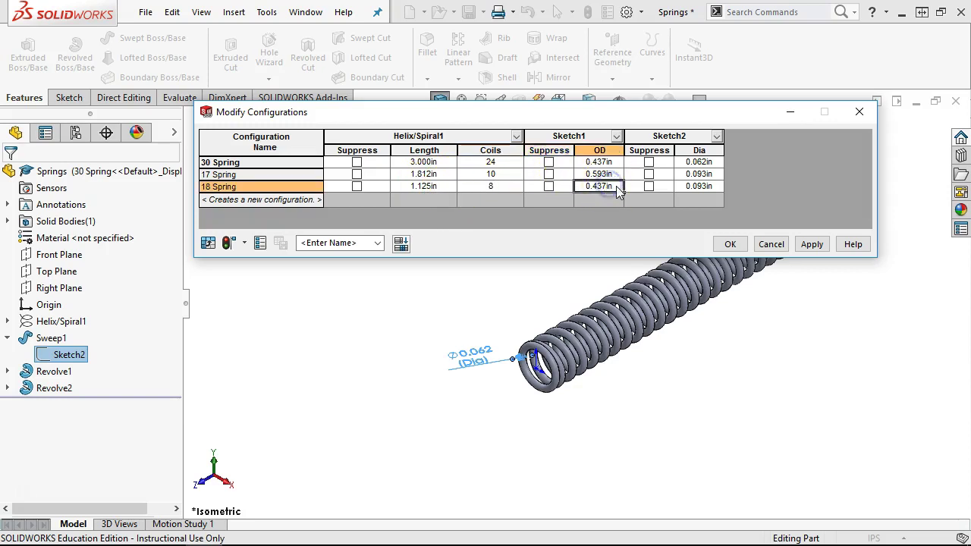
pyautogui.click(576, 189)
pyautogui.write('.468')
pyautogui.press('Tab')
pyautogui.click(668, 188)
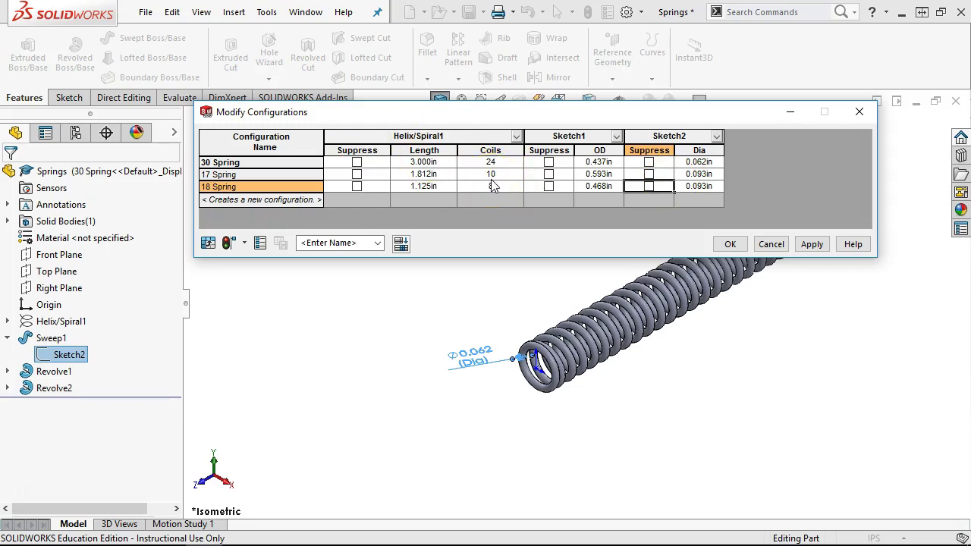
pyautogui.click(813, 245)
# Close the configuration table, rebuild, and activate the 17 Spring configuration.
pyautogui.click(729, 243)
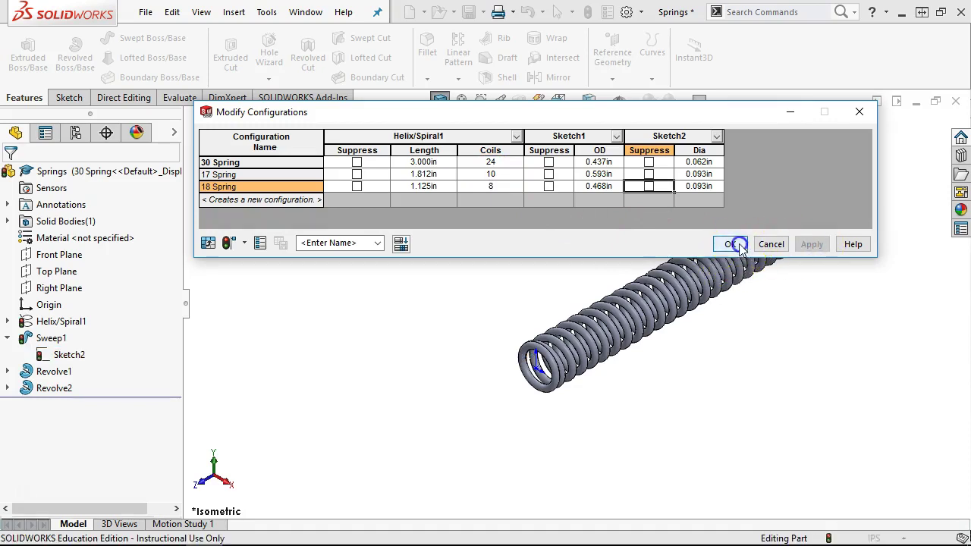
pyautogui.click(588, 11)
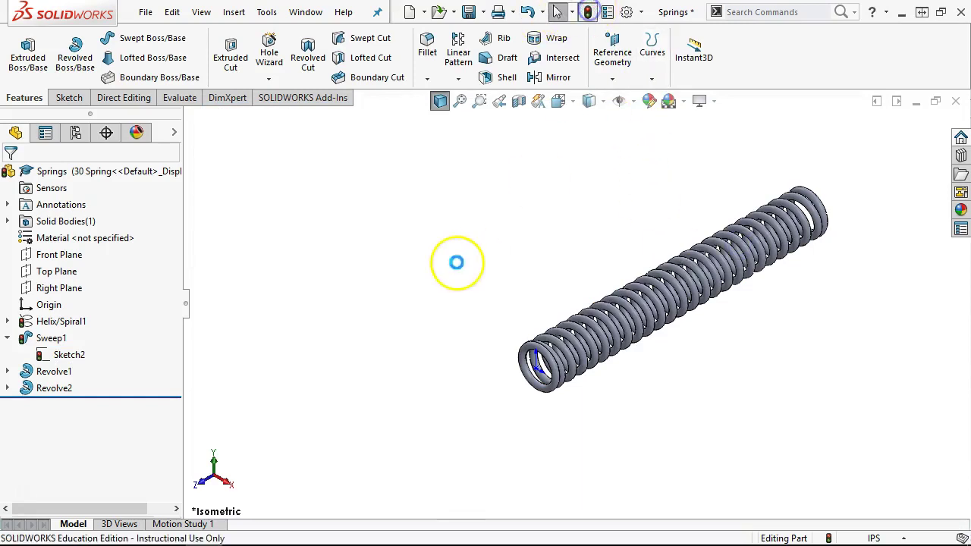
pyautogui.click(77, 134)
pyautogui.click(102, 201)
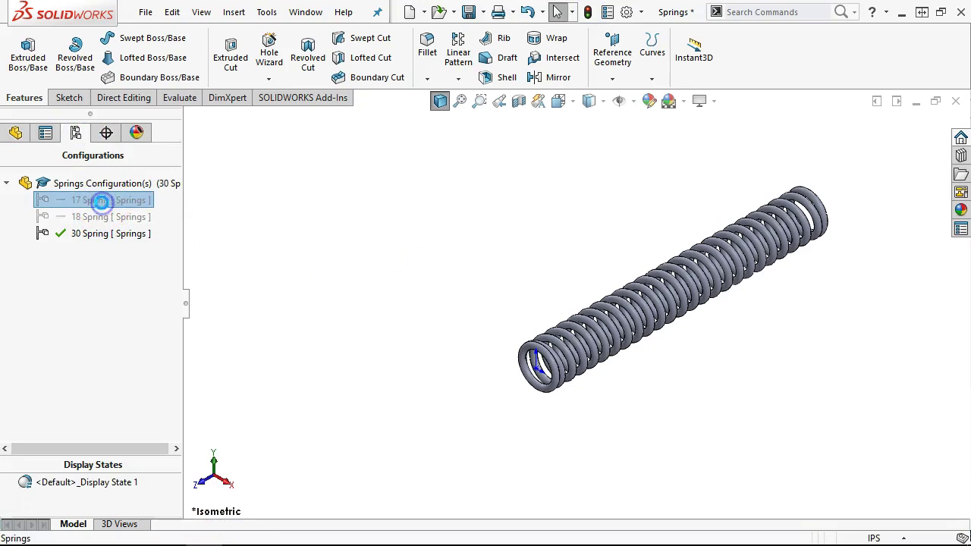
pyautogui.doubleClick(104, 201)
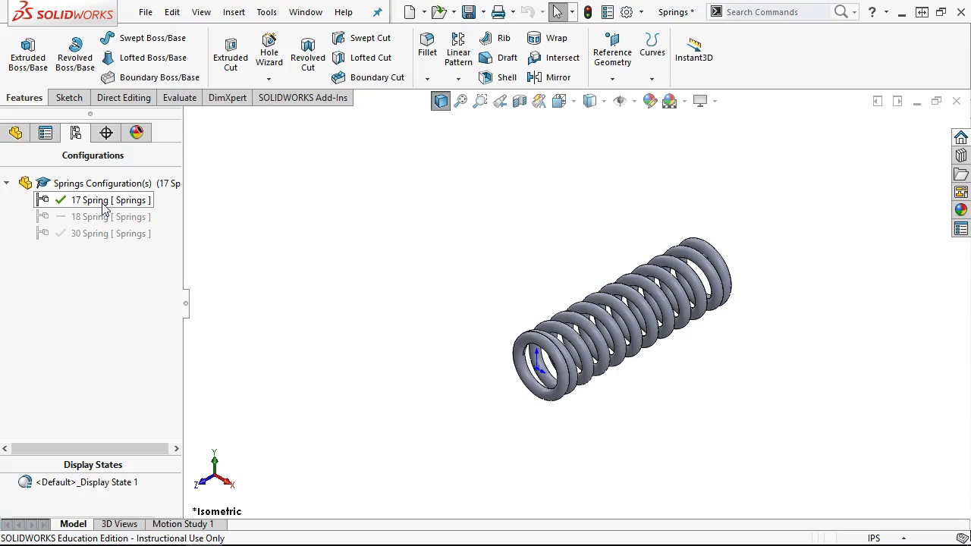
# Activate 18 Spring and orbit the model to inspect its shape.
pyautogui.click(103, 216)
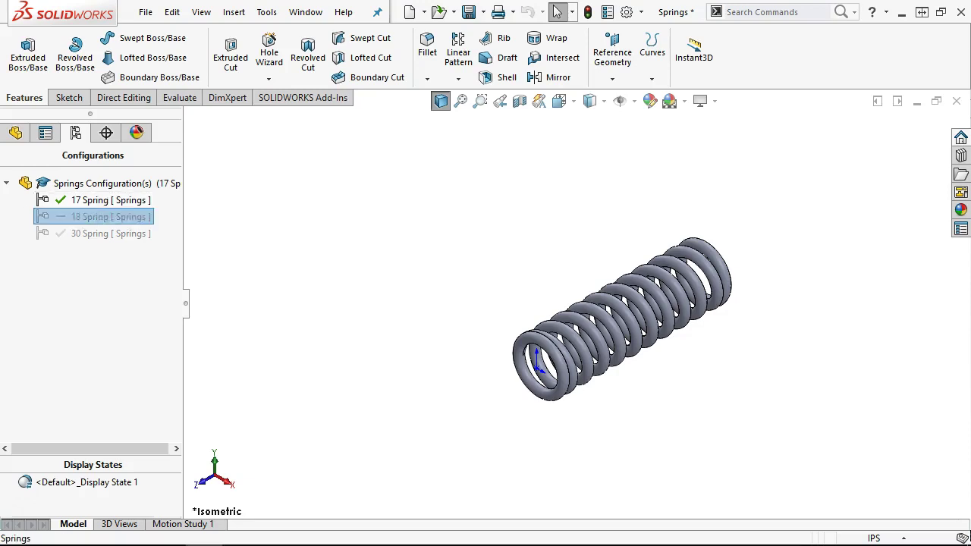
pyautogui.doubleClick(104, 218)
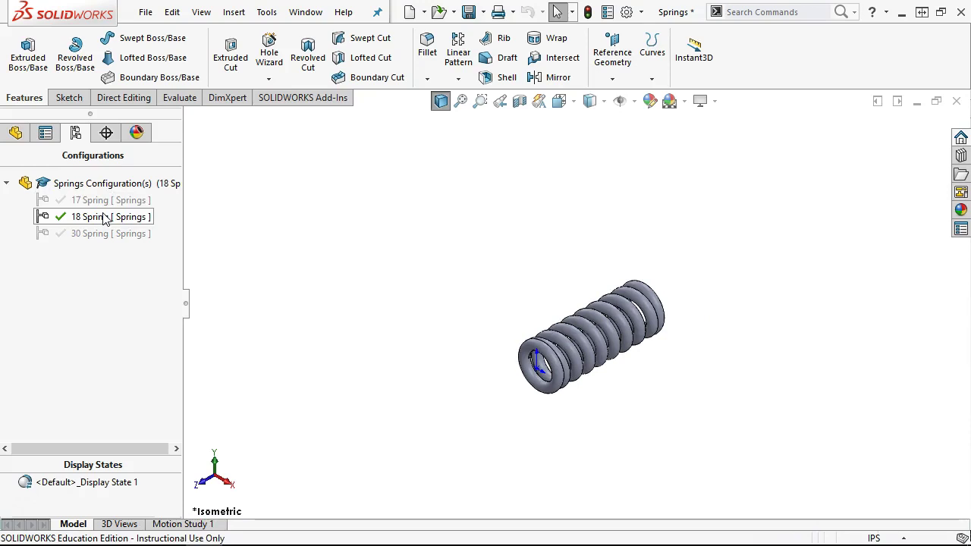
pyautogui.scroll(-4, 660, 358)
pyautogui.moveTo(661, 357); pyautogui.dragTo(636, 326, button='middle')
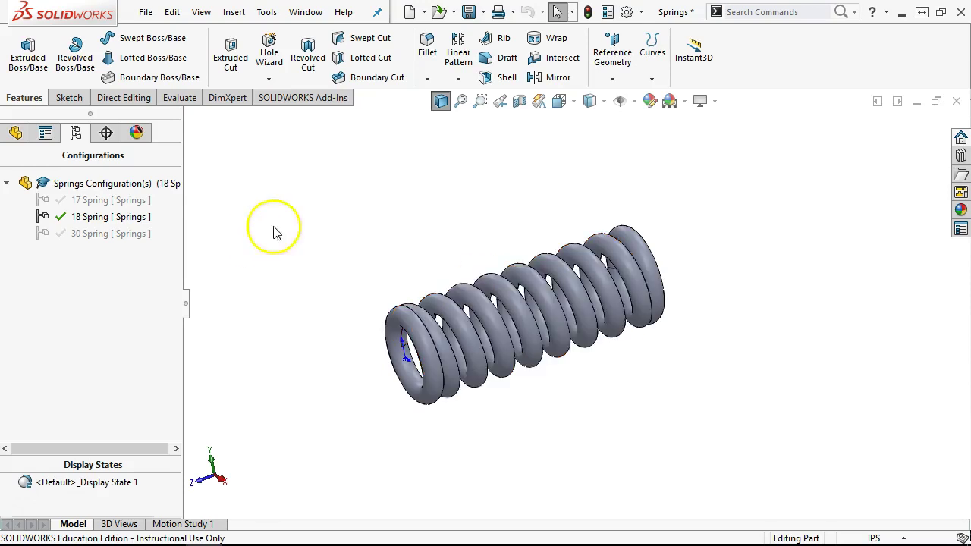
# Return to the feature tree and view the spring from the front, then the top.
pyautogui.click(16, 132)
pyautogui.click(371, 233)
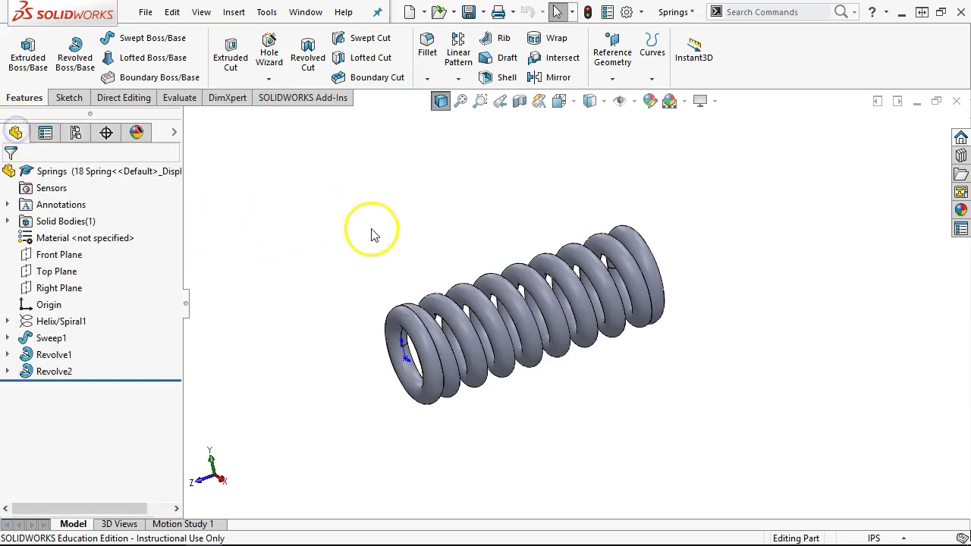
pyautogui.hotkey('ctrl', '1')
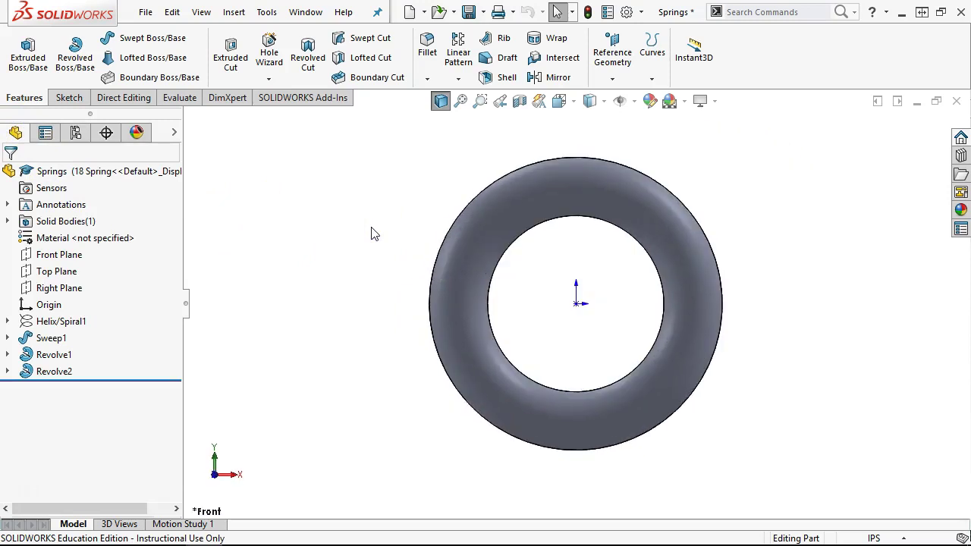
pyautogui.hotkey('ctrl', '5')
pyautogui.click(404, 236)
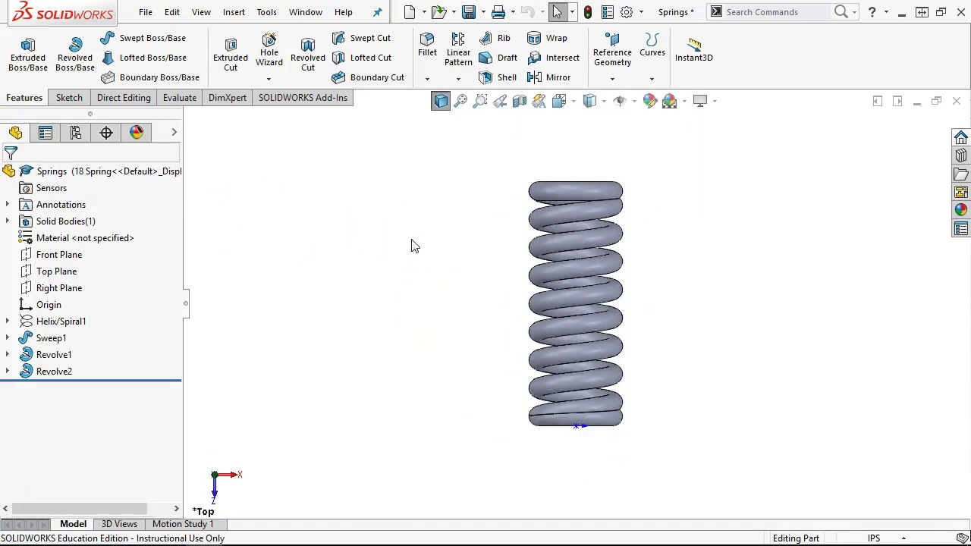
pyautogui.click(411, 252)
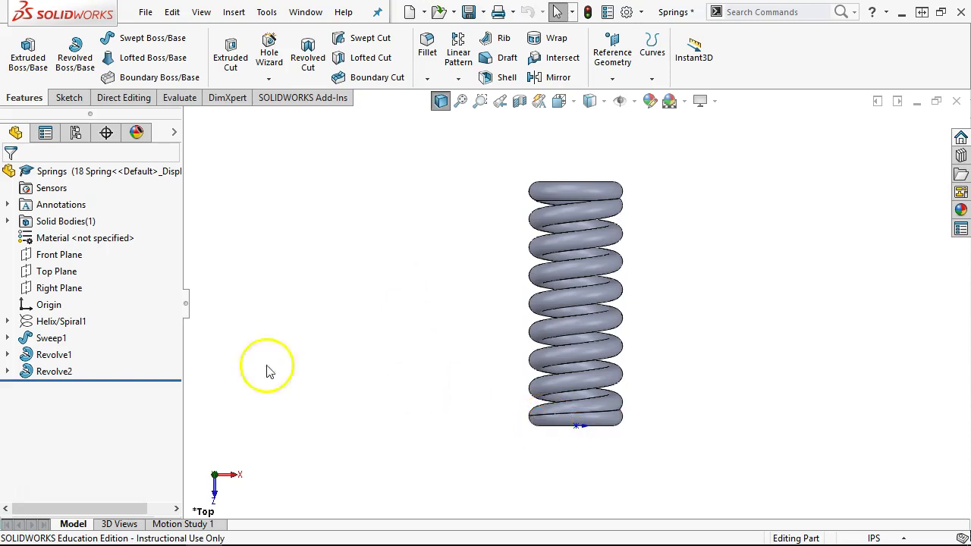
# Show Sweep1's Sketch2 profile and select the Top Plane.
pyautogui.click(7, 338)
pyautogui.click(64, 354)
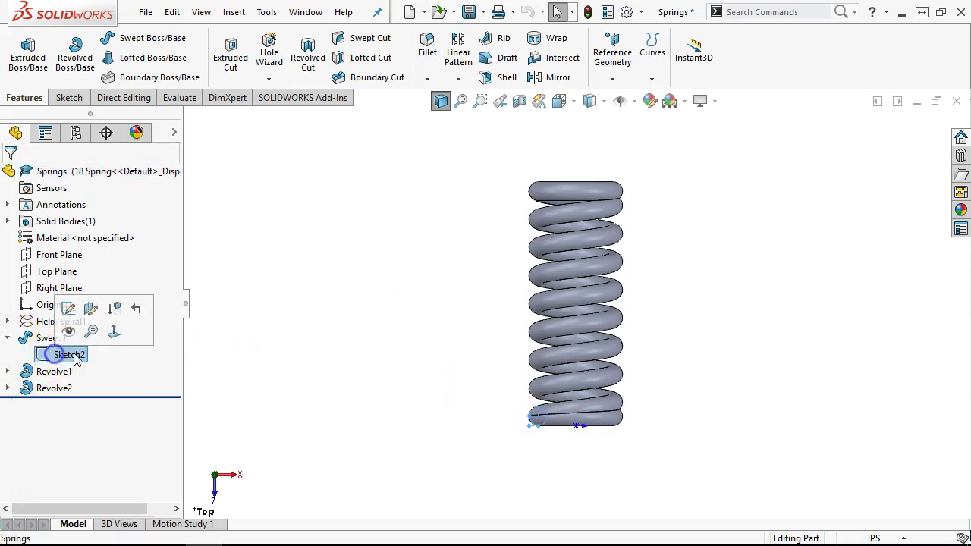
pyautogui.click(100, 329)
pyautogui.click(433, 375)
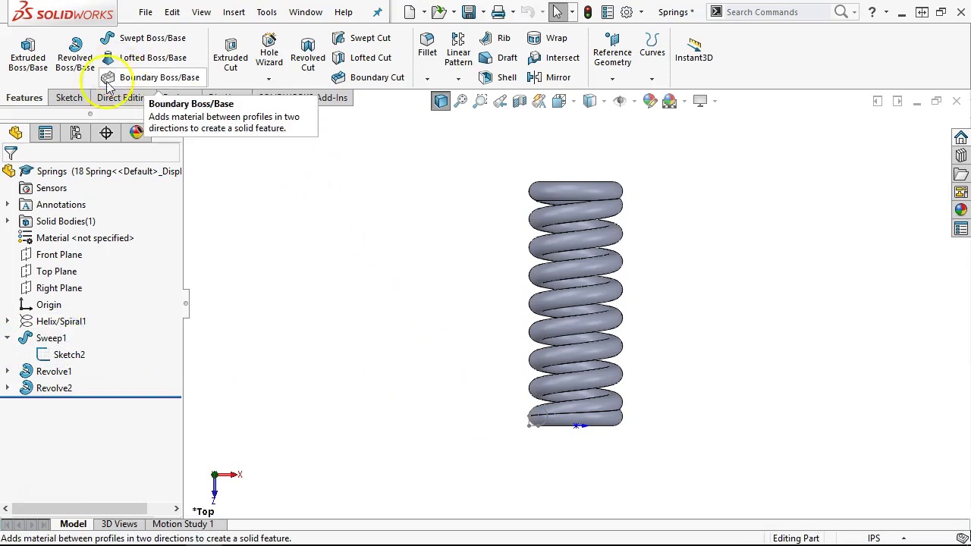
pyautogui.click(67, 255)
pyautogui.click(64, 271)
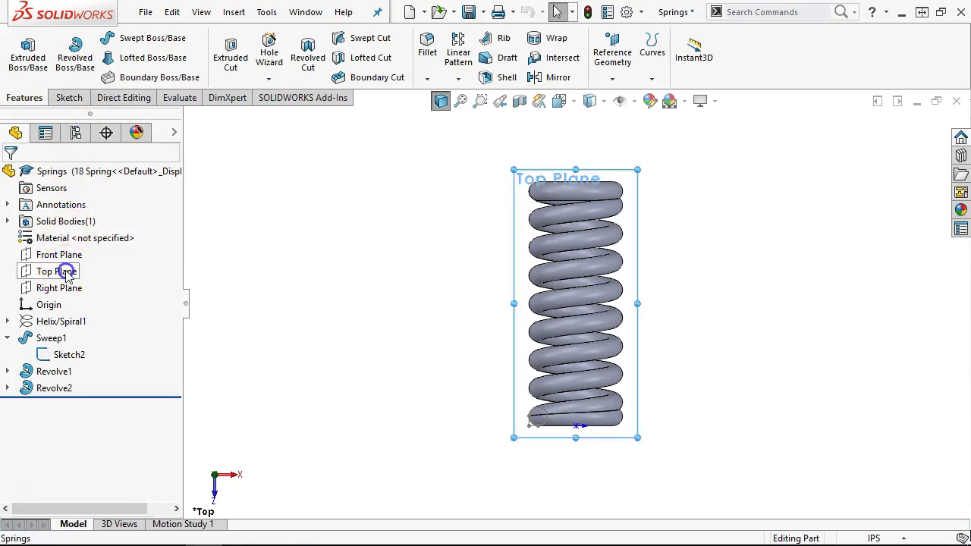
# Sketch a rectangle on the Top Plane enclosing the whole spring.
pyautogui.click(73, 249)
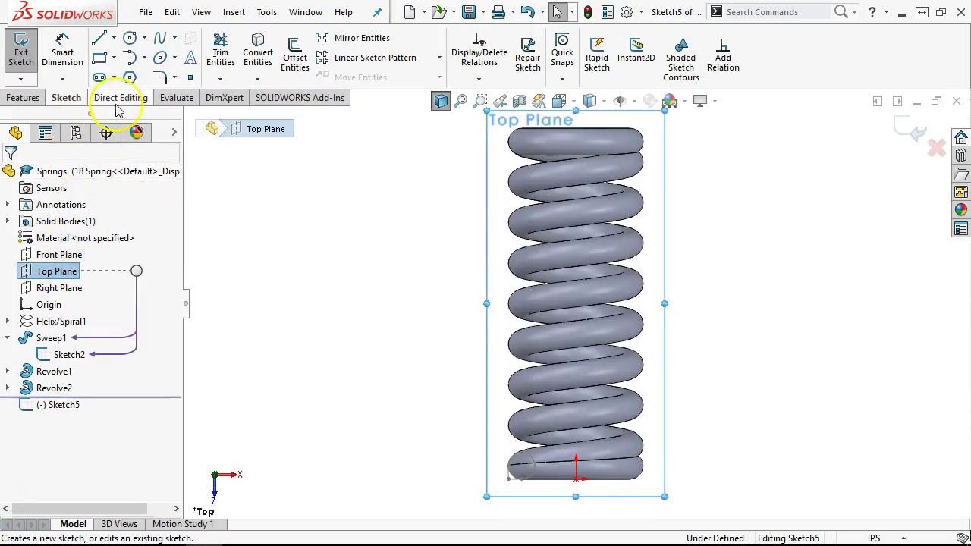
pyautogui.click(101, 57)
pyautogui.moveTo(461, 137); pyautogui.dragTo(721, 466)
pyautogui.rightClick(743, 246)
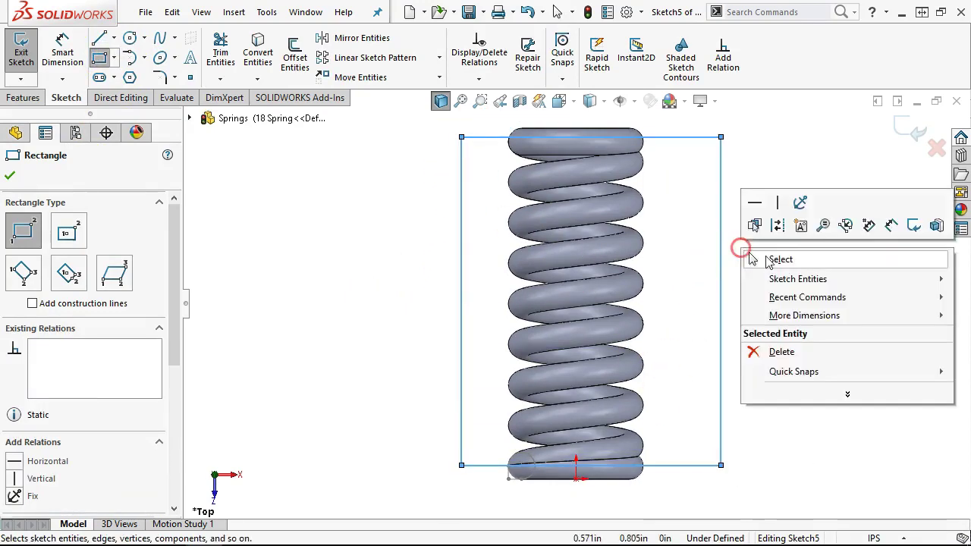
pyautogui.click(774, 257)
# Make the rectangle's bottom line coincident with the spring's end point.
pyautogui.scroll(-5, 530, 465)
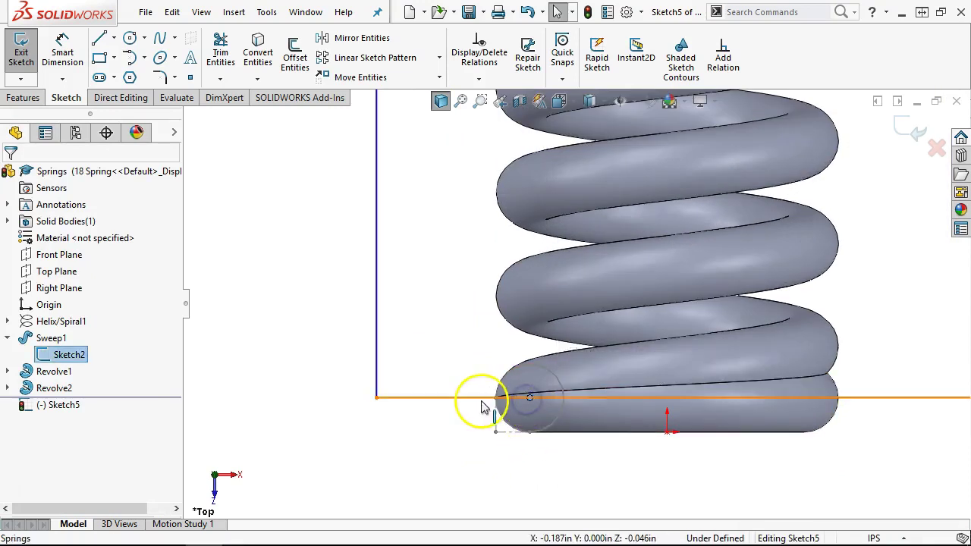
pyautogui.click(480, 397)
pyautogui.keyDown('ctrl'); pyautogui.click(529, 398); pyautogui.keyUp('ctrl')
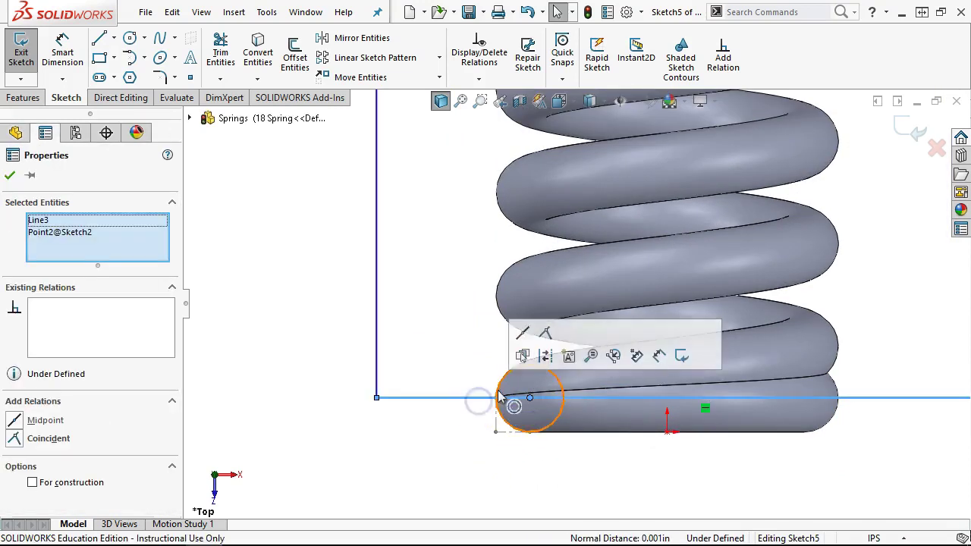
pyautogui.click(544, 335)
pyautogui.click(600, 468)
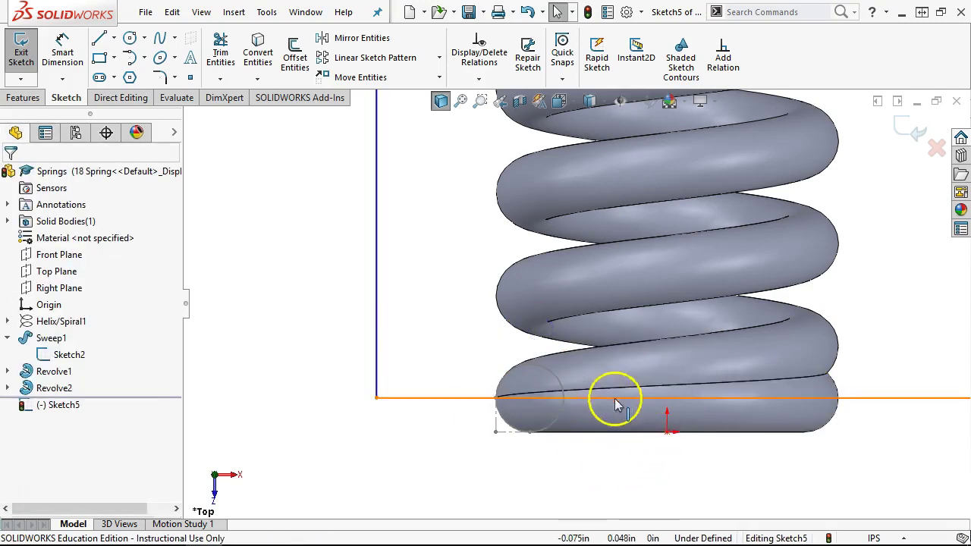
# Align the bottom line's midpoint vertically with the origin.
pyautogui.rightClick(670, 397)
pyautogui.click(721, 273)
pyautogui.keyDown('ctrl'); pyautogui.click(664, 431); pyautogui.keyUp('ctrl')
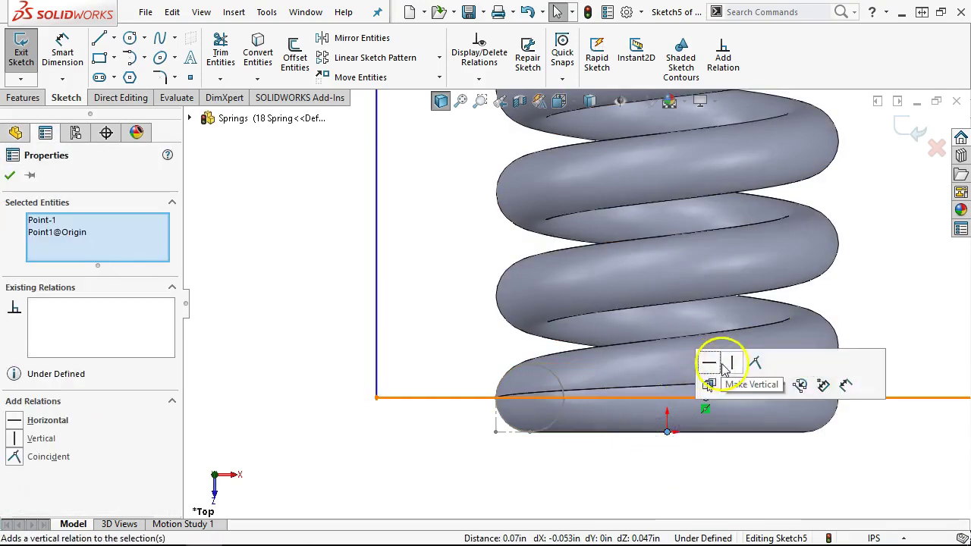
pyautogui.click(729, 364)
# Show the helix's Sketch1, then check the spring from the front, right and top views.
pyautogui.scroll(5, 693, 372)
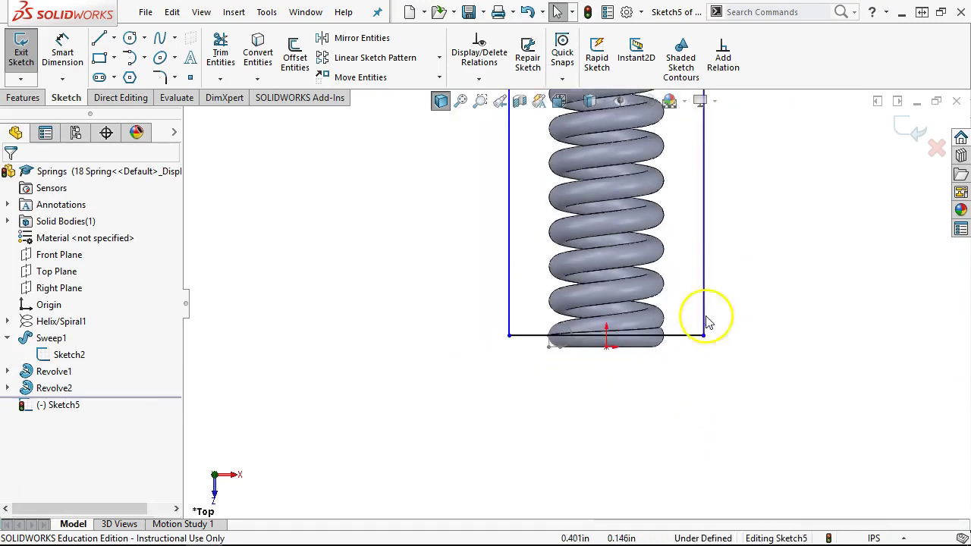
pyautogui.scroll(-8, 612, 234)
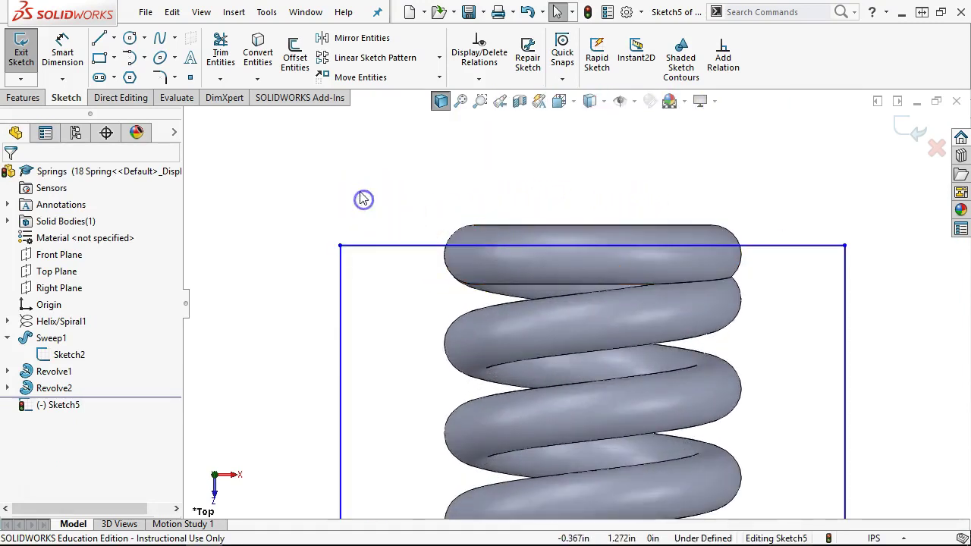
pyautogui.click(6, 321)
pyautogui.click(45, 337)
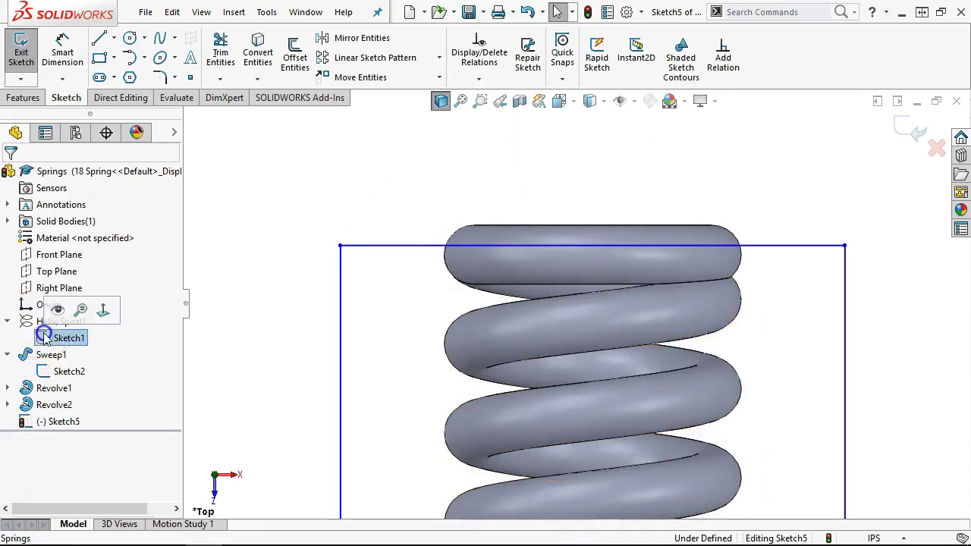
pyautogui.rightClick(60, 320)
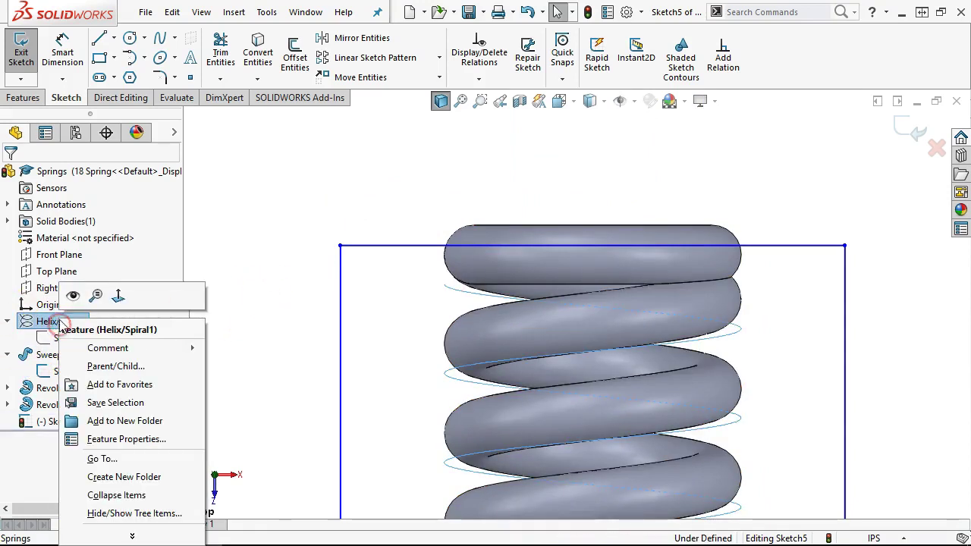
pyautogui.click(78, 290)
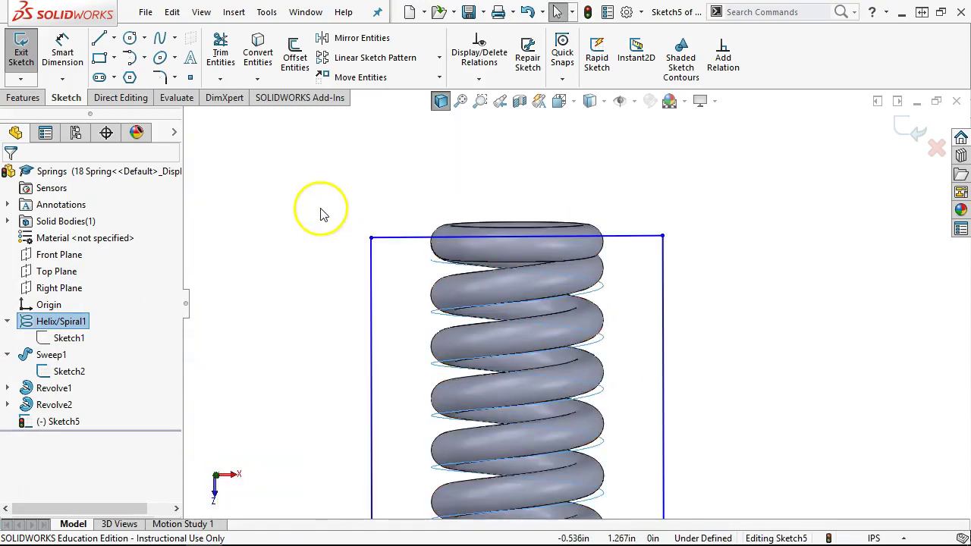
pyautogui.rightClick(67, 337)
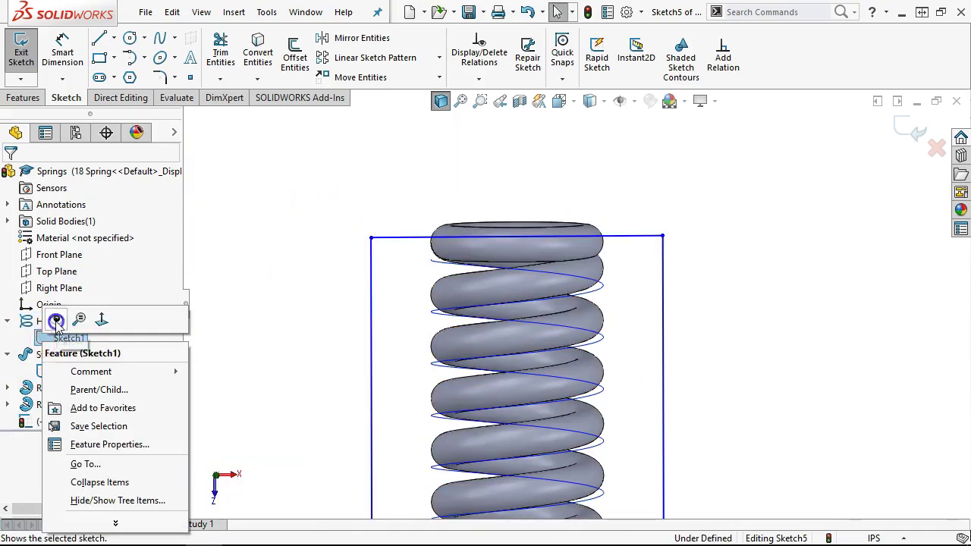
pyautogui.click(56, 321)
pyautogui.hotkey('ctrl', '1')
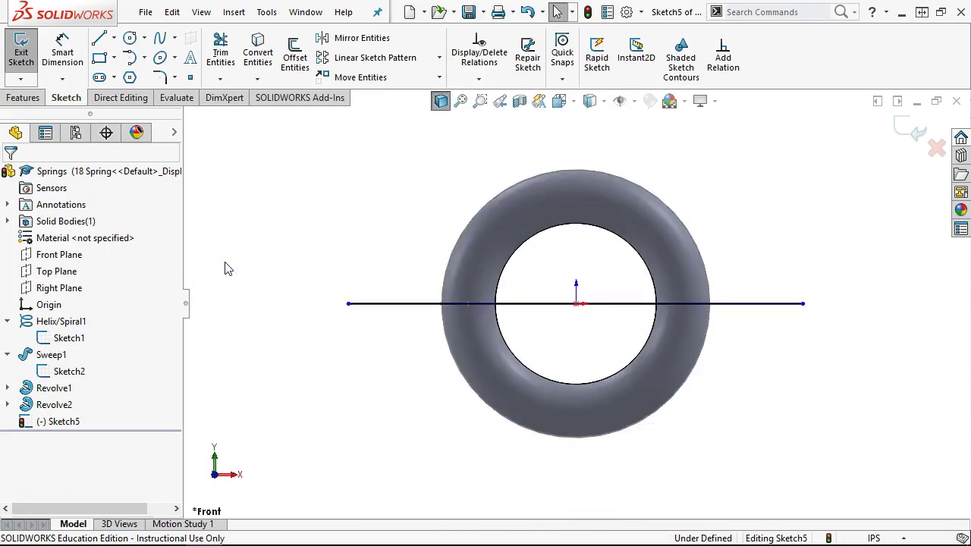
pyautogui.hotkey('ctrl', '4')
pyautogui.hotkey('ctrl', '5')
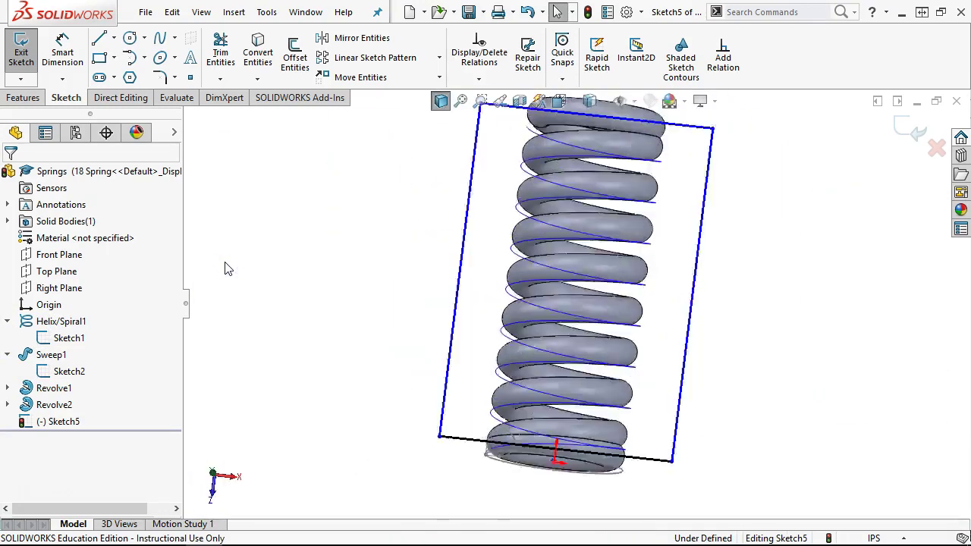
pyautogui.scroll(-5, 515, 135)
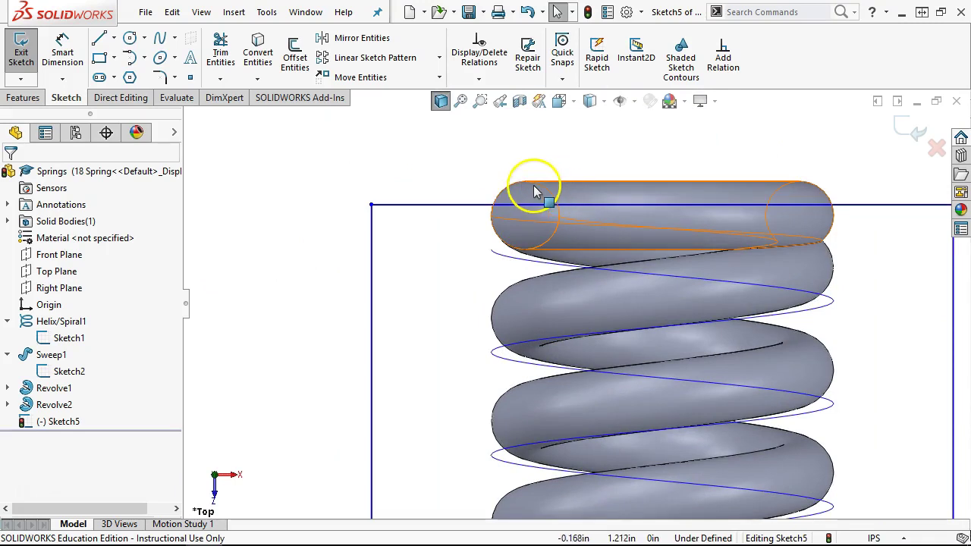
# Make the rectangle's top line coincident with the top coil's edge.
pyautogui.click(508, 191)
pyautogui.click(501, 214)
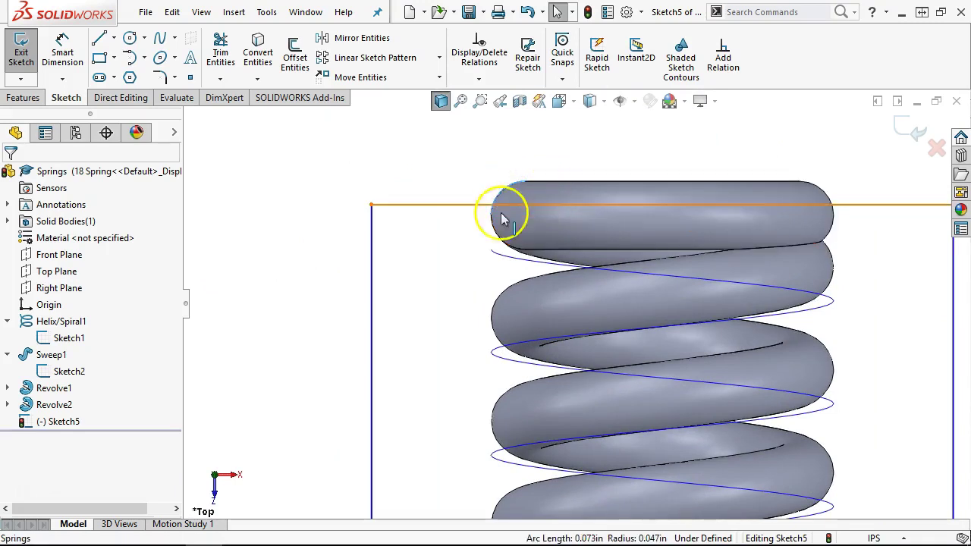
pyautogui.keyDown('ctrl'); pyautogui.click(459, 205); pyautogui.keyUp('ctrl')
pyautogui.click(525, 141)
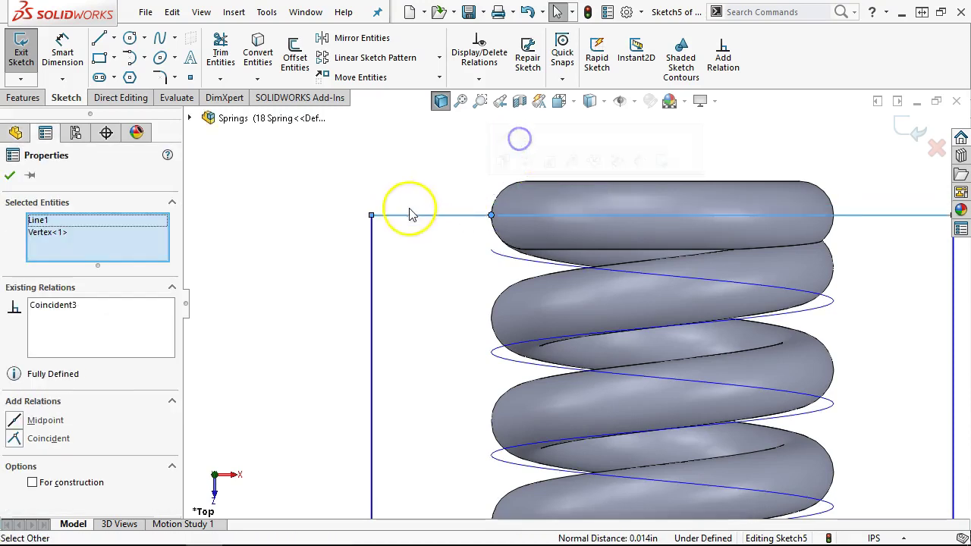
pyautogui.click(417, 198)
pyautogui.scroll(5, 455, 227)
pyautogui.scroll(-2, 667, 394)
pyautogui.scroll(-2, 508, 259)
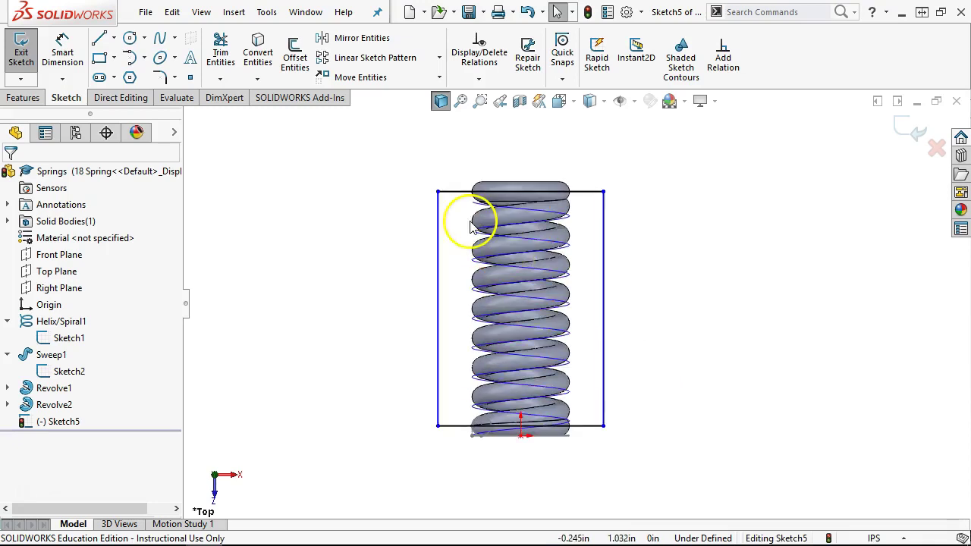
# Dimension the top coil's end point 0.1 in from the rectangle's left line, fully defining Sketch5.
pyautogui.click(63, 53)
pyautogui.scroll(-3, 473, 220)
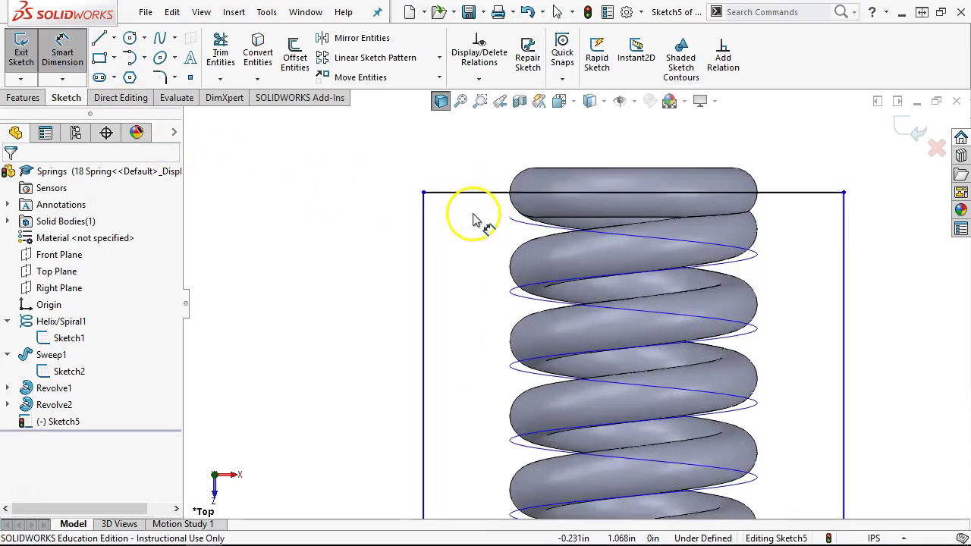
pyautogui.click(509, 192)
pyautogui.click(425, 234)
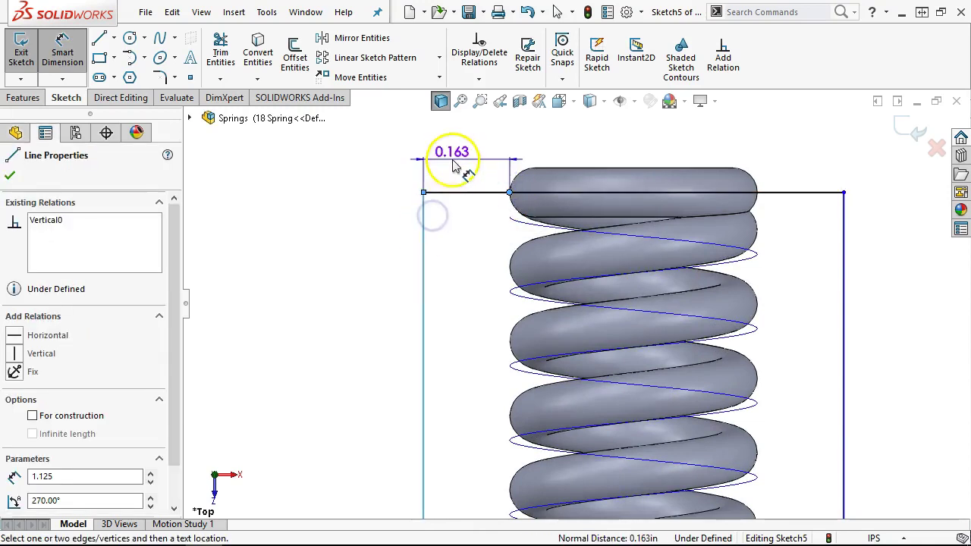
pyautogui.click(461, 172)
pyautogui.write('0.1')
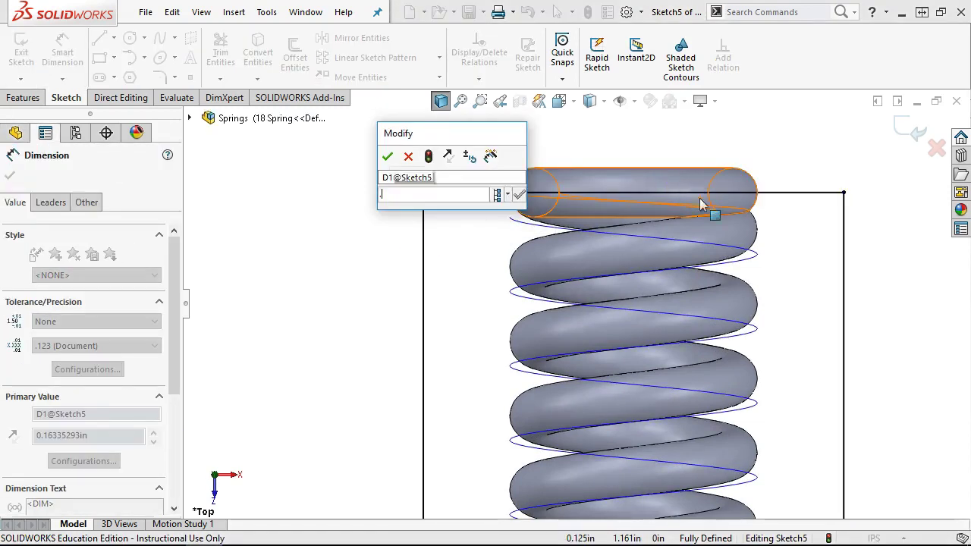
pyautogui.press('Return')
pyautogui.middleClick(784, 293)
pyautogui.rightClick(697, 262)
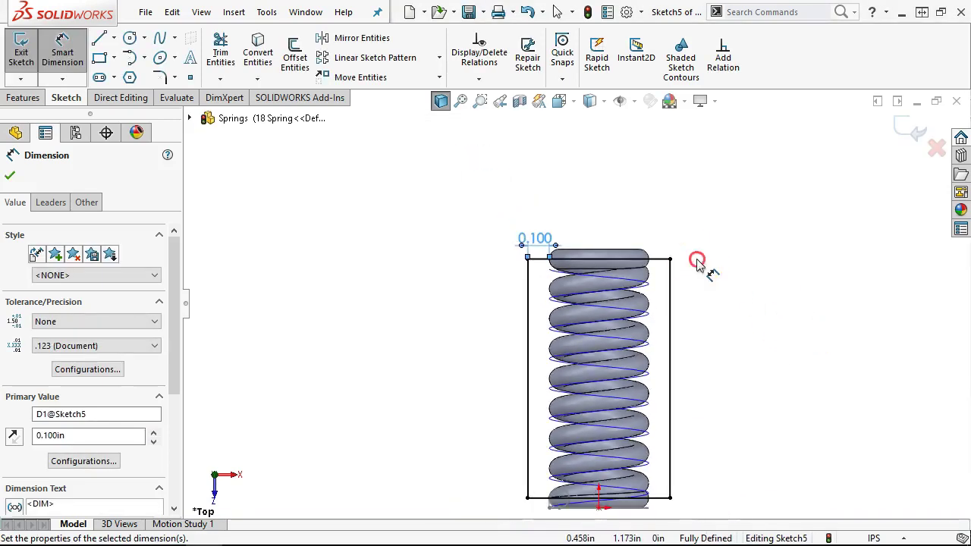
pyautogui.click(734, 305)
pyautogui.scroll(3, 721, 348)
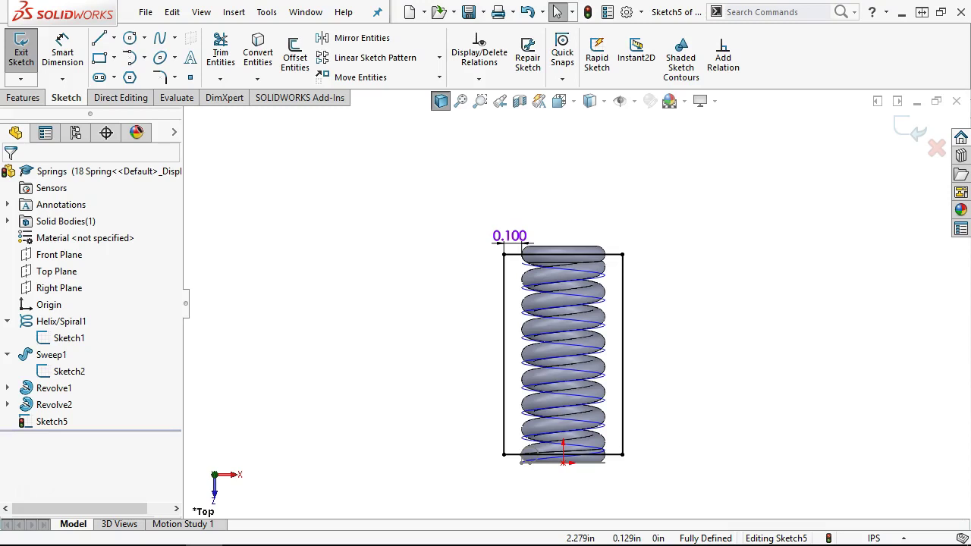
# Create an Extruded Cut from the rectangle with Flip side to cut enabled.
pyautogui.click(23, 98)
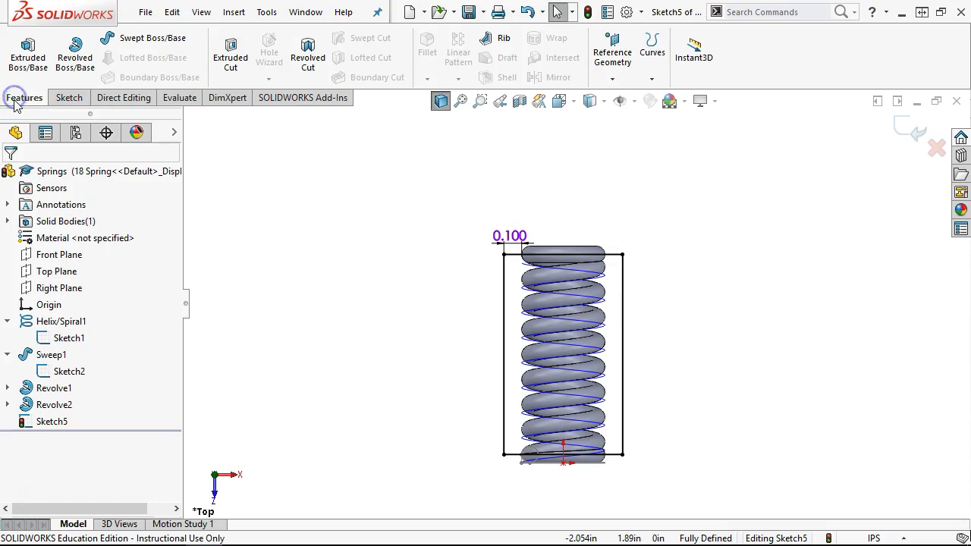
pyautogui.click(231, 57)
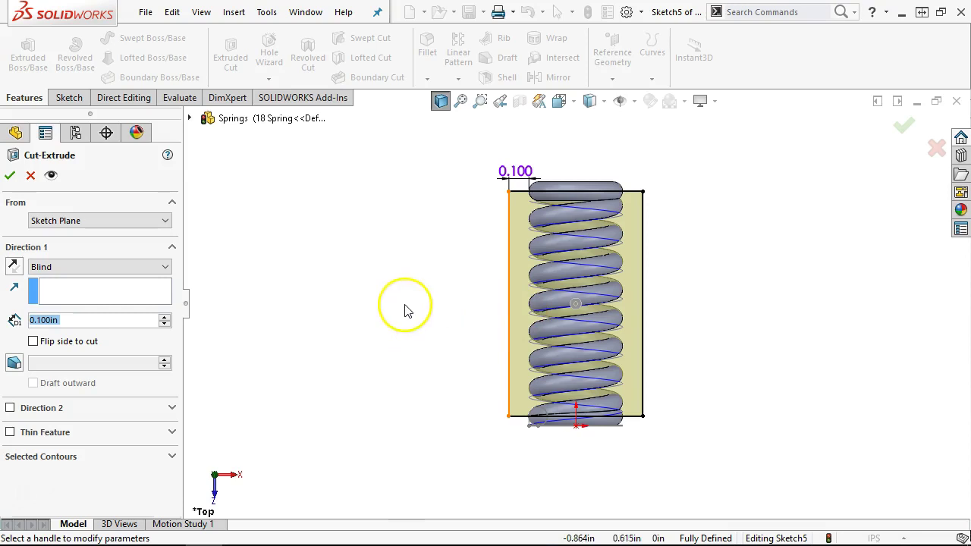
pyautogui.click(33, 342)
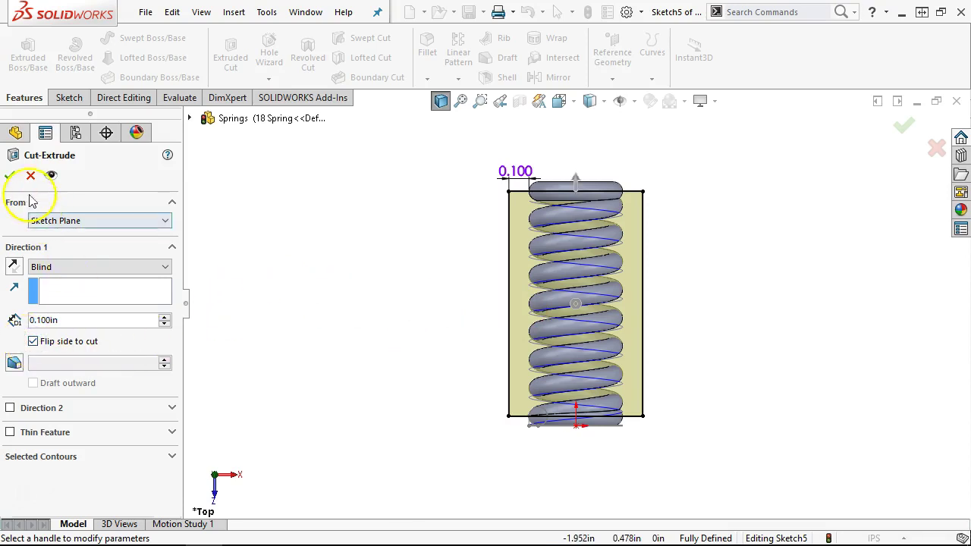
pyautogui.click(10, 176)
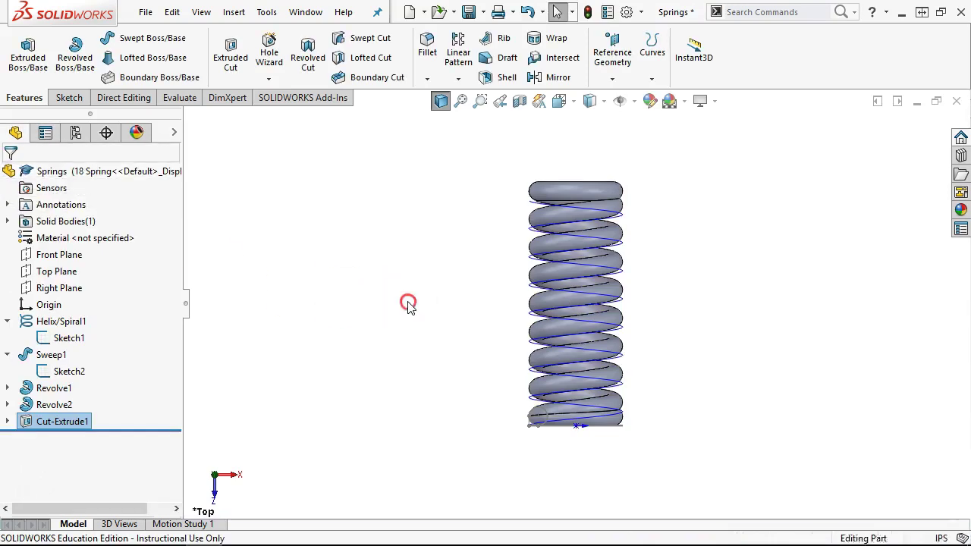
pyautogui.moveTo(408, 303); pyautogui.dragTo(432, 325, button='middle')
# Edit Cut-Extrude1 so it cuts Through All - Both.
pyautogui.rightClick(76, 422)
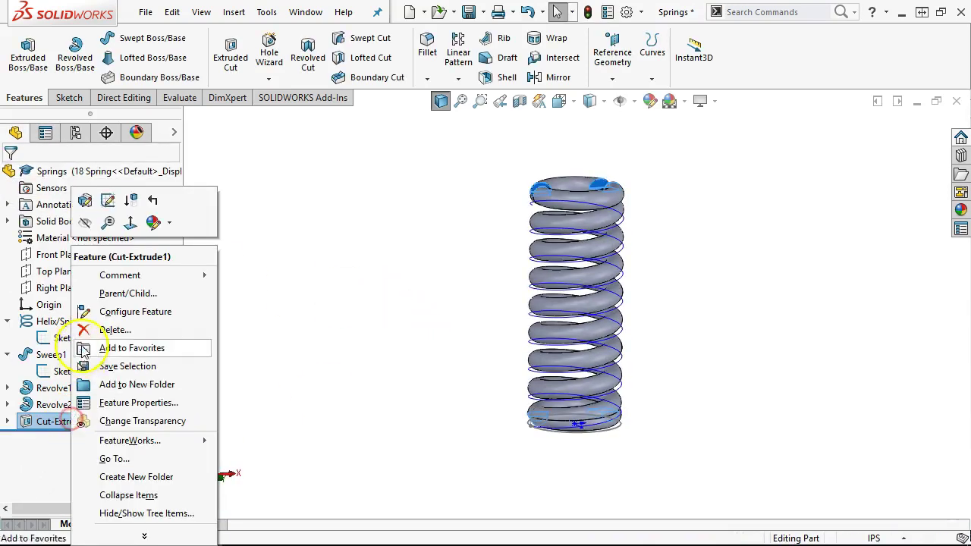
pyautogui.moveTo(356, 265); pyautogui.dragTo(362, 296, button='middle')
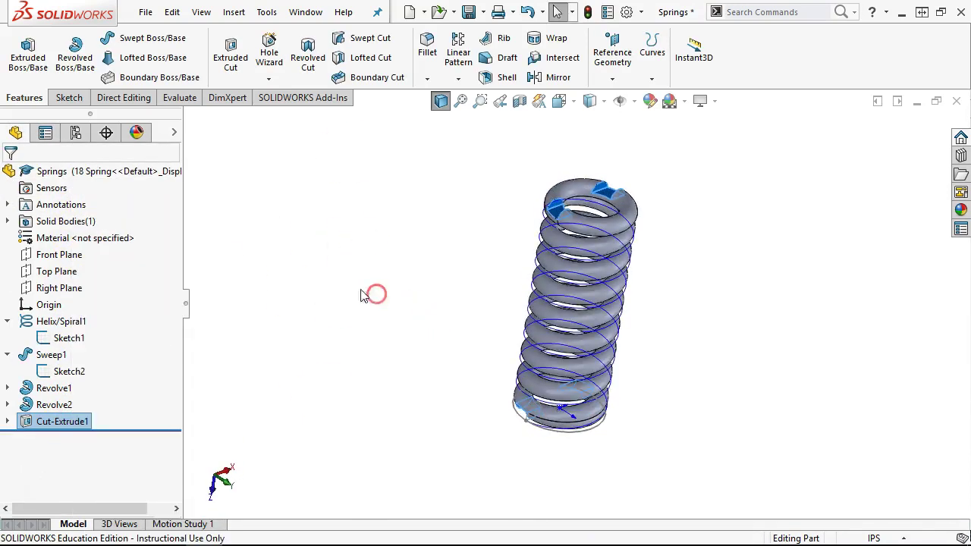
pyautogui.rightClick(63, 421)
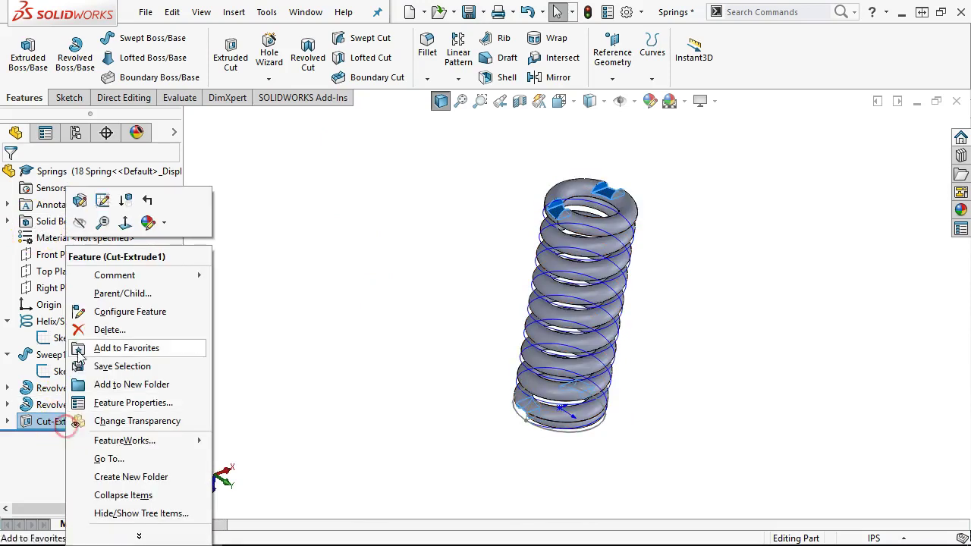
pyautogui.click(80, 203)
pyautogui.click(87, 267)
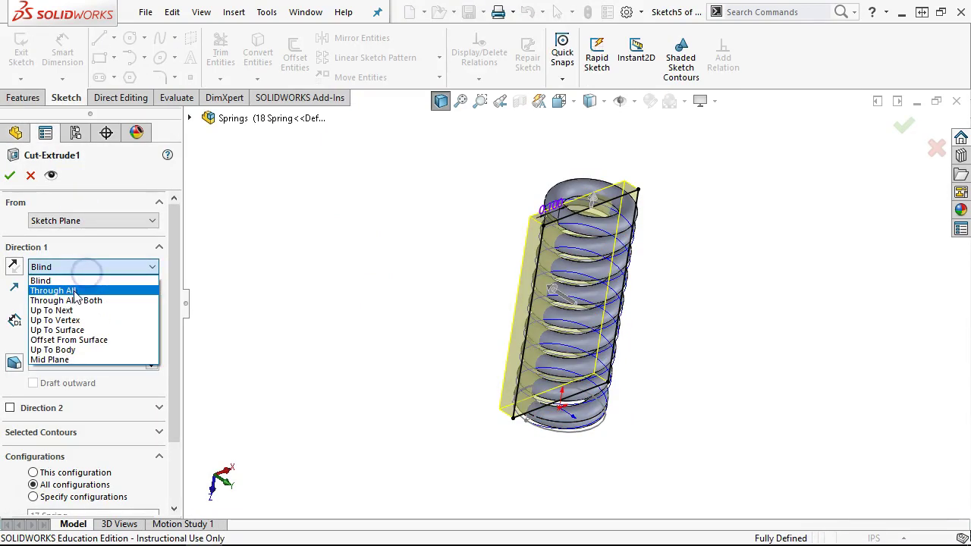
pyautogui.click(76, 300)
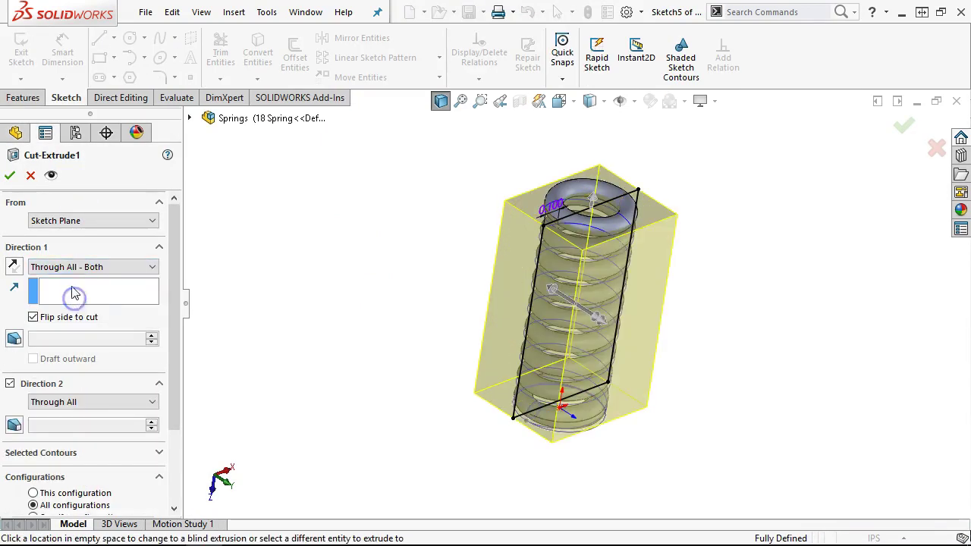
pyautogui.click(9, 175)
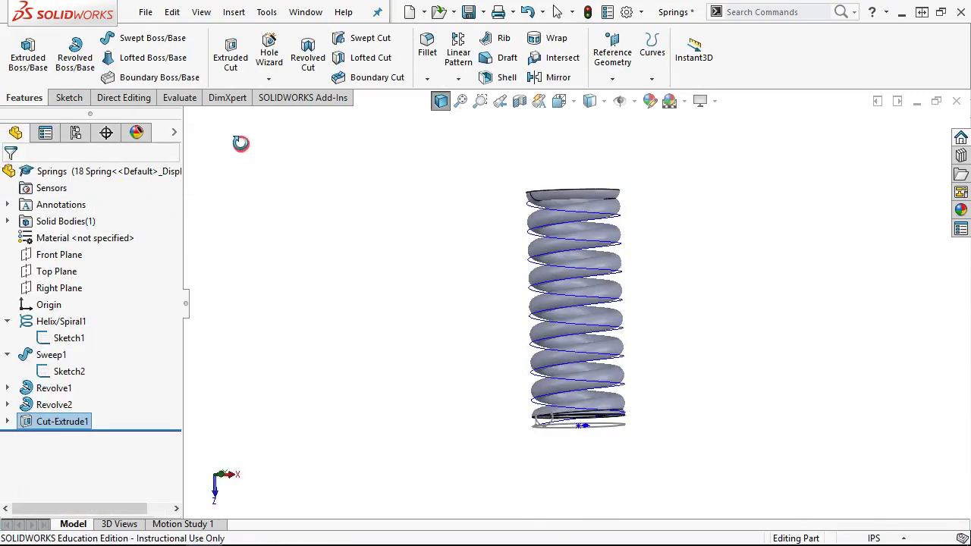
# Inspect the cut 18 Spring from the Front and Top views.
pyautogui.rightClick(68, 338)
pyautogui.click(74, 306)
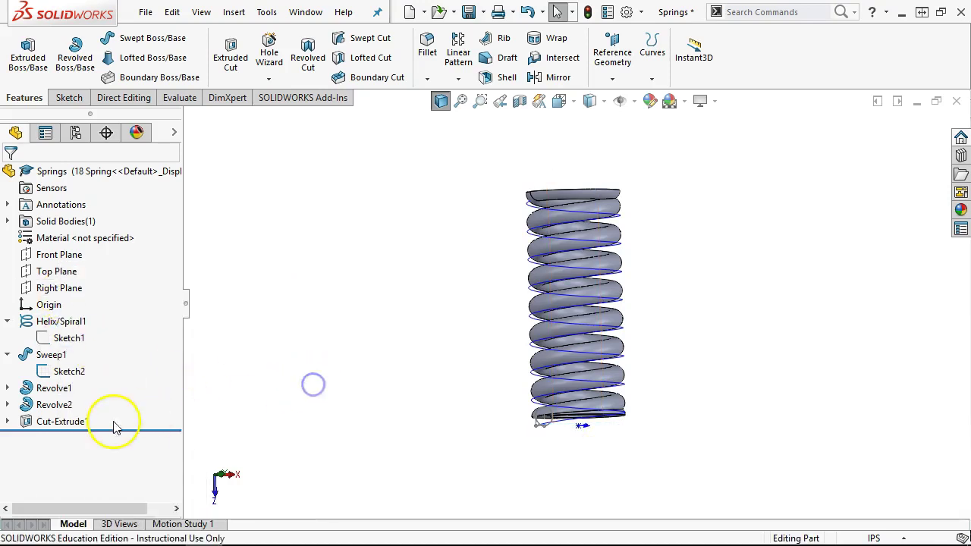
pyautogui.rightClick(53, 370)
pyautogui.click(59, 290)
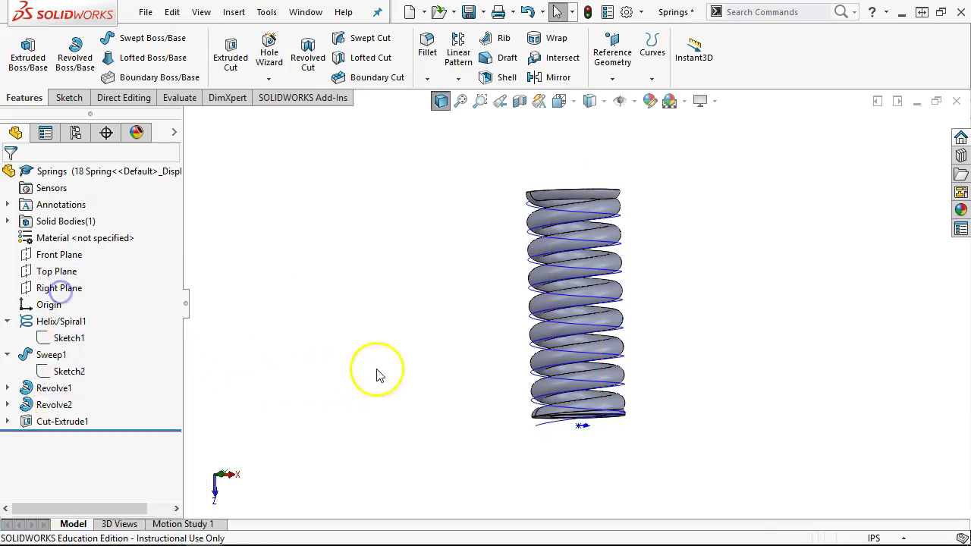
pyautogui.click(240, 318)
pyautogui.hotkey('ctrl', '1')
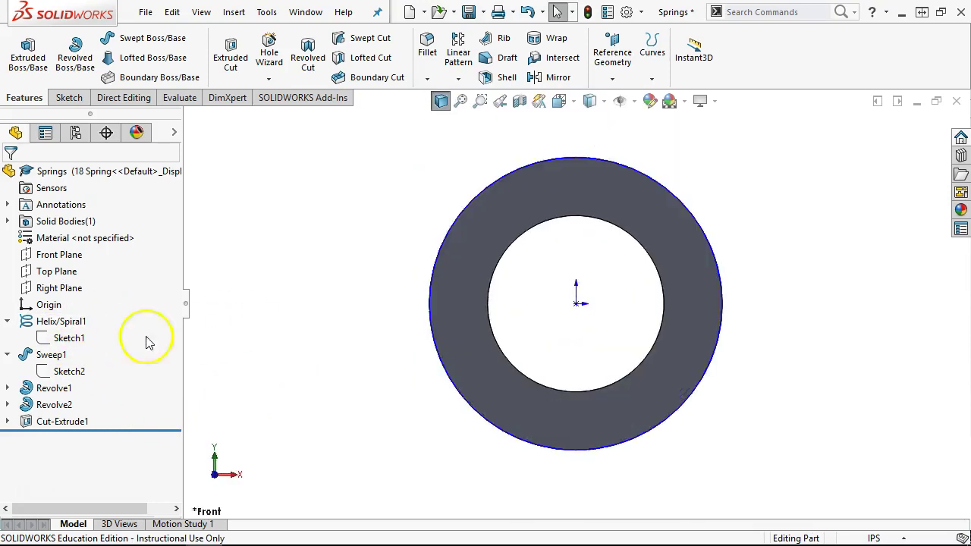
pyautogui.rightClick(39, 320)
pyautogui.click(191, 291)
pyautogui.click(353, 322)
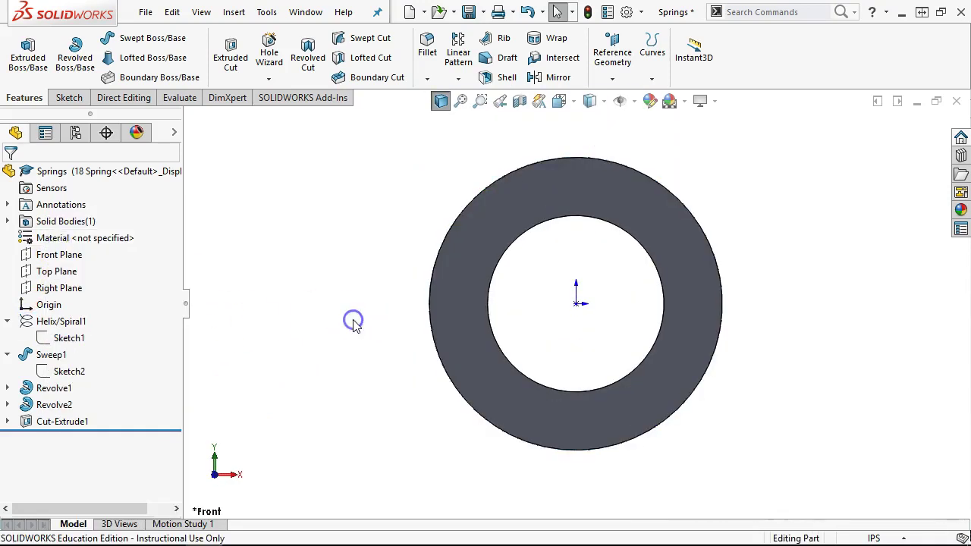
pyautogui.hotkey('ctrl', '5')
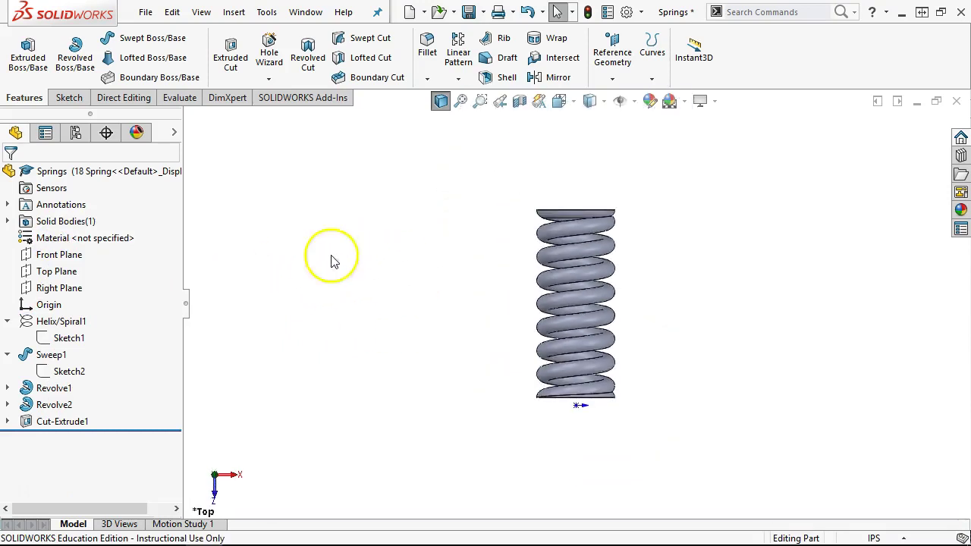
# Measure the distance between the spring's top and bottom end faces.
pyautogui.moveTo(331, 260); pyautogui.dragTo(420, 281, button='middle')
pyautogui.click(551, 224)
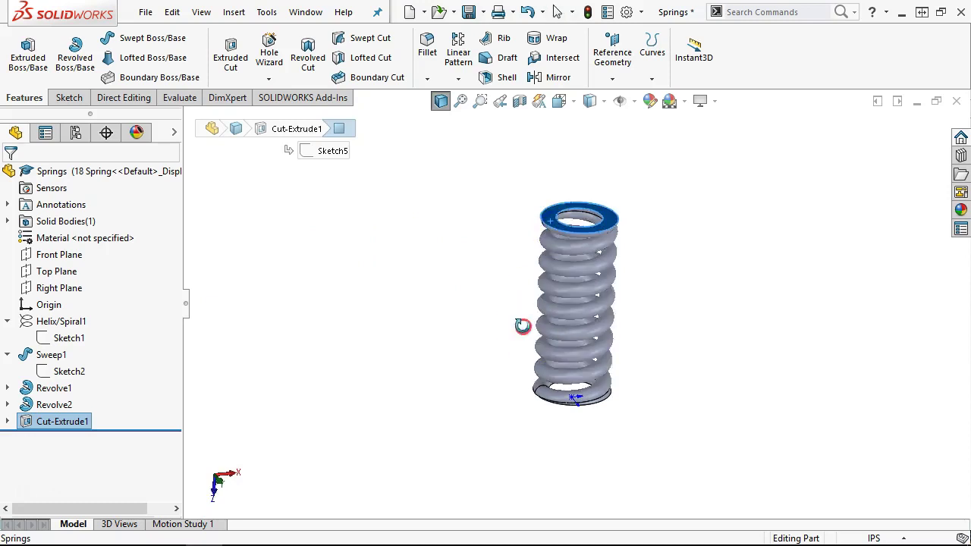
pyautogui.scroll(-3, 515, 394)
pyautogui.keyDown('ctrl'); pyautogui.click(517, 404); pyautogui.keyUp('ctrl')
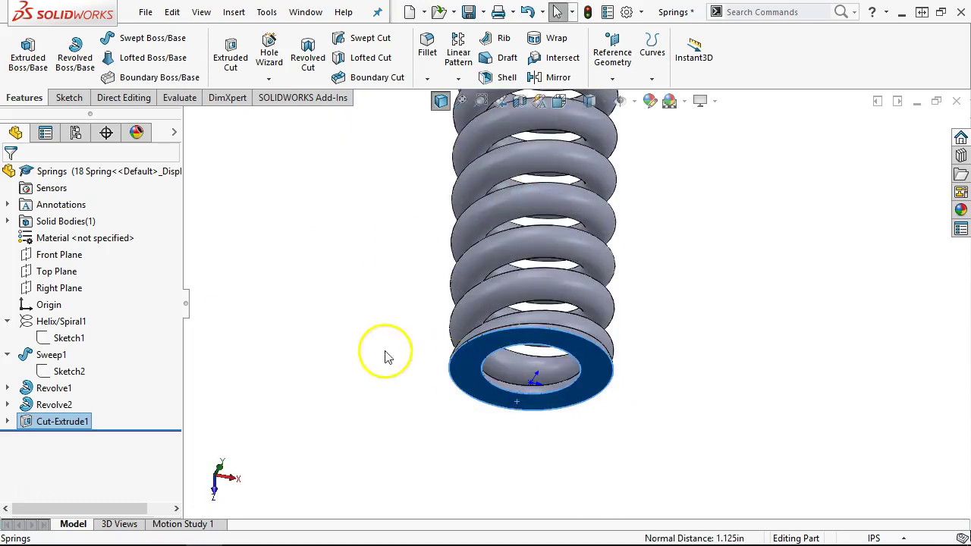
pyautogui.click(364, 331)
pyautogui.hotkey('ctrl', '1')
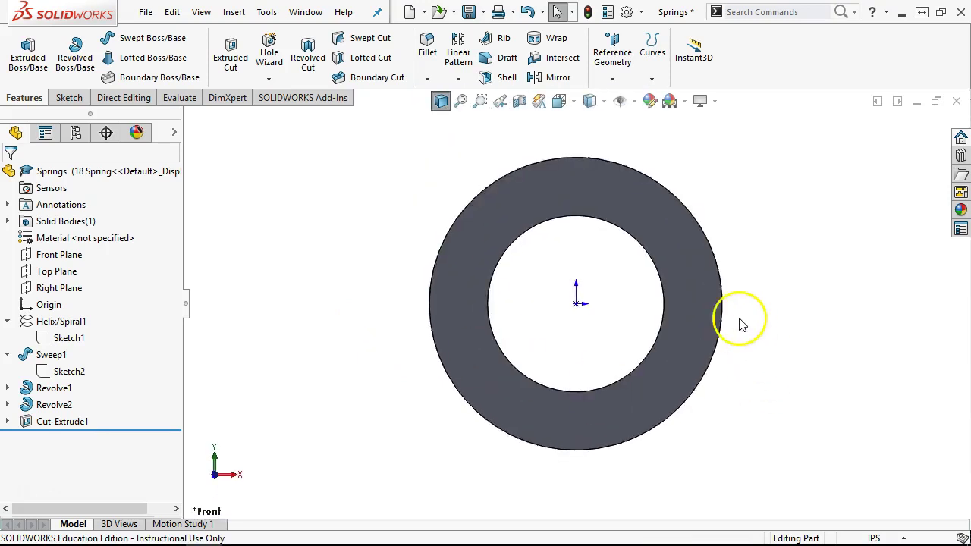
pyautogui.hotkey('ctrl', '5')
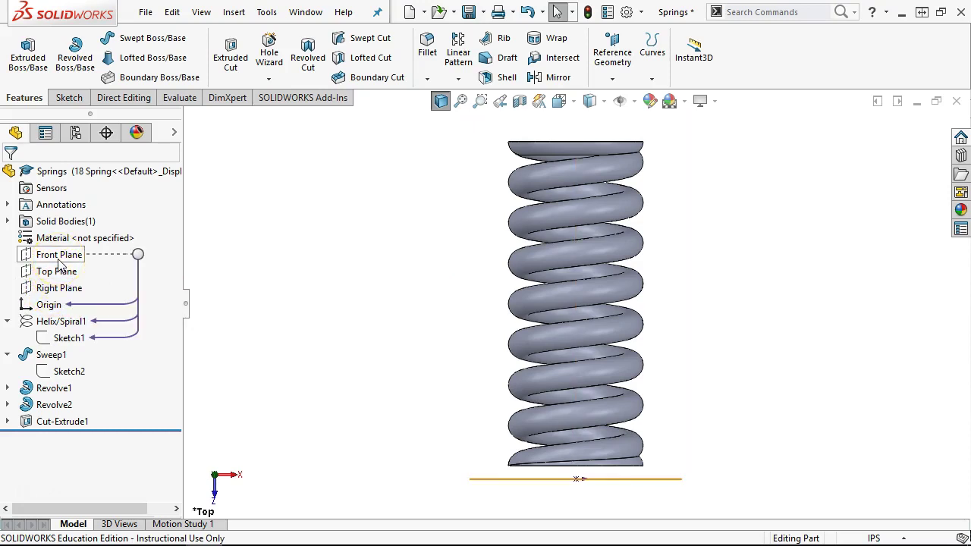
# Activate the 17 Spring configuration and view it in 3-D.
pyautogui.click(76, 133)
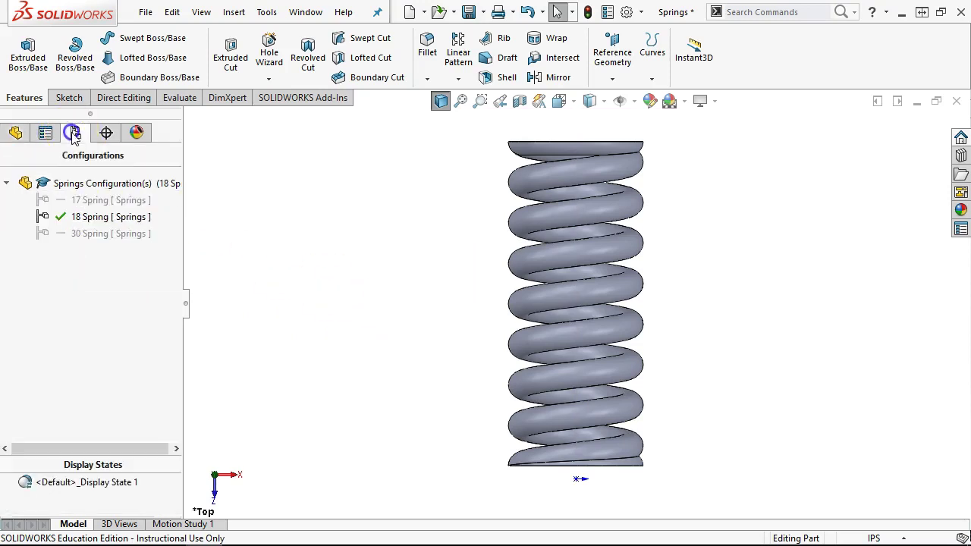
pyautogui.doubleClick(89, 202)
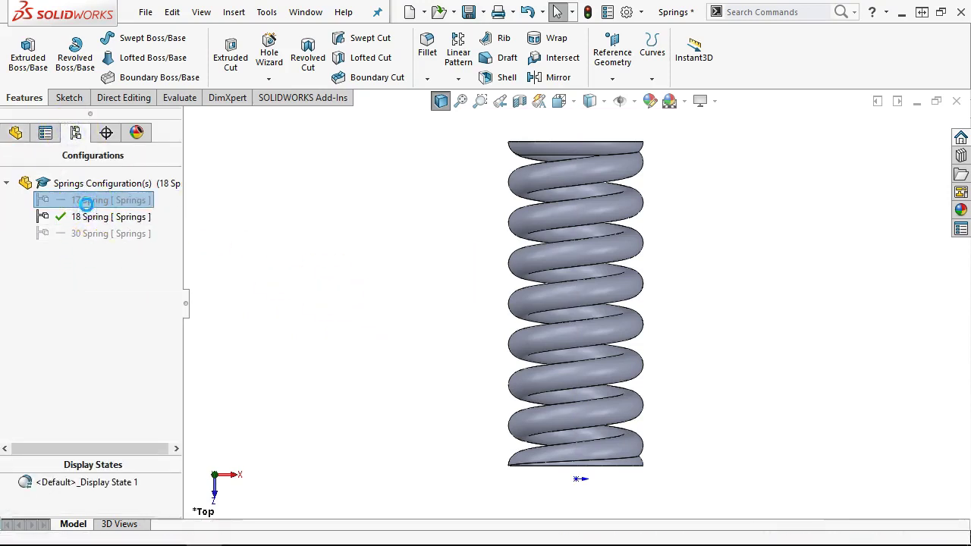
pyautogui.moveTo(389, 348); pyautogui.dragTo(395, 212, button='middle')
pyautogui.scroll(-3, 617, 247)
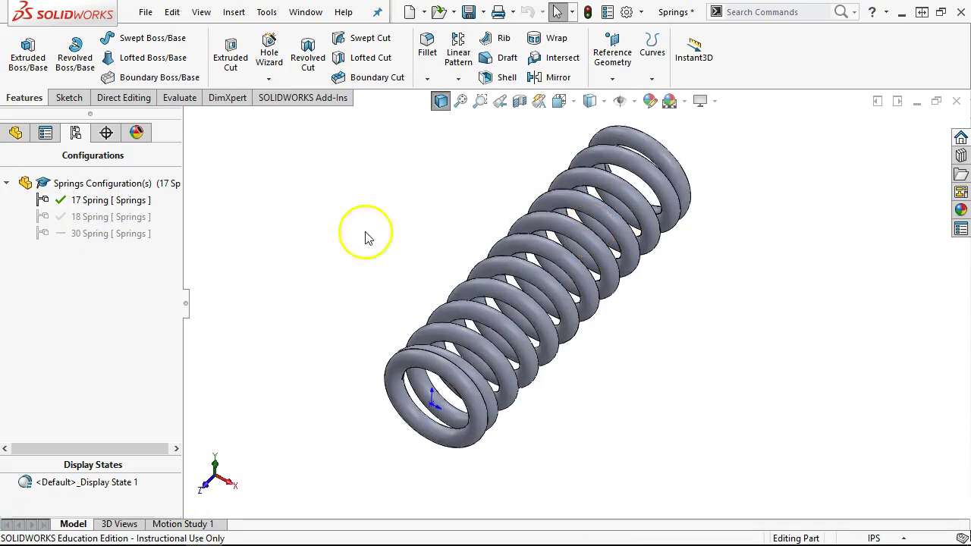
# Unsuppress Cut-Extrude1 in the 30 Spring configuration, accepting the warning.
pyautogui.click(107, 239)
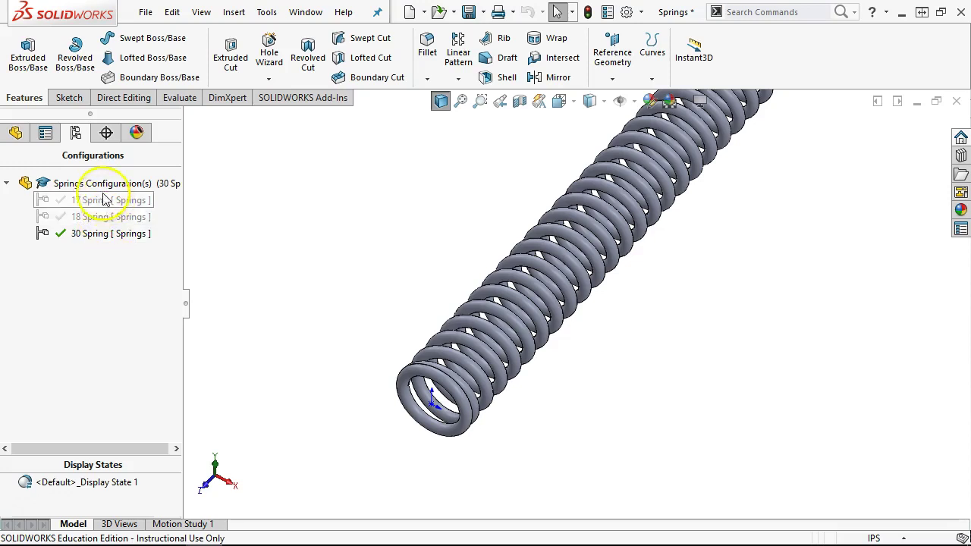
pyautogui.click(15, 133)
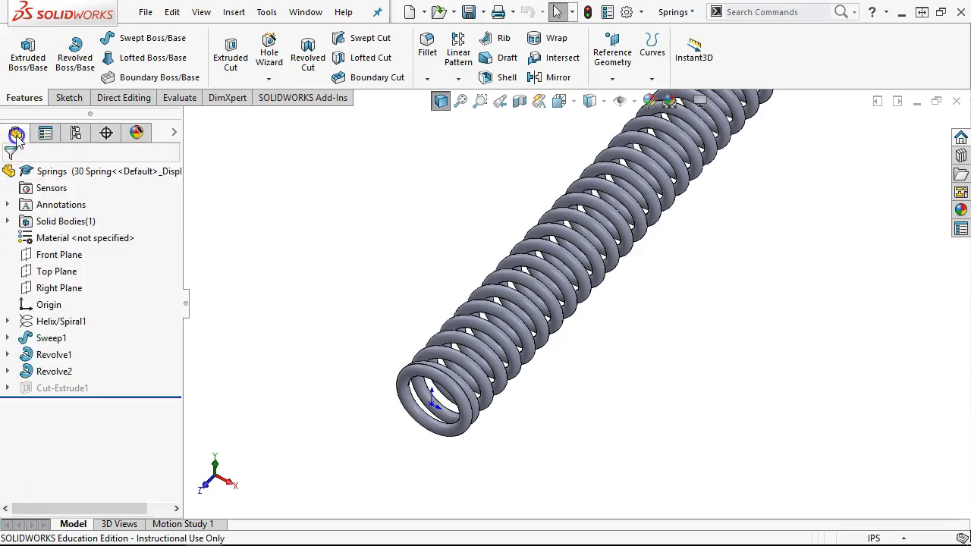
pyautogui.rightClick(47, 388)
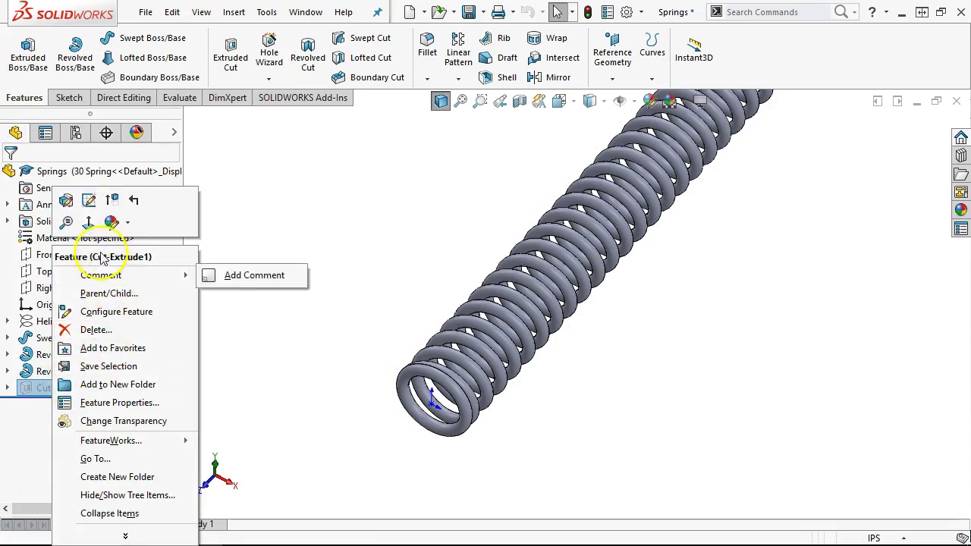
pyautogui.click(112, 200)
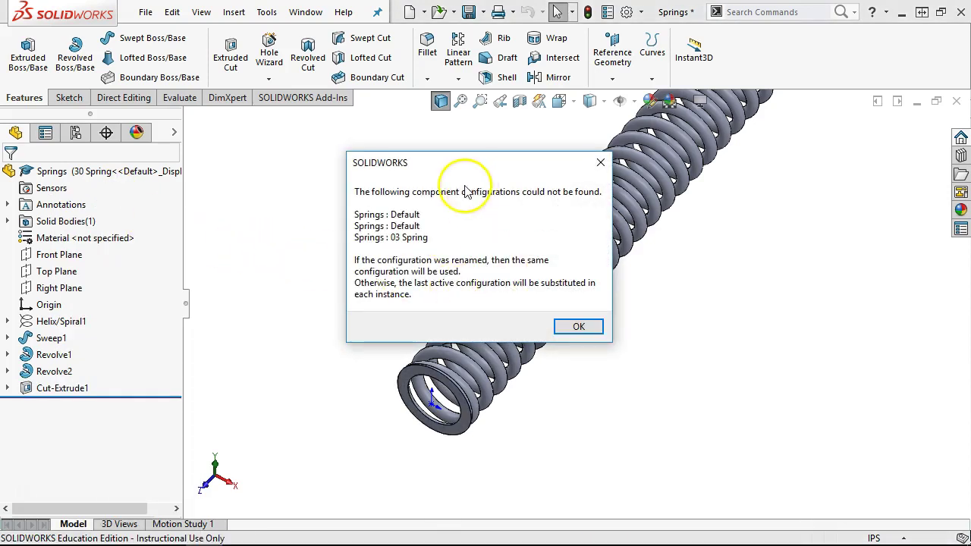
pyautogui.click(578, 327)
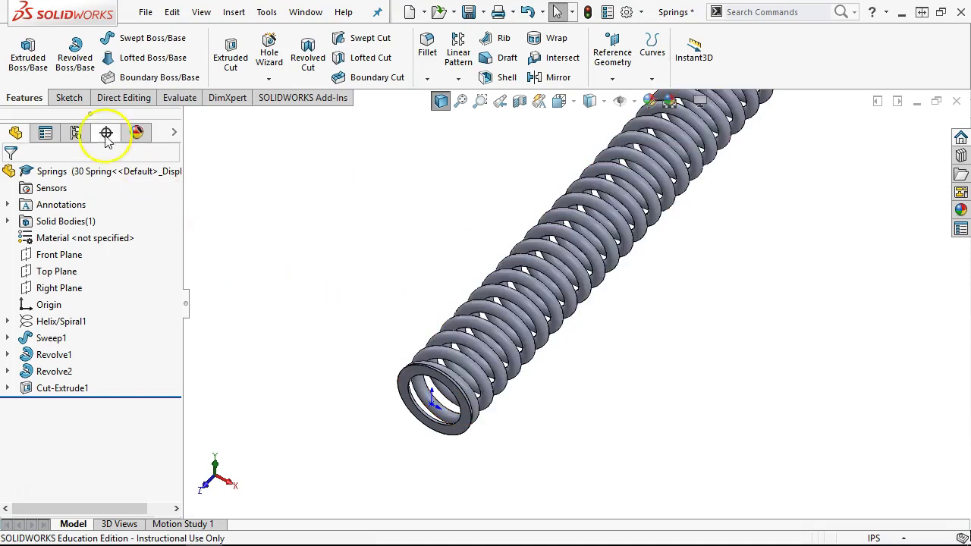
# Make 17 Spring the active configuration again.
pyautogui.click(75, 133)
pyautogui.doubleClick(75, 200)
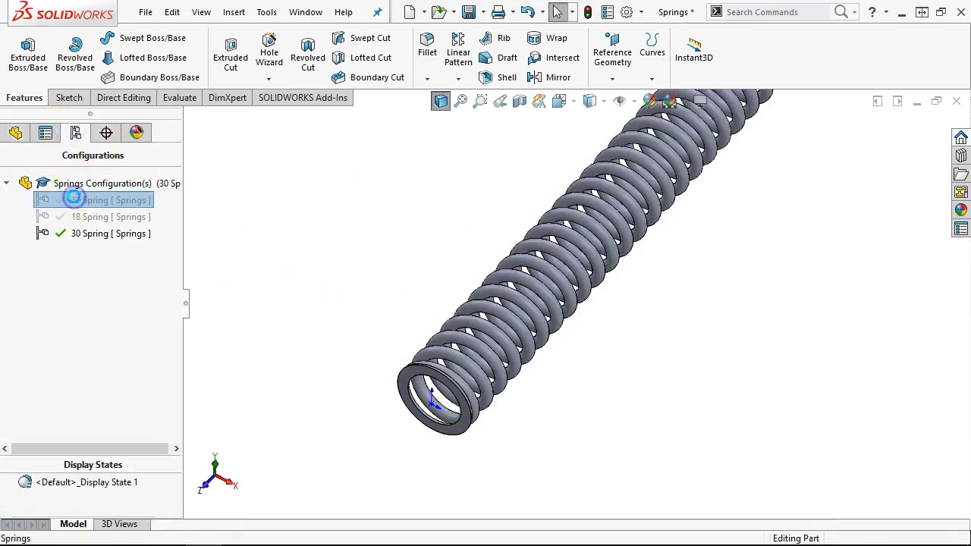
pyautogui.click(15, 132)
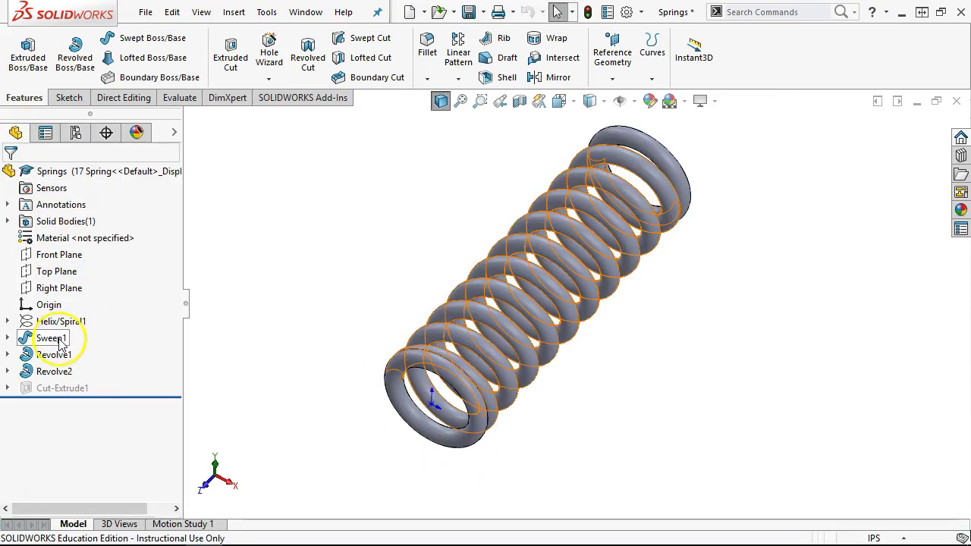
# Clear Suppress on Cut-Extrude1 for 17 Spring in Configure Feature, then save Springs.
pyautogui.rightClick(62, 389)
pyautogui.click(107, 315)
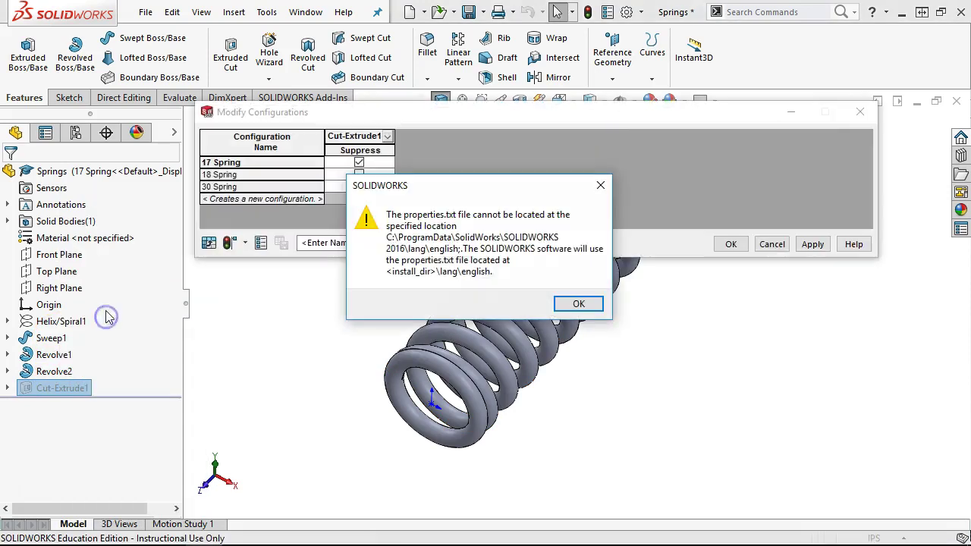
pyautogui.click(578, 304)
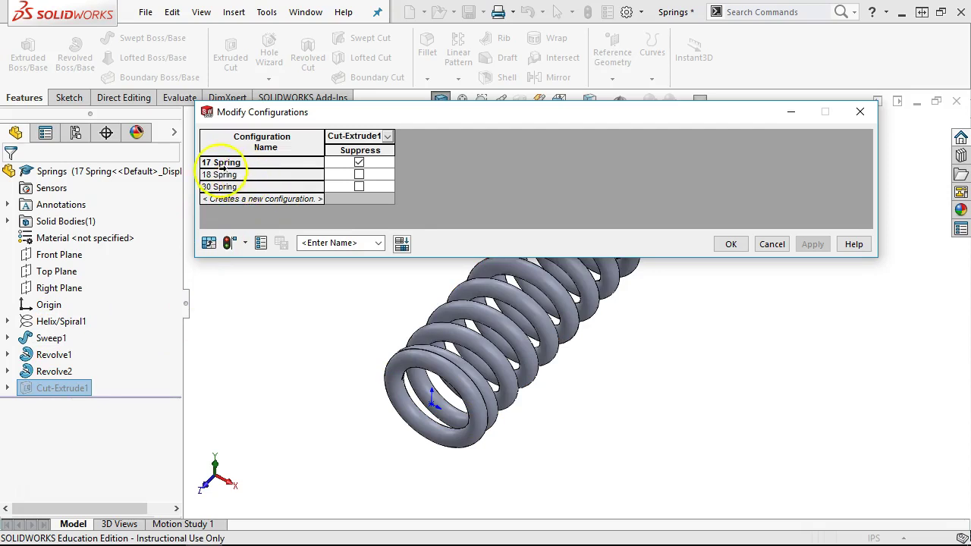
pyautogui.click(358, 162)
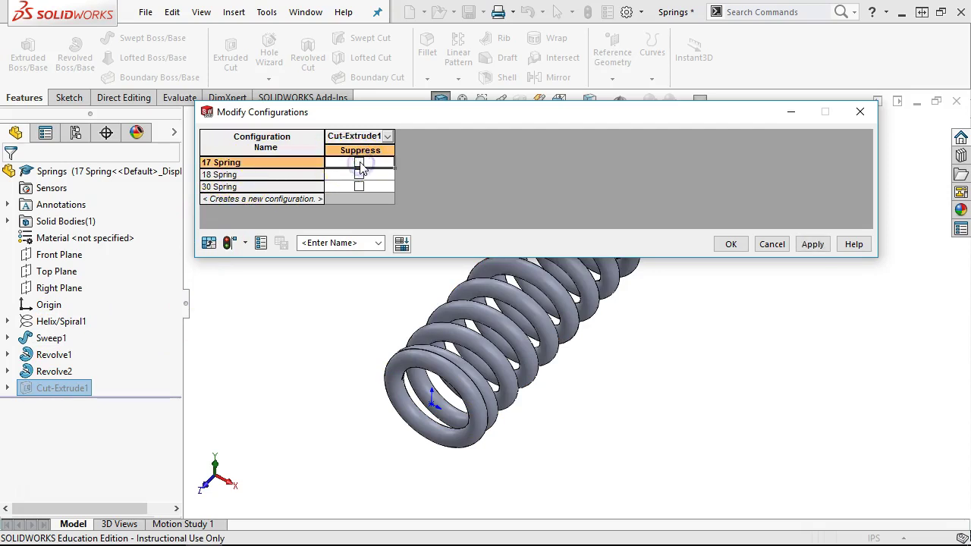
pyautogui.click(361, 188)
pyautogui.click(811, 244)
pyautogui.click(731, 245)
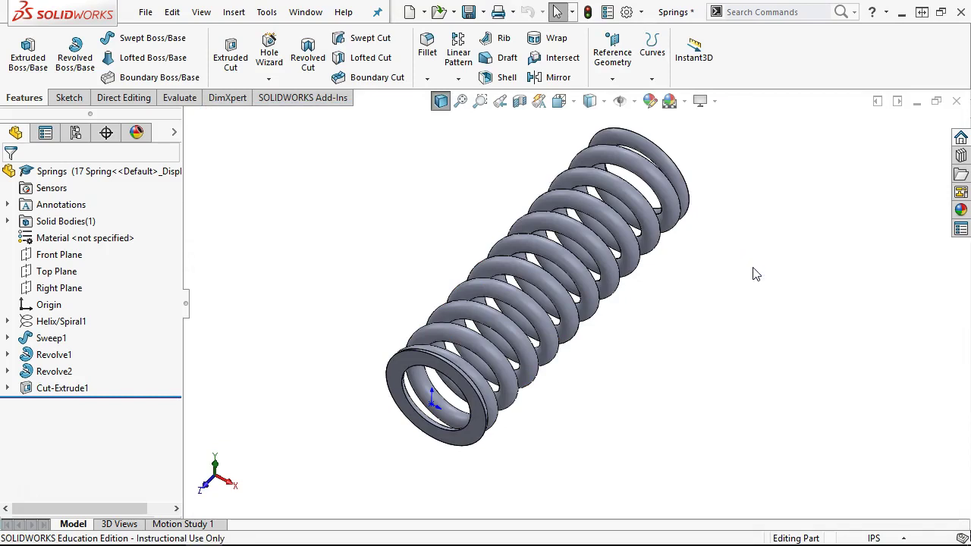
pyautogui.hotkey('ctrl', 's')
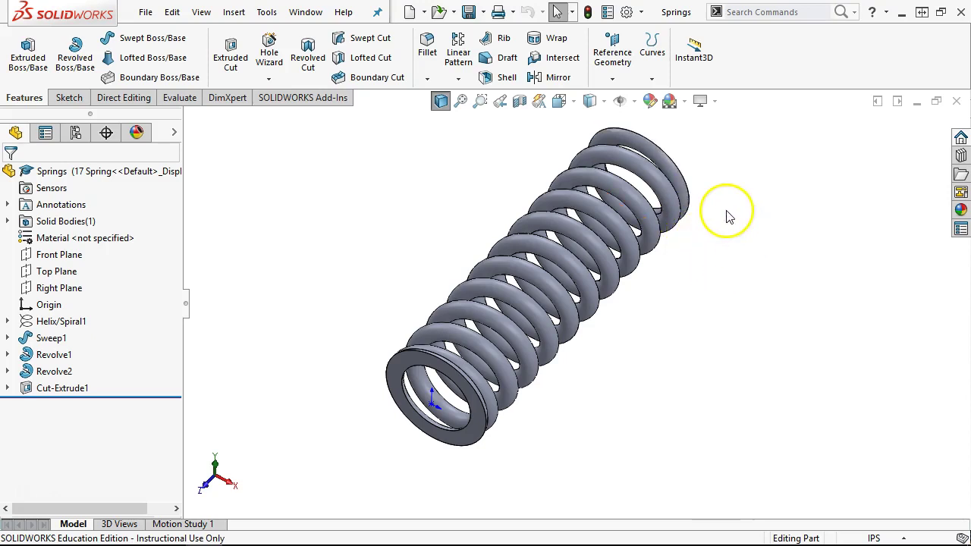
pyautogui.moveTo(433, 237); pyautogui.dragTo(433, 240, button='middle')
# Check the 17 Spring's flat ends in Front and Left views, then list its configurations.
pyautogui.hotkey('ctrl', '1')
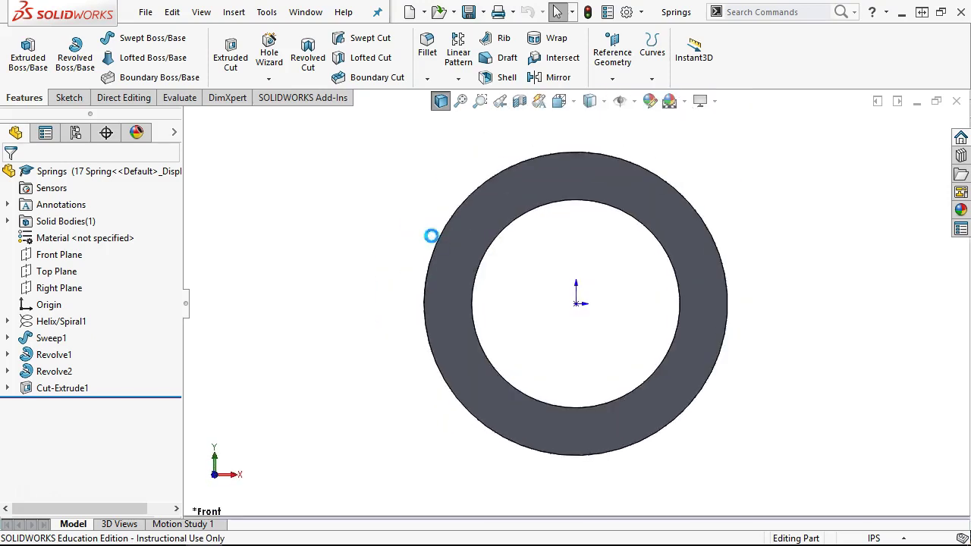
pyautogui.hotkey('ctrl', '3')
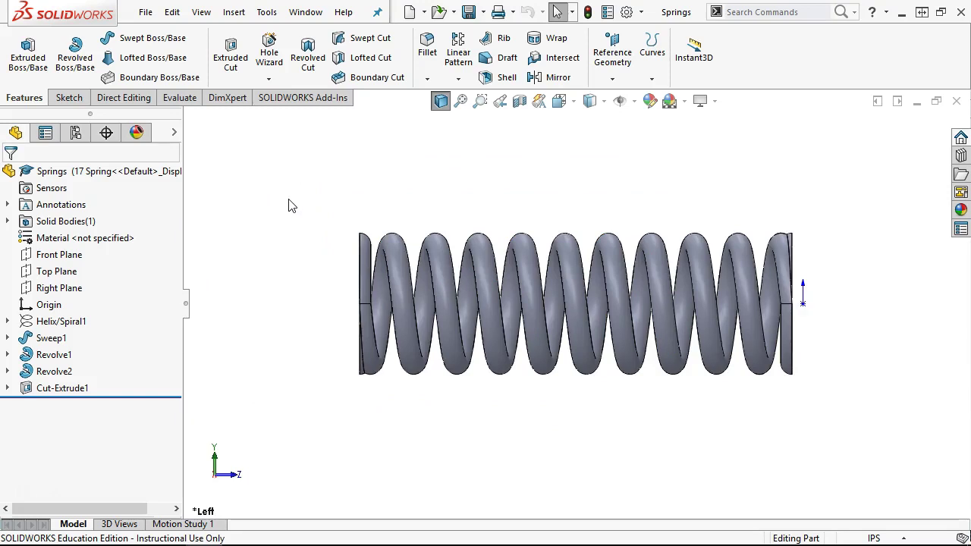
pyautogui.click(76, 132)
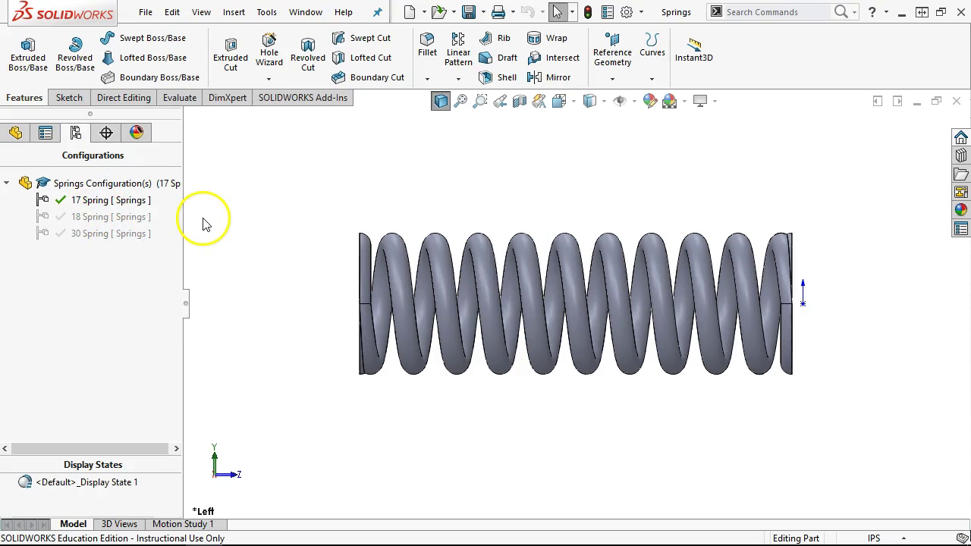
# Set 17 Spring's BOM part number to Configuration Name.
pyautogui.click(127, 203)
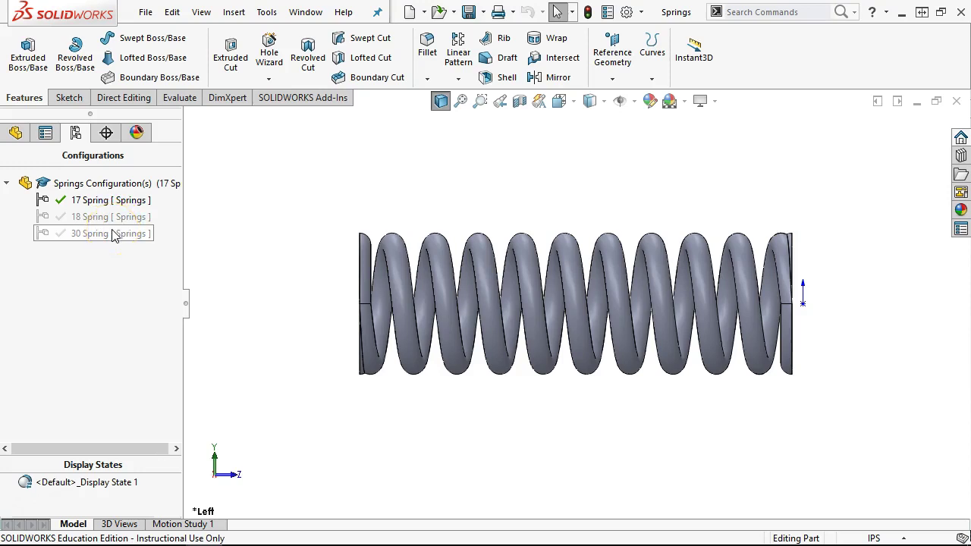
pyautogui.rightClick(113, 200)
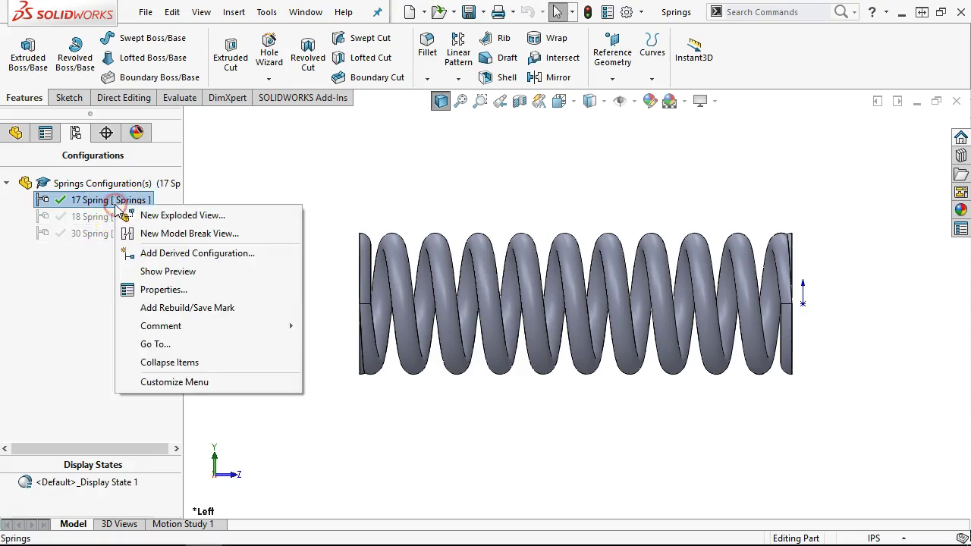
pyautogui.click(161, 291)
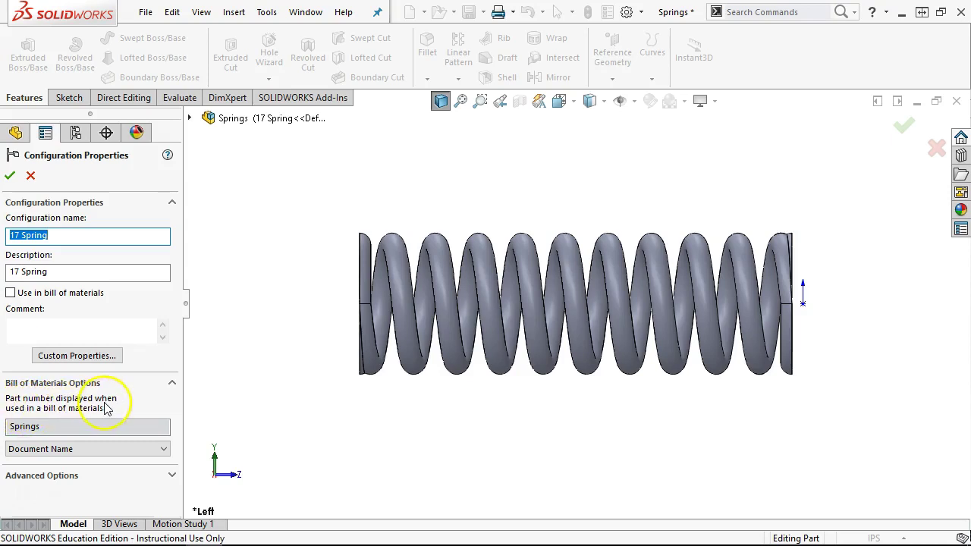
pyautogui.click(167, 452)
pyautogui.click(167, 470)
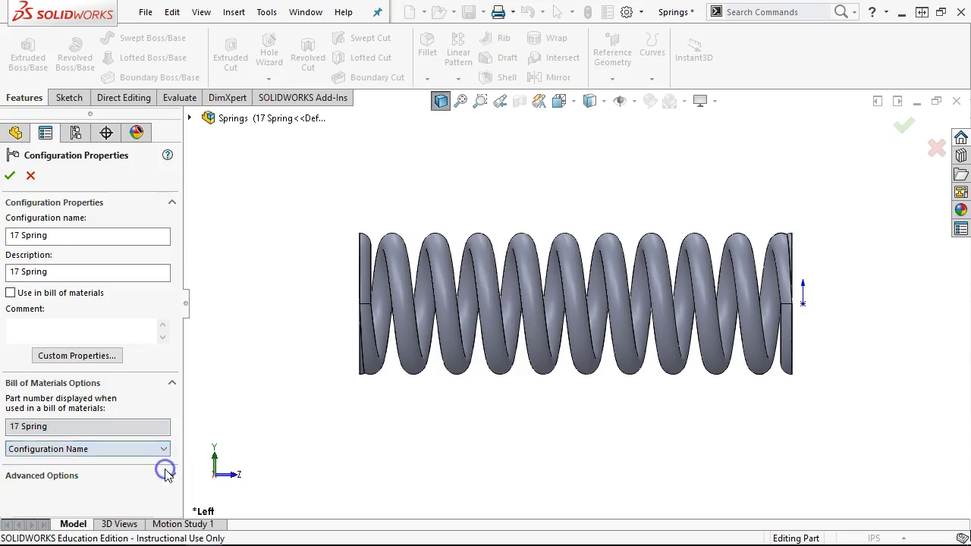
pyautogui.click(10, 177)
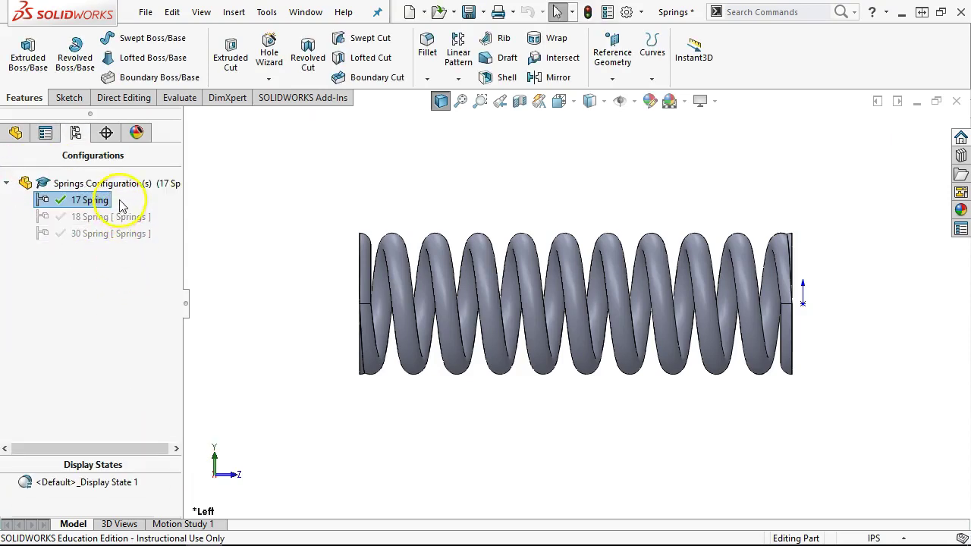
# Set 18 Spring's BOM part number to Configuration Name, rechecking it once.
pyautogui.click(81, 203)
pyautogui.rightClick(88, 217)
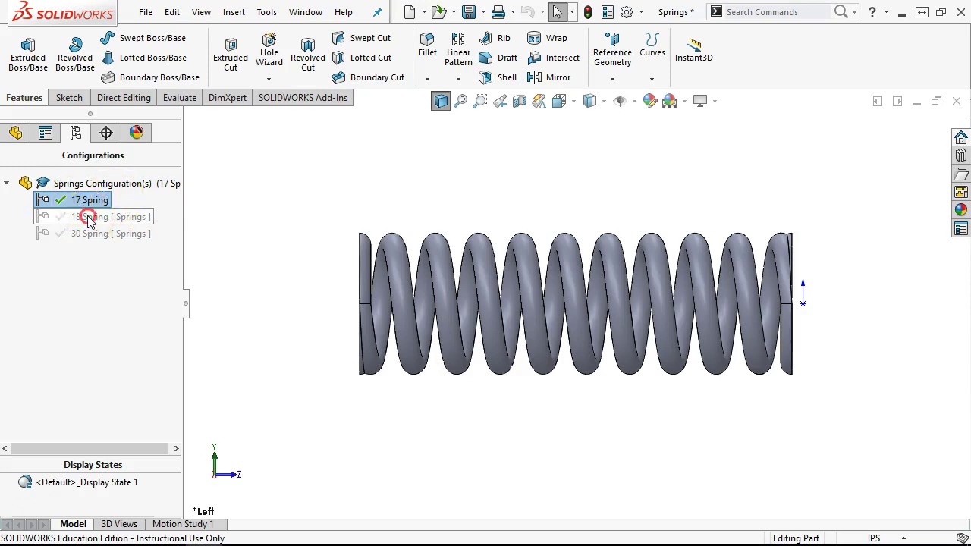
pyautogui.click(125, 300)
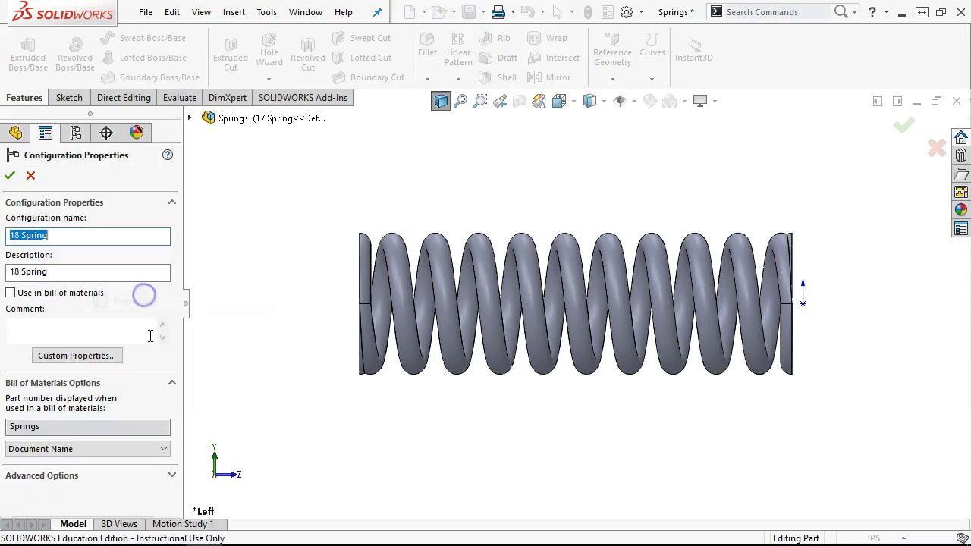
pyautogui.click(164, 450)
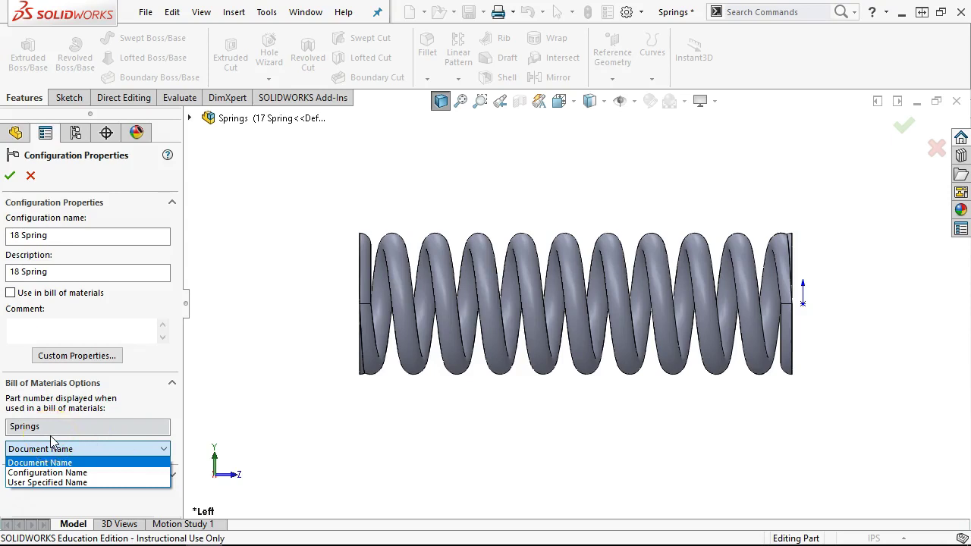
pyautogui.click(149, 471)
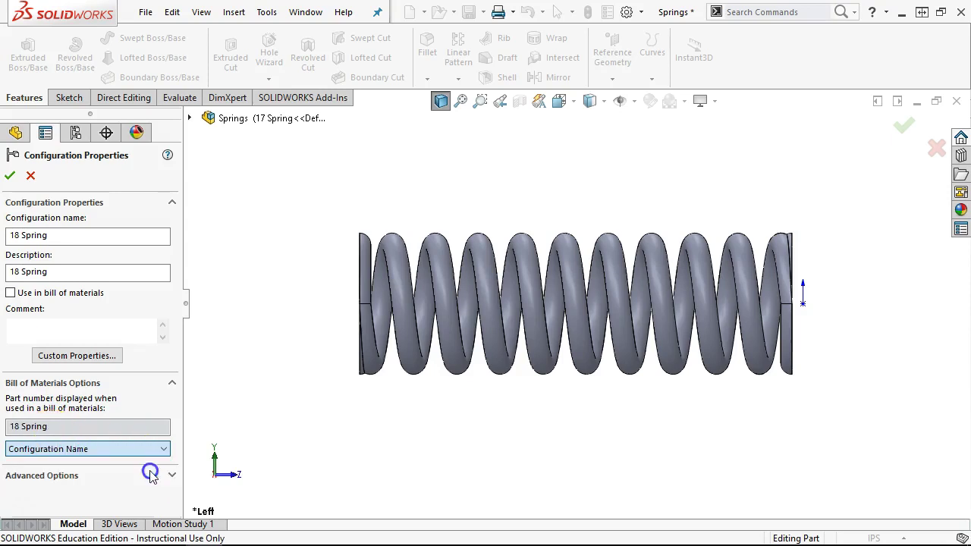
pyautogui.click(10, 176)
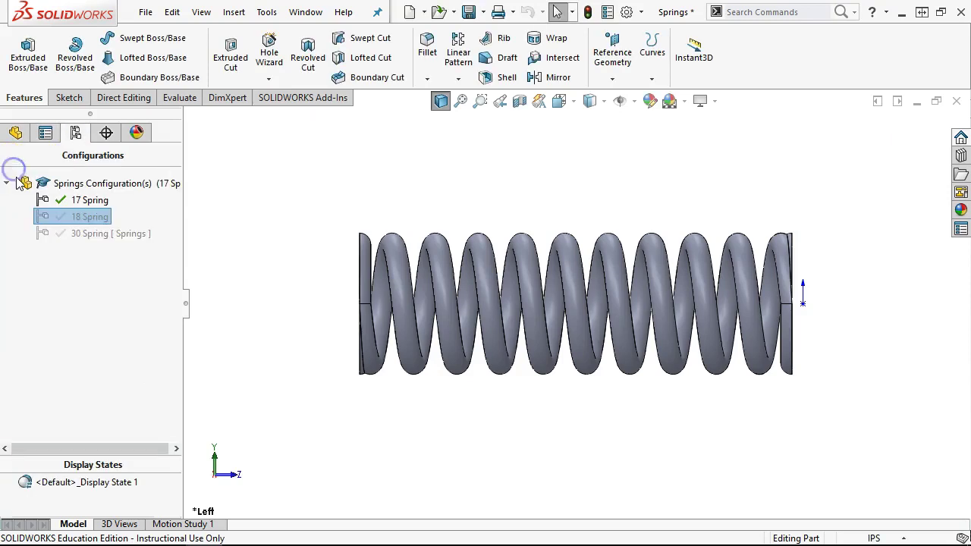
pyautogui.rightClick(138, 237)
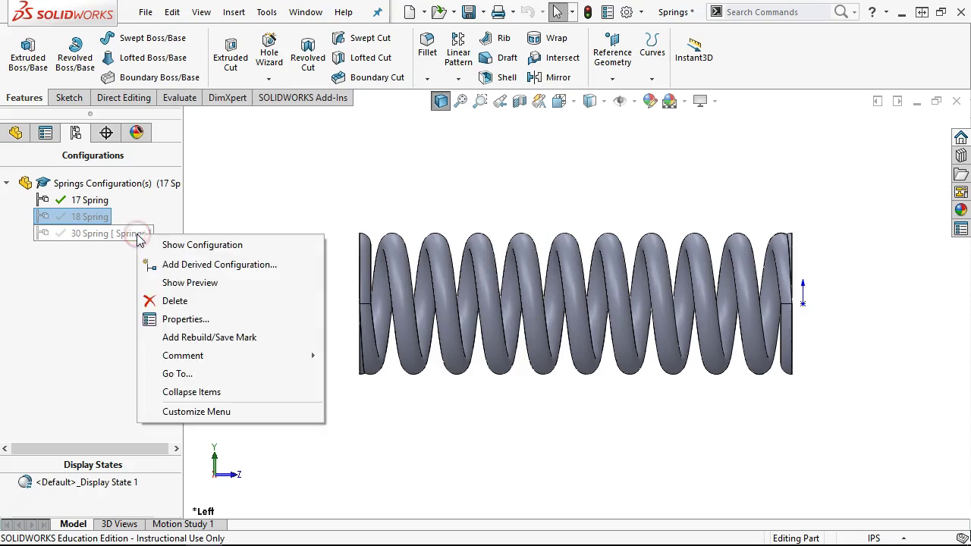
pyautogui.click(254, 318)
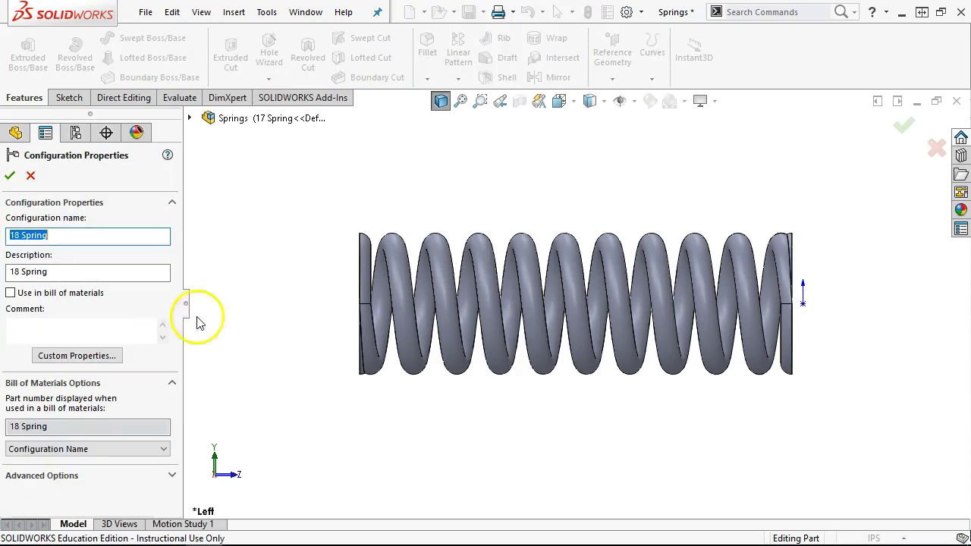
pyautogui.click(157, 448)
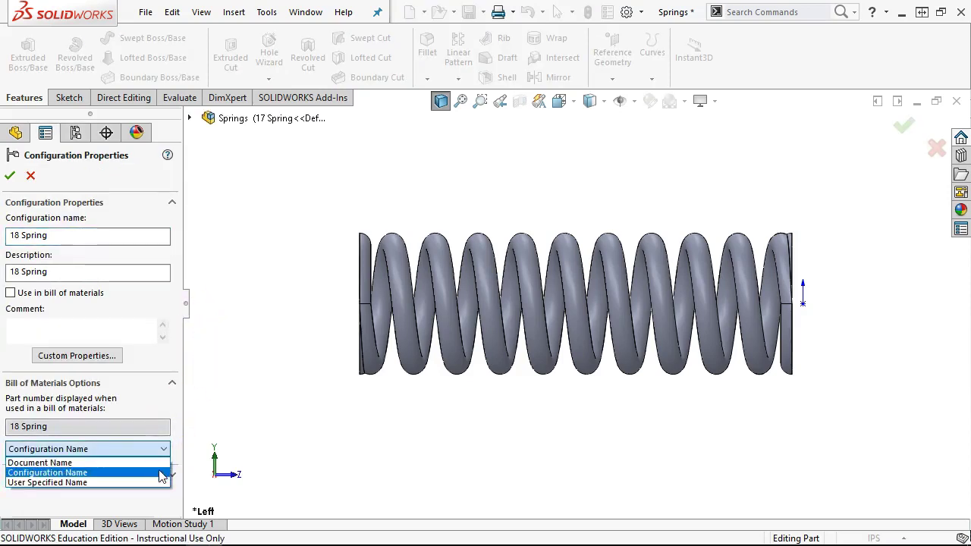
pyautogui.click(156, 472)
pyautogui.click(12, 175)
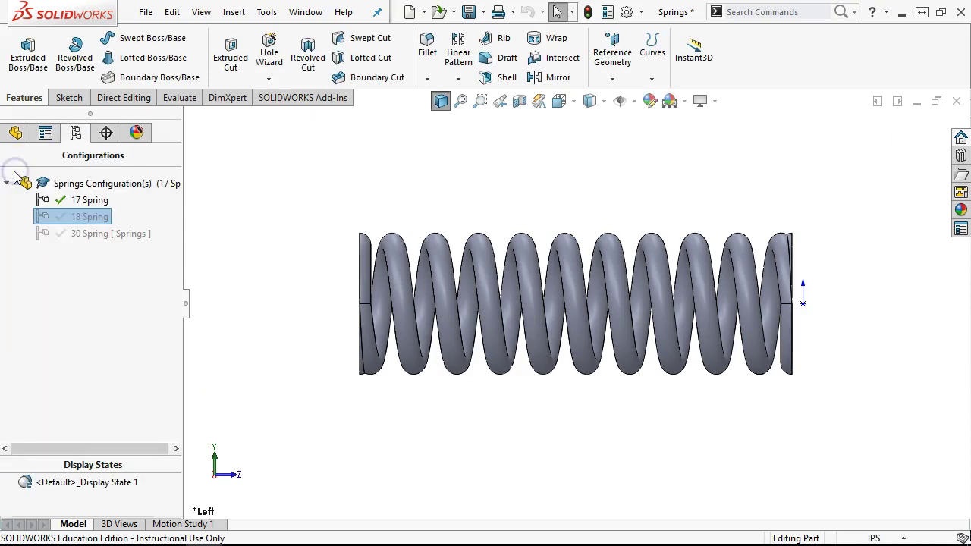
# Set 30 Spring's BOM part number to Configuration Name.
pyautogui.rightClick(89, 234)
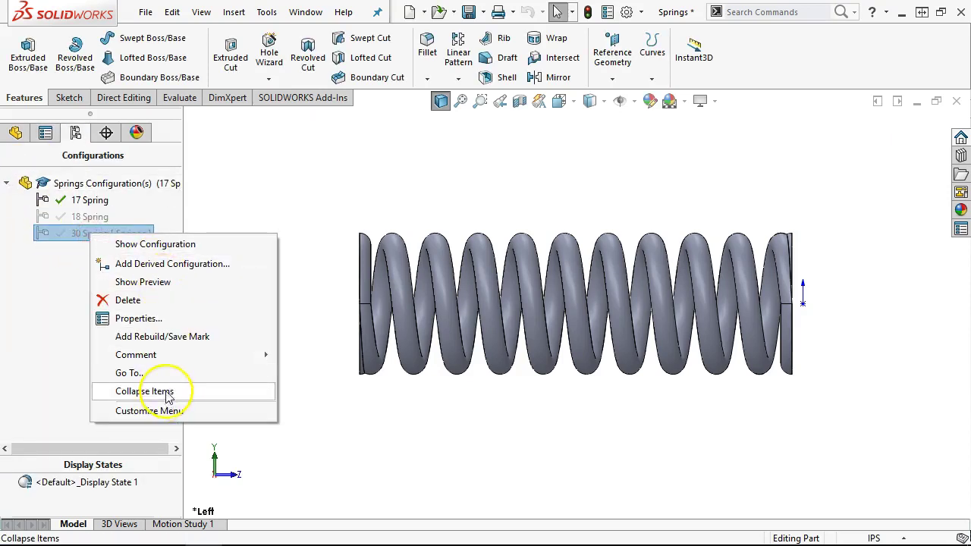
pyautogui.click(156, 319)
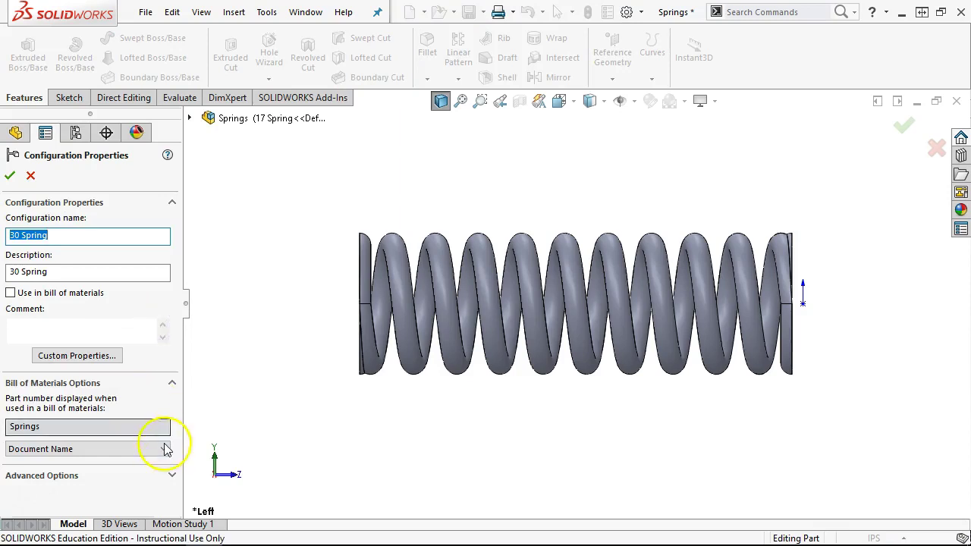
pyautogui.click(161, 449)
pyautogui.click(150, 474)
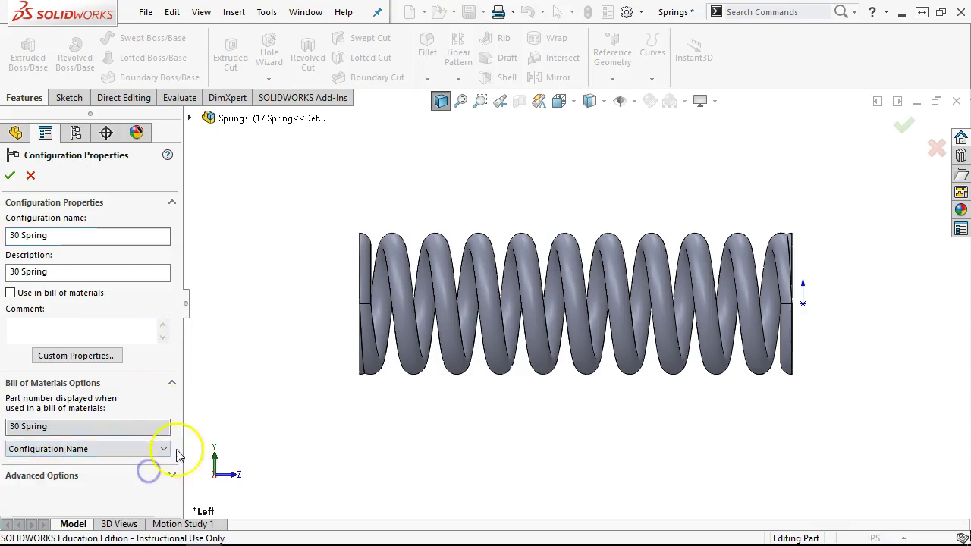
pyautogui.click(10, 176)
# Save the Springs part in the isometric view.
pyautogui.click(314, 190)
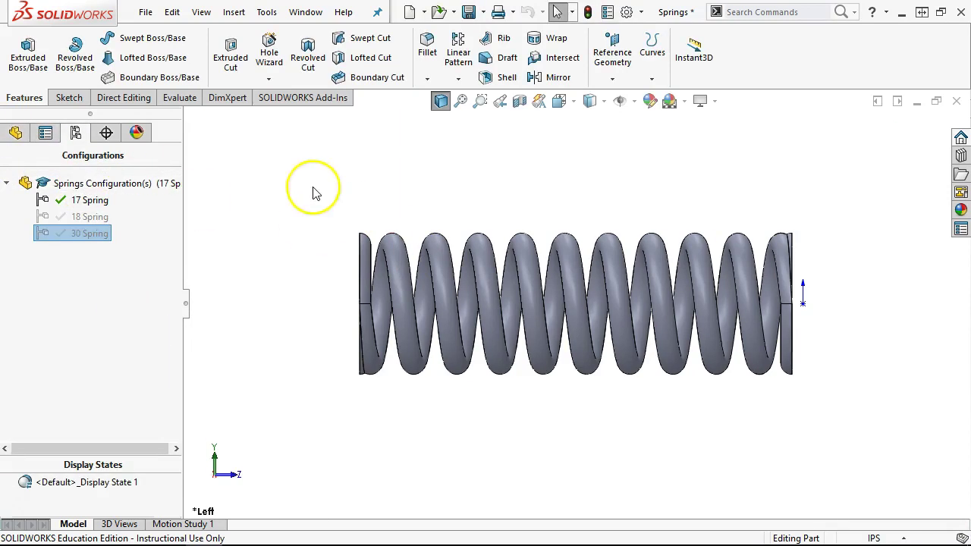
pyautogui.hotkey('ctrl', '7')
pyautogui.hotkey('ctrl', 's')
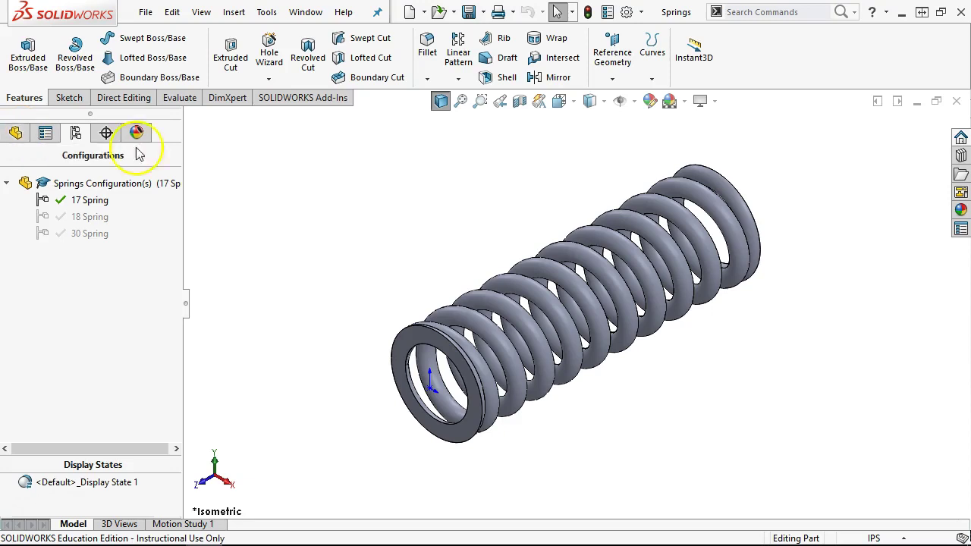
# Open the CRF assembly from File > Open Recent.
pyautogui.click(144, 13)
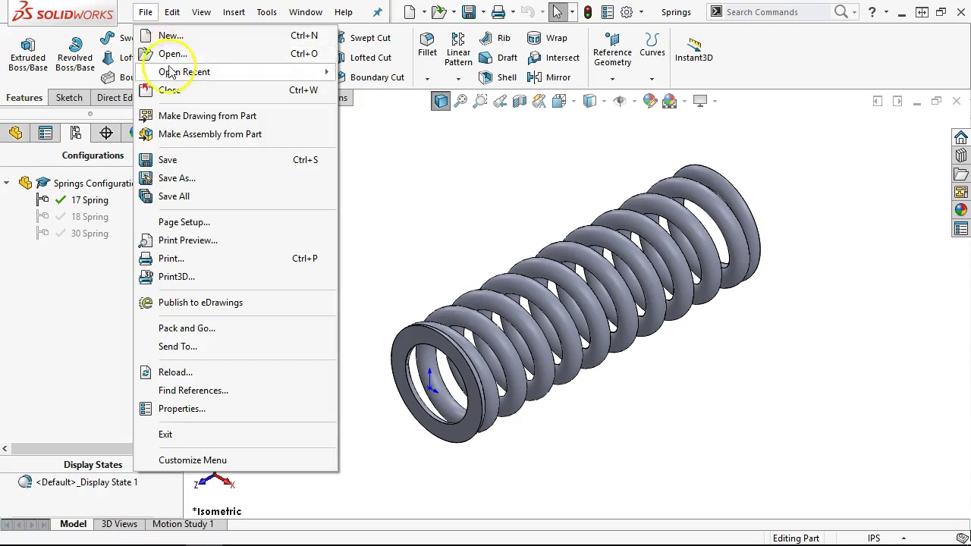
pyautogui.moveTo(176, 71)
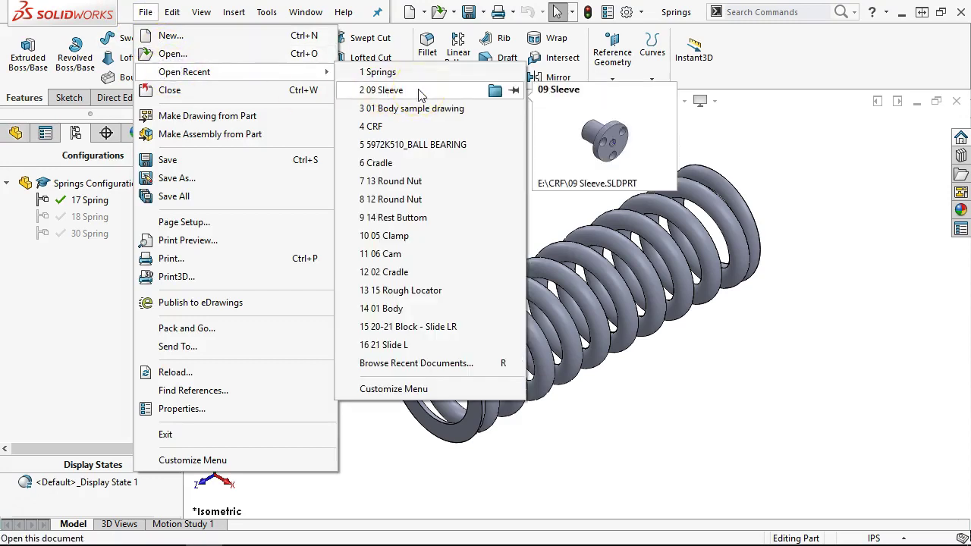
pyautogui.click(401, 97)
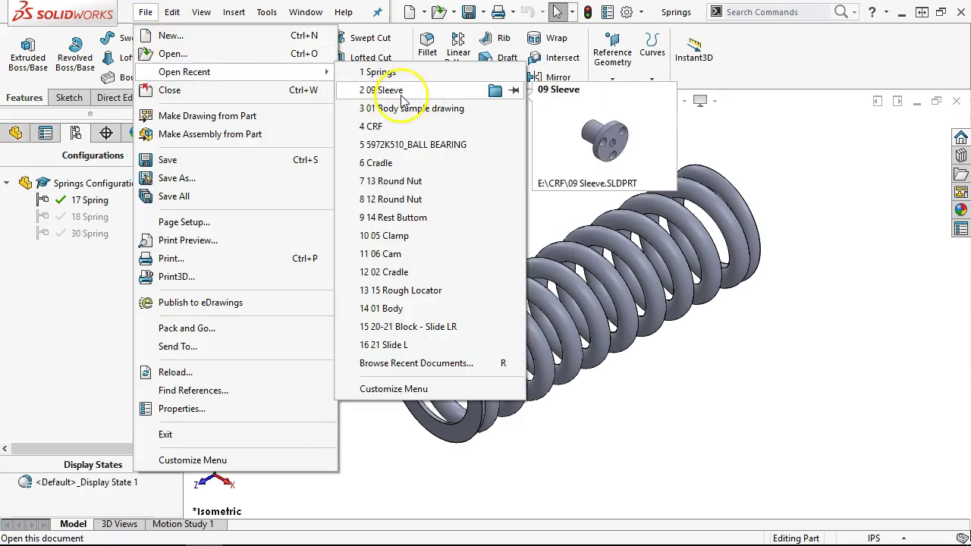
pyautogui.click(407, 127)
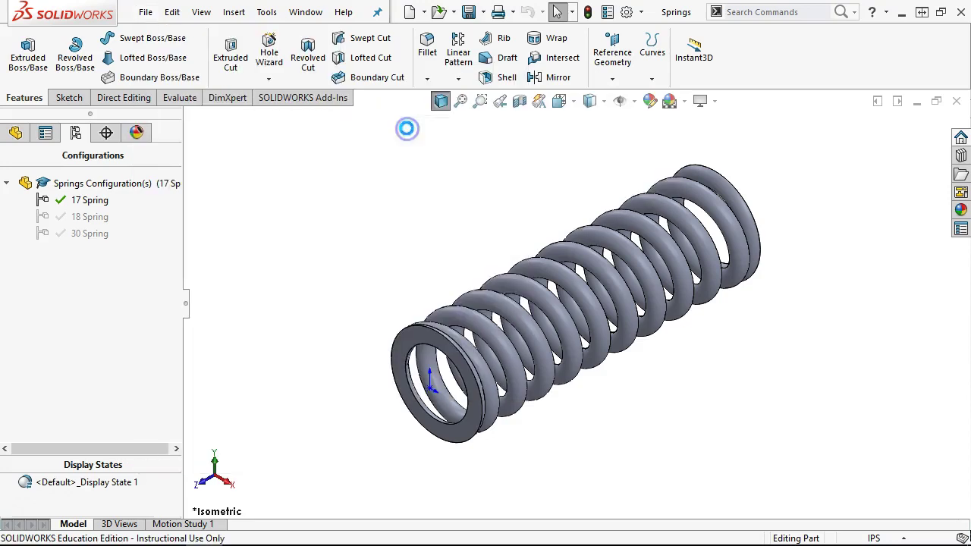
# Rebuild the CRF assembly when prompted on opening.
pyautogui.click(505, 266)
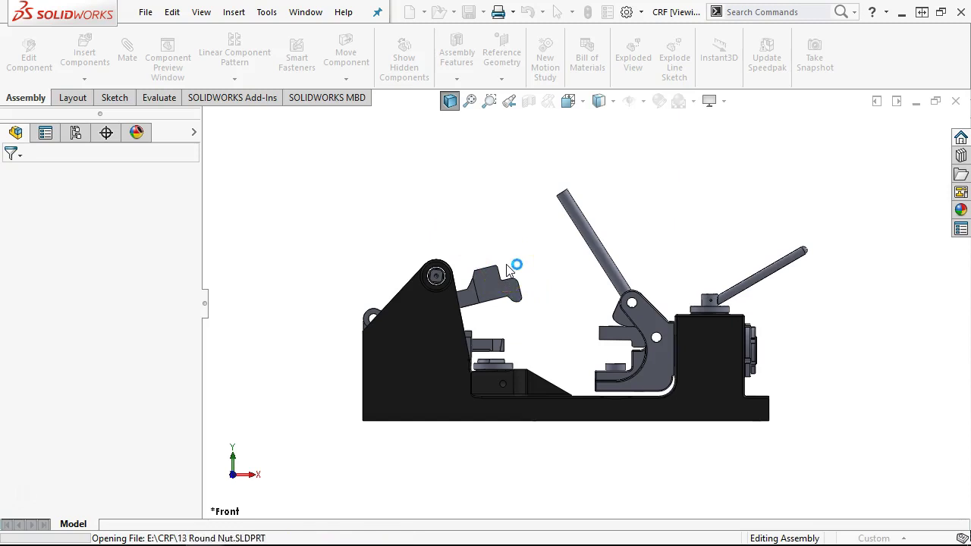
pyautogui.click(494, 289)
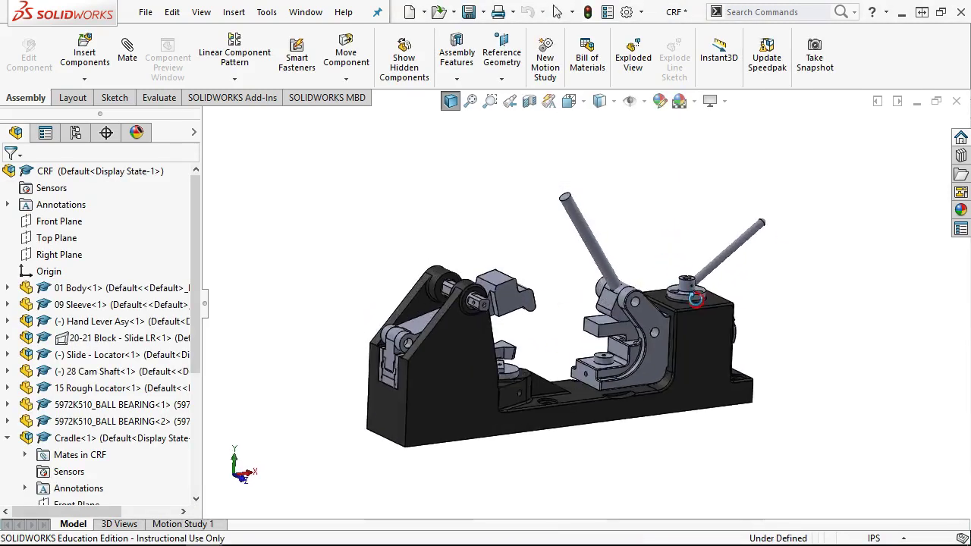
pyautogui.scroll(-6, 631, 338)
# Swing the clamp arm to test it, then list configurations with a larger Display States pane.
pyautogui.moveTo(629, 350); pyautogui.dragTo(425, 215)
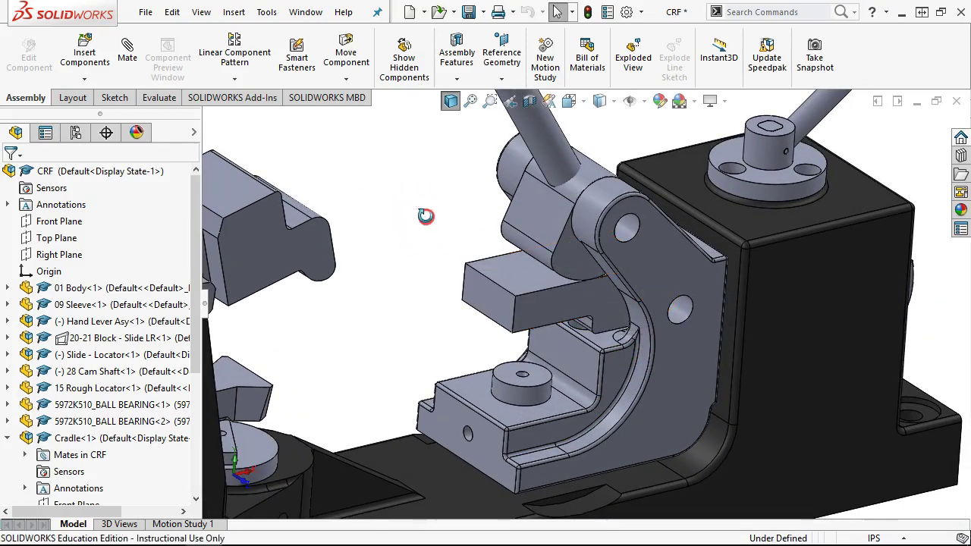
pyautogui.moveTo(424, 215); pyautogui.dragTo(425, 229, button='middle')
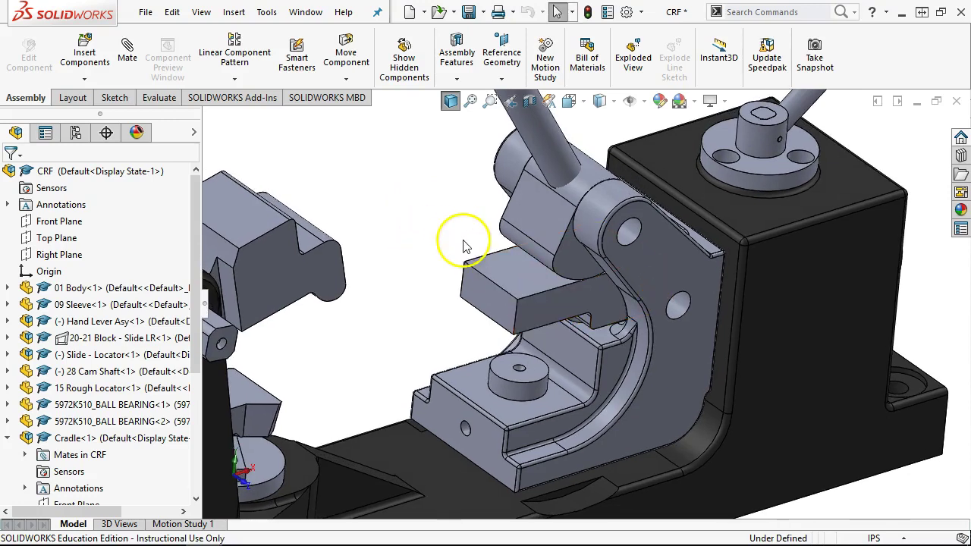
pyautogui.click(76, 133)
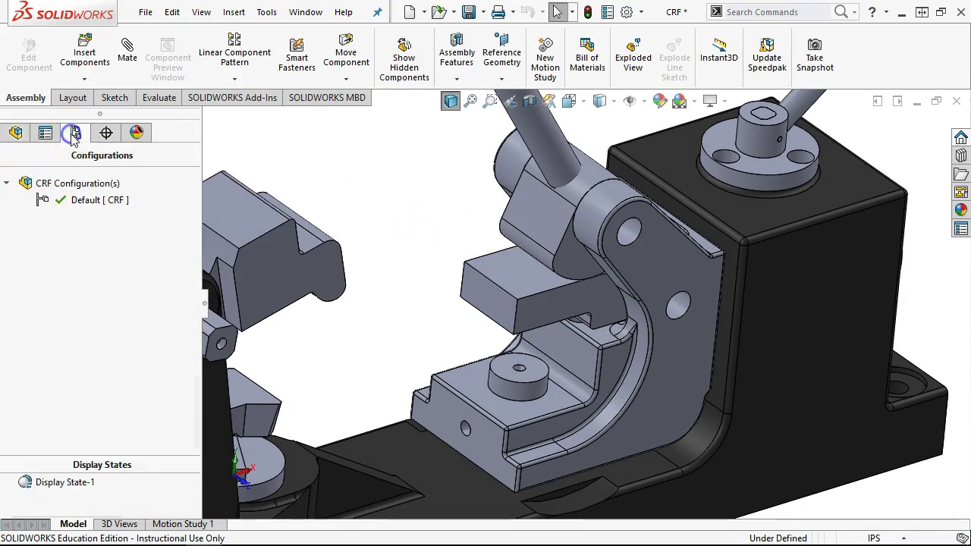
pyautogui.moveTo(142, 455); pyautogui.dragTo(149, 377)
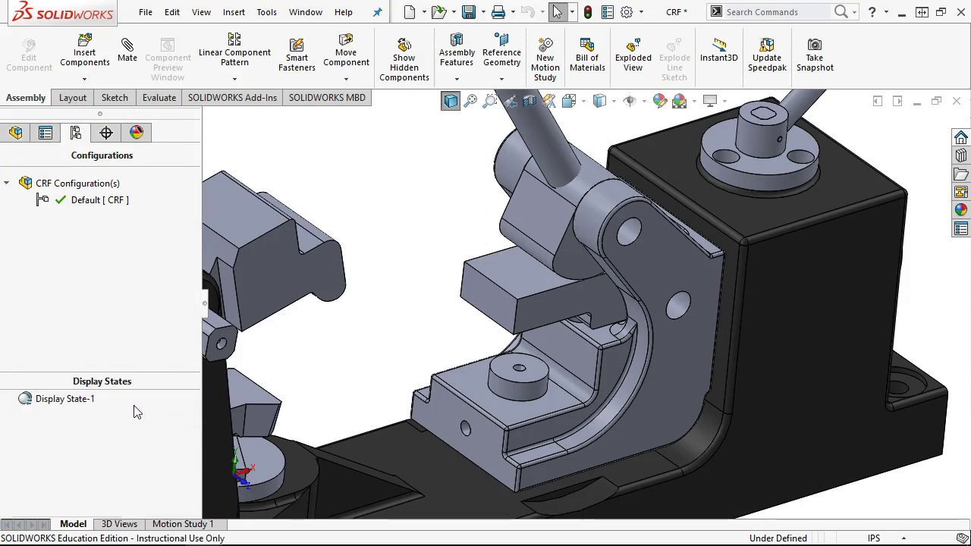
# Add Display State-2 alongside Display State-1 and make it the active display state.
pyautogui.rightClick(88, 427)
pyautogui.rightClick(68, 406)
pyautogui.click(139, 436)
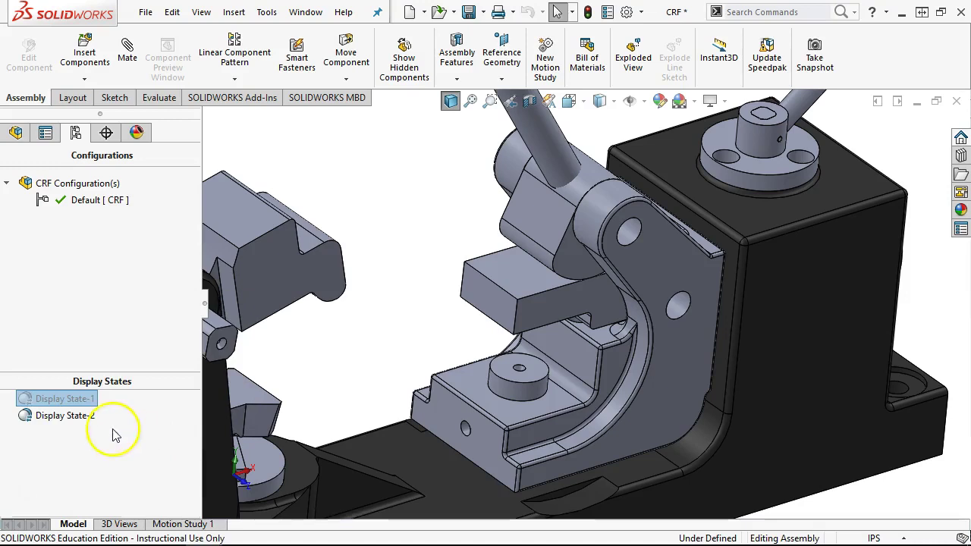
pyautogui.doubleClick(82, 419)
# Rename Display State-2 to WIP.
pyautogui.click(82, 419)
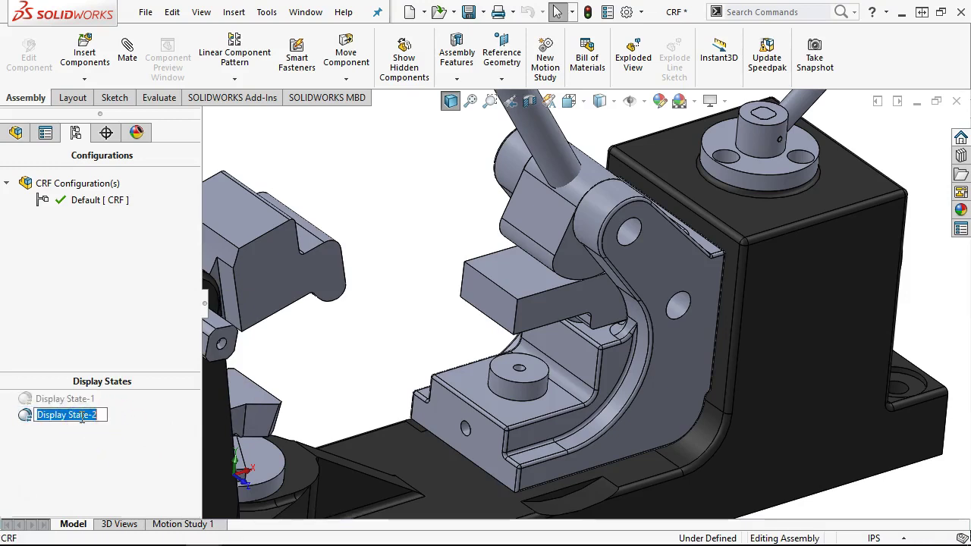
pyautogui.write('WIP')
pyautogui.click(85, 406)
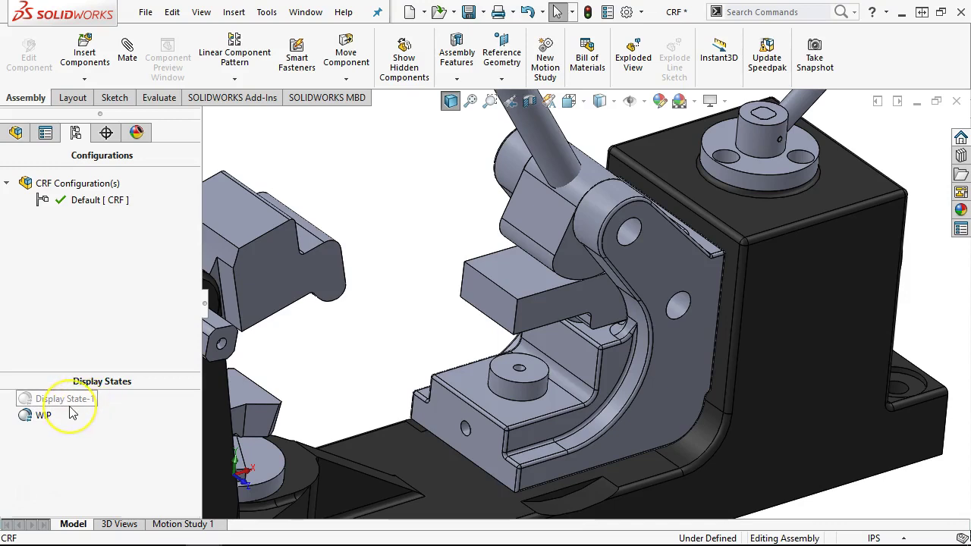
pyautogui.click(365, 372)
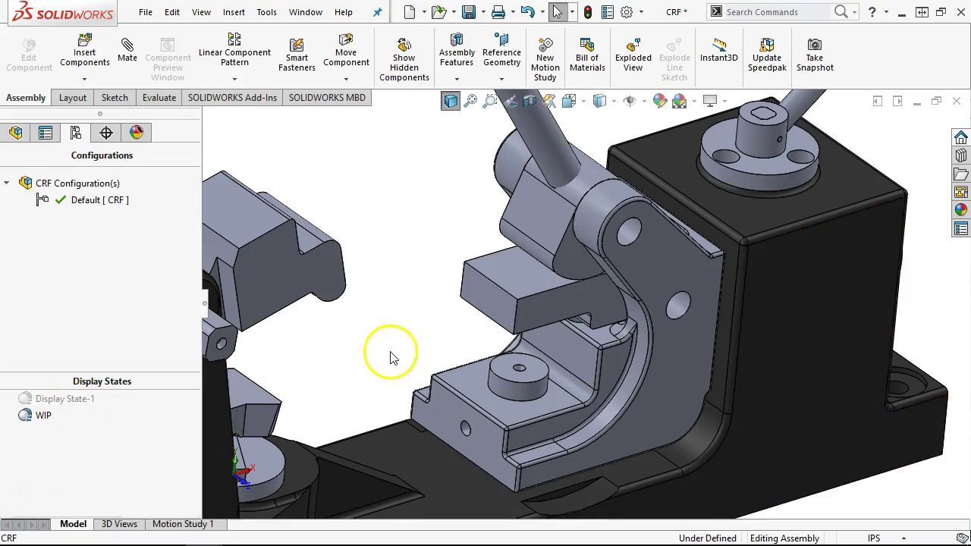
pyautogui.click(422, 369)
pyautogui.click(68, 400)
pyautogui.click(289, 389)
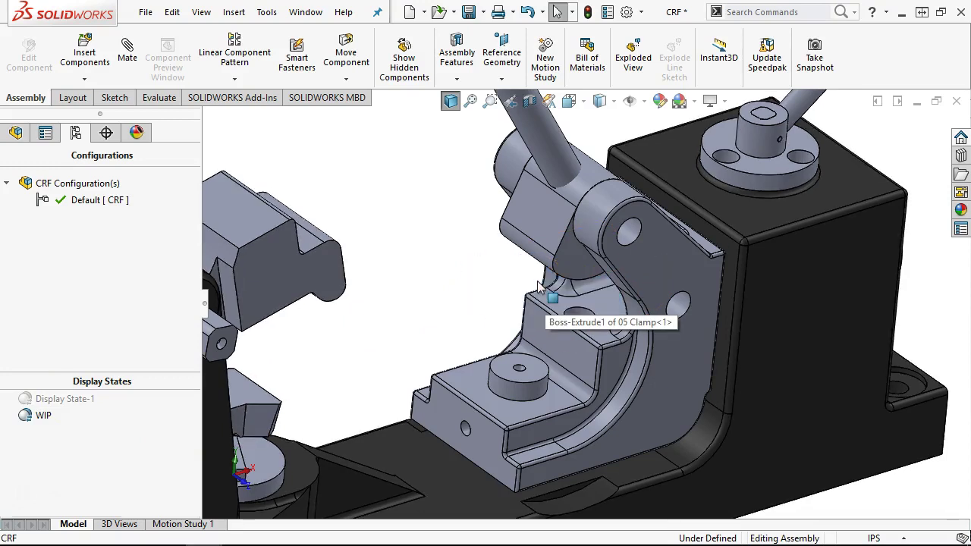
# Hide the clamp lever and bring the view in close to the cradle.
pyautogui.click(552, 220)
pyautogui.press('Tab')
pyautogui.moveTo(584, 247); pyautogui.dragTo(482, 285, button='middle')
pyautogui.scroll(-5, 610, 307)
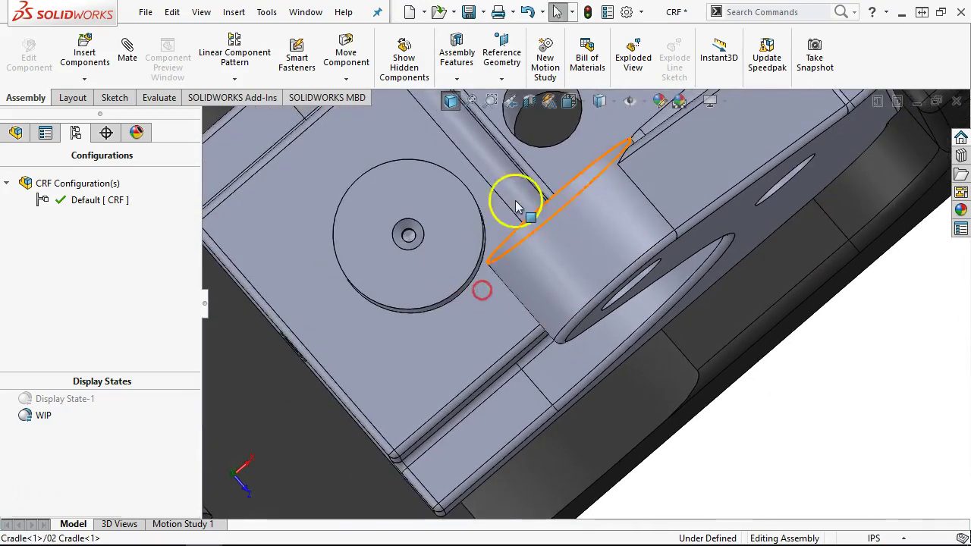
pyautogui.click(536, 122)
pyautogui.moveTo(535, 121)
pyautogui.mouseDown(button='middle')
pyautogui.moveTo(715, 329)
pyautogui.moveTo(724, 249)
pyautogui.moveTo(710, 101)
pyautogui.mouseUp(button='middle')
# Zoom out to the whole fixture and swing the curved cradle bracket to test its motion.
pyautogui.click(890, 350)
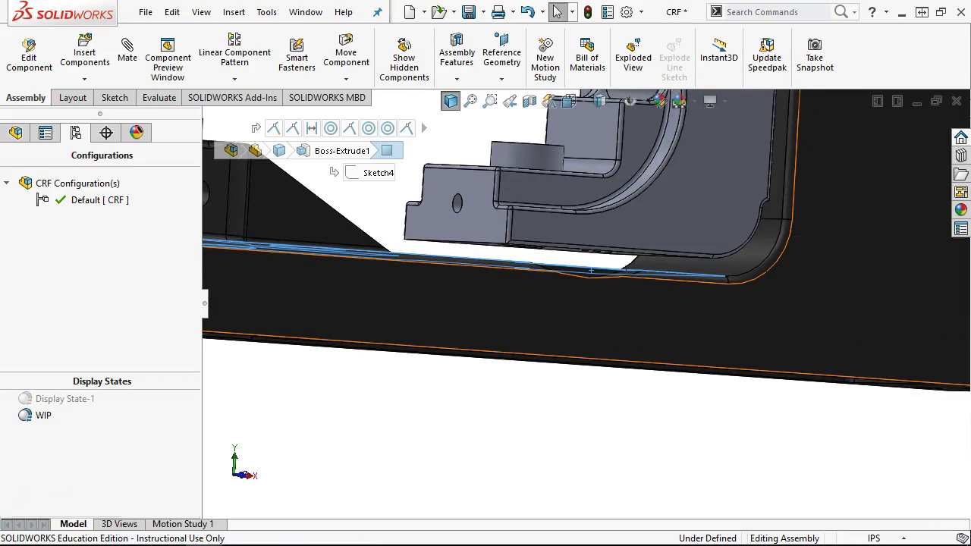
pyautogui.middleClick(780, 250)
pyautogui.moveTo(822, 269); pyautogui.dragTo(797, 317, button='middle')
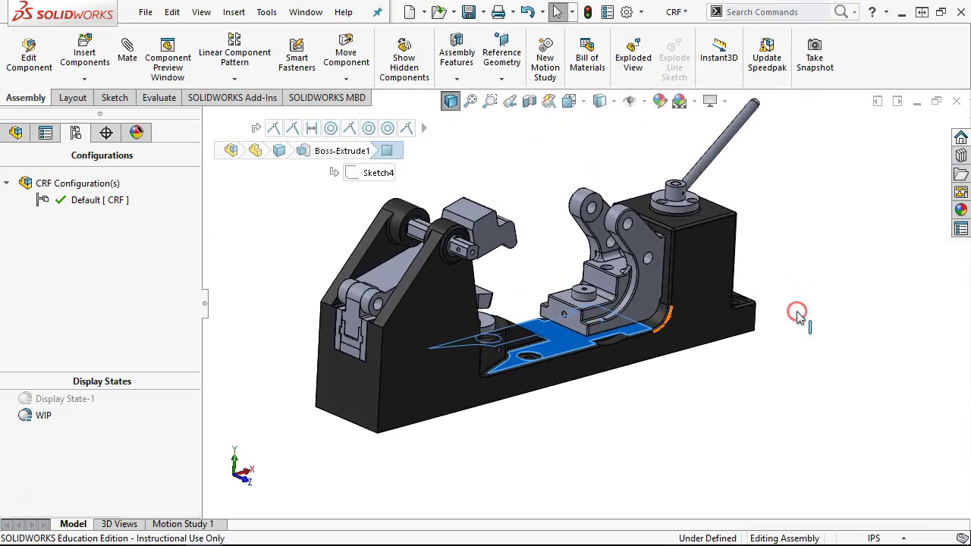
pyautogui.click(645, 307)
pyautogui.moveTo(698, 300); pyautogui.dragTo(643, 305)
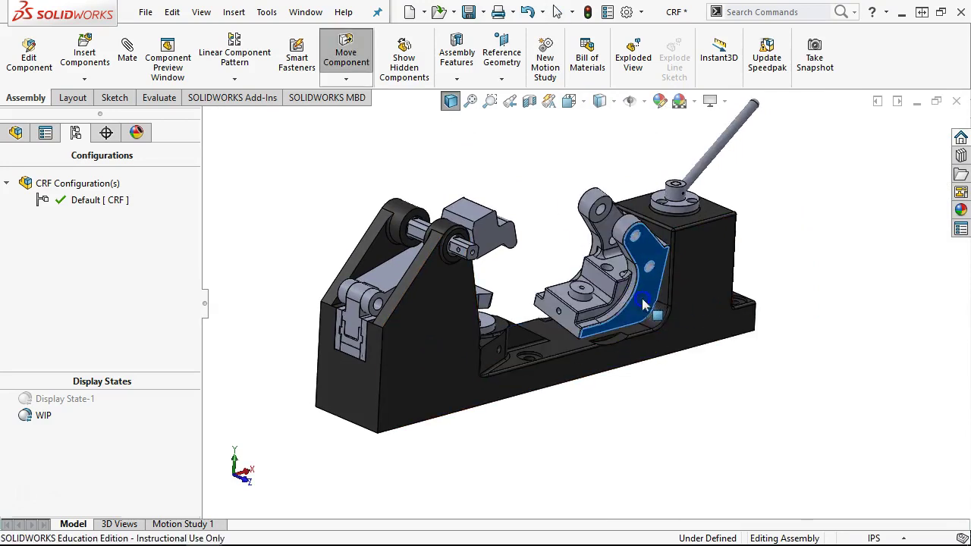
pyautogui.press('Escape')
pyautogui.scroll(-5, 633, 299)
pyautogui.click(596, 300)
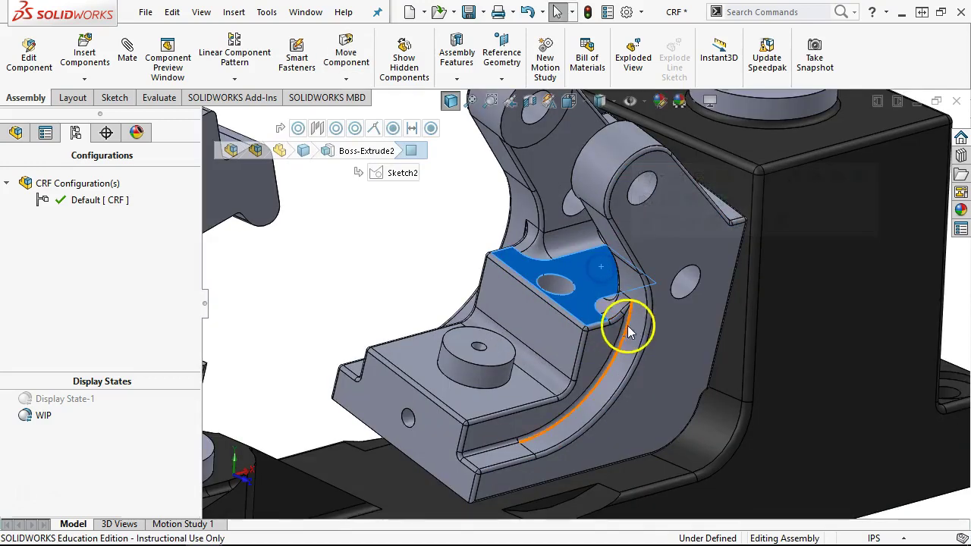
pyautogui.moveTo(624, 423); pyautogui.dragTo(663, 411)
pyautogui.press('Escape')
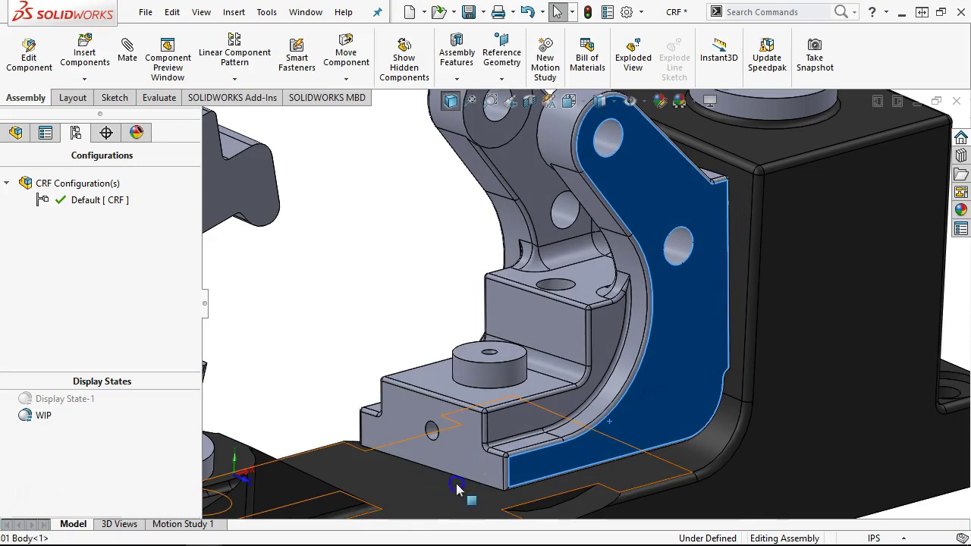
# Swing the bracket again and orbit around the fixture to confirm it rotates.
pyautogui.keyDown('ctrl'); pyautogui.click(457, 486); pyautogui.keyUp('ctrl')
pyautogui.scroll(3, 472, 281)
pyautogui.moveTo(472, 281); pyautogui.dragTo(477, 304, button='middle')
pyautogui.moveTo(629, 354); pyautogui.dragTo(641, 368)
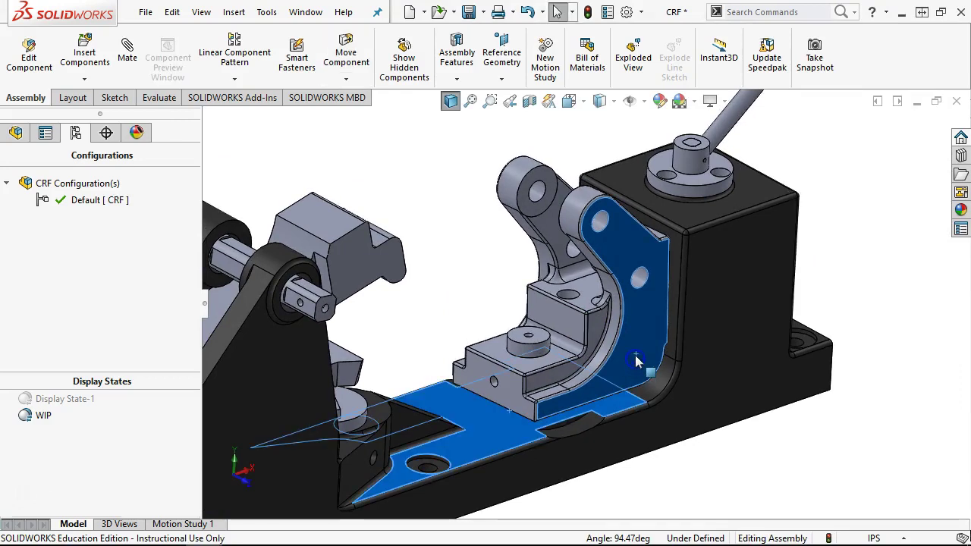
pyautogui.click(584, 281)
pyautogui.moveTo(585, 281); pyautogui.dragTo(622, 321, button='middle')
pyautogui.scroll(-3, 596, 347)
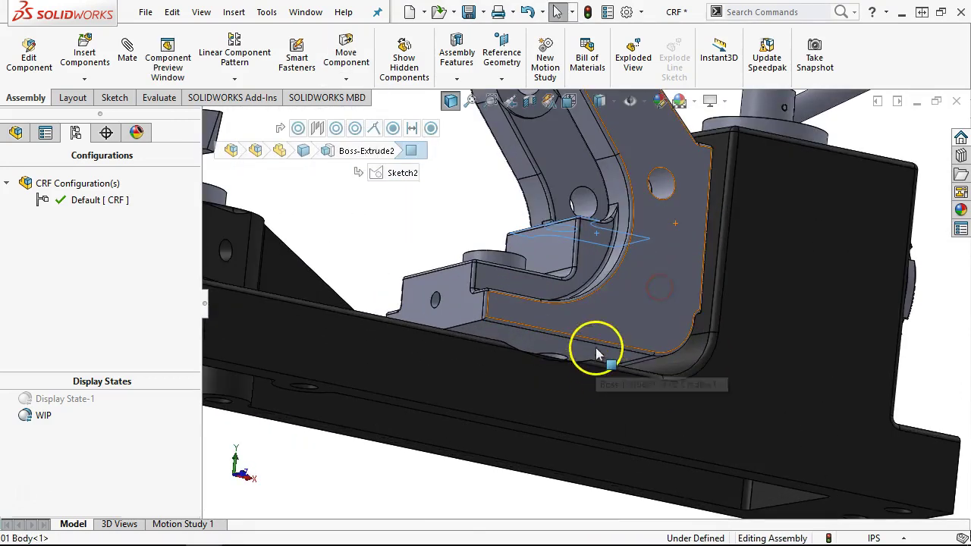
pyautogui.click(595, 348)
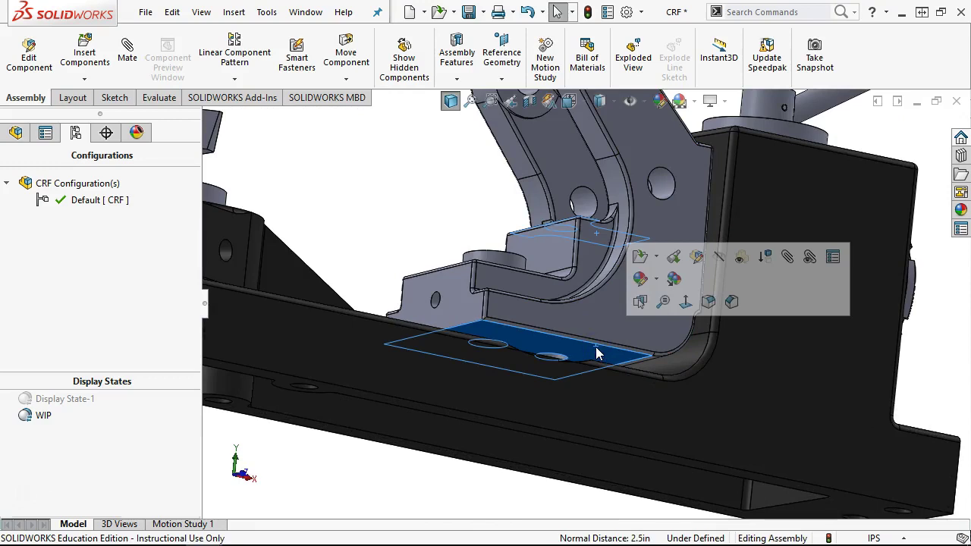
pyautogui.scroll(5, 595, 347)
pyautogui.moveTo(595, 347); pyautogui.dragTo(555, 358, button='middle')
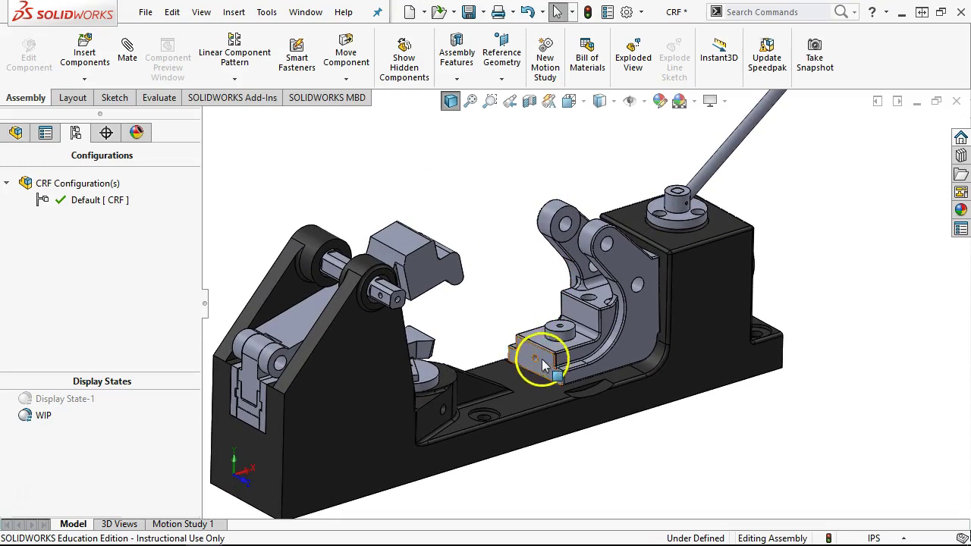
pyautogui.moveTo(515, 292); pyautogui.dragTo(518, 312, button='middle')
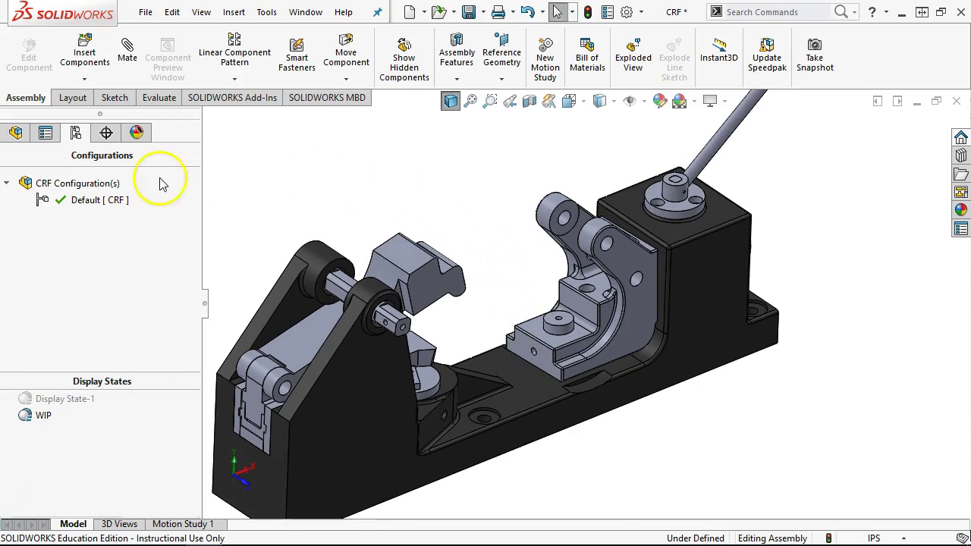
# Insert the open Springs part as an existing component.
pyautogui.click(234, 12)
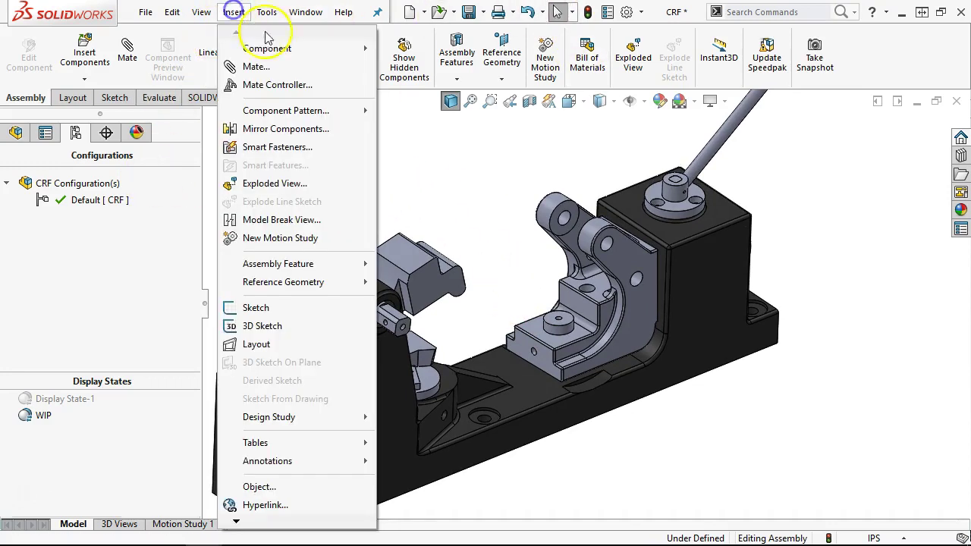
pyautogui.moveTo(269, 48)
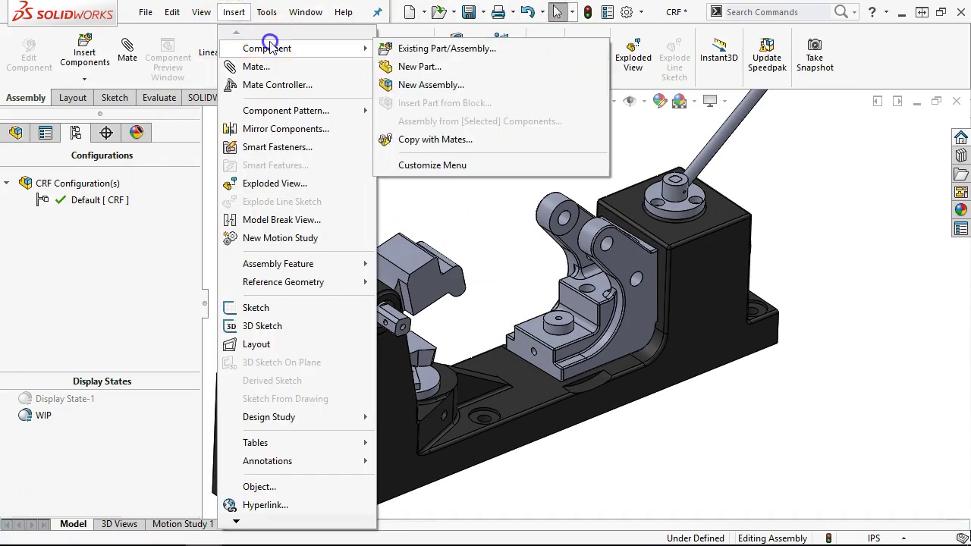
pyautogui.click(433, 49)
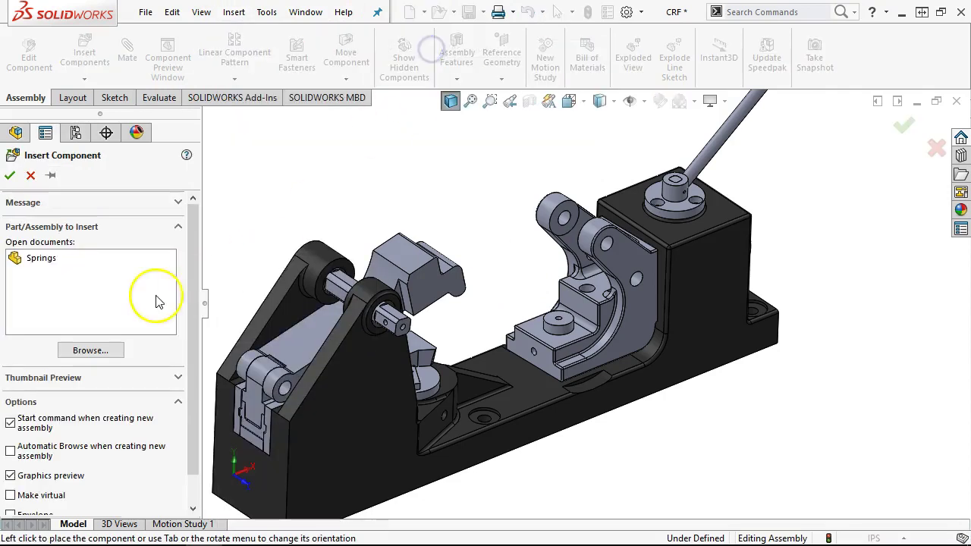
pyautogui.click(38, 257)
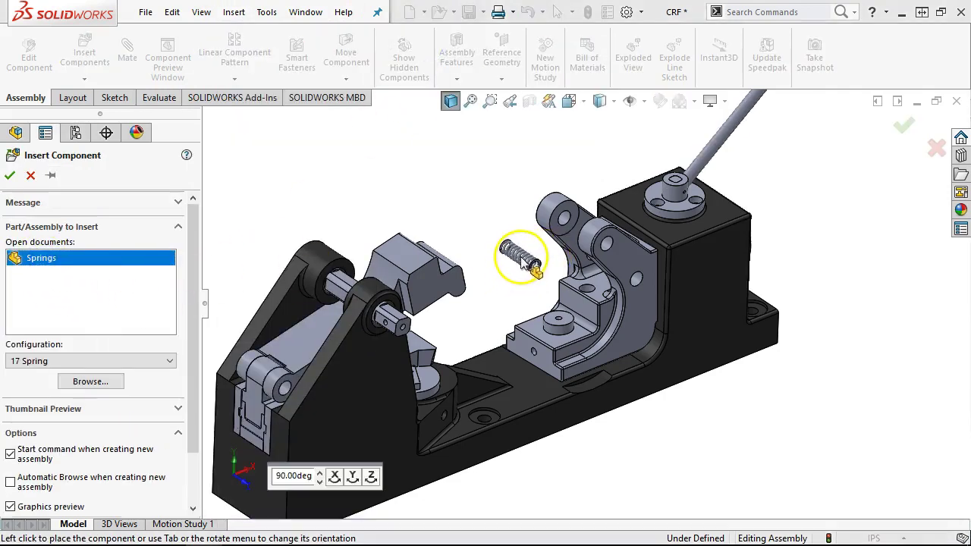
# Set the Springs configuration to 30 Spring and place it beside the cradle bracket.
pyautogui.click(32, 363)
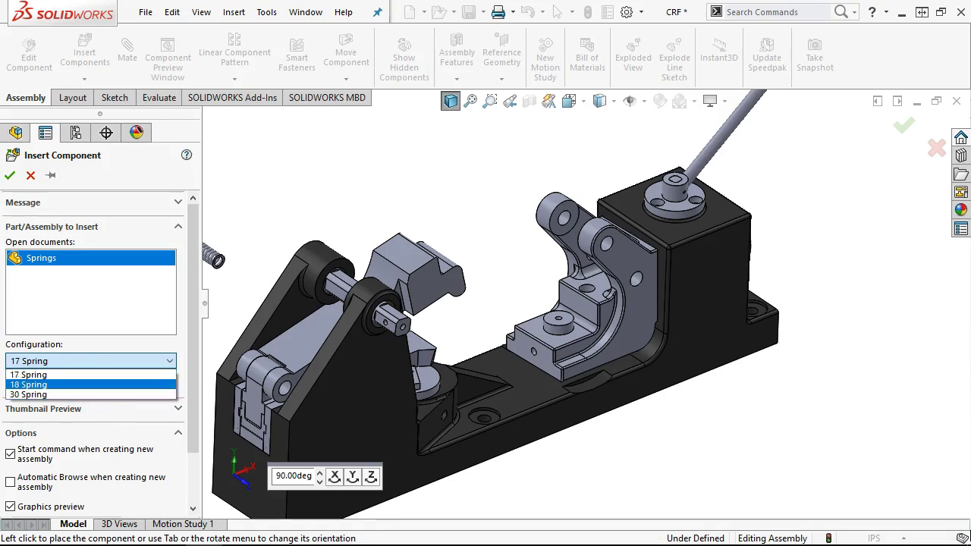
pyautogui.press('Escape')
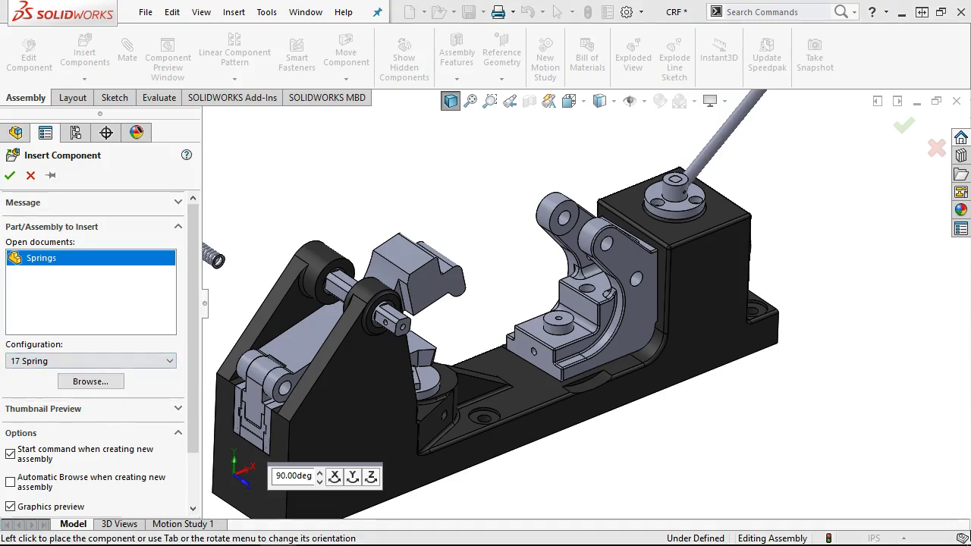
pyautogui.click(53, 361)
pyautogui.click(44, 395)
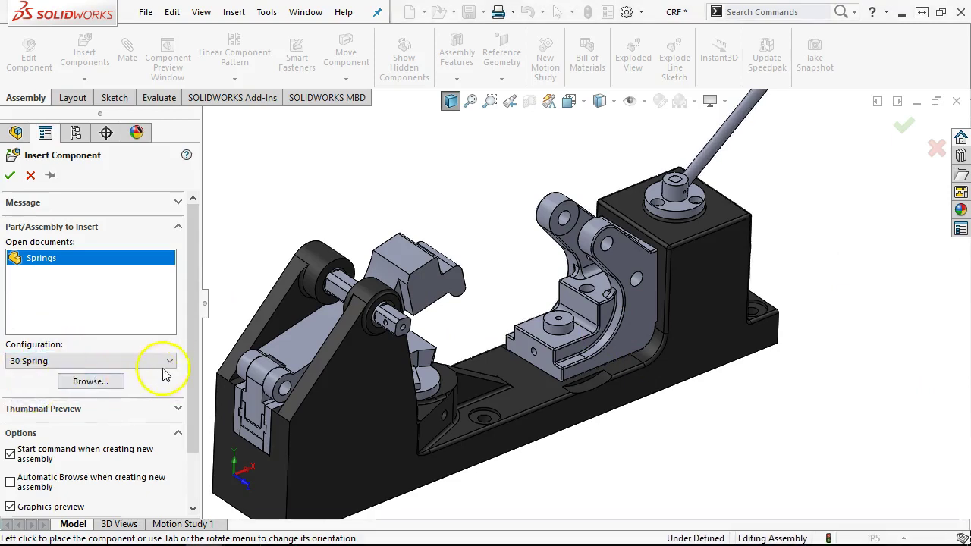
pyautogui.moveTo(191, 355); pyautogui.dragTo(192, 408)
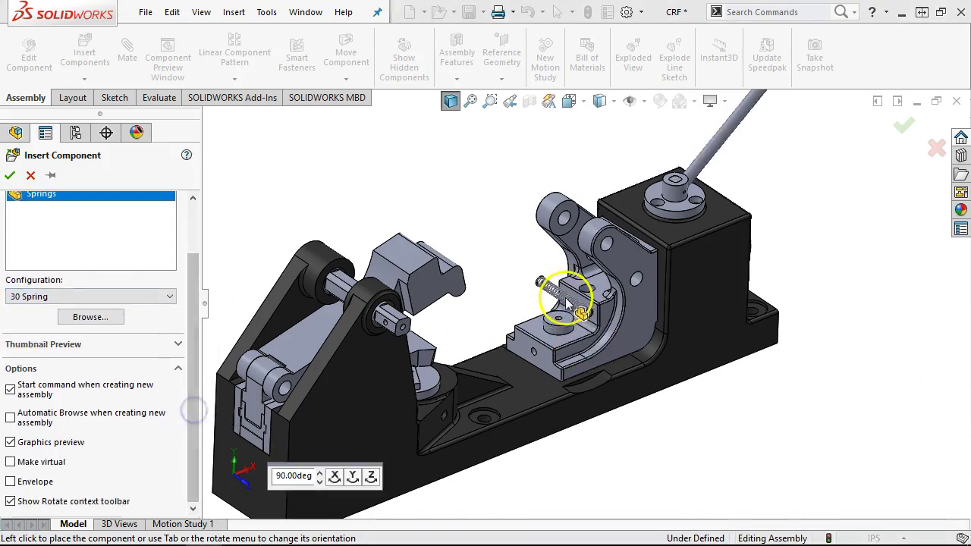
pyautogui.scroll(-5, 535, 274)
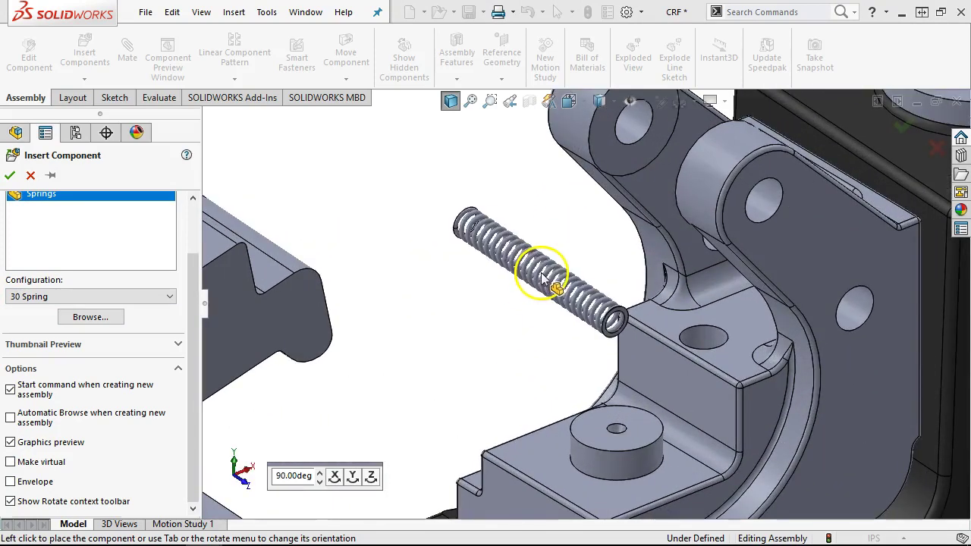
pyautogui.click(501, 265)
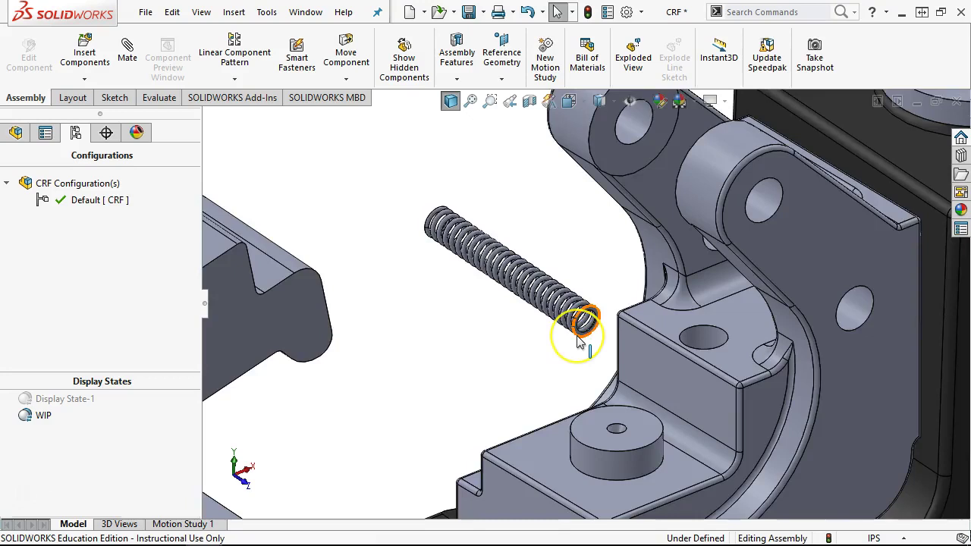
# Select the spring's end edge and the cradle's hole face for mating.
pyautogui.scroll(-3, 580, 339)
pyautogui.scroll(-4, 584, 339)
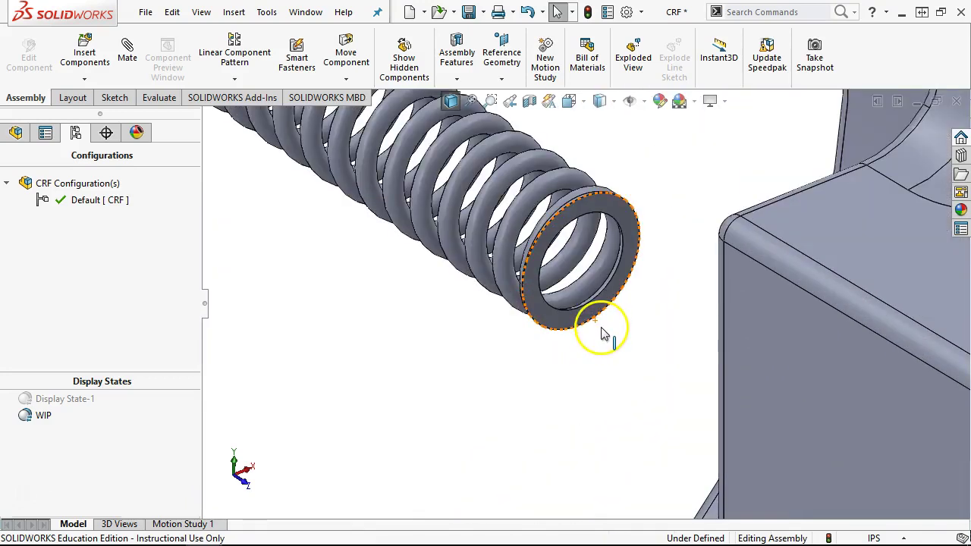
pyautogui.click(551, 336)
pyautogui.scroll(3, 591, 360)
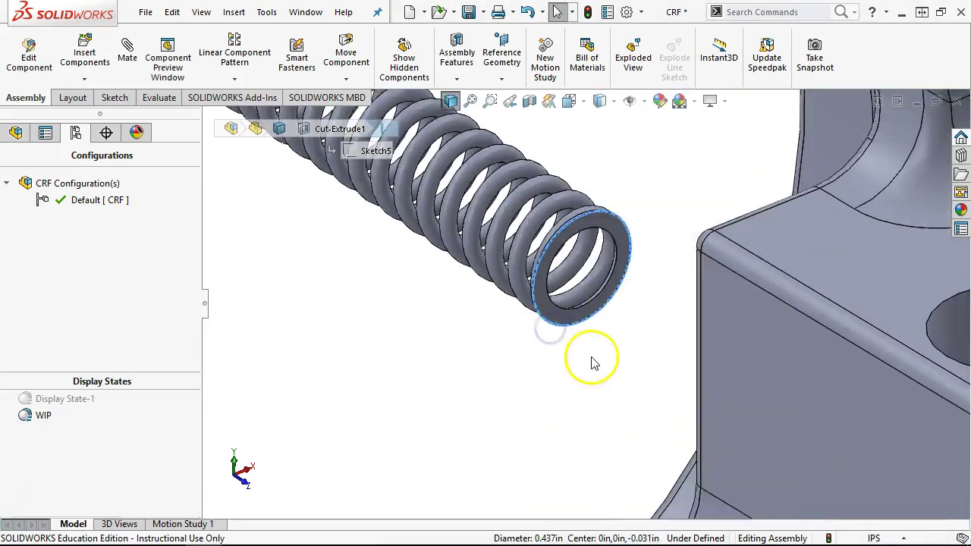
pyautogui.keyDown('ctrl'); pyautogui.click(841, 326); pyautogui.keyUp('ctrl')
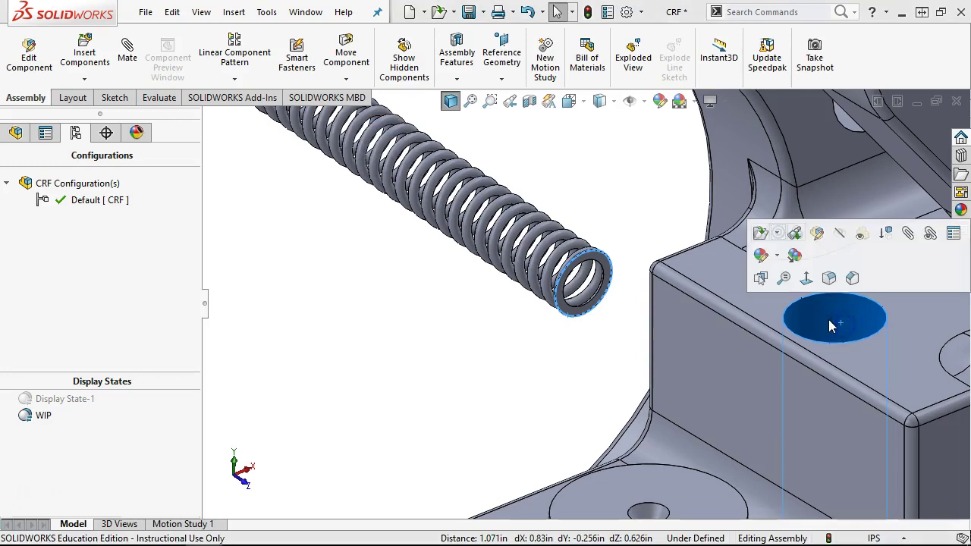
pyautogui.click(909, 237)
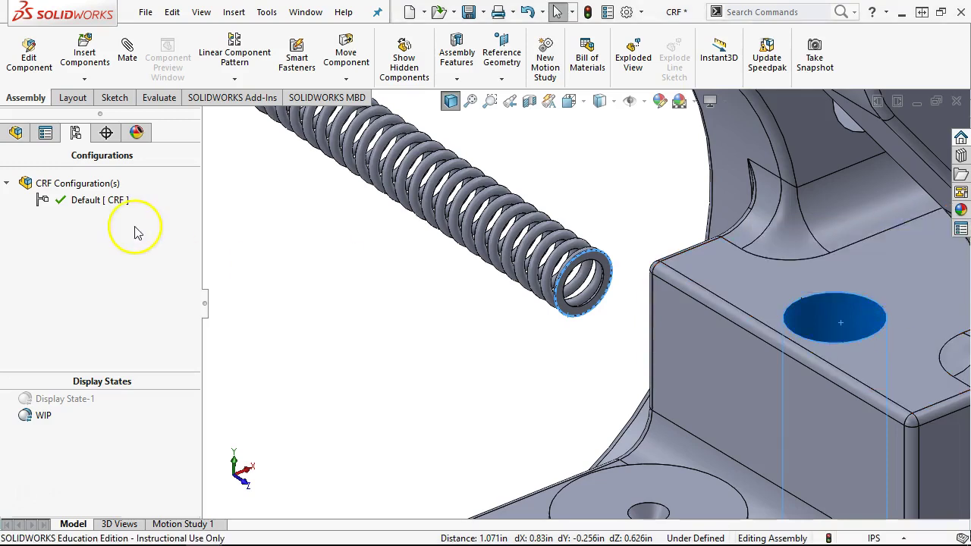
# Mate the spring concentrically to the hole with flipped alignment and accept it.
pyautogui.click(124, 46)
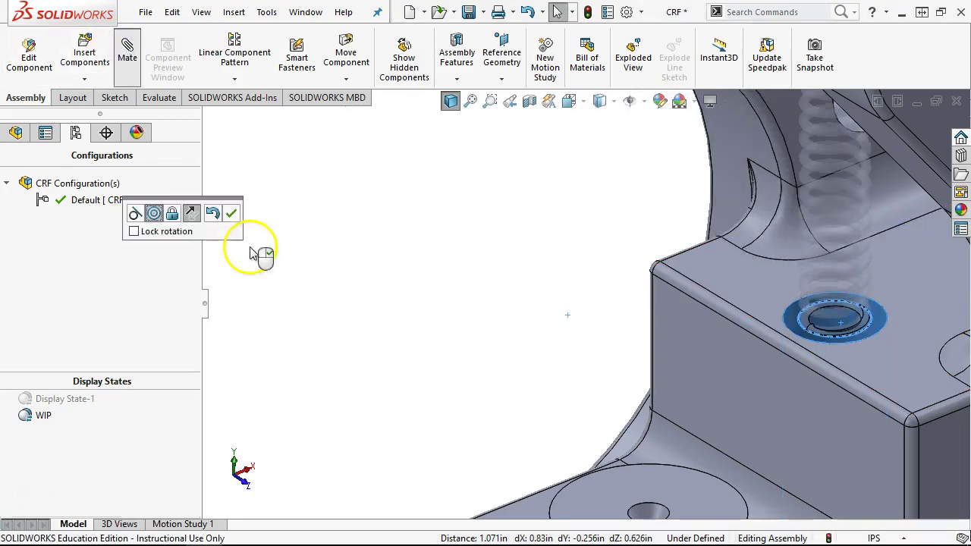
pyautogui.click(156, 238)
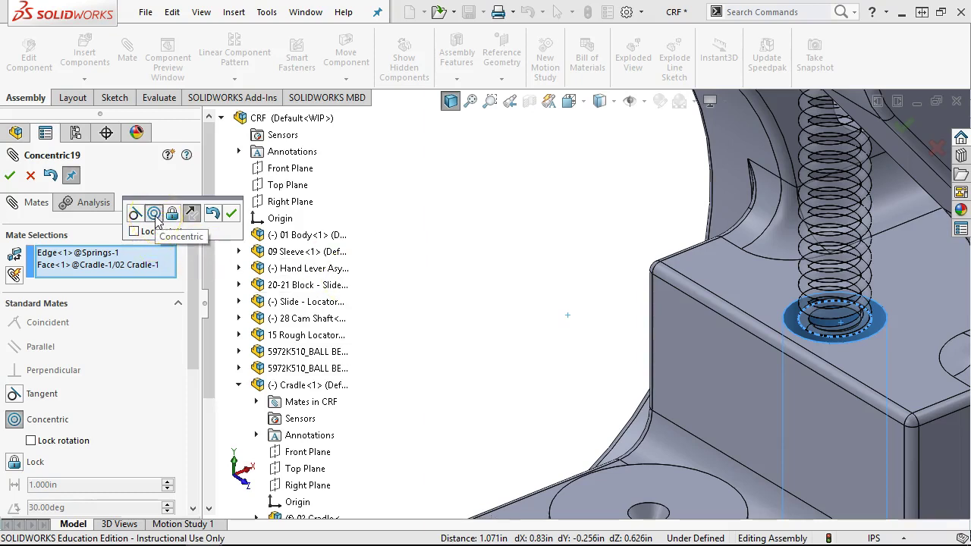
pyautogui.click(190, 219)
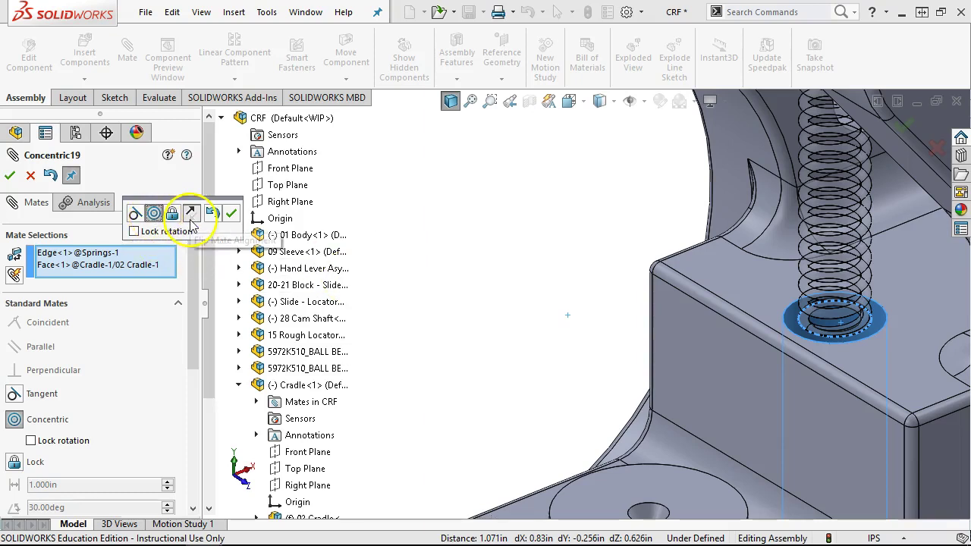
pyautogui.click(231, 218)
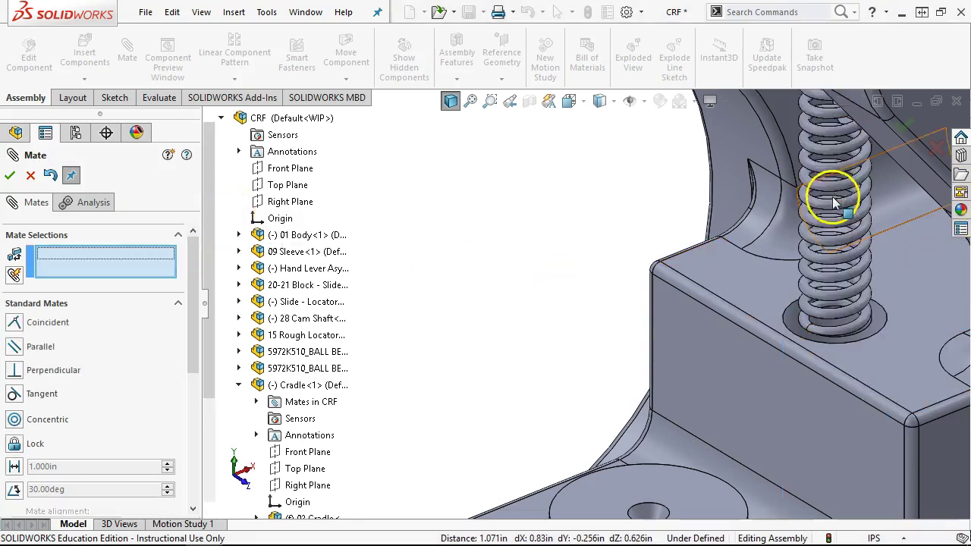
pyautogui.moveTo(830, 215); pyautogui.dragTo(830, 278, button='middle')
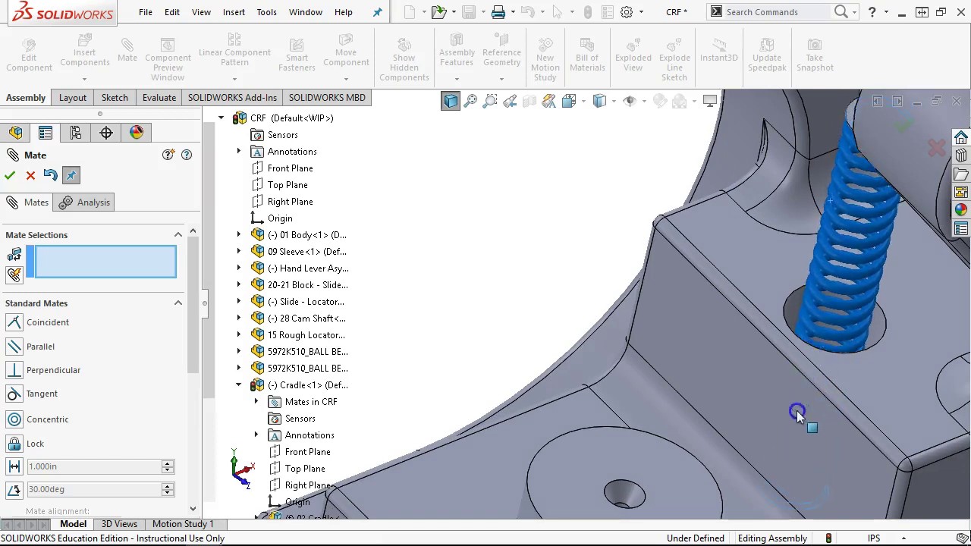
pyautogui.click(10, 176)
pyautogui.moveTo(559, 210); pyautogui.dragTo(572, 160, button='middle')
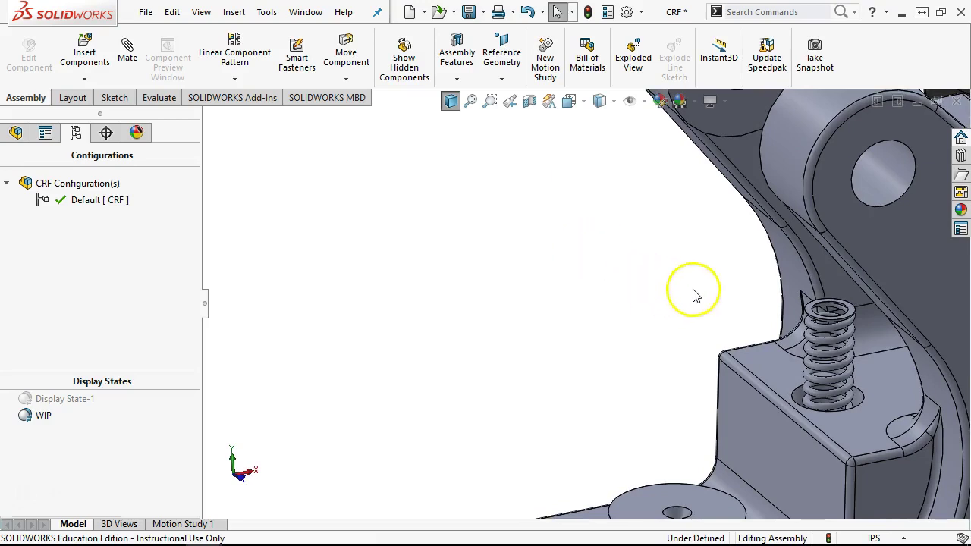
pyautogui.scroll(-3, 717, 317)
pyautogui.moveTo(542, 255); pyautogui.dragTo(549, 162, button='middle')
pyautogui.scroll(-5, 789, 380)
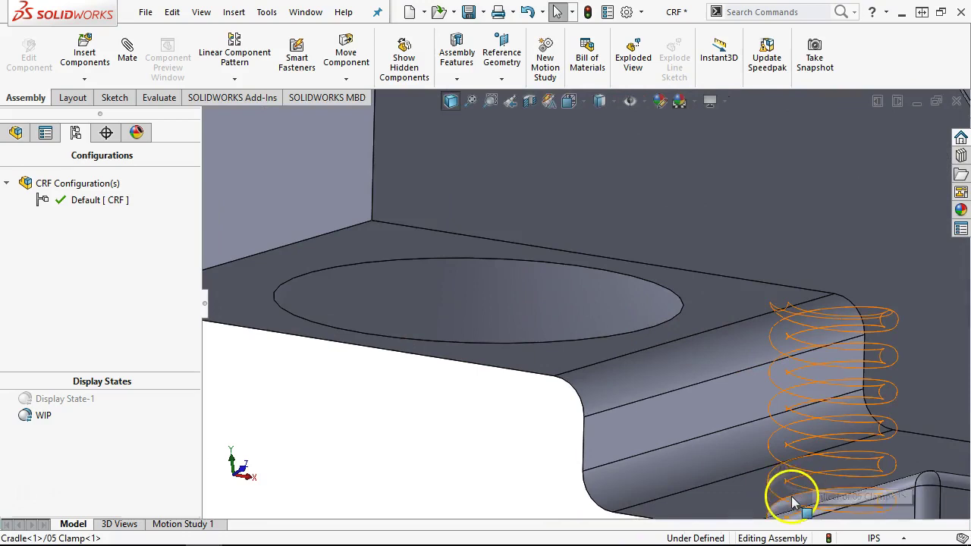
pyautogui.scroll(2, 793, 506)
pyautogui.moveTo(796, 462); pyautogui.dragTo(748, 403, button='middle')
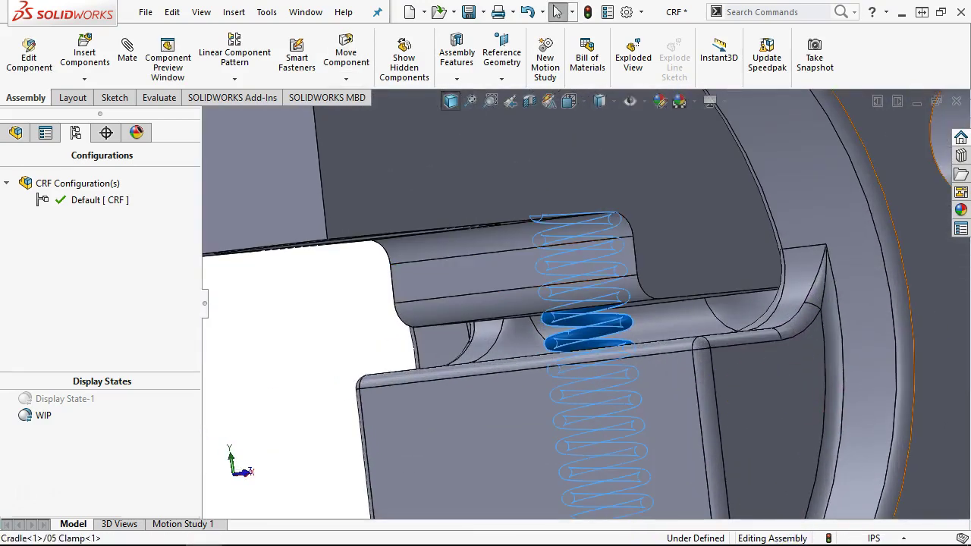
pyautogui.moveTo(594, 333); pyautogui.dragTo(617, 448)
pyautogui.scroll(-5, 600, 335)
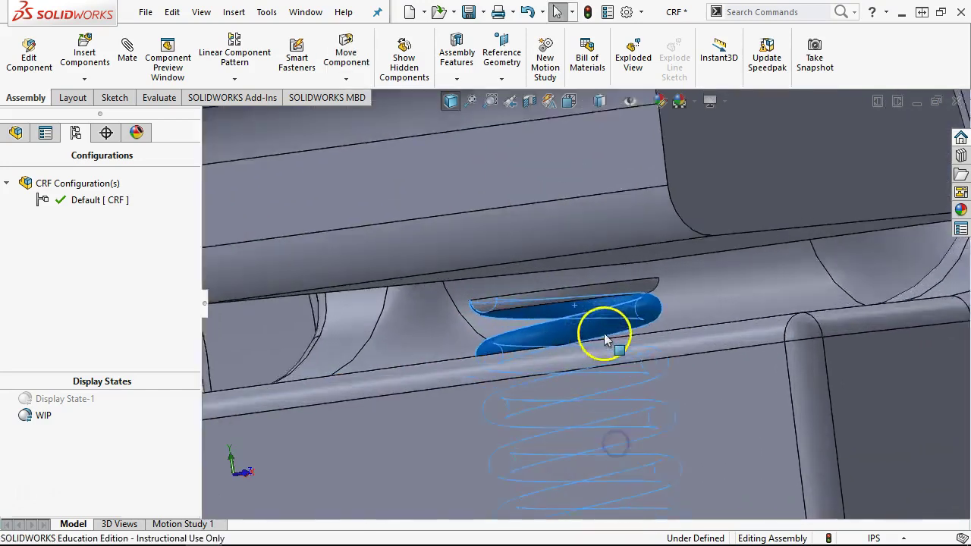
pyautogui.click(610, 224)
pyautogui.scroll(5, 615, 235)
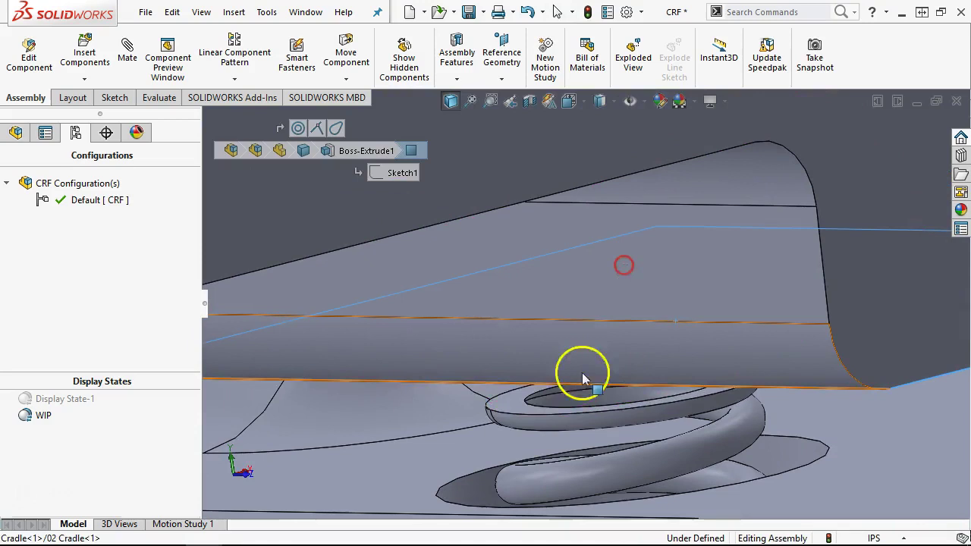
pyautogui.keyDown('ctrl'); pyautogui.click(502, 406); pyautogui.keyUp('ctrl')
pyautogui.click(561, 410)
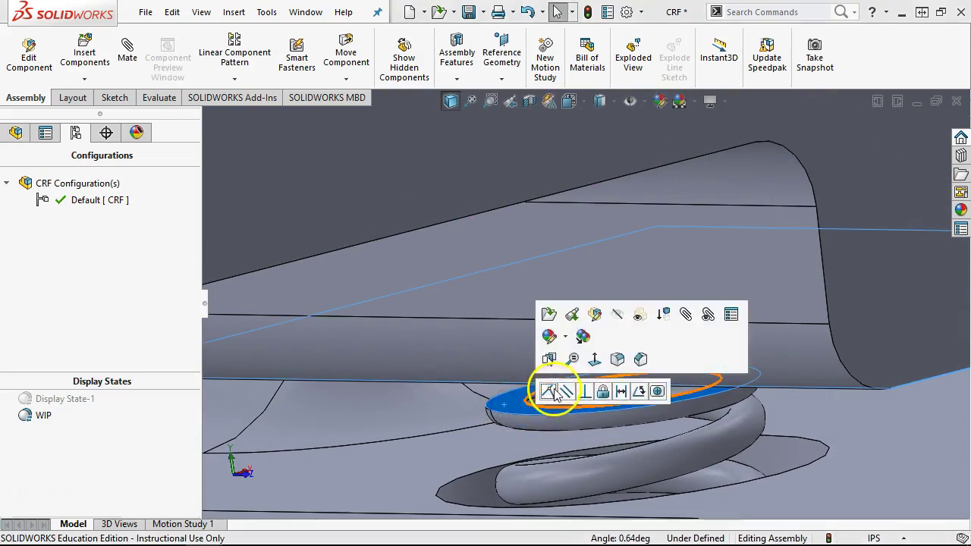
pyautogui.click(549, 391)
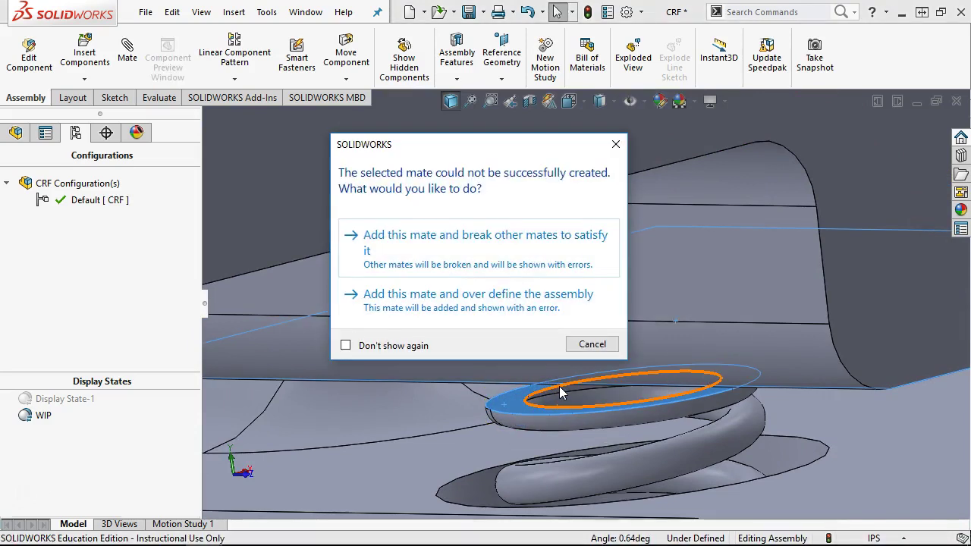
pyautogui.click(583, 350)
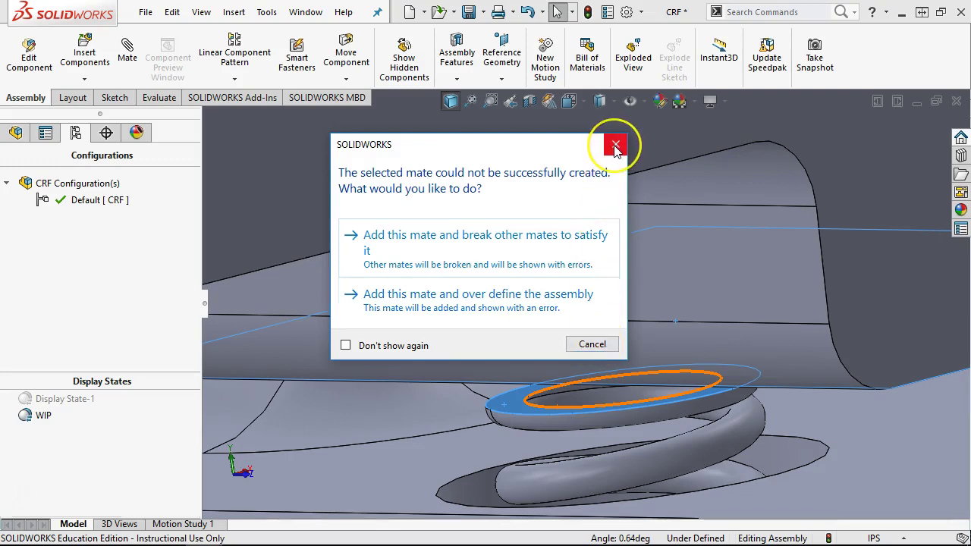
pyautogui.click(593, 342)
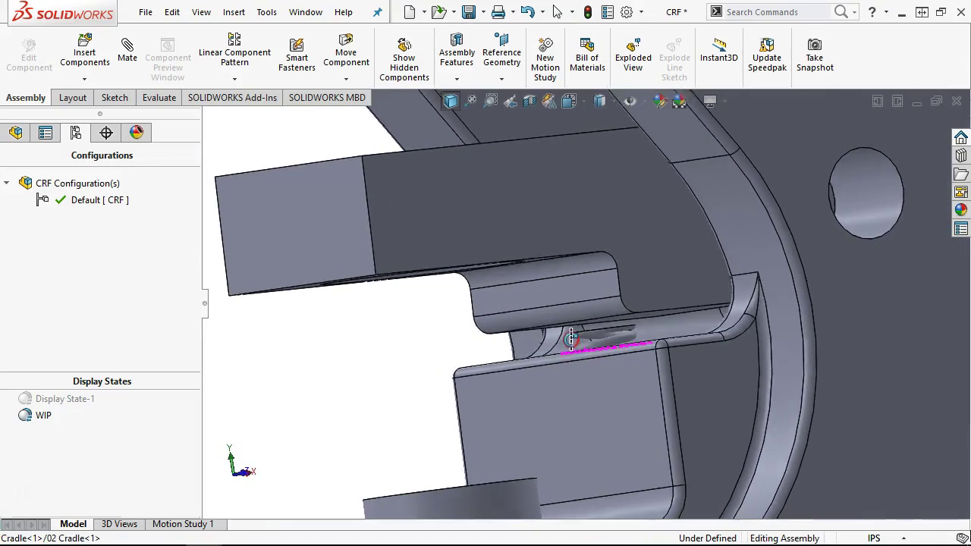
pyautogui.click(503, 212)
pyautogui.moveTo(503, 218); pyautogui.dragTo(525, 283, button='middle')
pyautogui.click(112, 285)
pyautogui.click(15, 134)
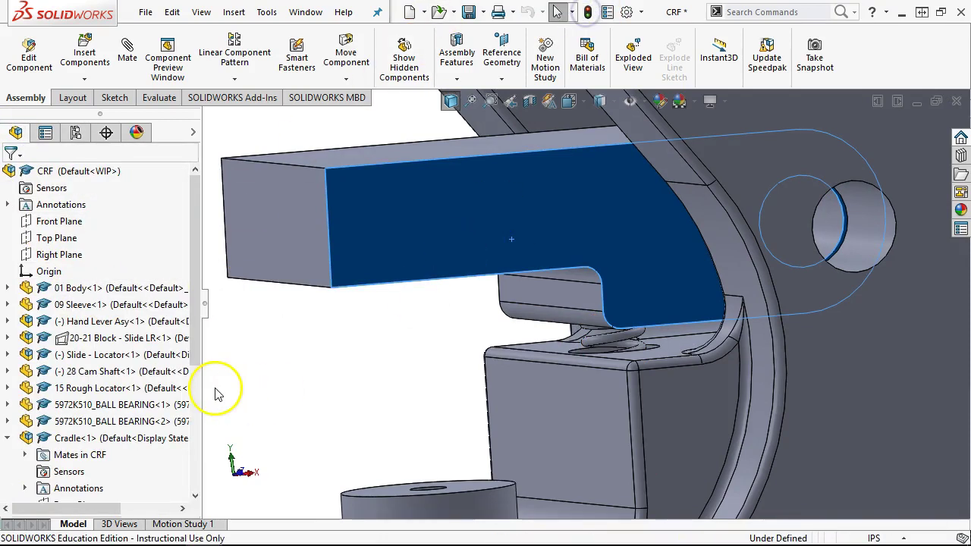
# Collapse Cradle<1> in the tree and swing the clamp about its pin to test its motion.
pyautogui.click(7, 438)
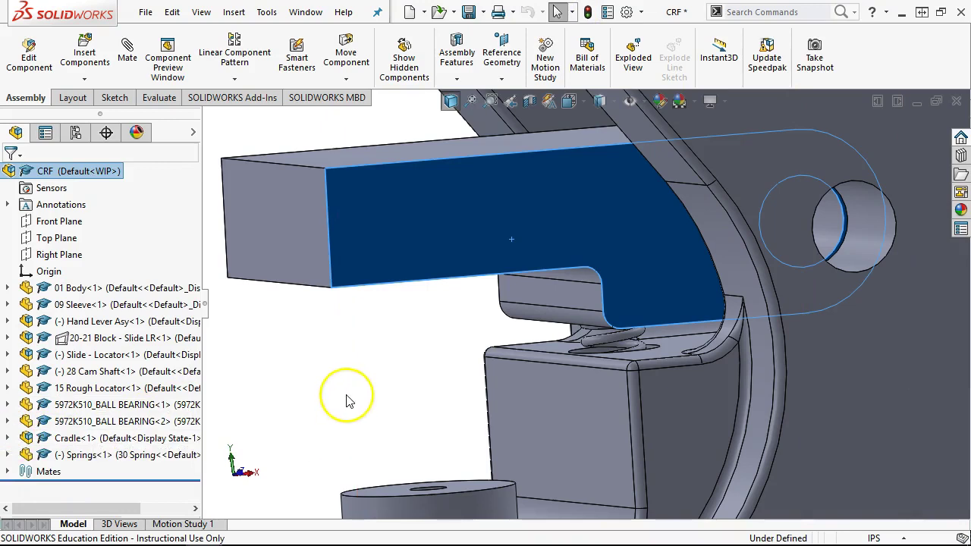
pyautogui.moveTo(513, 331); pyautogui.dragTo(543, 350, button='middle')
pyautogui.click(559, 319)
pyautogui.keyDown('ctrl'); pyautogui.click(544, 347); pyautogui.keyUp('ctrl')
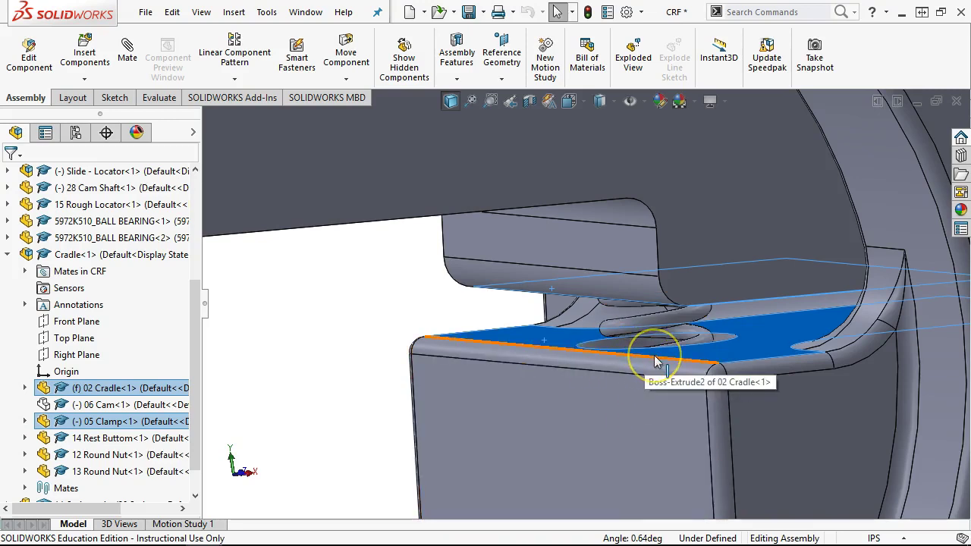
pyautogui.moveTo(656, 361); pyautogui.dragTo(508, 267, button='middle')
pyautogui.moveTo(508, 267)
pyautogui.mouseDown()
pyautogui.moveTo(500, 219)
pyautogui.moveTo(505, 245)
pyautogui.moveTo(513, 219)
pyautogui.moveTo(498, 249)
pyautogui.moveTo(491, 232)
pyautogui.moveTo(502, 269)
pyautogui.mouseUp()
pyautogui.press('Escape')
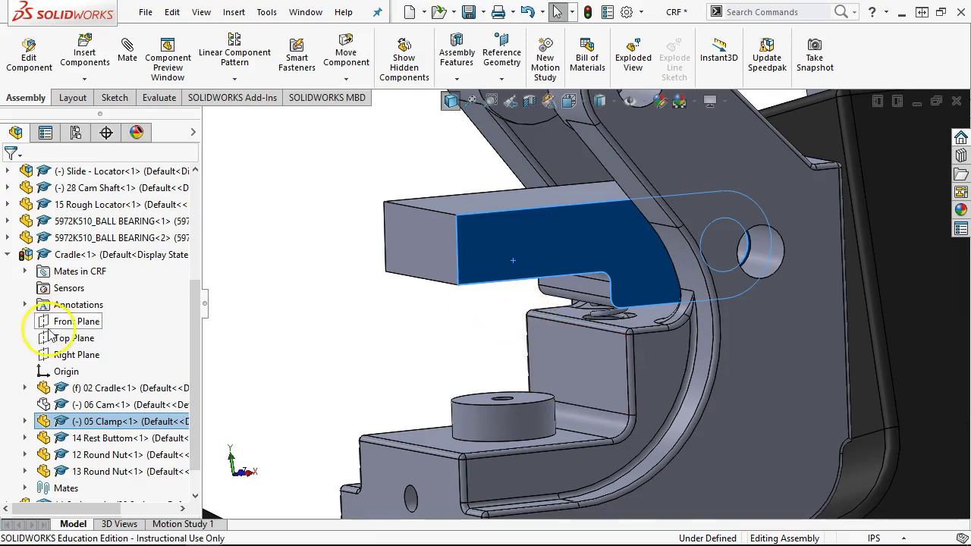
pyautogui.rightClick(55, 255)
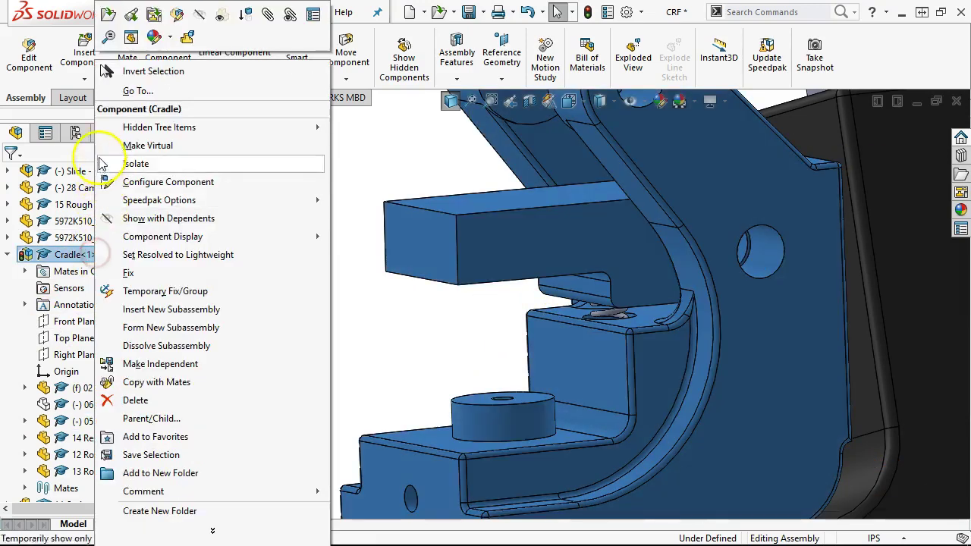
# Open the Cradle subassembly on its own and swing the cam handle to test it.
pyautogui.click(131, 38)
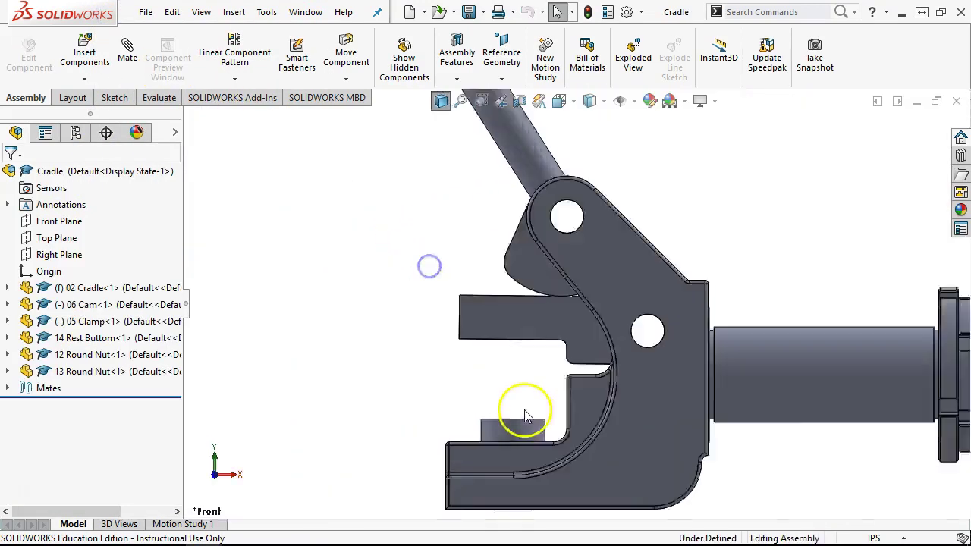
pyautogui.scroll(5, 525, 416)
pyautogui.click(534, 132)
pyautogui.moveTo(583, 133); pyautogui.dragTo(558, 160)
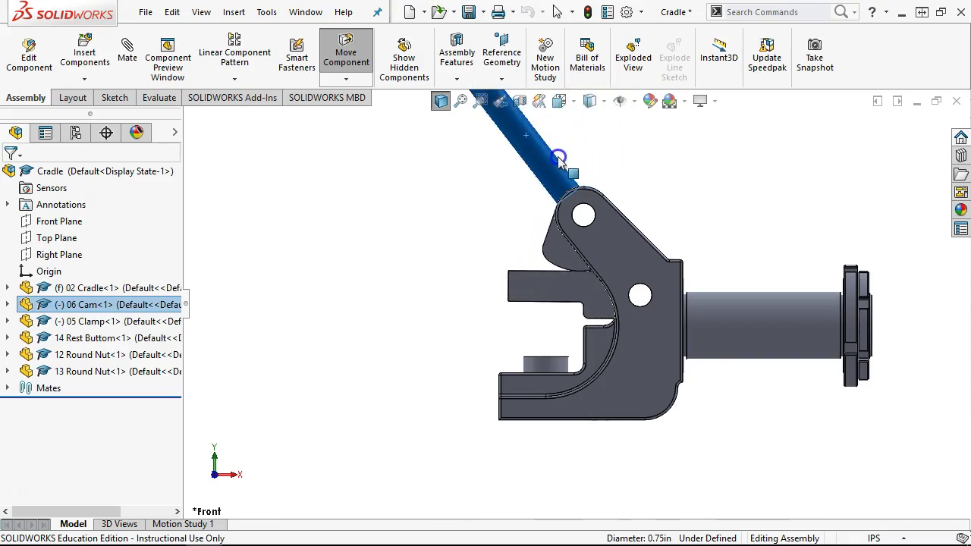
pyautogui.press('Escape')
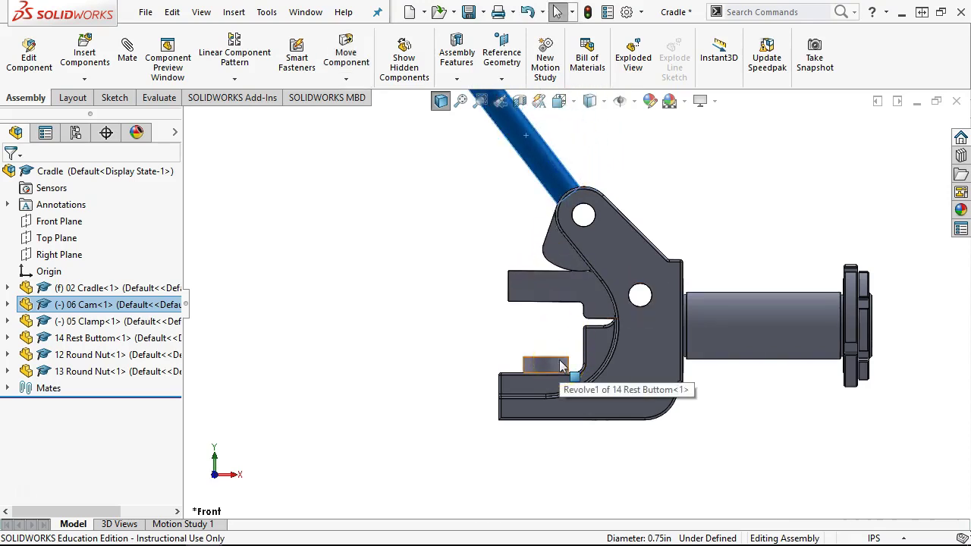
# Make the cradle slot face coincident with the clamp face, return to Front view, and save.
pyautogui.moveTo(540, 369); pyautogui.dragTo(536, 347)
pyautogui.moveTo(536, 347); pyautogui.dragTo(548, 329, button='middle')
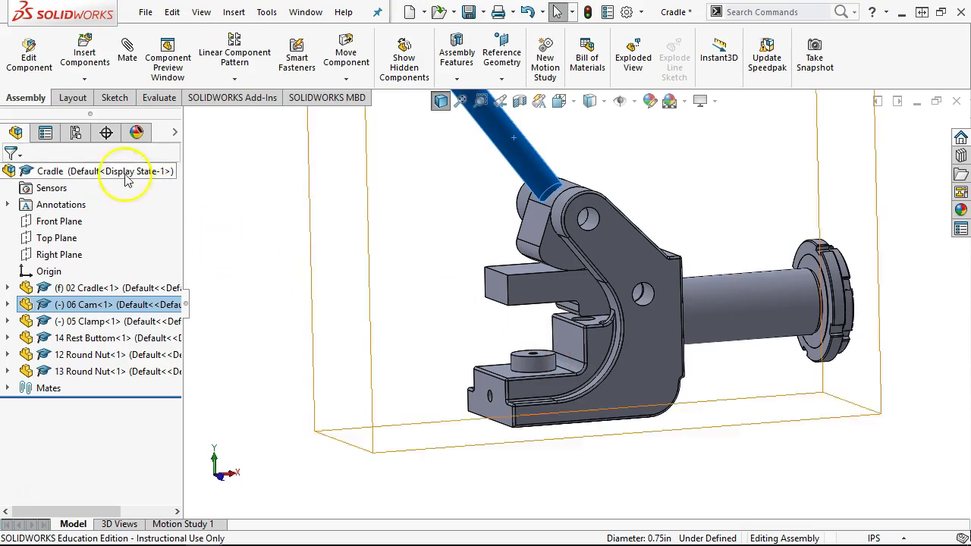
pyautogui.scroll(-6, 570, 364)
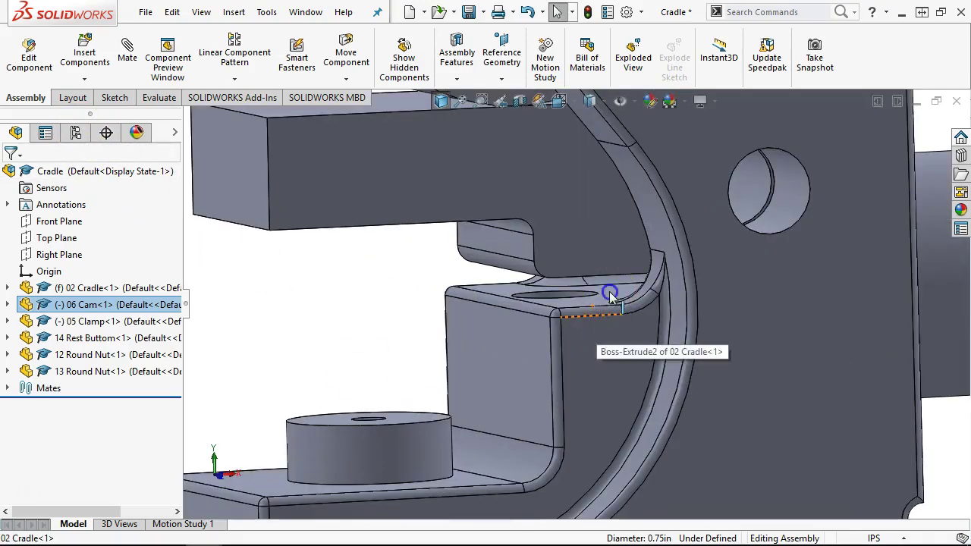
pyautogui.click(609, 291)
pyautogui.moveTo(609, 292); pyautogui.dragTo(571, 258, button='middle')
pyautogui.keyDown('ctrl'); pyautogui.click(573, 254); pyautogui.keyUp('ctrl')
pyautogui.click(615, 235)
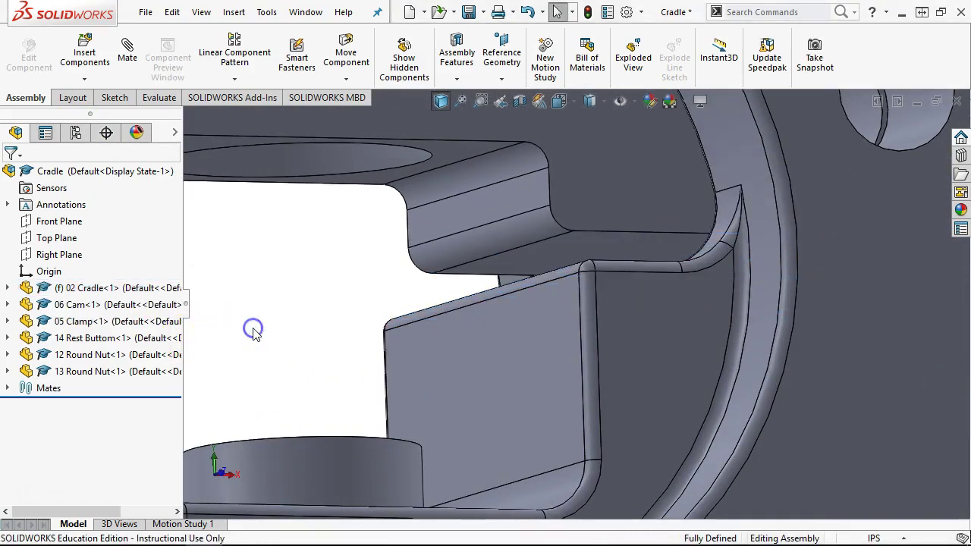
pyautogui.hotkey('ctrl', '1')
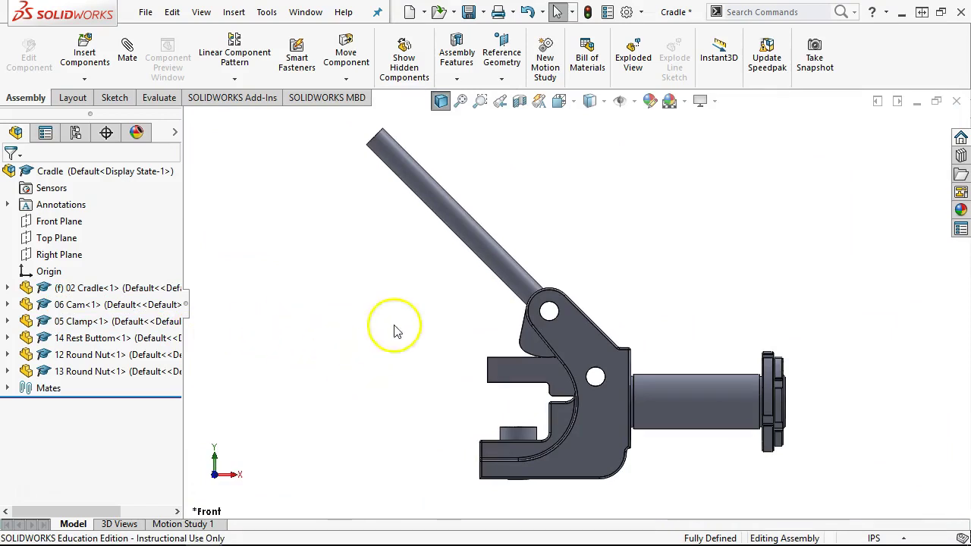
pyautogui.click(468, 13)
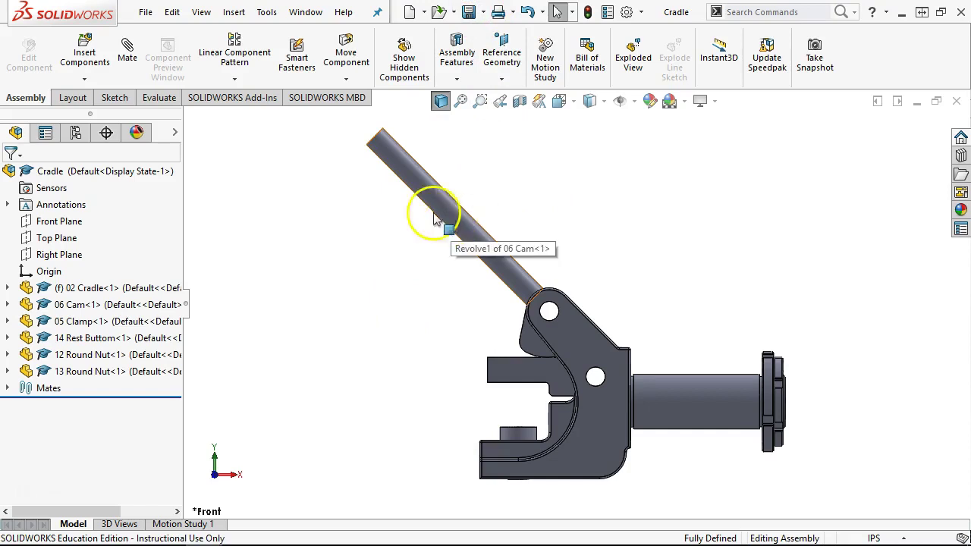
pyautogui.click(75, 132)
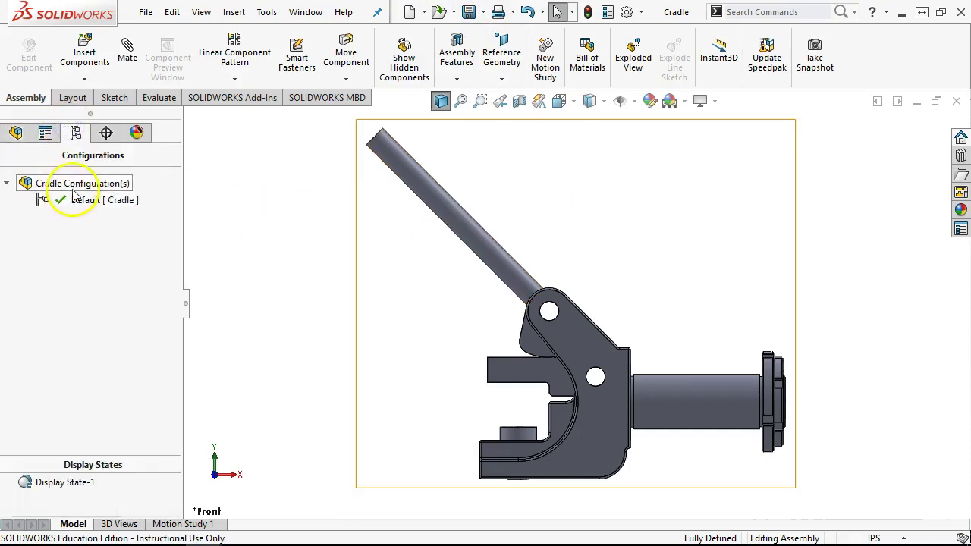
# Add a new Cradle configuration named dynamic.
pyautogui.rightClick(72, 184)
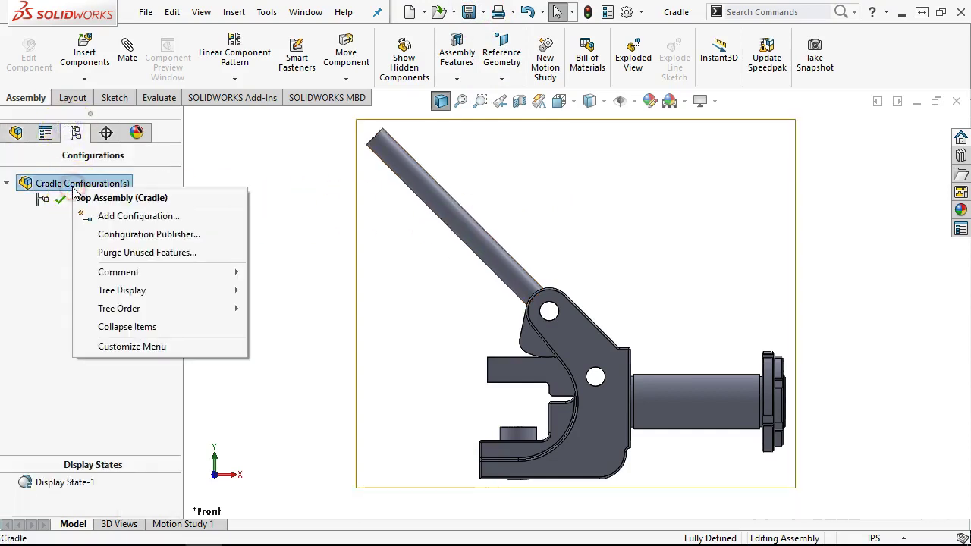
pyautogui.click(124, 220)
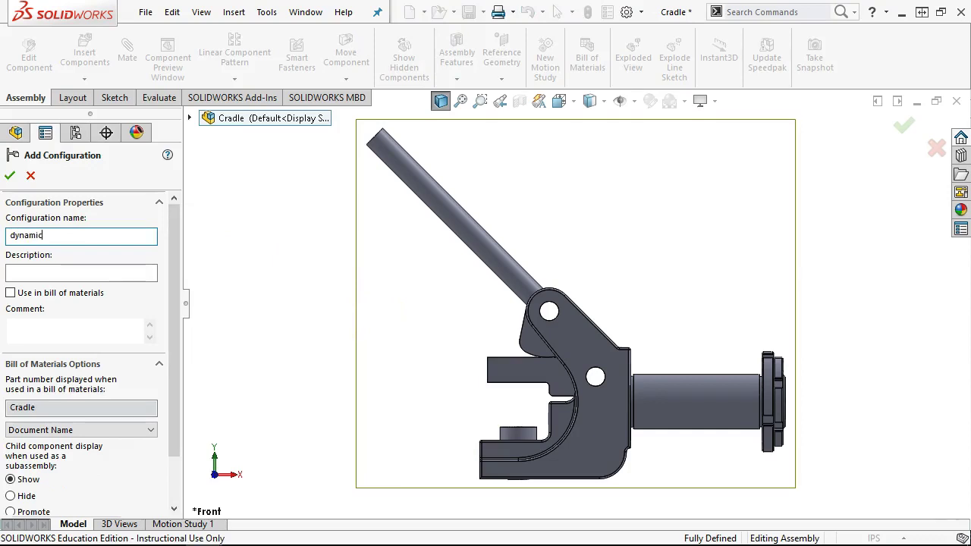
pyautogui.click(10, 176)
# Suppress the Parallel2 mate in the Mates folder.
pyautogui.click(15, 133)
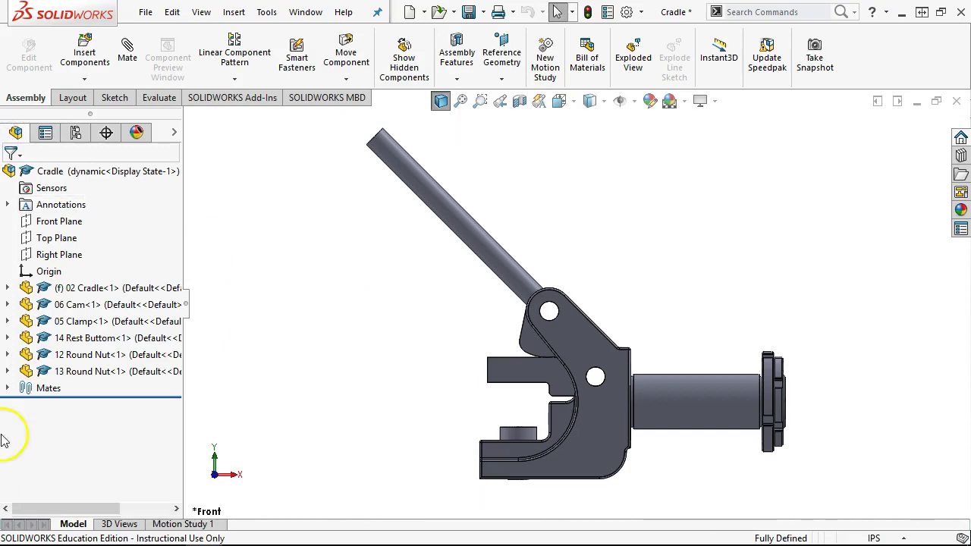
pyautogui.click(7, 388)
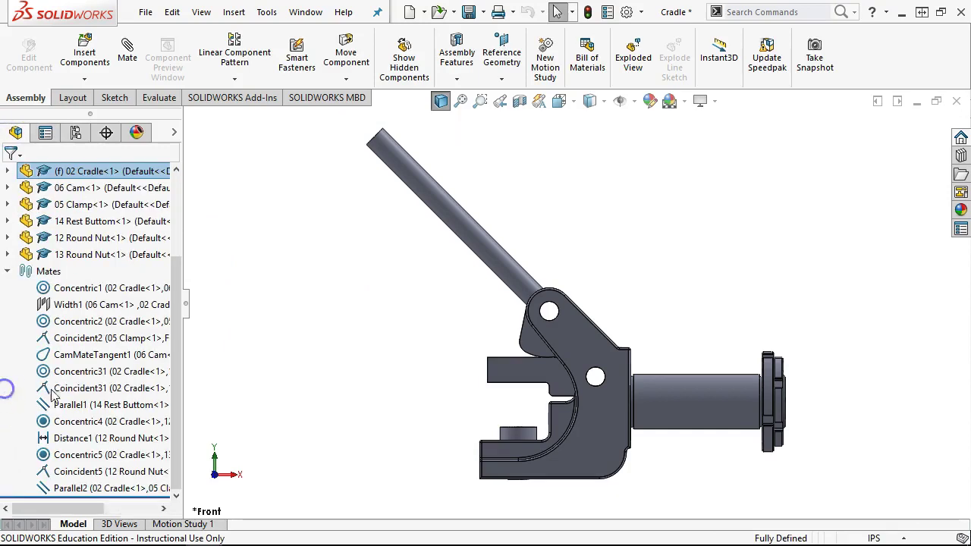
pyautogui.rightClick(137, 488)
pyautogui.click(173, 219)
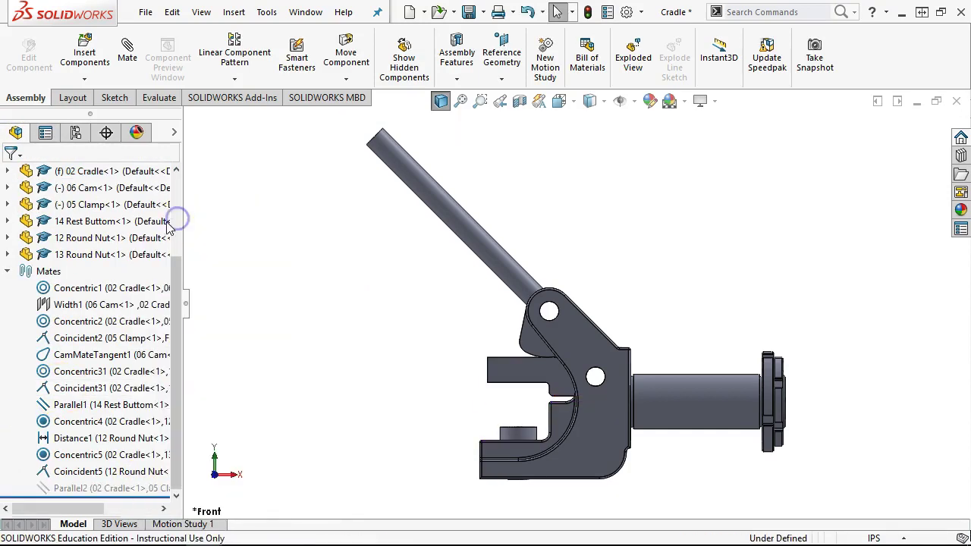
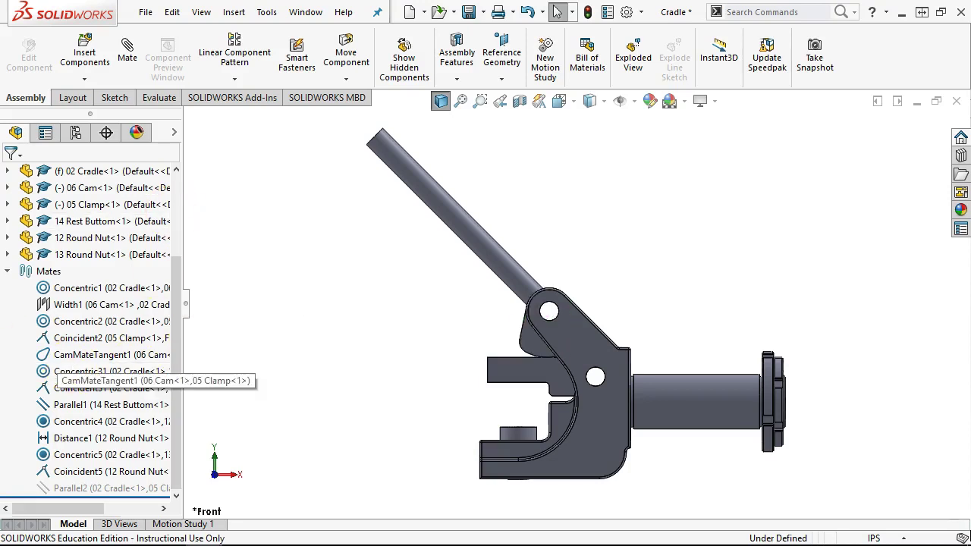
# Activate the Cradle's Default configuration and try swinging the lever handle.
pyautogui.click(6, 270)
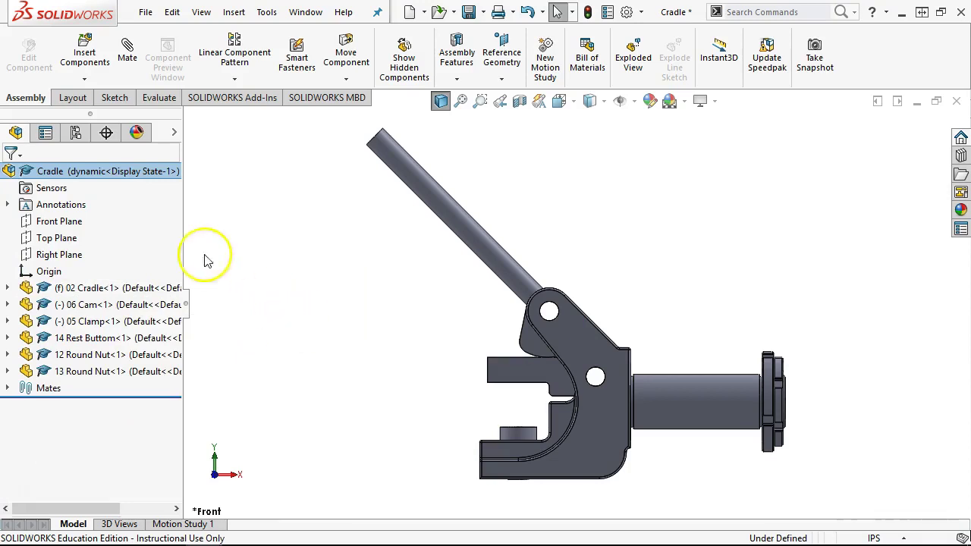
pyautogui.click(71, 131)
pyautogui.doubleClick(87, 200)
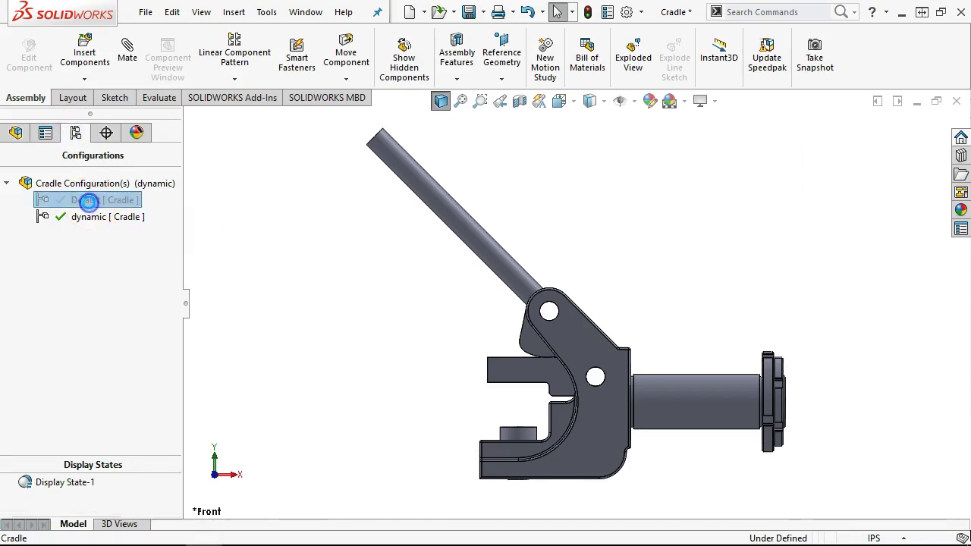
pyautogui.click(16, 133)
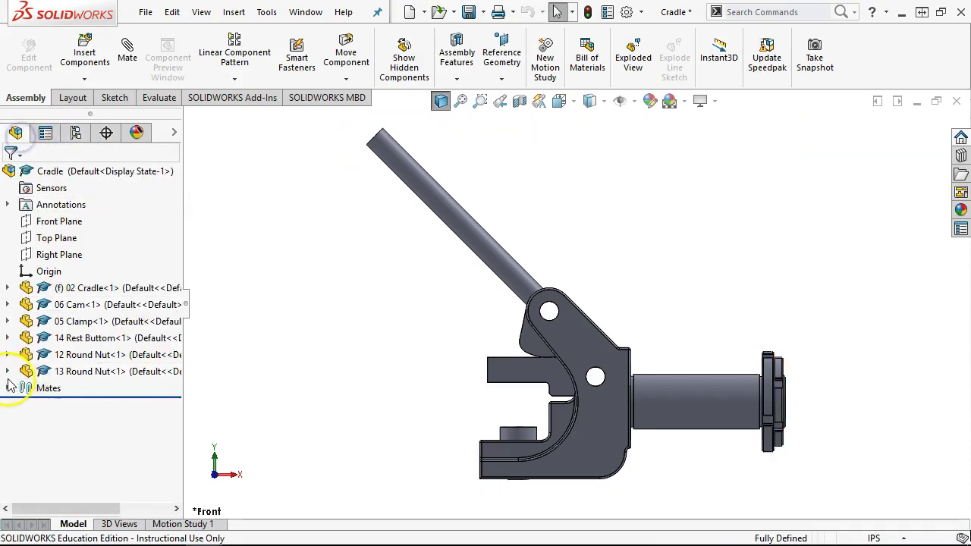
pyautogui.click(8, 390)
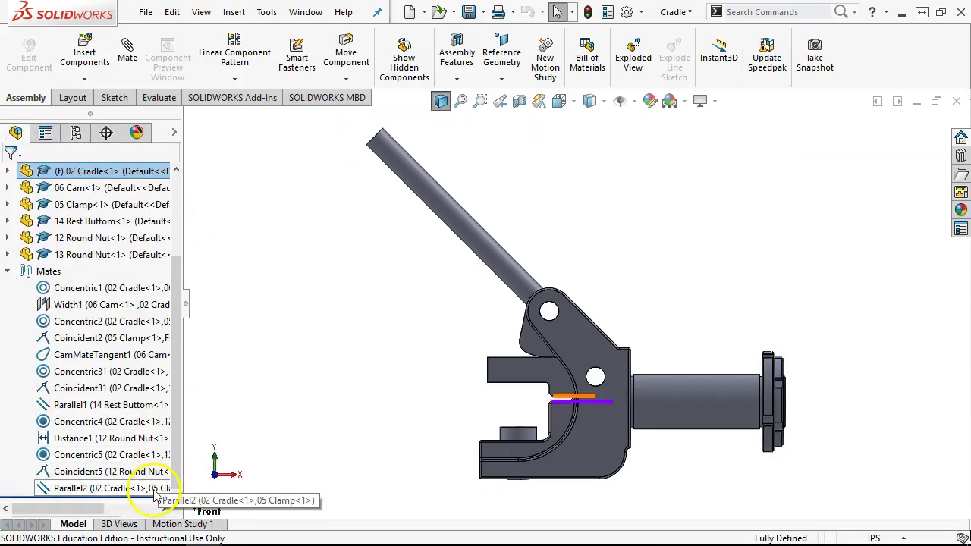
pyautogui.moveTo(447, 227); pyautogui.dragTo(477, 218)
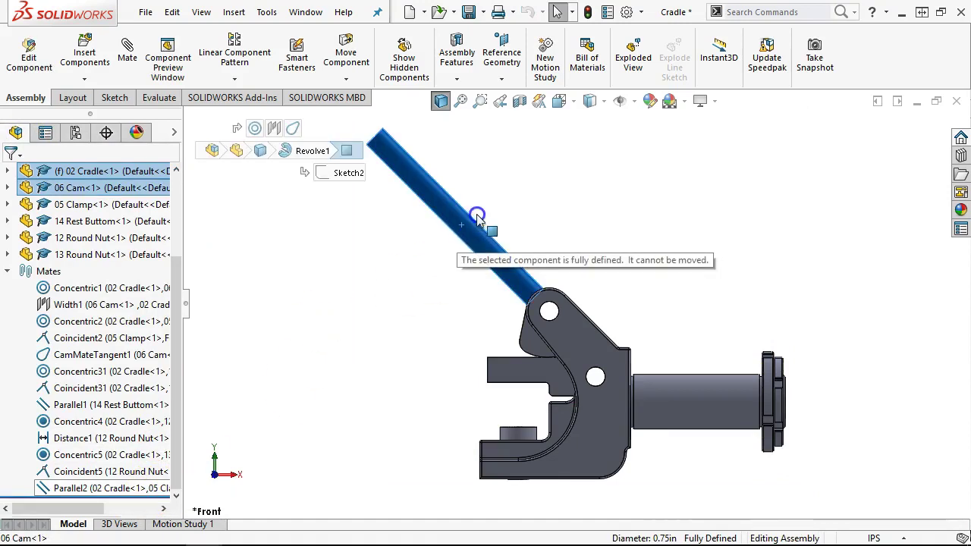
# Reactivate the dynamic configuration and swing the lever handle about its pivot.
pyautogui.click(75, 132)
pyautogui.doubleClick(69, 217)
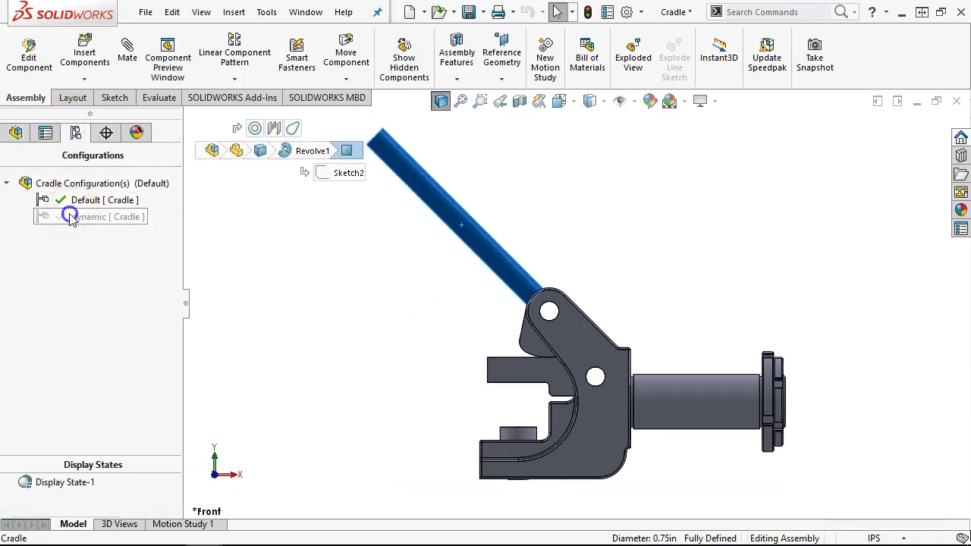
pyautogui.moveTo(488, 276)
pyautogui.mouseDown()
pyautogui.moveTo(521, 235)
pyautogui.moveTo(580, 208)
pyautogui.moveTo(457, 253)
pyautogui.moveTo(574, 258)
pyautogui.moveTo(498, 267)
pyautogui.mouseUp()
pyautogui.click(393, 296)
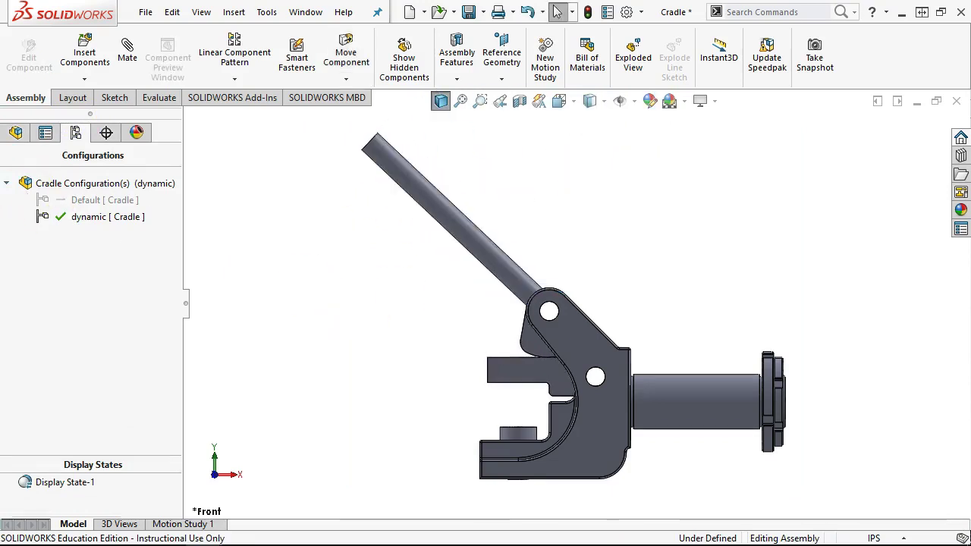
pyautogui.click(15, 132)
# Save the Cradle assembly without rebuilding it.
pyautogui.hotkey('ctrl', 's')
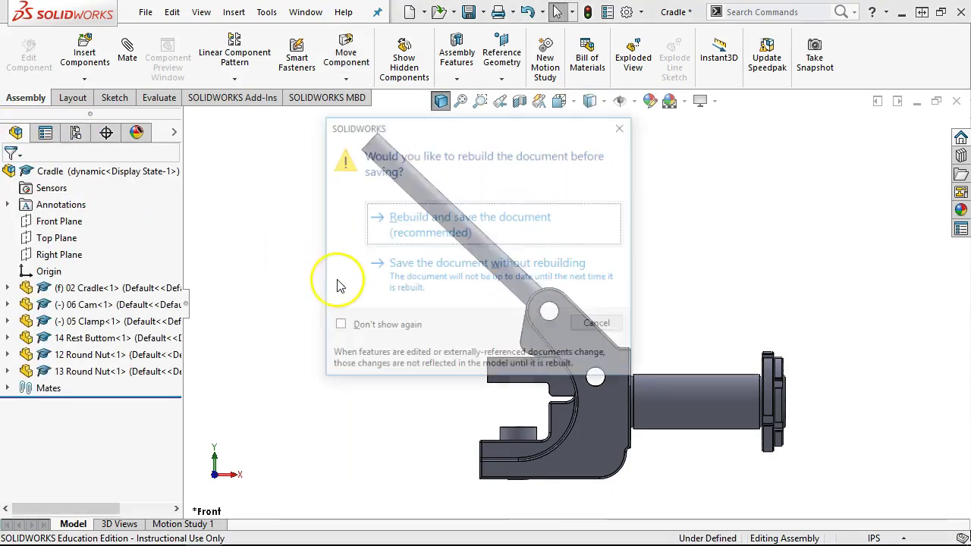
pyautogui.click(413, 265)
pyautogui.click(655, 199)
# Close Cradle and move the spring within the CRF assembly.
pyautogui.click(957, 101)
pyautogui.scroll(-3, 615, 300)
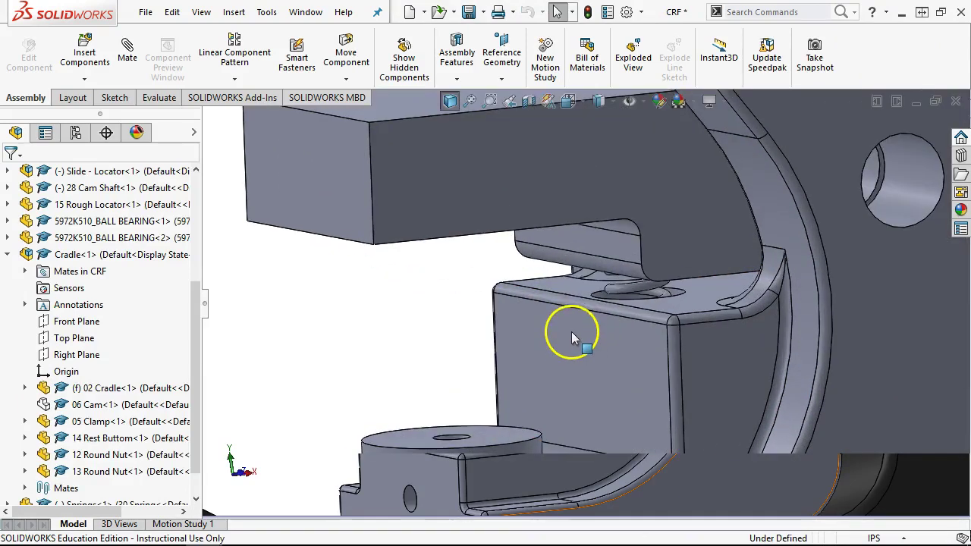
pyautogui.scroll(-3, 602, 299)
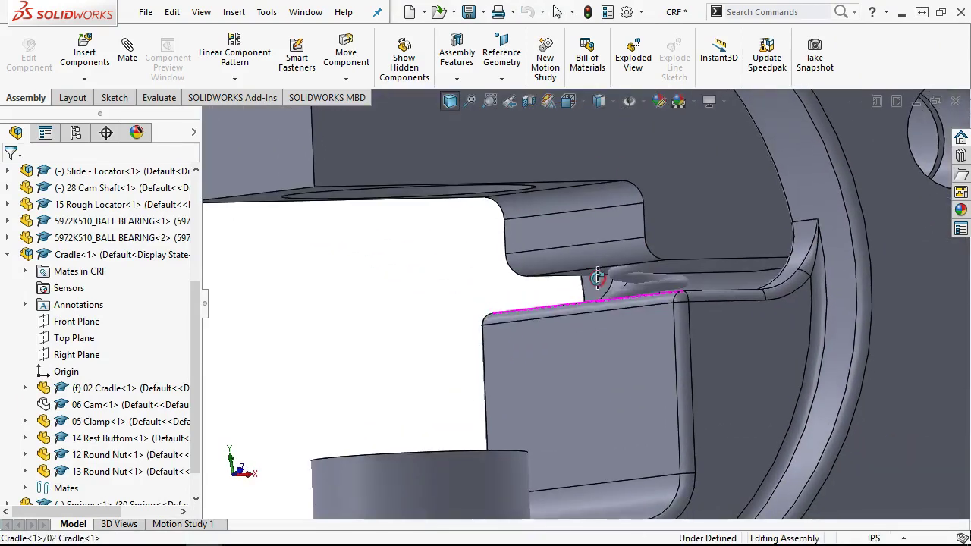
pyautogui.scroll(-2, 598, 278)
pyautogui.moveTo(620, 300); pyautogui.dragTo(629, 379)
# Mate the spring's end edge coincident with the clamp face.
pyautogui.click(628, 260)
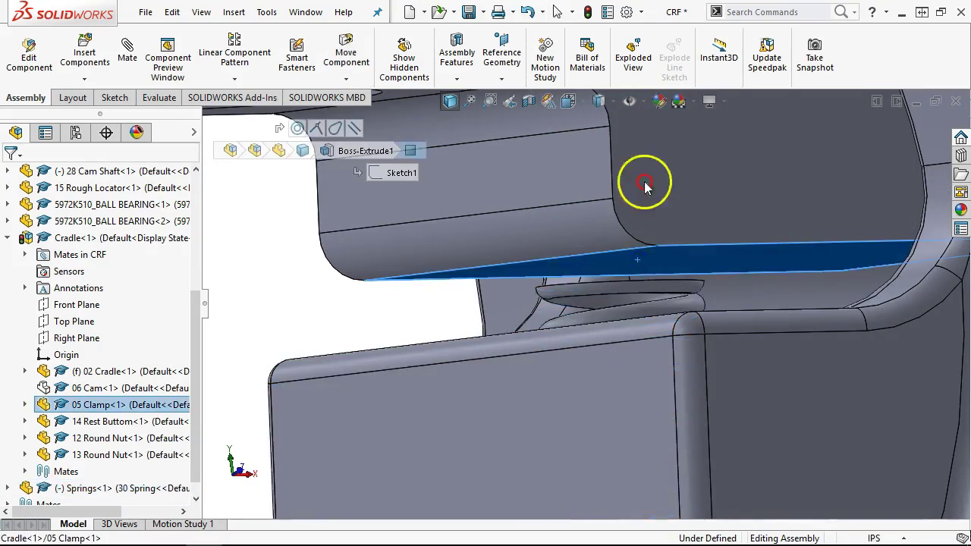
pyautogui.scroll(3, 644, 184)
pyautogui.keyDown('ctrl'); pyautogui.click(497, 366); pyautogui.keyUp('ctrl')
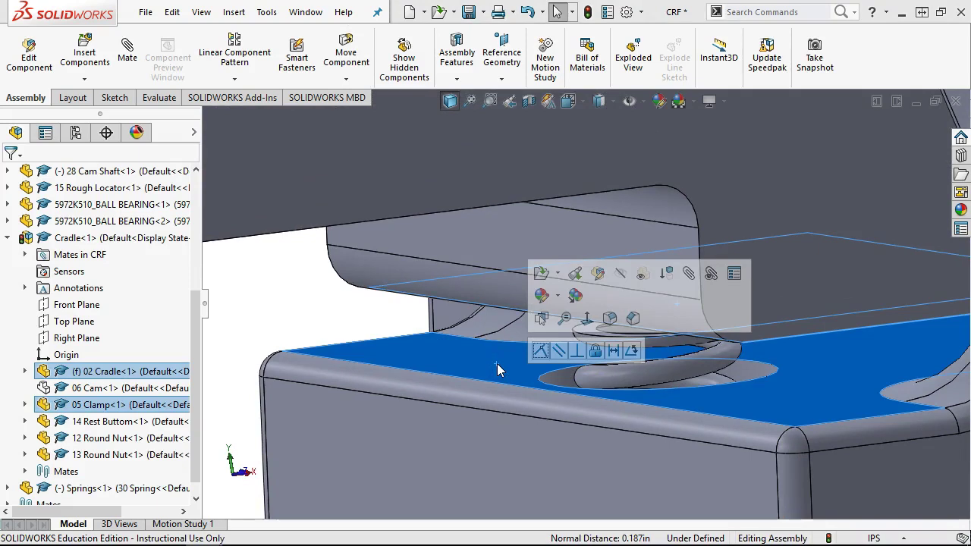
pyautogui.click(497, 363)
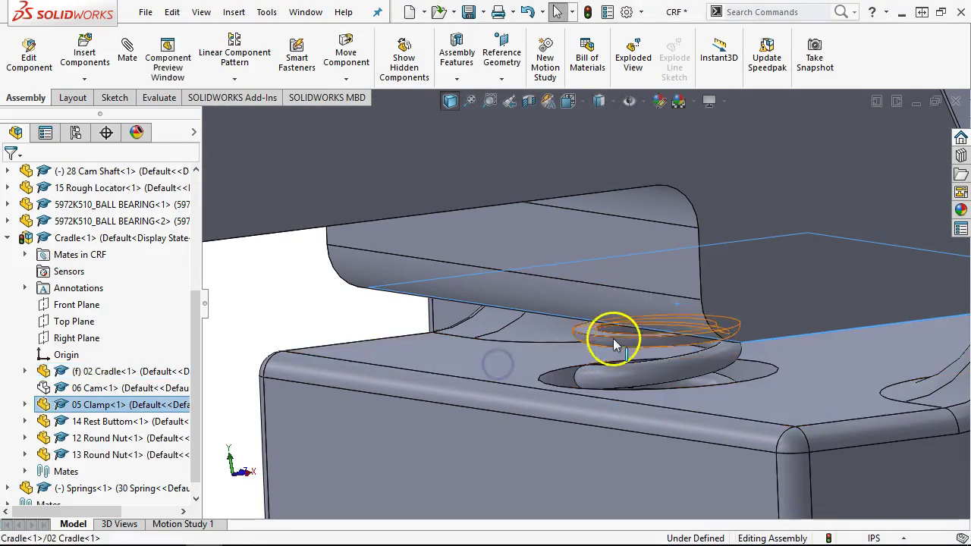
pyautogui.keyDown('ctrl'); pyautogui.click(587, 329); pyautogui.keyUp('ctrl')
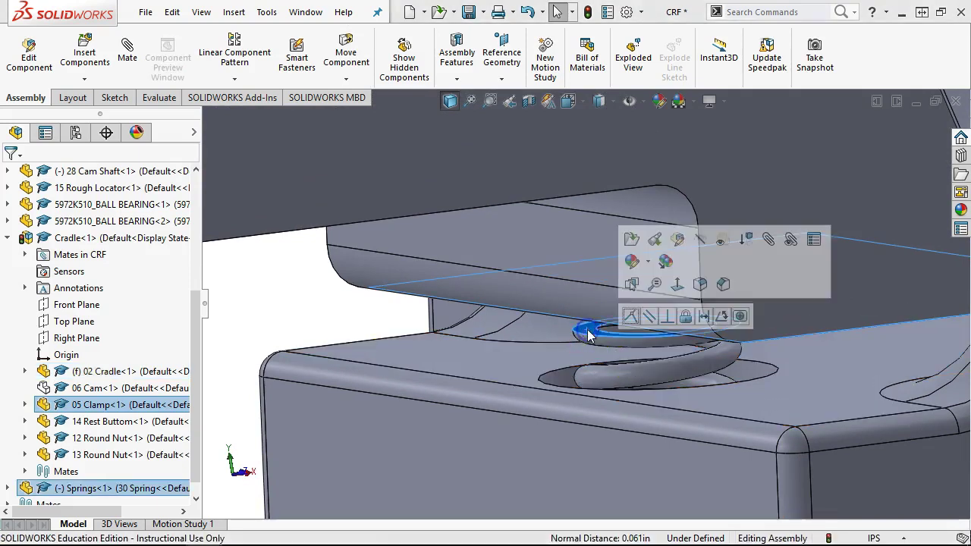
pyautogui.click(631, 316)
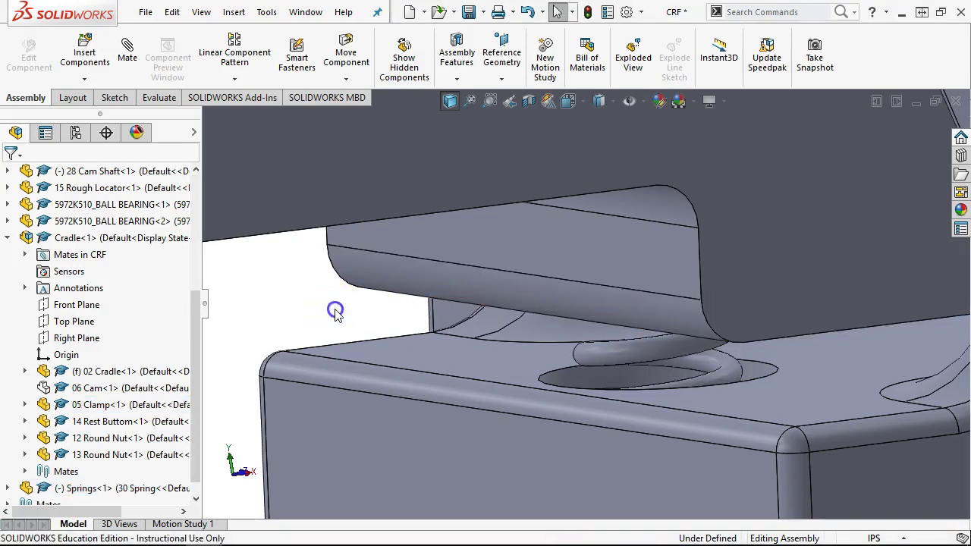
# Inspect the cradle from the front and underneath, and drag 02 Cradle to test its movement.
pyautogui.hotkey('ctrl', '1')
pyautogui.scroll(-5, 589, 340)
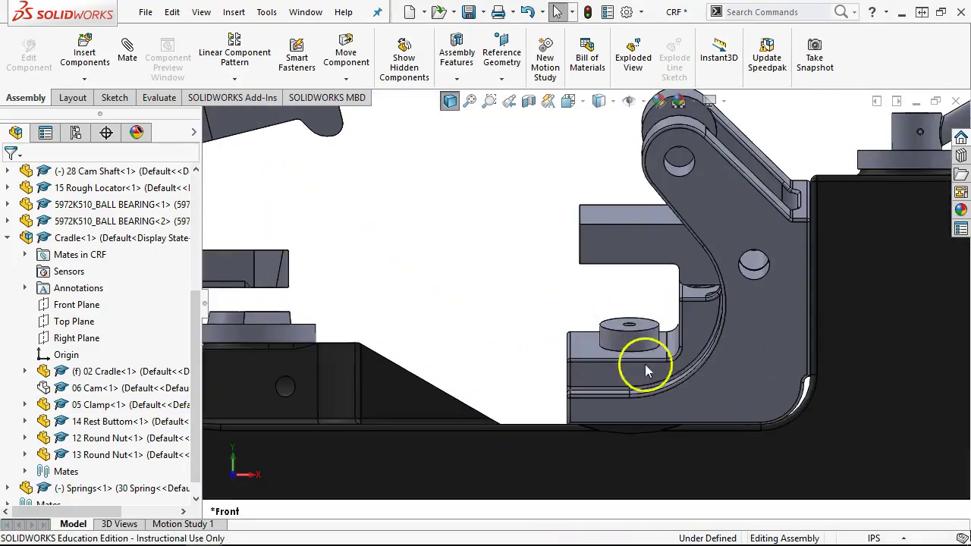
pyautogui.scroll(5, 699, 292)
pyautogui.moveTo(728, 288); pyautogui.dragTo(834, 282, button='middle')
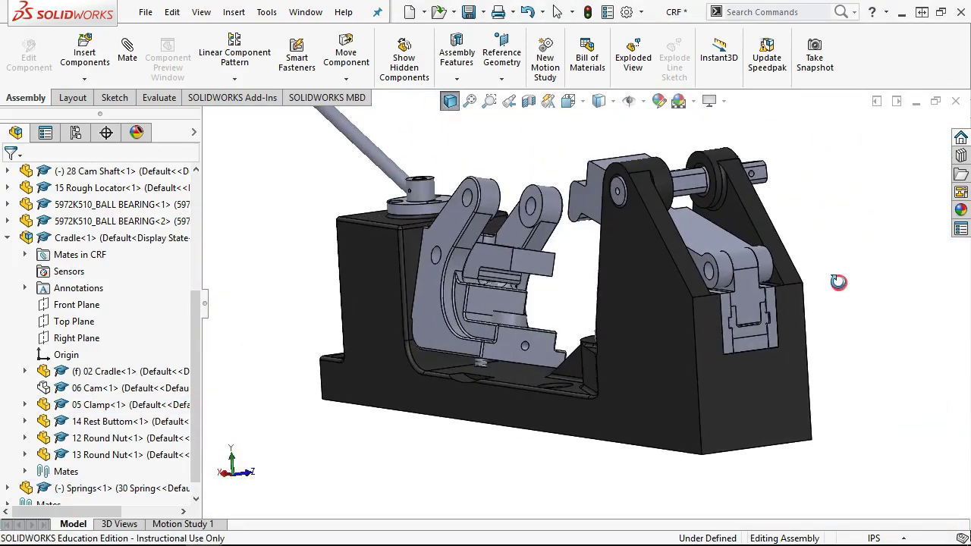
pyautogui.scroll(-5, 509, 358)
pyautogui.scroll(-3, 508, 353)
pyautogui.moveTo(488, 336); pyautogui.dragTo(536, 321)
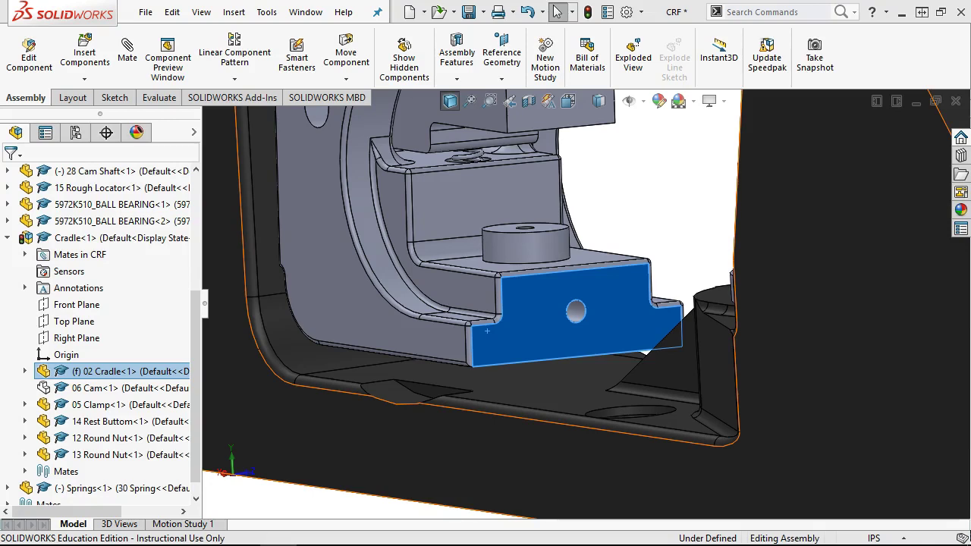
# Open 'Connecting Rod Fixture - early.pdf' from the Connecting Rod Fixture folder on drive E:.
pyautogui.click(242, 530)
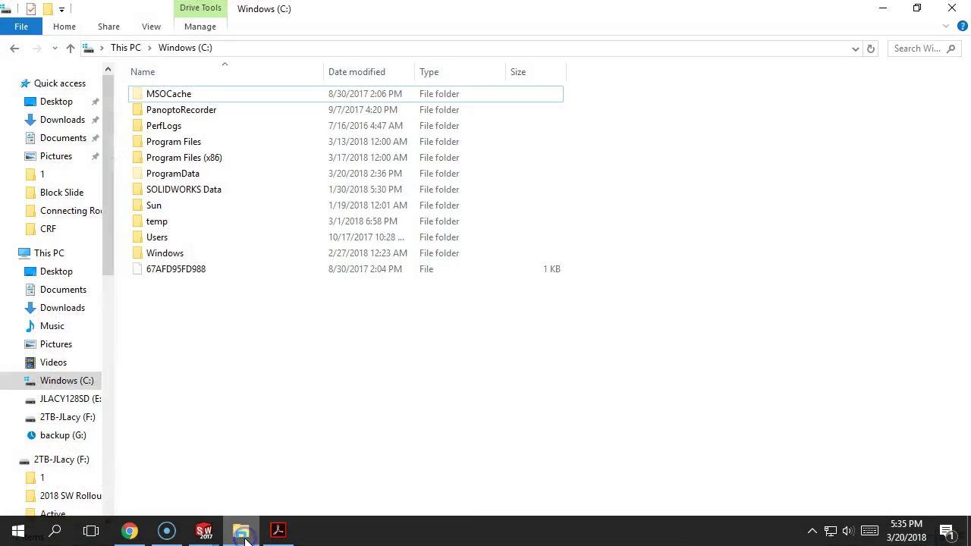
pyautogui.click(59, 399)
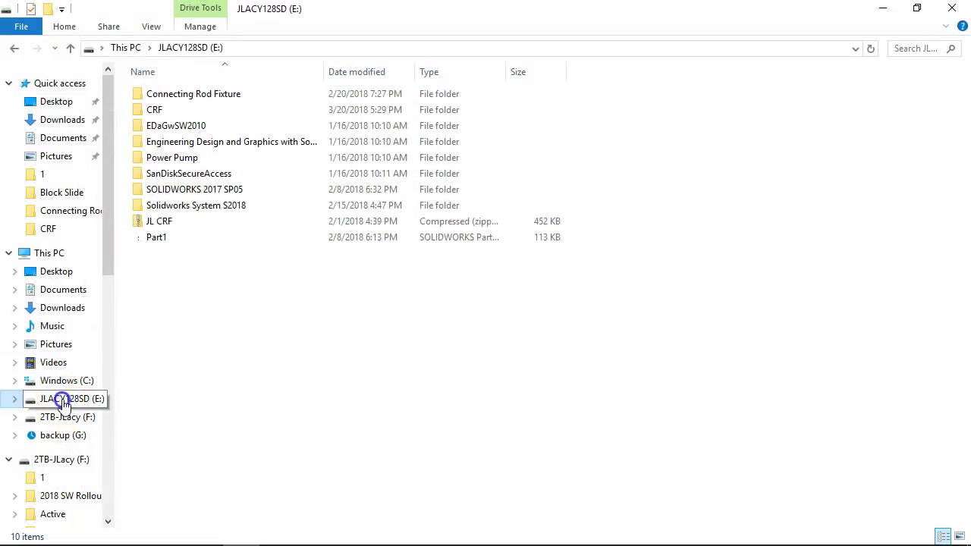
pyautogui.click(156, 112)
pyautogui.doubleClick(156, 112)
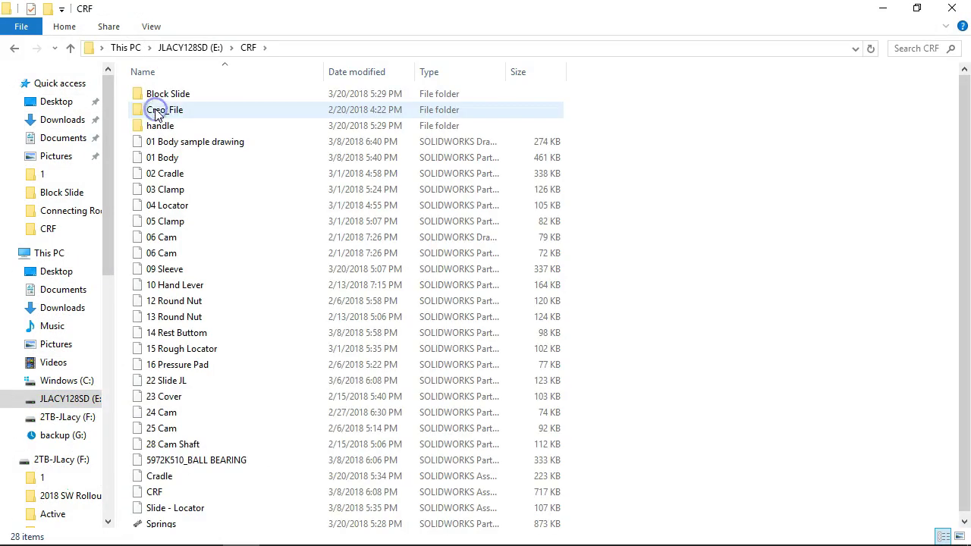
pyautogui.click(14, 48)
pyautogui.doubleClick(149, 93)
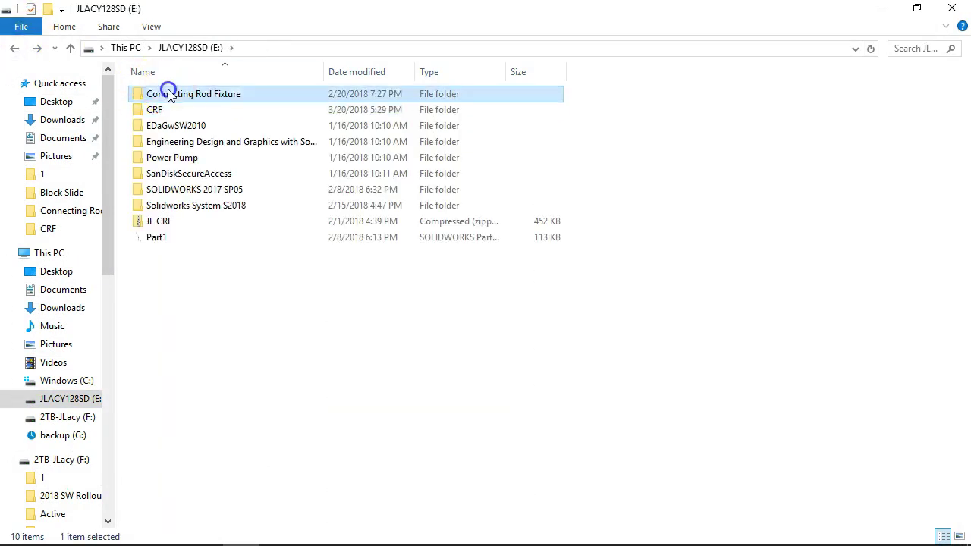
pyautogui.click(203, 126)
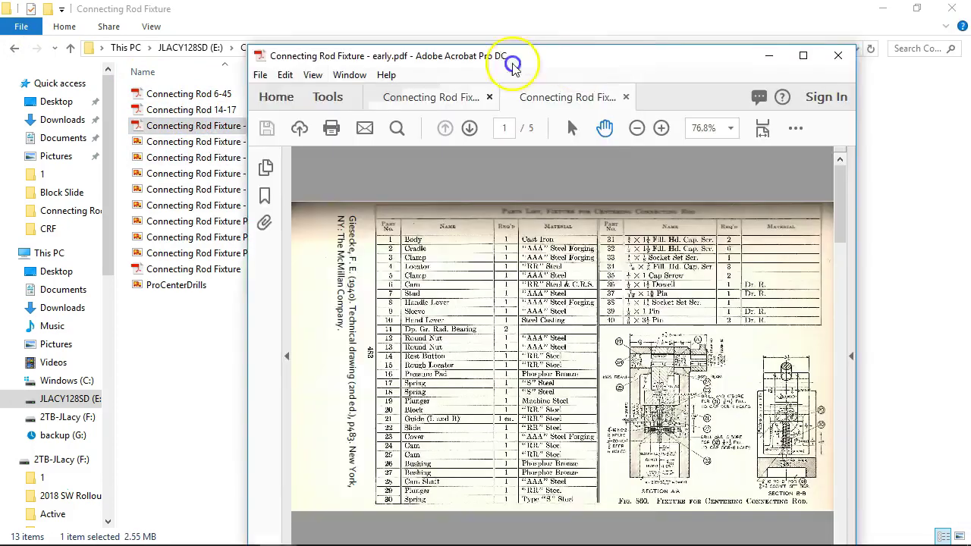
pyautogui.moveTo(508, 53); pyautogui.dragTo(510, 10)
# Maximize Acrobat, zoom the assembly drawing to 150% and pan to the figure caption.
pyautogui.click(562, 21)
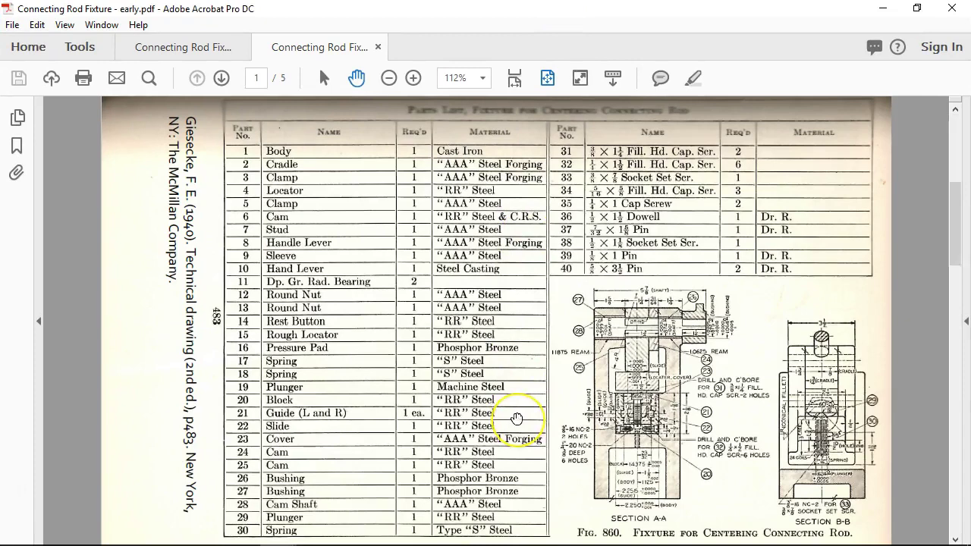
pyautogui.keyDown('ctrl'); pyautogui.scroll(-5, 530, 410); pyautogui.keyUp('ctrl')
pyautogui.scroll(-10, 516, 418)
pyautogui.scroll(5, 516, 419)
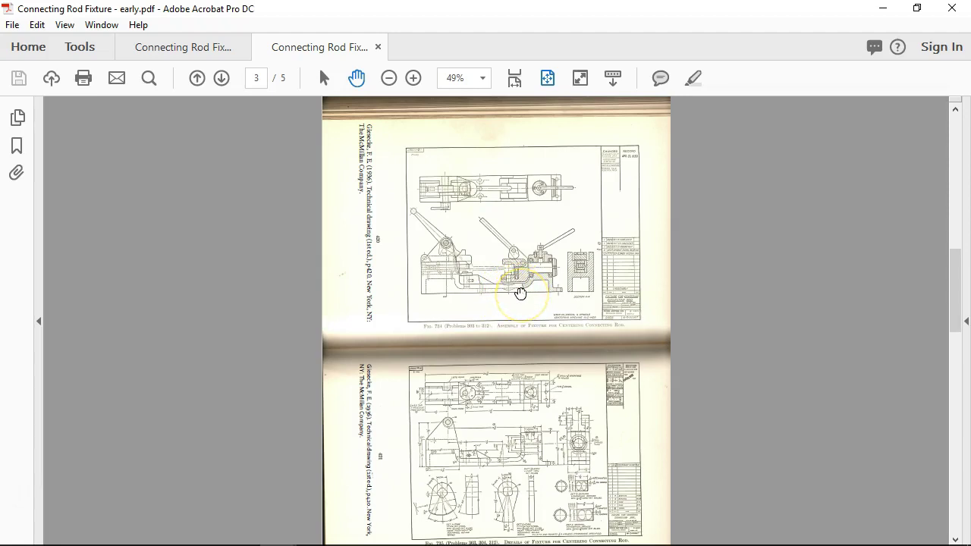
pyautogui.click(412, 79)
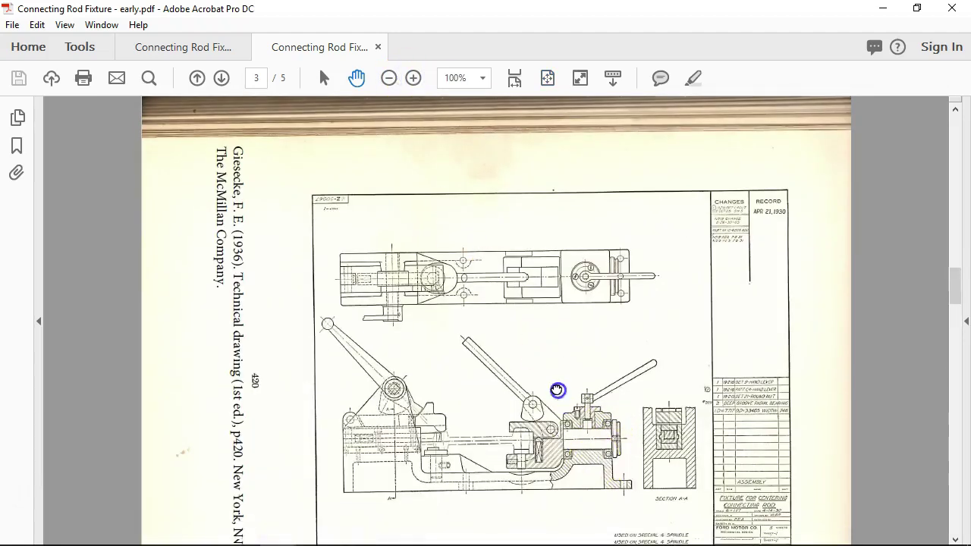
pyautogui.scroll(-3, 553, 393)
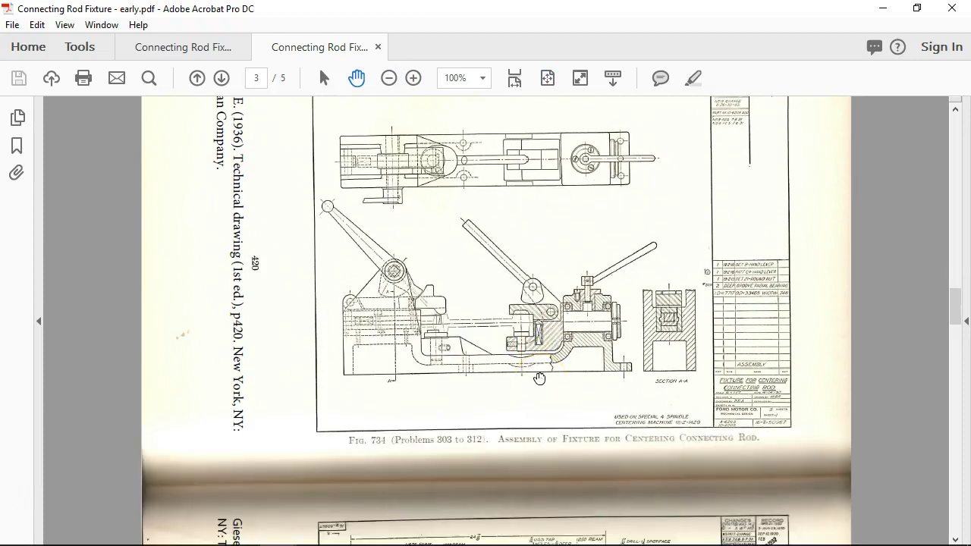
pyautogui.click(413, 78)
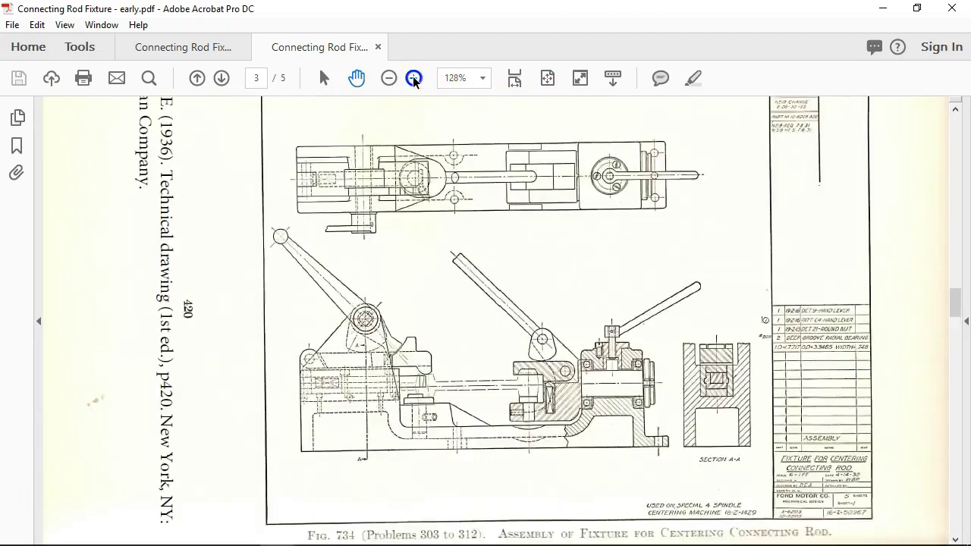
pyautogui.click(413, 79)
pyautogui.moveTo(703, 463); pyautogui.dragTo(609, 342)
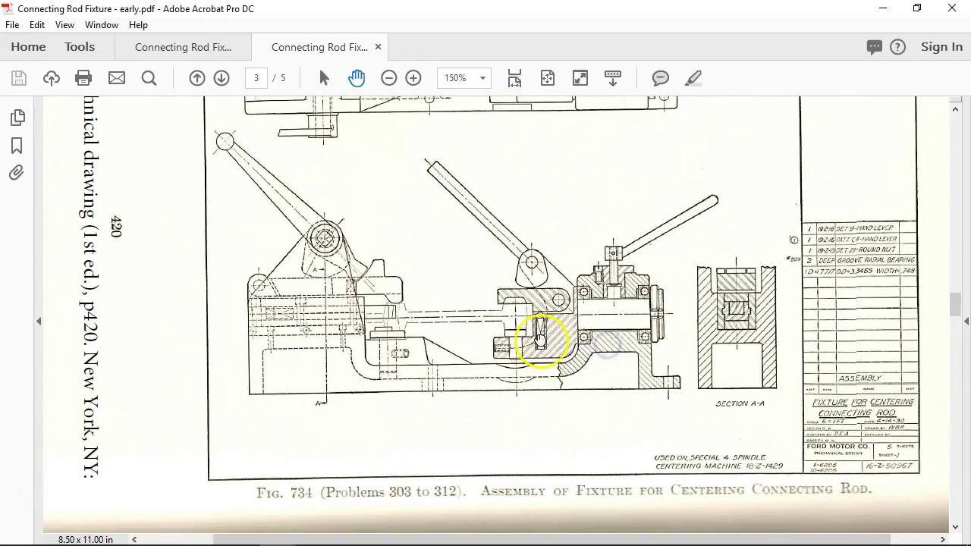
pyautogui.moveTo(546, 350); pyautogui.dragTo(552, 370)
pyautogui.scroll(-1, 552, 369)
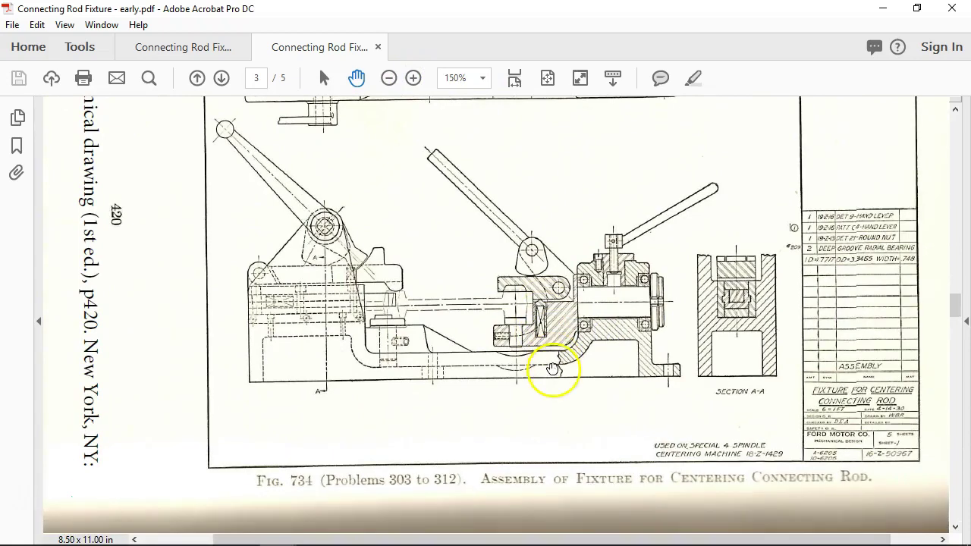
# Magnify the drawing to 300% and pan to the cradle and plunger area.
pyautogui.click(413, 78)
pyautogui.click(413, 78)
pyautogui.moveTo(823, 511); pyautogui.dragTo(319, 266)
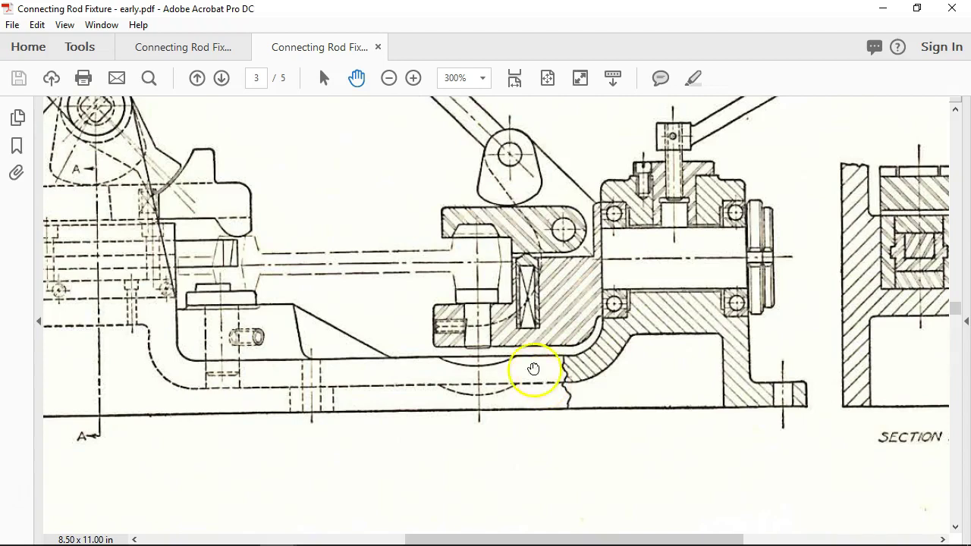
pyautogui.moveTo(606, 435); pyautogui.dragTo(578, 144)
pyautogui.moveTo(581, 379); pyautogui.dragTo(580, 251)
# Scroll through page 3's lower part detail views.
pyautogui.scroll(-8, 587, 270)
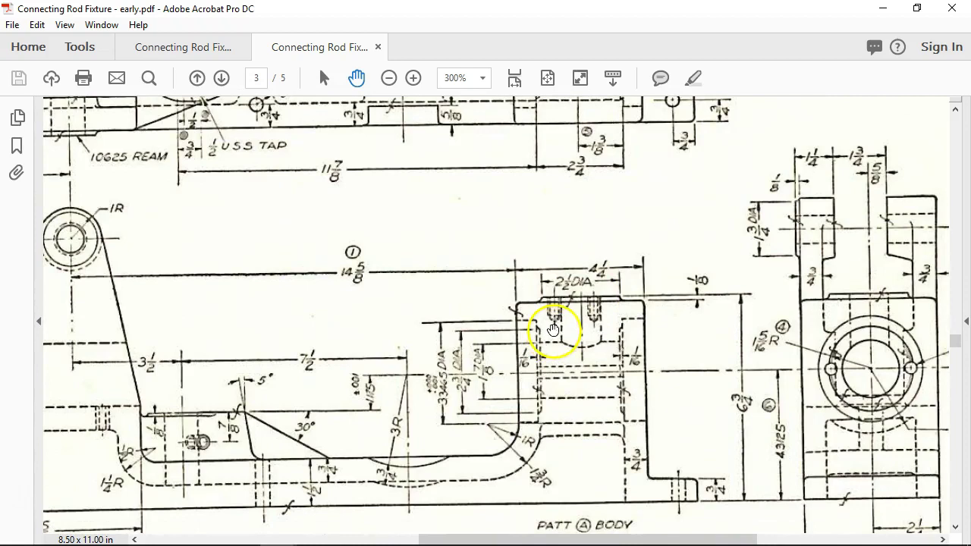
pyautogui.scroll(-3, 554, 328)
pyautogui.click(365, 125)
pyautogui.moveTo(365, 126)
pyautogui.mouseDown()
pyautogui.moveTo(678, 156)
pyautogui.moveTo(641, 167)
pyautogui.moveTo(463, 159)
pyautogui.moveTo(492, 302)
pyautogui.mouseUp()
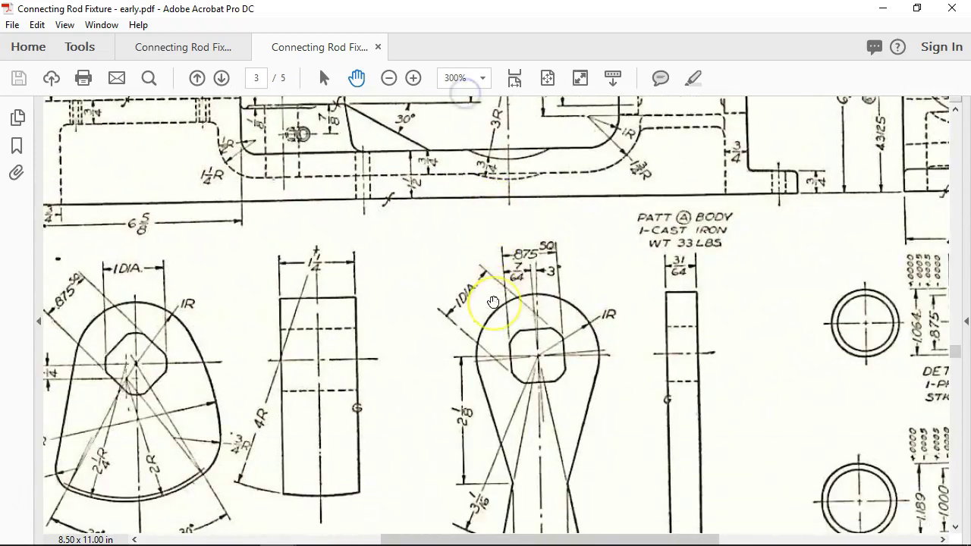
pyautogui.scroll(-1, 493, 302)
pyautogui.scroll(-10, 493, 302)
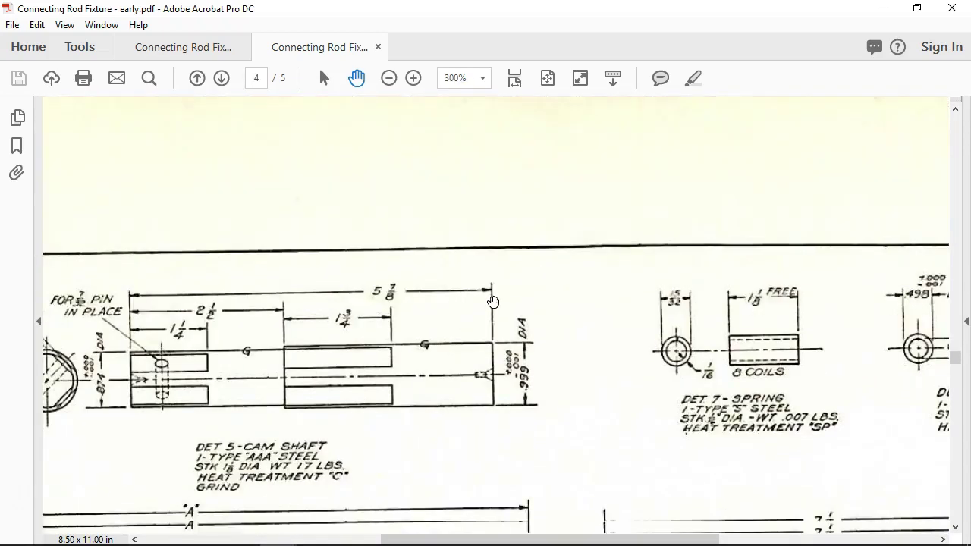
pyautogui.scroll(-2, 492, 302)
# Zoom out to 200% and review the page 4 block and guide details.
pyautogui.click(387, 78)
pyautogui.moveTo(557, 317); pyautogui.dragTo(579, 173)
pyautogui.scroll(-1, 568, 336)
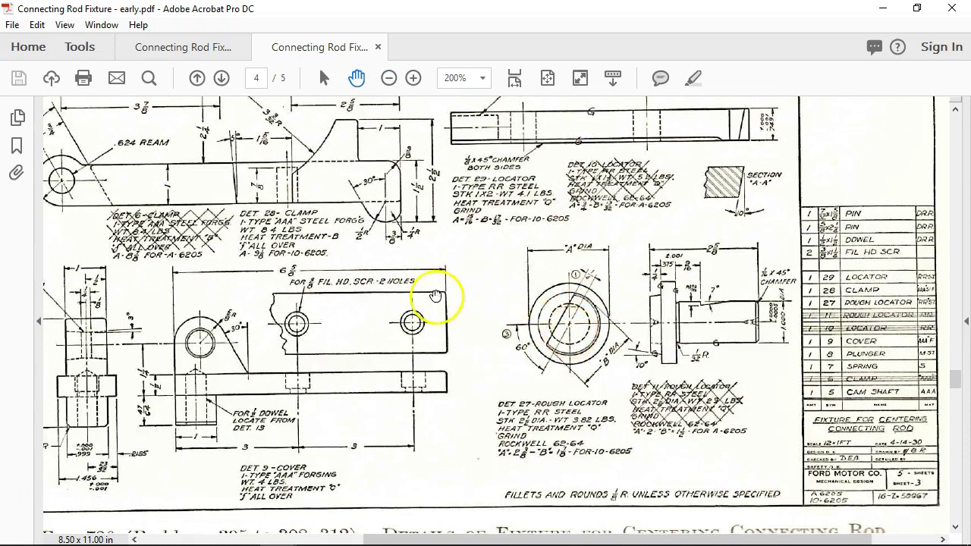
pyautogui.scroll(-2, 461, 288)
pyautogui.scroll(-7, 461, 291)
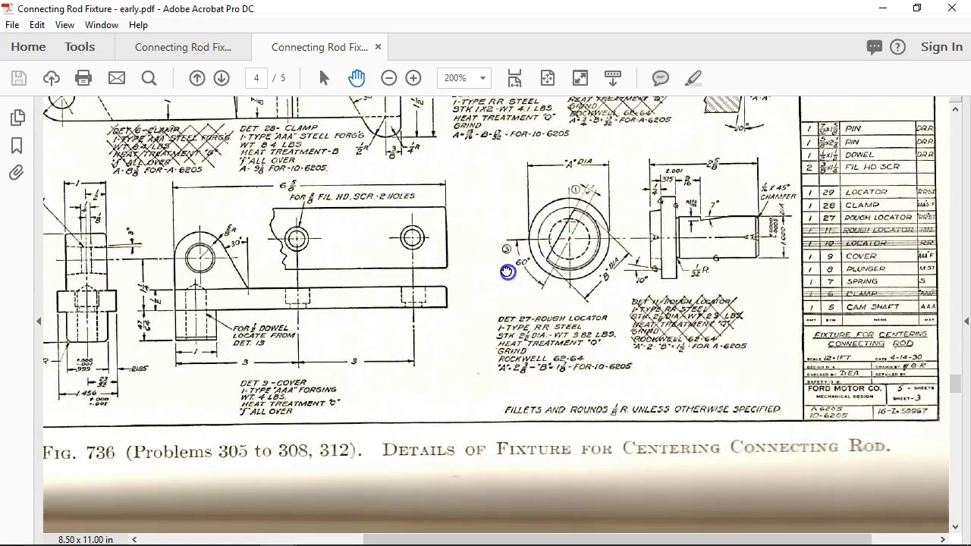
pyautogui.hscroll(-2, 568, 206)
pyautogui.scroll(-4, 572, 225)
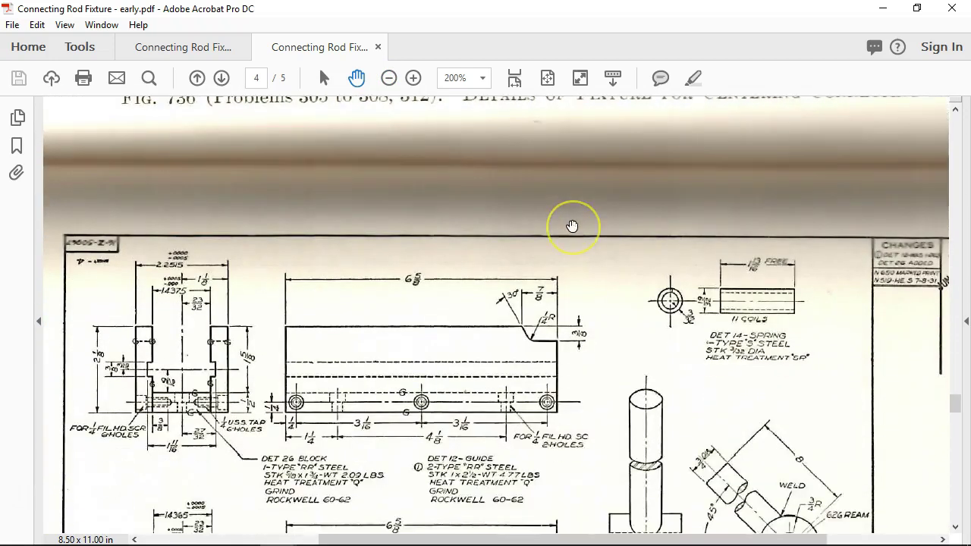
pyautogui.moveTo(619, 336); pyautogui.dragTo(544, 242)
# Scroll to page 5, then minimize Acrobat and the file folder.
pyautogui.scroll(-7, 571, 317)
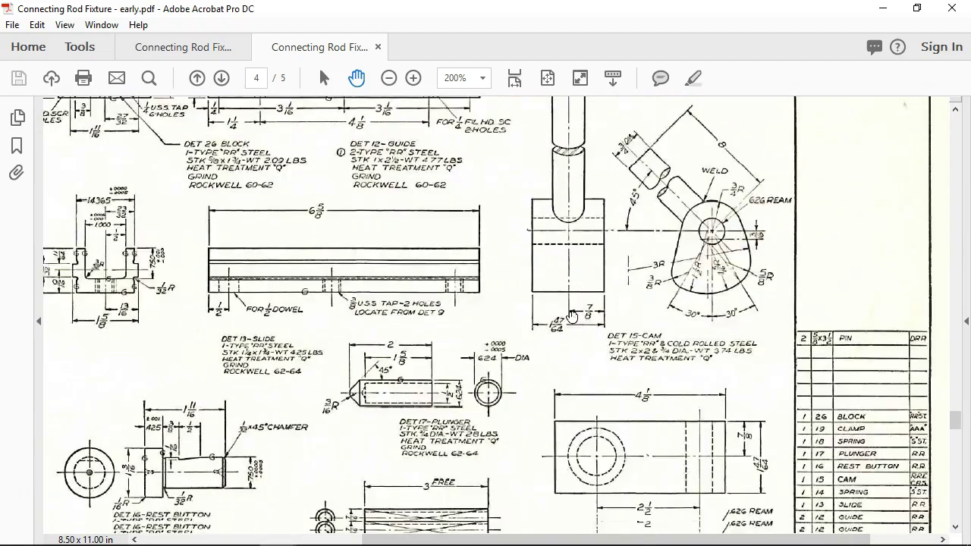
pyautogui.scroll(-15, 571, 317)
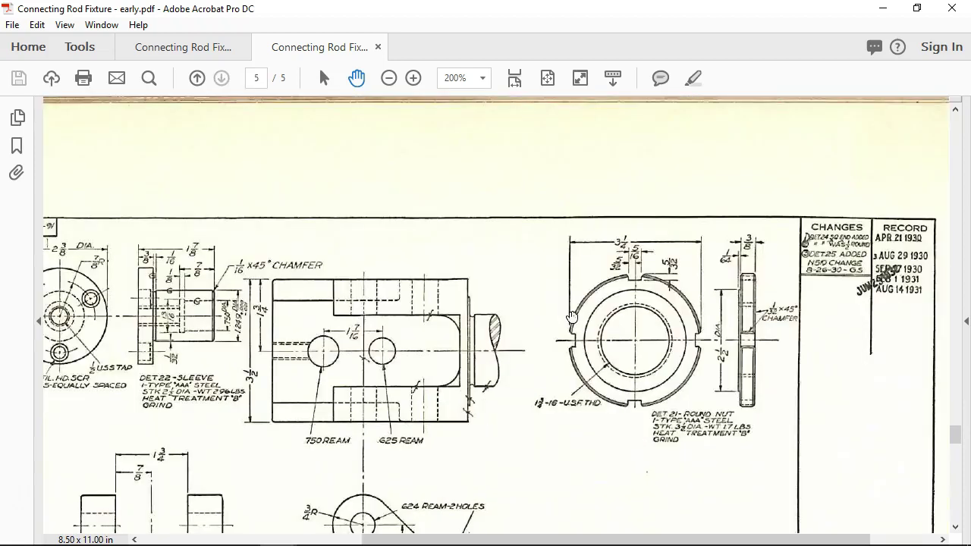
pyautogui.scroll(-4, 571, 317)
pyautogui.click(476, 432)
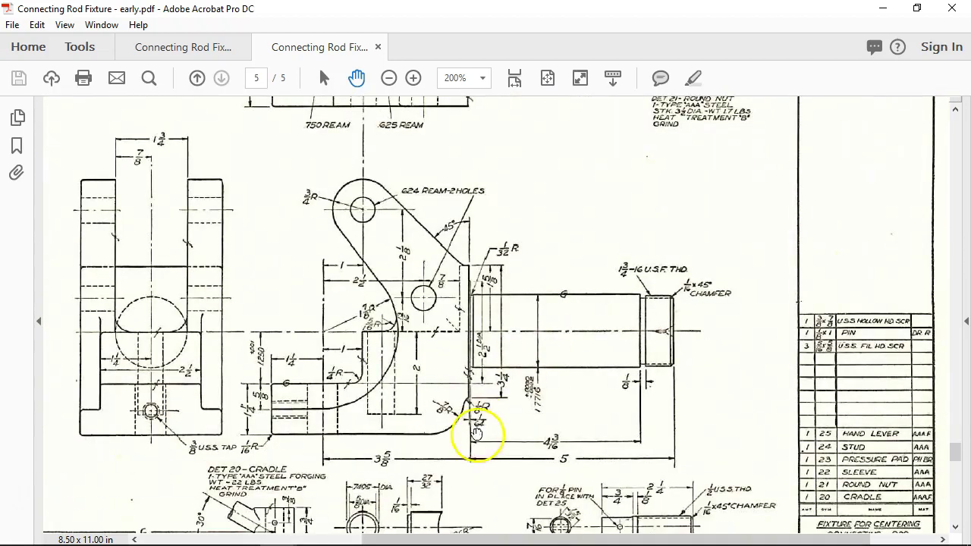
pyautogui.click(881, 9)
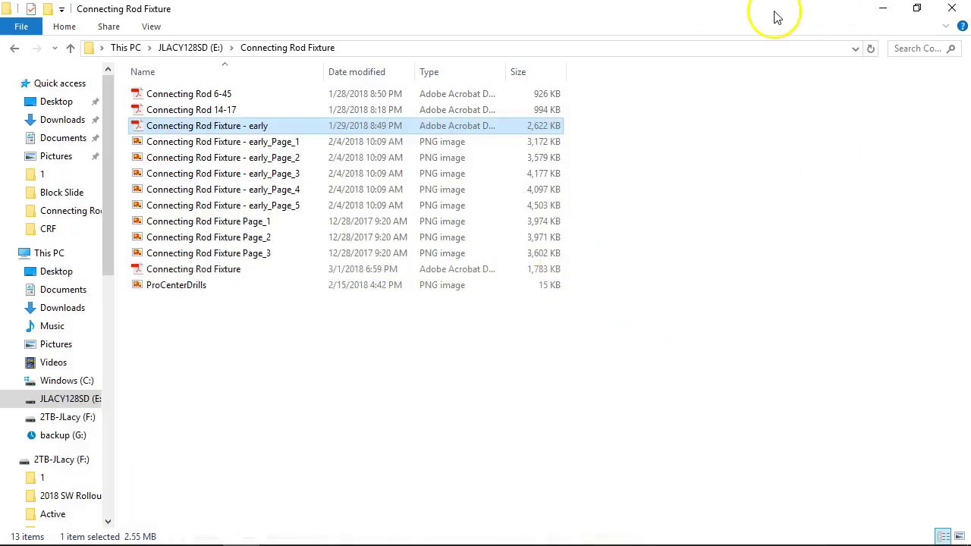
pyautogui.click(882, 8)
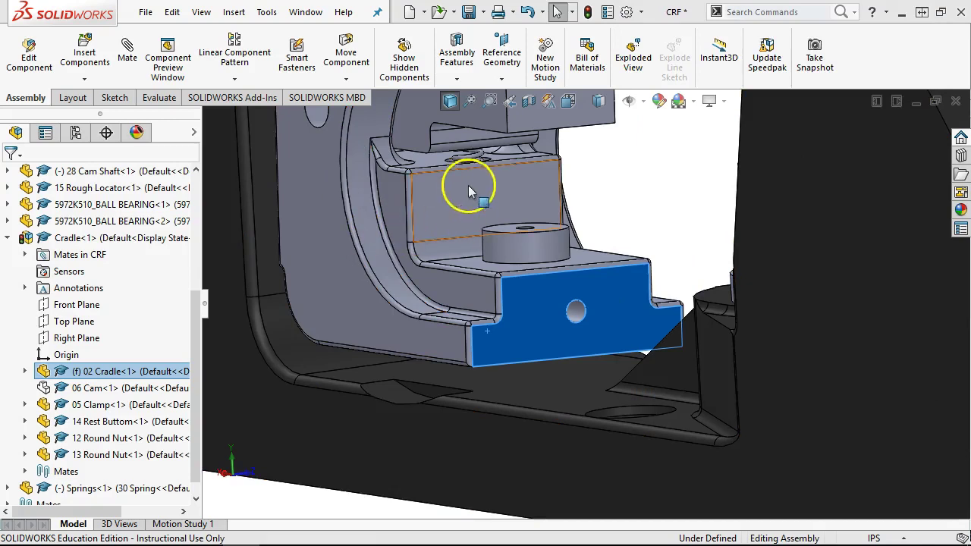
# Open the 02 Cradle part and locate the hole's Cut-Extrude4 feature and Sketch8.
pyautogui.rightClick(345, 125)
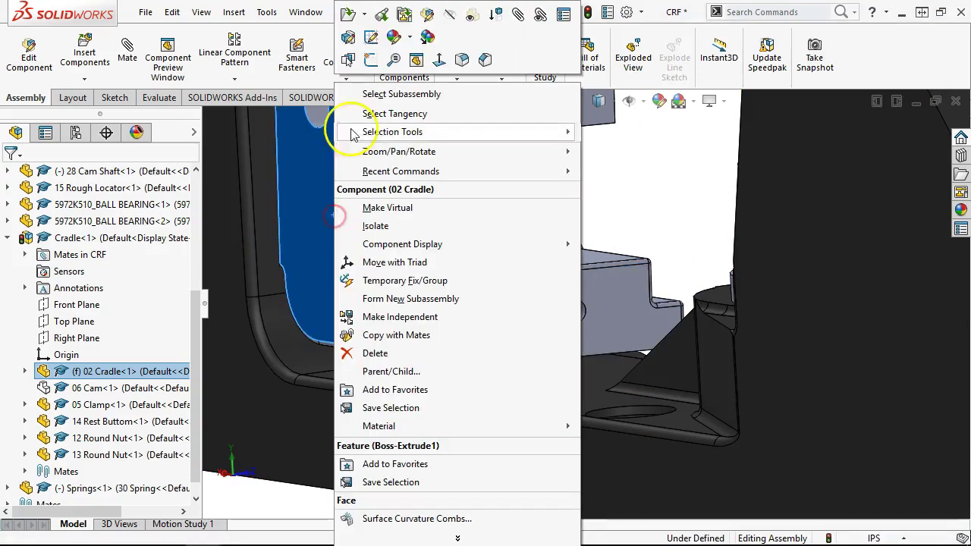
pyautogui.click(355, 16)
pyautogui.moveTo(391, 228); pyautogui.dragTo(503, 366, button='middle')
pyautogui.scroll(-5, 504, 366)
pyautogui.click(536, 303)
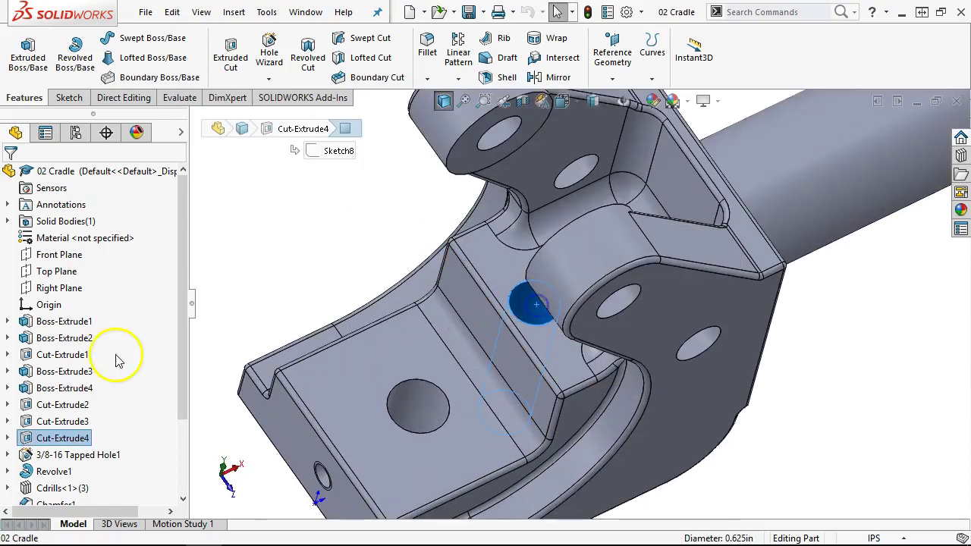
pyautogui.click(7, 437)
pyautogui.click(69, 454)
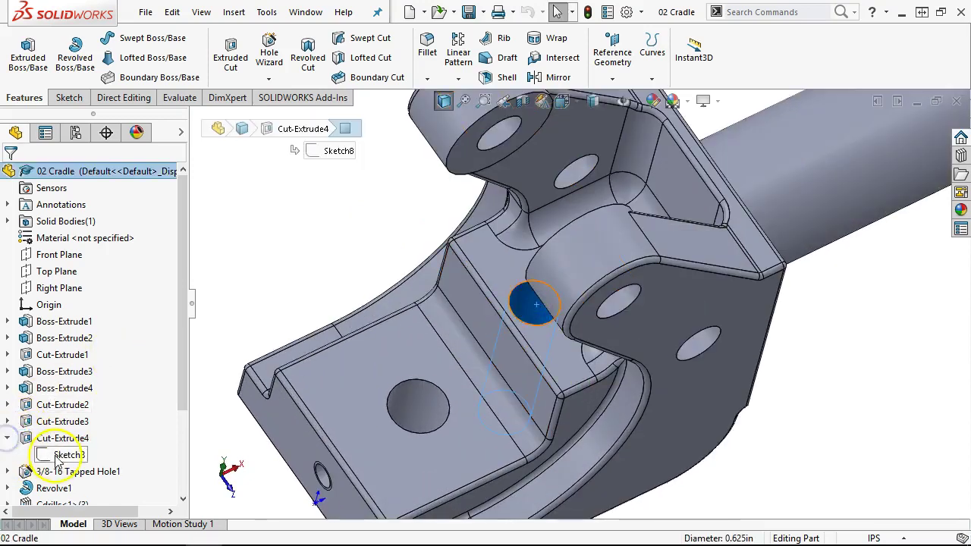
pyautogui.moveTo(425, 350); pyautogui.dragTo(401, 239, button='middle')
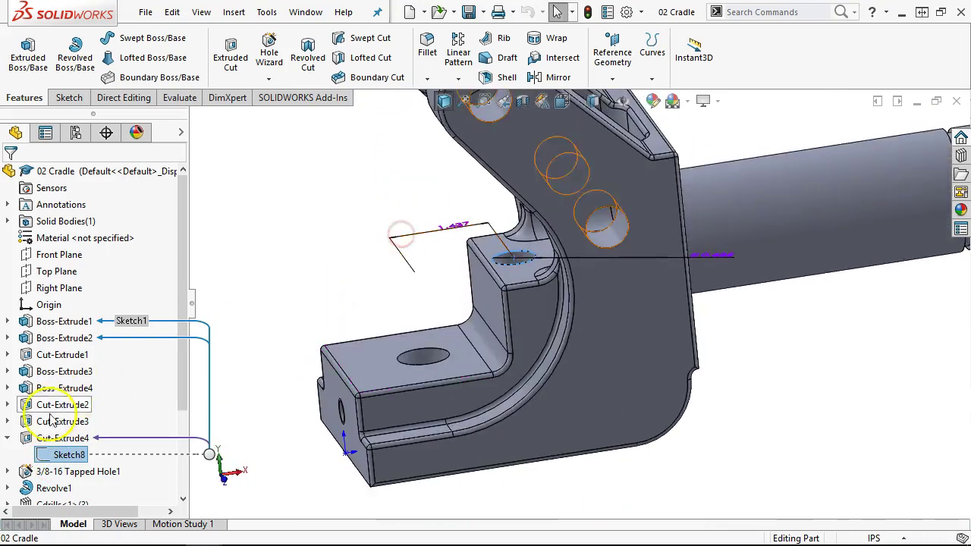
# Start editing Cut-Extrude4, currently a Through All cut.
pyautogui.click(50, 440)
pyautogui.rightClick(52, 442)
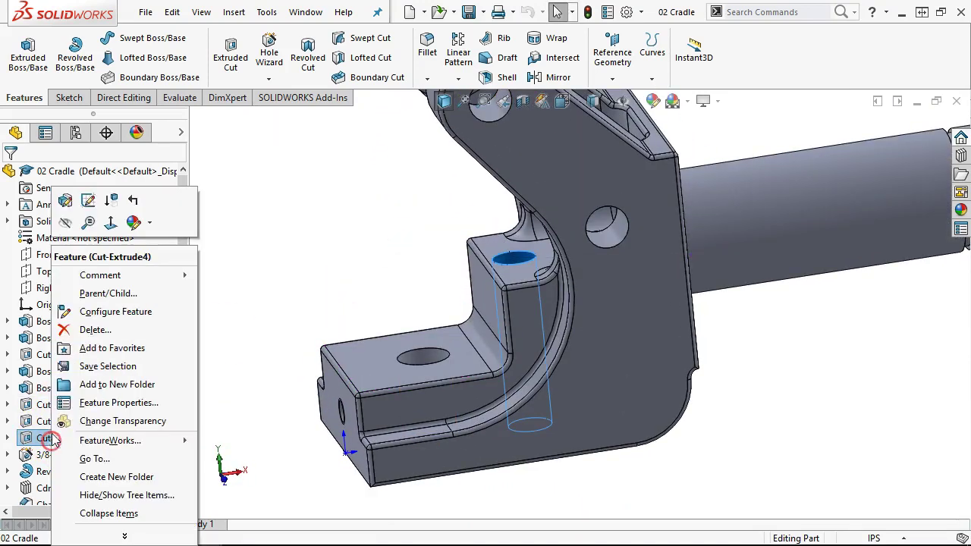
pyautogui.click(65, 201)
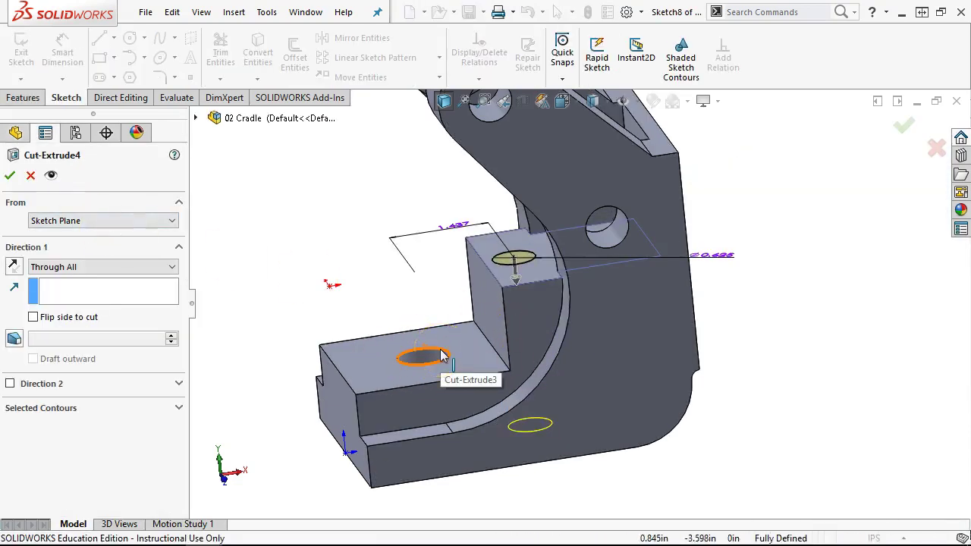
pyautogui.moveTo(394, 535)
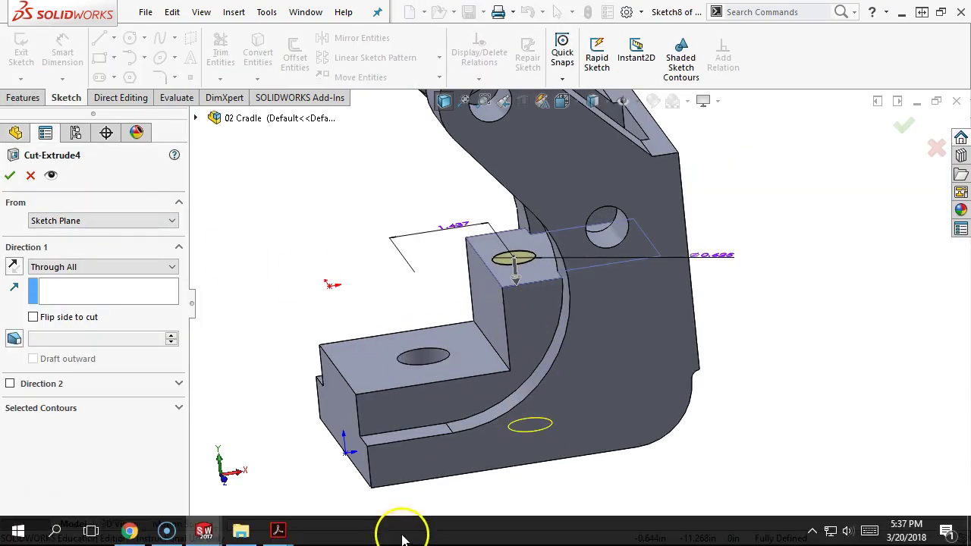
pyautogui.click(281, 532)
pyautogui.click(277, 472)
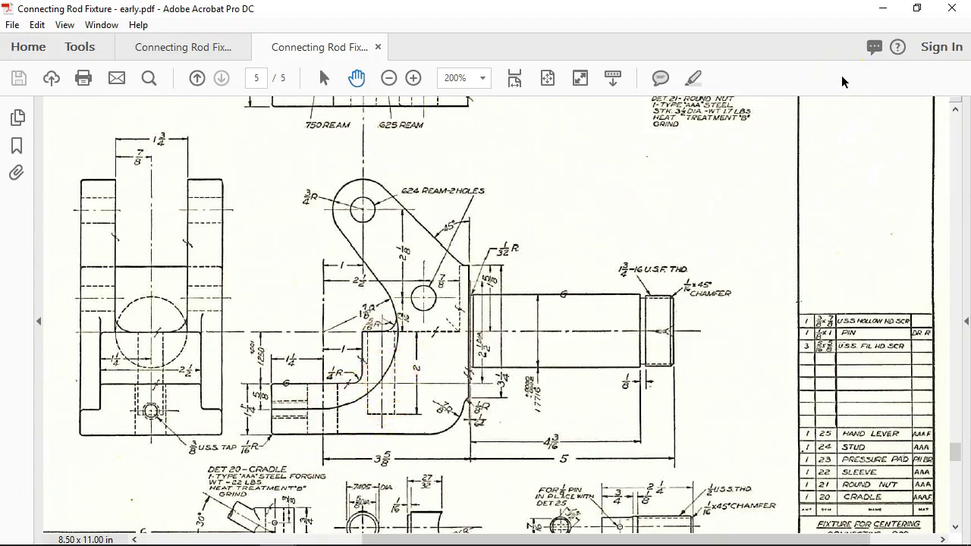
pyautogui.click(882, 8)
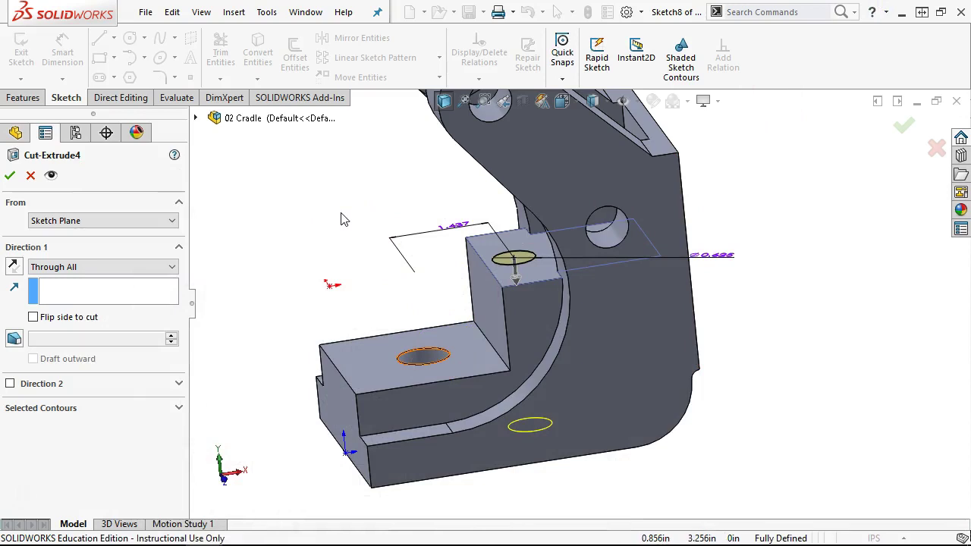
# Change Cut-Extrude4 from Through All to a Blind cut 2.000 in deep.
pyautogui.click(92, 264)
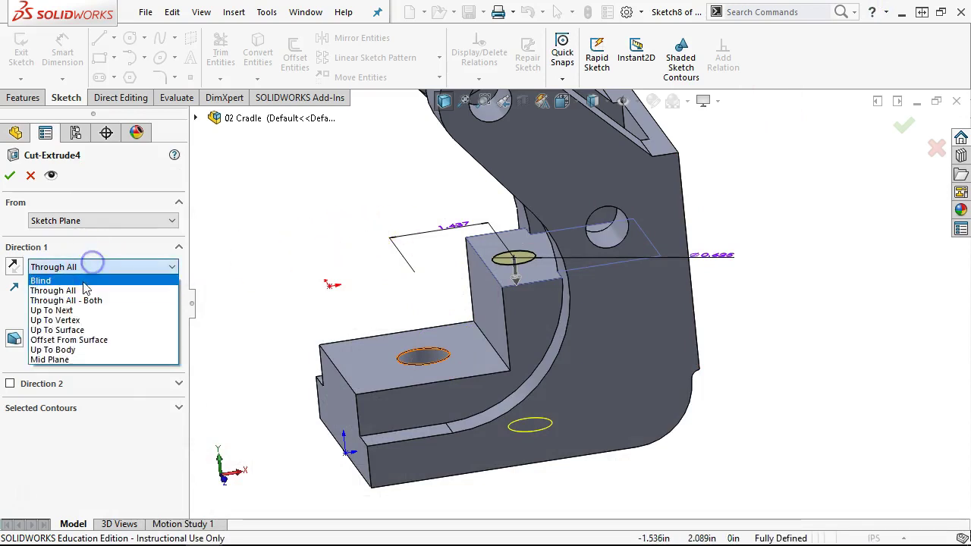
pyautogui.click(84, 281)
pyautogui.write('2')
pyautogui.press('Return')
pyautogui.click(11, 175)
pyautogui.moveTo(414, 195); pyautogui.dragTo(444, 210, button='middle')
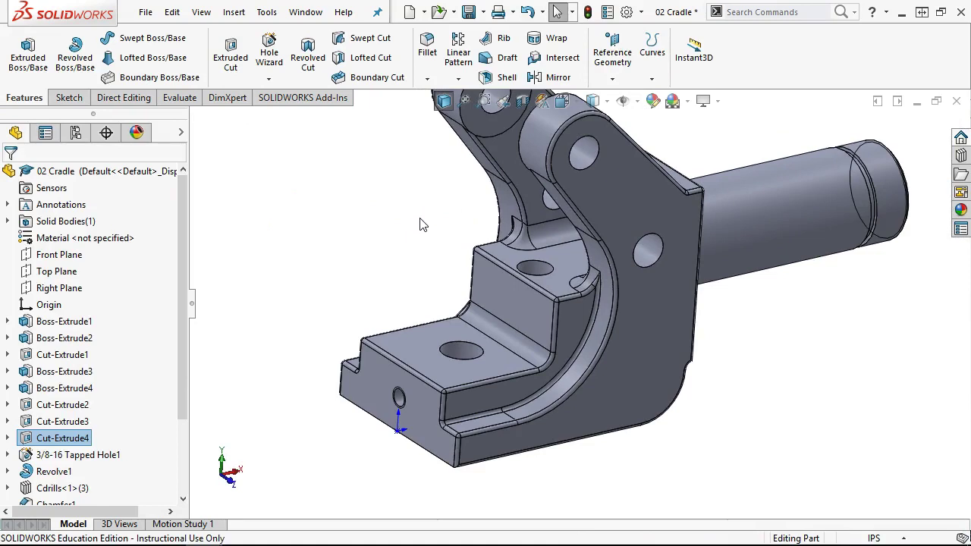
# Close the cradle part, rebuild the CRF assembly and fit it in view.
pyautogui.click(955, 101)
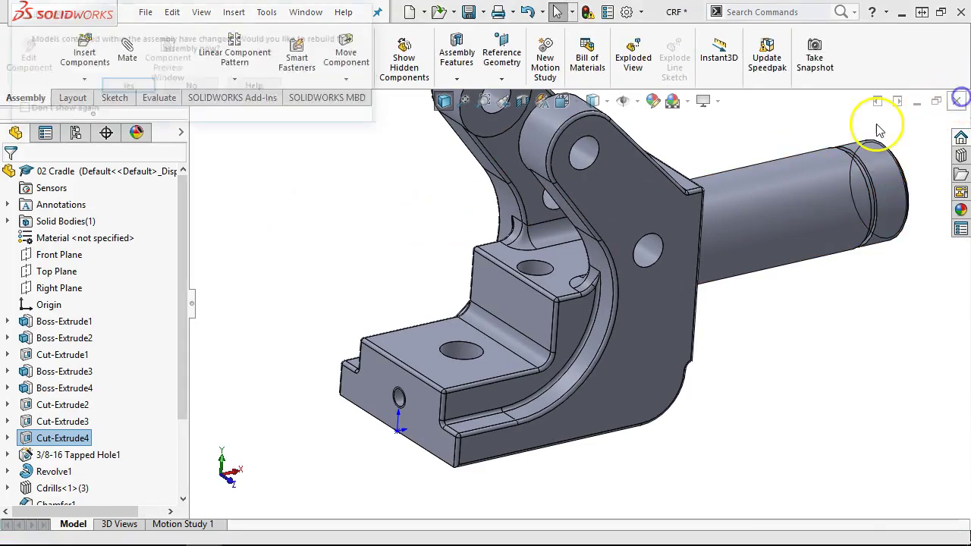
pyautogui.click(127, 86)
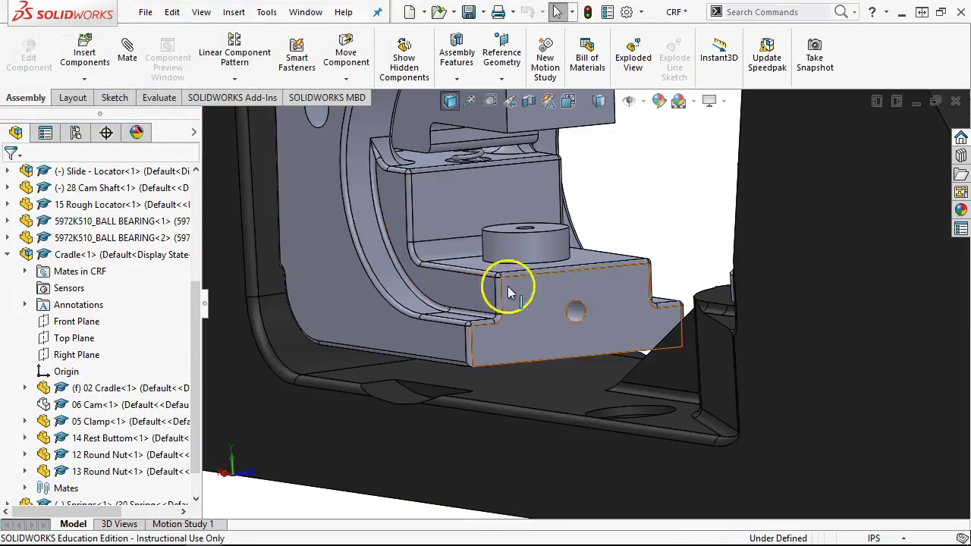
pyautogui.press('f')
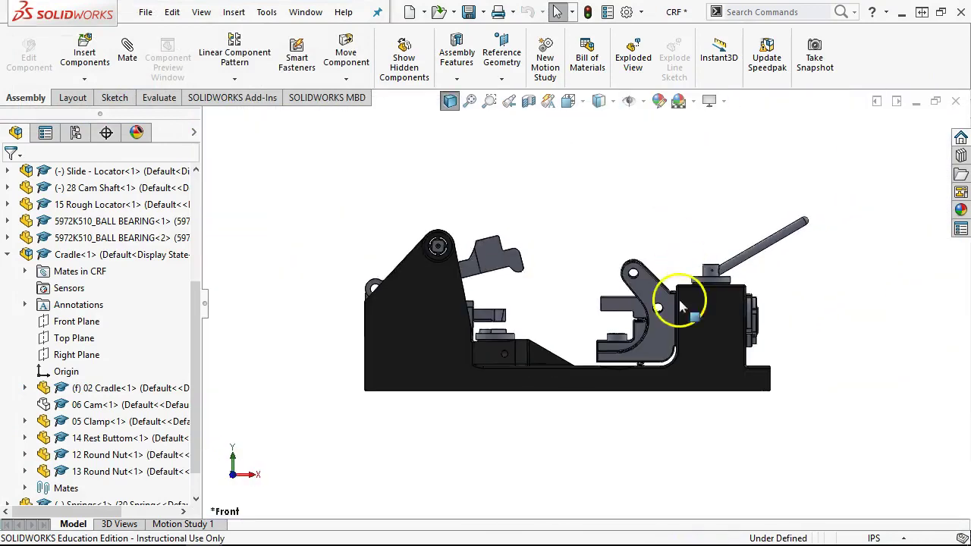
pyautogui.moveTo(657, 320); pyautogui.dragTo(656, 320, button='middle')
pyautogui.scroll(-6, 649, 286)
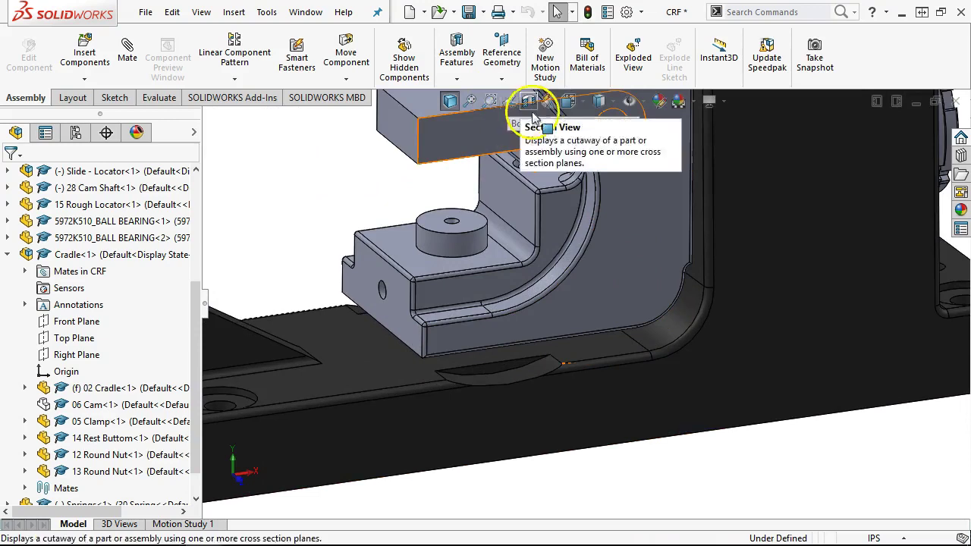
pyautogui.scroll(2, 533, 99)
# Create a Front Plane section view at -2.360 in passing through the spring.
pyautogui.click(530, 102)
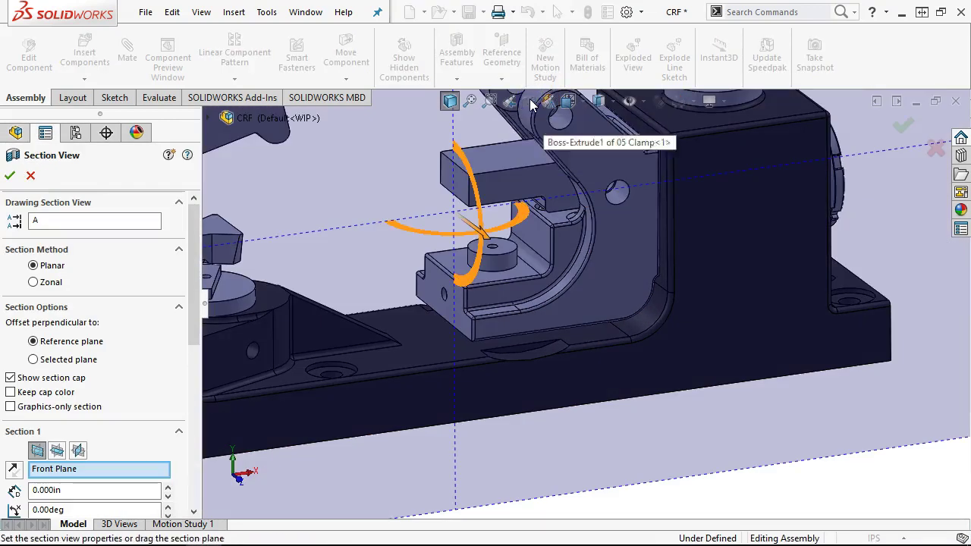
pyautogui.click(31, 176)
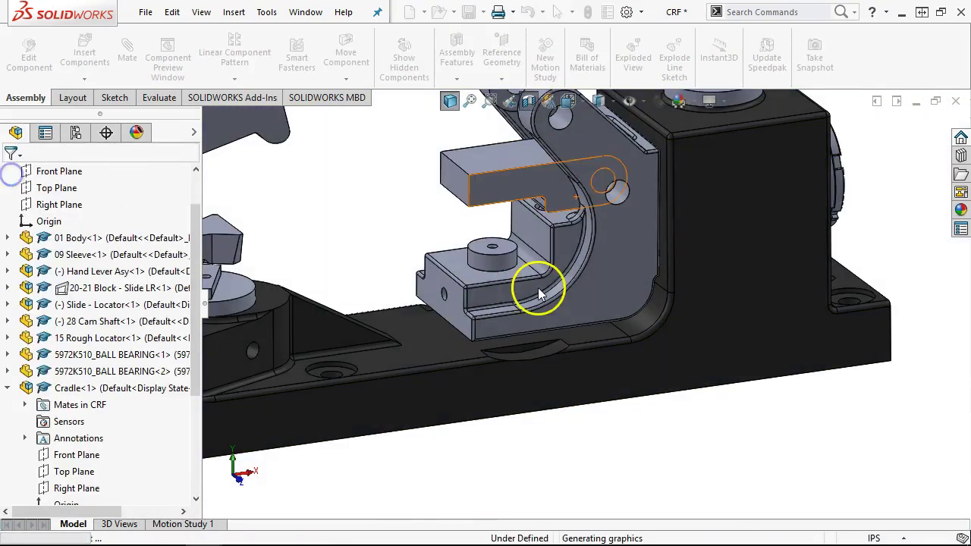
pyautogui.moveTo(618, 232); pyautogui.dragTo(718, 197, button='middle')
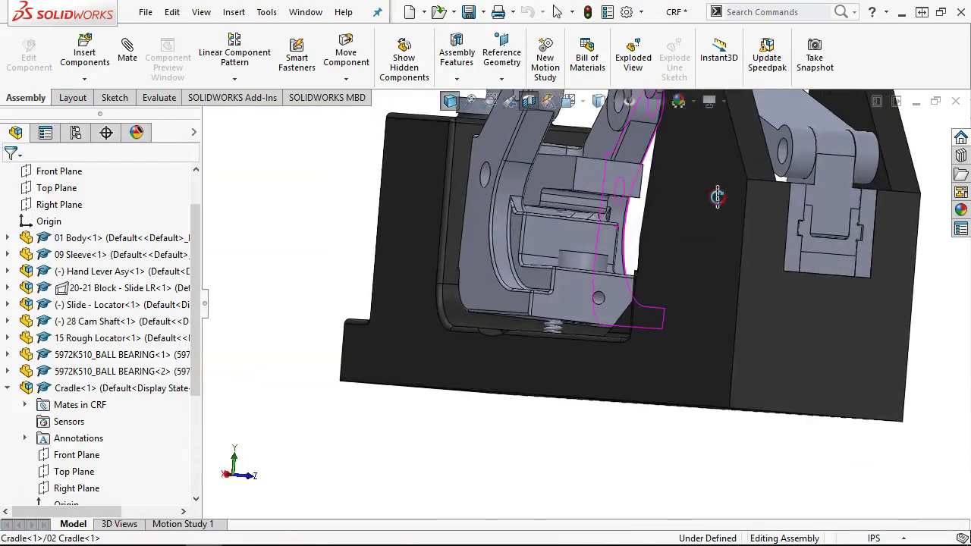
pyautogui.scroll(5, 613, 210)
pyautogui.moveTo(599, 249); pyautogui.dragTo(574, 138, button='middle')
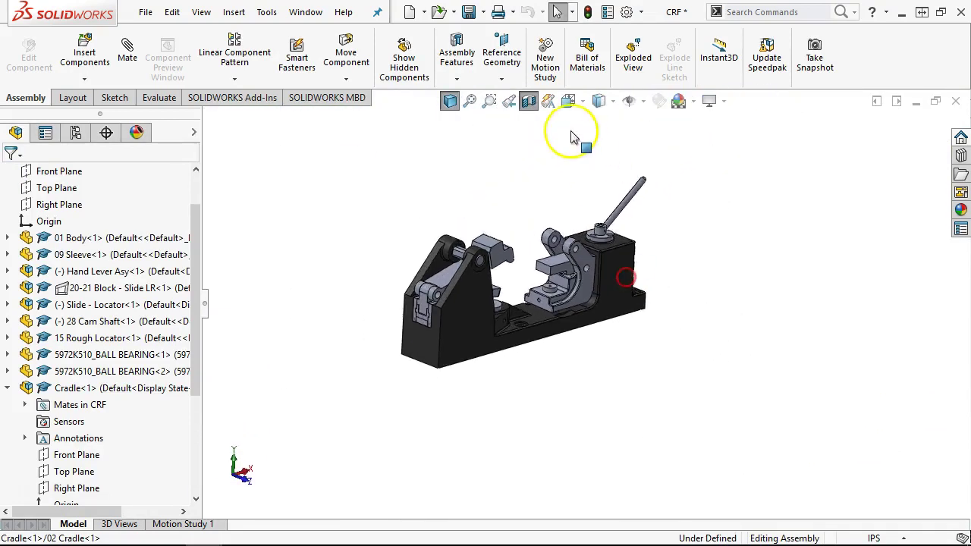
pyautogui.click(527, 101)
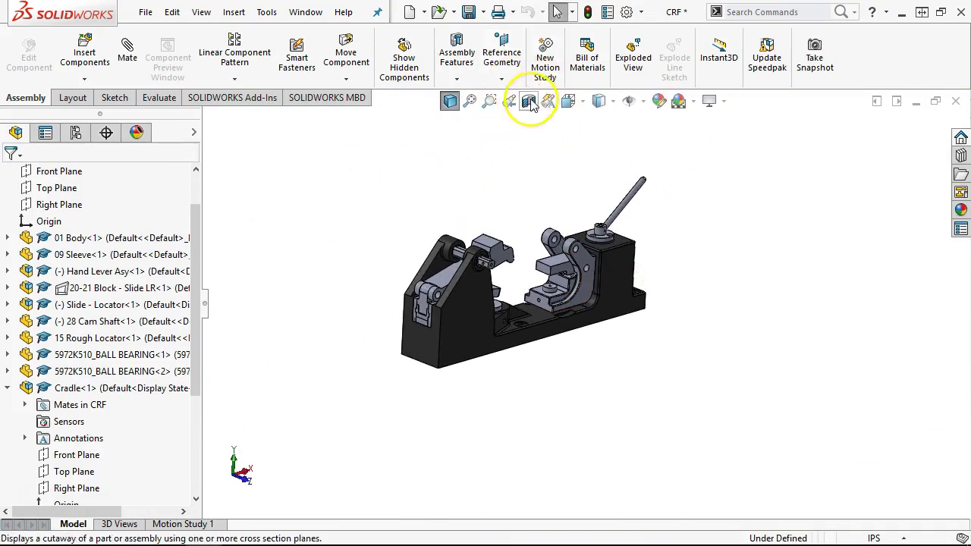
pyautogui.click(528, 101)
pyautogui.moveTo(452, 161); pyautogui.dragTo(466, 187, button='middle')
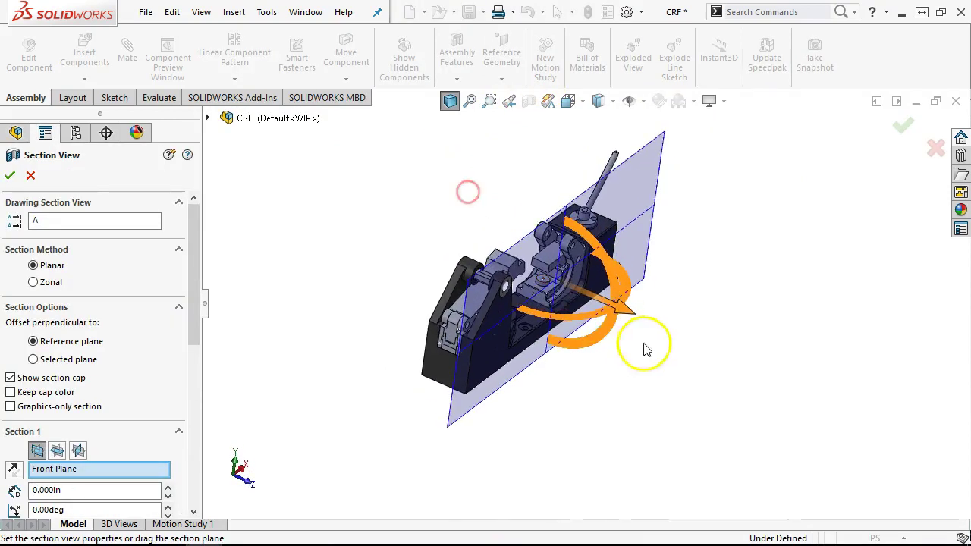
pyautogui.moveTo(633, 325); pyautogui.dragTo(611, 314)
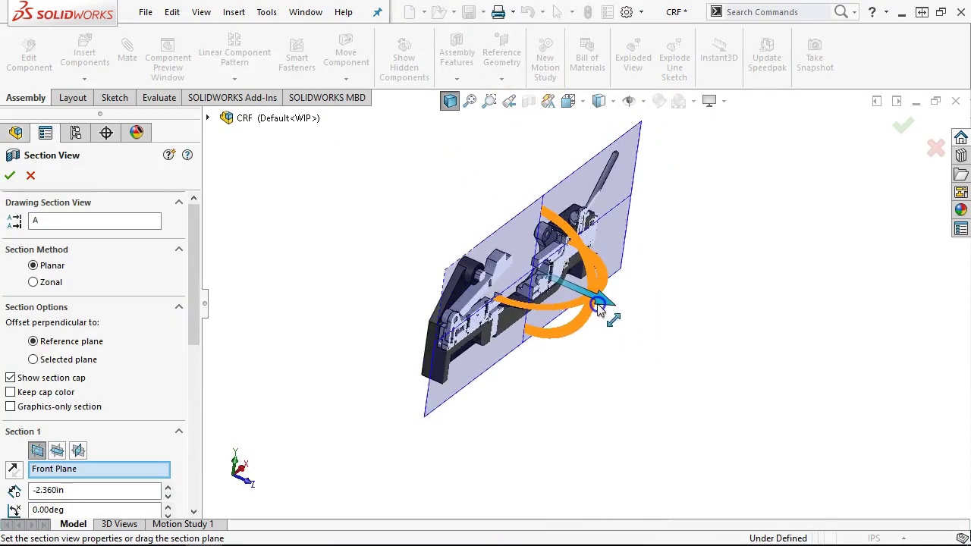
pyautogui.moveTo(602, 308); pyautogui.dragTo(574, 285, button='middle')
pyautogui.scroll(-10, 582, 302)
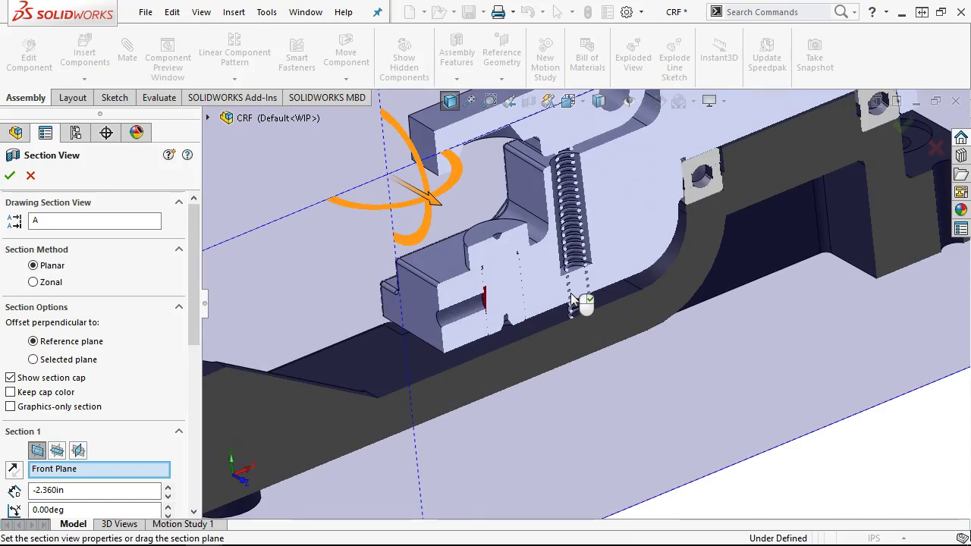
pyautogui.click(11, 176)
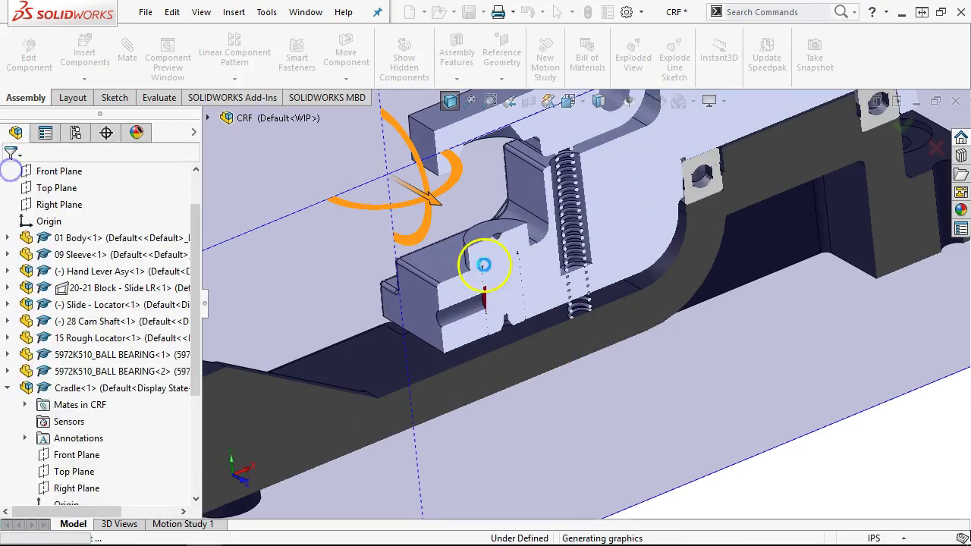
# Measure the spring-to-clamp gap as a 2.187 in normal distance.
pyautogui.scroll(-6, 576, 288)
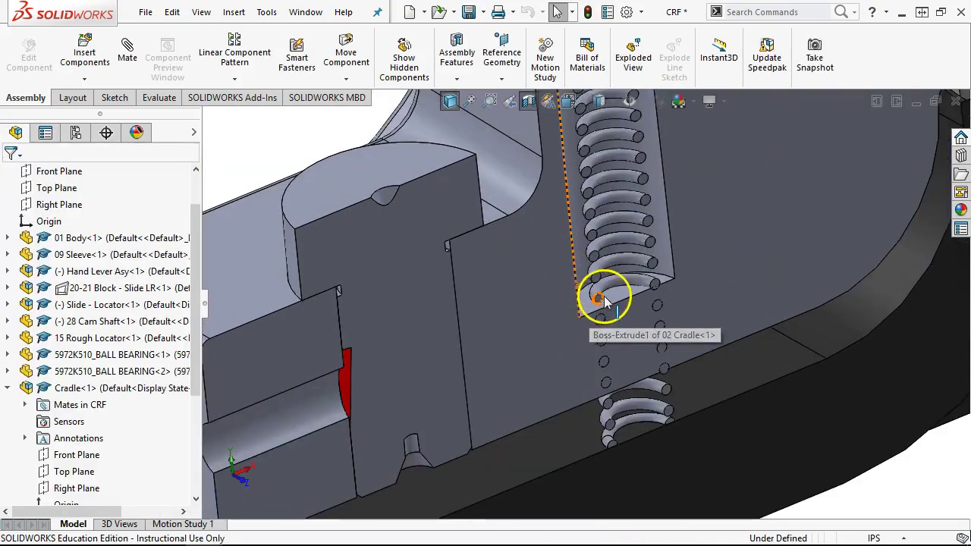
pyautogui.click(589, 303)
pyautogui.scroll(5, 589, 303)
pyautogui.moveTo(606, 319)
pyautogui.mouseDown(button='middle')
pyautogui.moveTo(711, 210)
pyautogui.moveTo(561, 184)
pyautogui.mouseUp(button='middle')
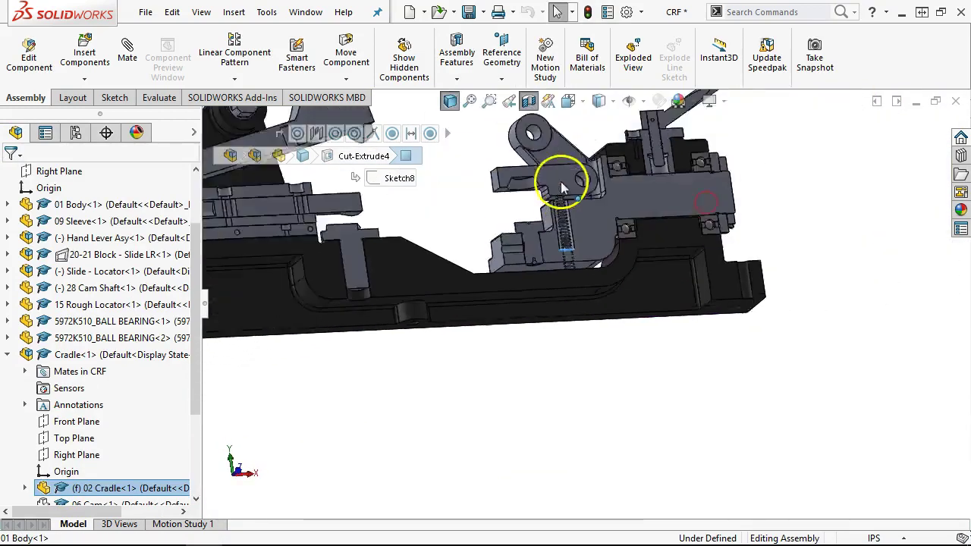
pyautogui.scroll(-6, 650, 347)
pyautogui.click(584, 375)
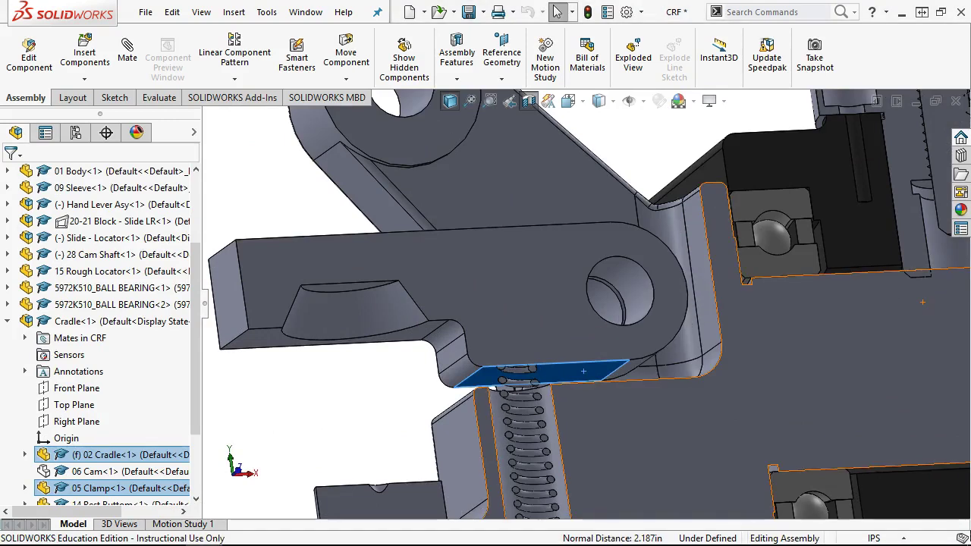
# Scroll Connecting Rod Fixture.pdf to the page 3 spring details, then minimize Acrobat.
pyautogui.moveTo(279, 533)
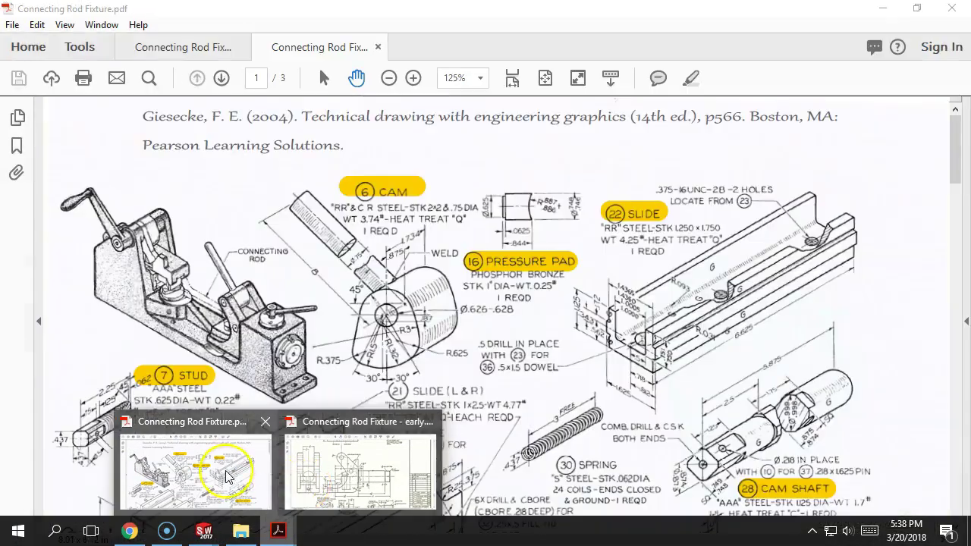
pyautogui.click(228, 470)
pyautogui.scroll(-1, 632, 273)
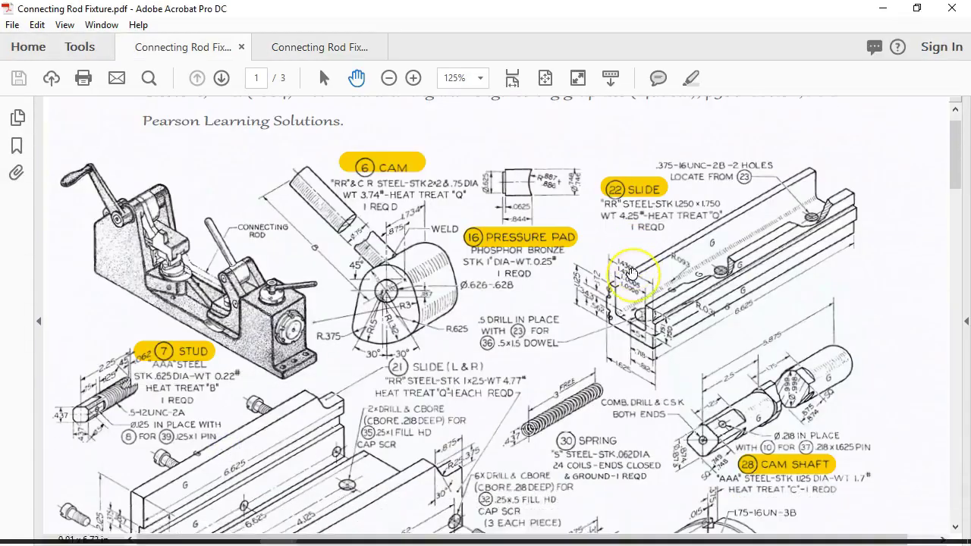
pyautogui.scroll(-10, 632, 273)
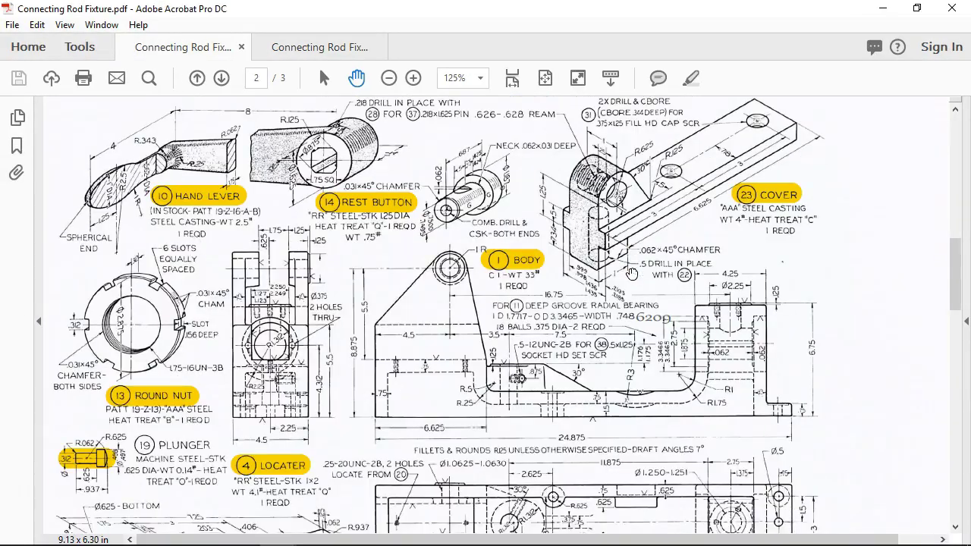
pyautogui.scroll(-10, 632, 273)
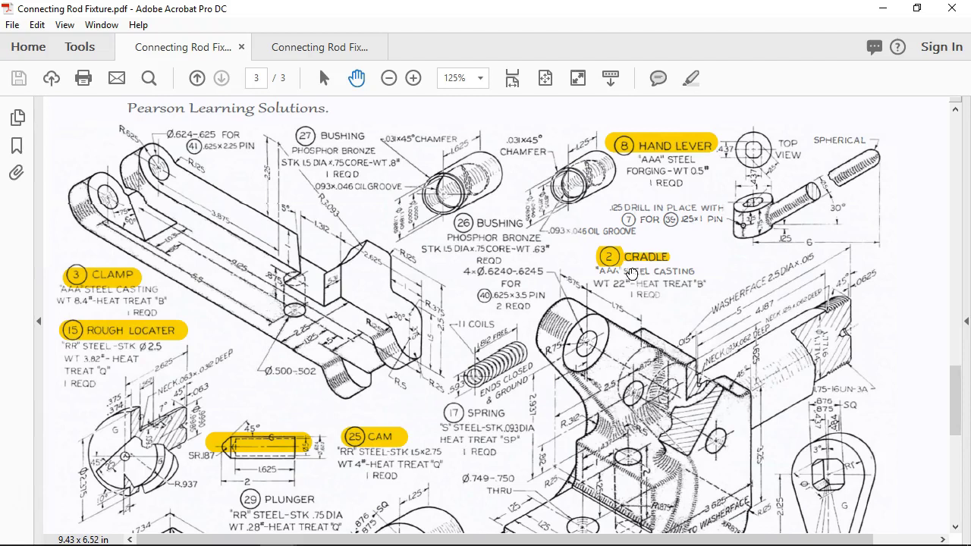
pyautogui.scroll(-1, 631, 273)
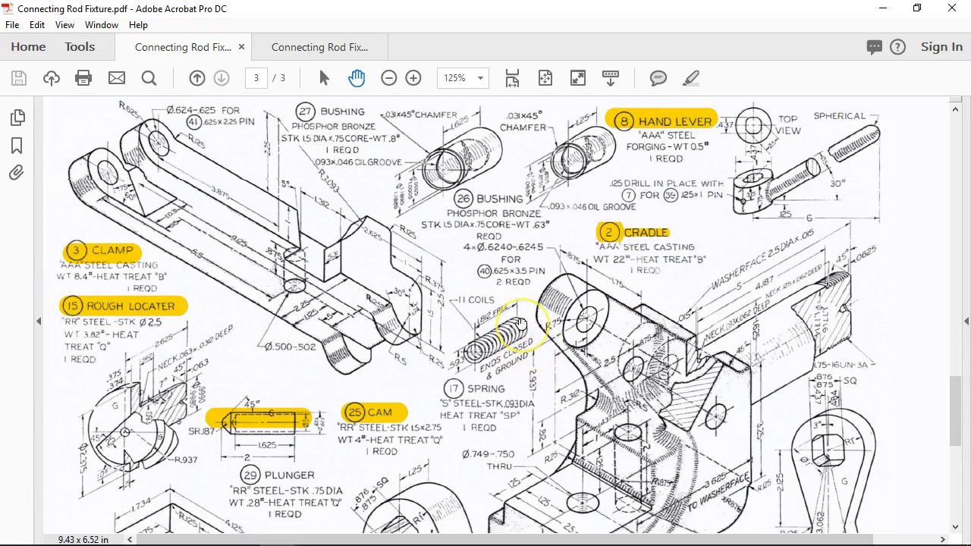
pyautogui.scroll(-2, 521, 324)
pyautogui.scroll(-2, 521, 325)
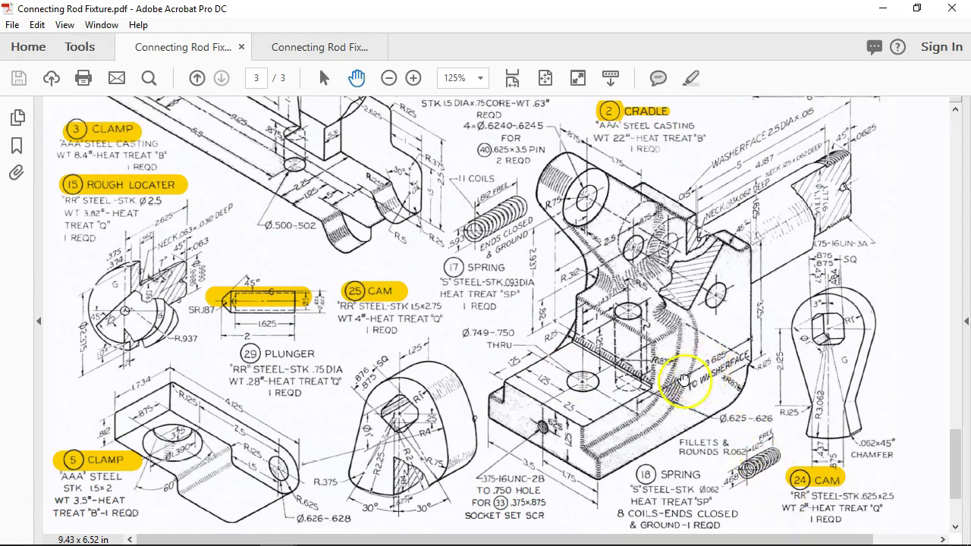
pyautogui.click(881, 9)
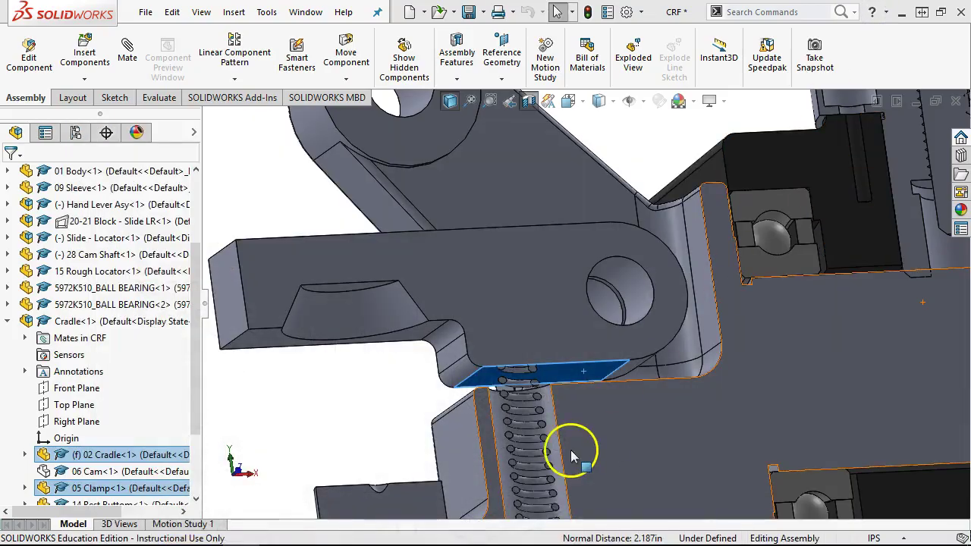
# Reorient the CRF assembly and rotate the clamp about its pivot toward the spring.
pyautogui.scroll(2, 577, 406)
pyautogui.moveTo(582, 410); pyautogui.dragTo(608, 479, button='middle')
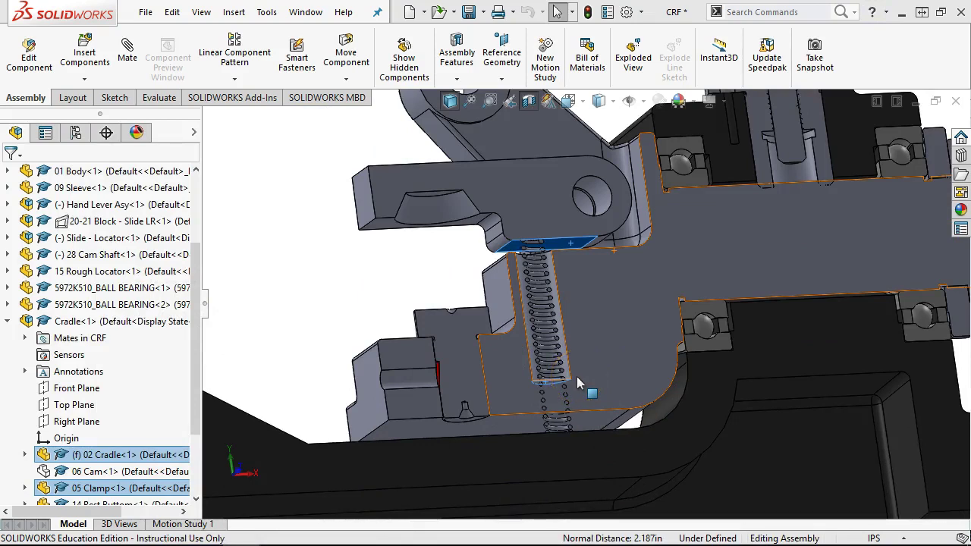
pyautogui.moveTo(575, 376); pyautogui.dragTo(480, 294)
pyautogui.scroll(2, 589, 187)
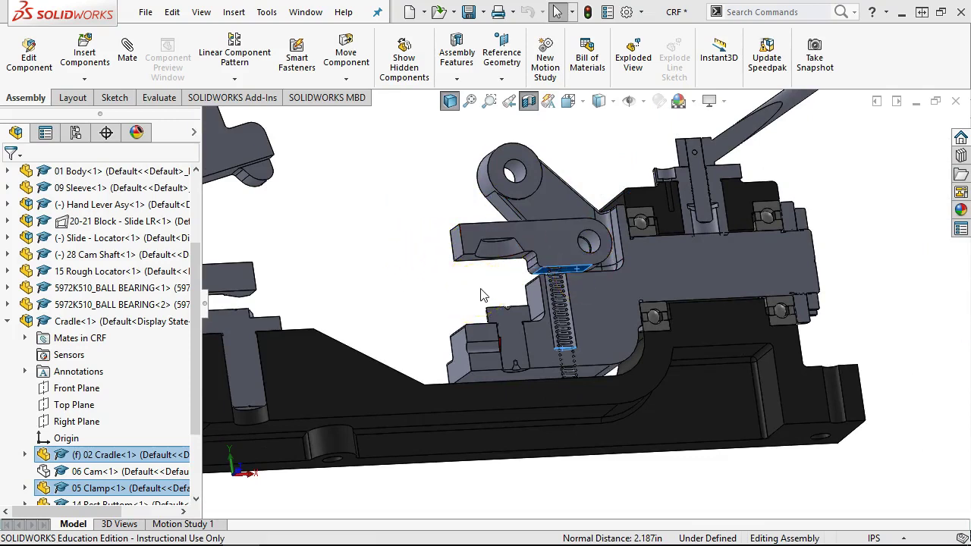
# Bring the Springs part forward, activate 30 Spring, and call up Helix/Spiral1's context menu.
pyautogui.click(305, 11)
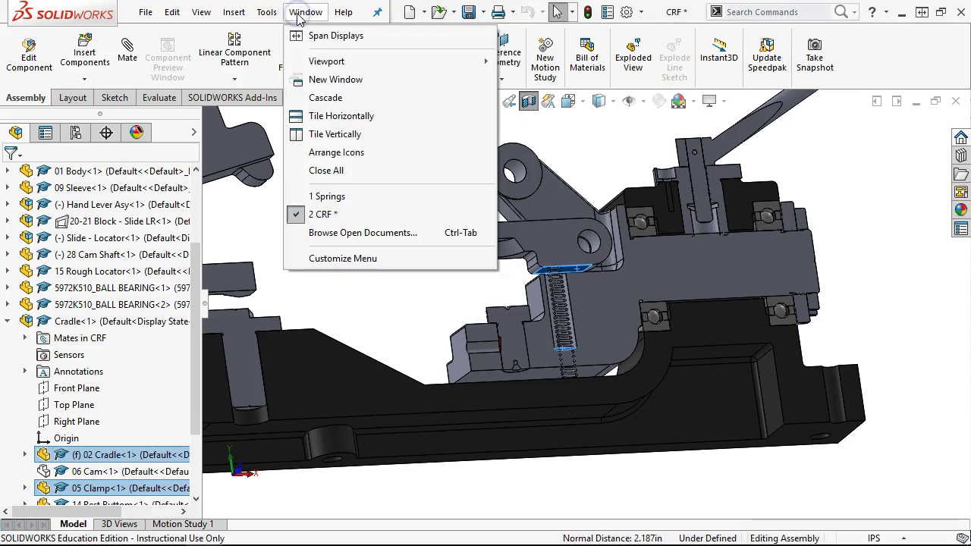
pyautogui.click(327, 197)
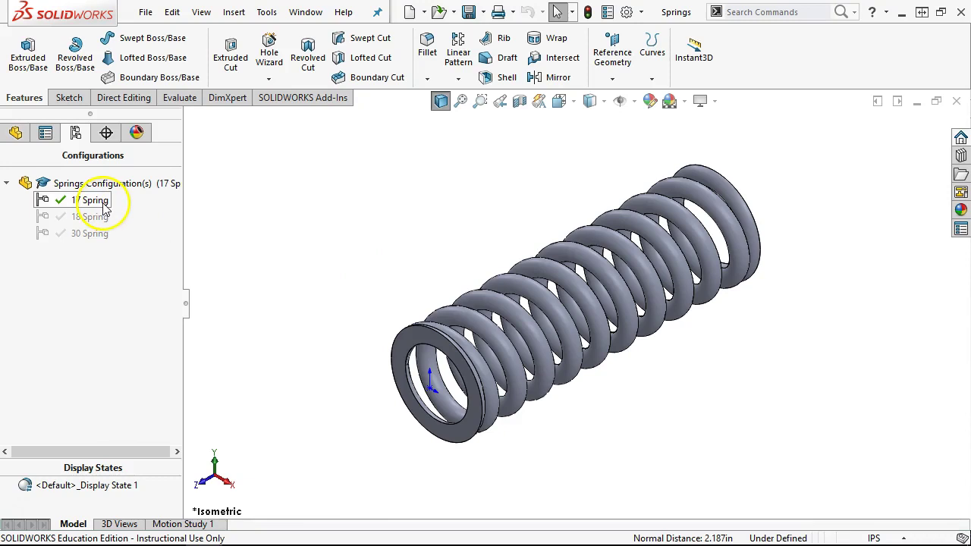
pyautogui.doubleClick(89, 232)
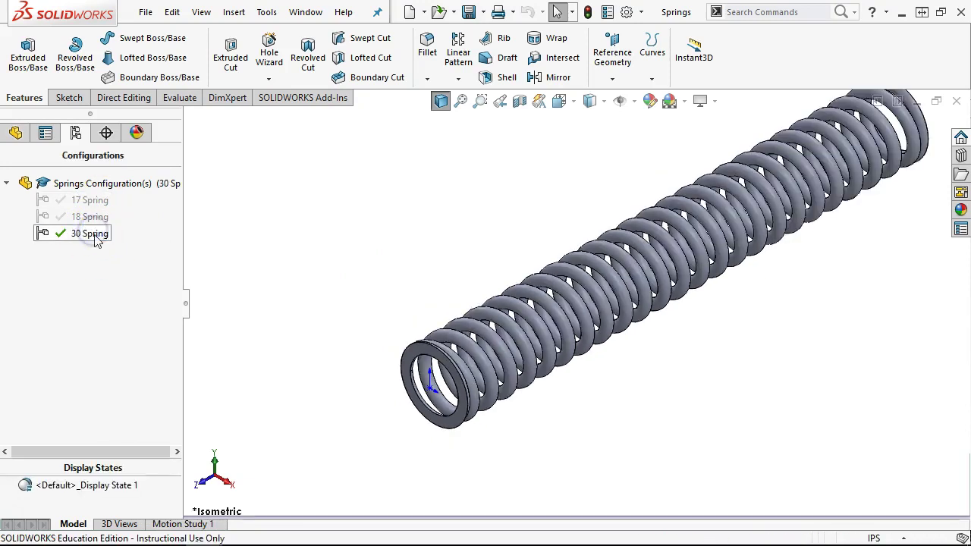
pyautogui.click(15, 133)
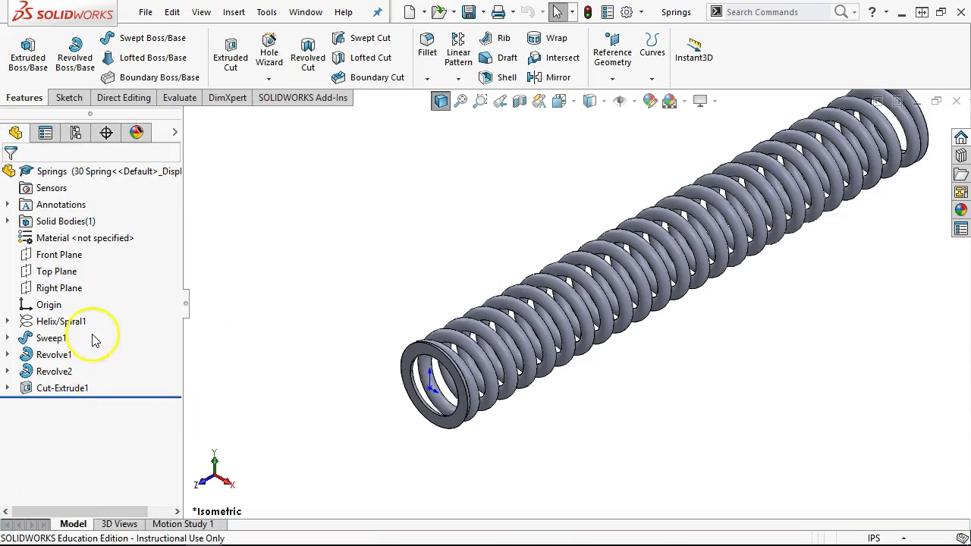
pyautogui.rightClick(57, 324)
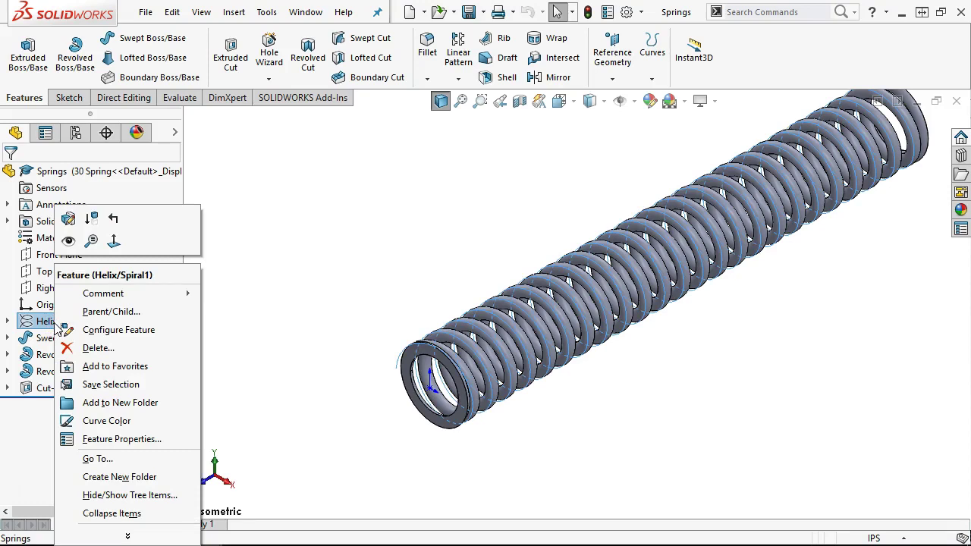
# Configure the helix feature with a new '30 Spring comp' row whose helix length is 2.187in.
pyautogui.click(103, 335)
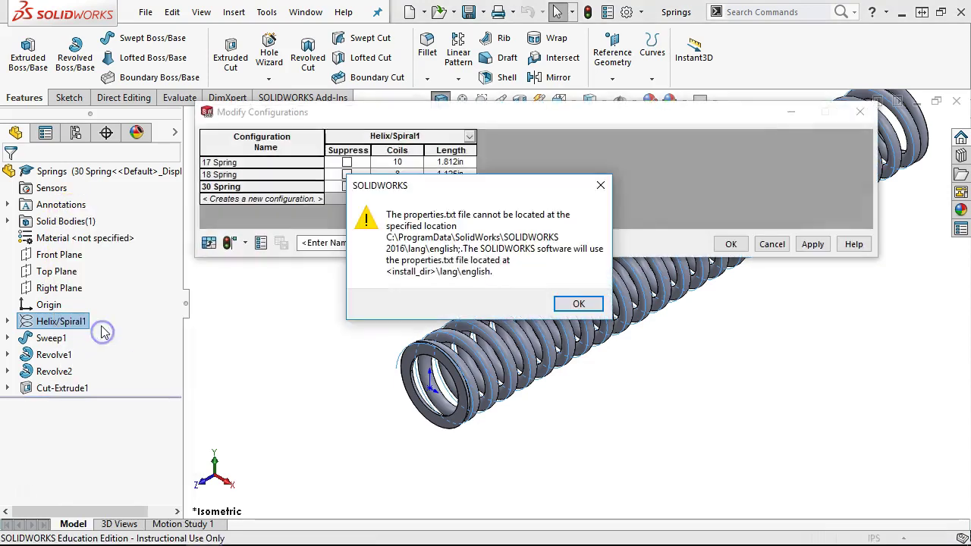
pyautogui.click(578, 305)
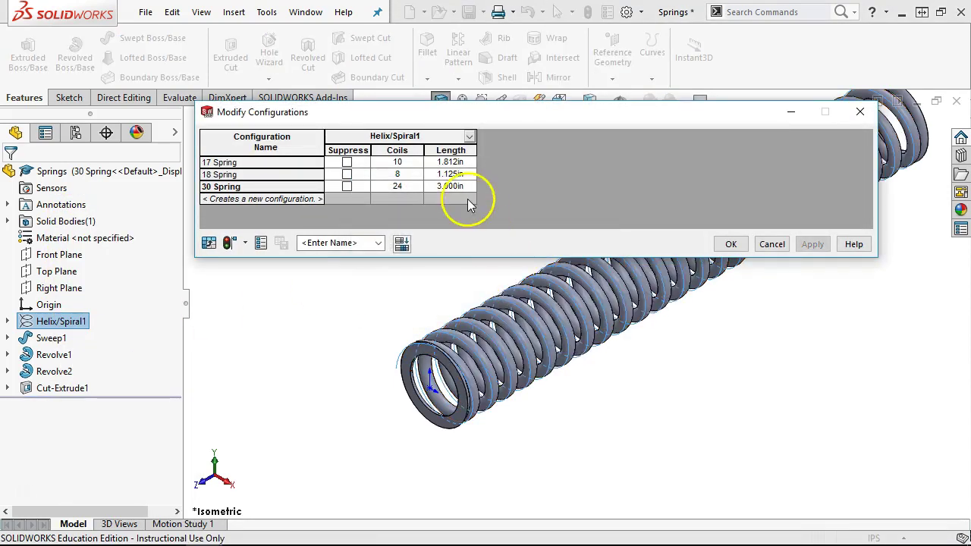
pyautogui.click(235, 201)
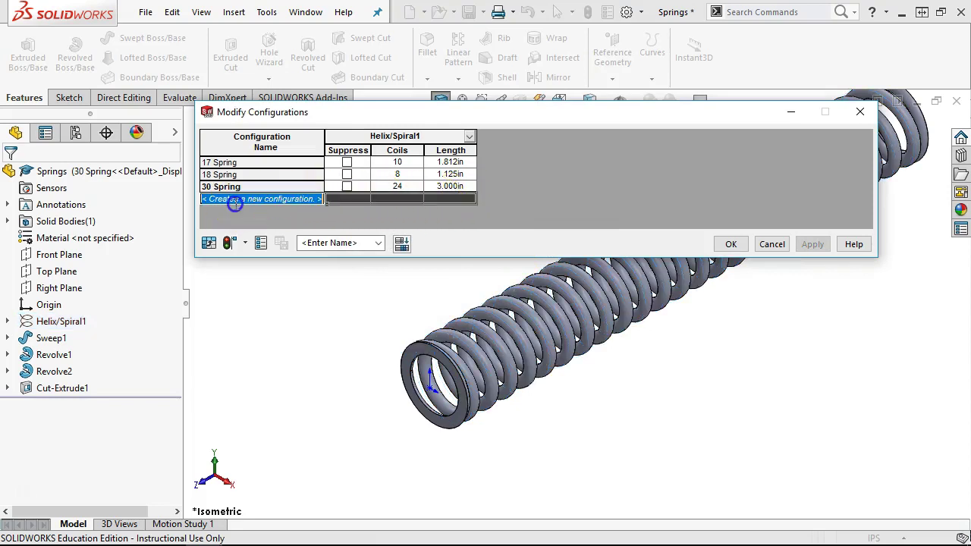
pyautogui.write('30')
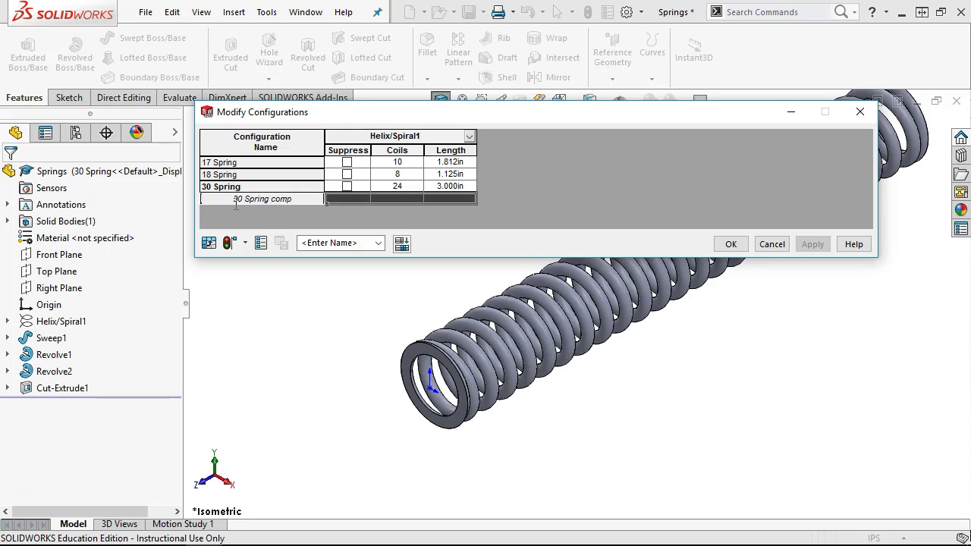
pyautogui.write(' Spring comp')
pyautogui.press('Return')
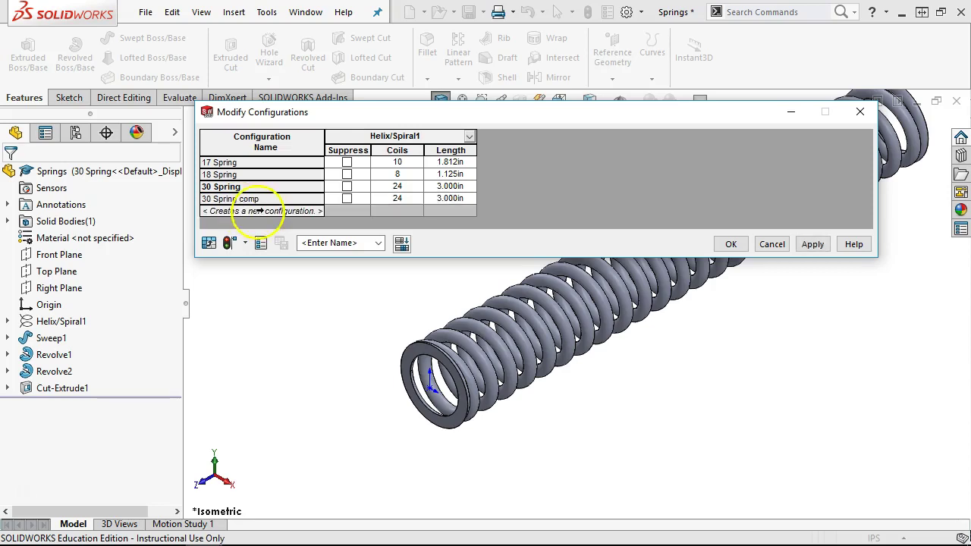
pyautogui.click(449, 199)
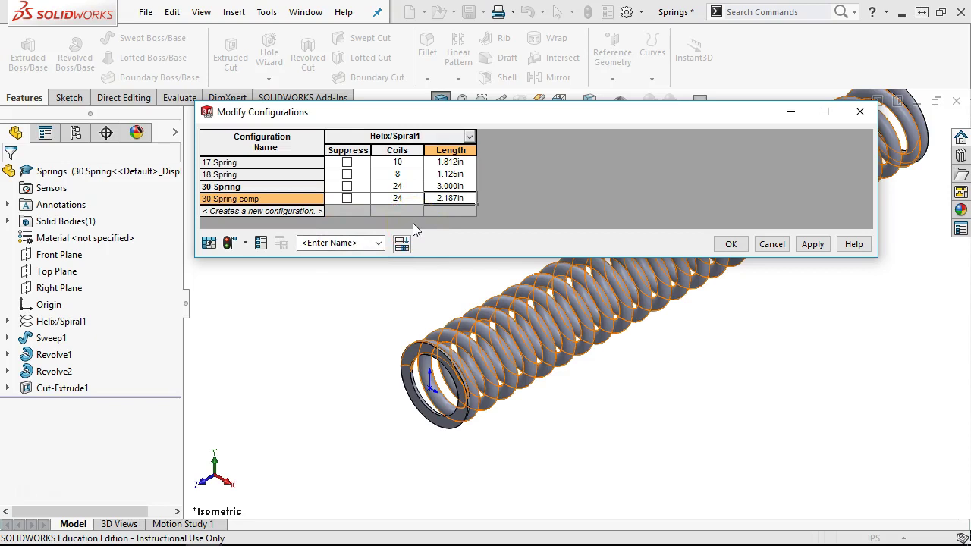
pyautogui.click(510, 193)
pyautogui.click(812, 244)
pyautogui.click(730, 243)
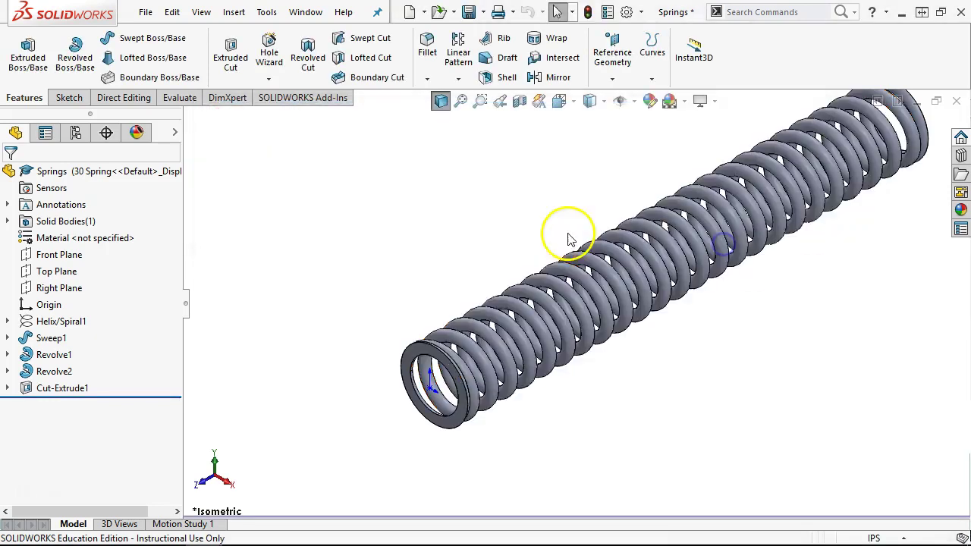
# Activate 30 Spring comp in the ConfigurationManager and view the spring in isometric.
pyautogui.click(75, 132)
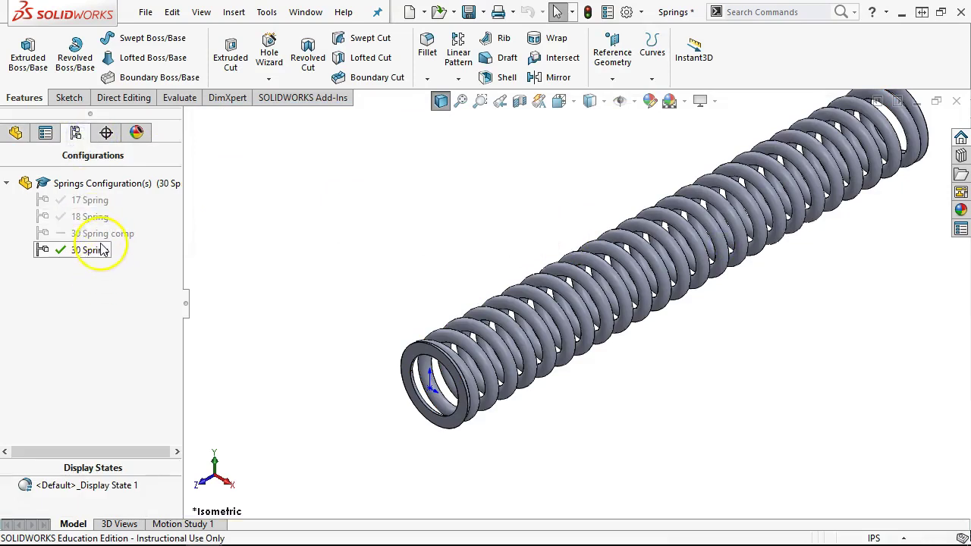
pyautogui.doubleClick(101, 235)
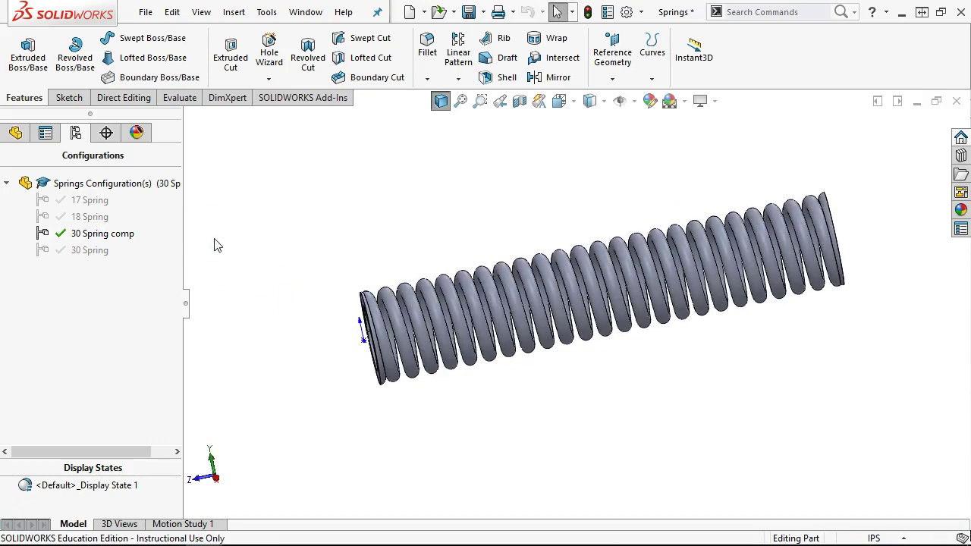
pyautogui.hotkey('ctrl', '7')
pyautogui.click(304, 12)
# In the CRF assembly, switch the Springs component to the 30 Spring comp configuration.
pyautogui.click(311, 214)
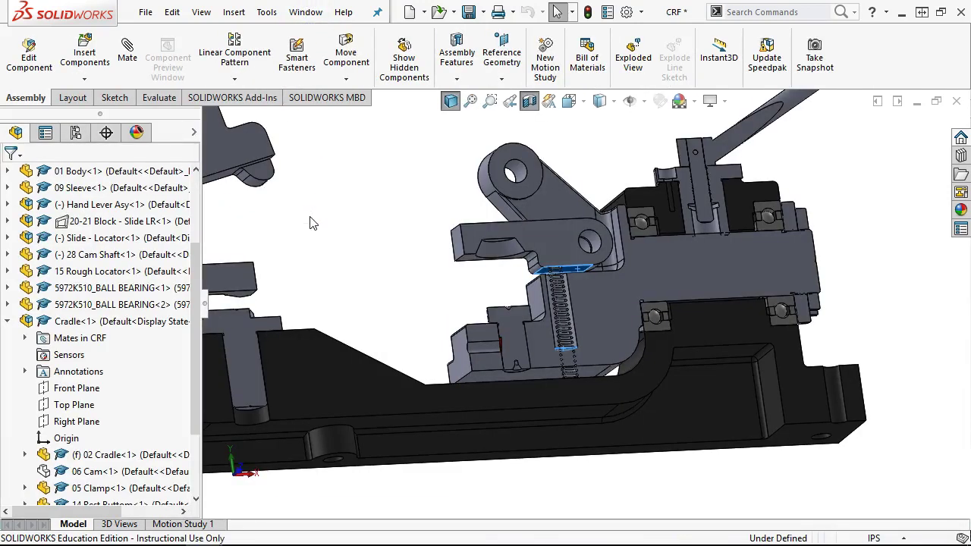
pyautogui.scroll(-8, 591, 300)
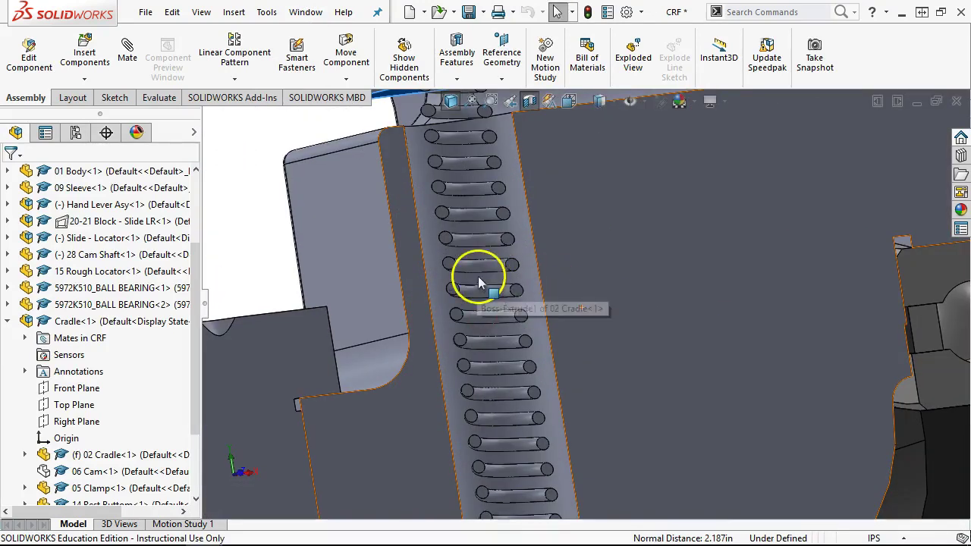
pyautogui.rightClick(490, 290)
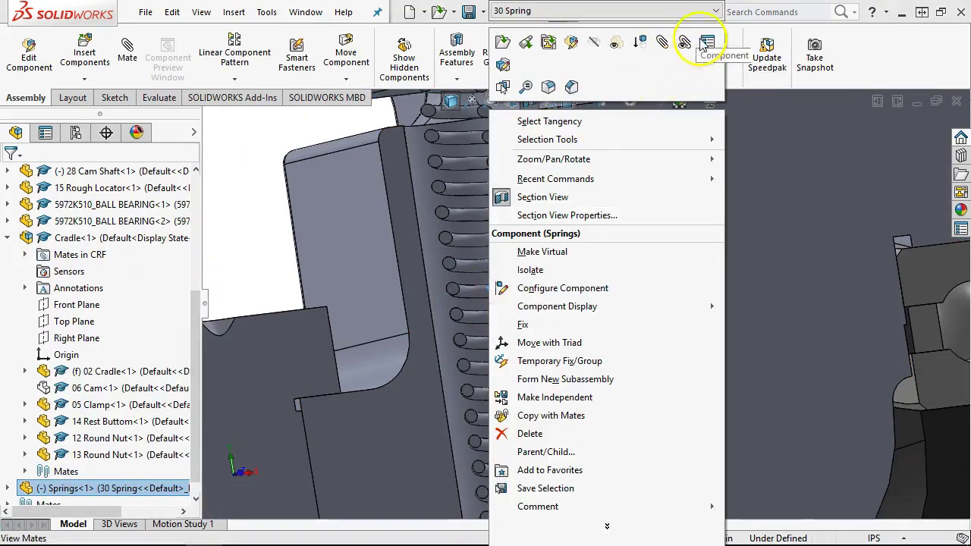
pyautogui.click(629, 13)
pyautogui.click(569, 37)
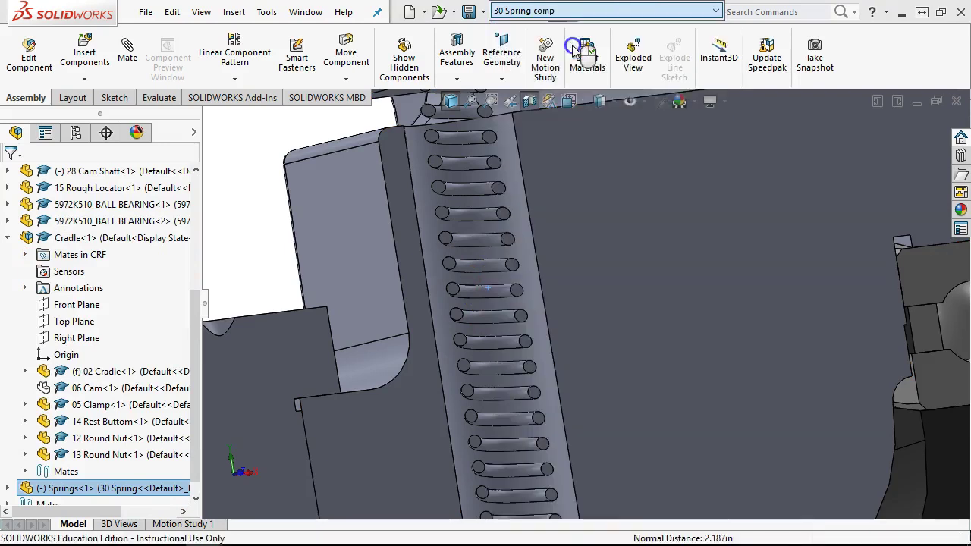
pyautogui.click(731, 12)
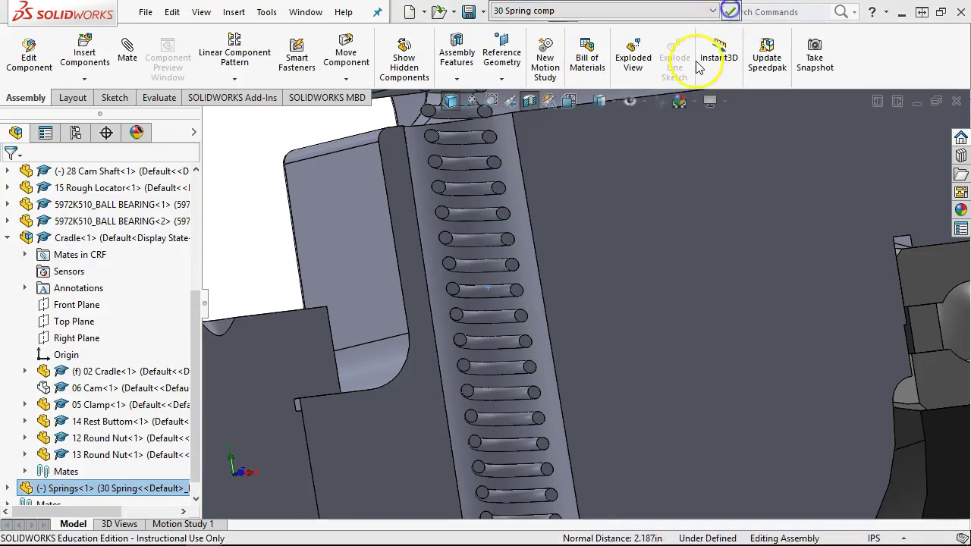
# Turn off the section view and orbit to show the compressed spring and clamp.
pyautogui.scroll(5, 669, 248)
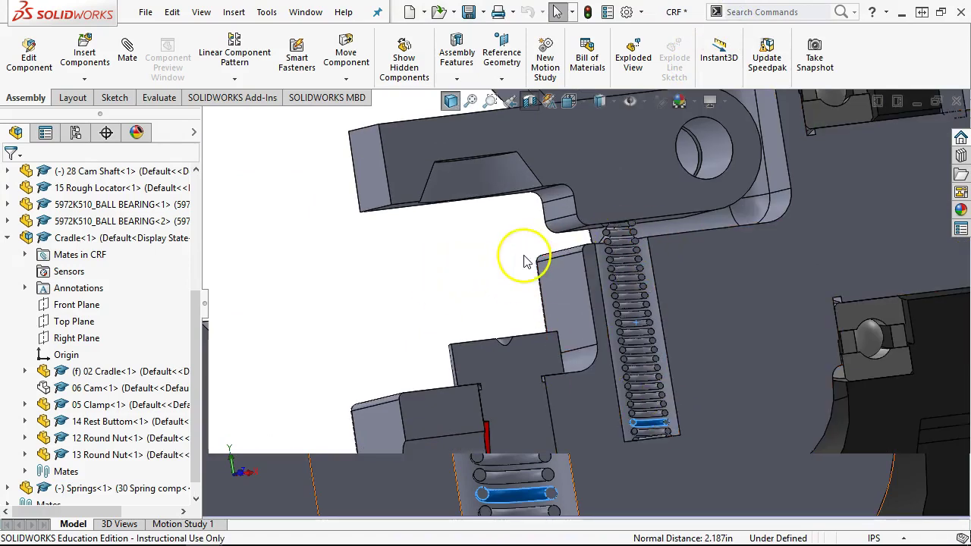
pyautogui.click(7, 238)
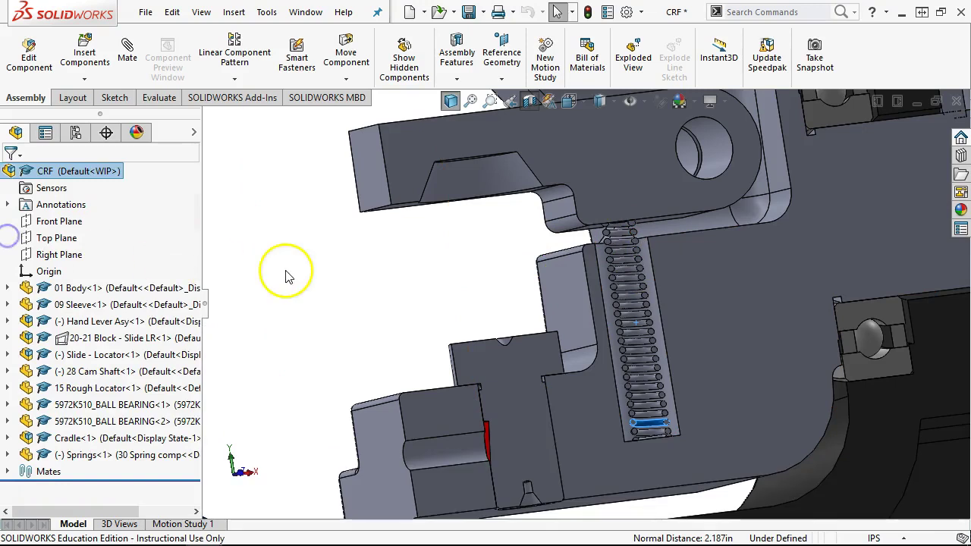
pyautogui.moveTo(288, 265); pyautogui.dragTo(327, 262, button='middle')
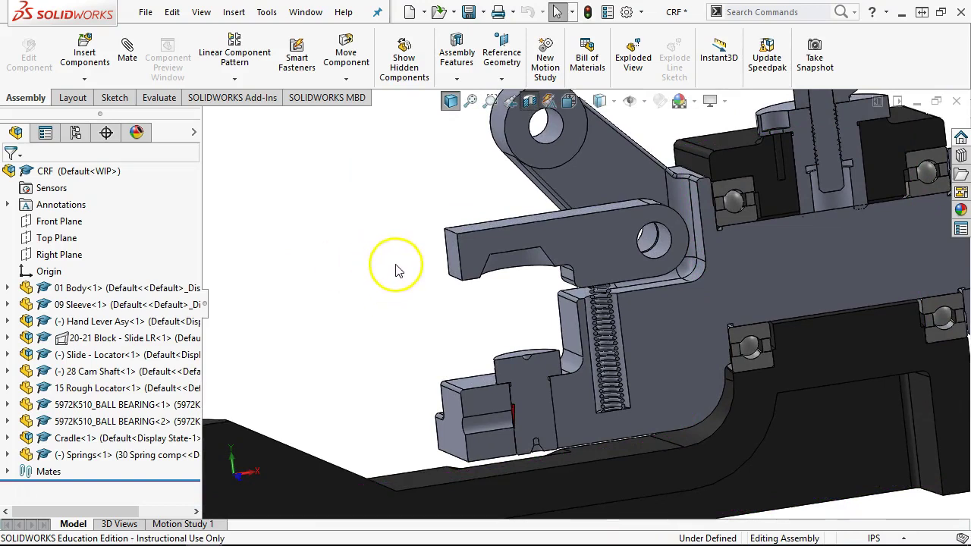
pyautogui.moveTo(396, 266); pyautogui.dragTo(411, 285, button='middle')
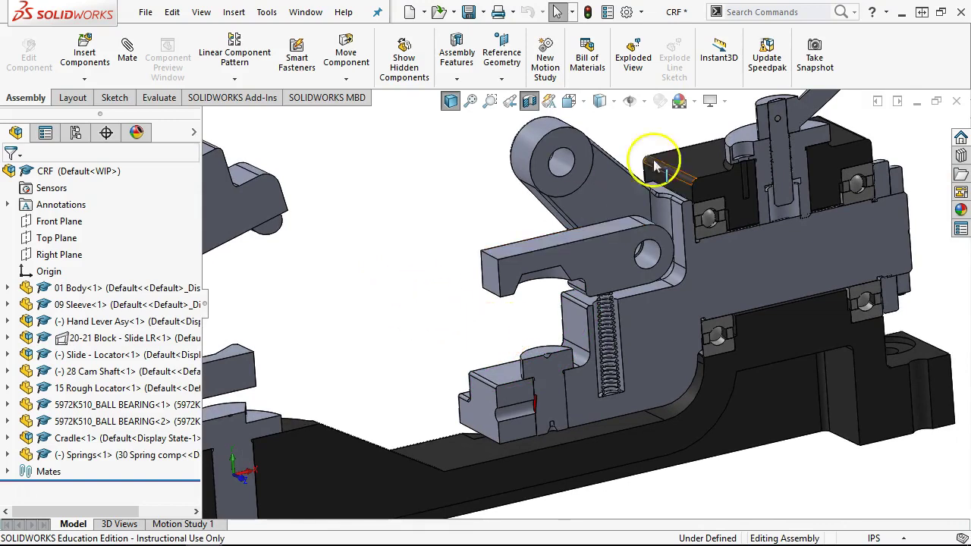
pyautogui.click(529, 104)
pyautogui.moveTo(512, 283); pyautogui.dragTo(519, 237, button='middle')
pyautogui.click(49, 439)
# Open Cradle<1> as its own subassembly, rebuild it, and orbit to the jaw area.
pyautogui.rightClick(49, 446)
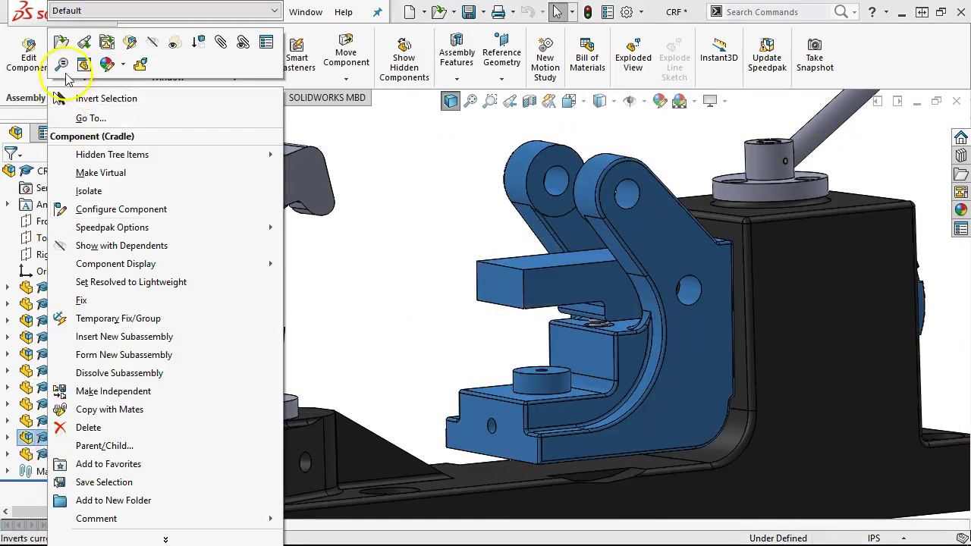
pyautogui.click(56, 38)
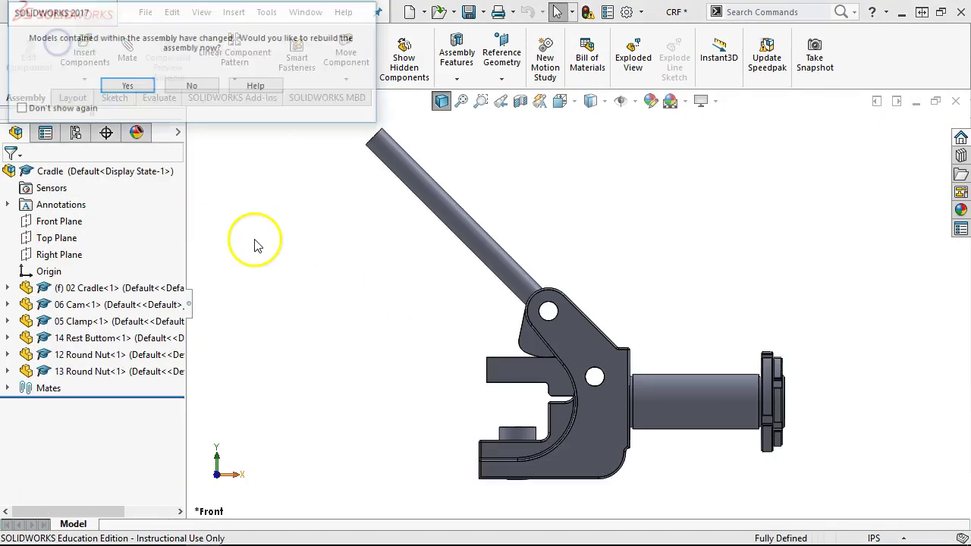
pyautogui.click(127, 85)
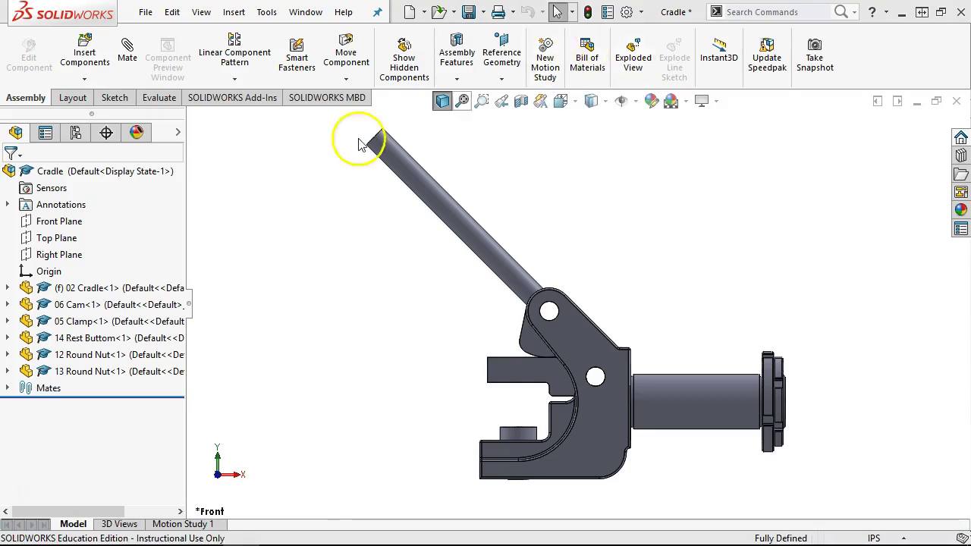
pyautogui.moveTo(338, 252); pyautogui.dragTo(375, 281, button='middle')
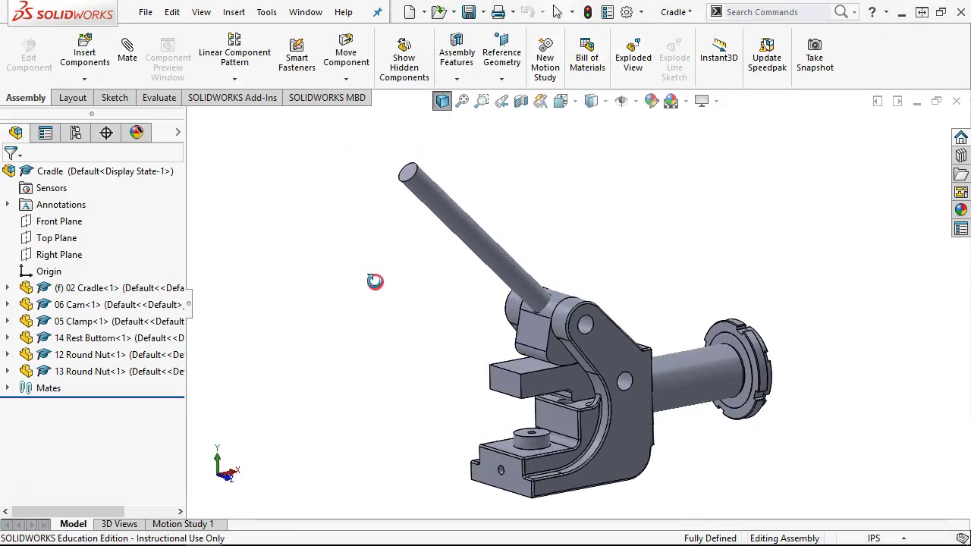
pyautogui.moveTo(531, 358); pyautogui.dragTo(568, 412, button='middle')
pyautogui.scroll(-2, 574, 411)
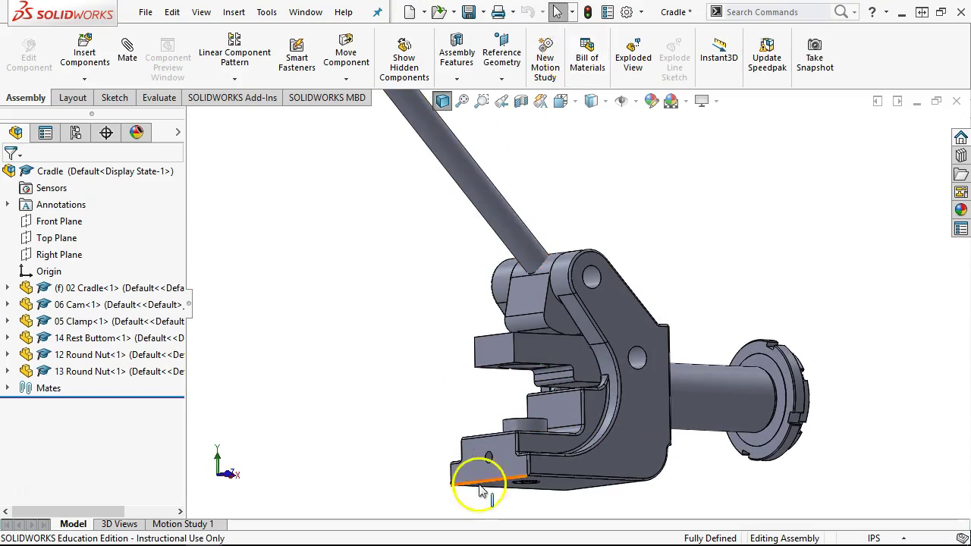
pyautogui.scroll(-4, 473, 397)
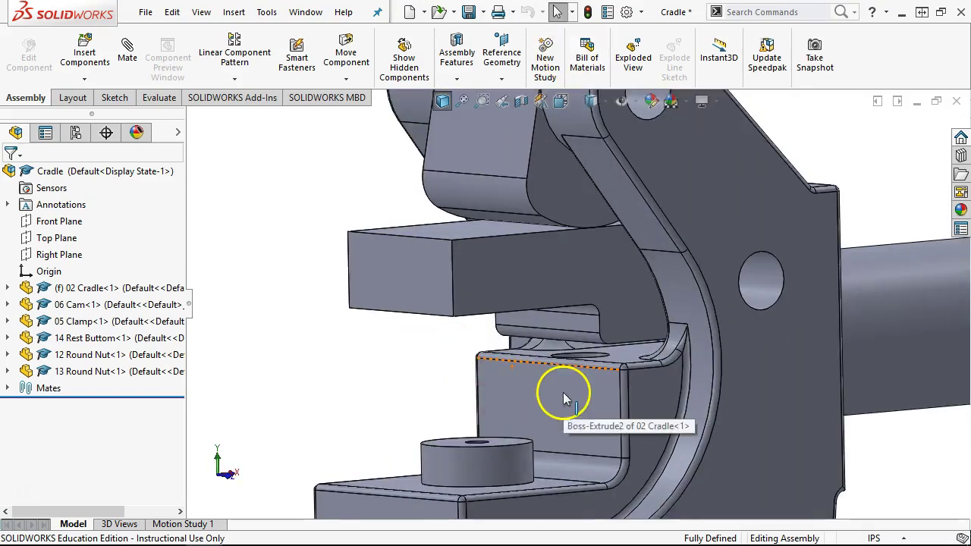
pyautogui.moveTo(562, 392); pyautogui.dragTo(516, 345, button='middle')
# Select a 05 Clamp face and dismiss the plunger.prt error and drag-and-drop failure warnings.
pyautogui.click(525, 287)
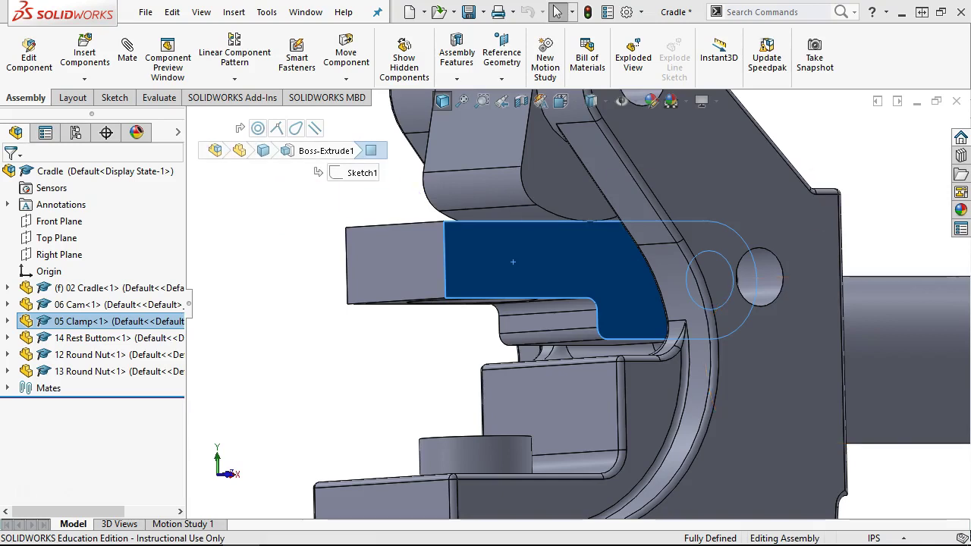
pyautogui.click(692, 107)
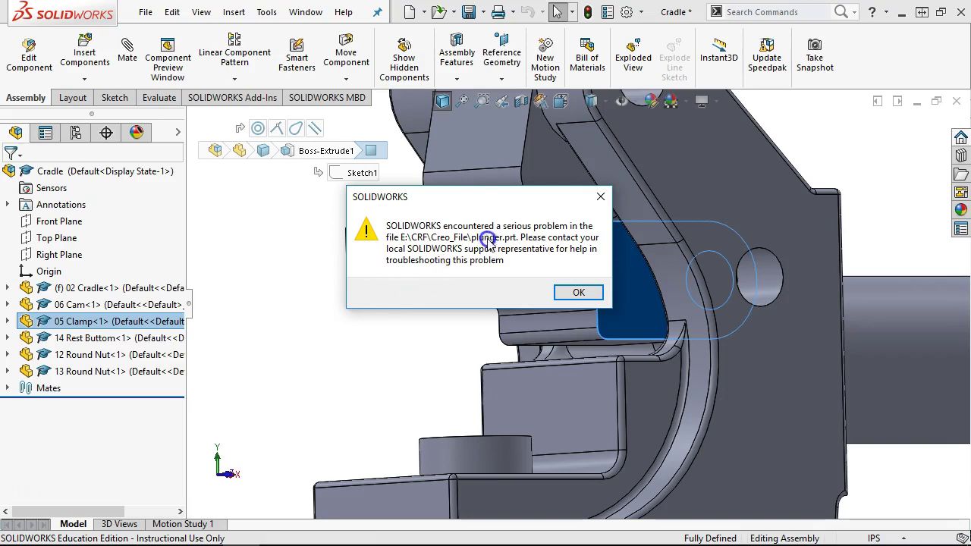
pyautogui.click(580, 293)
pyautogui.click(574, 279)
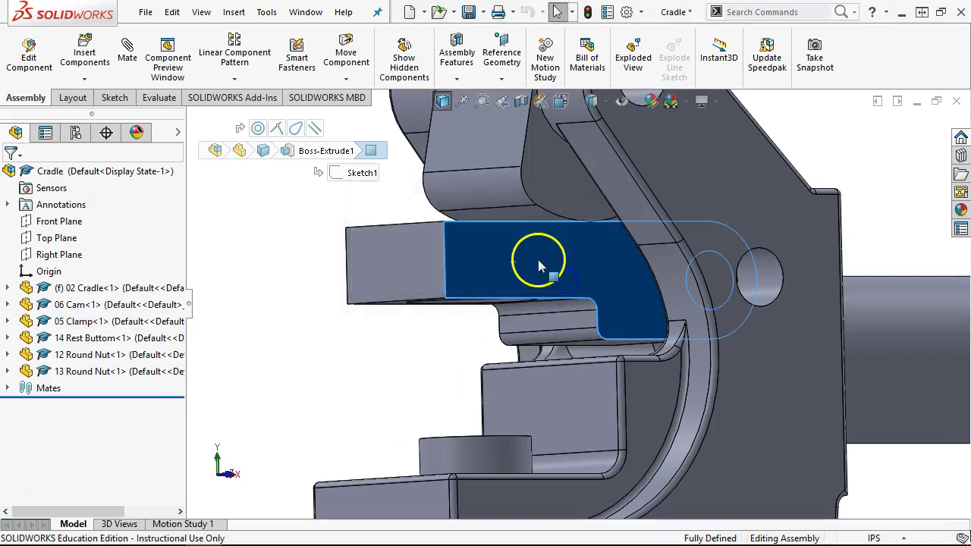
pyautogui.click(138, 15)
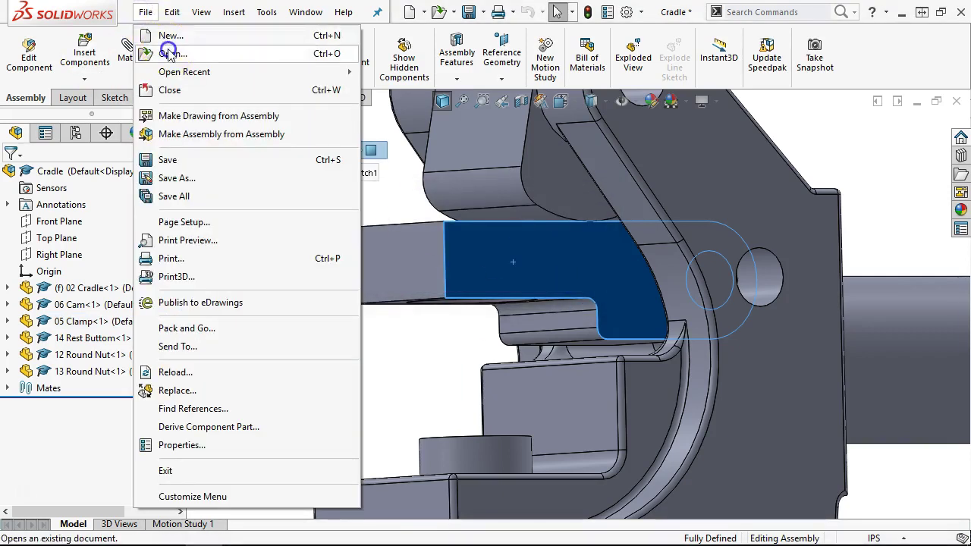
# Open plunger from the CRF Creo_File folder, importing it with the Part inch template.
pyautogui.click(176, 69)
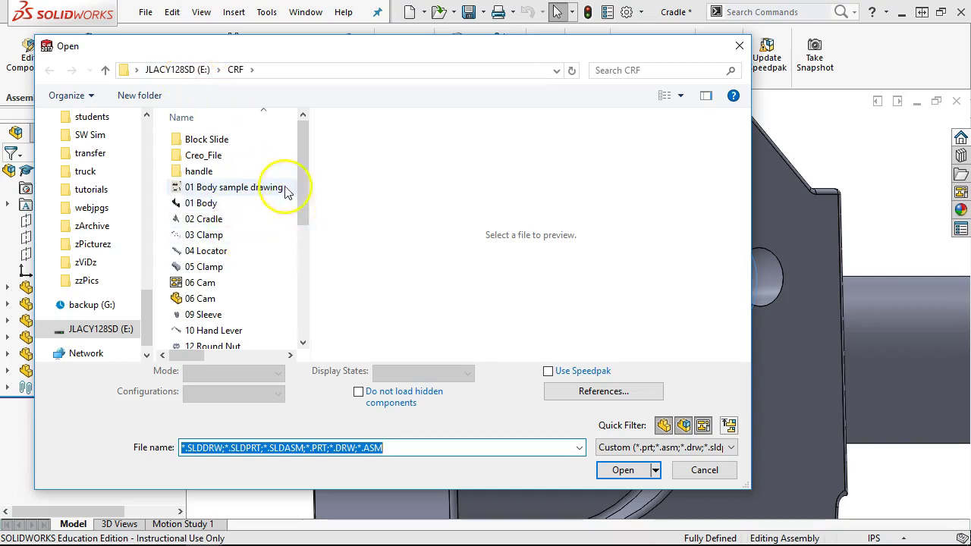
pyautogui.doubleClick(213, 156)
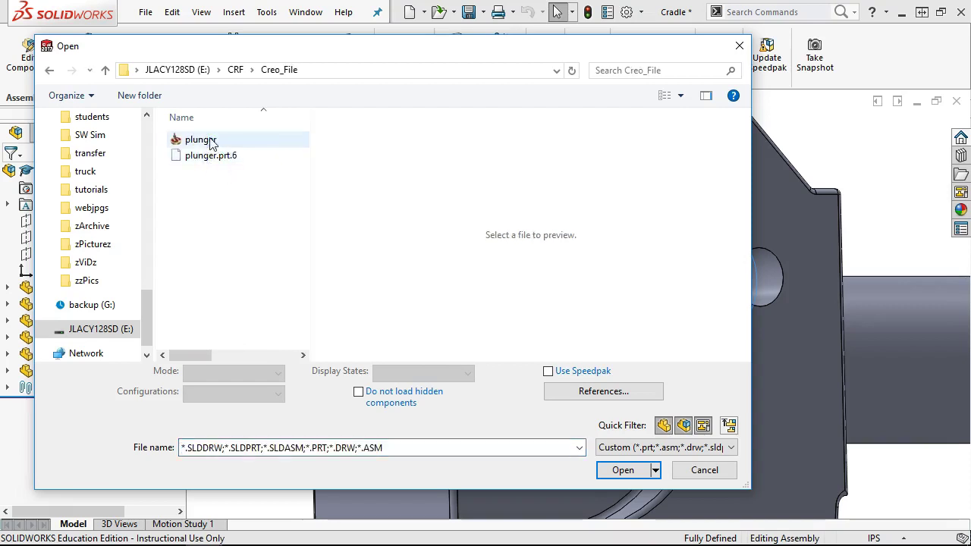
pyautogui.click(201, 140)
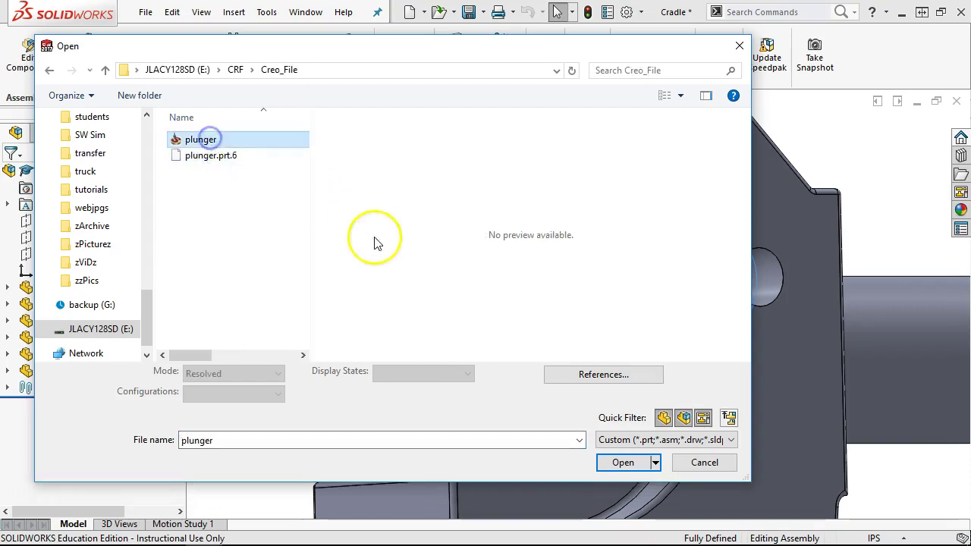
pyautogui.click(620, 463)
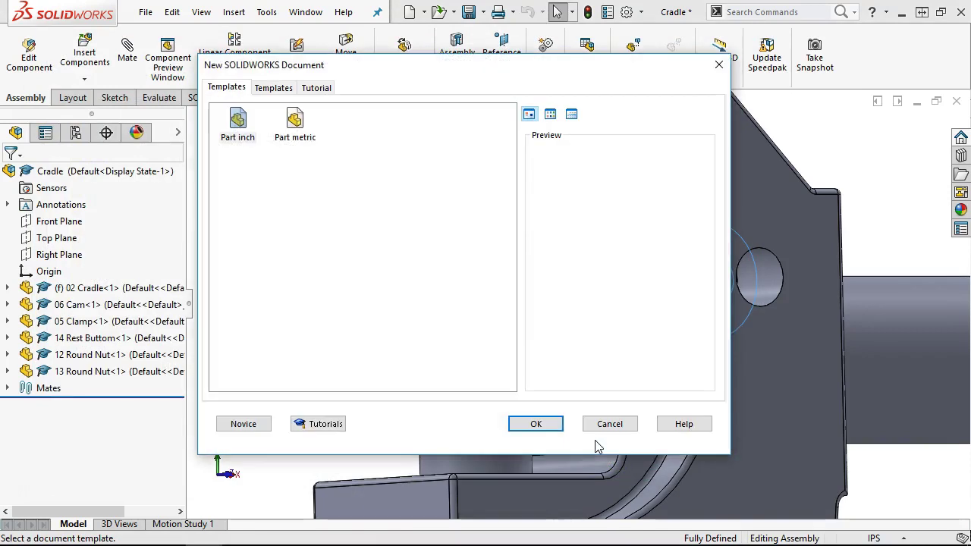
pyautogui.doubleClick(237, 122)
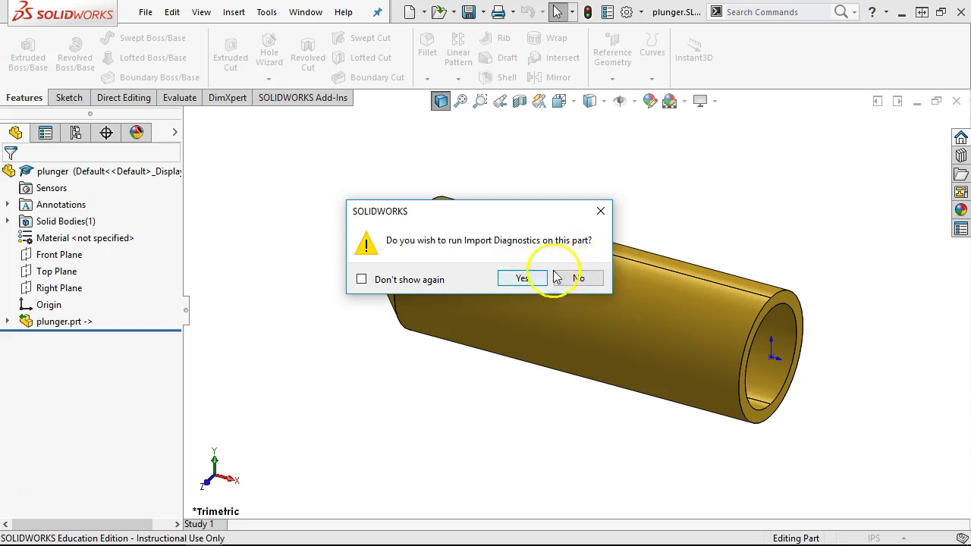
# Run Import Diagnostics (no faults), start Save As in the CRF folder, then bring up the Connecting Rod Fixture PDF.
pyautogui.click(525, 278)
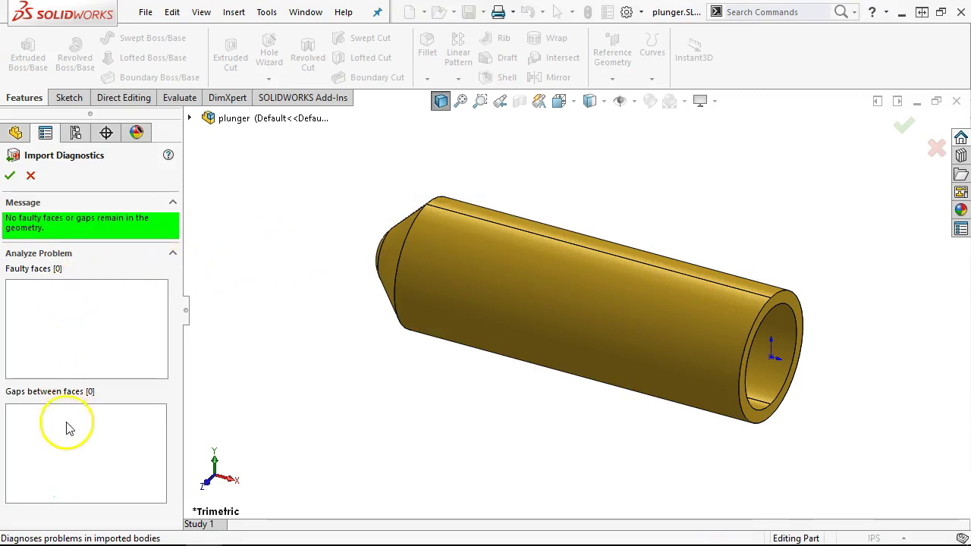
pyautogui.click(10, 176)
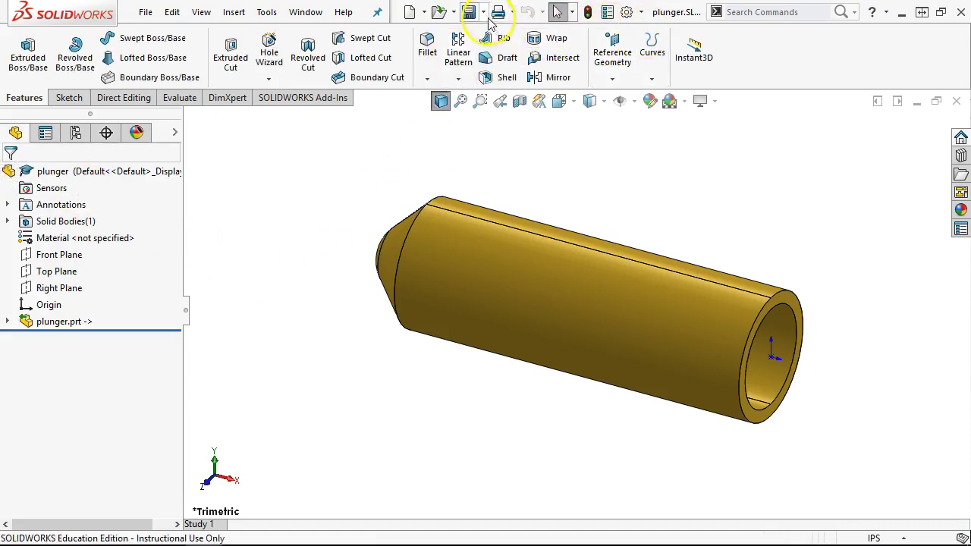
pyautogui.click(467, 12)
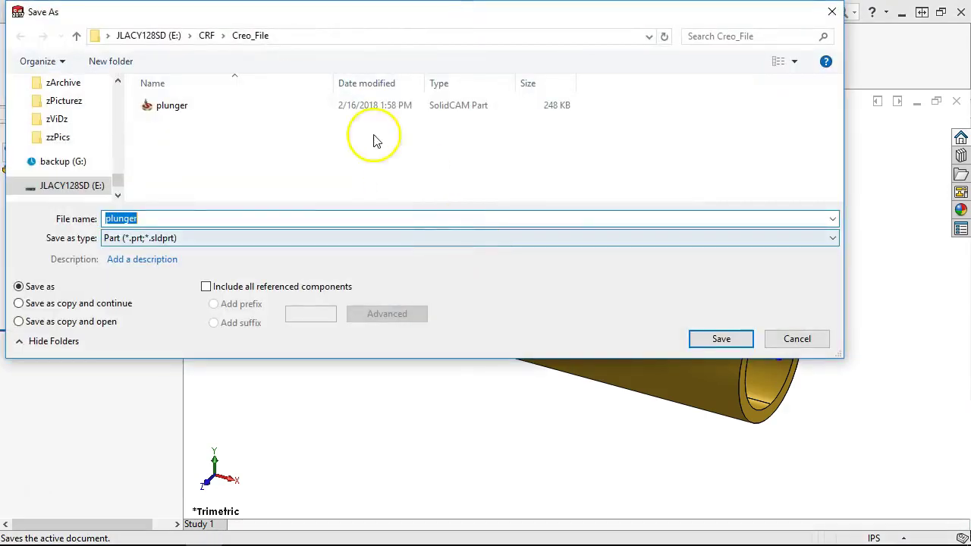
pyautogui.click(208, 36)
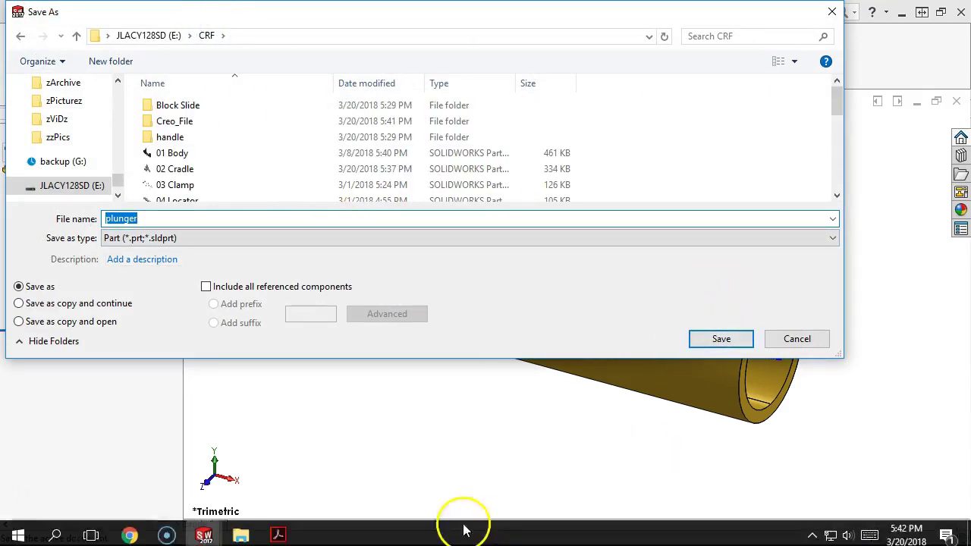
pyautogui.click(276, 529)
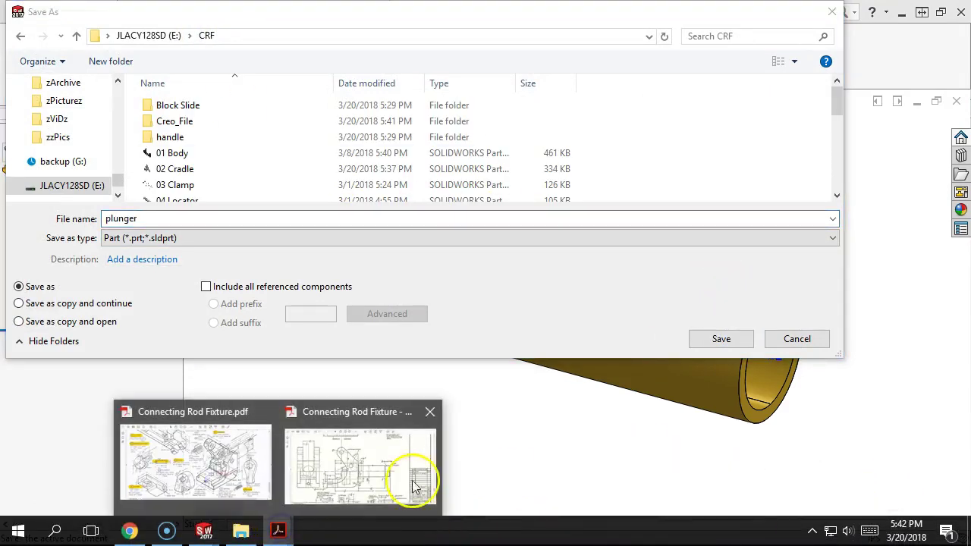
pyautogui.click(251, 470)
# Scroll through pages 3, 2 and 1 of the drawing, stopping on page 2's 19 PLUNGER callout.
pyautogui.scroll(-1, 616, 290)
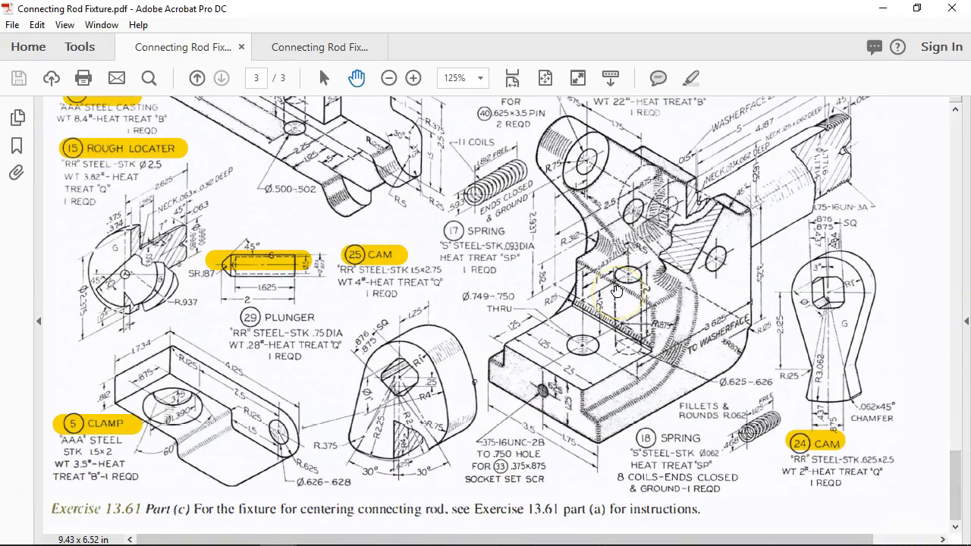
pyautogui.scroll(1, 617, 291)
pyautogui.scroll(-1, 616, 290)
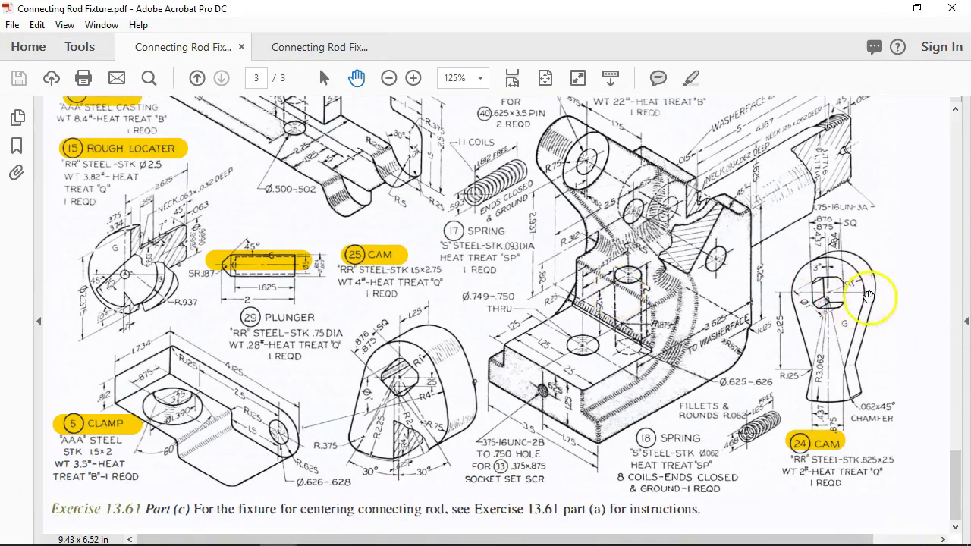
pyautogui.scroll(4, 811, 292)
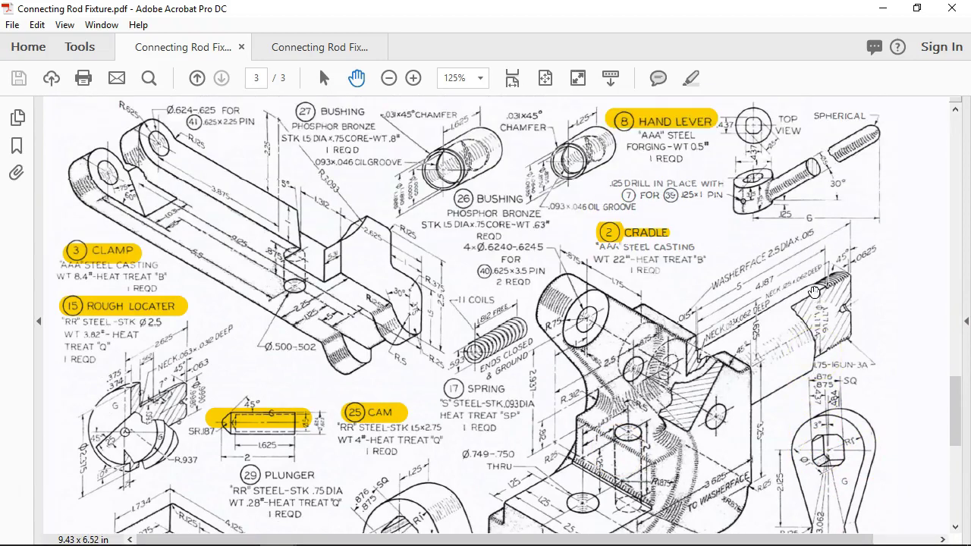
pyautogui.scroll(15, 810, 292)
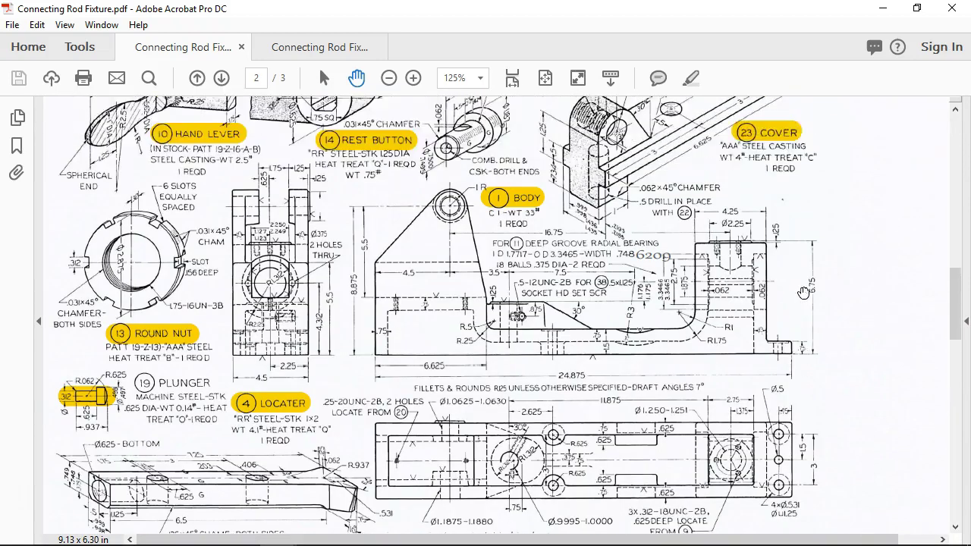
pyautogui.scroll(5, 803, 292)
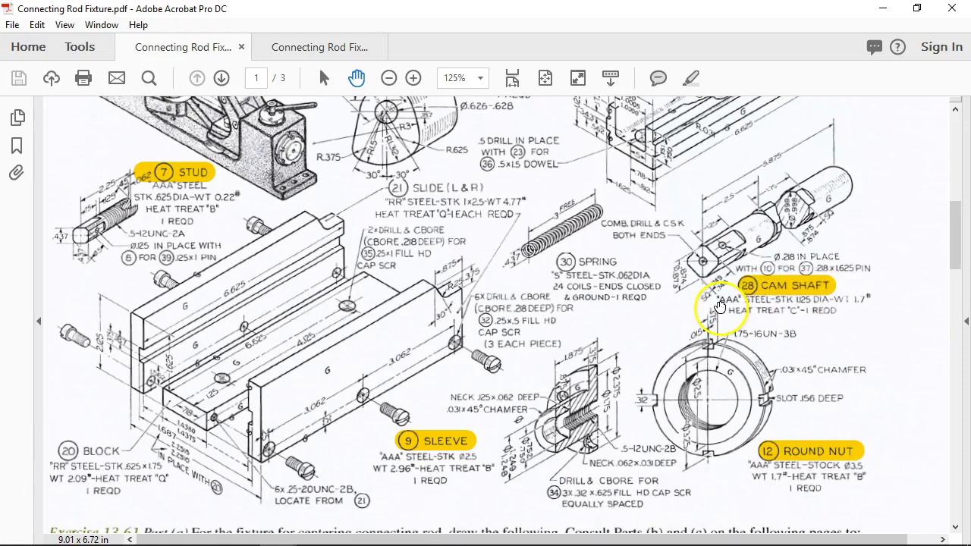
pyautogui.scroll(3, 718, 306)
pyautogui.scroll(-10, 718, 306)
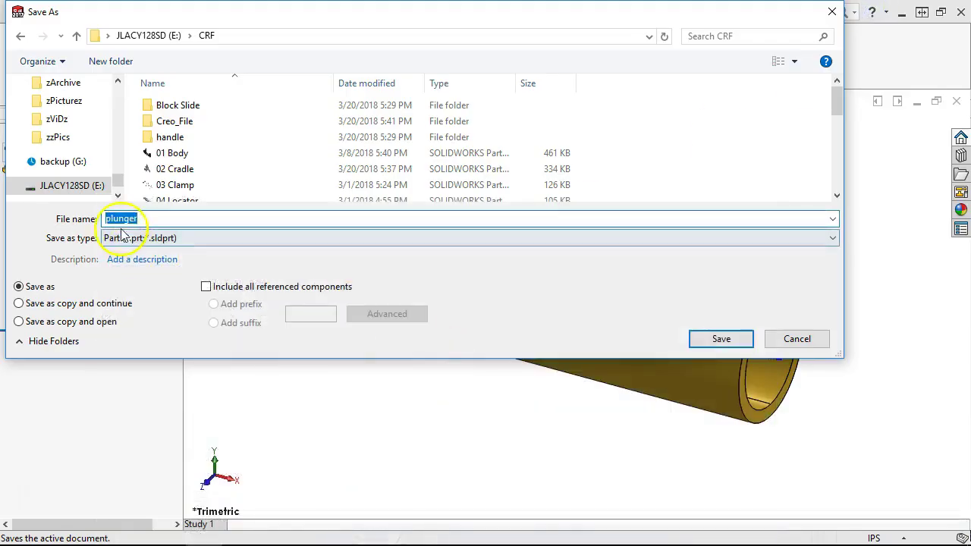
# Save the part as '19 plunger' and expand plunger.prt and Solid Bodies(1) in the tree.
pyautogui.click(104, 219)
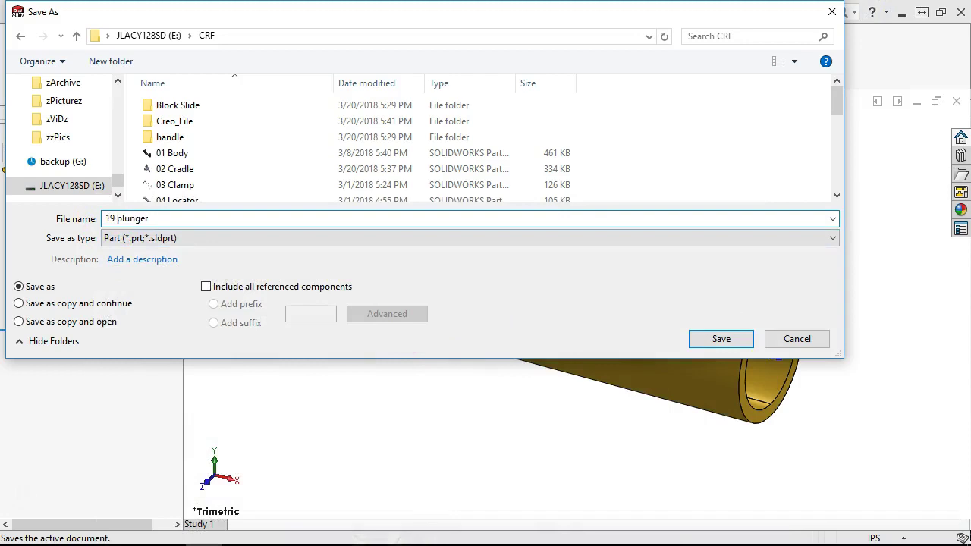
pyautogui.click(698, 338)
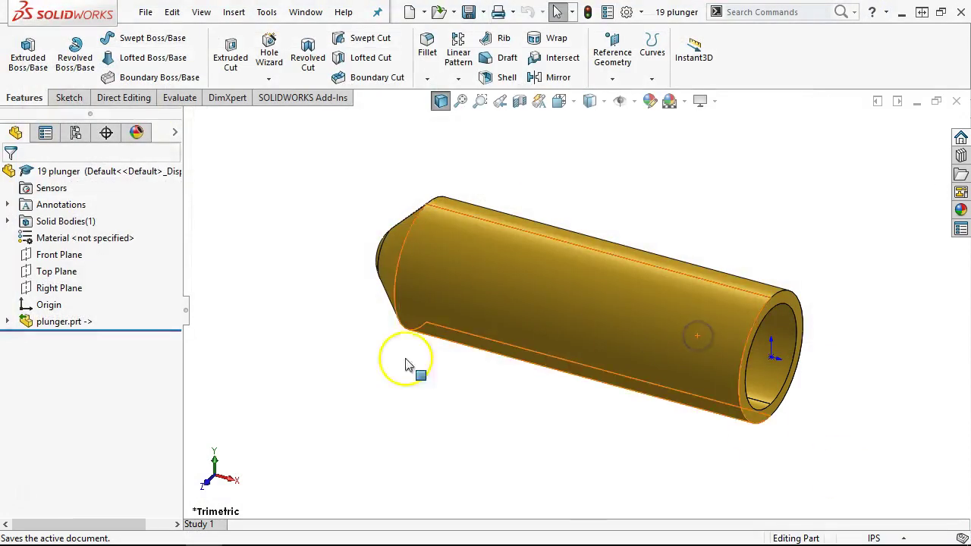
pyautogui.click(7, 322)
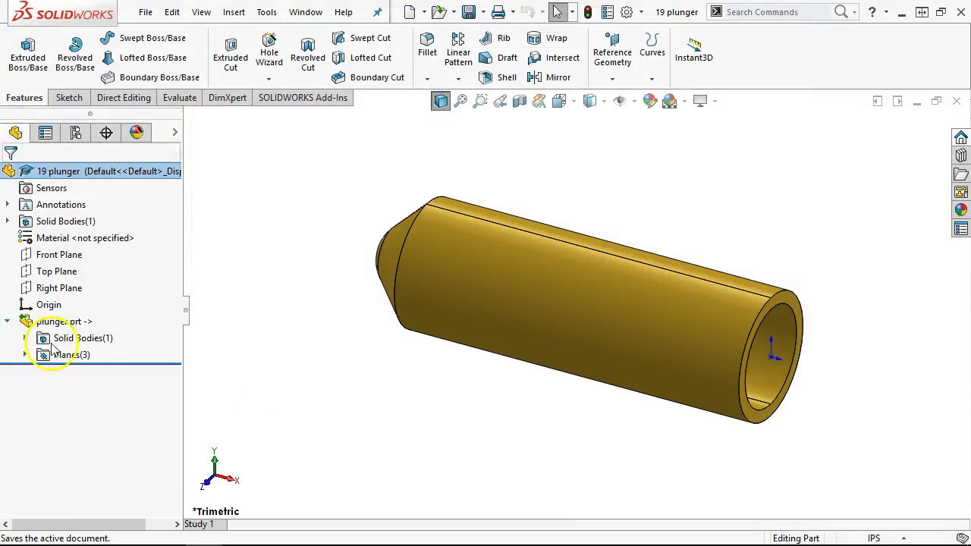
pyautogui.click(25, 338)
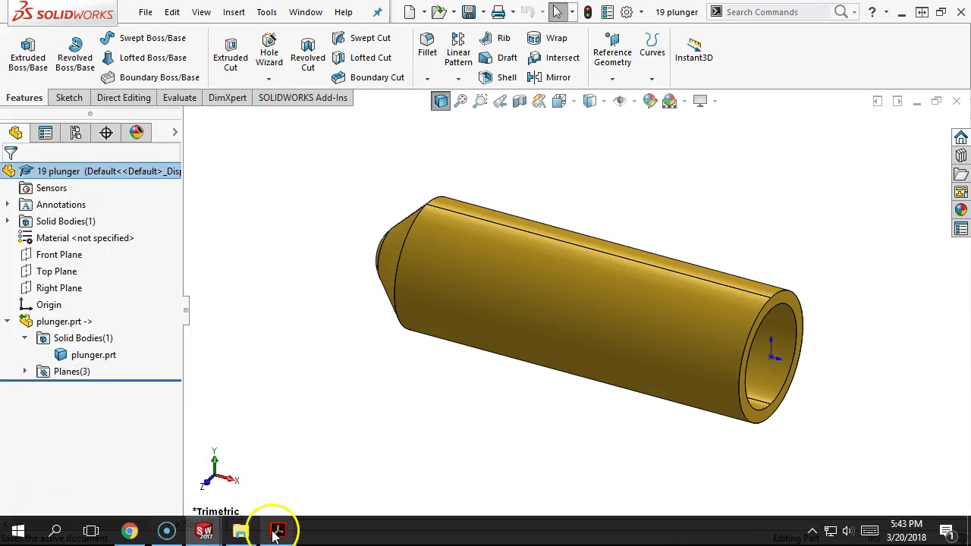
# Bring the Connecting Rod Fixture PDF forward and scroll to page 3 showing CRADLE and 29 PLUNGER.
pyautogui.moveTo(276, 533)
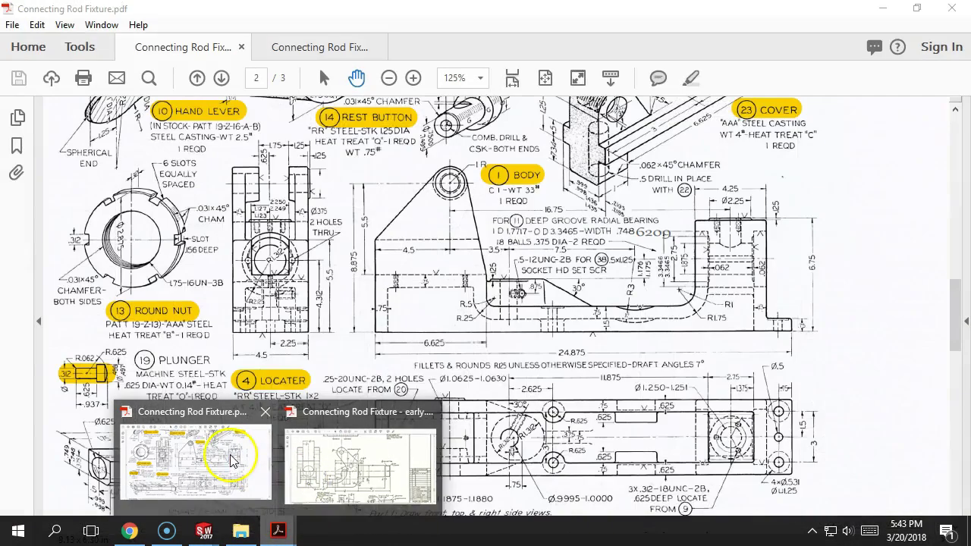
pyautogui.click(228, 451)
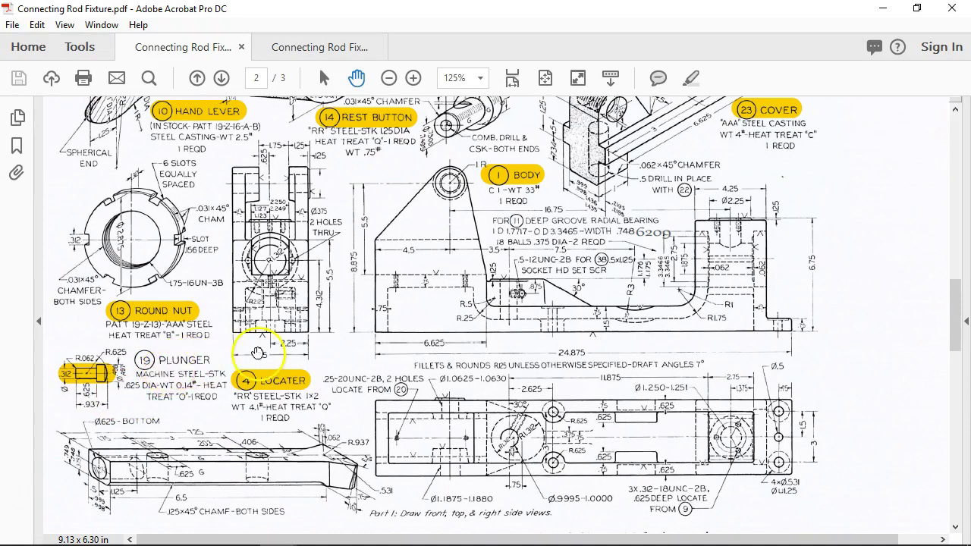
pyautogui.scroll(-3, 266, 368)
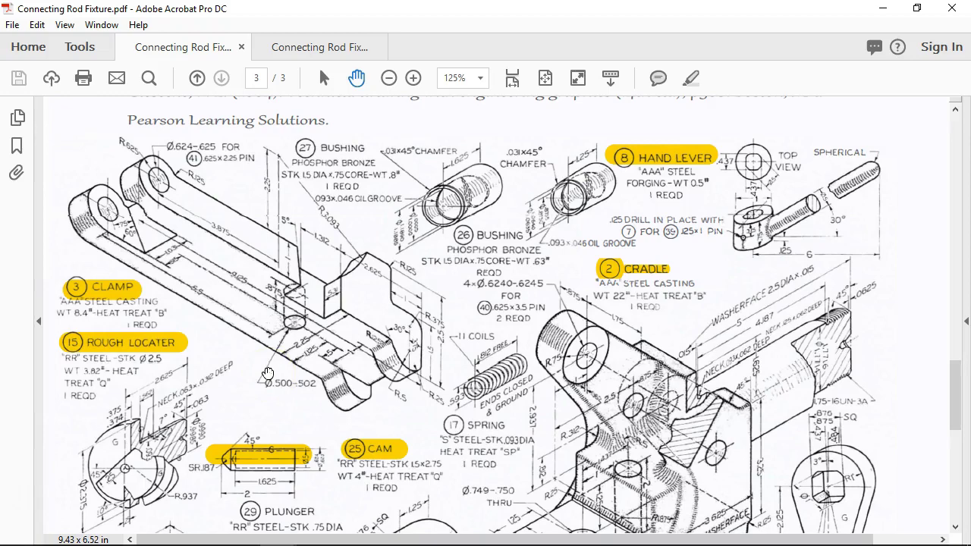
pyautogui.scroll(-5, 268, 373)
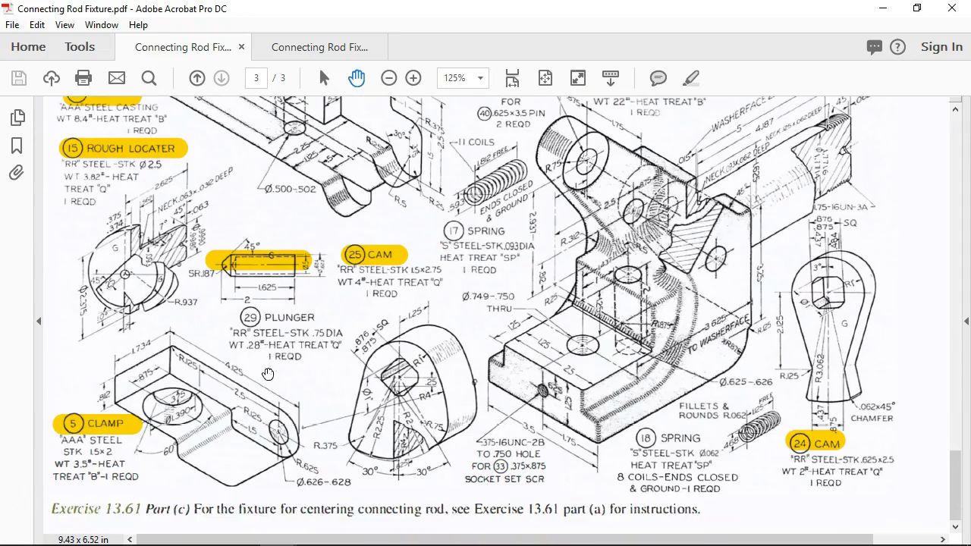
pyautogui.scroll(2, 267, 373)
pyautogui.scroll(15, 268, 374)
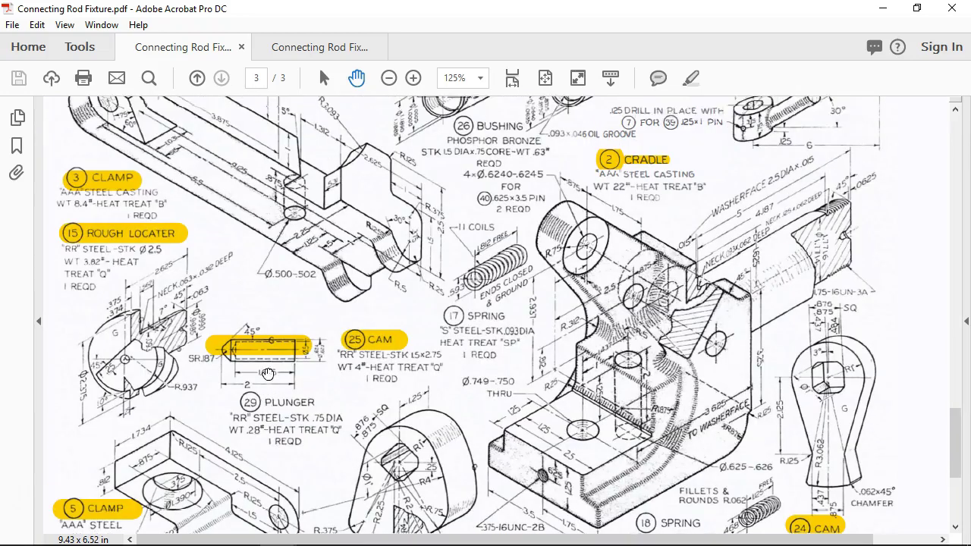
pyautogui.scroll(1, 268, 373)
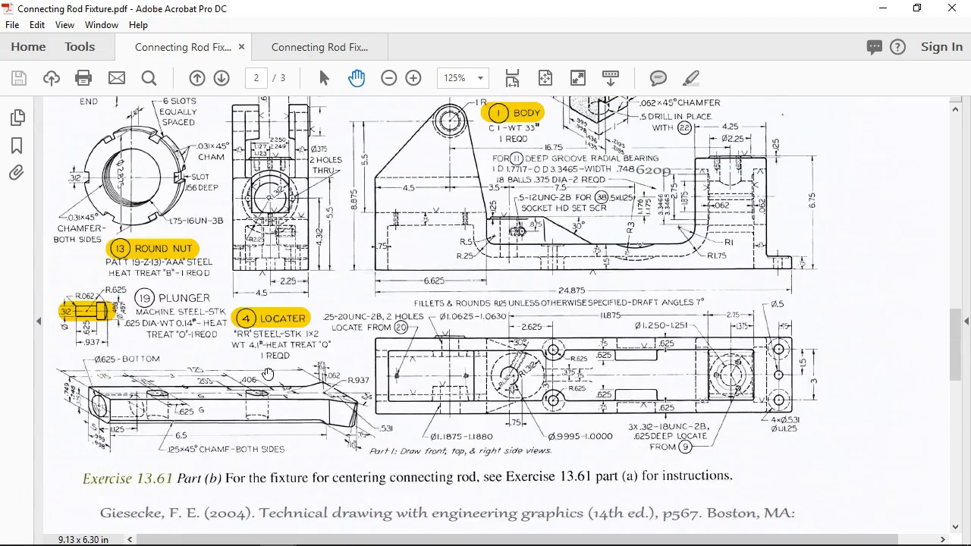
pyautogui.scroll(4, 375, 349)
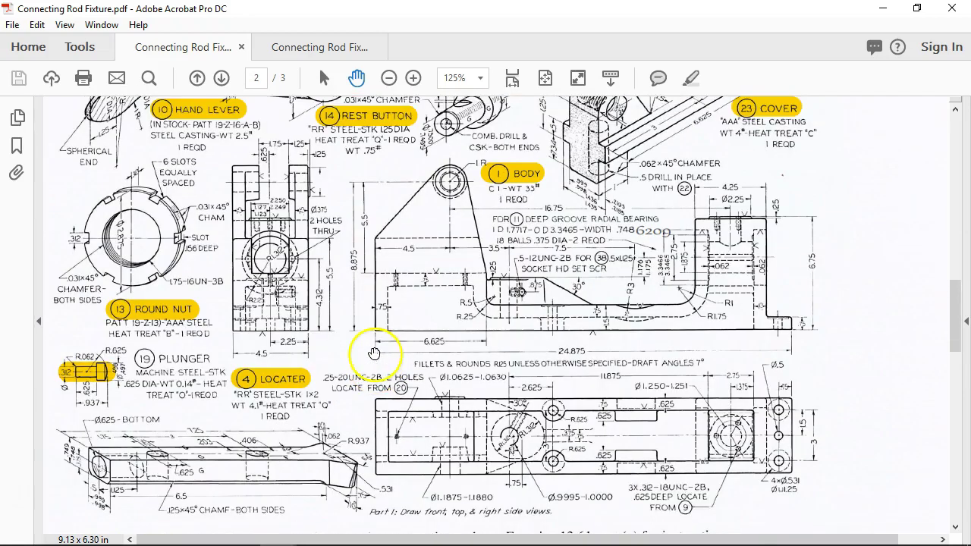
pyautogui.scroll(1, 374, 353)
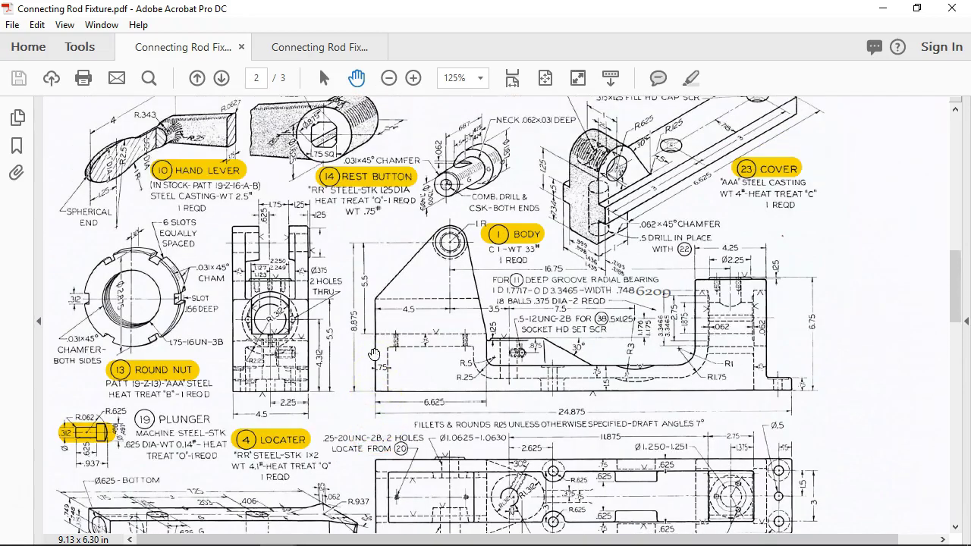
pyautogui.scroll(-10, 374, 354)
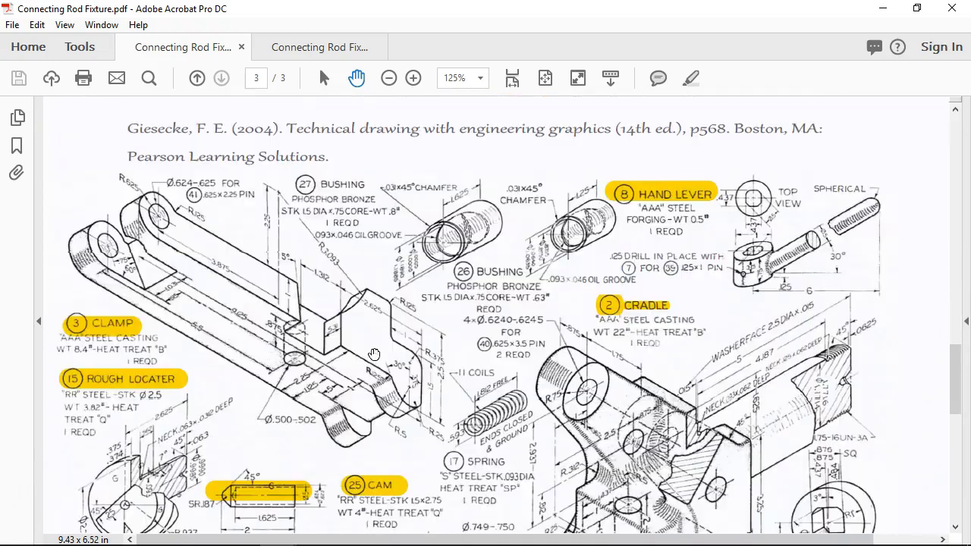
pyautogui.scroll(-4, 375, 354)
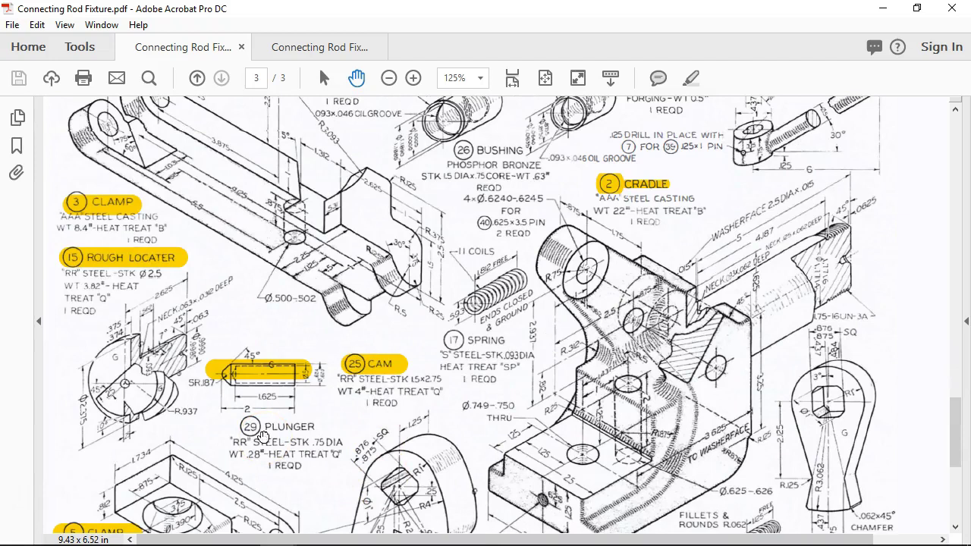
pyautogui.scroll(-1, 262, 437)
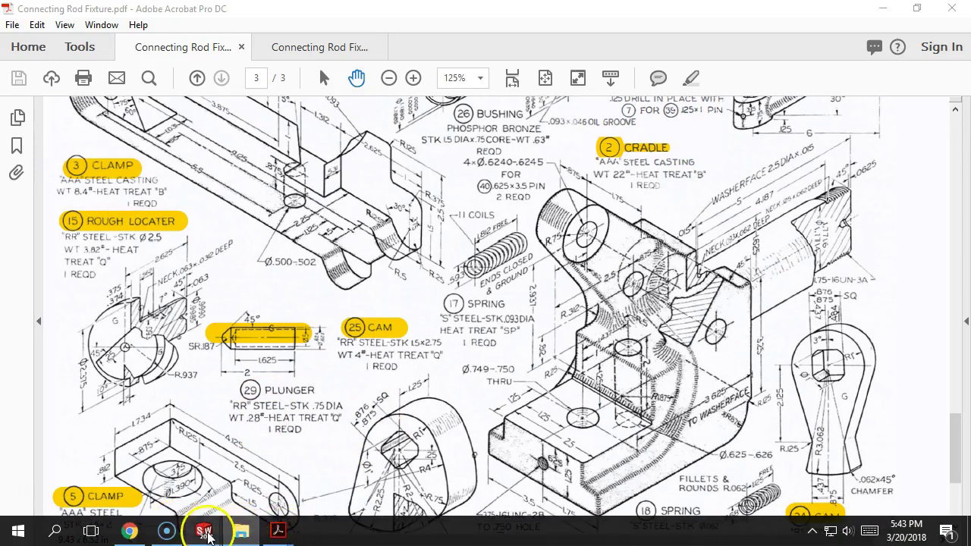
# Inspect Plane2, Plane3, Front and Top Plane of the 19 plunger part, then close it.
pyautogui.moveTo(203, 531)
pyautogui.moveTo(233, 489)
pyautogui.click(575, 463)
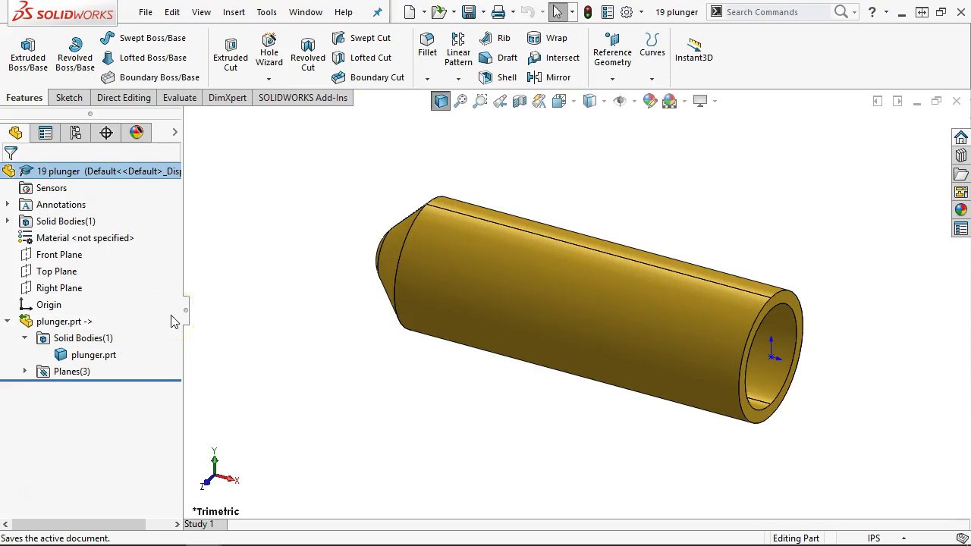
pyautogui.click(24, 371)
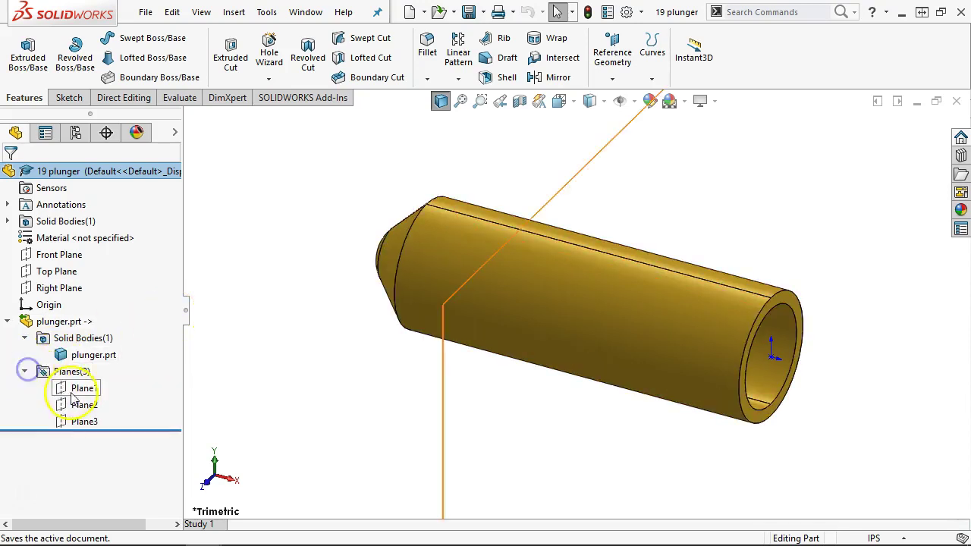
pyautogui.click(82, 404)
pyautogui.press('f')
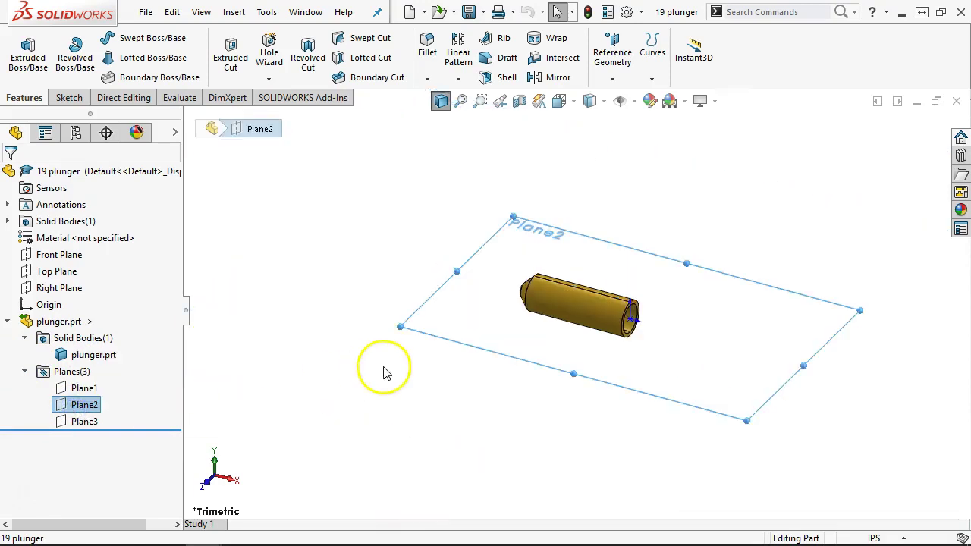
pyautogui.click(80, 421)
pyautogui.click(59, 255)
pyautogui.click(49, 272)
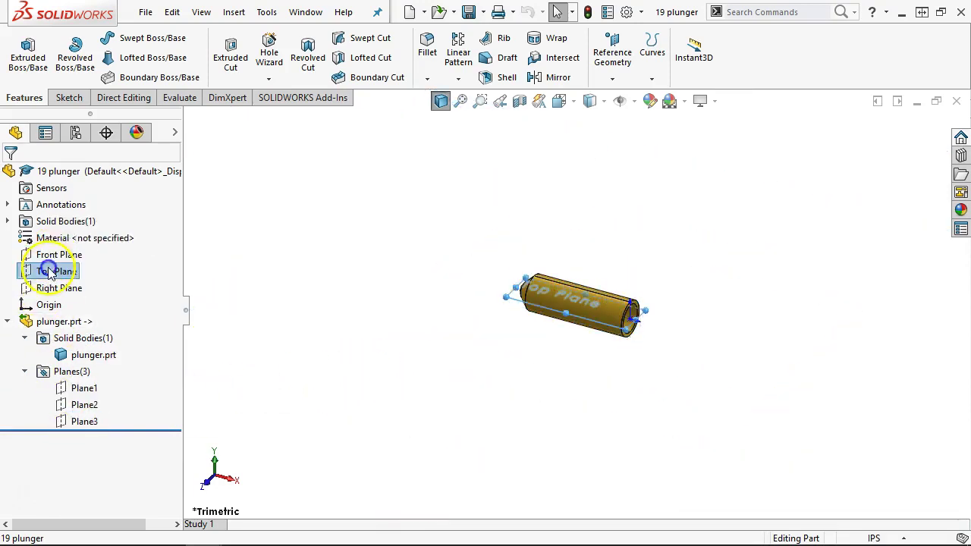
pyautogui.click(433, 321)
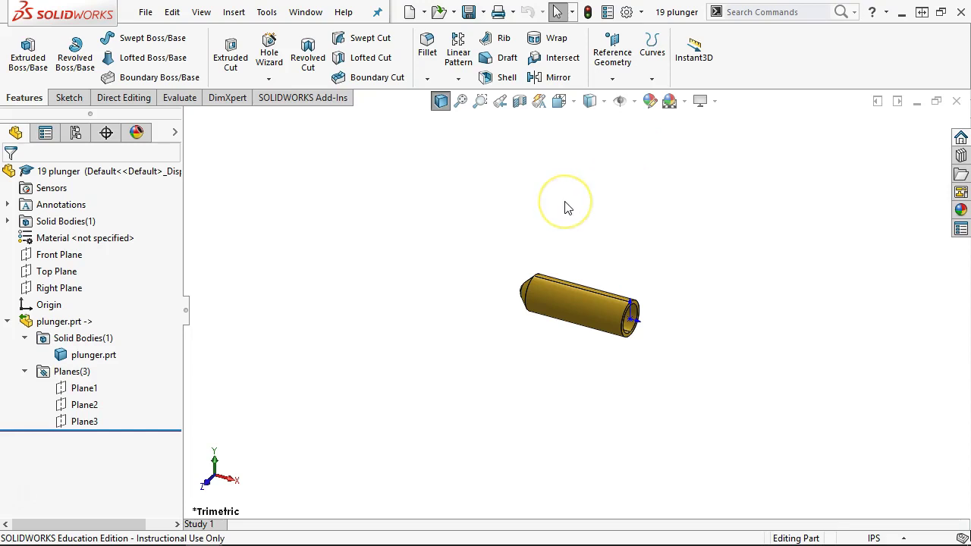
pyautogui.click(957, 101)
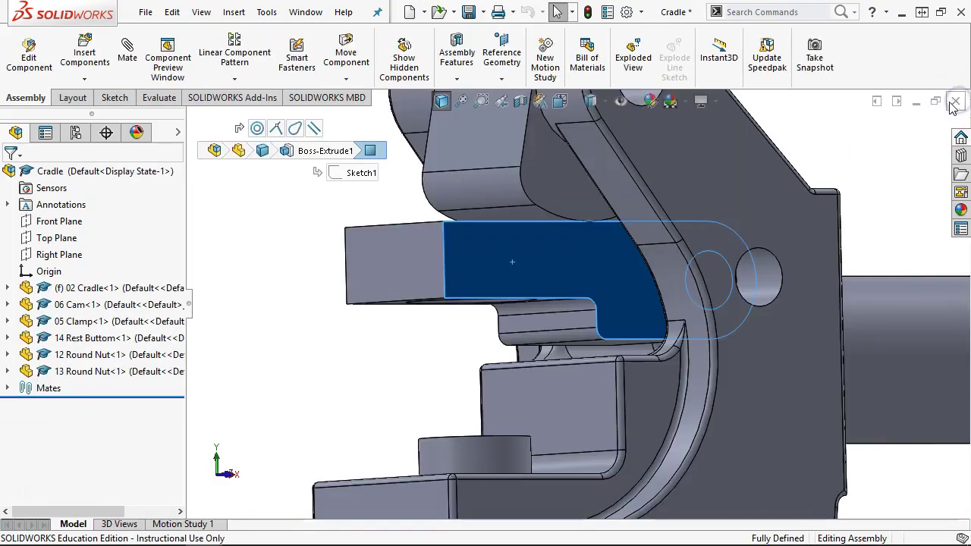
# Maximize the File Explorer window and go up to the CRF folder.
pyautogui.click(316, 93)
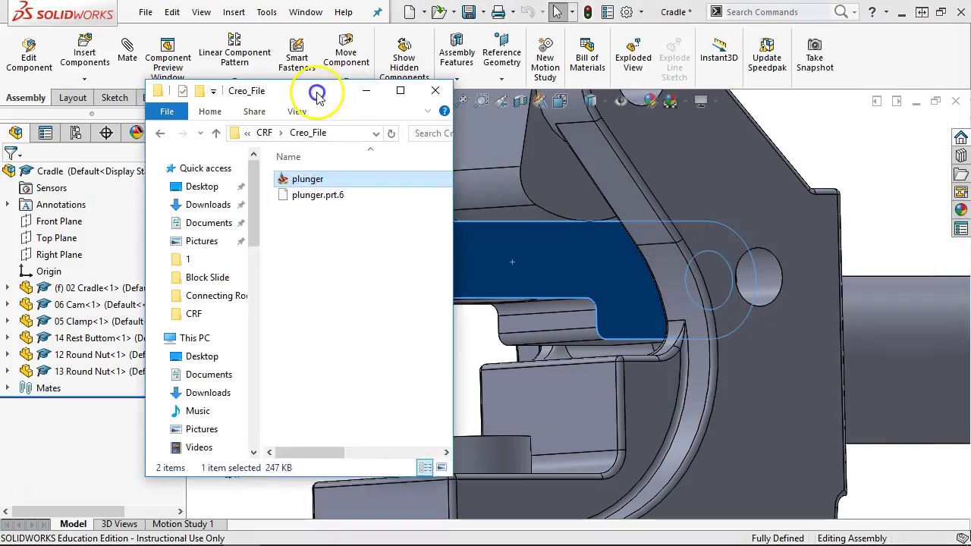
pyautogui.click(278, 100)
pyautogui.click(395, 101)
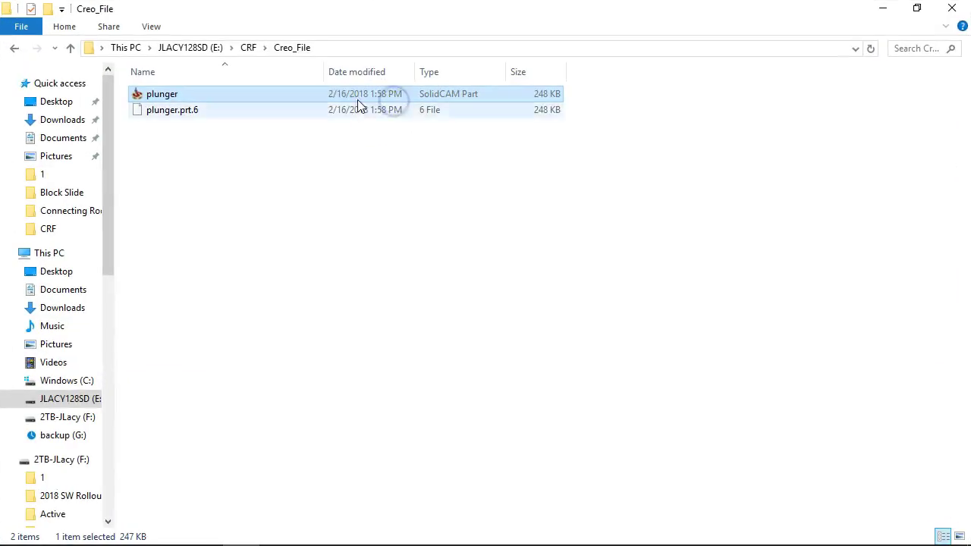
pyautogui.click(248, 48)
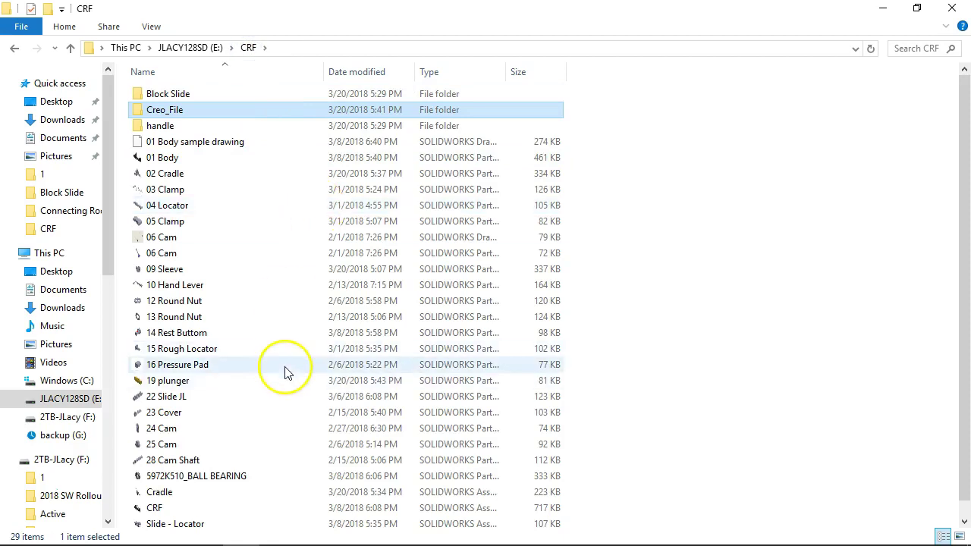
pyautogui.scroll(-1, 203, 391)
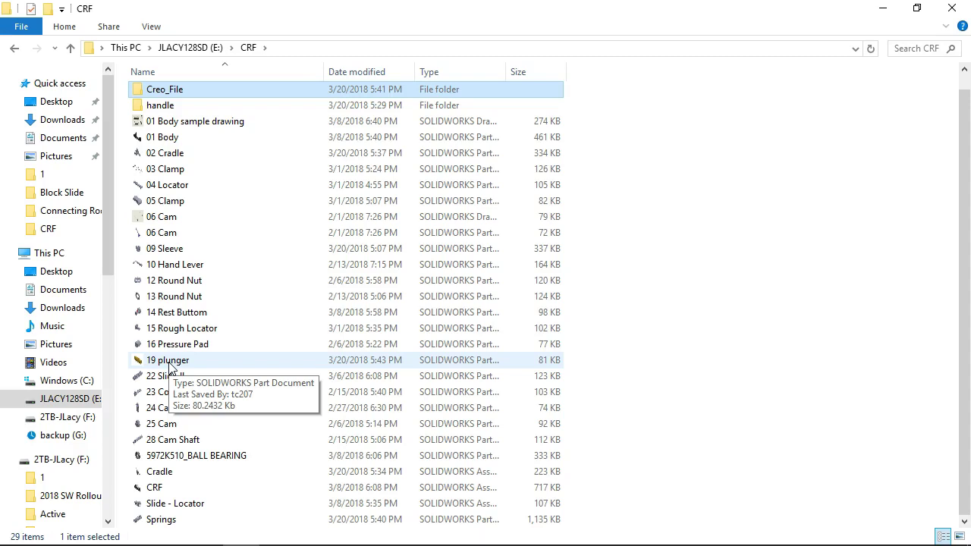
# Rename the 19 plunger file to 29 plunger.
pyautogui.click(155, 364)
pyautogui.click(152, 364)
pyautogui.click(151, 363)
pyautogui.press('BackSpace')
pyautogui.write('2')
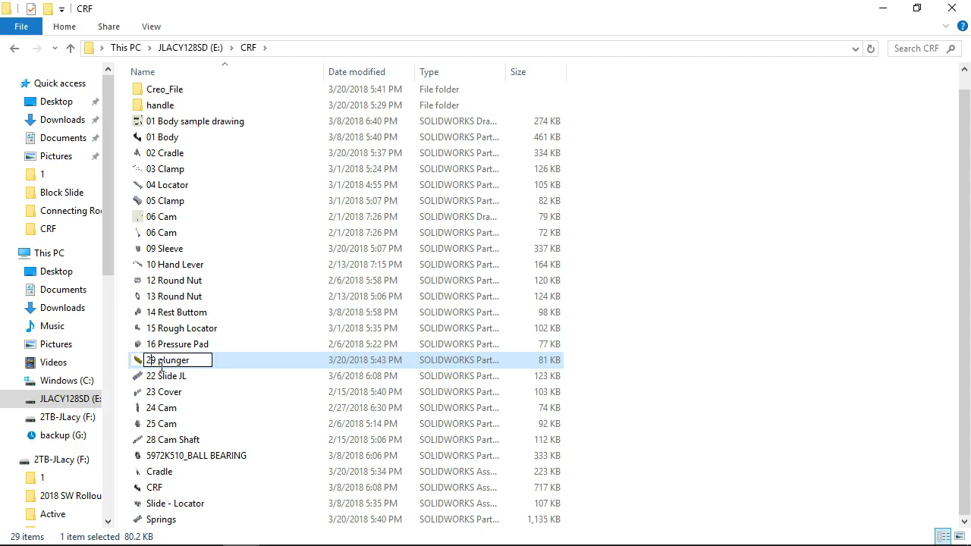
pyautogui.press('Return')
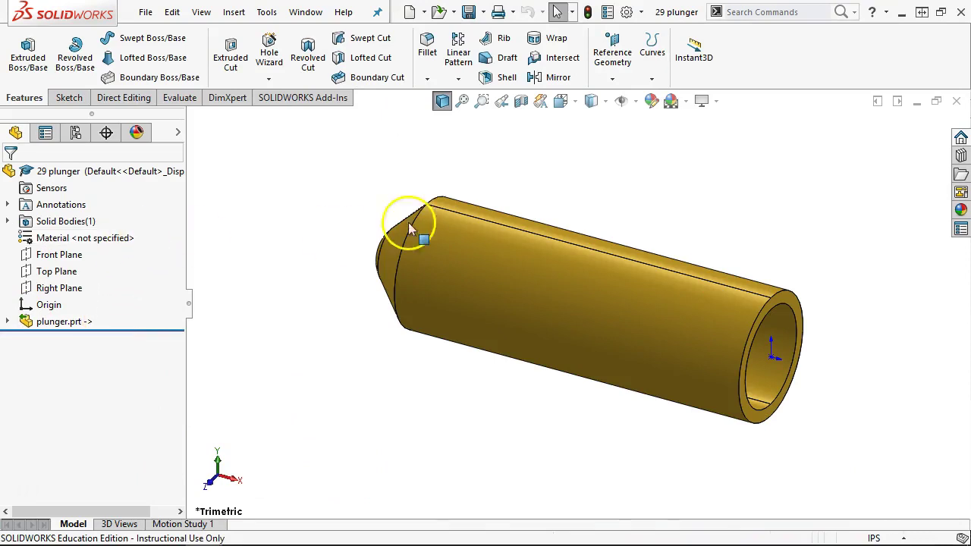
# Close the 29 plunger part document to return to the unsaved Cradle assembly.
pyautogui.click(957, 101)
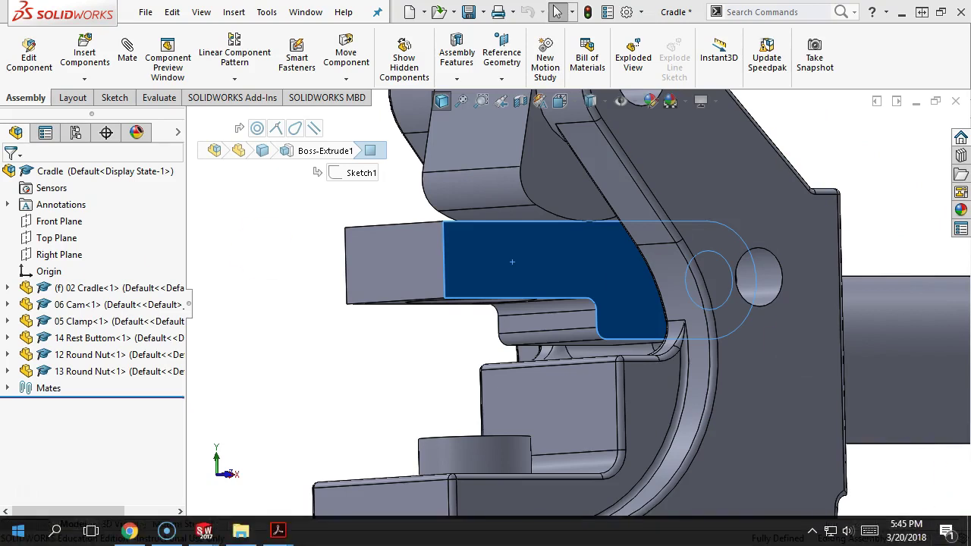
pyautogui.click(12, 534)
pyautogui.scroll(-15, 130, 338)
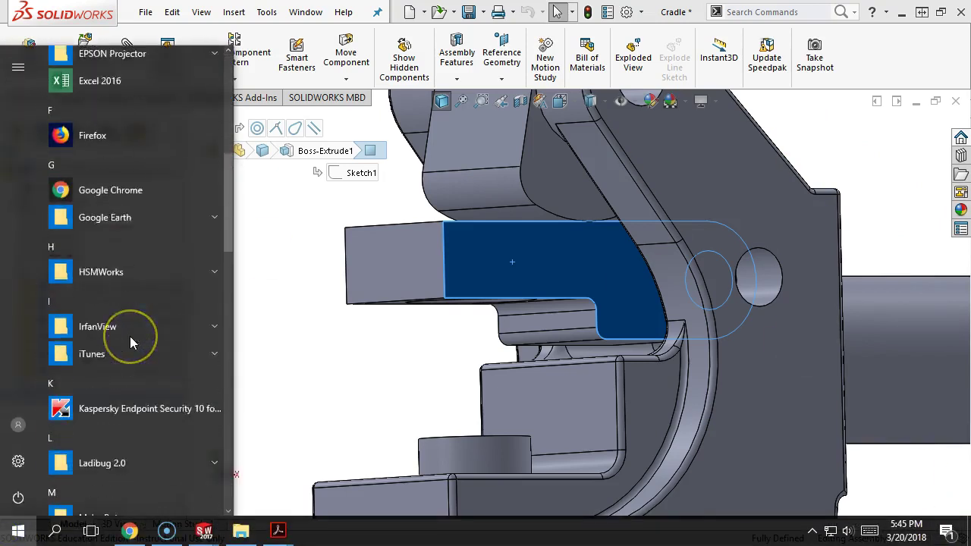
pyautogui.scroll(-10, 130, 341)
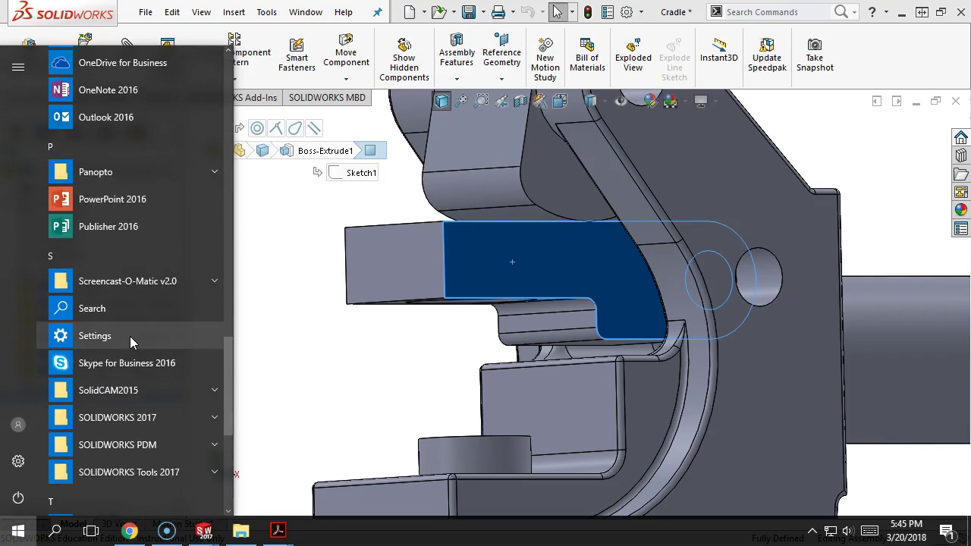
pyautogui.scroll(-2, 130, 342)
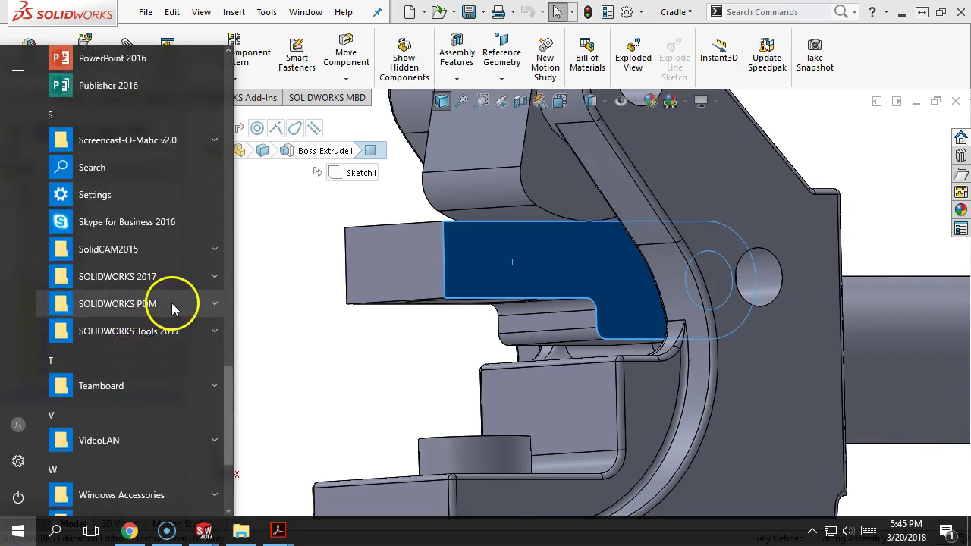
pyautogui.click(215, 334)
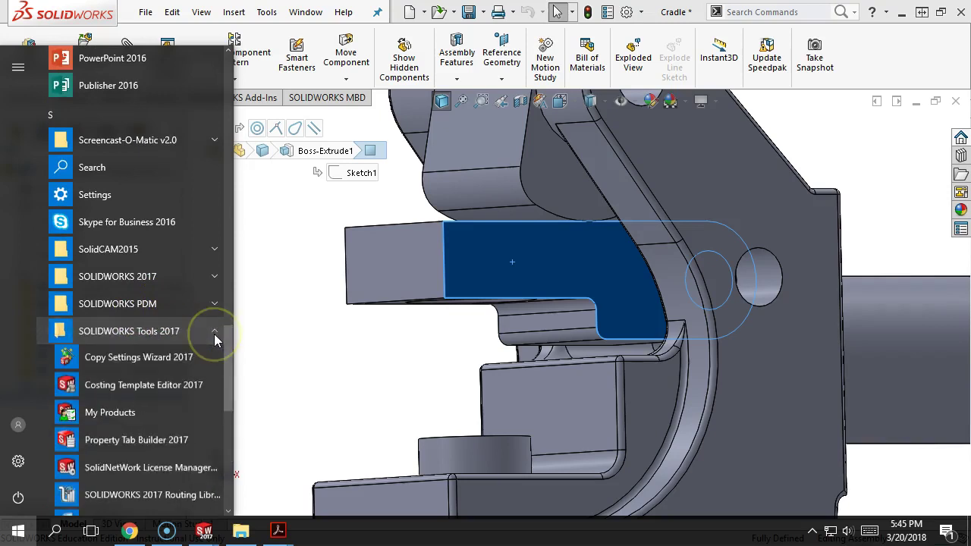
pyautogui.scroll(-4, 213, 333)
pyautogui.scroll(-2, 215, 334)
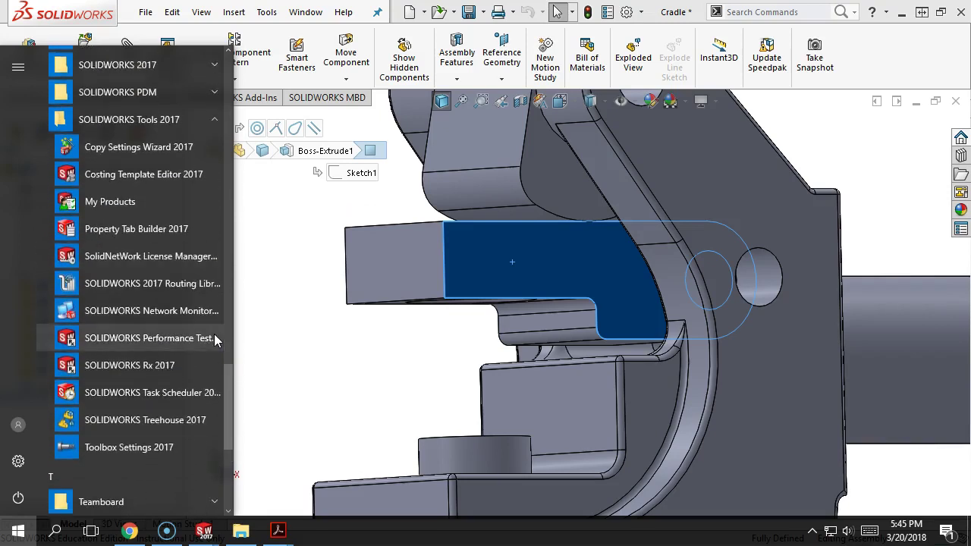
pyautogui.scroll(-9, 213, 338)
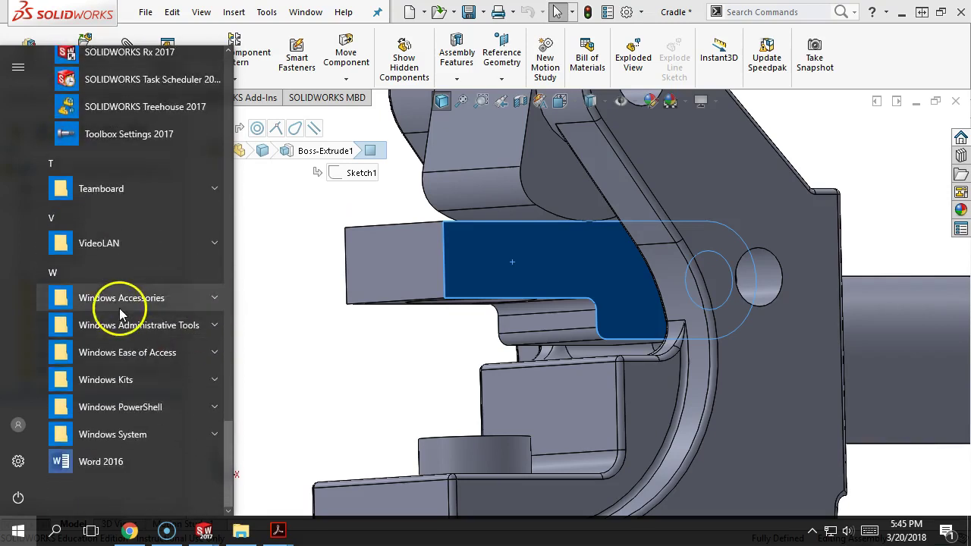
pyautogui.scroll(8, 120, 311)
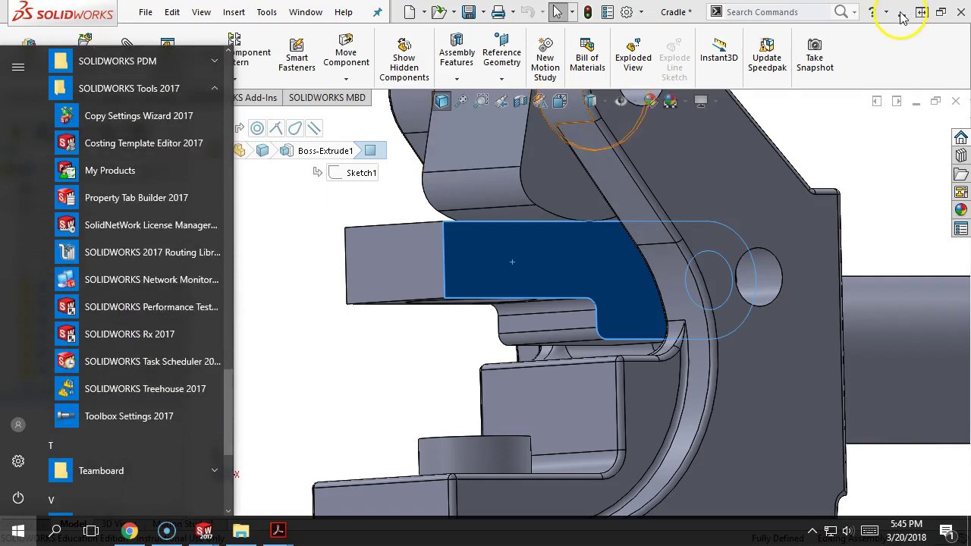
pyautogui.click(897, 56)
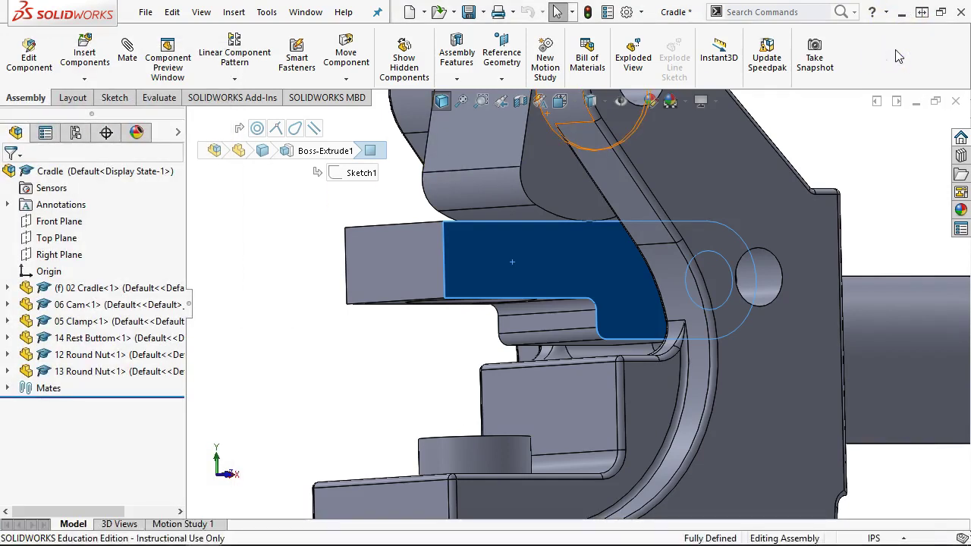
# Clear the sketch face selection, leaving nothing selected in the fully defined Cradle assembly.
pyautogui.click(645, 178)
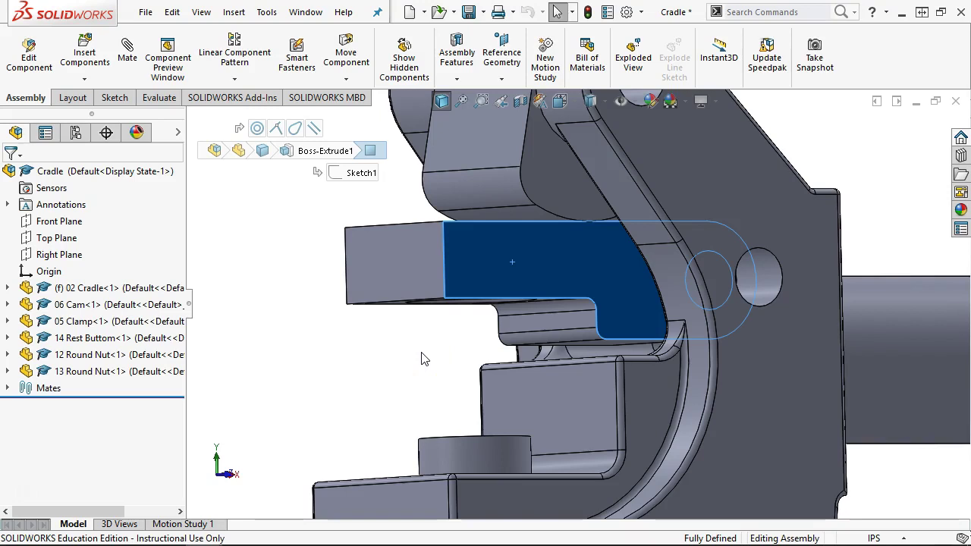
pyautogui.click(369, 345)
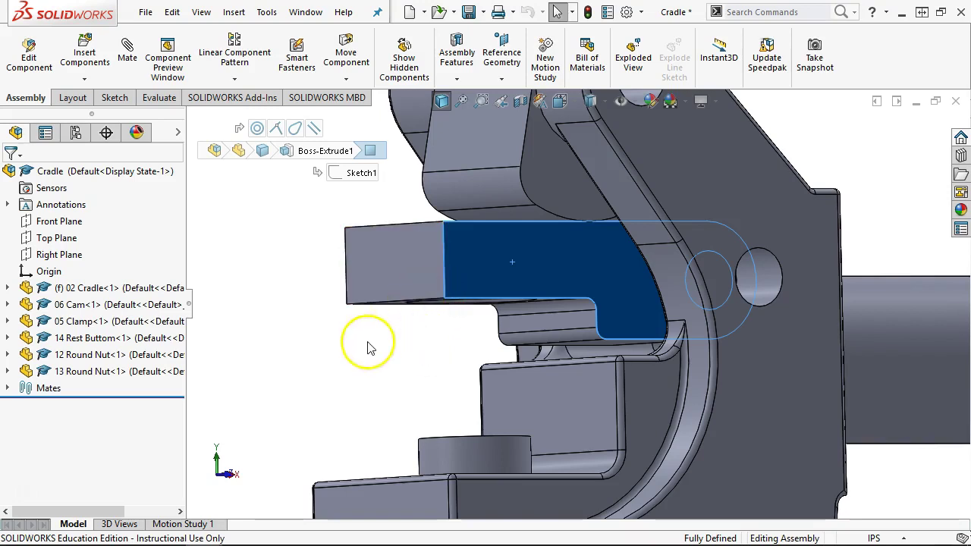
pyautogui.click(294, 335)
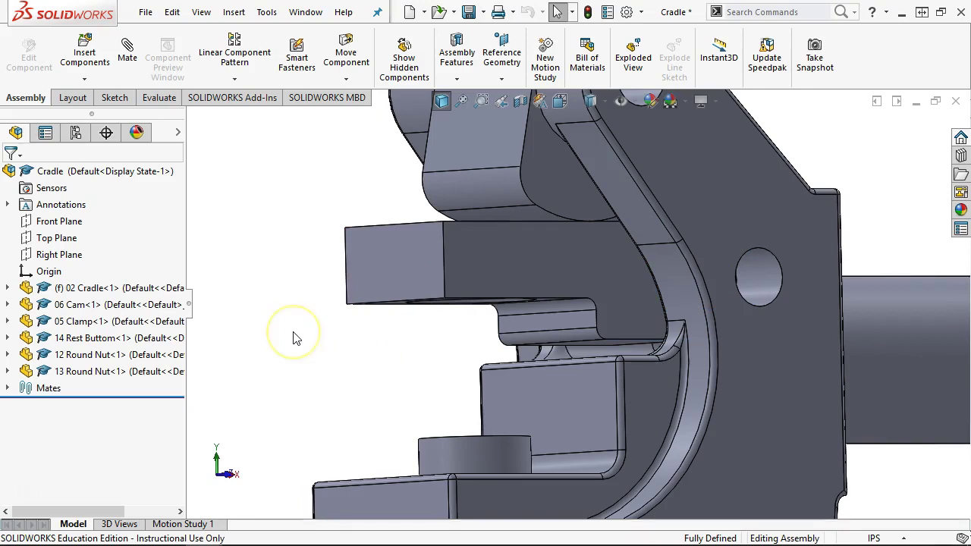
# Insert the existing part 29 plunger via Insert > Component and place it beside the cradle.
pyautogui.click(232, 13)
pyautogui.moveTo(258, 47)
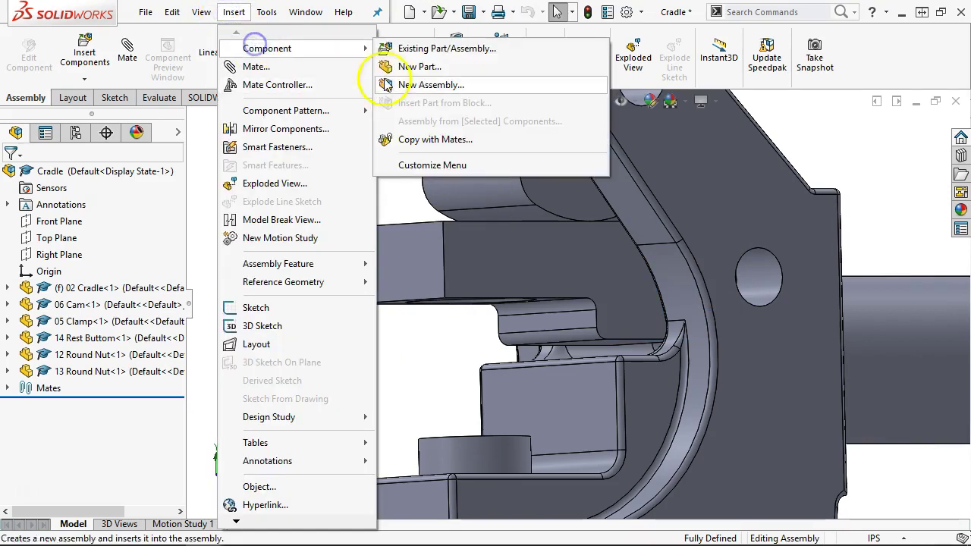
pyautogui.click(395, 48)
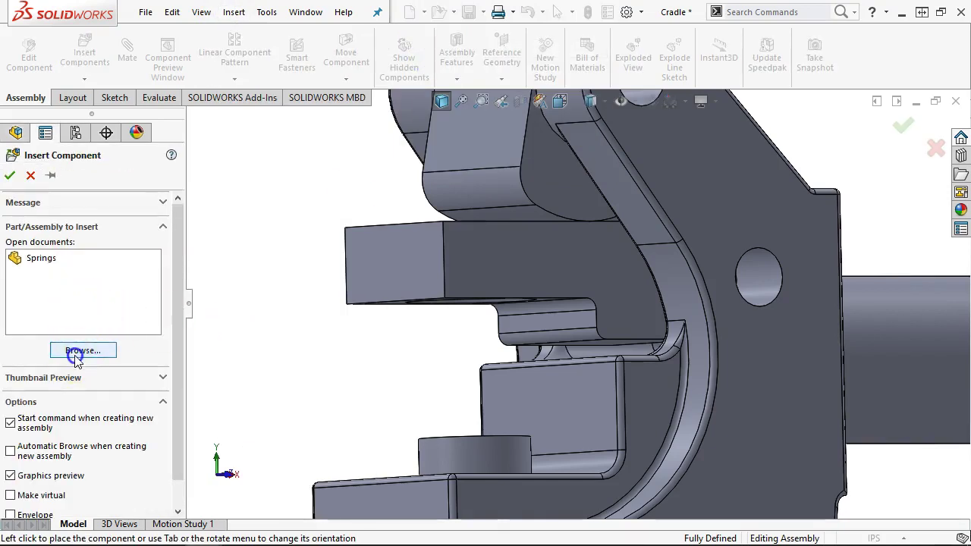
pyautogui.click(80, 349)
pyautogui.moveTo(301, 211); pyautogui.dragTo(315, 302)
pyautogui.click(206, 291)
pyautogui.click(622, 470)
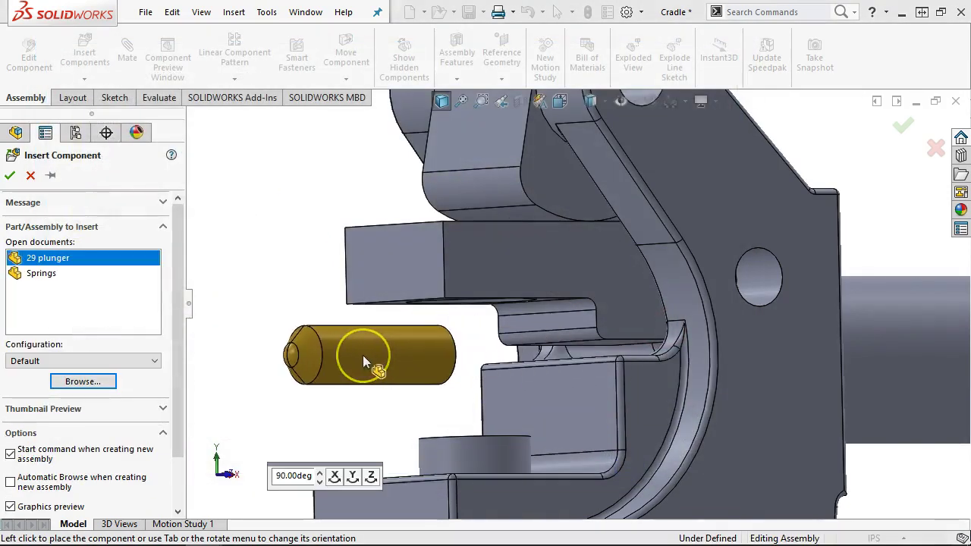
pyautogui.click(363, 355)
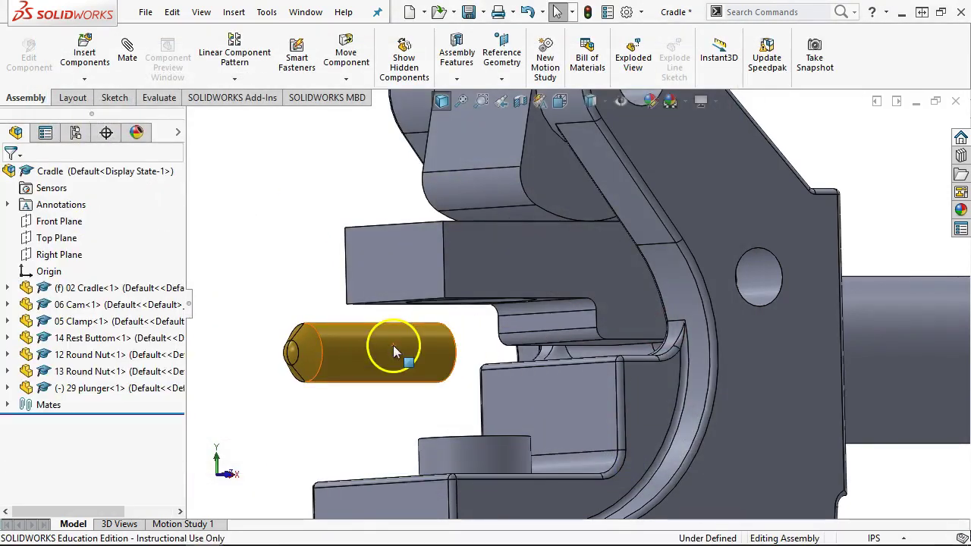
pyautogui.click(388, 355)
pyautogui.moveTo(543, 364); pyautogui.dragTo(562, 374, button='middle')
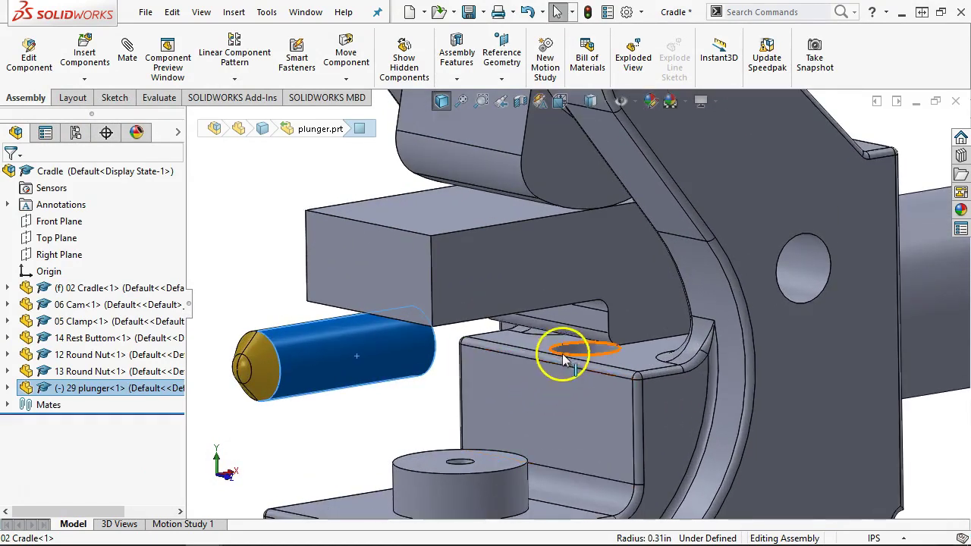
# Make the plunger concentric with the cradle hole and drag it down out of the slot.
pyautogui.click(6, 387)
pyautogui.scroll(-1, 38, 367)
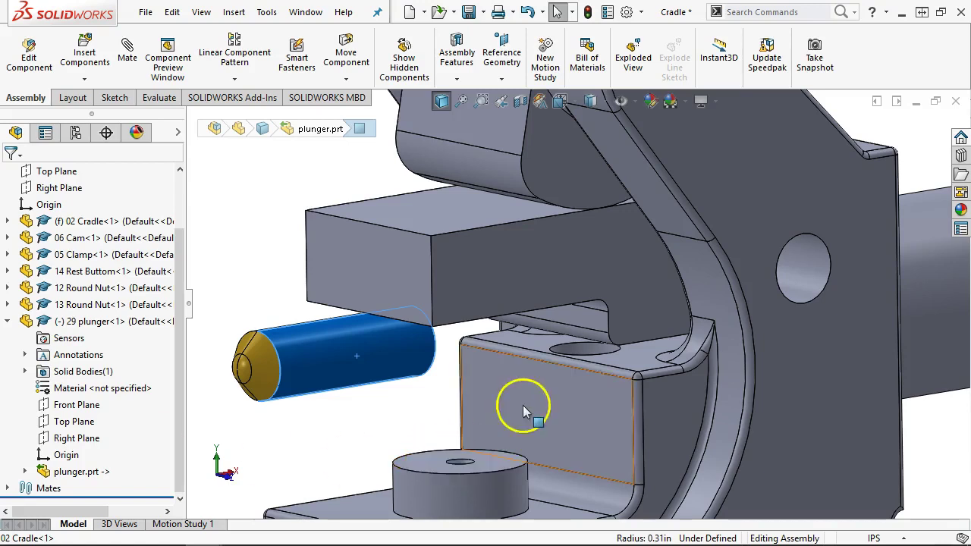
pyautogui.click(713, 341)
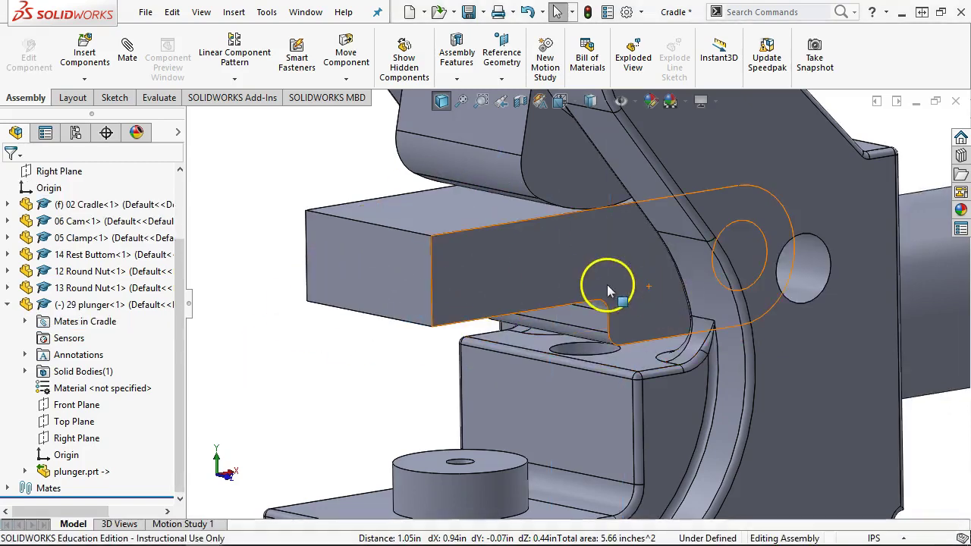
pyautogui.scroll(5, 612, 288)
pyautogui.moveTo(618, 287)
pyautogui.mouseDown(button='middle')
pyautogui.moveTo(599, 319)
pyautogui.moveTo(613, 369)
pyautogui.moveTo(602, 278)
pyautogui.moveTo(714, 313)
pyautogui.moveTo(656, 299)
pyautogui.moveTo(662, 289)
pyautogui.moveTo(609, 286)
pyautogui.mouseUp(button='middle')
pyautogui.scroll(-3, 652, 223)
pyautogui.moveTo(624, 209); pyautogui.dragTo(626, 317)
pyautogui.moveTo(616, 385); pyautogui.dragTo(617, 385)
pyautogui.moveTo(617, 386); pyautogui.dragTo(702, 364, button='middle')
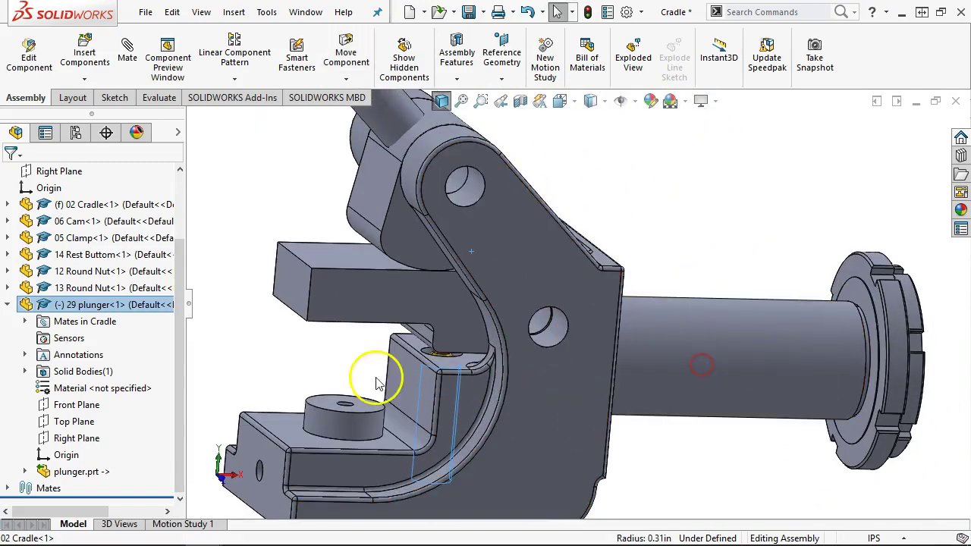
# Nudge the plunger slightly upward with Move Component.
pyautogui.click(342, 50)
pyautogui.scroll(3, 343, 346)
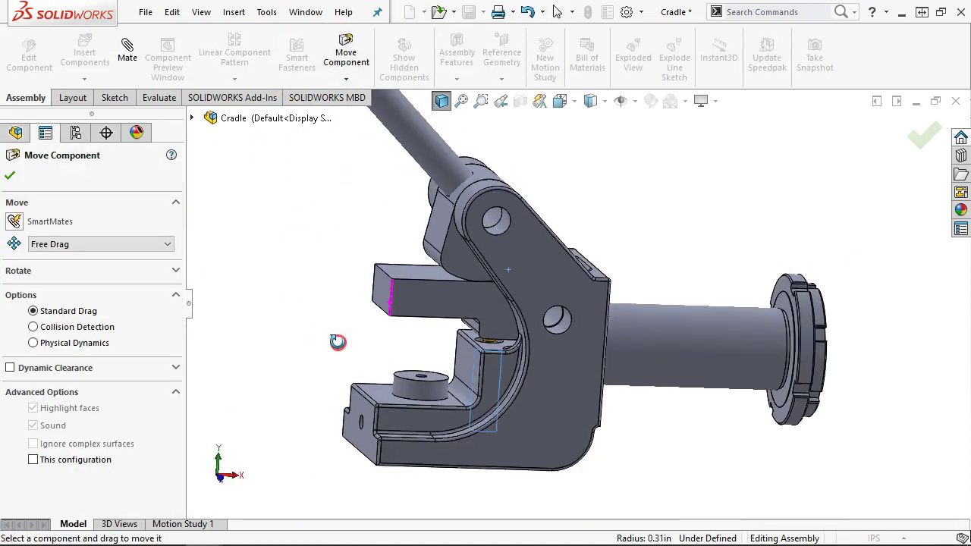
pyautogui.scroll(-4, 412, 352)
pyautogui.scroll(-2, 506, 351)
pyautogui.moveTo(506, 350); pyautogui.dragTo(508, 340)
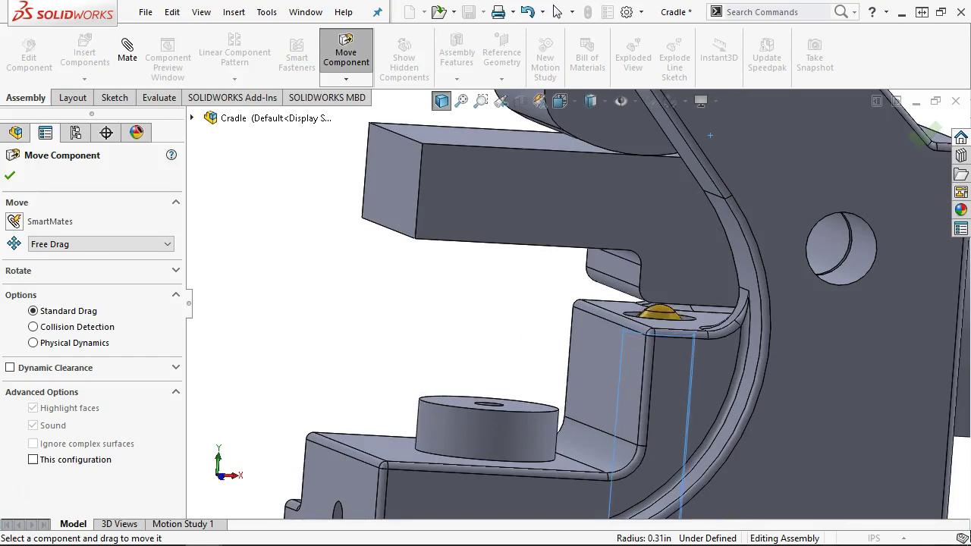
pyautogui.click(8, 177)
pyautogui.scroll(-2, 559, 314)
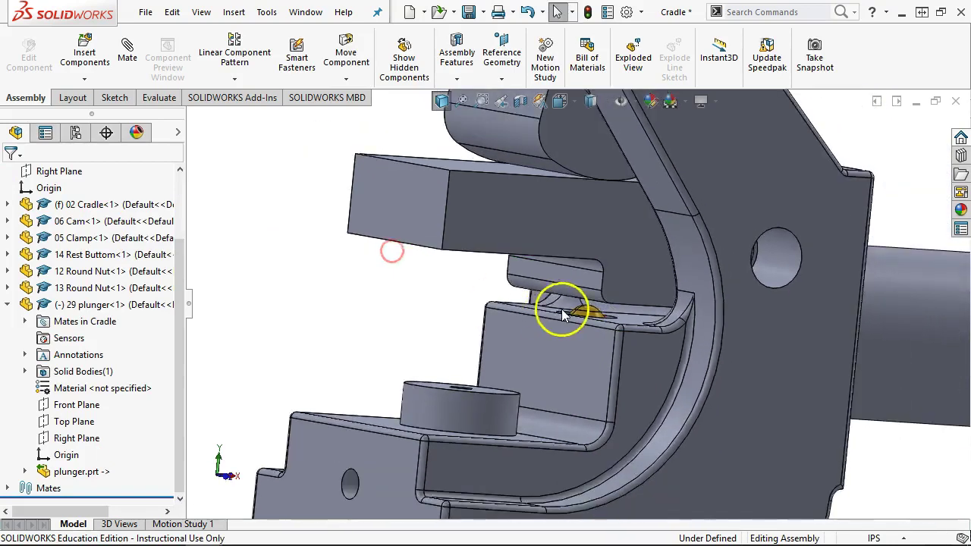
pyautogui.scroll(-3, 676, 305)
# Seat the plunger with a coincident mate between a clamp face and plunger edge, then view from the front.
pyautogui.click(677, 302)
pyautogui.moveTo(708, 310); pyautogui.dragTo(671, 258, button='middle')
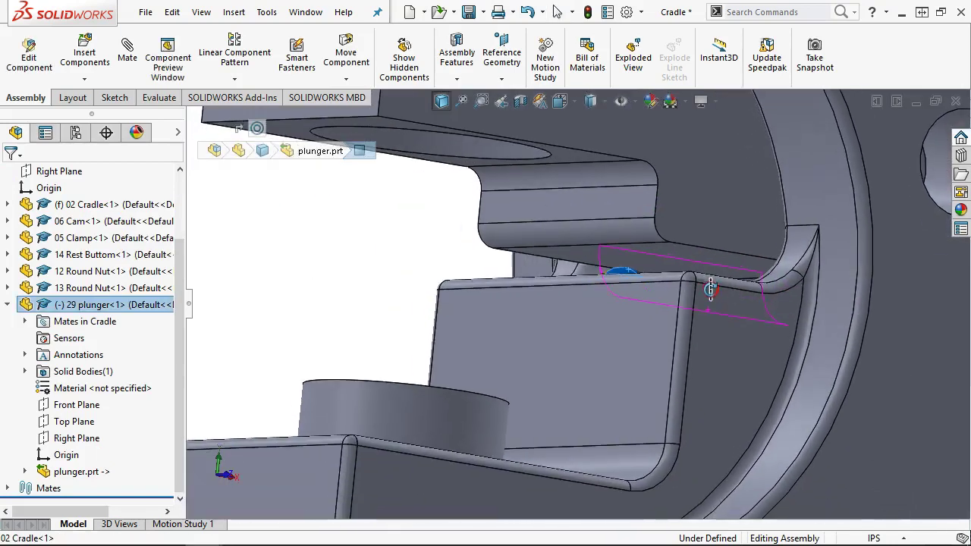
pyautogui.keyDown('ctrl'); pyautogui.click(670, 258); pyautogui.keyUp('ctrl')
pyautogui.keyDown('ctrl'); pyautogui.click(699, 249); pyautogui.keyUp('ctrl')
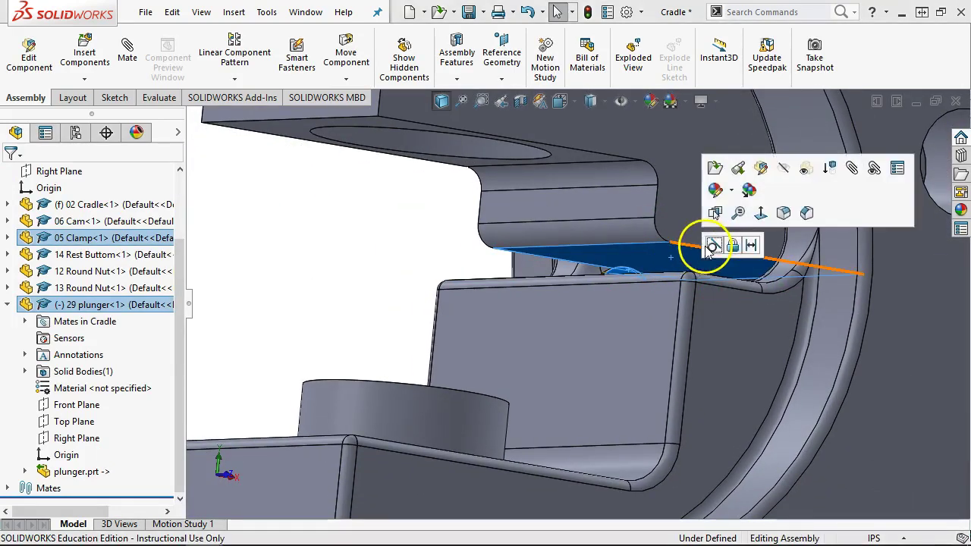
pyautogui.click(711, 245)
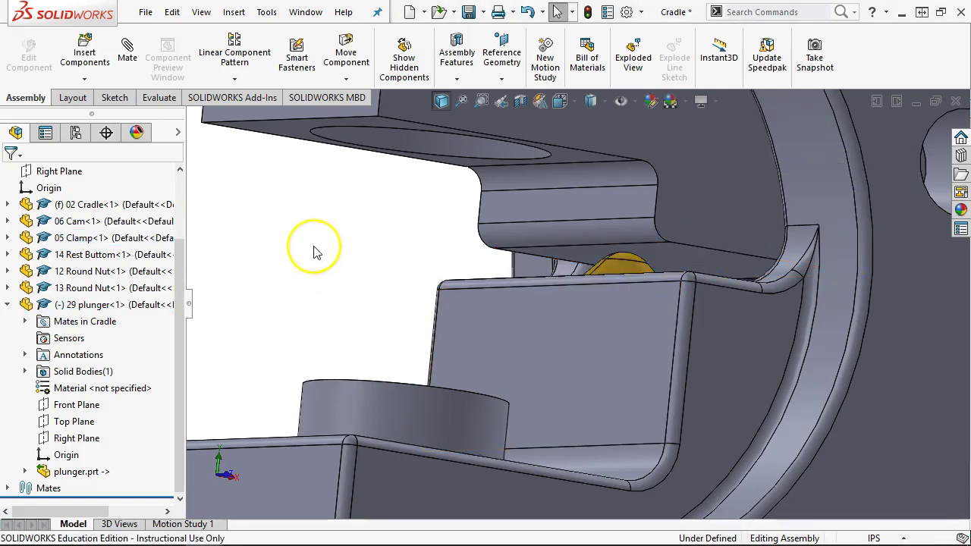
pyautogui.hotkey('ctrl', '1')
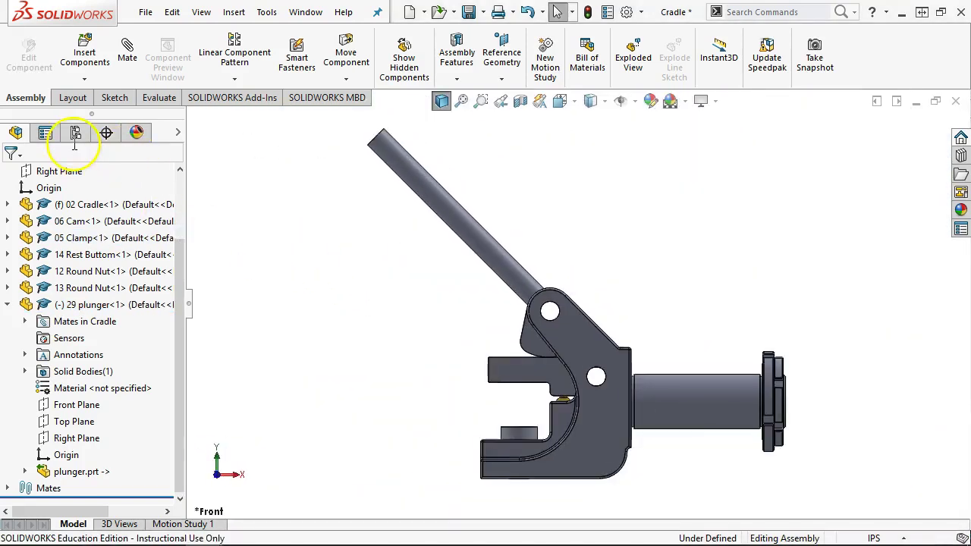
# Activate the dynamic configuration and swing the cam handle toward horizontal.
pyautogui.click(75, 133)
pyautogui.doubleClick(90, 216)
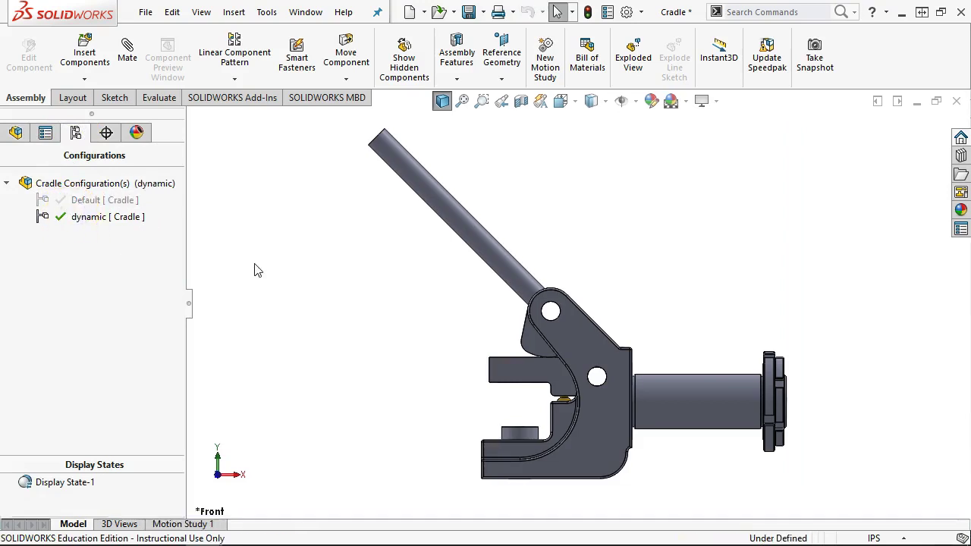
pyautogui.scroll(-5, 595, 436)
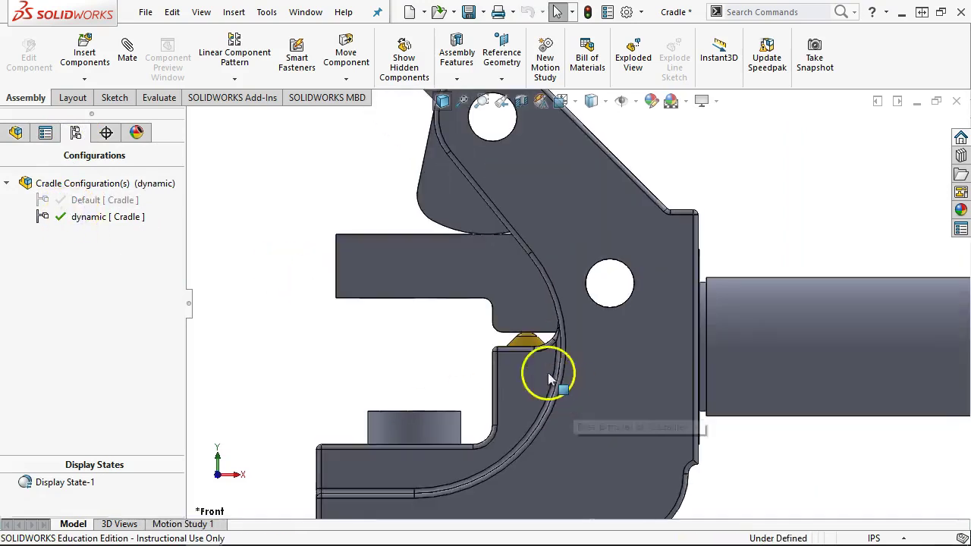
pyautogui.click(15, 134)
pyautogui.click(8, 304)
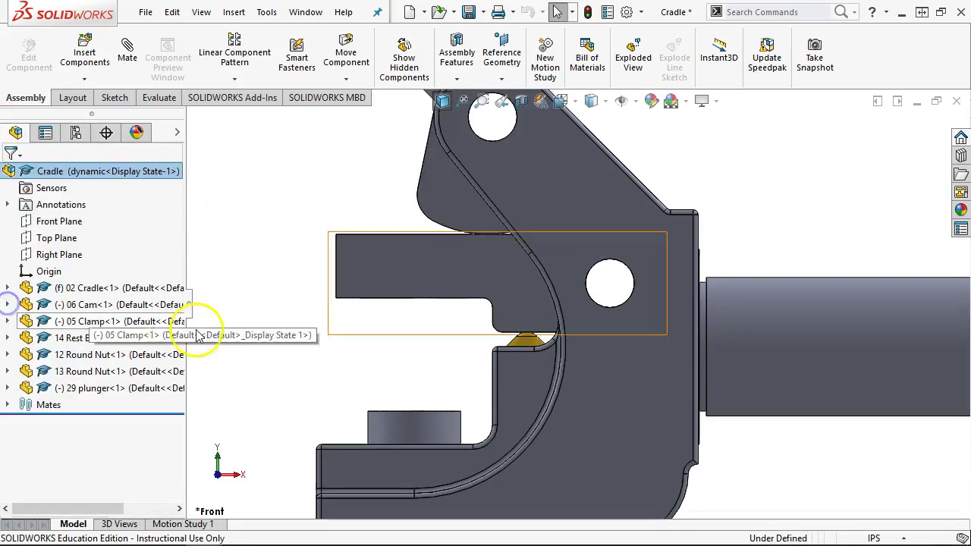
pyautogui.scroll(5, 357, 304)
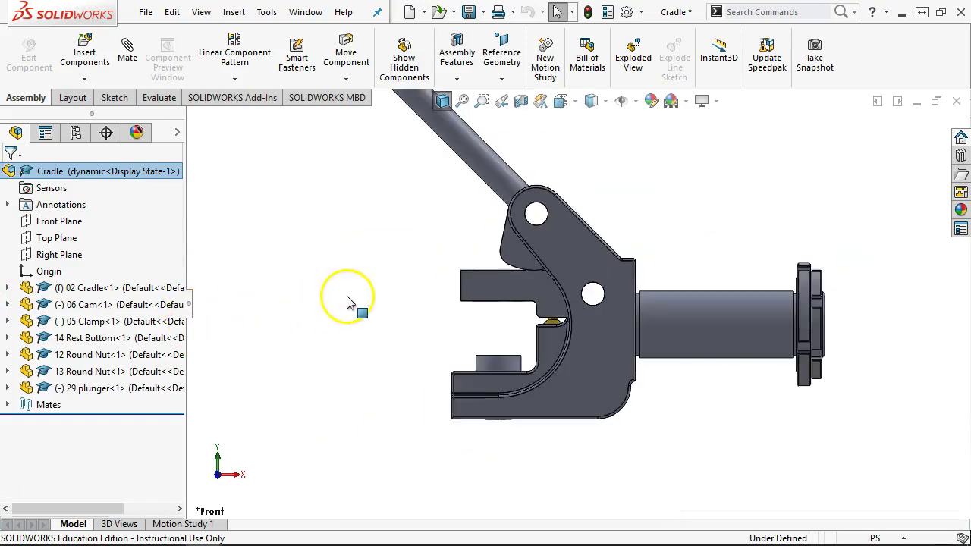
pyautogui.scroll(-3, 364, 307)
pyautogui.moveTo(488, 174); pyautogui.dragTo(508, 172)
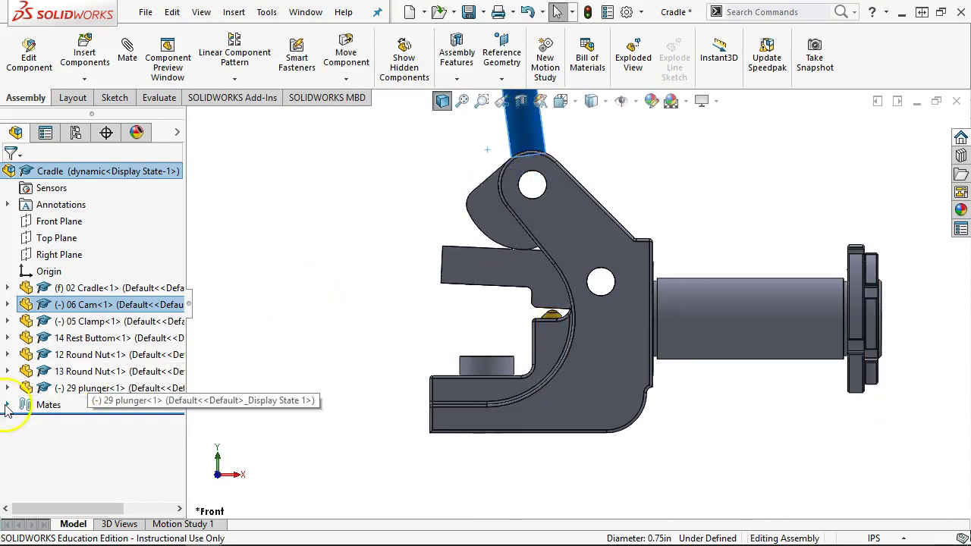
# Unsuppress the 29 plunger's Concentric32 and Tangent1 mates in Cradle.
pyautogui.click(8, 404)
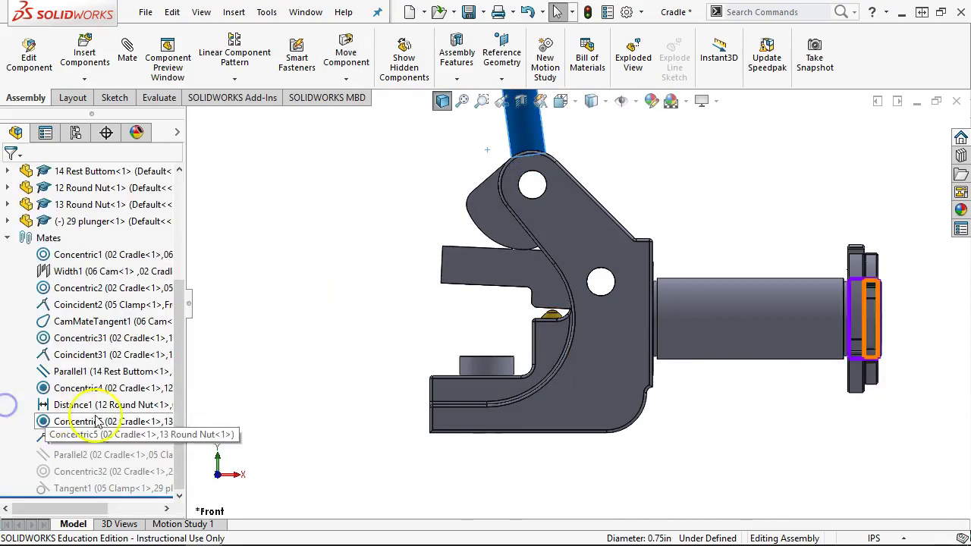
pyautogui.click(138, 470)
pyautogui.keyDown('ctrl'); pyautogui.click(129, 487); pyautogui.keyUp('ctrl')
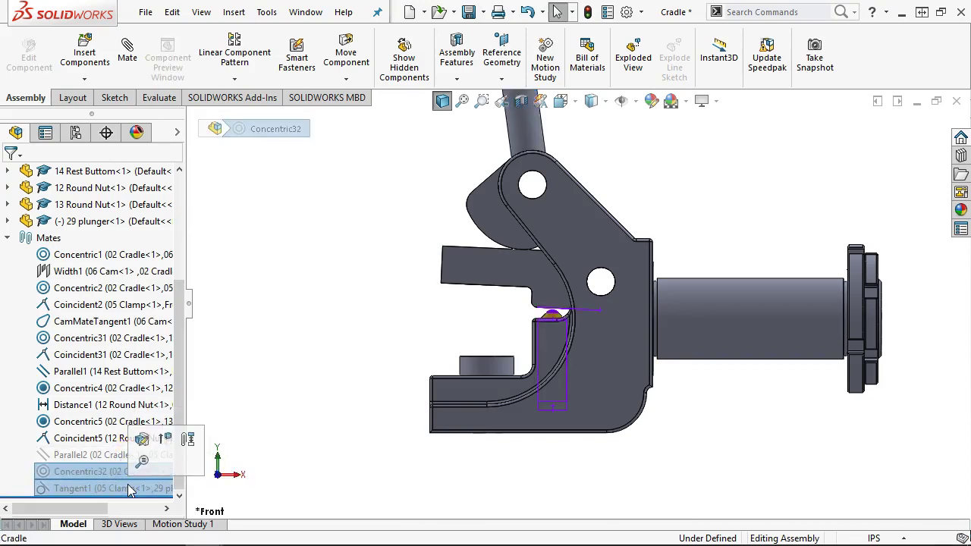
pyautogui.click(7, 238)
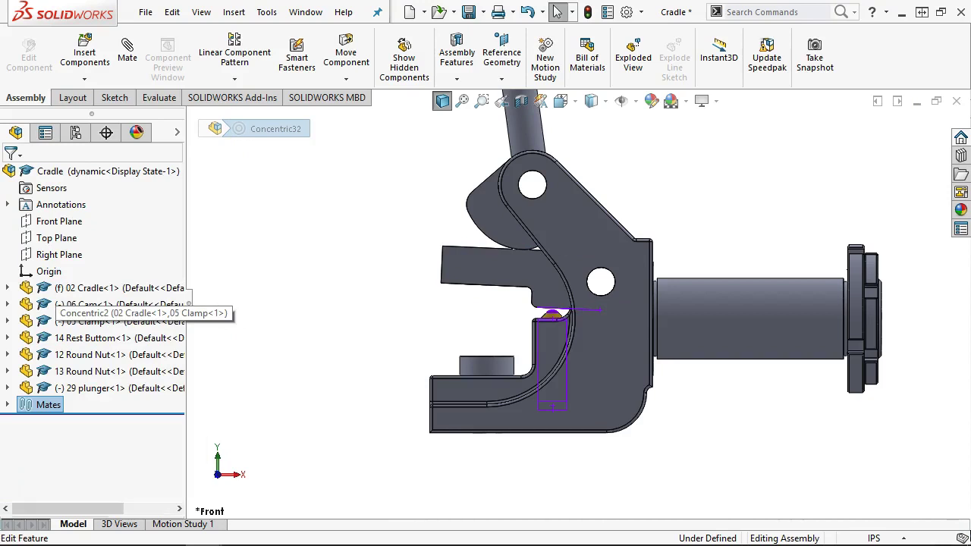
pyautogui.click(7, 388)
pyautogui.click(24, 338)
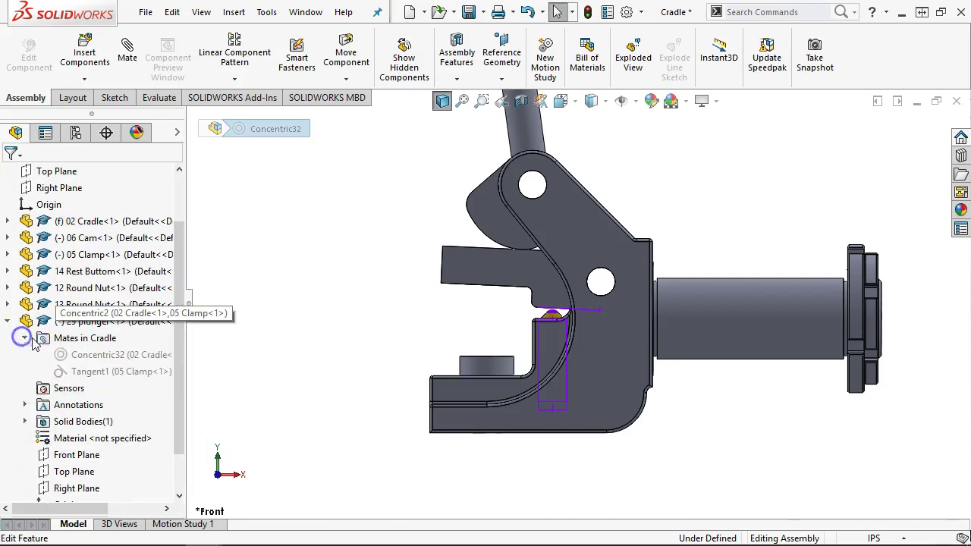
pyautogui.click(95, 354)
pyautogui.keyDown('ctrl'); pyautogui.click(95, 371); pyautogui.keyUp('ctrl')
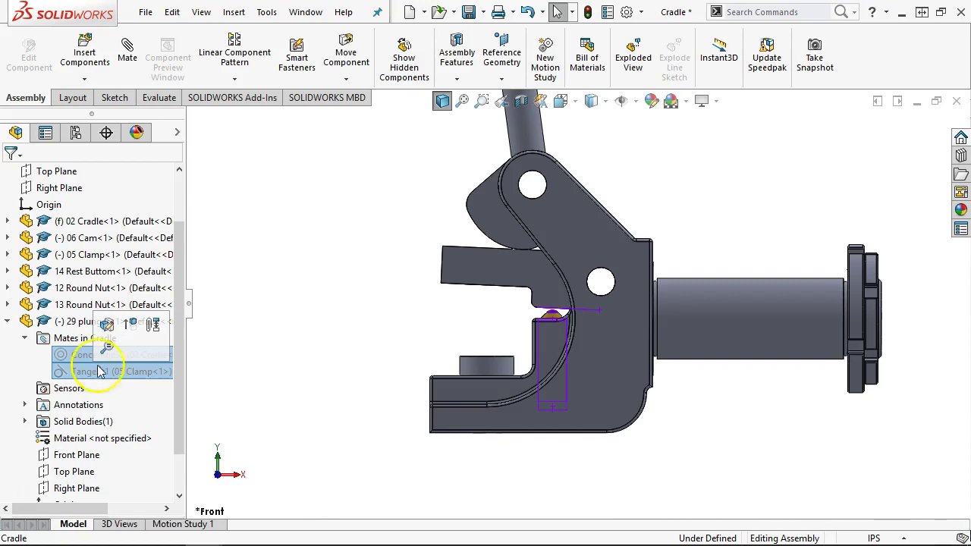
pyautogui.click(129, 324)
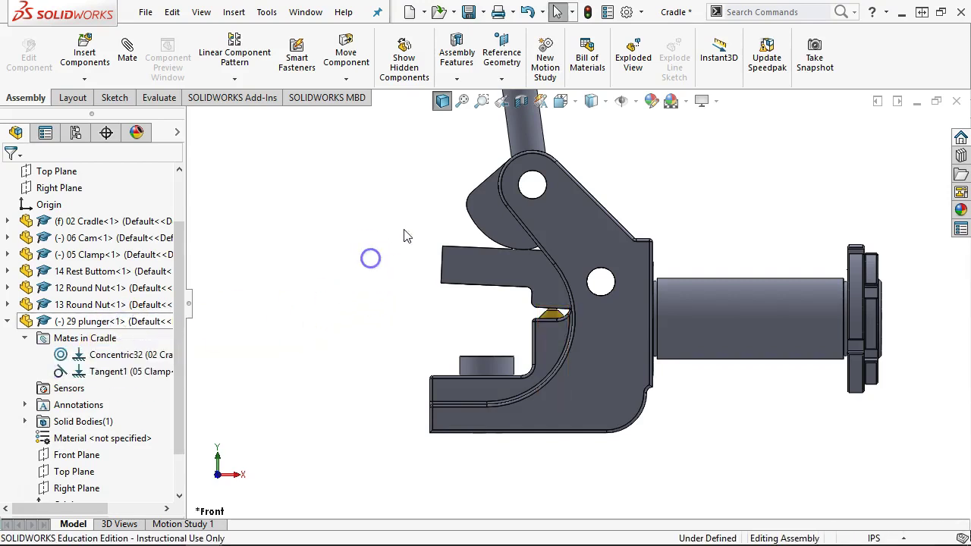
# Swing the 06 Cam handle down to horizontal onto the plunger, then orbit to an angled view.
pyautogui.moveTo(531, 130); pyautogui.dragTo(629, 208)
pyautogui.press('Escape')
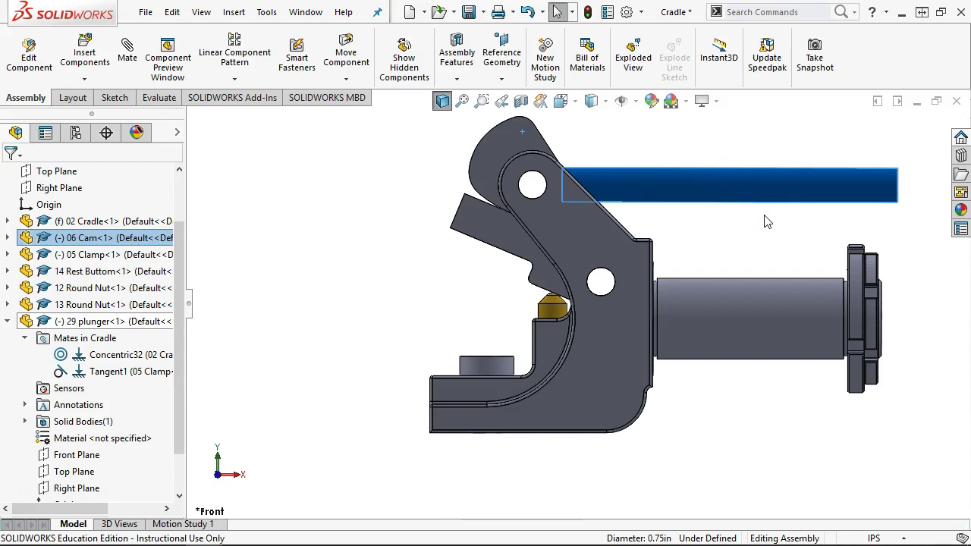
pyautogui.moveTo(558, 308); pyautogui.dragTo(599, 170, button='middle')
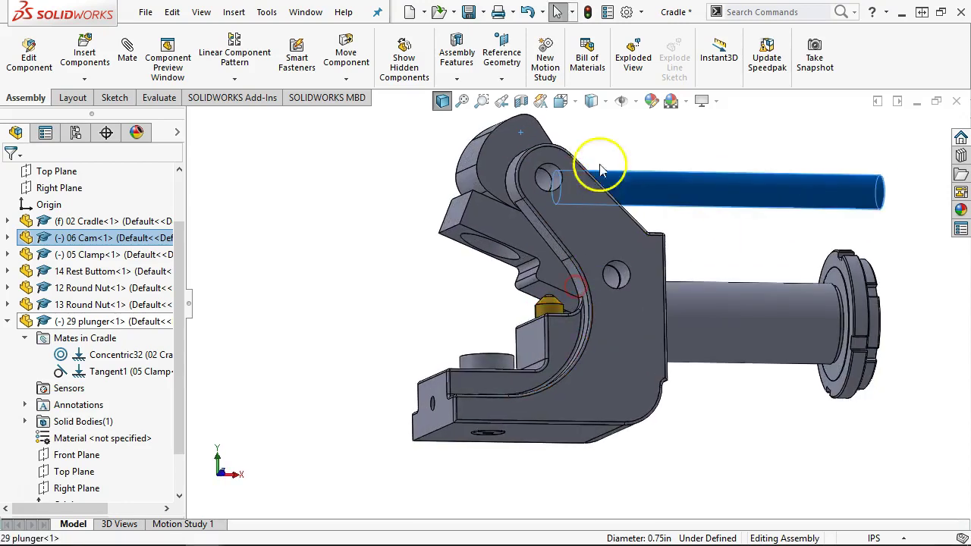
# Cut the assembly with a section view.
pyautogui.click(521, 101)
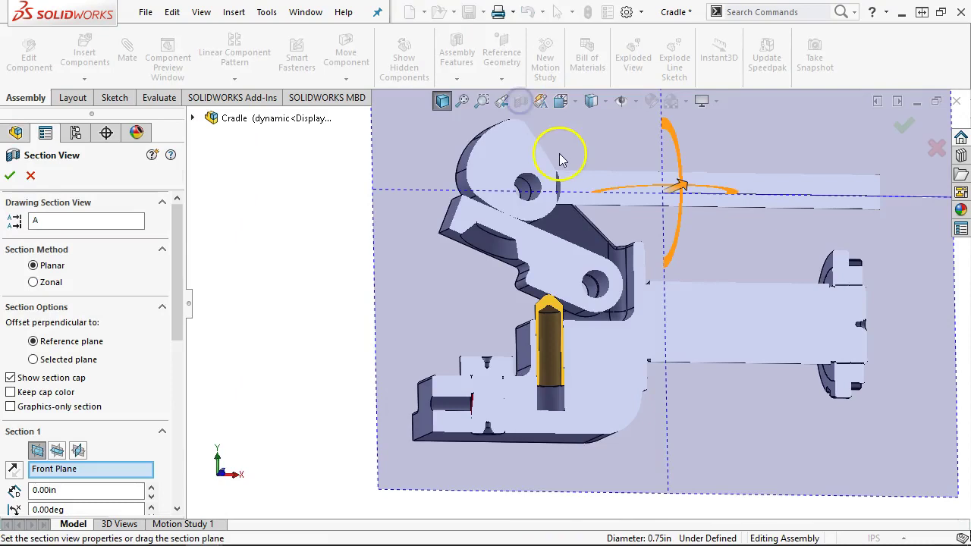
pyautogui.click(10, 176)
pyautogui.scroll(-6, 557, 351)
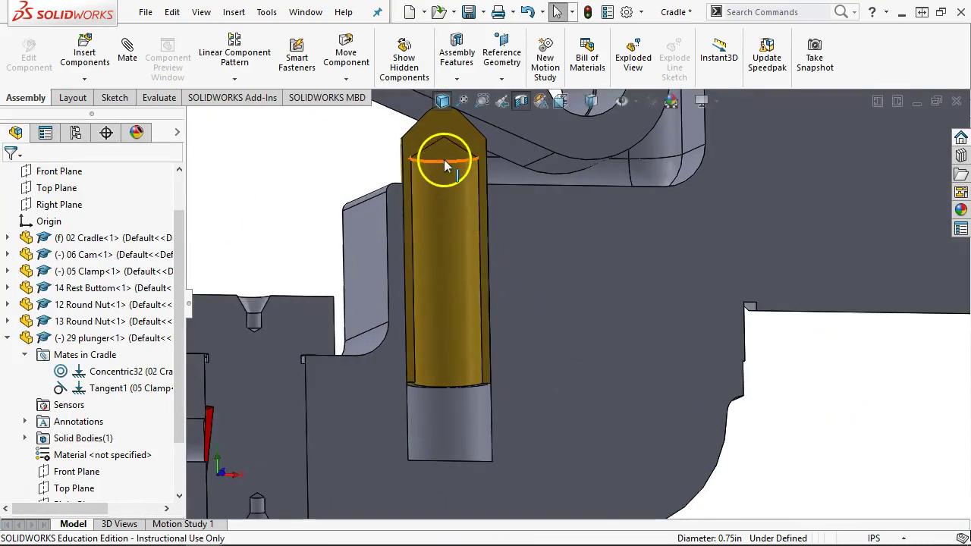
# Measure from the plunger's top edge to the cradle hole's bottom face: 2.19in.
pyautogui.click(470, 345)
pyautogui.moveTo(471, 342); pyautogui.dragTo(464, 477, button='middle')
pyautogui.click(464, 476)
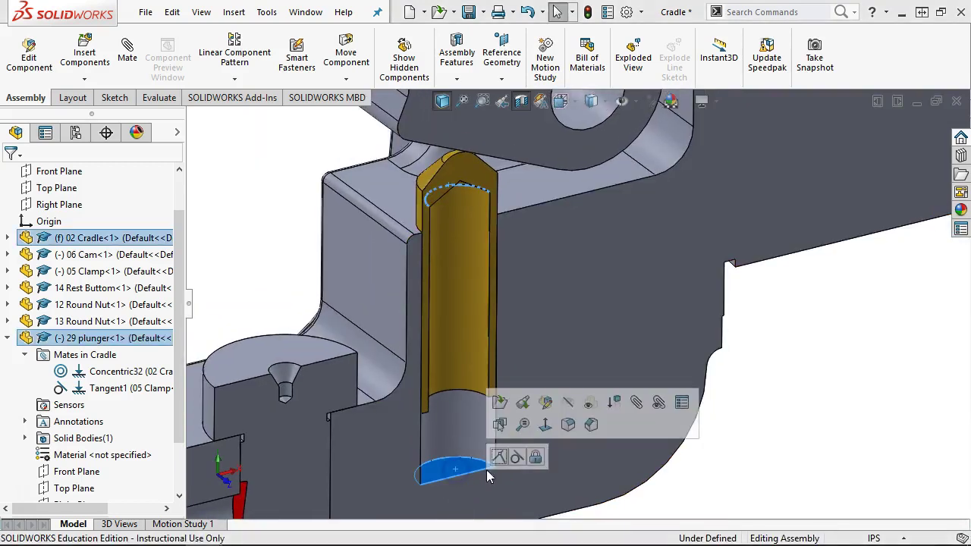
pyautogui.click(161, 98)
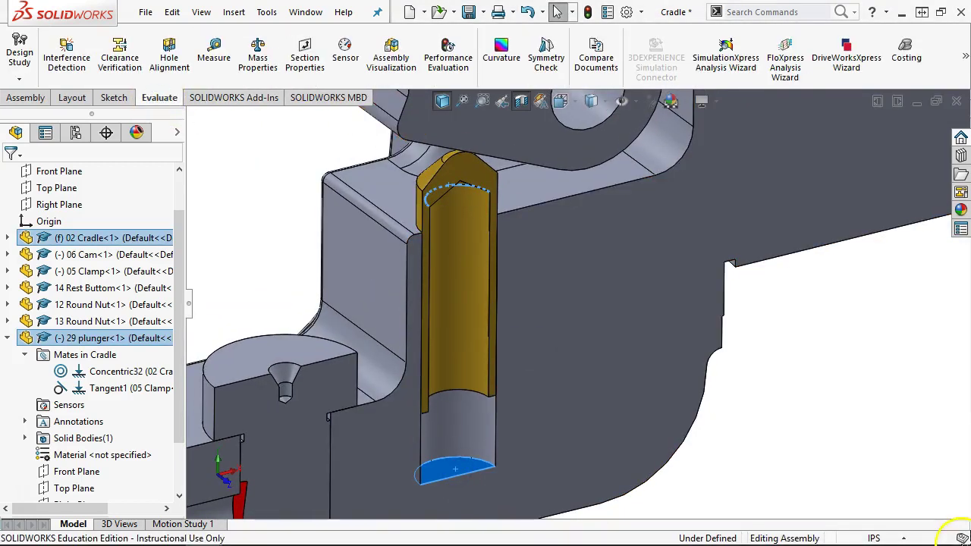
pyautogui.click(213, 48)
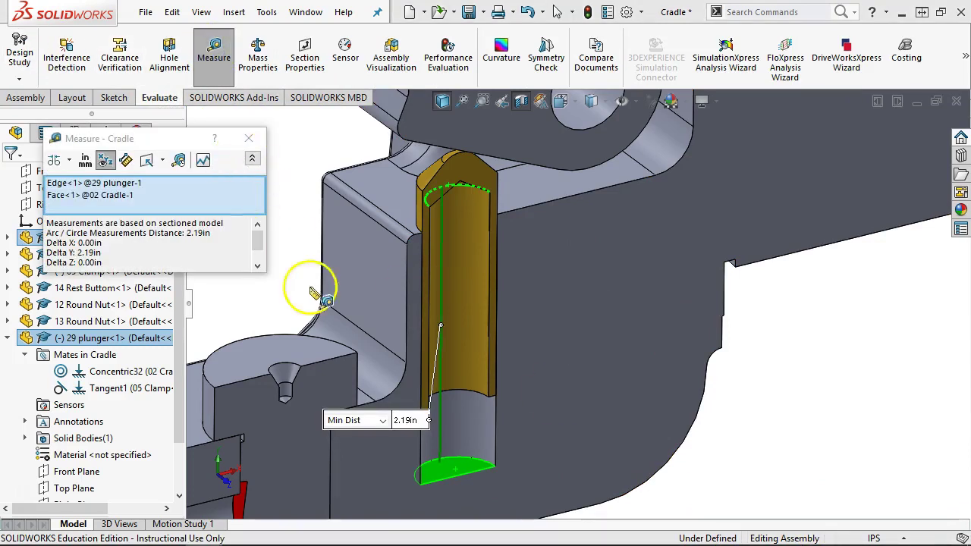
pyautogui.click(248, 141)
pyautogui.moveTo(445, 364); pyautogui.dragTo(767, 305, button='middle')
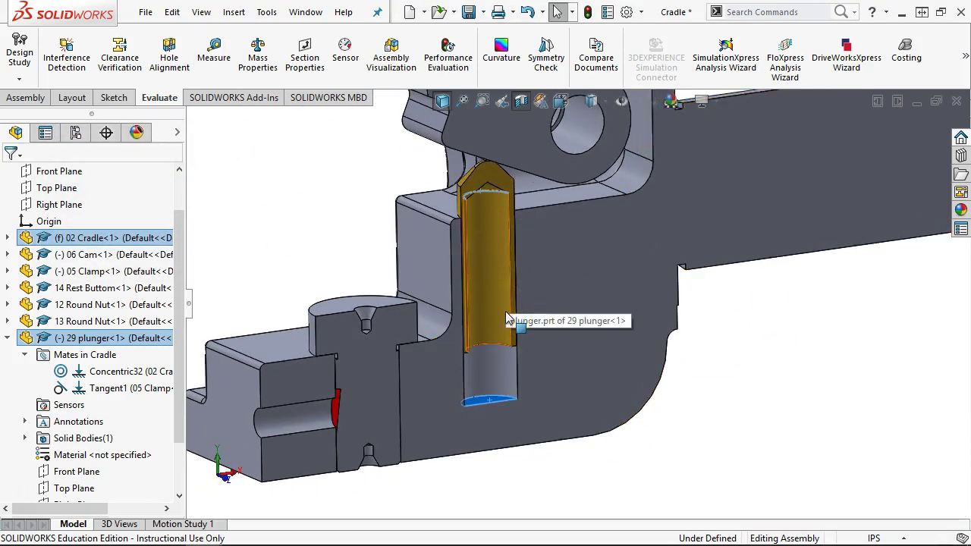
# Activate the Default configuration in ConfigurationManager.
pyautogui.scroll(3, 531, 241)
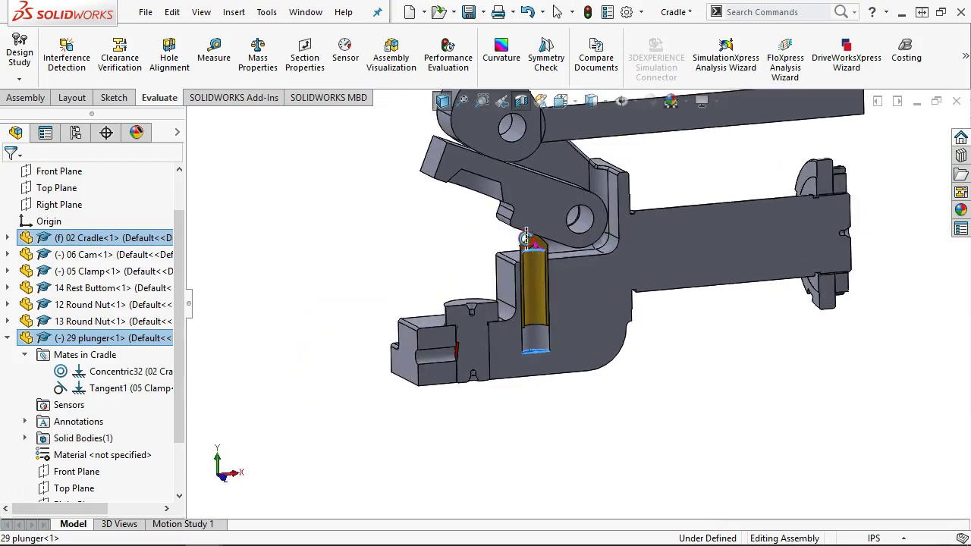
pyautogui.click(75, 132)
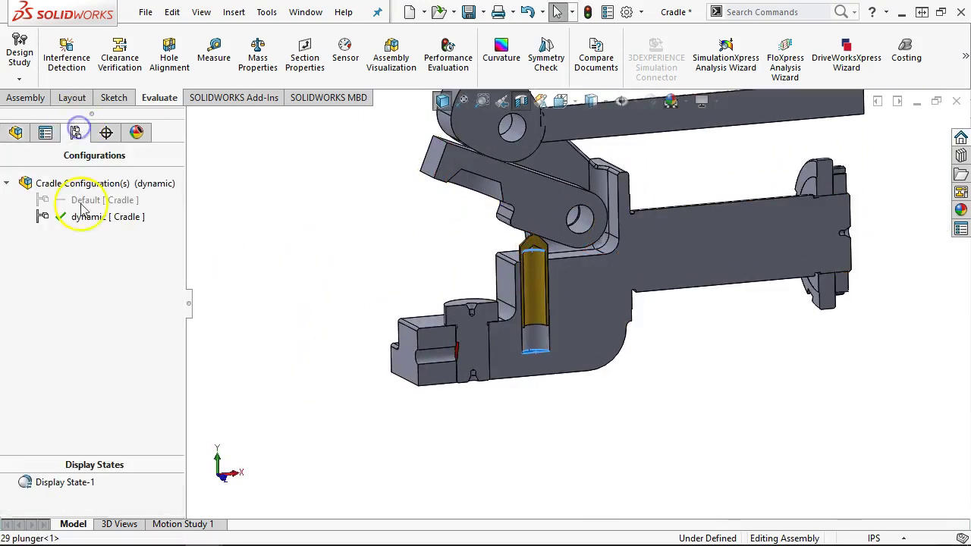
pyautogui.doubleClick(85, 199)
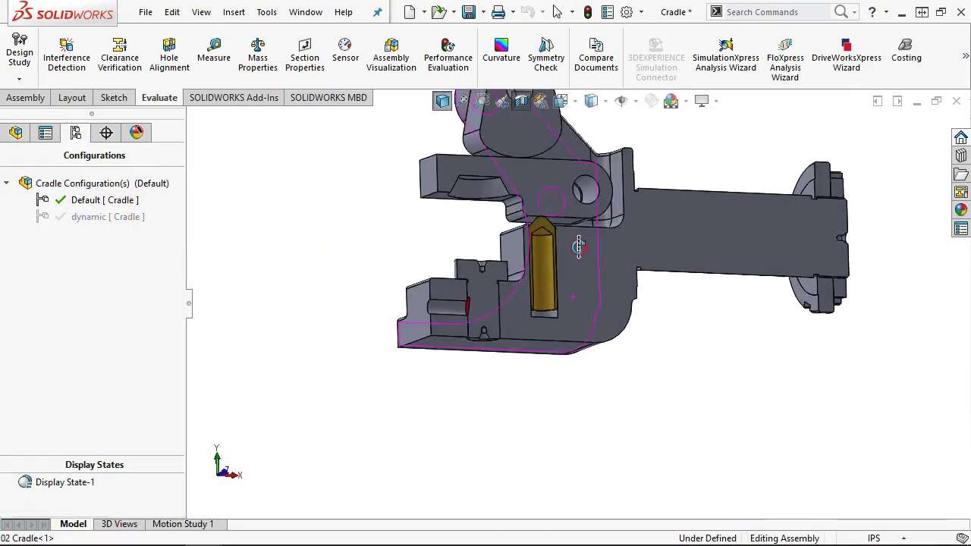
# Measure the plunger edge to cradle hole bottom face gap: 1.81in.
pyautogui.scroll(-5, 535, 245)
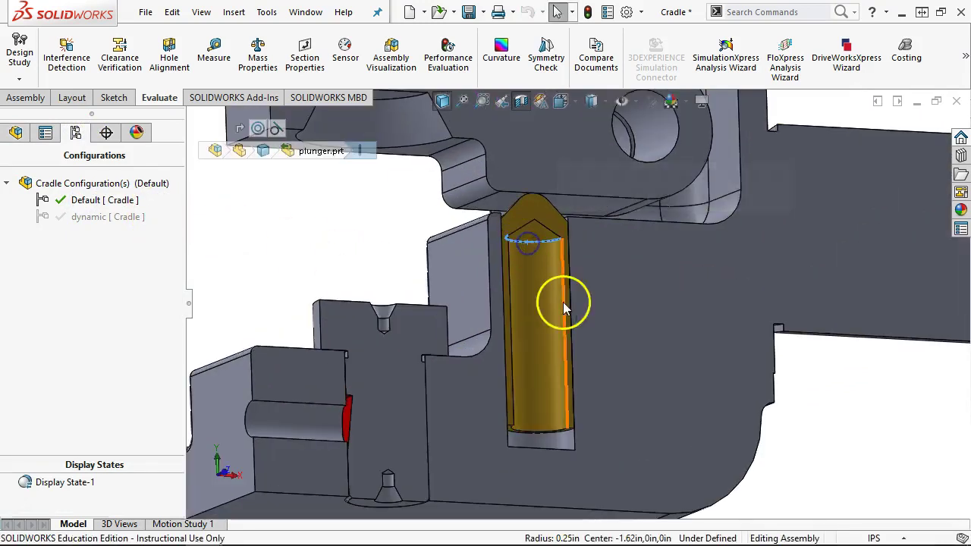
pyautogui.scroll(4, 563, 302)
pyautogui.moveTo(563, 302); pyautogui.dragTo(544, 413, button='middle')
pyautogui.scroll(-4, 542, 406)
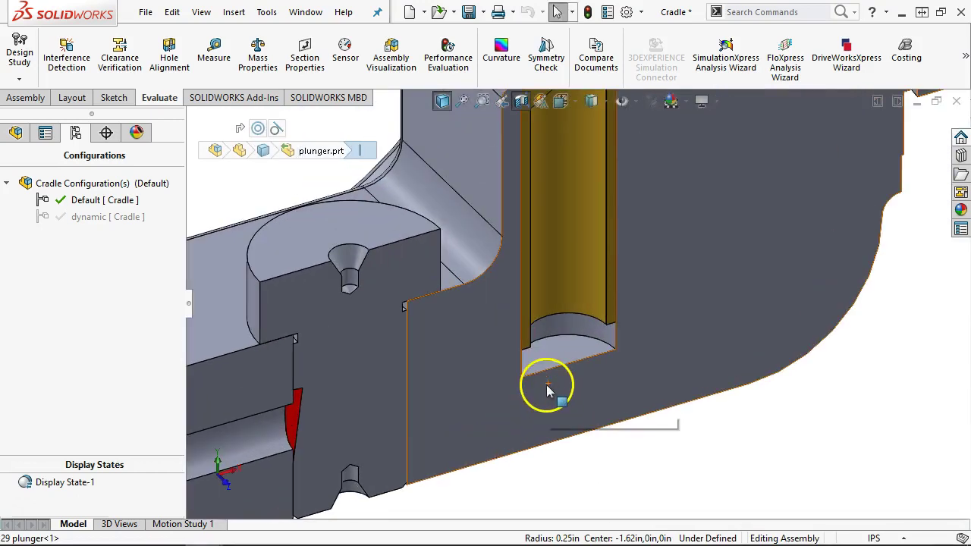
pyautogui.click(551, 355)
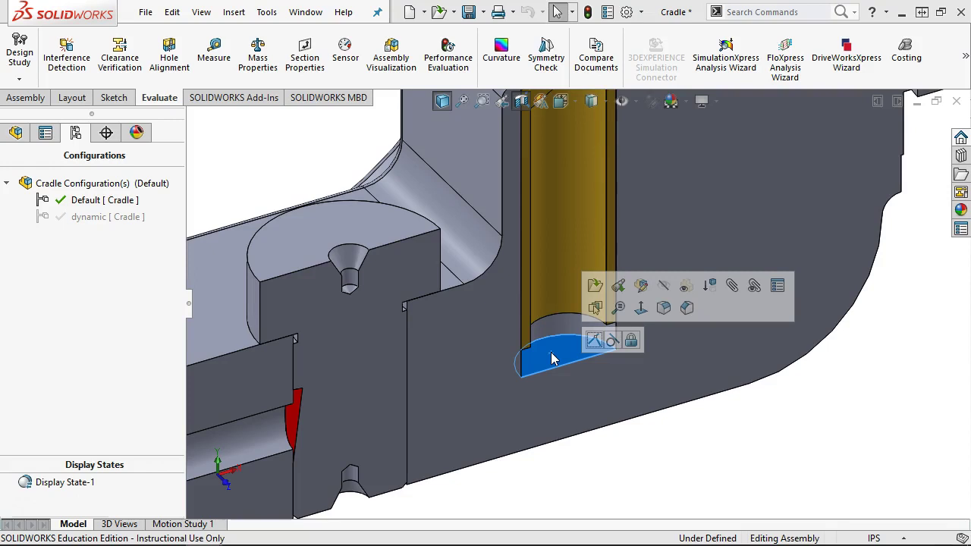
pyautogui.moveTo(551, 354)
pyautogui.mouseDown()
pyautogui.moveTo(559, 341)
pyautogui.moveTo(507, 348)
pyautogui.moveTo(364, 244)
pyautogui.moveTo(336, 187)
pyautogui.mouseUp()
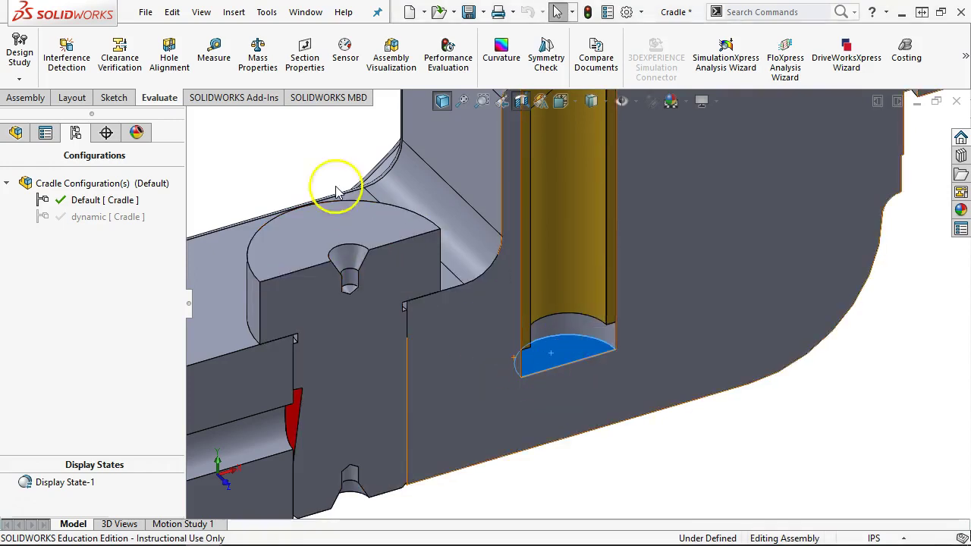
pyautogui.click(214, 53)
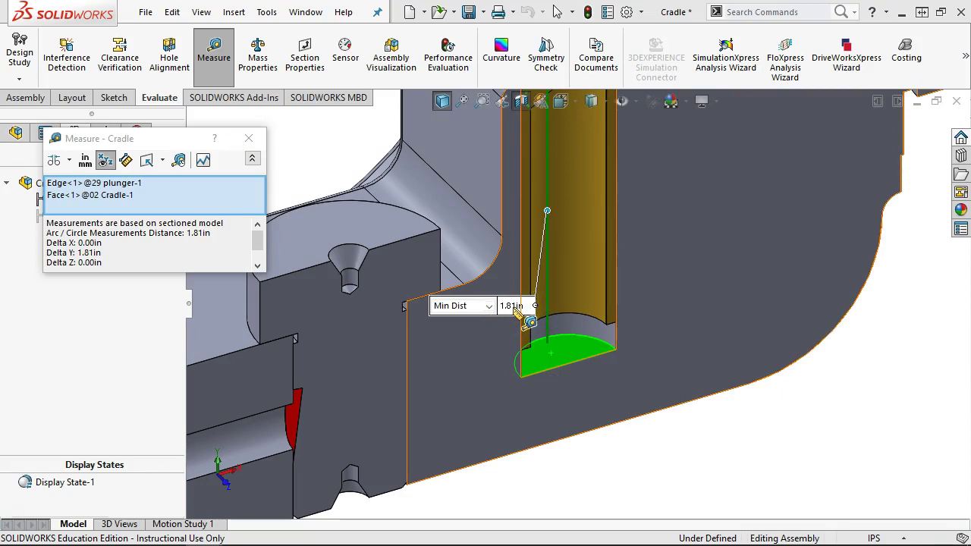
pyautogui.click(248, 138)
pyautogui.moveTo(624, 407); pyautogui.dragTo(621, 369, button='middle')
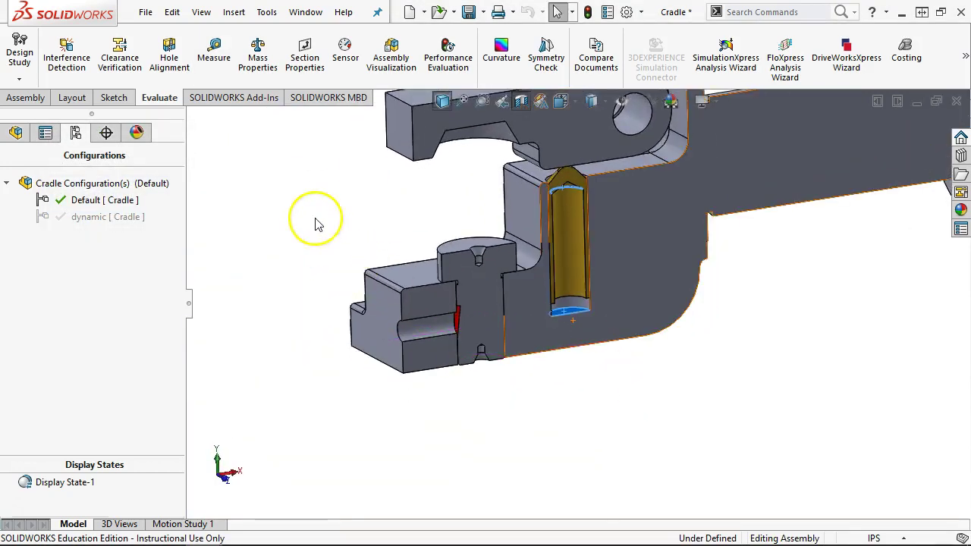
# Switch to the Springs part and activate its 30 Spring comp configuration.
pyautogui.click(306, 13)
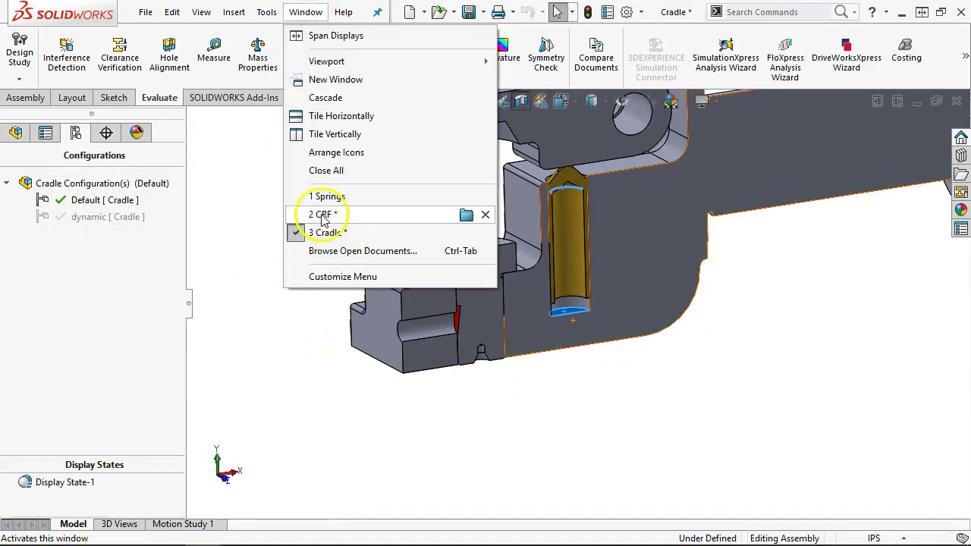
pyautogui.click(321, 197)
pyautogui.click(108, 236)
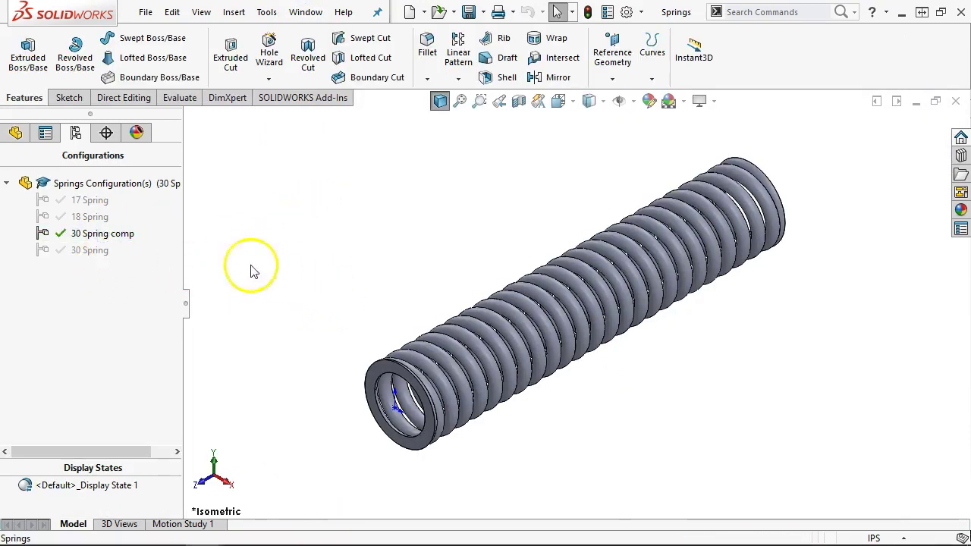
pyautogui.click(15, 133)
# Change the Helix/Spiral1 length to 1.812 in and rebuild the spring.
pyautogui.doubleClick(60, 322)
pyautogui.doubleClick(565, 419)
pyautogui.write('1.812')
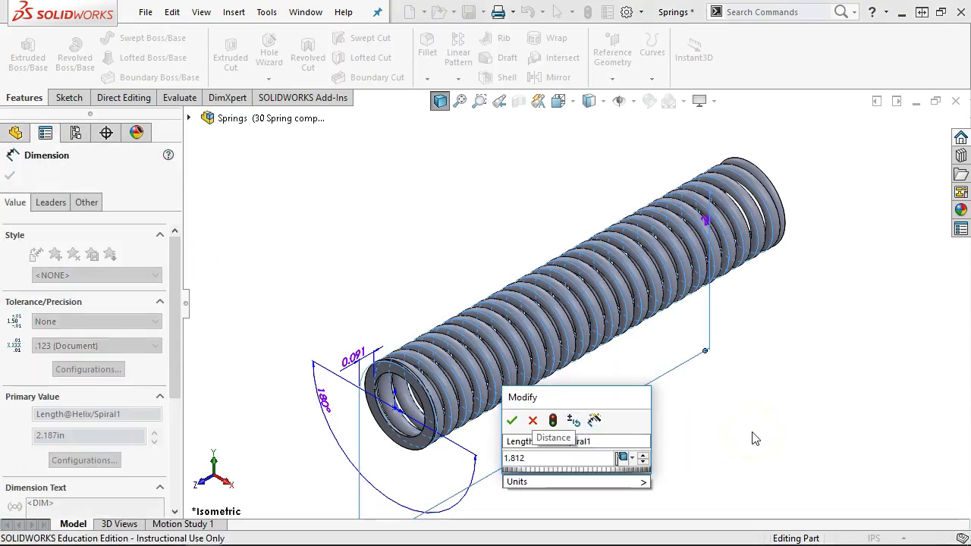
pyautogui.press('Return')
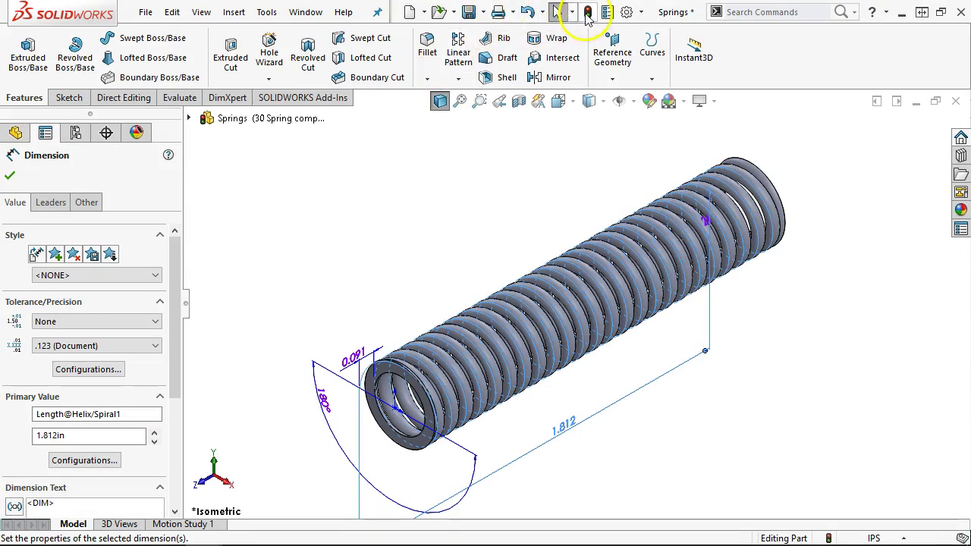
pyautogui.click(587, 13)
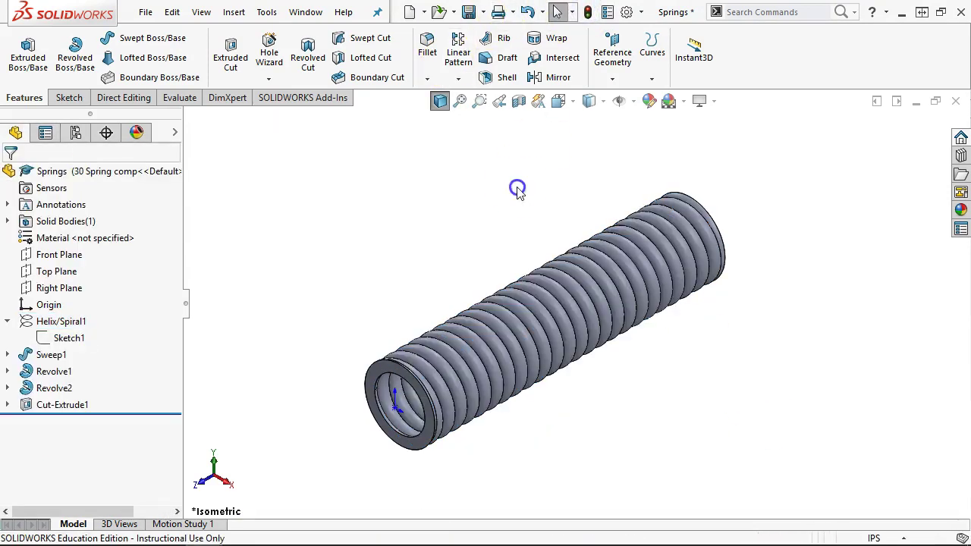
# Check the shortened spring in the Front and Left views.
pyautogui.hotkey('ctrl', '1')
pyautogui.hotkey('ctrl', '3')
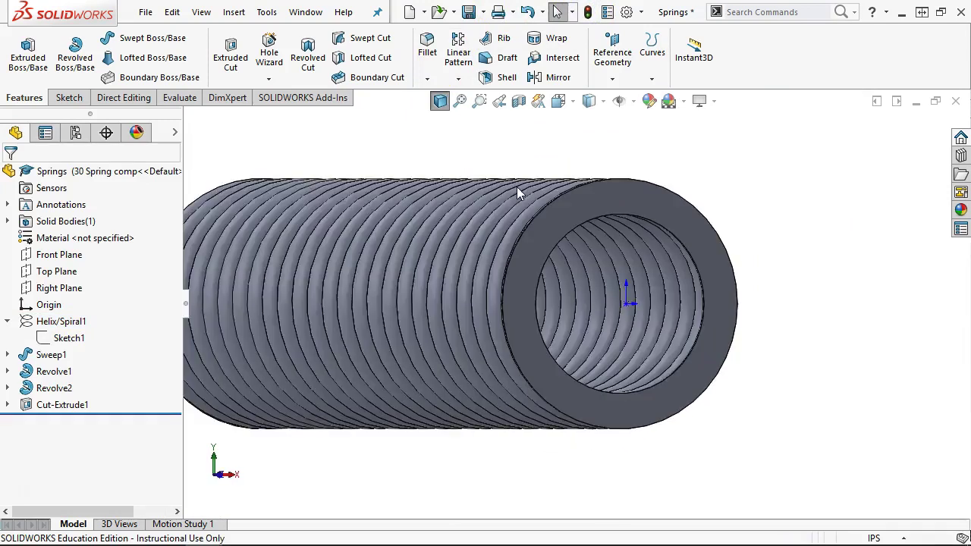
pyautogui.scroll(-5, 780, 293)
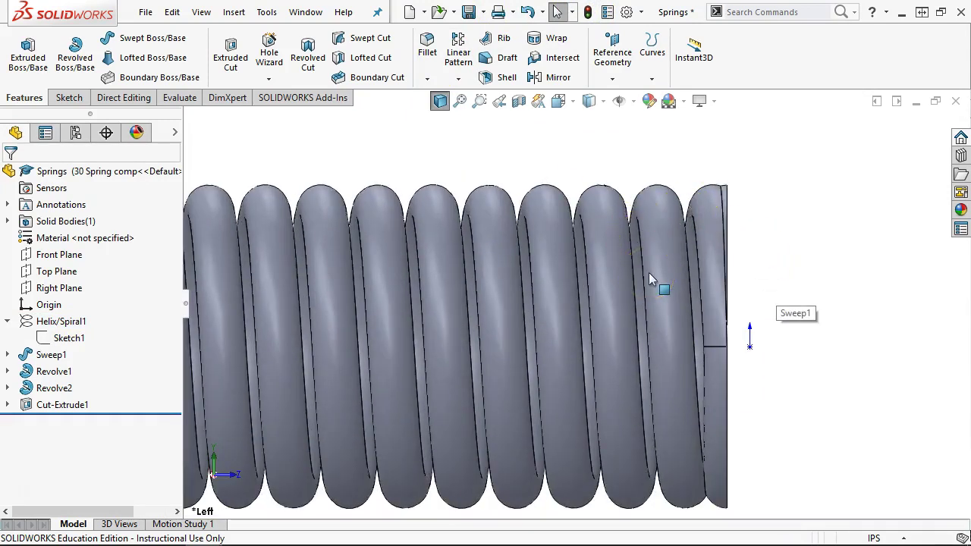
pyautogui.scroll(3, 648, 276)
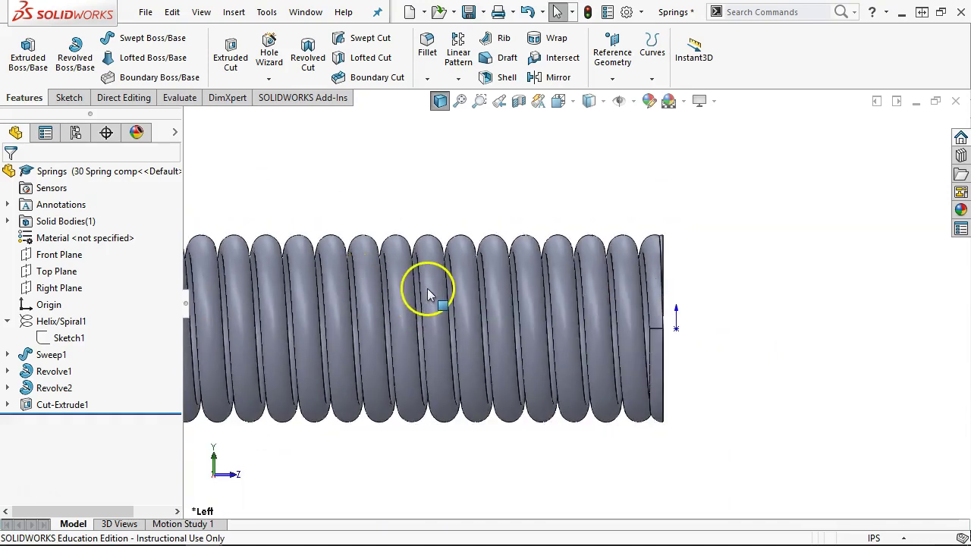
pyautogui.scroll(4, 427, 288)
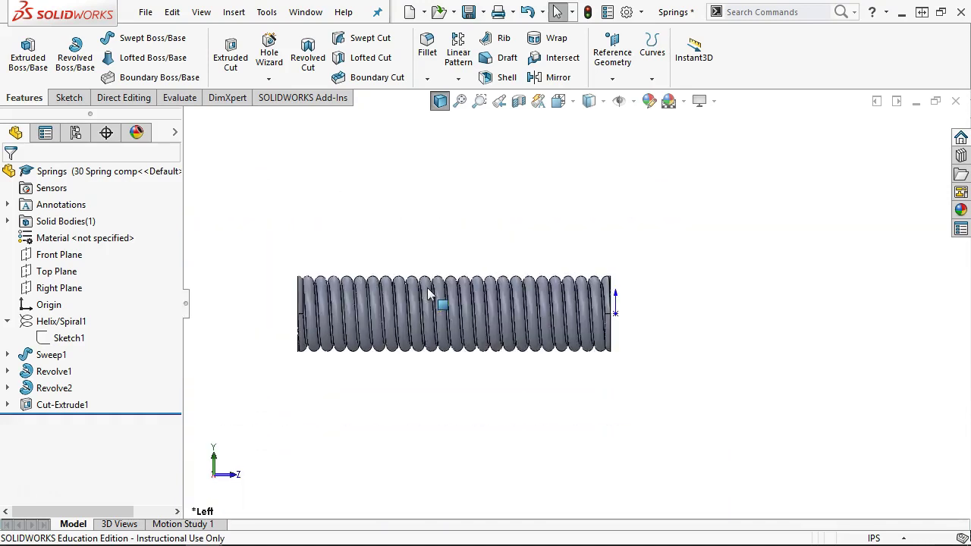
pyautogui.click(306, 12)
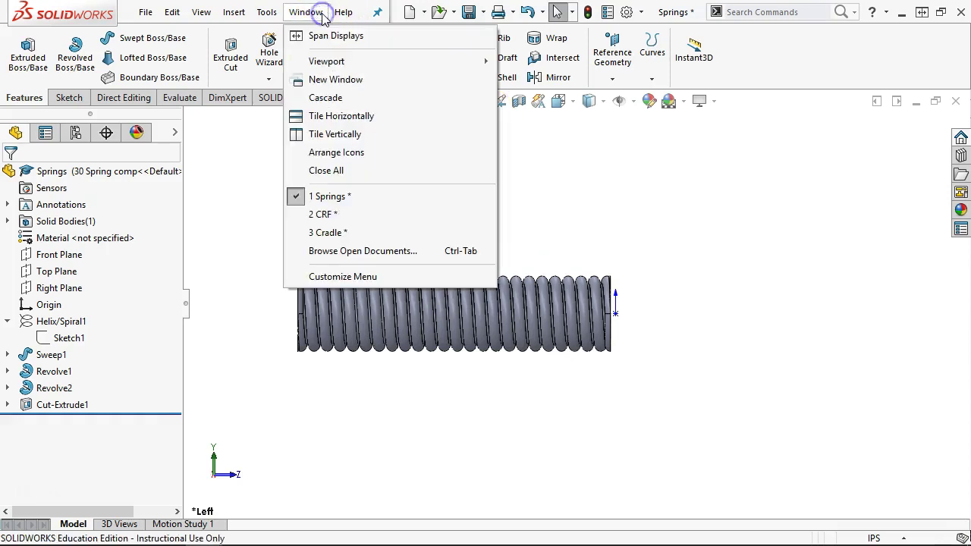
# Switch to the CRF assembly and push the cradle's block lower in its slot.
pyautogui.click(323, 214)
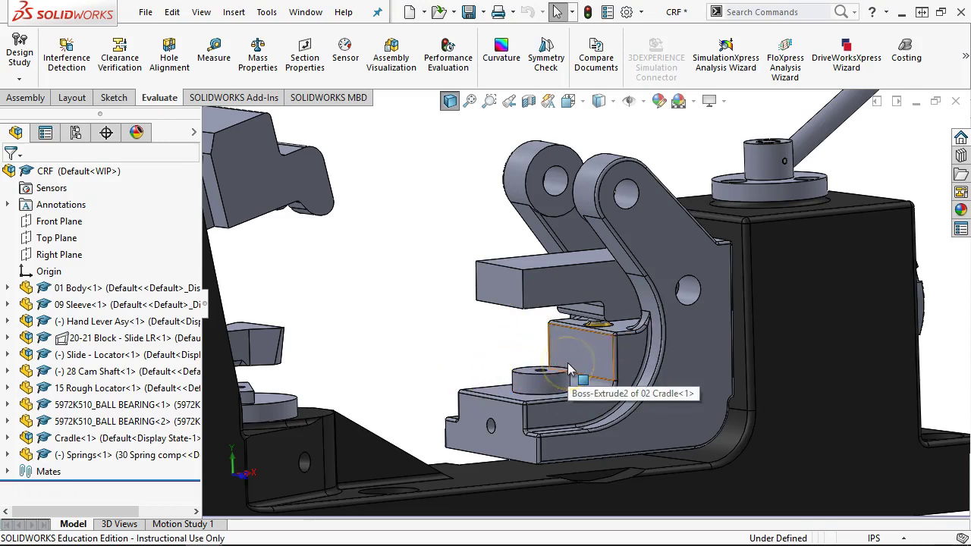
pyautogui.click(540, 341)
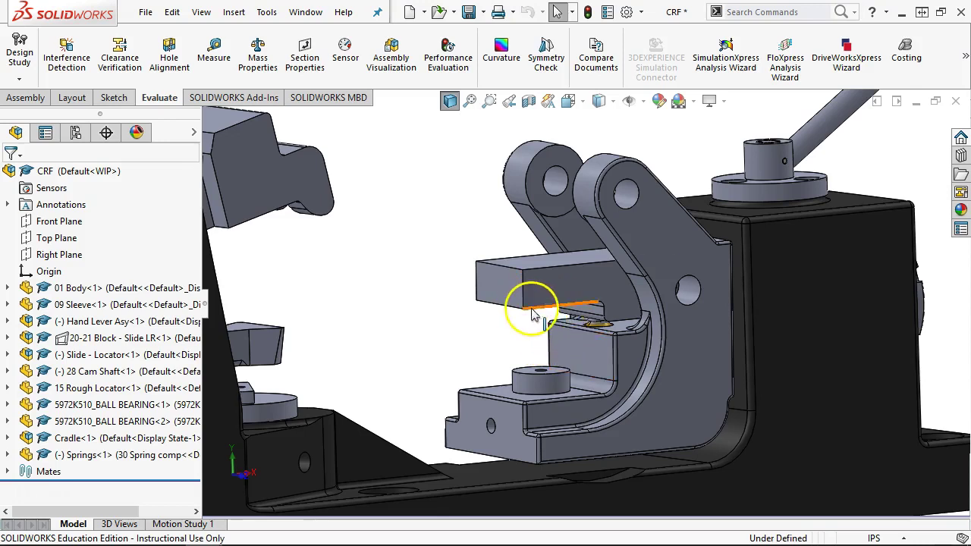
pyautogui.moveTo(569, 322); pyautogui.dragTo(594, 370)
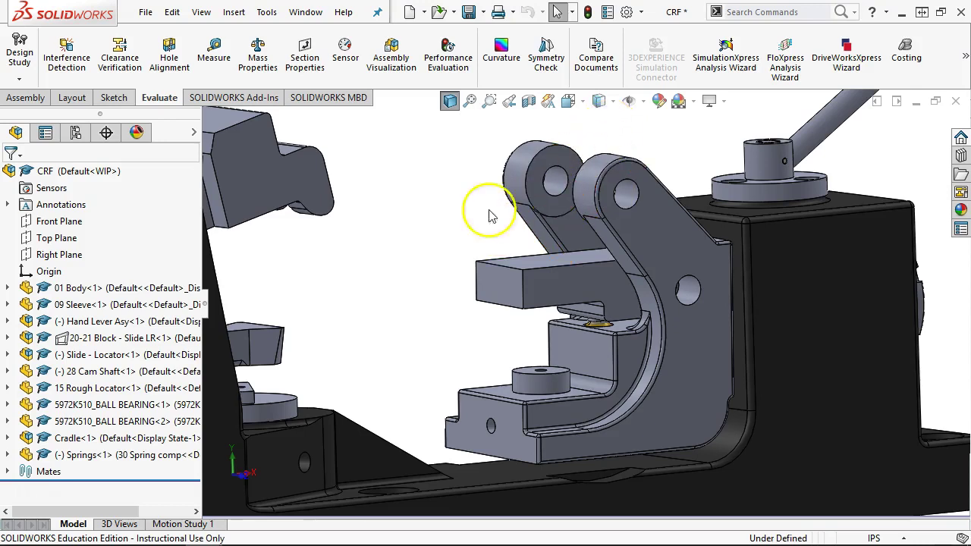
# Hide the 06 Cam component in the Cradle subassembly.
pyautogui.click(8, 439)
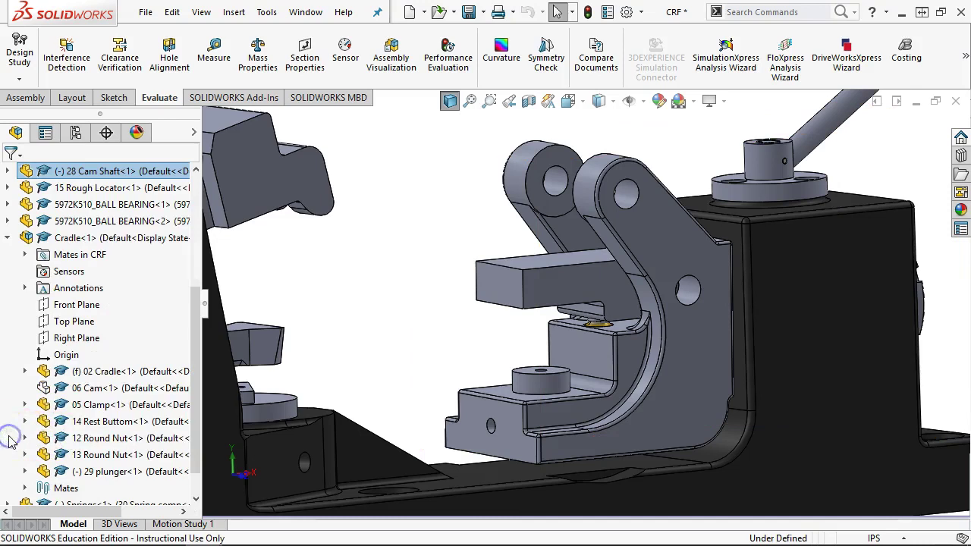
pyautogui.scroll(-1, 87, 390)
pyautogui.click(90, 355)
pyautogui.rightClick(89, 355)
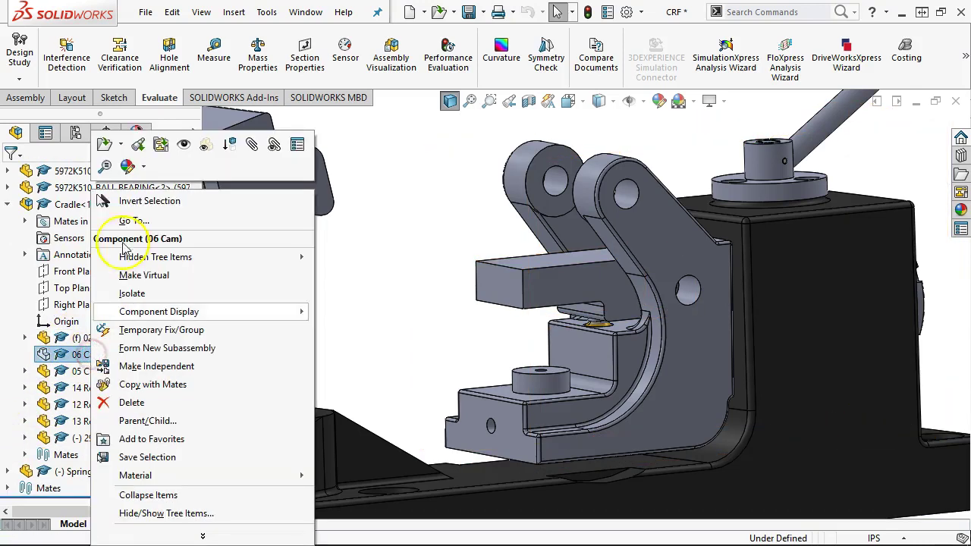
pyautogui.click(180, 141)
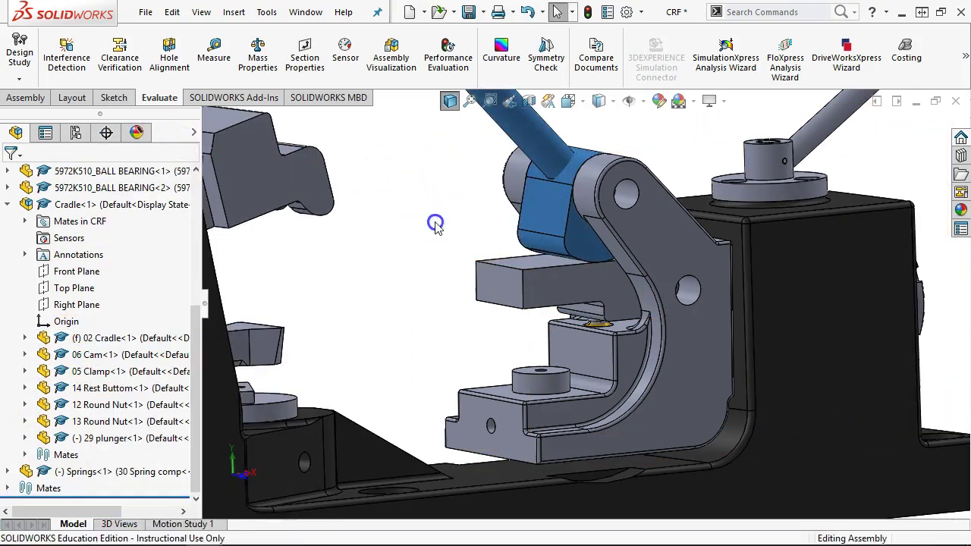
pyautogui.scroll(3, 432, 223)
# Swing the clamp linkage to a new position and view the assembly from the front.
pyautogui.moveTo(418, 235); pyautogui.dragTo(694, 303, button='middle')
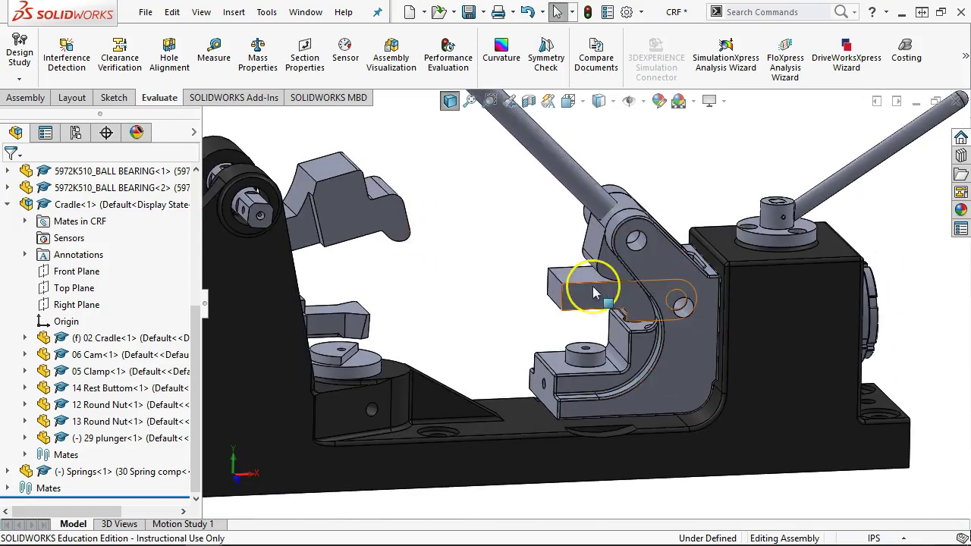
pyautogui.moveTo(593, 294); pyautogui.dragTo(644, 311)
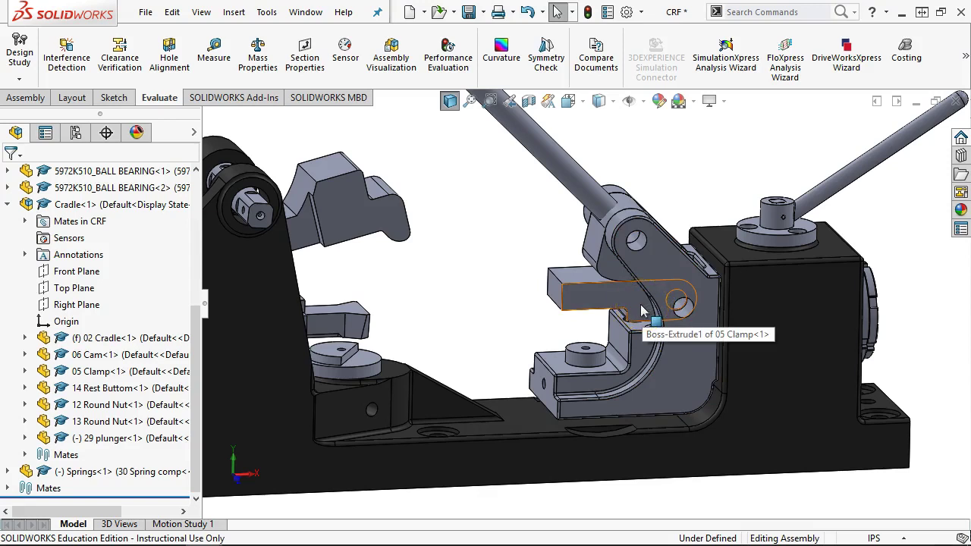
pyautogui.moveTo(628, 302); pyautogui.dragTo(520, 285)
pyautogui.hotkey('ctrl', '1')
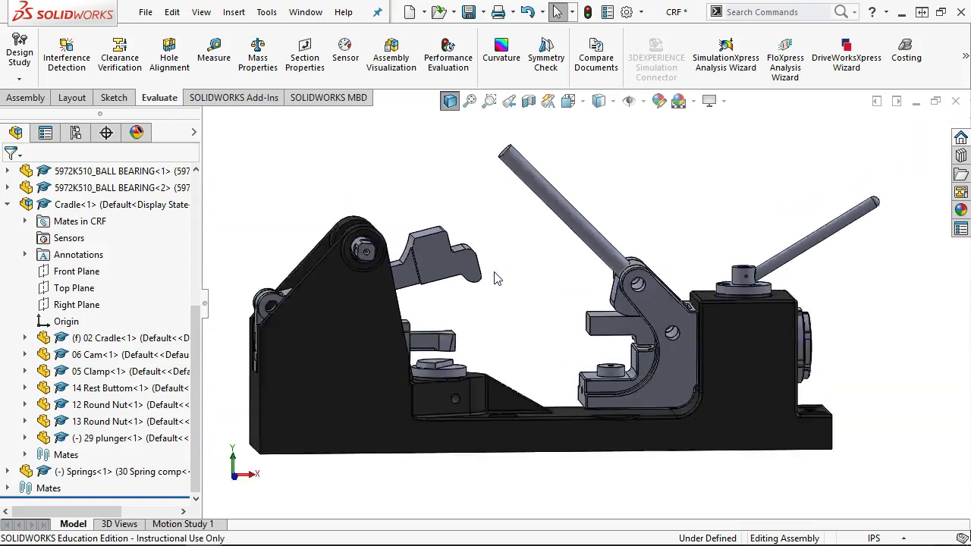
pyautogui.click(554, 338)
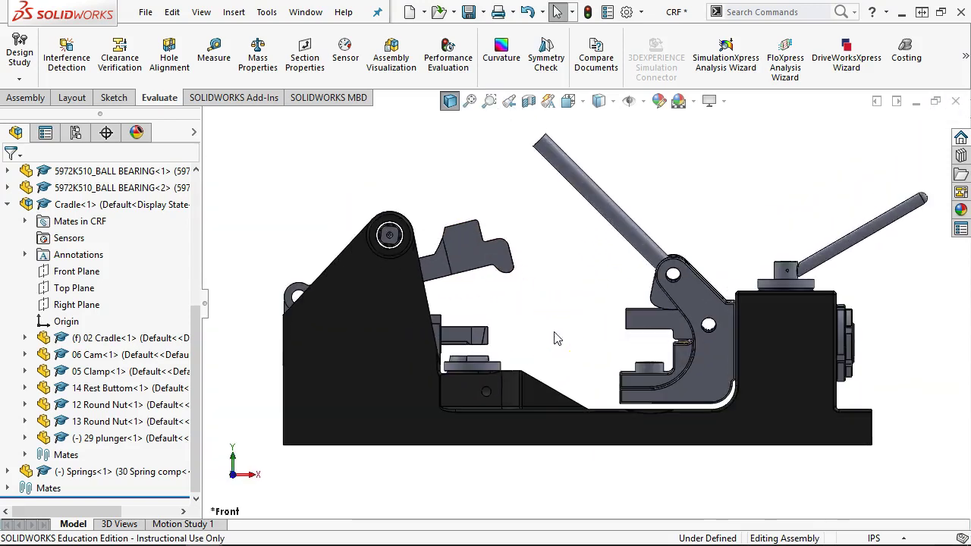
pyautogui.click(520, 321)
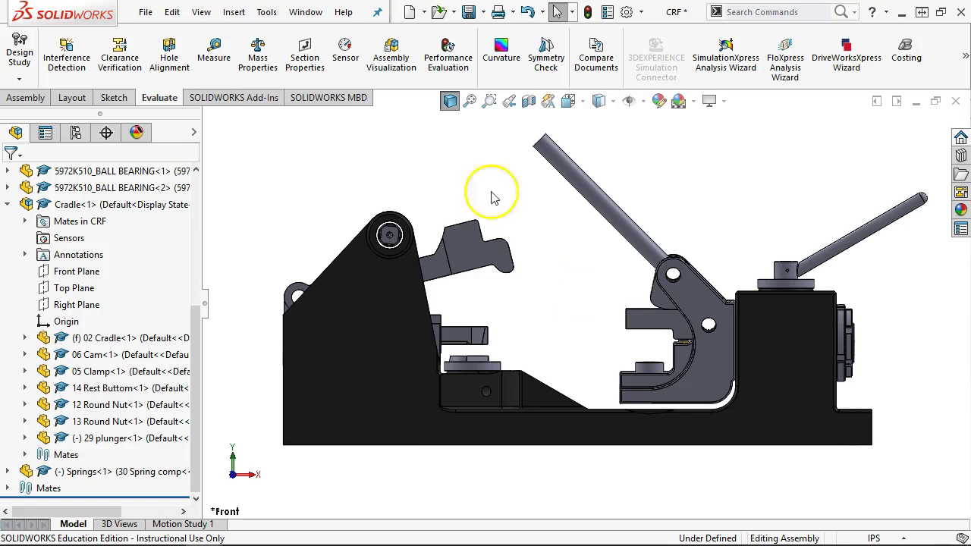
pyautogui.click(423, 134)
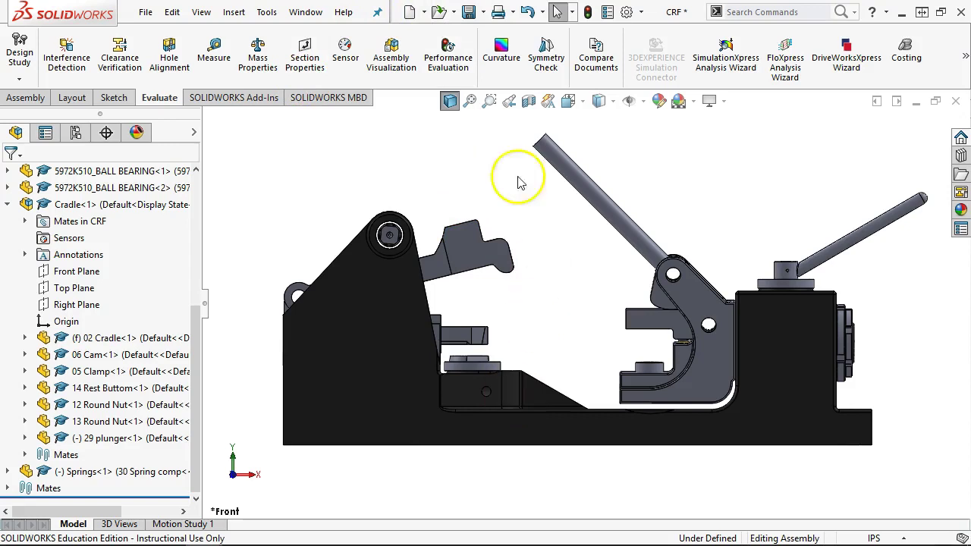
pyautogui.click(407, 9)
# Create a new inch part and offset a plane 2.88572018 in below its Top Plane.
pyautogui.doubleClick(247, 128)
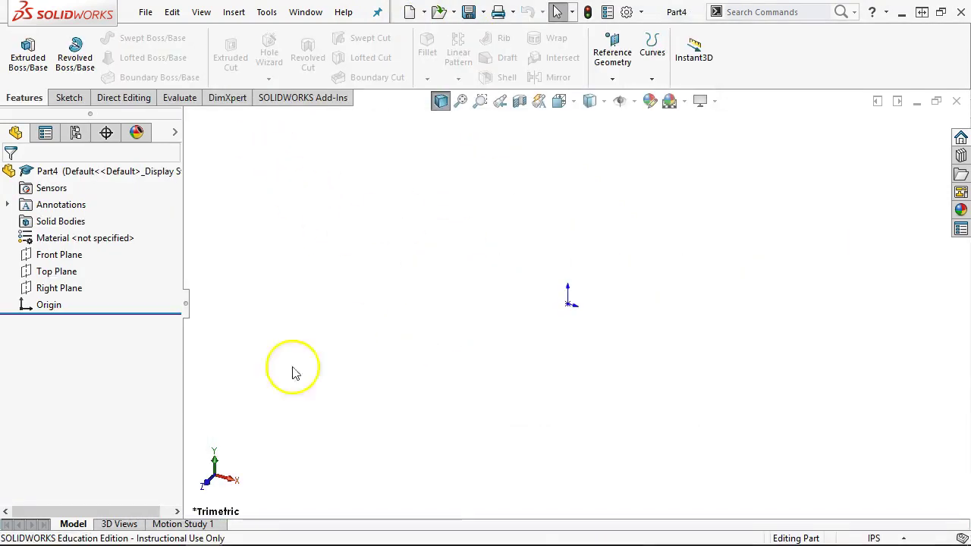
pyautogui.click(66, 258)
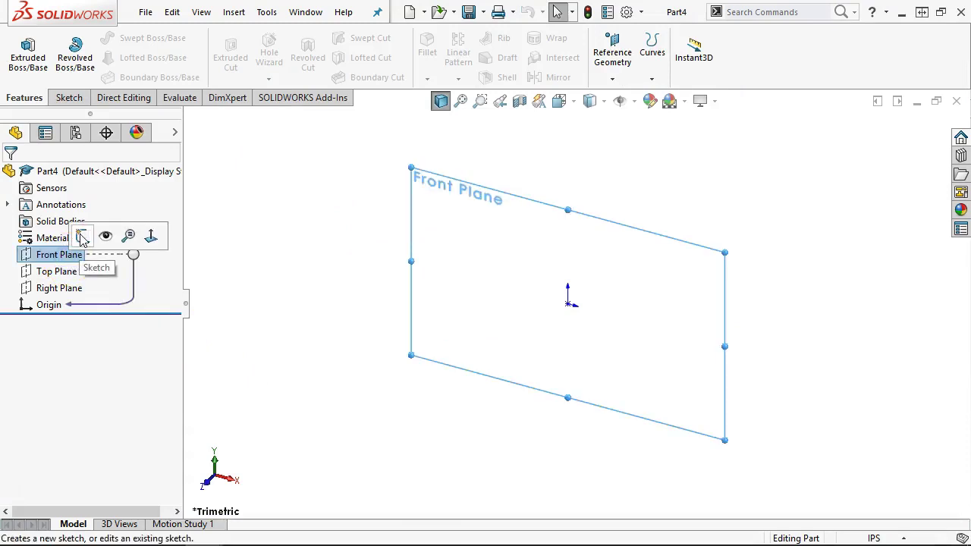
pyautogui.click(396, 294)
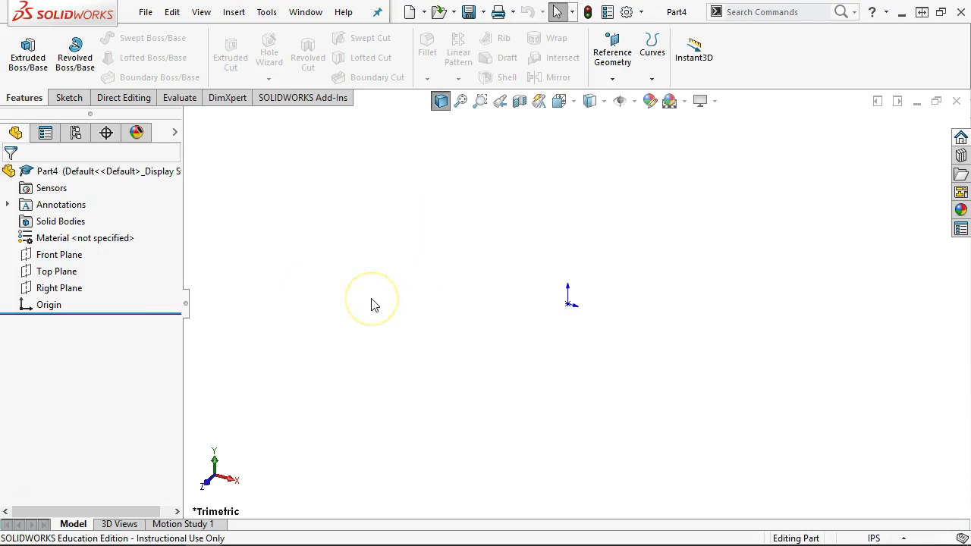
pyautogui.click(56, 271)
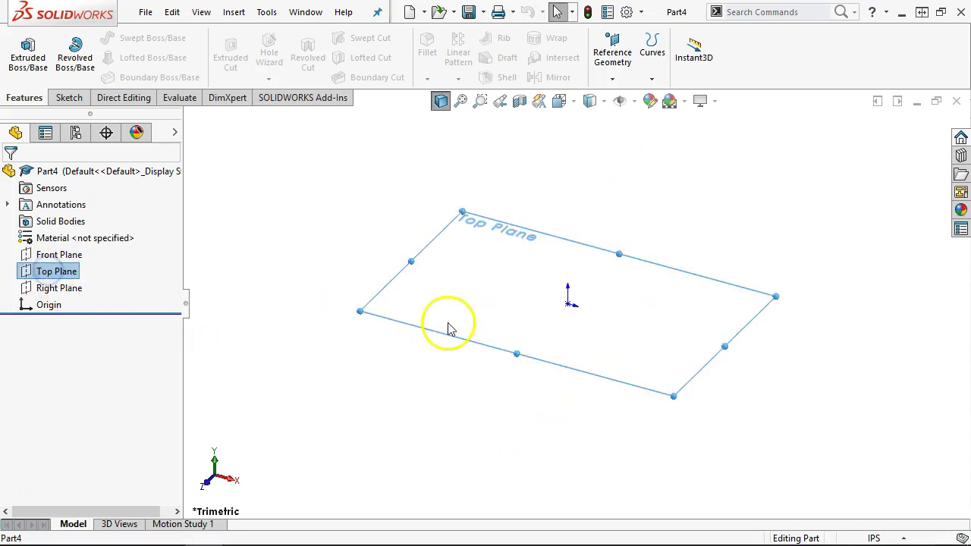
pyautogui.keyDown('ctrl'); pyautogui.moveTo(433, 331); pyautogui.dragTo(423, 458); pyautogui.keyUp('ctrl')
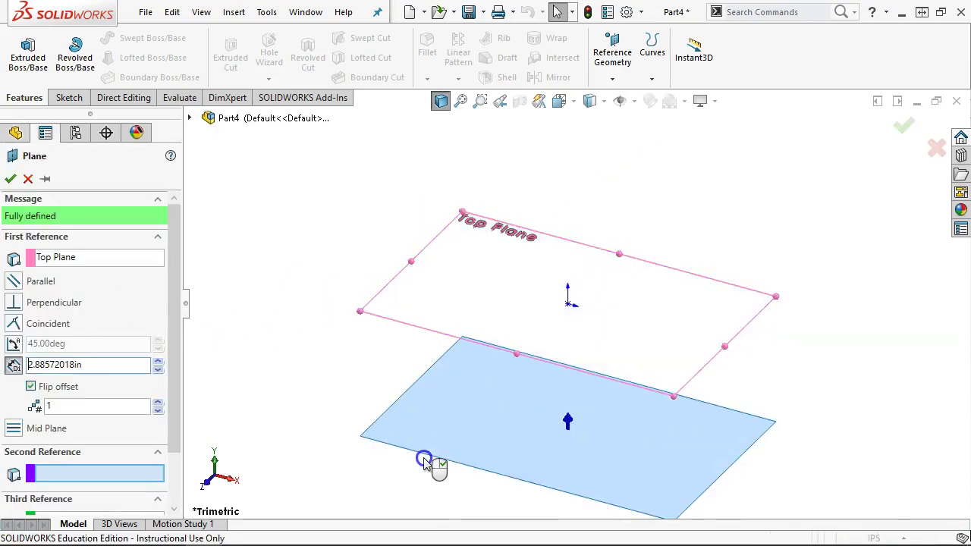
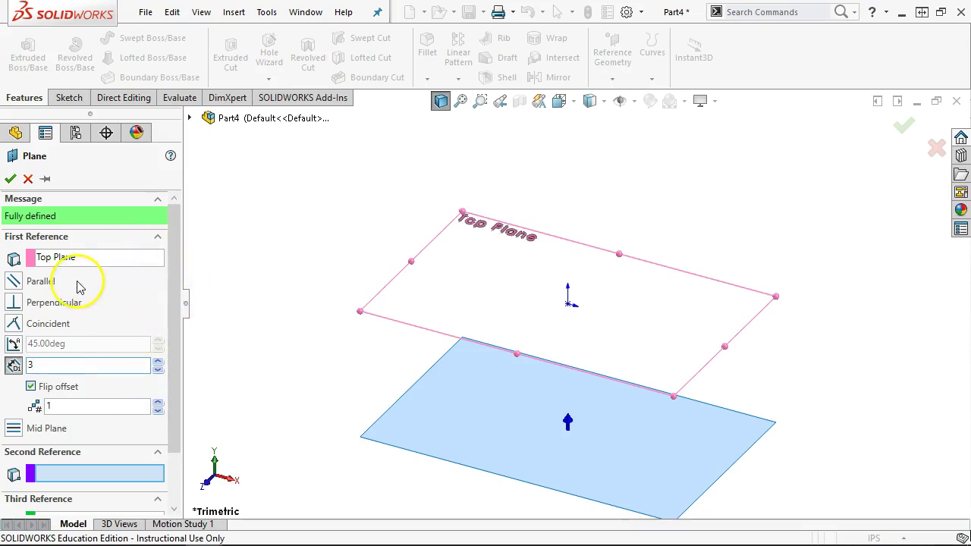
# Accept the 3 in offset to create Plane1, then select the Top Plane.
pyautogui.click(9, 178)
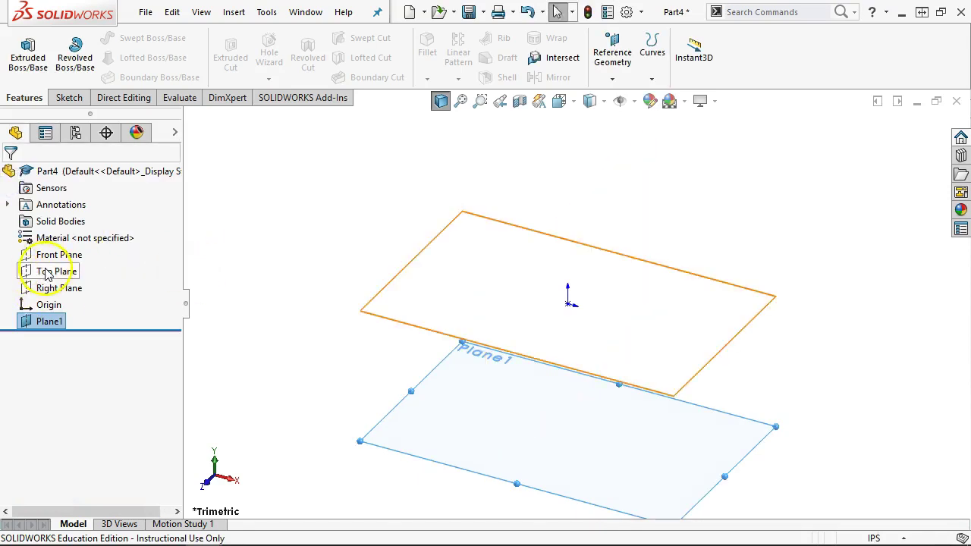
pyautogui.click(56, 270)
# Sketch an ellipse centred on the origin on the Top Plane.
pyautogui.click(78, 250)
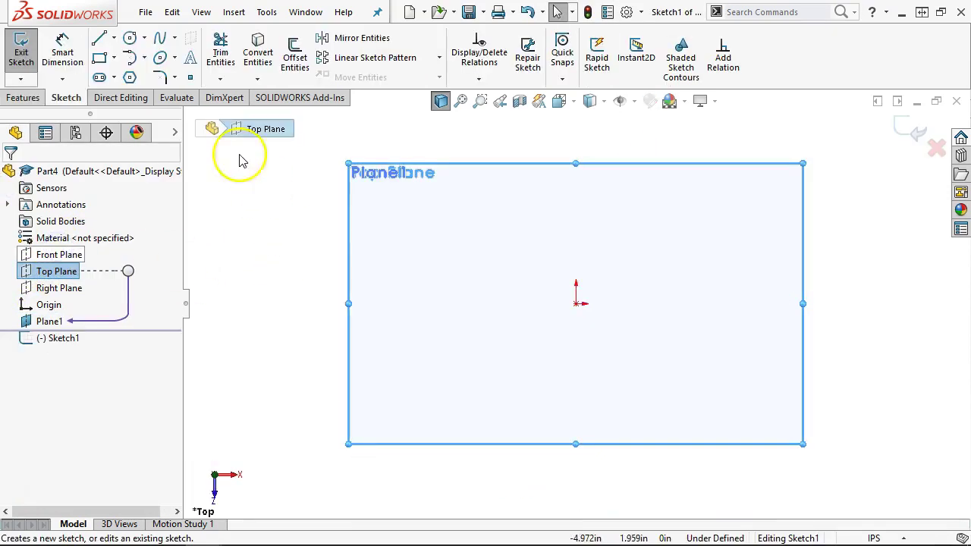
pyautogui.click(158, 58)
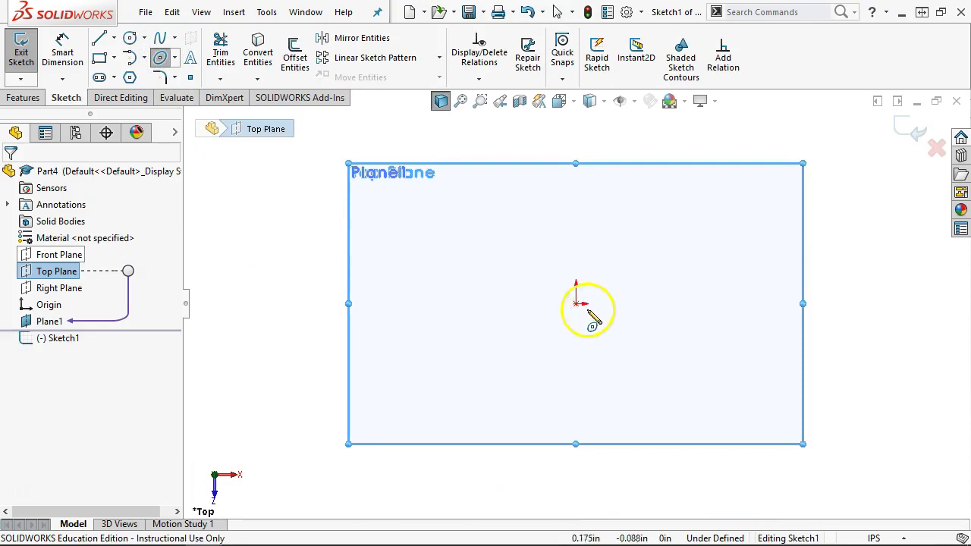
pyautogui.click(576, 302)
pyautogui.scroll(4, 879, 299)
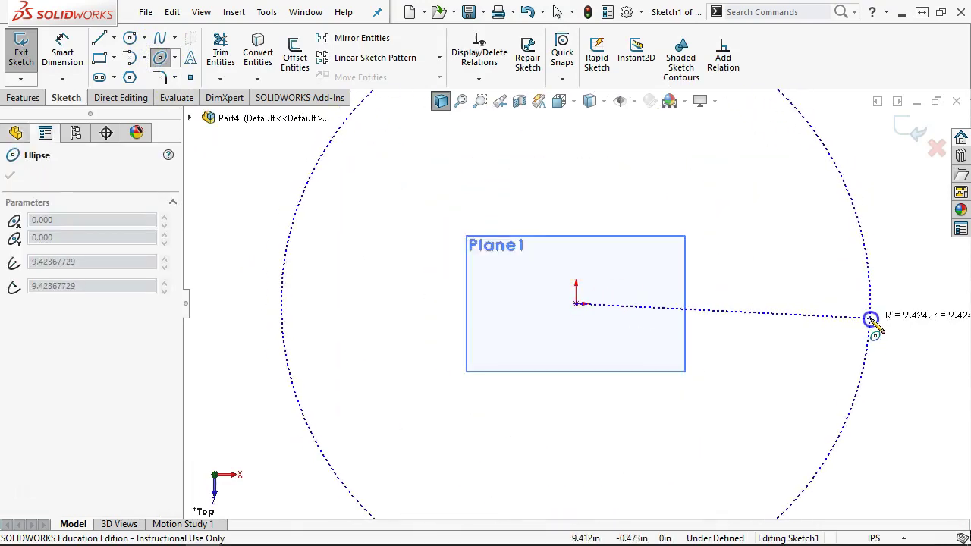
pyautogui.click(880, 302)
pyautogui.press('f')
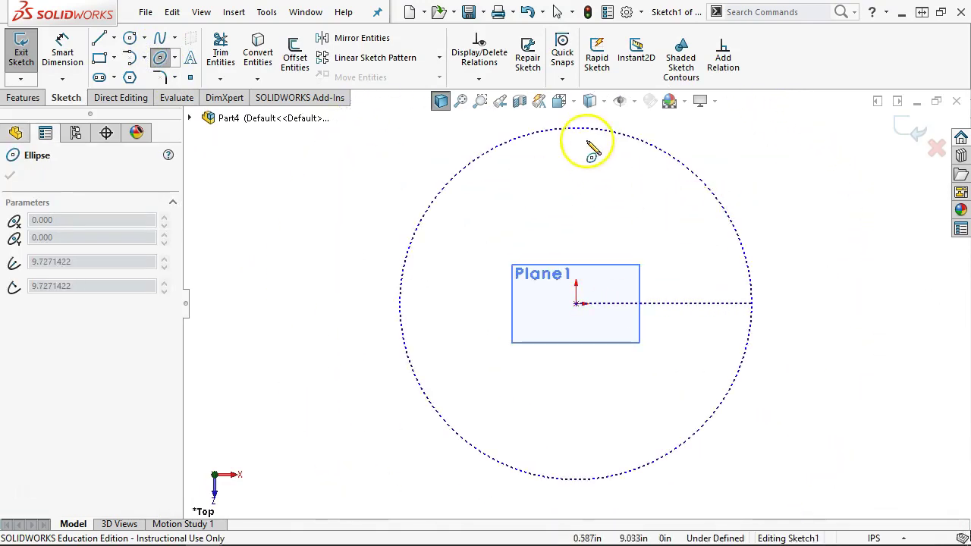
pyautogui.click(580, 224)
pyautogui.rightClick(678, 168)
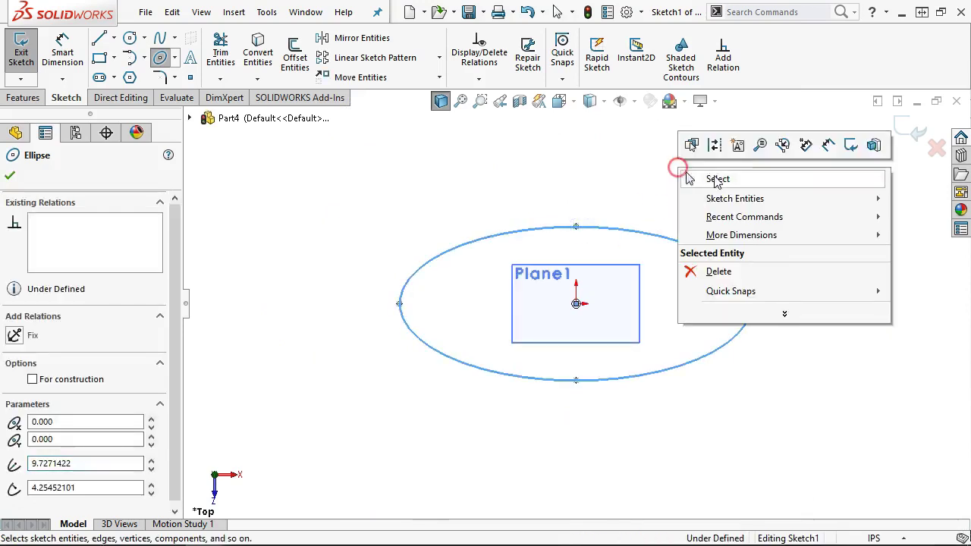
pyautogui.click(713, 179)
pyautogui.scroll(-2, 637, 330)
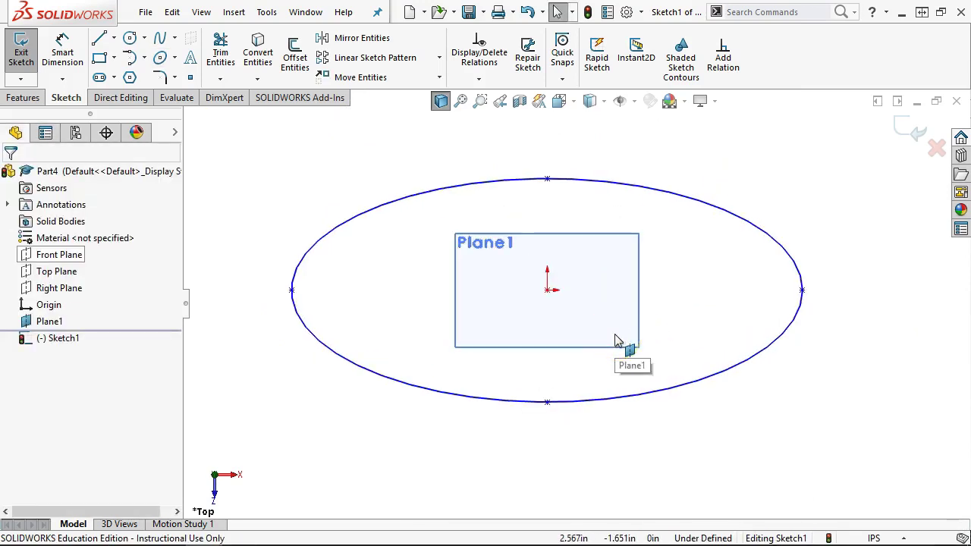
# Make the ellipse's right axis endpoint horizontal with its centre.
pyautogui.moveTo(801, 291); pyautogui.dragTo(803, 248)
pyautogui.click(685, 309)
pyautogui.keyDown('ctrl'); pyautogui.click(549, 290); pyautogui.keyUp('ctrl')
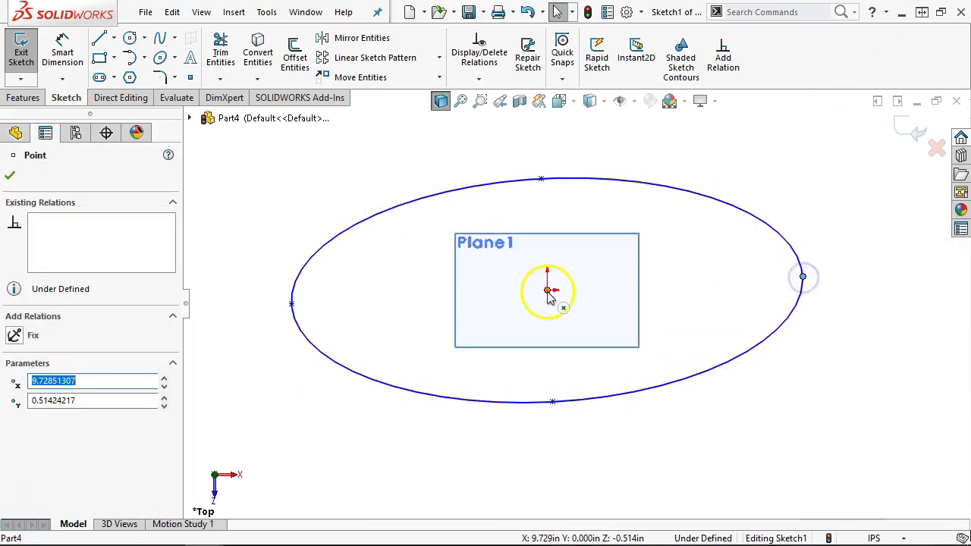
pyautogui.click(590, 227)
pyautogui.click(644, 145)
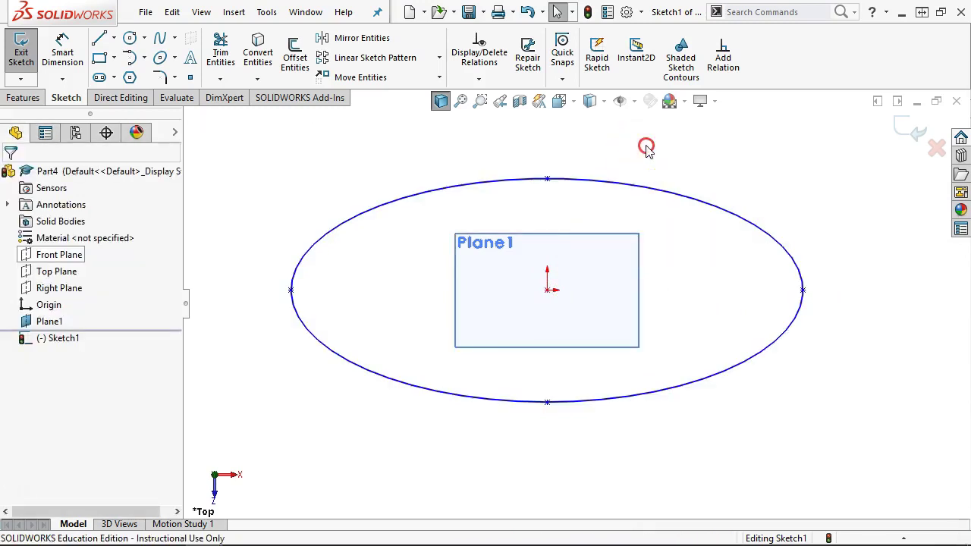
# Drag the ellipse's top and left points to roughly 7.37 by 3.58 in semi-axes.
pyautogui.rightClick(644, 144)
pyautogui.click(629, 188)
pyautogui.moveTo(549, 181)
pyautogui.mouseDown()
pyautogui.moveTo(552, 145)
pyautogui.moveTo(552, 292)
pyautogui.moveTo(559, 164)
pyautogui.mouseUp()
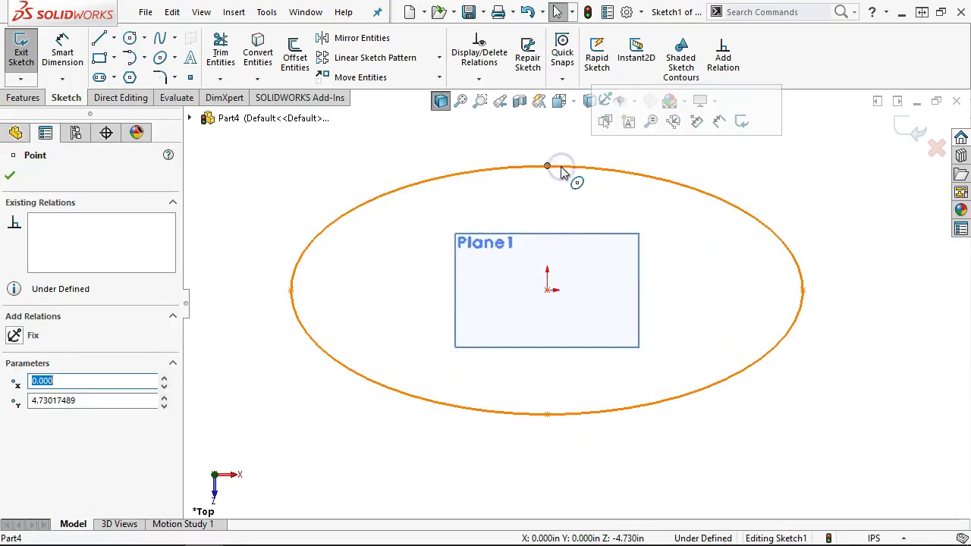
pyautogui.moveTo(294, 289); pyautogui.dragTo(359, 276)
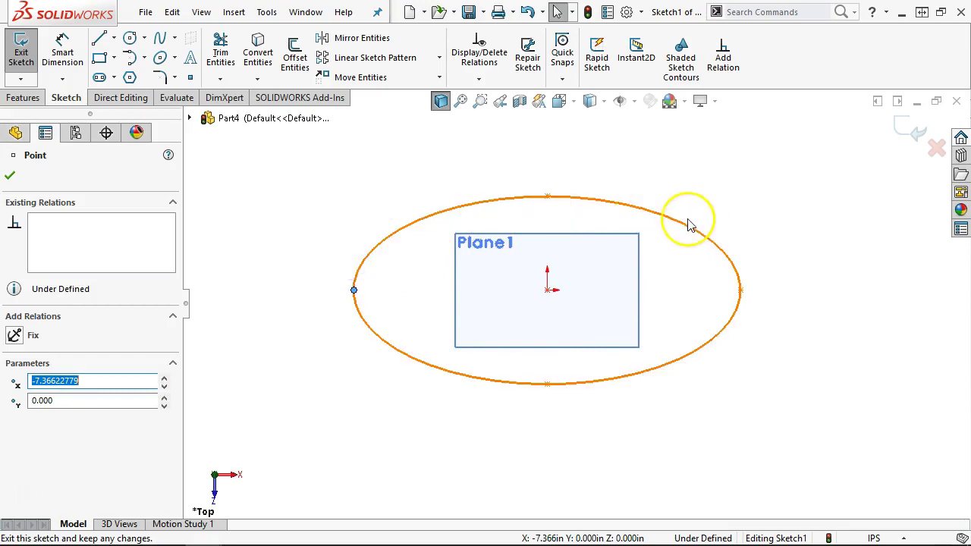
pyautogui.click(545, 191)
pyautogui.moveTo(546, 191)
pyautogui.mouseDown()
pyautogui.moveTo(537, 99)
pyautogui.moveTo(542, 197)
pyautogui.mouseUp()
pyautogui.click(76, 55)
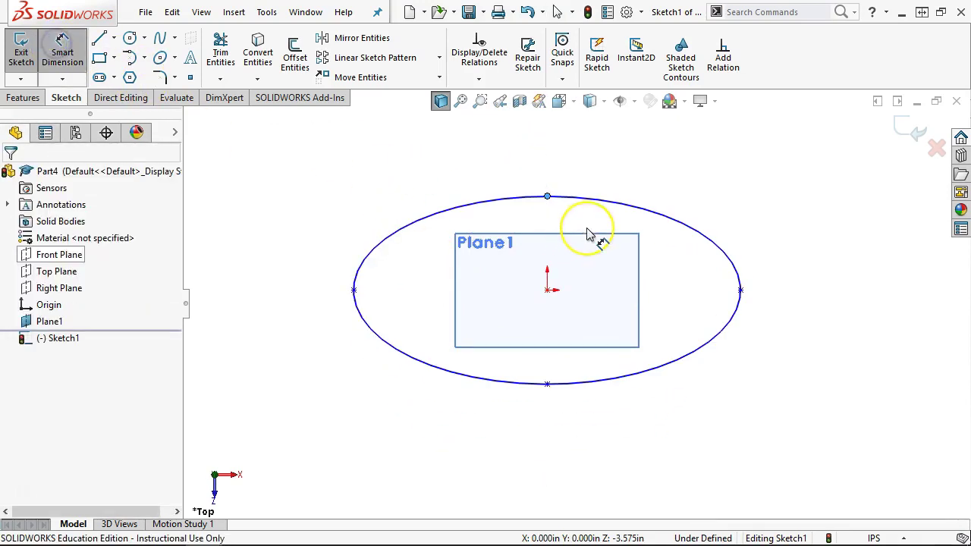
# Dimension the ellipse 7 in tall and 30 in wide.
pyautogui.click(548, 196)
pyautogui.click(547, 384)
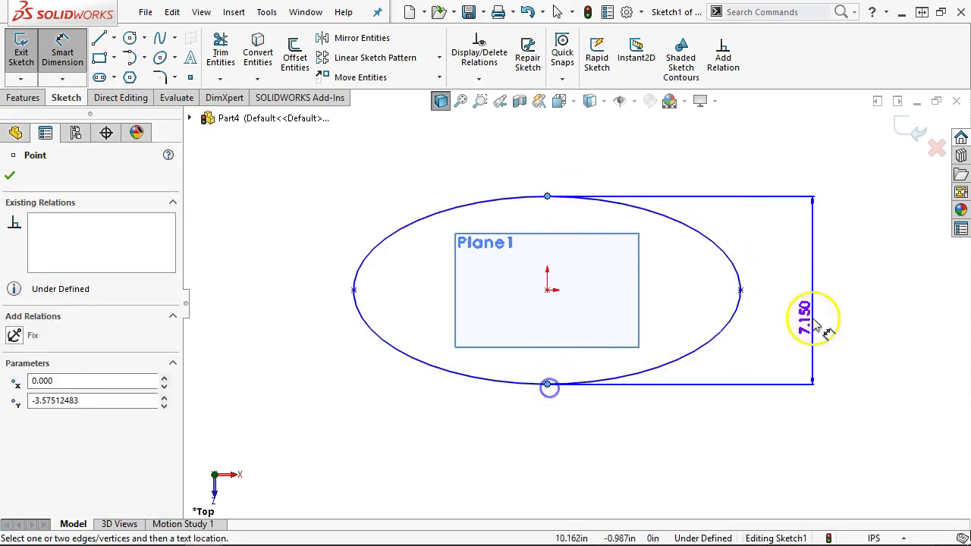
pyautogui.click(825, 303)
pyautogui.write('7')
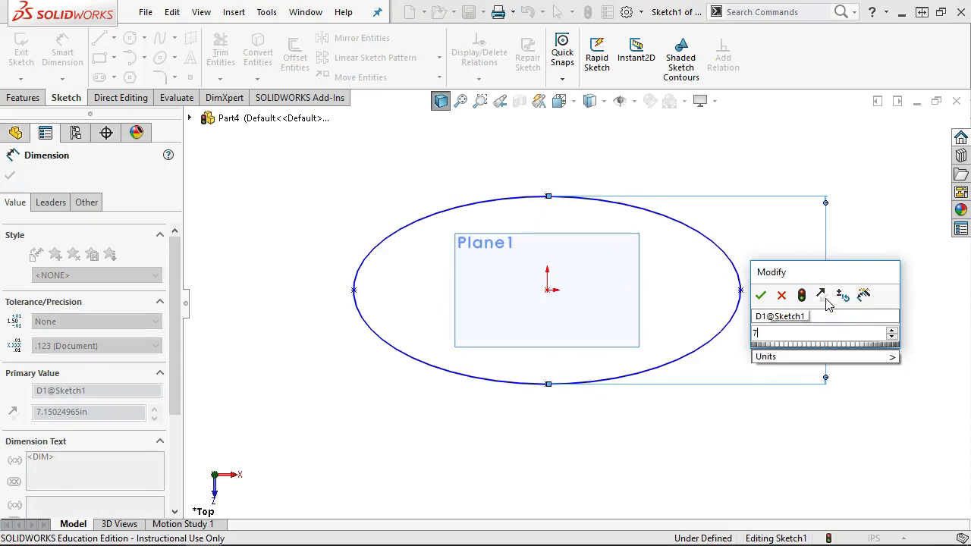
pyautogui.press('Return')
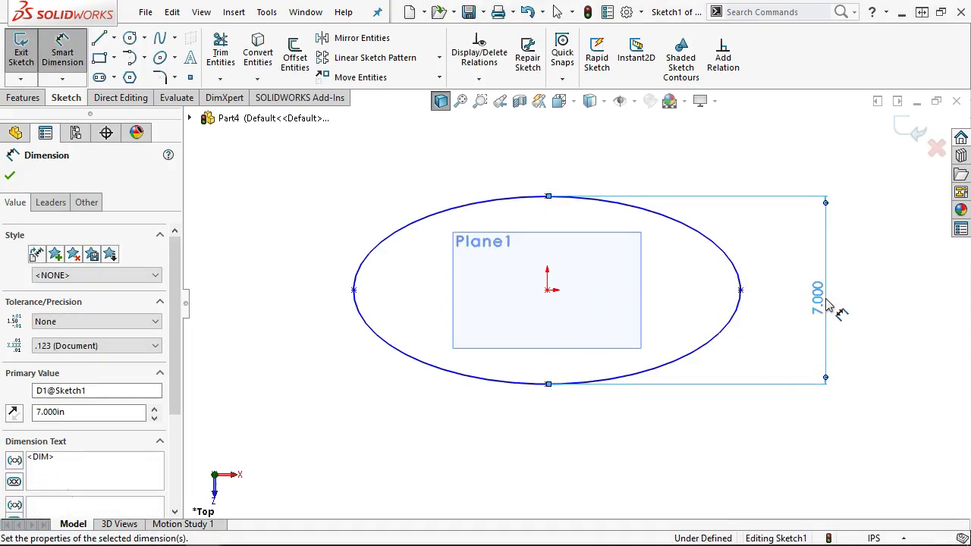
pyautogui.click(353, 290)
pyautogui.click(740, 291)
pyautogui.click(561, 431)
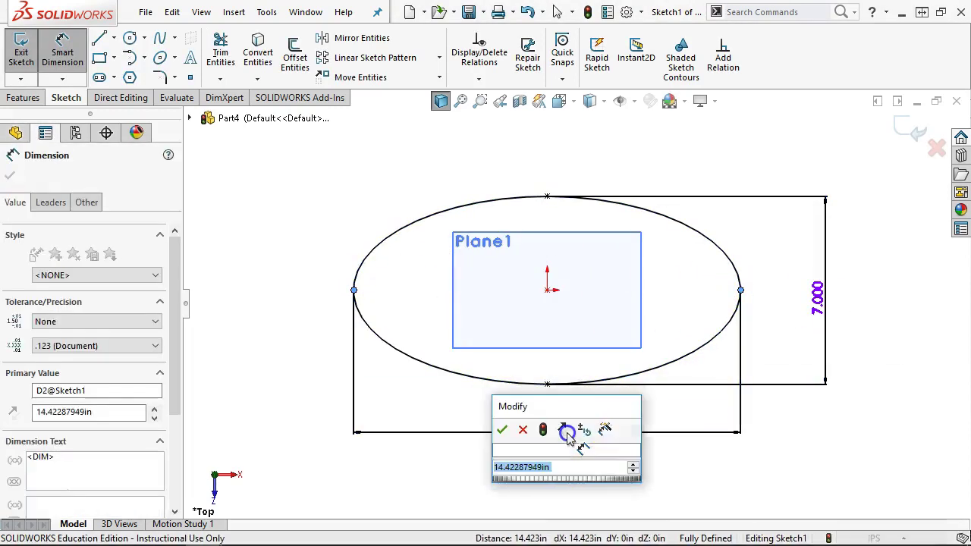
pyautogui.write('30')
pyautogui.press('Return')
# Exit Sketch1 and orbit to see the ellipse and Plane1 in 3D.
pyautogui.scroll(5, 577, 425)
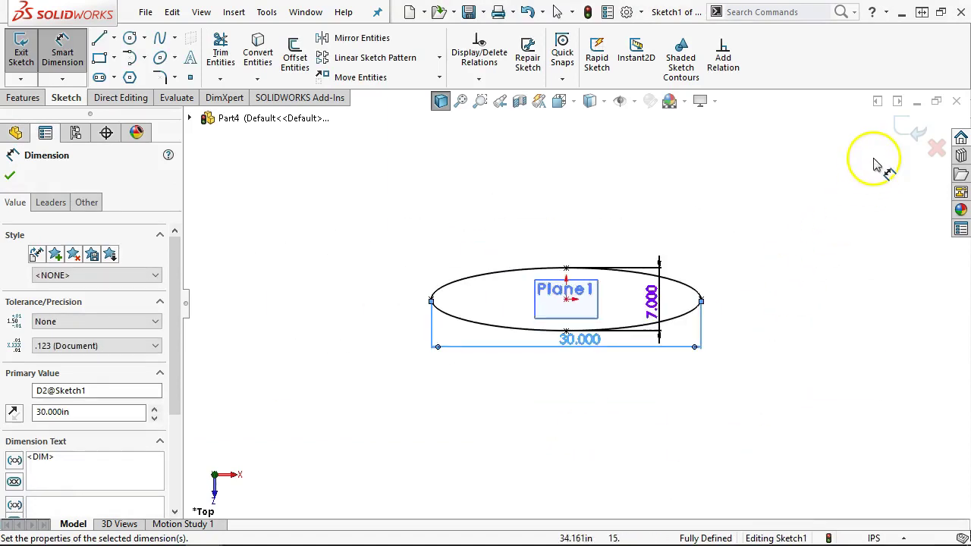
pyautogui.click(897, 127)
pyautogui.moveTo(721, 321); pyautogui.dragTo(679, 141, button='middle')
pyautogui.scroll(-3, 602, 305)
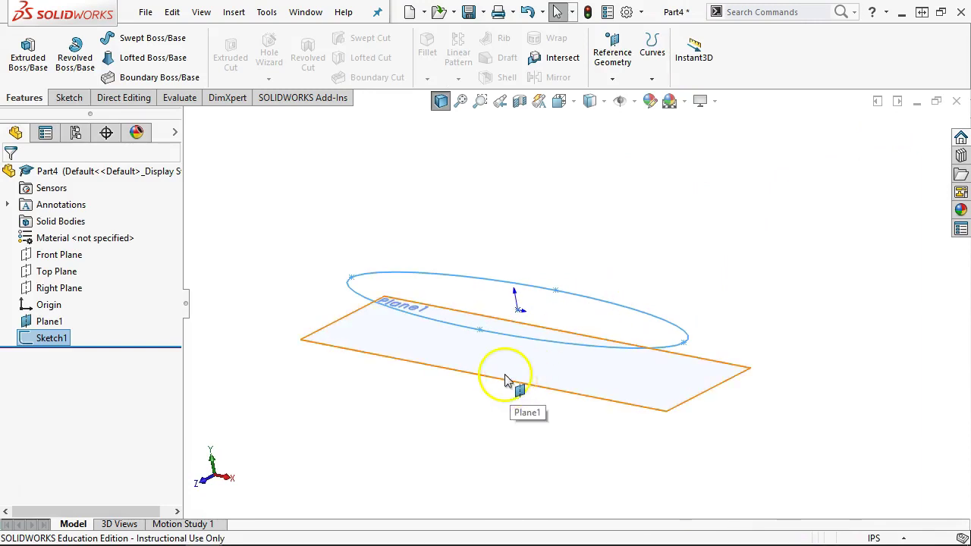
# On Plane1, draw a center rectangle from the origin that surrounds the ellipse.
pyautogui.click(525, 385)
pyautogui.click(591, 339)
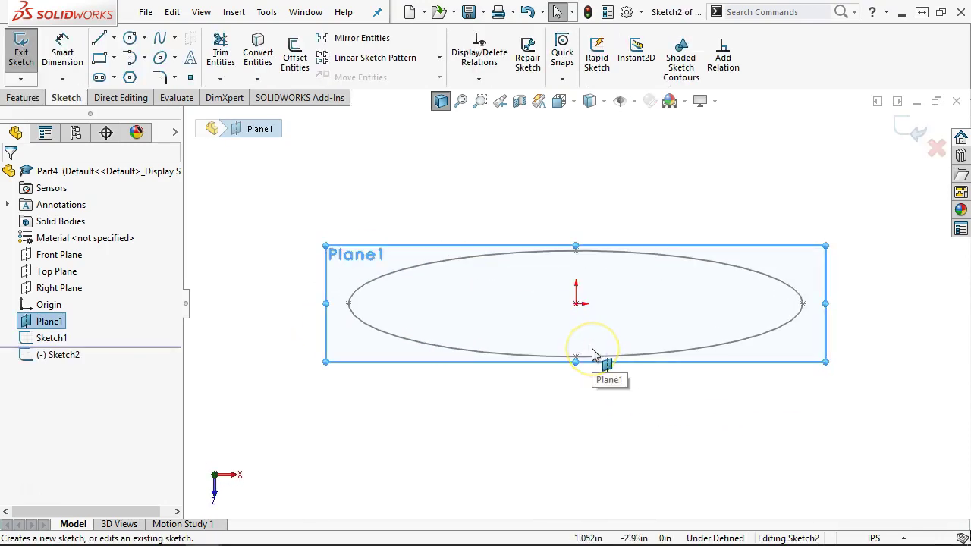
pyautogui.click(113, 57)
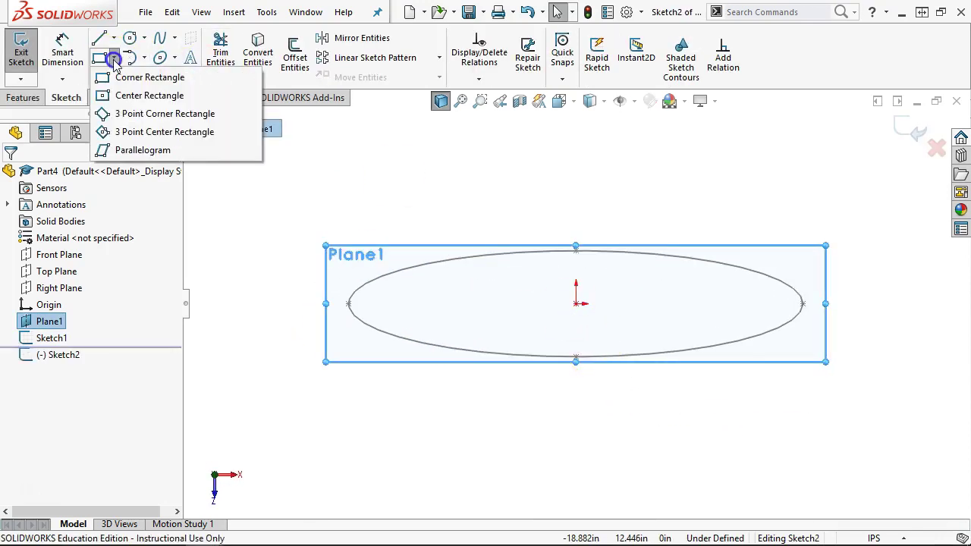
pyautogui.click(133, 95)
pyautogui.click(578, 303)
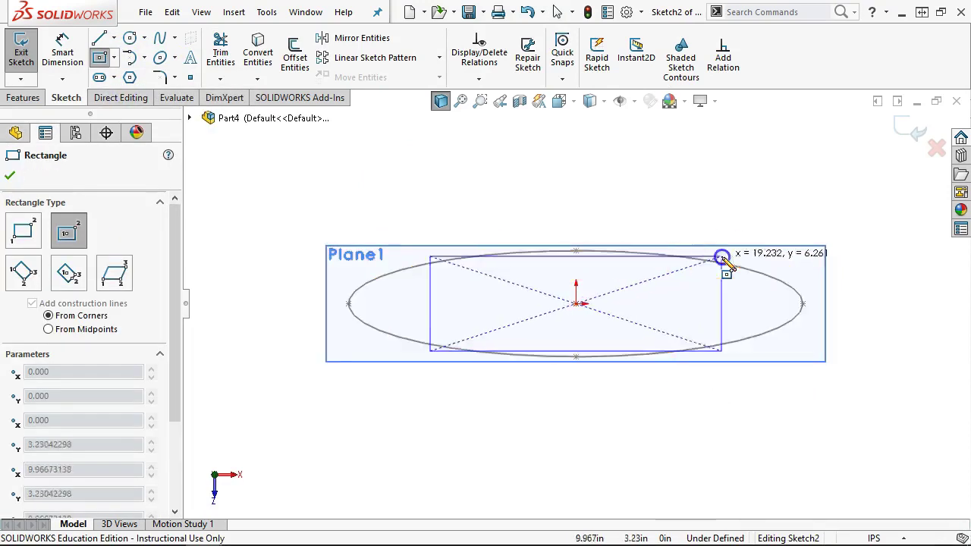
pyautogui.click(820, 227)
pyautogui.rightClick(763, 180)
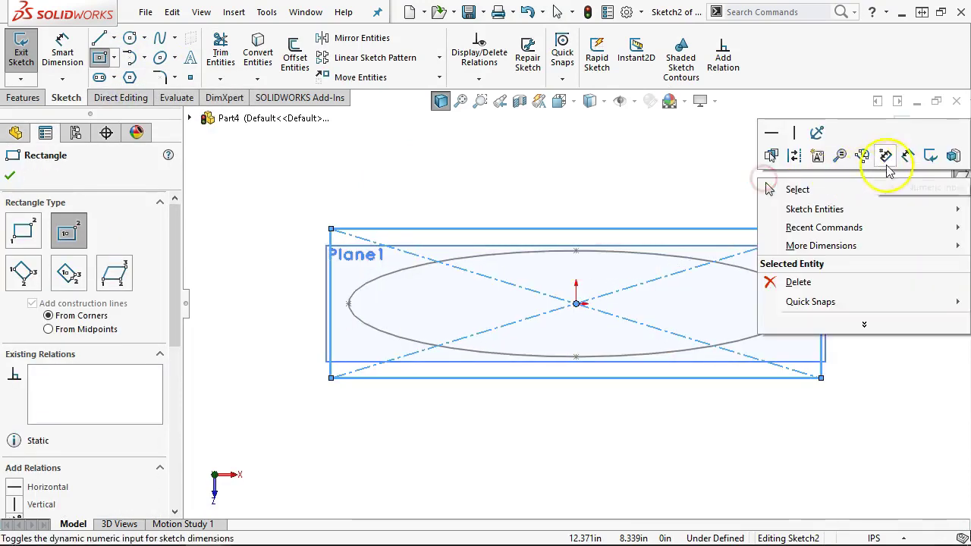
# Dimension the rectangle 35 in wide and 10 in high, then orbit to view it.
pyautogui.click(826, 247)
pyautogui.click(613, 377)
pyautogui.click(574, 410)
pyautogui.write('35')
pyautogui.press('Return')
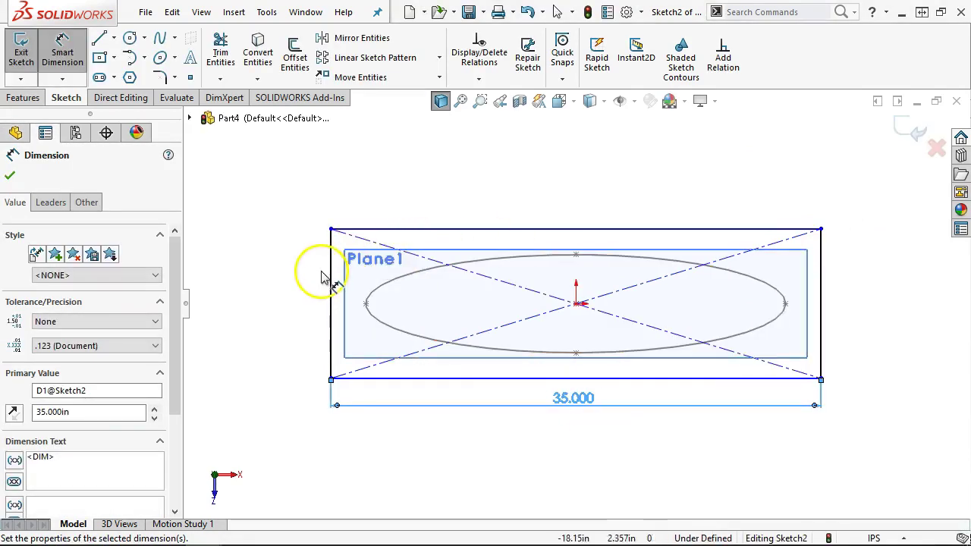
pyautogui.click(330, 281)
pyautogui.click(299, 291)
pyautogui.write('10')
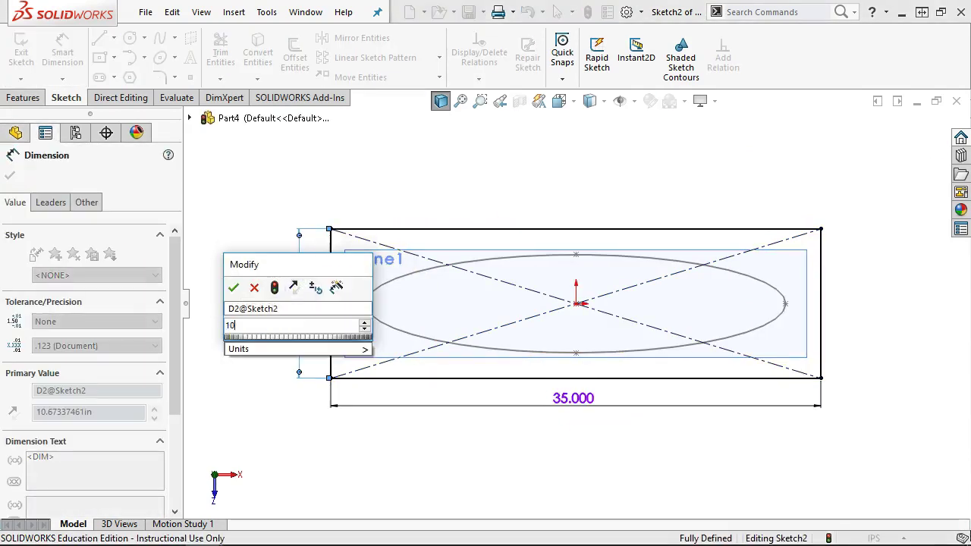
pyautogui.press('Return')
pyautogui.rightClick(577, 114)
pyautogui.click(620, 163)
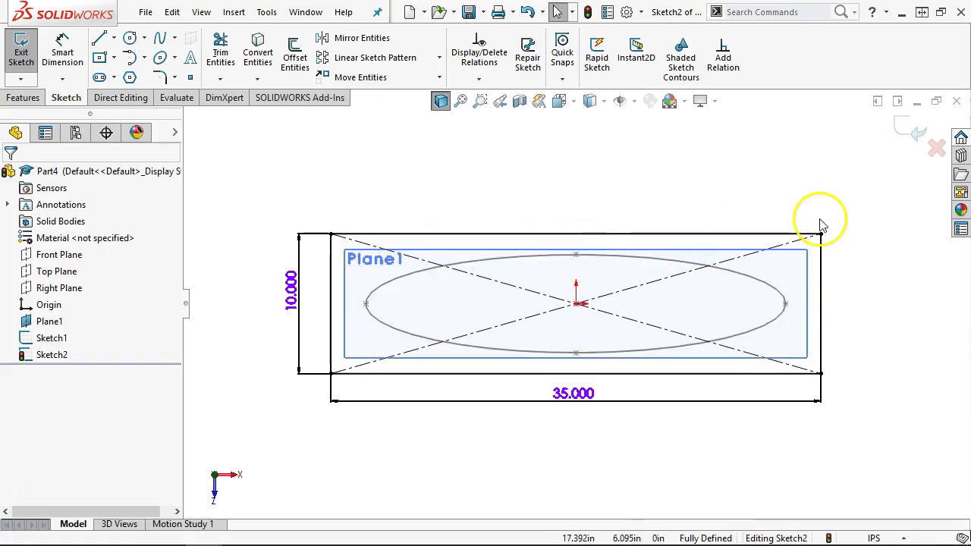
pyautogui.moveTo(748, 303)
pyautogui.mouseDown(button='middle')
pyautogui.moveTo(748, 157)
pyautogui.moveTo(728, 207)
pyautogui.mouseUp(button='middle')
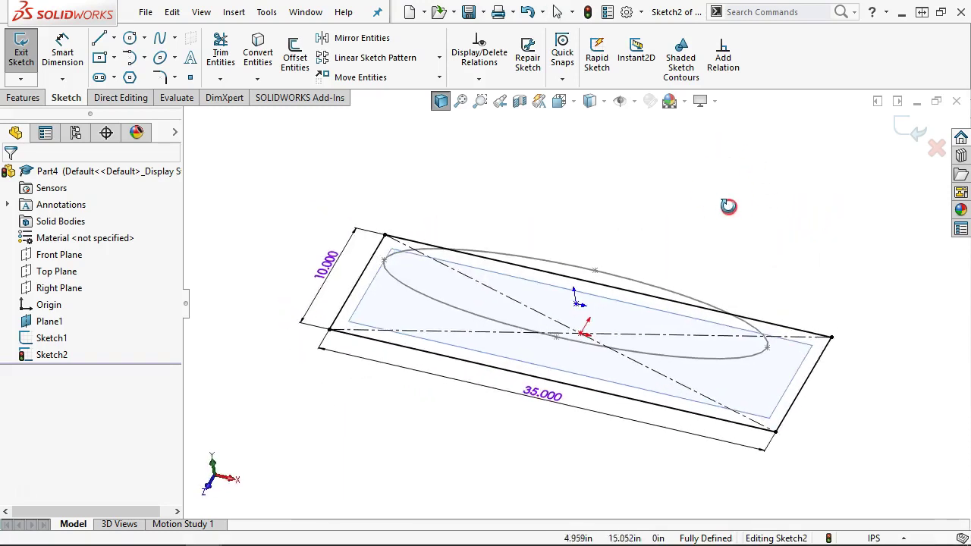
# Close Sketch2 and hide Plane1.
pyautogui.click(911, 128)
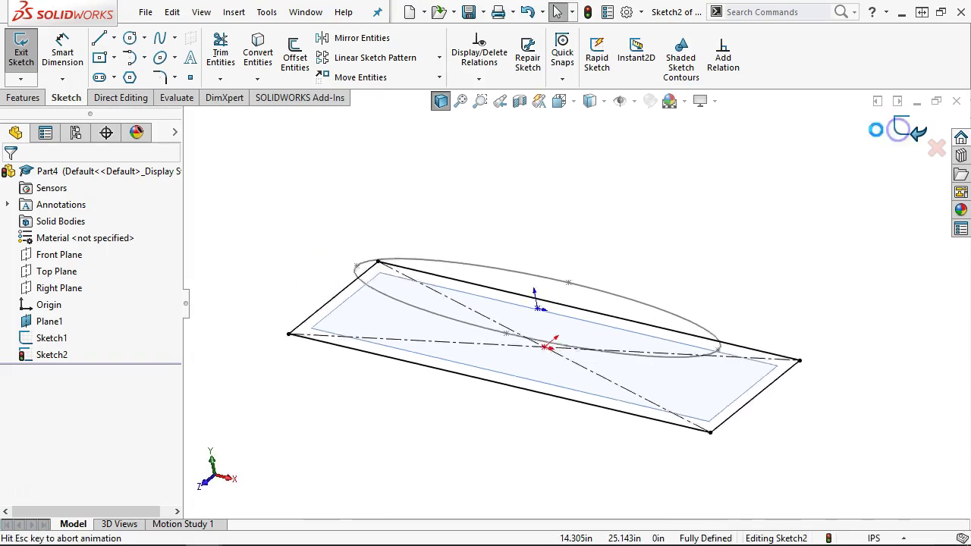
pyautogui.rightClick(50, 321)
pyautogui.click(87, 221)
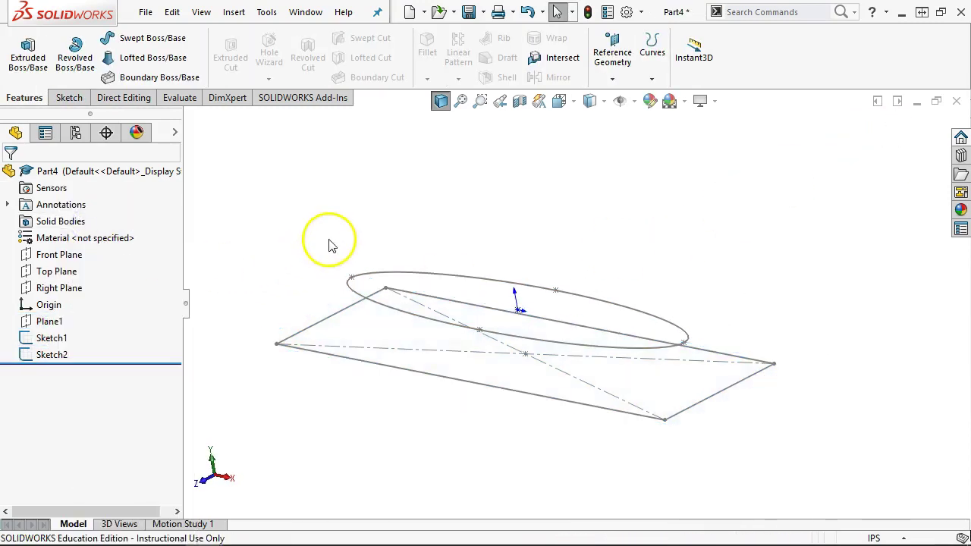
# Preview a loft from the ellipse sketch to the rectangle sketch, orbiting to inspect it.
pyautogui.click(350, 286)
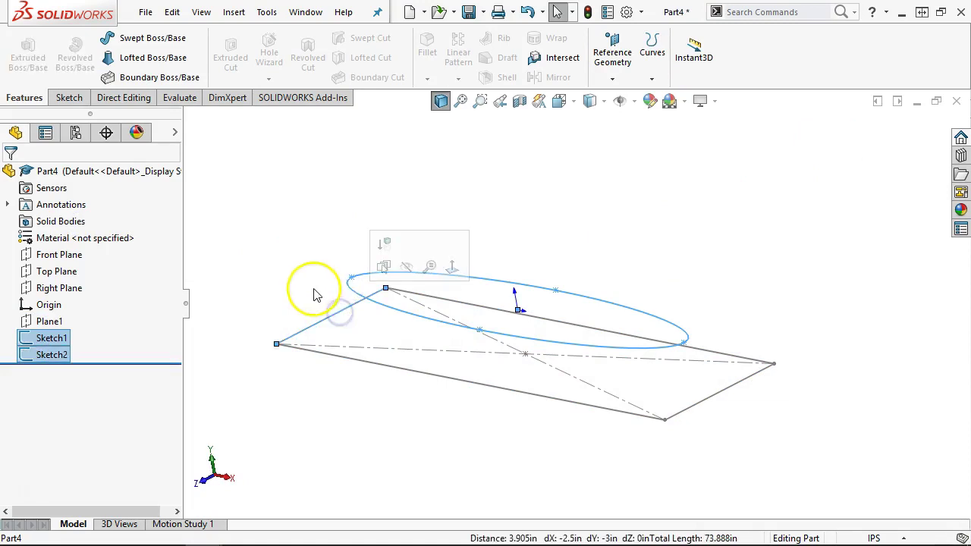
pyautogui.click(152, 57)
pyautogui.moveTo(570, 195)
pyautogui.mouseDown(button='middle')
pyautogui.moveTo(559, 275)
pyautogui.moveTo(567, 215)
pyautogui.moveTo(604, 215)
pyautogui.moveTo(615, 244)
pyautogui.mouseUp(button='middle')
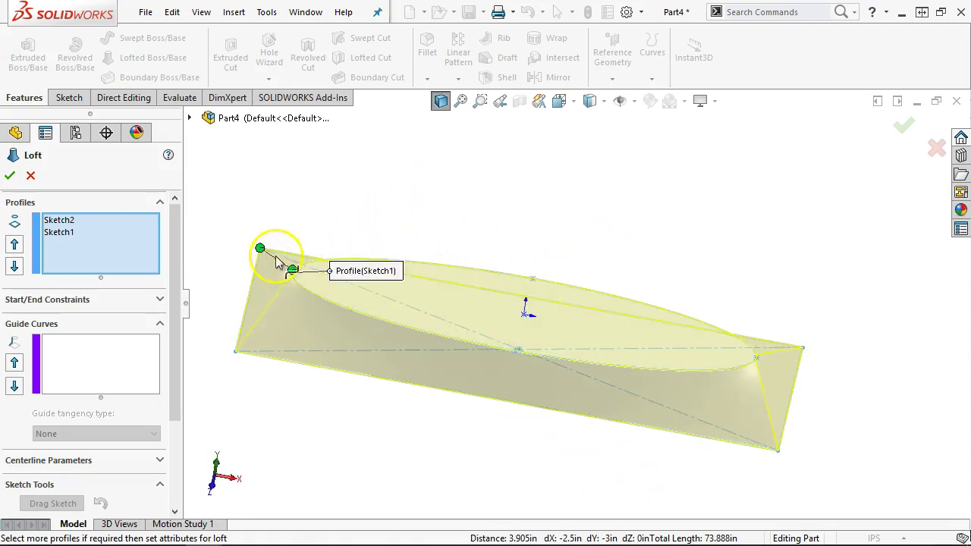
pyautogui.moveTo(296, 253)
pyautogui.mouseDown(button='middle')
pyautogui.moveTo(314, 217)
pyautogui.moveTo(304, 374)
pyautogui.moveTo(298, 313)
pyautogui.moveTo(327, 213)
pyautogui.moveTo(408, 225)
pyautogui.moveTo(408, 261)
pyautogui.mouseUp(button='middle')
pyautogui.moveTo(458, 335); pyautogui.dragTo(437, 242, button='middle')
pyautogui.hotkey('ctrl', '1')
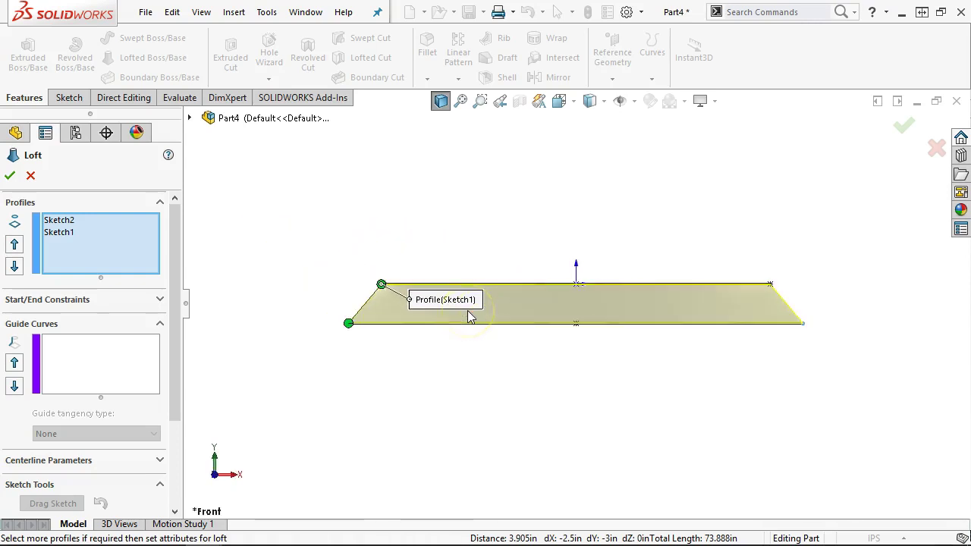
pyautogui.hotkey('ctrl', '3')
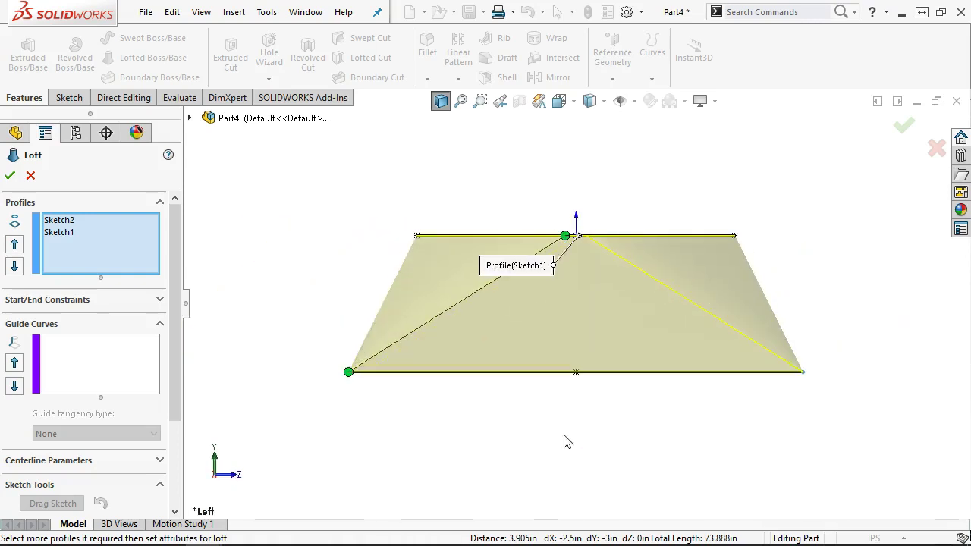
# Check the twisted loft from standard views, drag its connector, then cancel it.
pyautogui.moveTo(563, 433); pyautogui.dragTo(615, 451, button='middle')
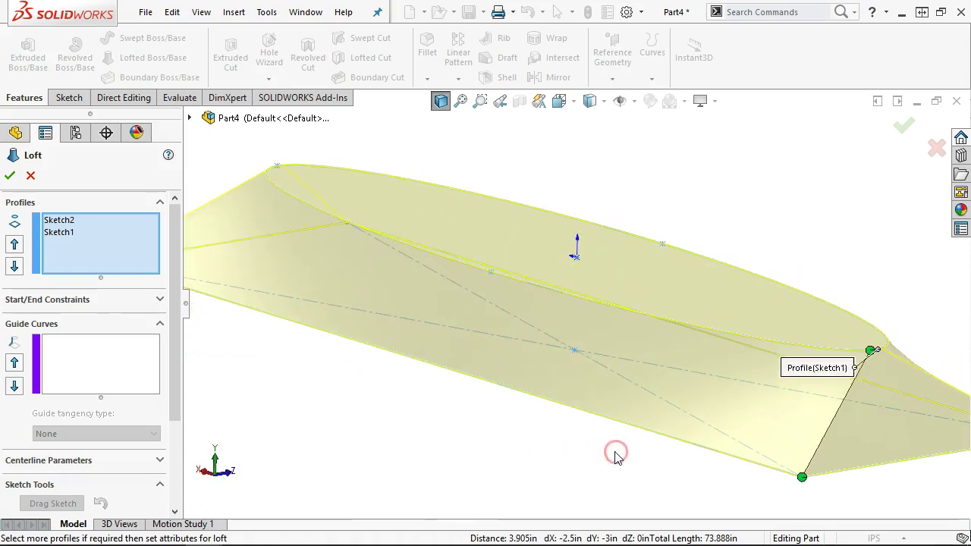
pyautogui.hotkey('ctrl', '4')
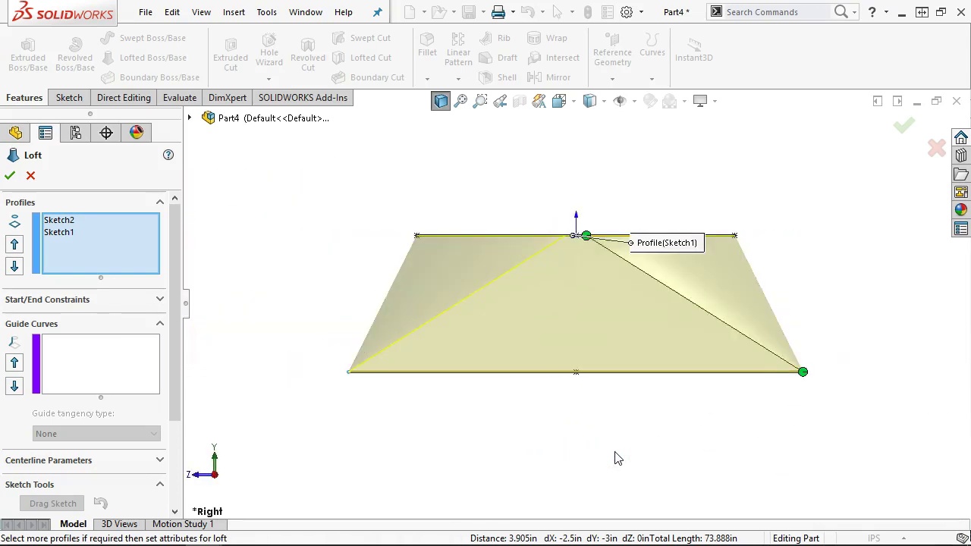
pyautogui.hotkey('ctrl', '5')
pyautogui.hotkey('ctrl', '1')
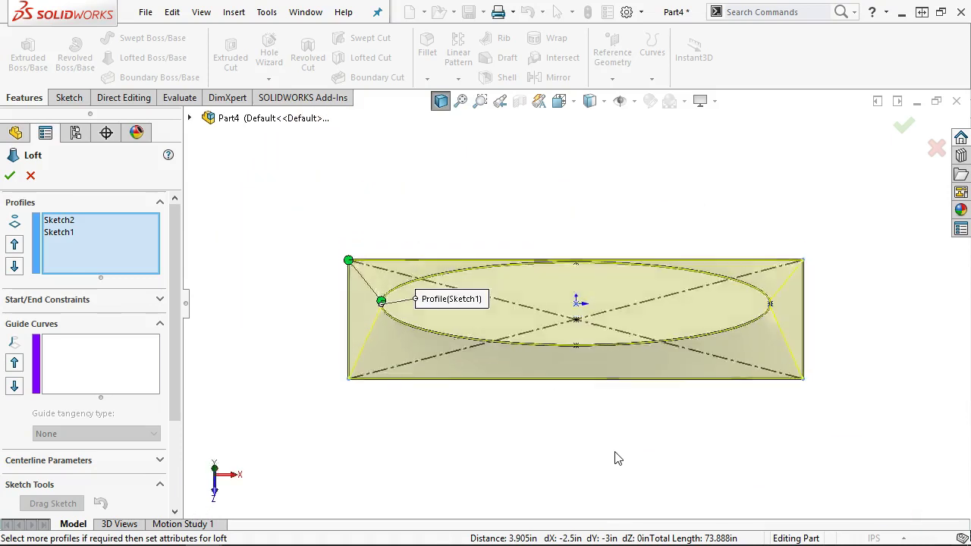
pyautogui.moveTo(458, 384); pyautogui.dragTo(497, 448, button='middle')
pyautogui.scroll(-5, 447, 356)
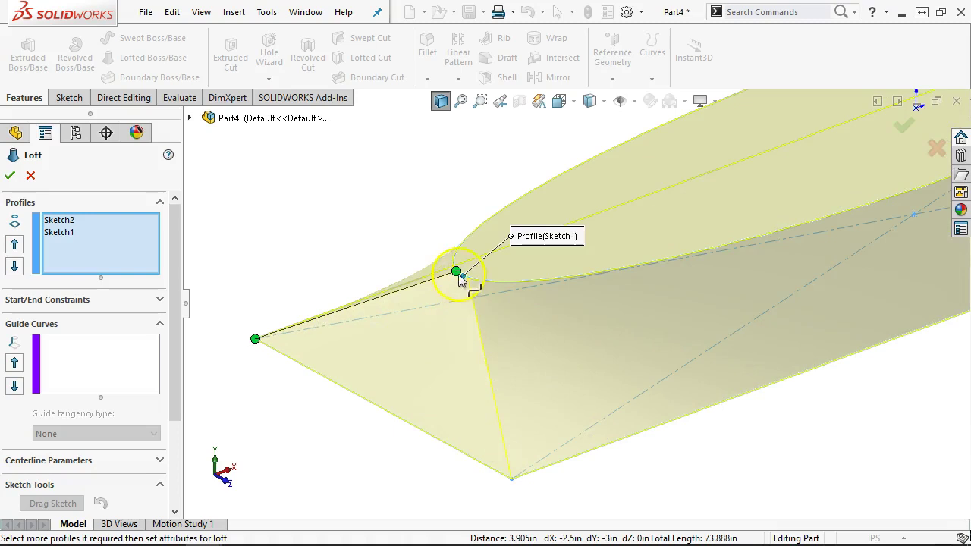
pyautogui.moveTo(453, 270); pyautogui.dragTo(622, 156)
pyautogui.moveTo(577, 390); pyautogui.dragTo(607, 425, button='middle')
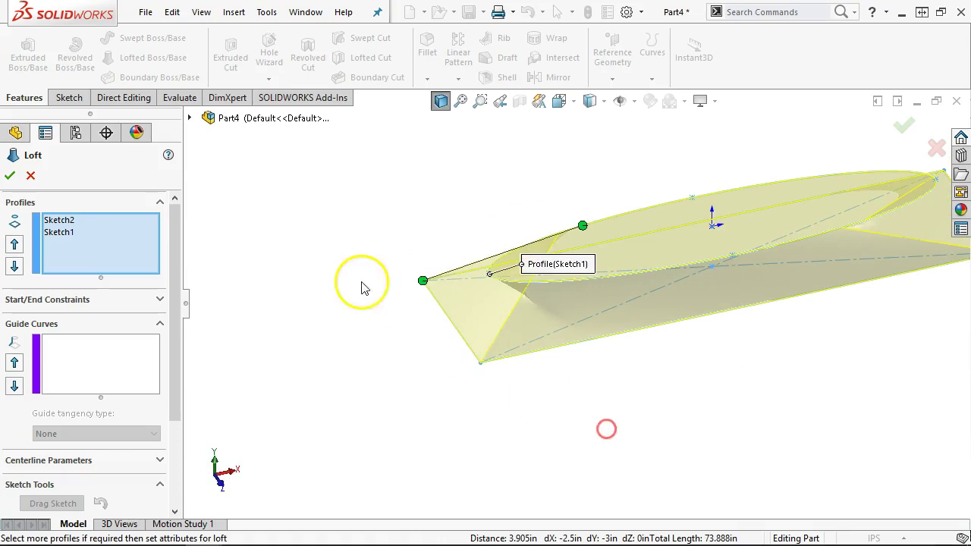
pyautogui.click(27, 176)
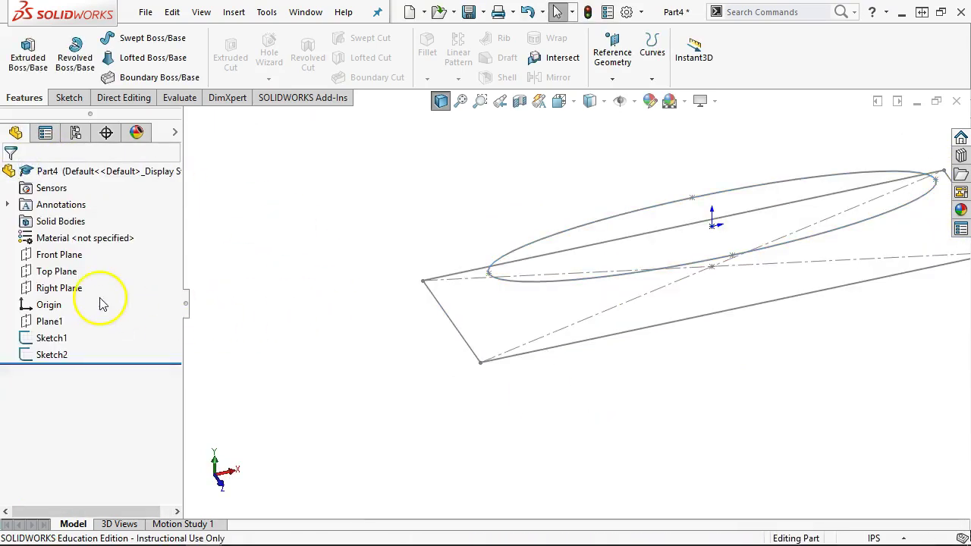
# On the Front Plane, sketch a line from the ellipse's endpoint to the rectangle's left end.
pyautogui.click(73, 260)
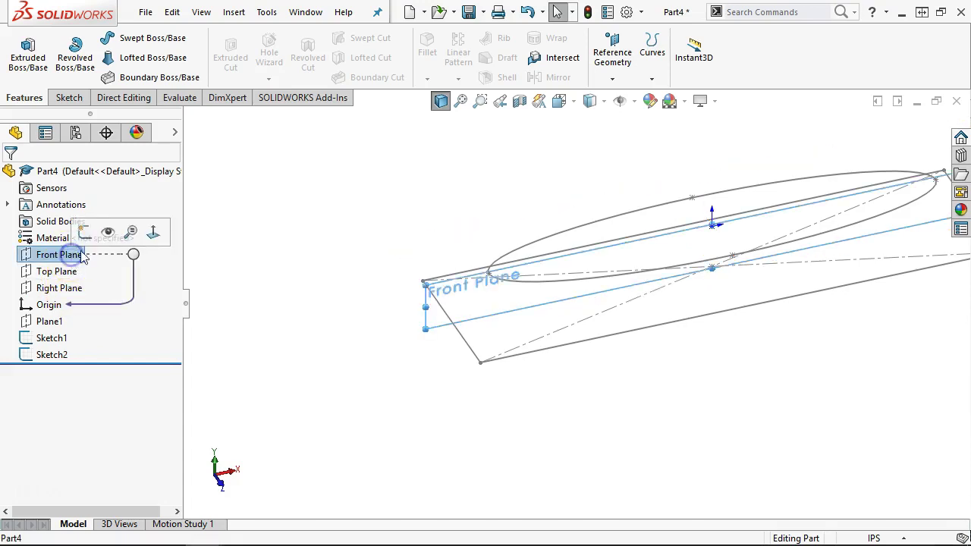
pyautogui.click(86, 229)
pyautogui.click(100, 39)
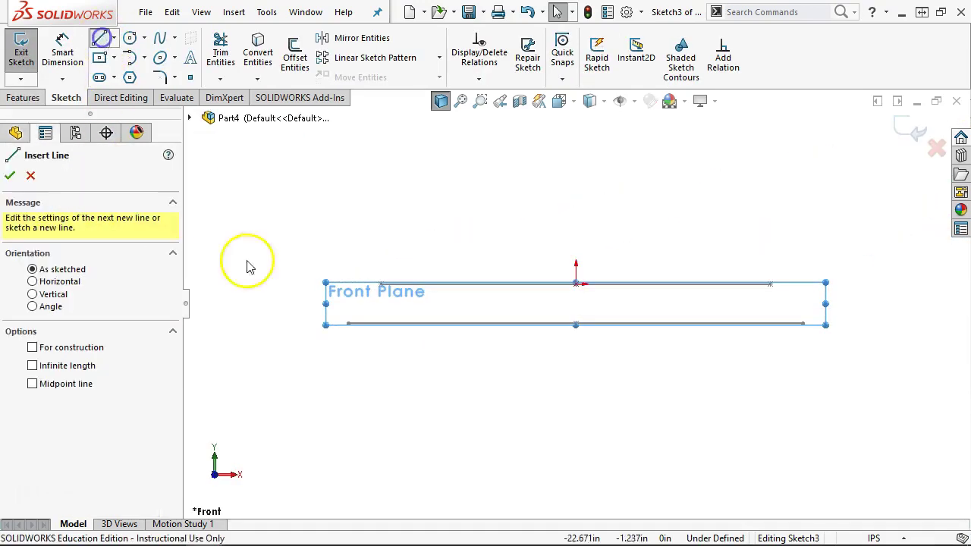
pyautogui.scroll(-5, 288, 311)
pyautogui.click(575, 220)
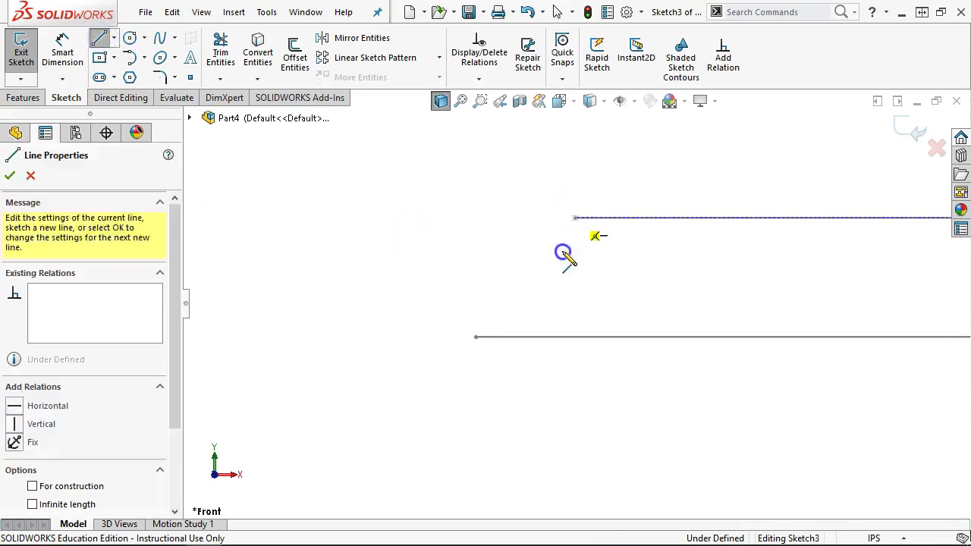
pyautogui.click(475, 336)
pyautogui.press('Escape')
pyautogui.moveTo(424, 265)
pyautogui.mouseDown(button='middle')
pyautogui.moveTo(445, 266)
pyautogui.moveTo(470, 315)
pyautogui.mouseUp(button='middle')
# Make the line's lower endpoint coincident with the rectangle's corner point.
pyautogui.click(661, 316)
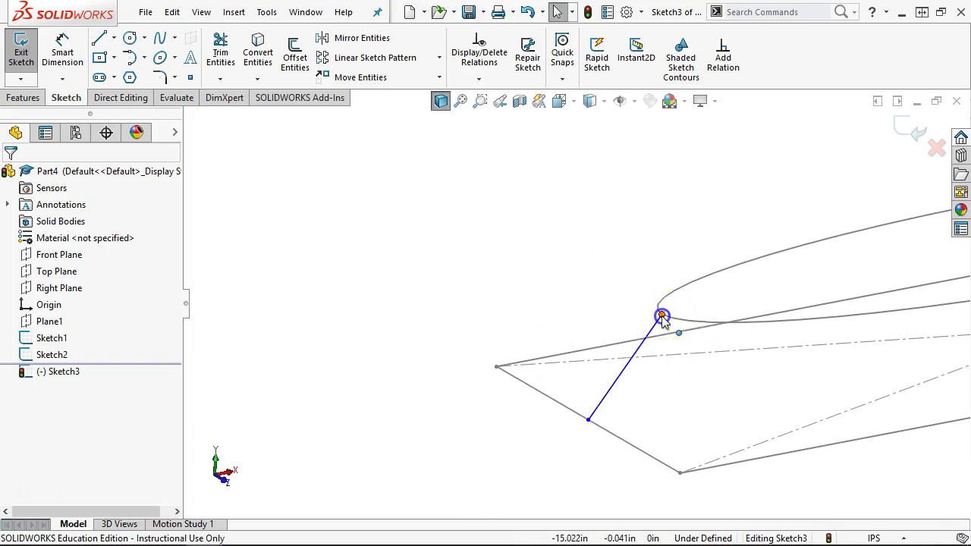
pyautogui.click(622, 371)
pyautogui.click(559, 276)
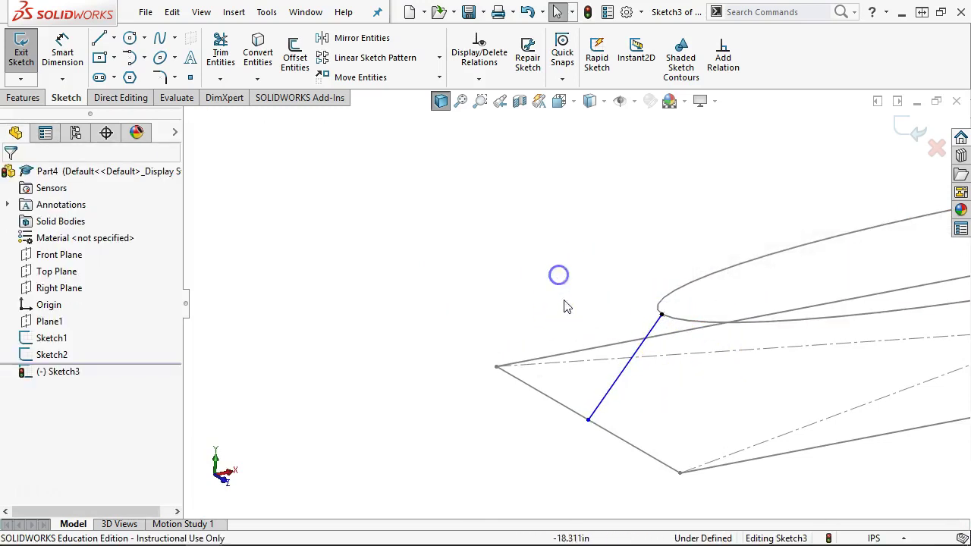
pyautogui.click(588, 419)
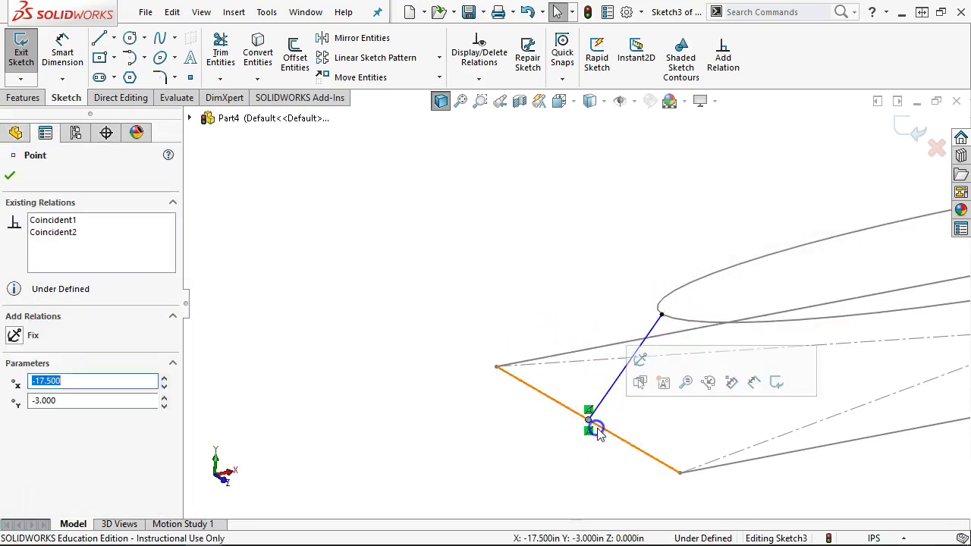
pyautogui.click(624, 477)
pyautogui.click(681, 473)
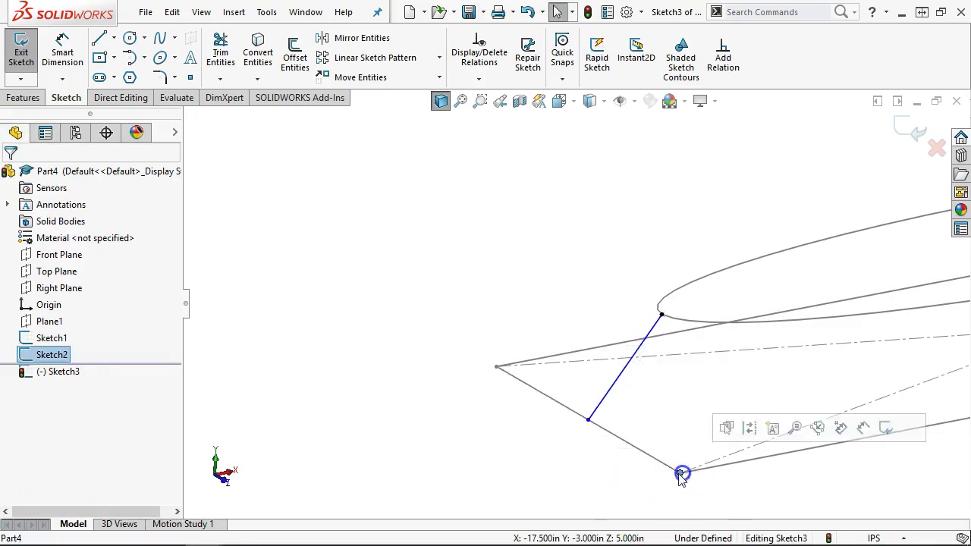
pyautogui.keyDown('ctrl'); pyautogui.click(588, 419); pyautogui.keyUp('ctrl')
pyautogui.click(680, 354)
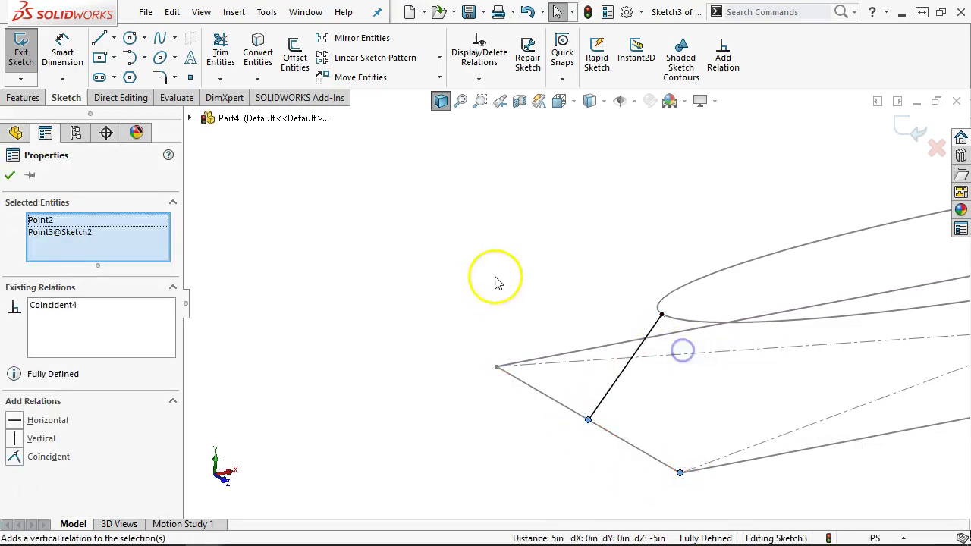
pyautogui.click(494, 277)
pyautogui.moveTo(655, 184); pyautogui.dragTo(612, 190, button='middle')
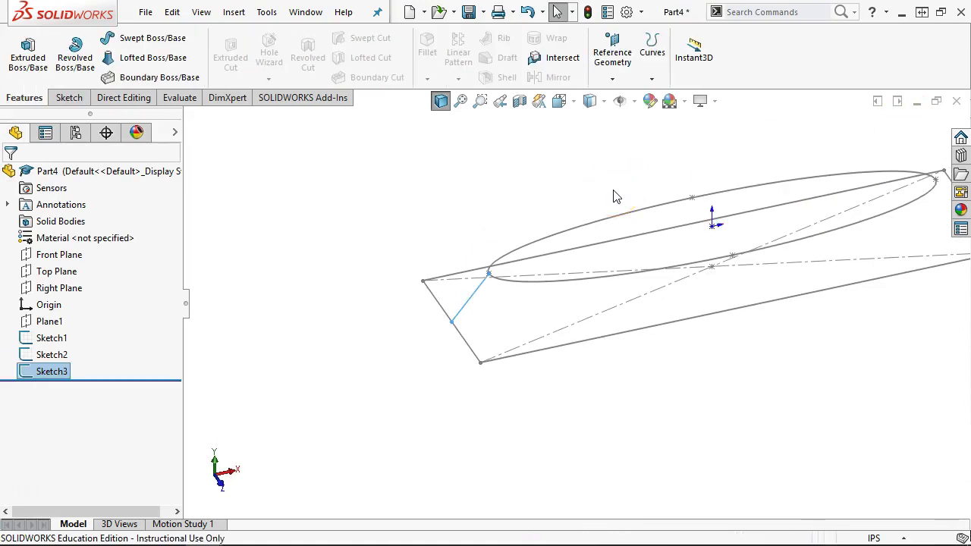
# Loft from Sketch1 to Sketch2, using Sketch3 as the guide curve.
pyautogui.click(49, 337)
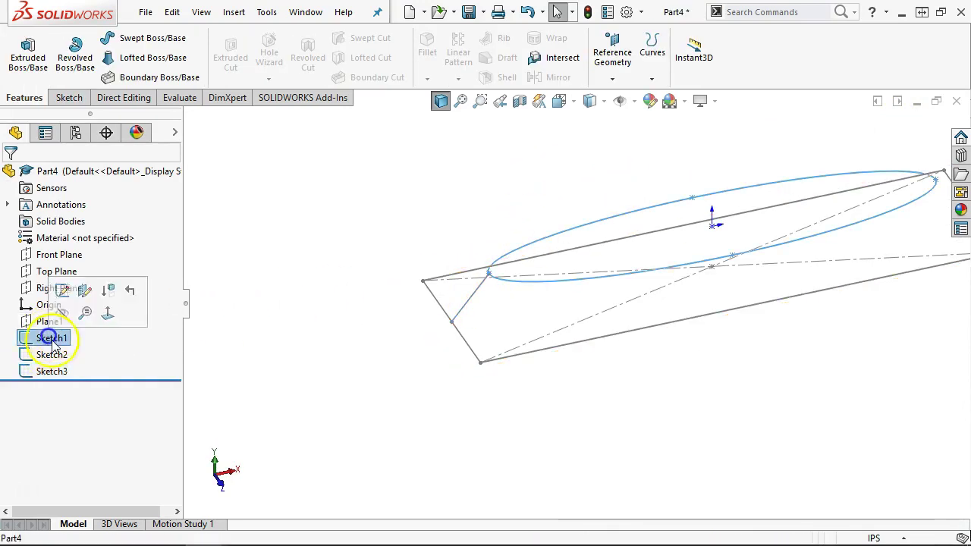
pyautogui.keyDown('ctrl'); pyautogui.click(51, 354); pyautogui.keyUp('ctrl')
pyautogui.click(151, 57)
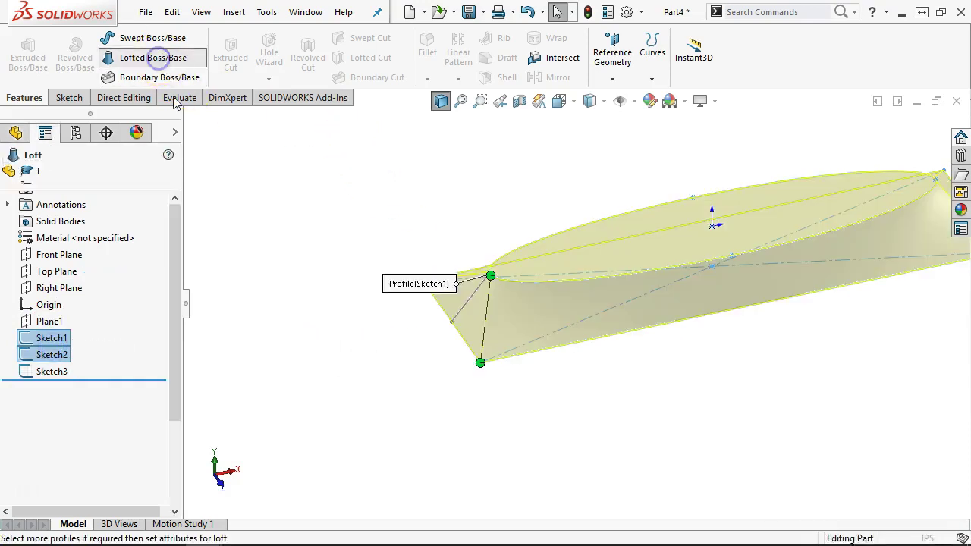
pyautogui.click(87, 352)
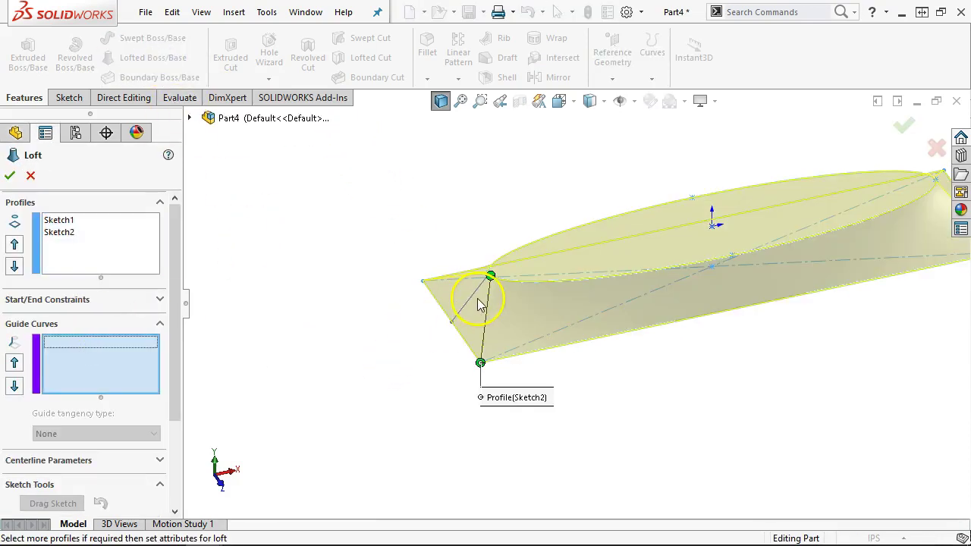
pyautogui.click(454, 317)
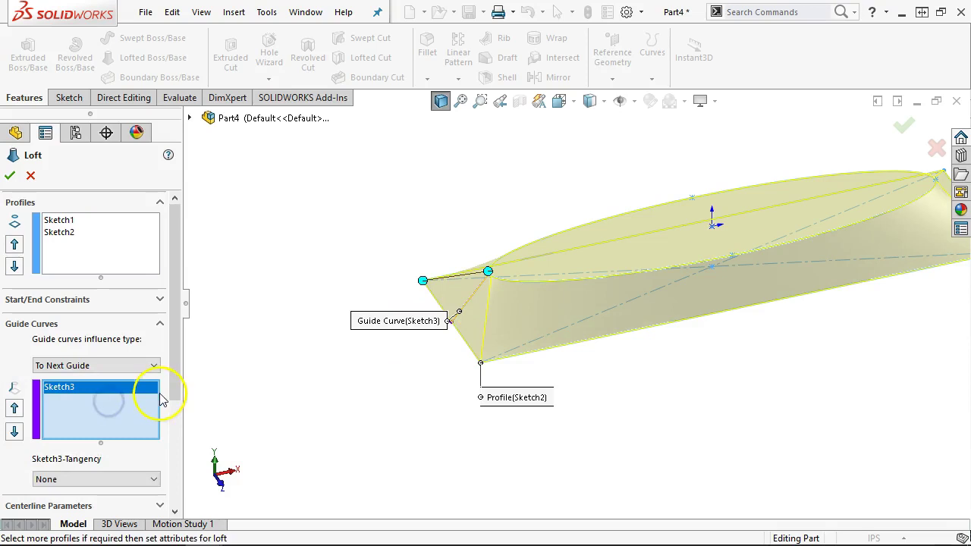
# Shift the loft connector along the ellipse and accept to create Loft1.
pyautogui.moveTo(257, 362); pyautogui.dragTo(296, 296, button='middle')
pyautogui.scroll(-3, 516, 288)
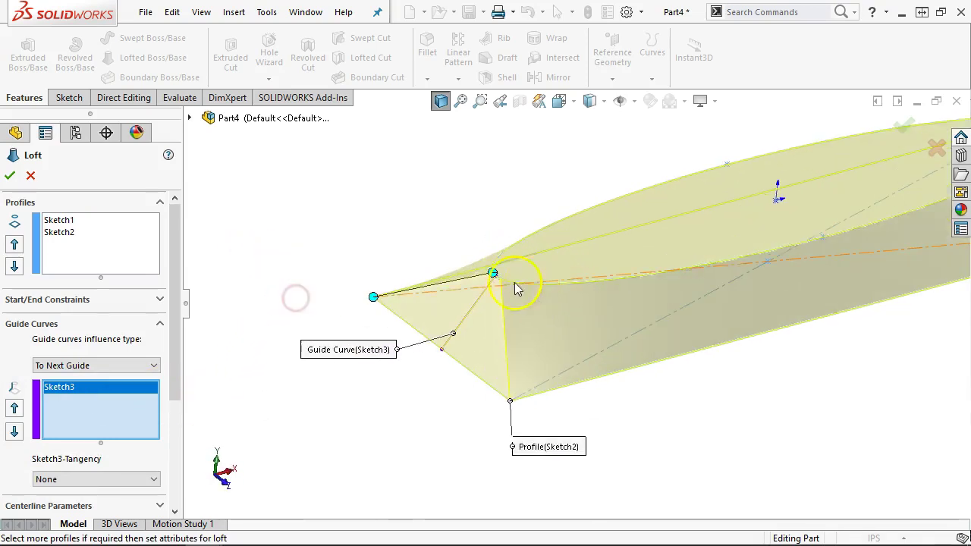
pyautogui.moveTo(492, 272); pyautogui.dragTo(570, 228)
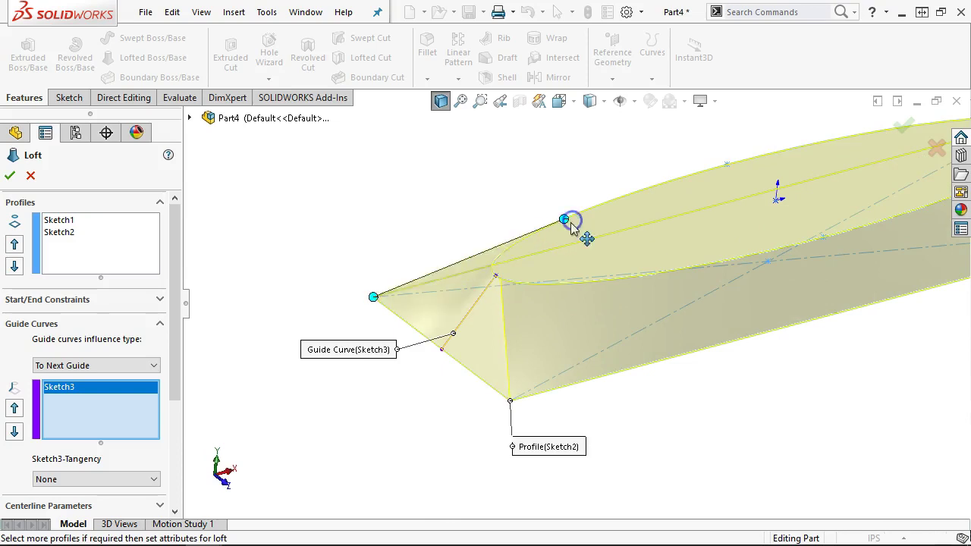
pyautogui.moveTo(573, 221); pyautogui.dragTo(583, 199, button='middle')
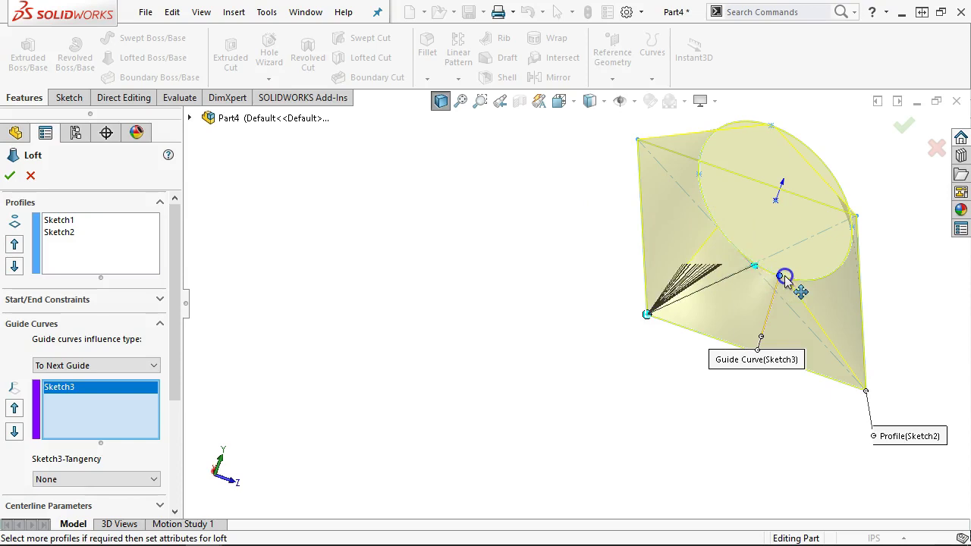
pyautogui.moveTo(620, 249); pyautogui.dragTo(580, 179, button='middle')
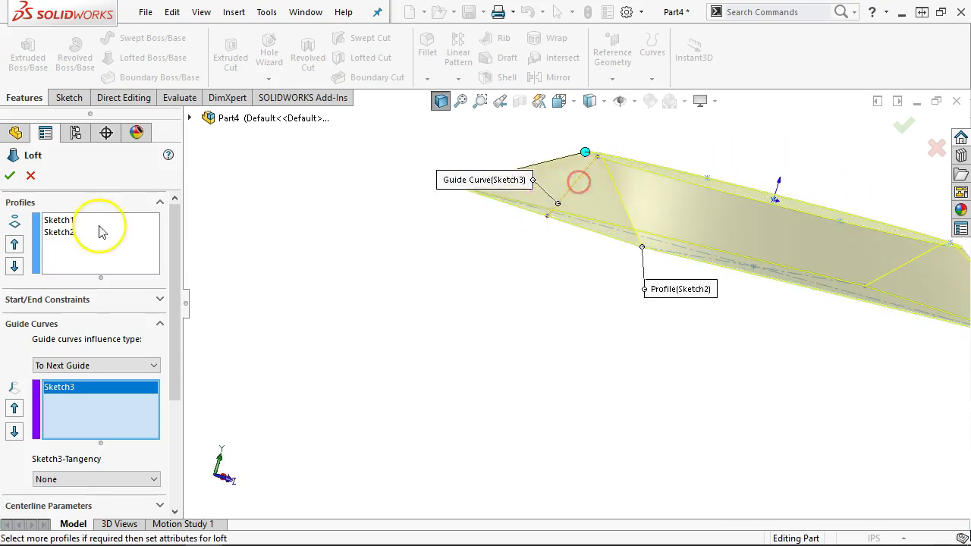
pyautogui.click(10, 175)
pyautogui.moveTo(515, 335); pyautogui.dragTo(548, 329, button='middle')
pyautogui.scroll(-3, 546, 157)
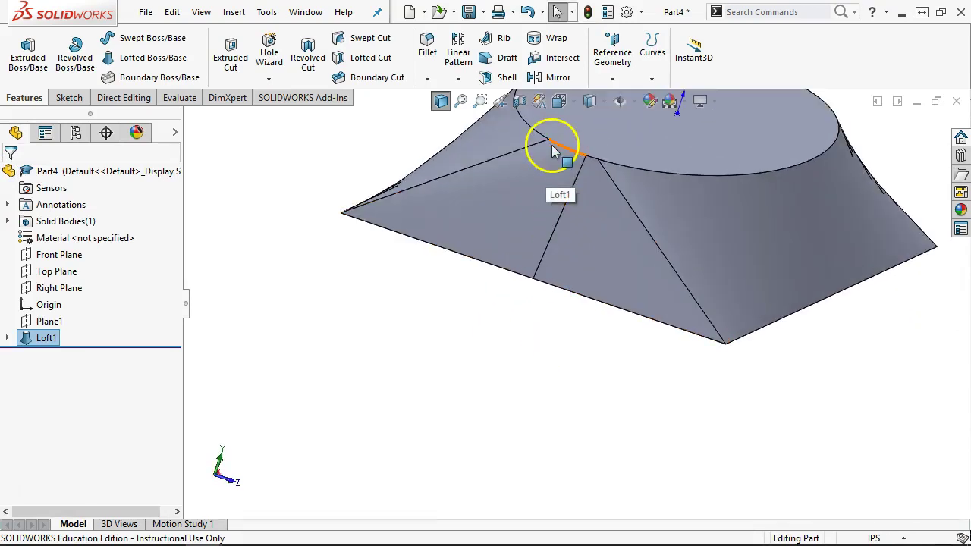
# Orbit the loft, then reopen Loft1's feature definition for editing.
pyautogui.scroll(5, 551, 145)
pyautogui.moveTo(461, 325); pyautogui.dragTo(557, 331, button='middle')
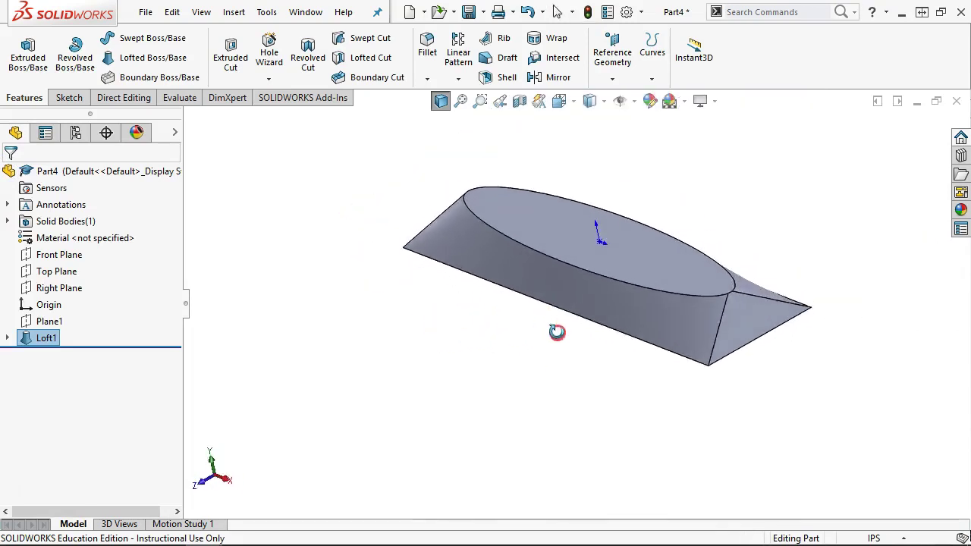
pyautogui.scroll(-5, 719, 283)
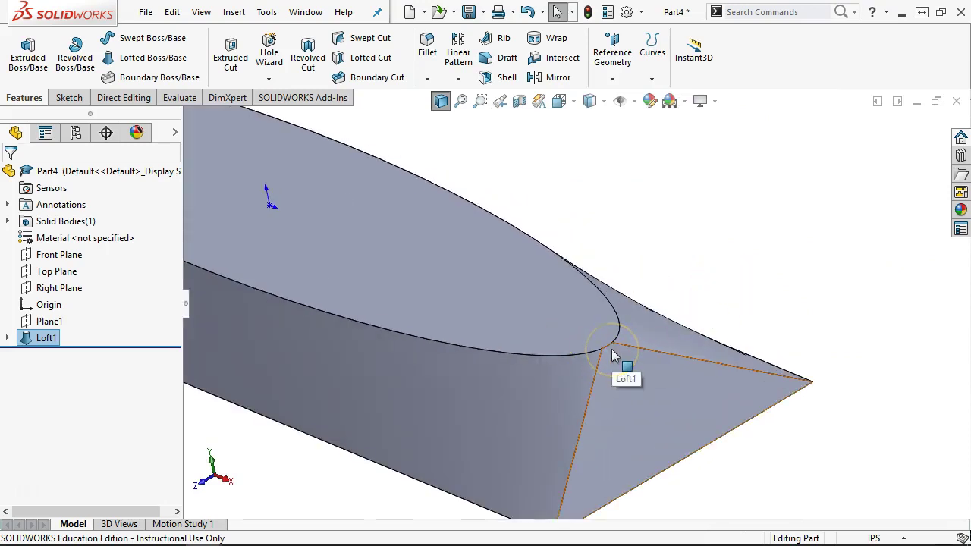
pyautogui.scroll(4, 614, 356)
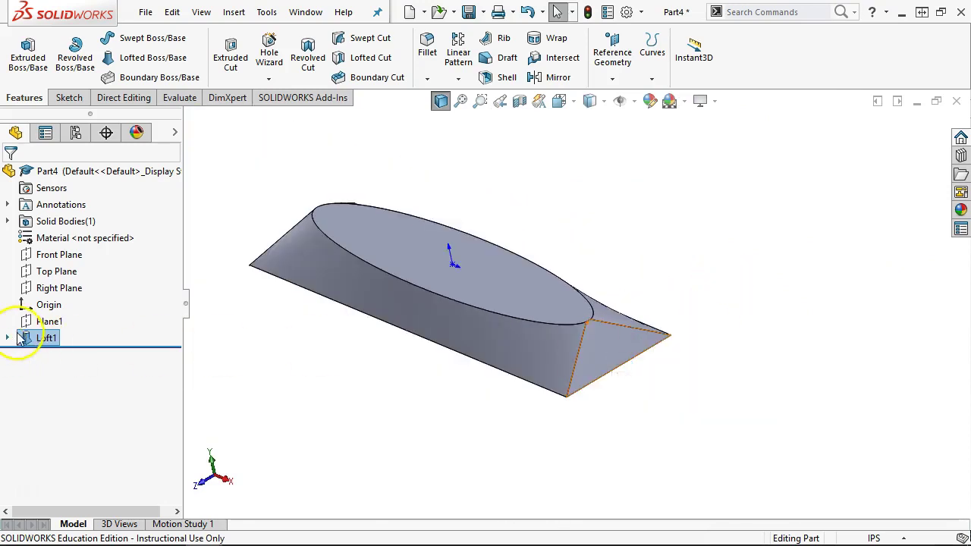
pyautogui.rightClick(21, 338)
pyautogui.click(44, 183)
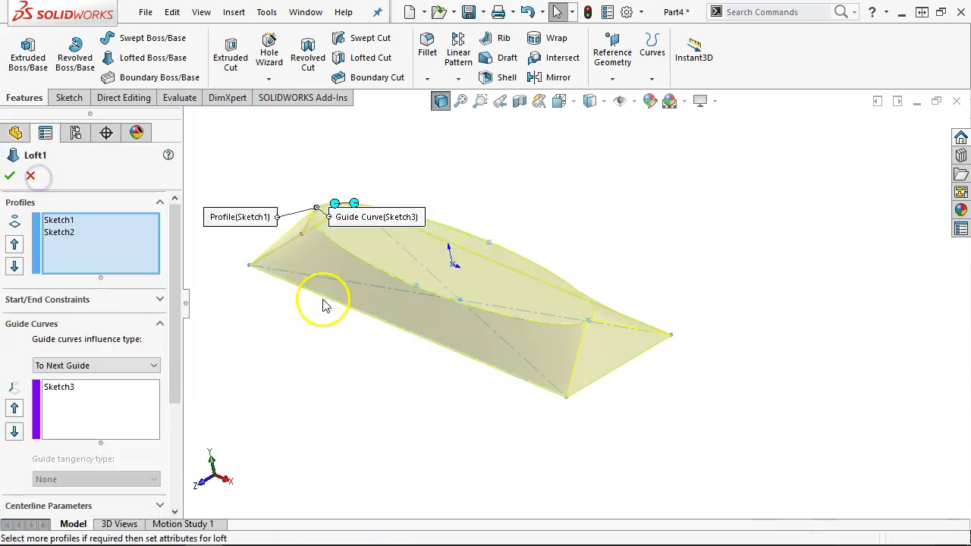
# Move the connector point to the guide curve's end at the ellipse tip.
pyautogui.scroll(-2, 322, 303)
pyautogui.scroll(-3, 361, 209)
pyautogui.moveTo(483, 248); pyautogui.dragTo(466, 241, button='middle')
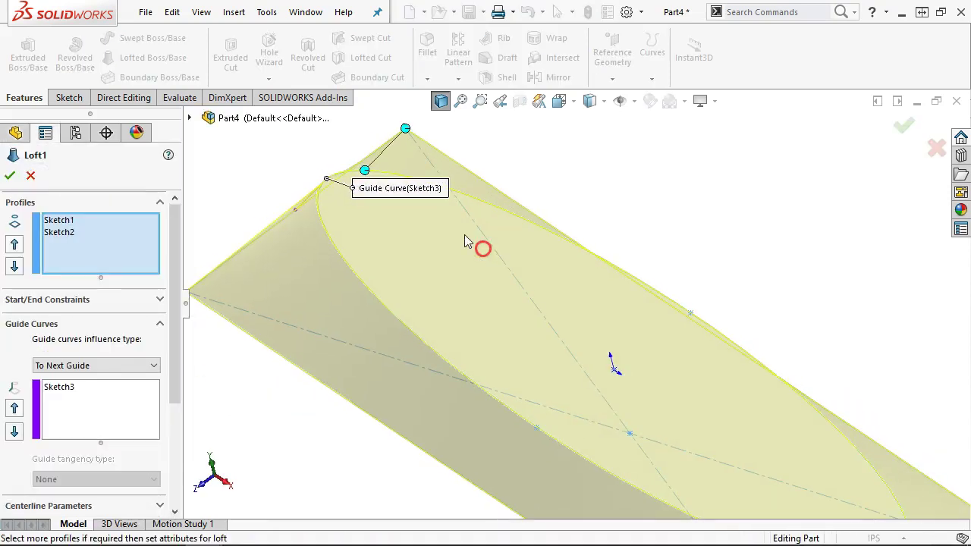
pyautogui.click(326, 181)
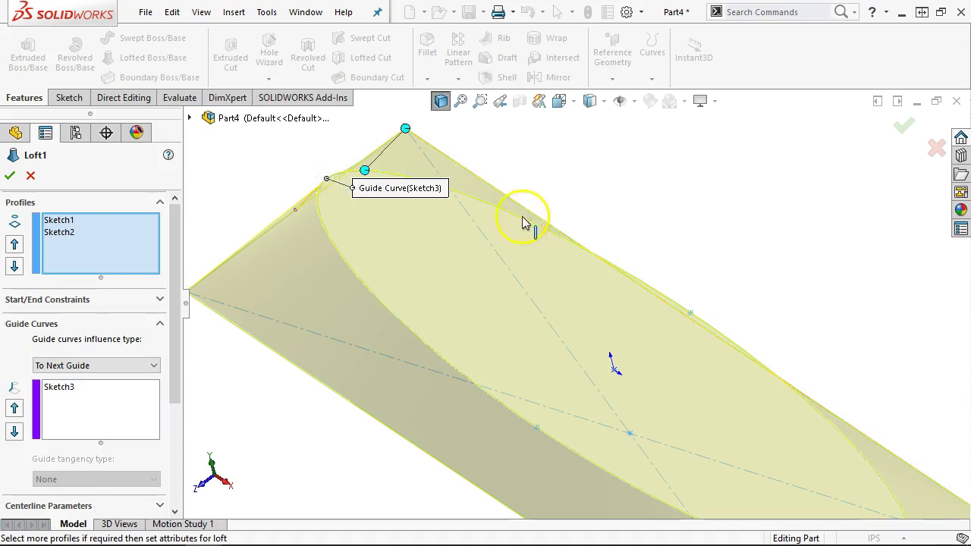
pyautogui.moveTo(174, 327); pyautogui.dragTo(189, 433)
pyautogui.scroll(5, 480, 292)
# Check the loft from the Top view and accept the edited Loft1.
pyautogui.moveTo(479, 289); pyautogui.dragTo(499, 252, button='middle')
pyautogui.scroll(-3, 601, 386)
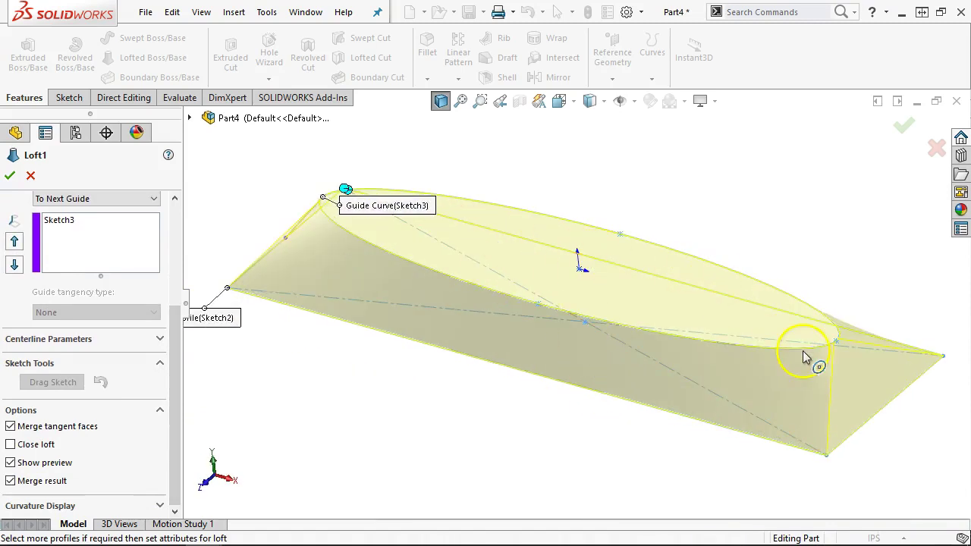
pyautogui.moveTo(552, 222); pyautogui.dragTo(628, 201, button='middle')
pyautogui.scroll(-3, 410, 305)
pyautogui.scroll(-2, 408, 305)
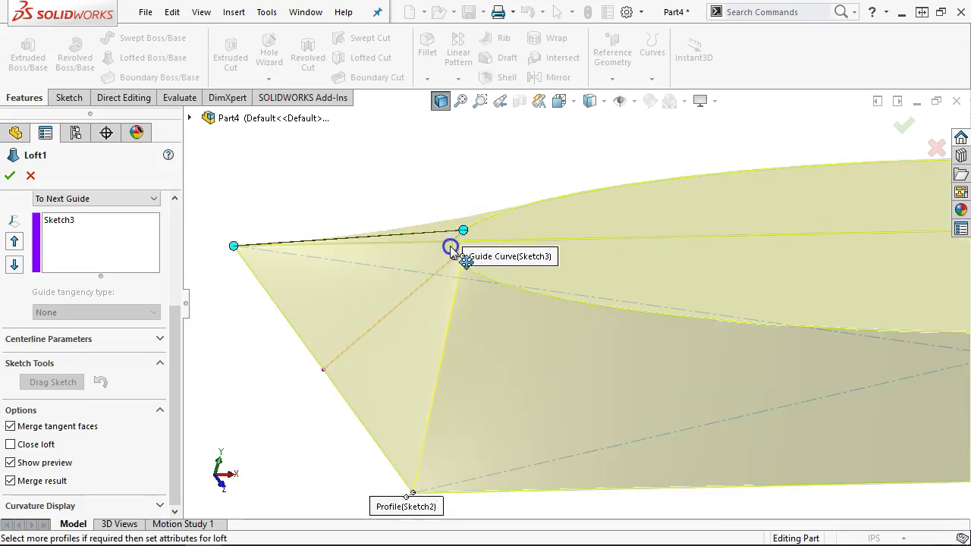
pyautogui.hotkey('ctrl', '5')
pyautogui.scroll(-3, 385, 297)
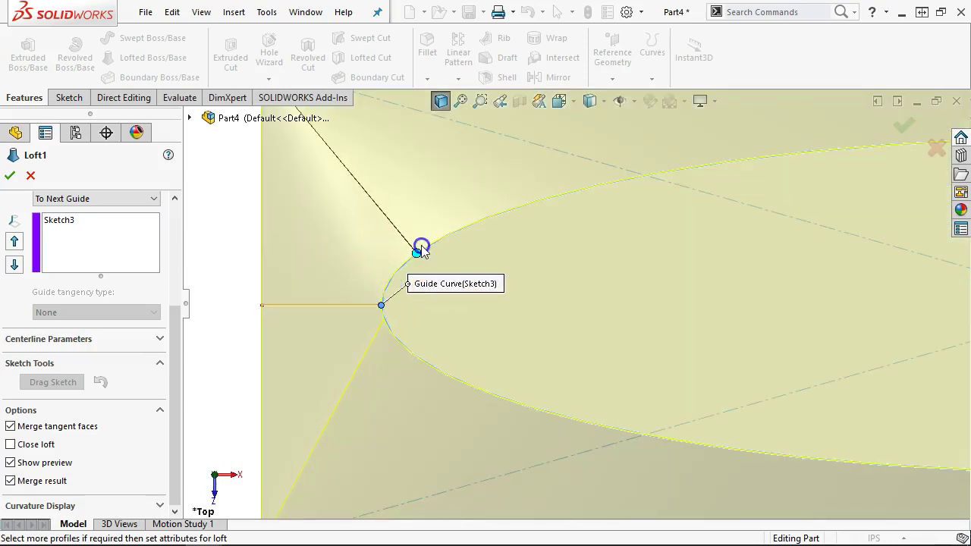
pyautogui.click(9, 176)
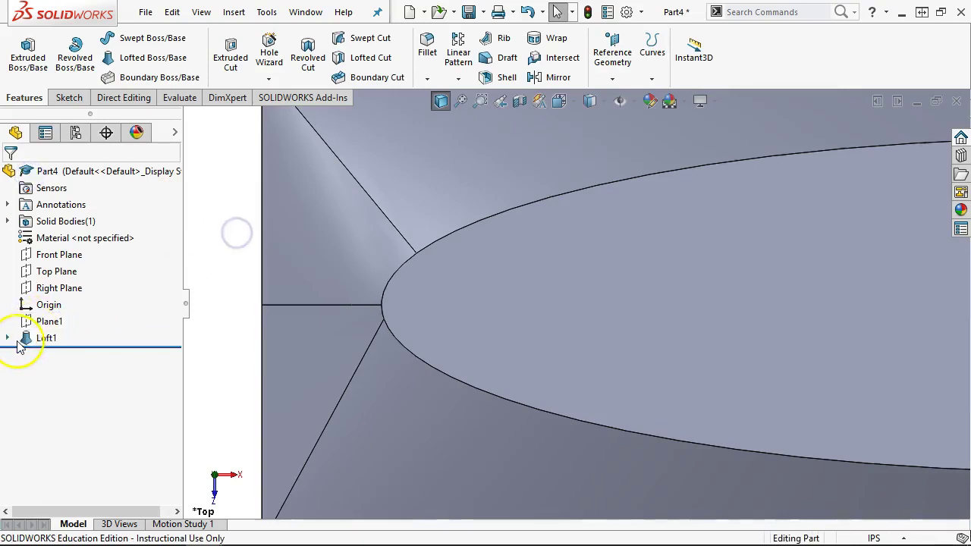
# Reopen Loft1 for editing and zoom out to show the rectangle profile.
pyautogui.rightClick(24, 341)
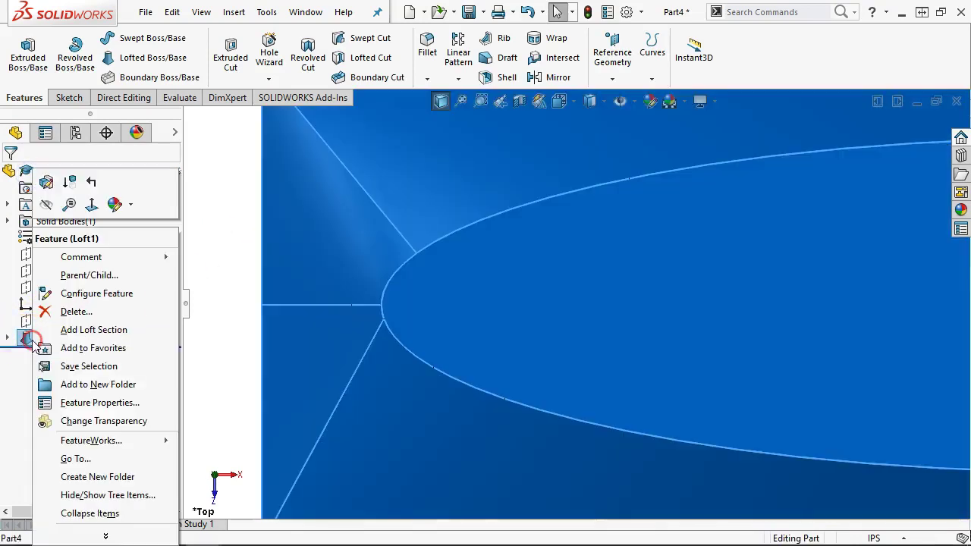
pyautogui.click(46, 184)
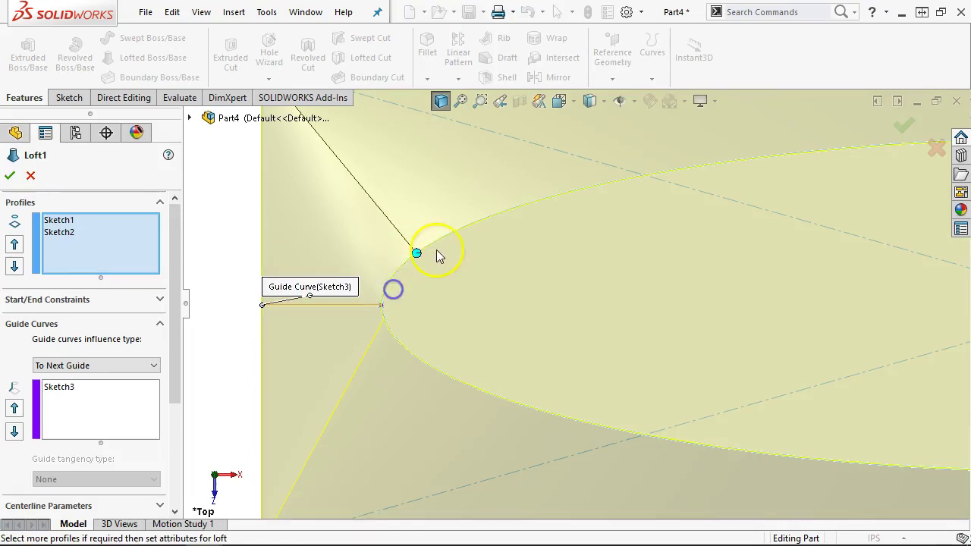
pyautogui.press('z')
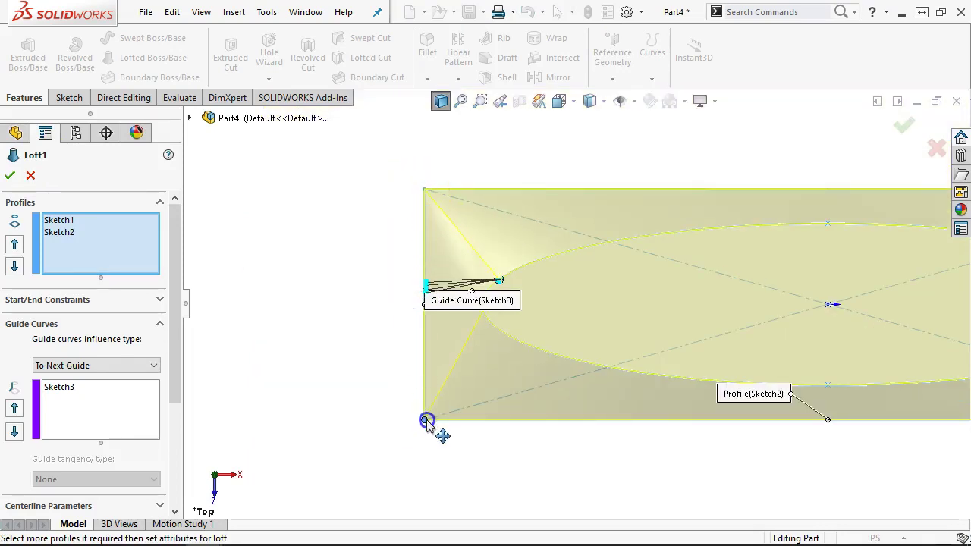
pyautogui.scroll(-4, 357, 279)
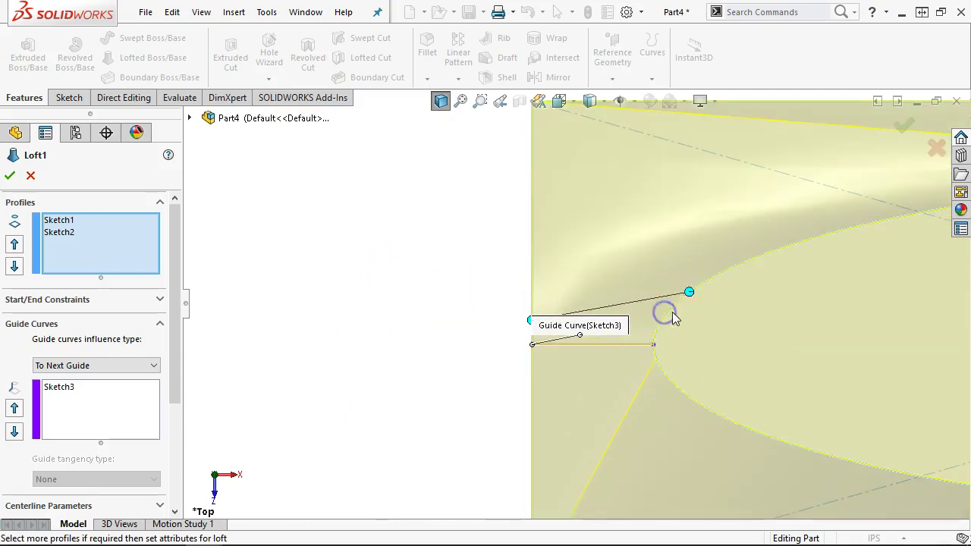
pyautogui.scroll(-3, 674, 318)
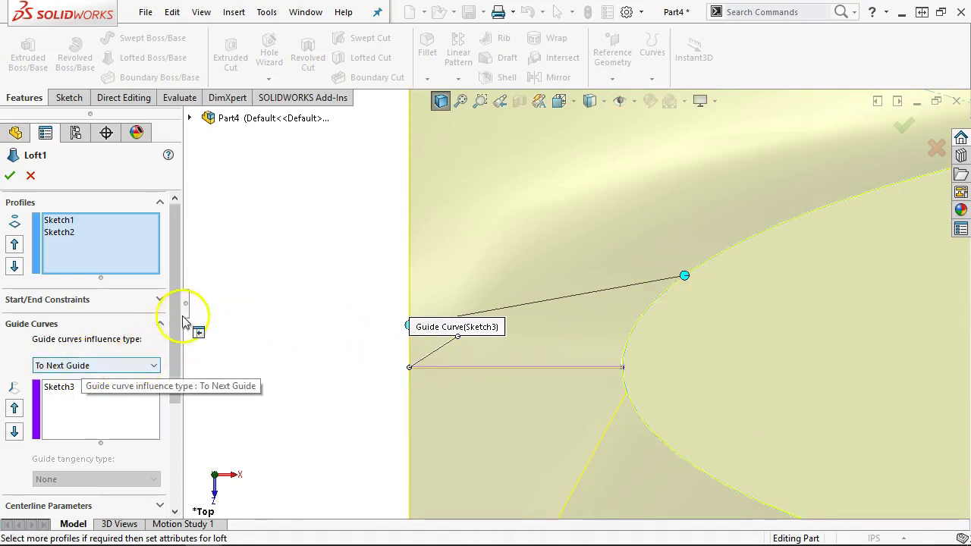
pyautogui.moveTo(173, 343); pyautogui.dragTo(177, 444)
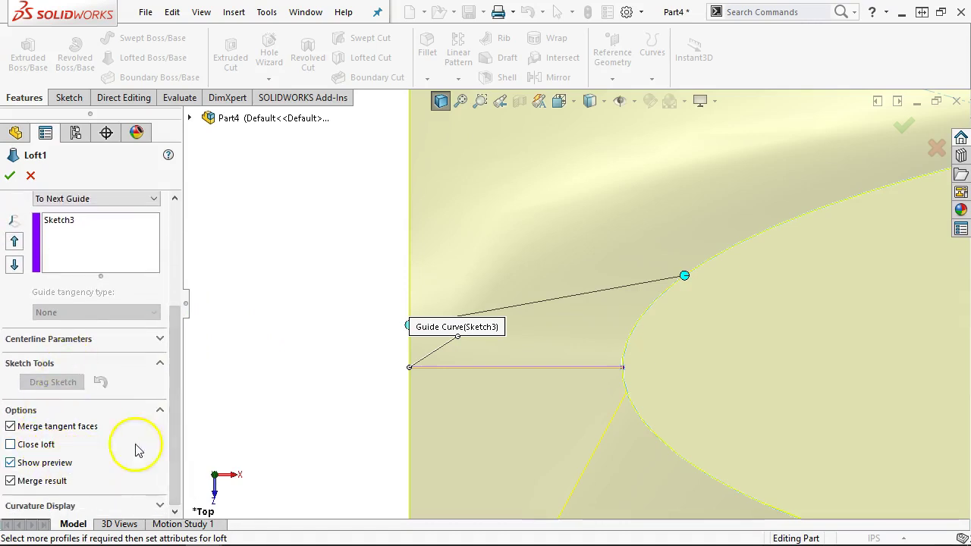
pyautogui.moveTo(181, 392); pyautogui.dragTo(174, 262)
# Try To Next Sharp and To Next Edge, then set guide influence to Global and accept.
pyautogui.click(151, 367)
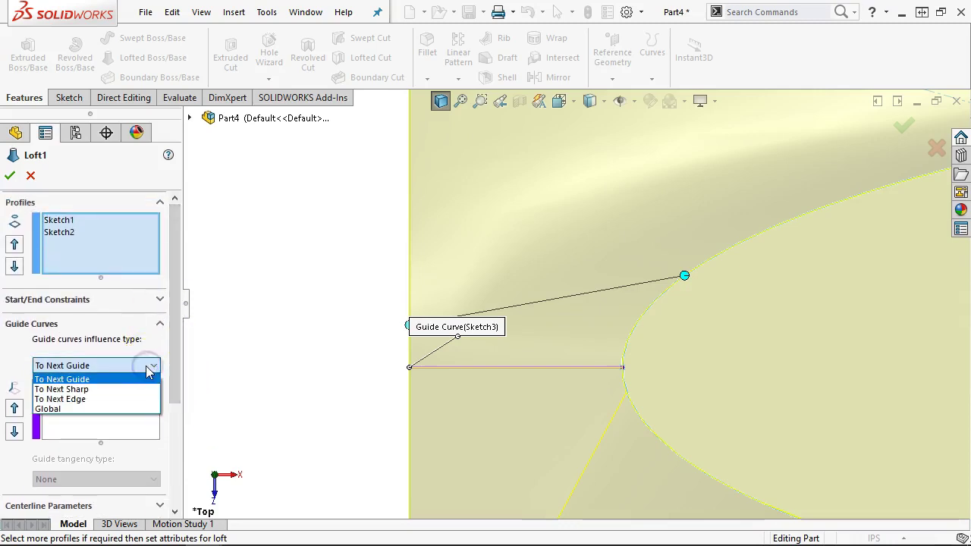
pyautogui.click(120, 389)
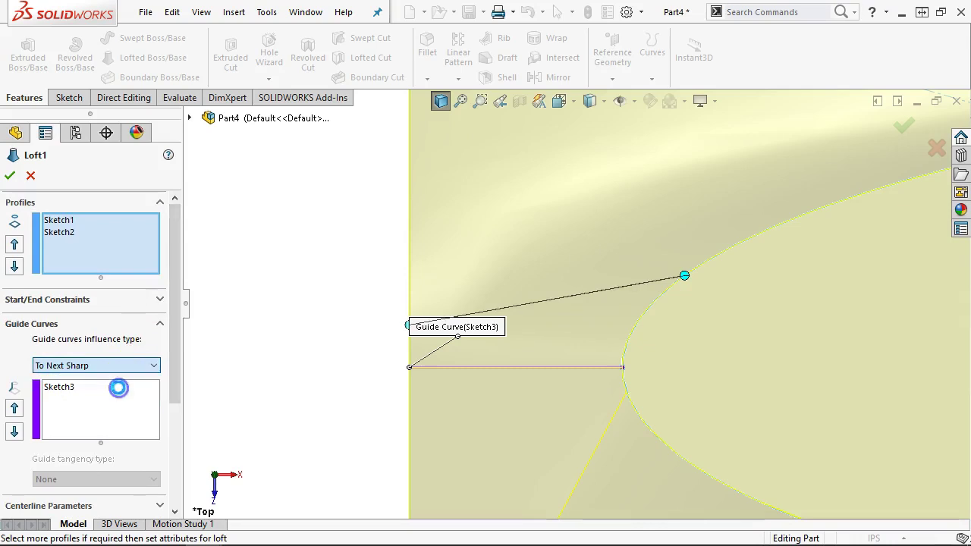
pyautogui.click(118, 365)
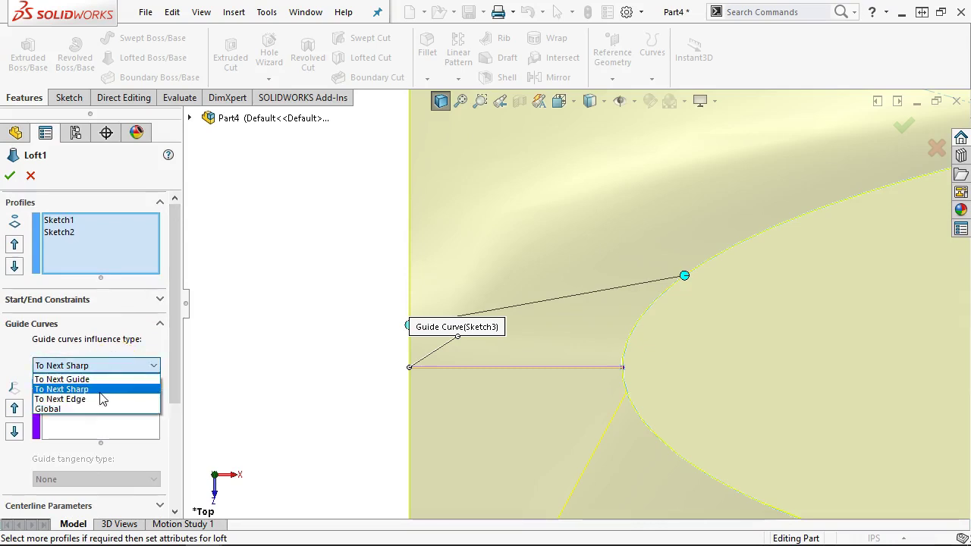
pyautogui.click(102, 399)
pyautogui.click(152, 366)
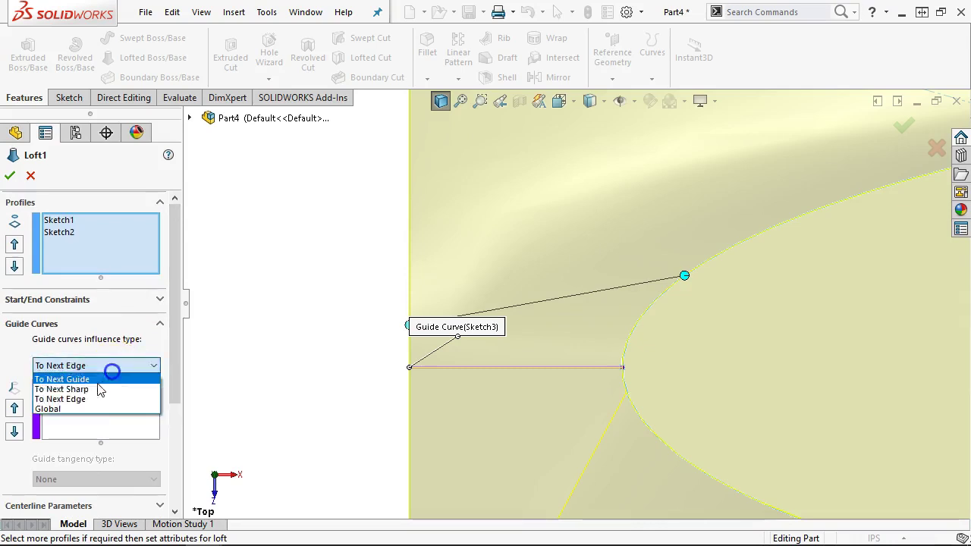
pyautogui.click(152, 403)
pyautogui.moveTo(257, 356); pyautogui.dragTo(585, 298, button='middle')
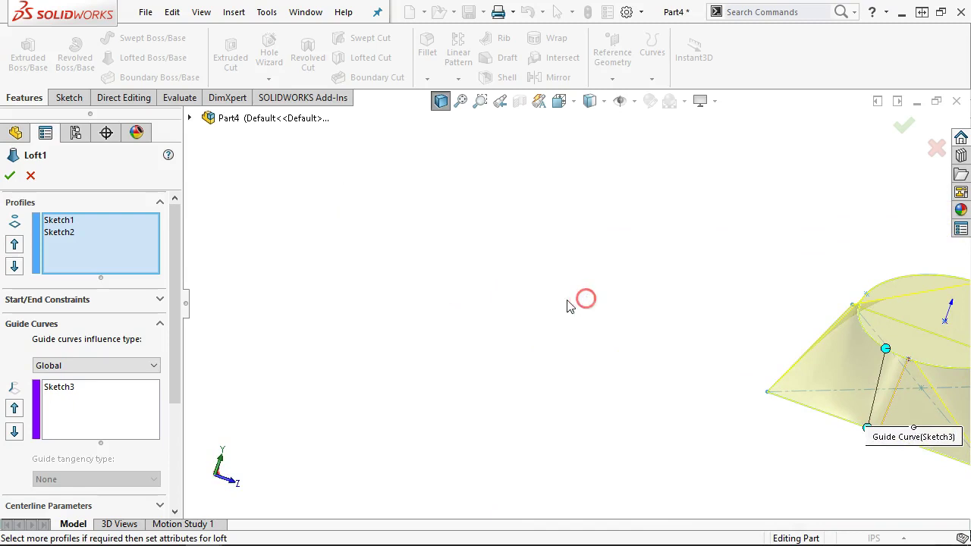
pyautogui.click(9, 175)
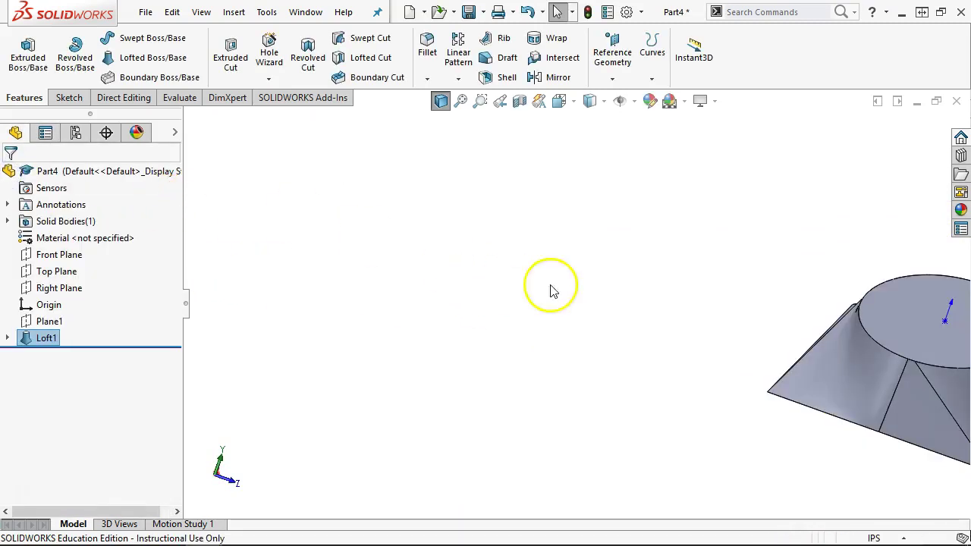
# Display the Curvature colour map on Loft1's twisted side face and orbit to inspect it.
pyautogui.moveTo(536, 256); pyautogui.dragTo(596, 353, button='middle')
pyautogui.scroll(-2, 853, 315)
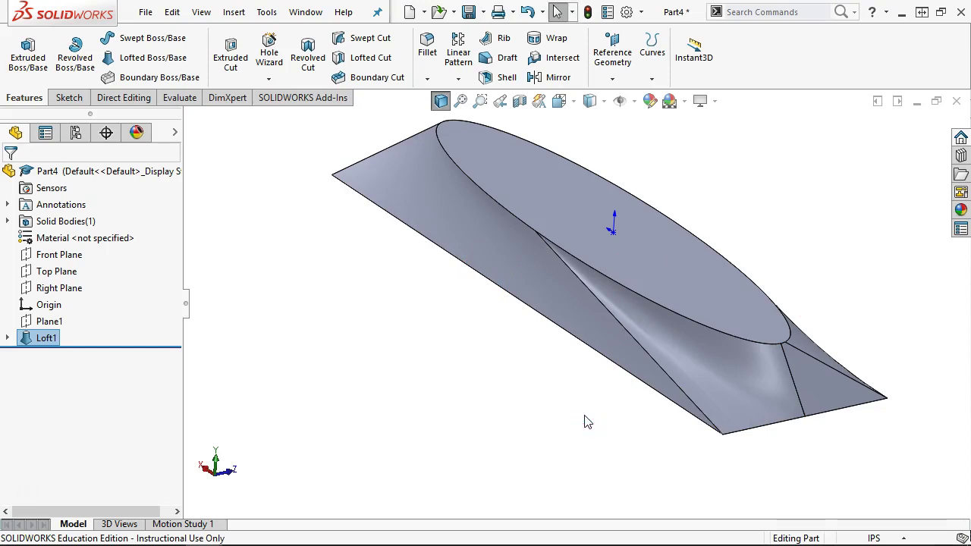
pyautogui.click(704, 347)
pyautogui.moveTo(553, 364); pyautogui.dragTo(705, 315, button='middle')
pyautogui.rightClick(705, 315)
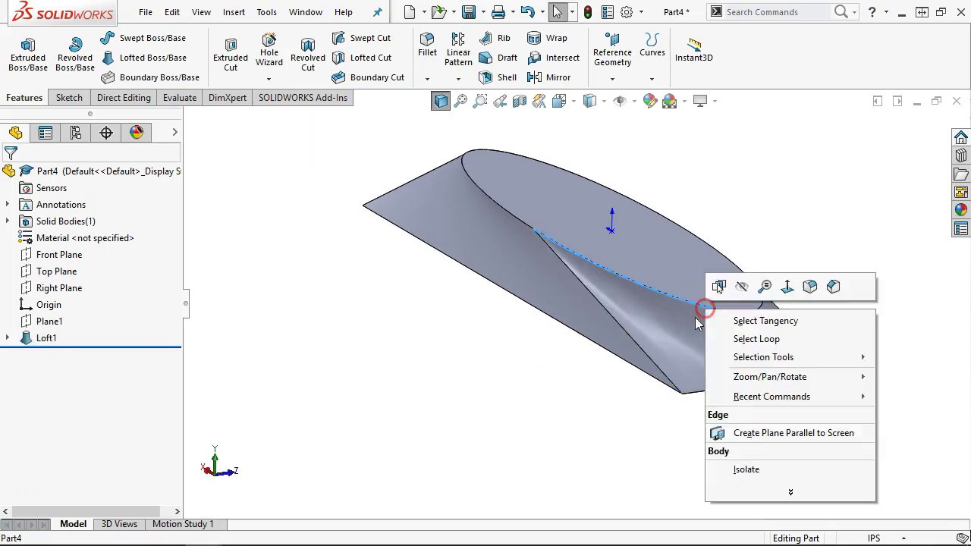
pyautogui.rightClick(702, 324)
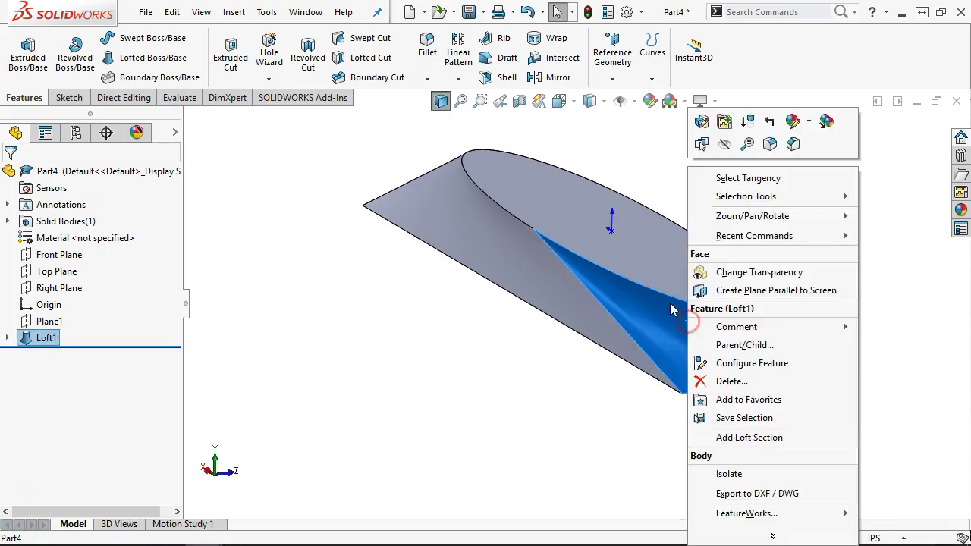
pyautogui.click(747, 535)
pyautogui.click(715, 343)
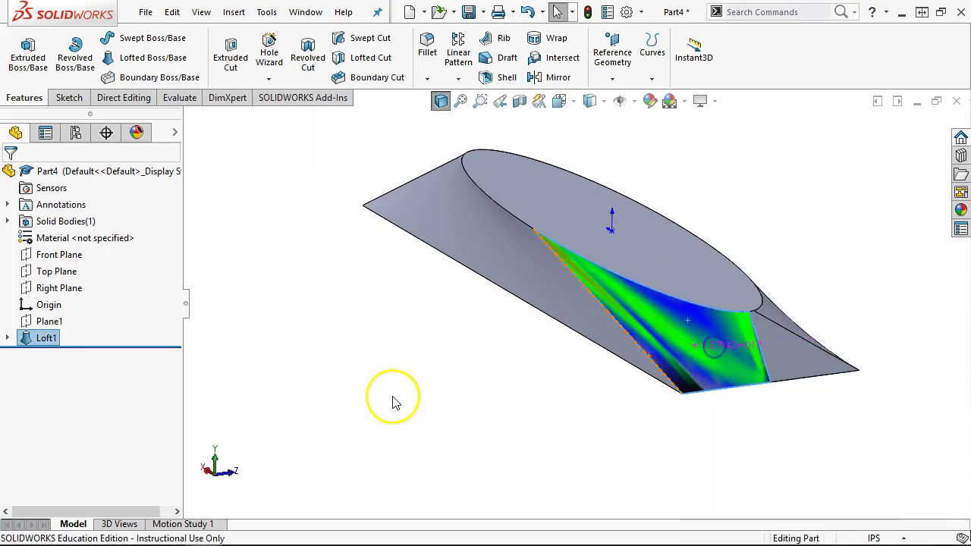
pyautogui.moveTo(412, 396); pyautogui.dragTo(437, 334, button='middle')
pyautogui.scroll(-3, 708, 307)
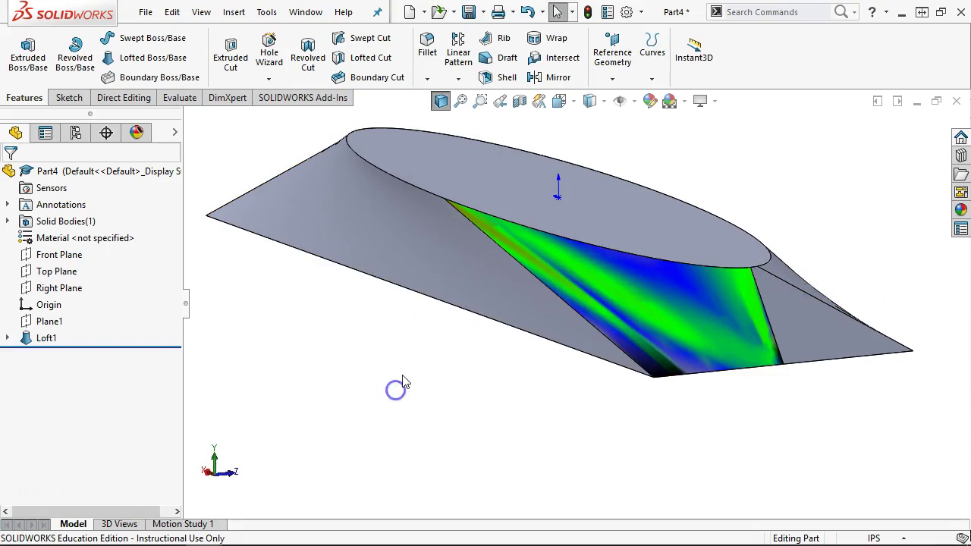
# Save the part as 'loft' in the CRF folder and switch to the CRF assembly window.
pyautogui.hotkey('ctrl', 's')
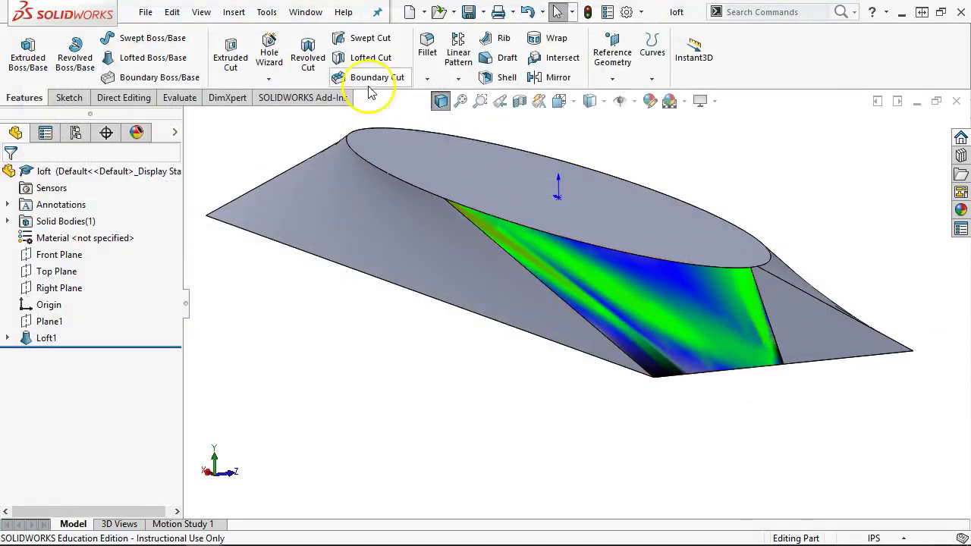
pyautogui.click(307, 12)
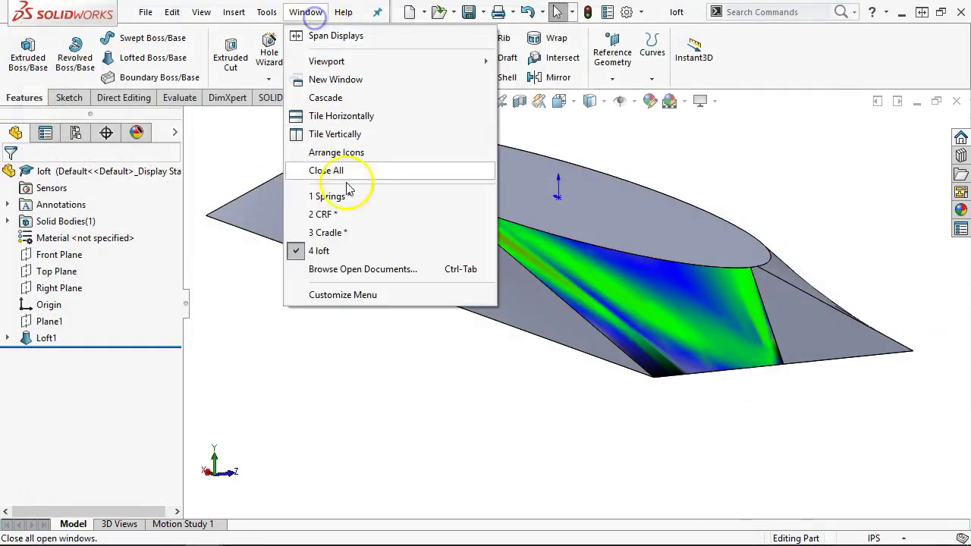
pyautogui.click(342, 218)
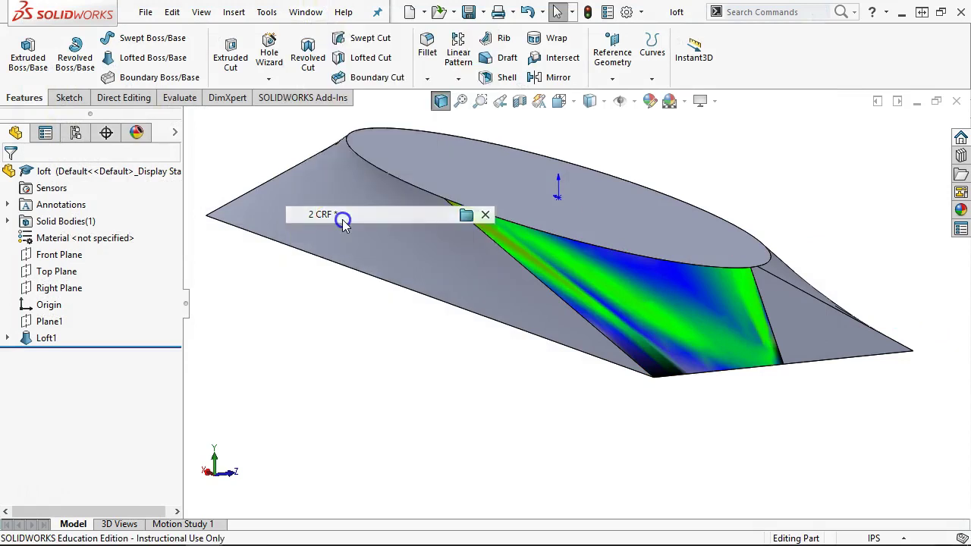
# Insert the existing loft part and place it below the fixture.
pyautogui.click(234, 12)
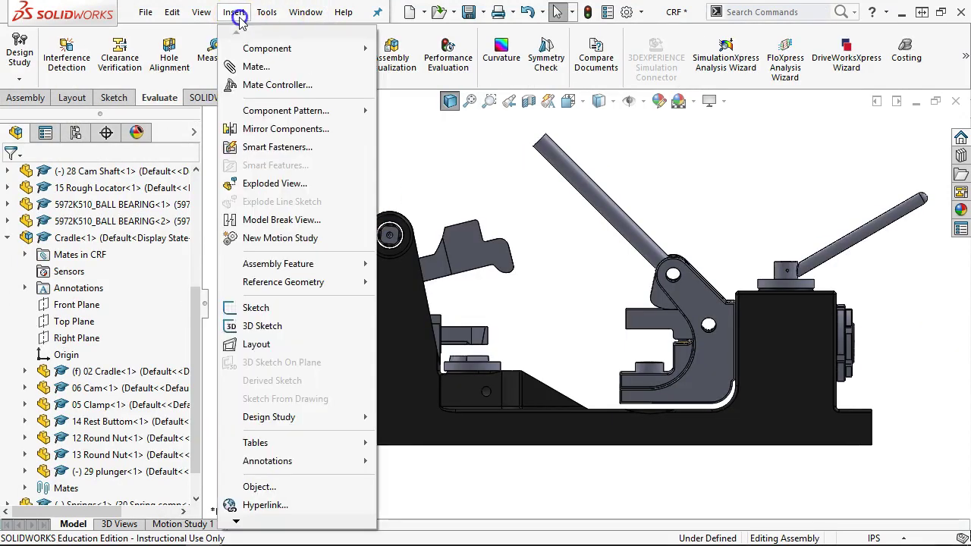
pyautogui.click(262, 46)
pyautogui.click(424, 48)
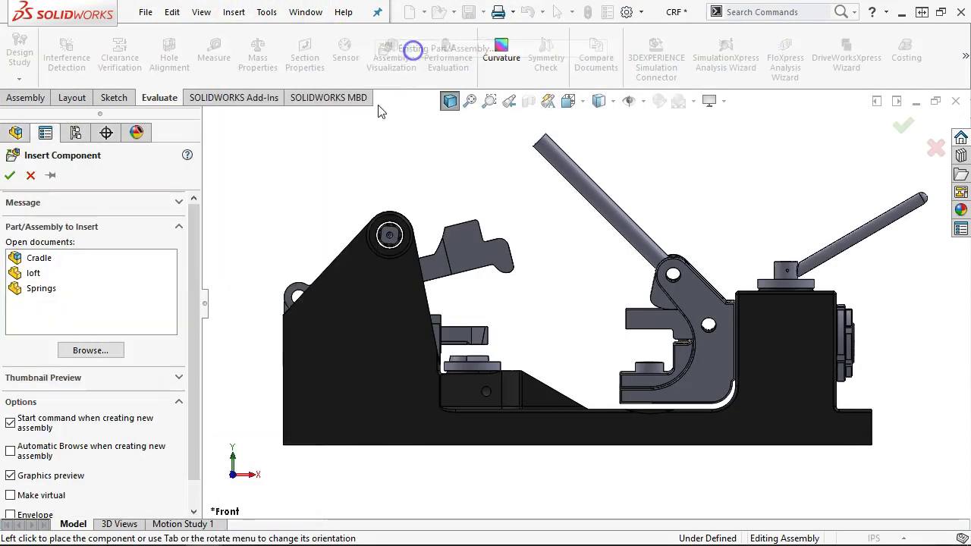
pyautogui.click(46, 273)
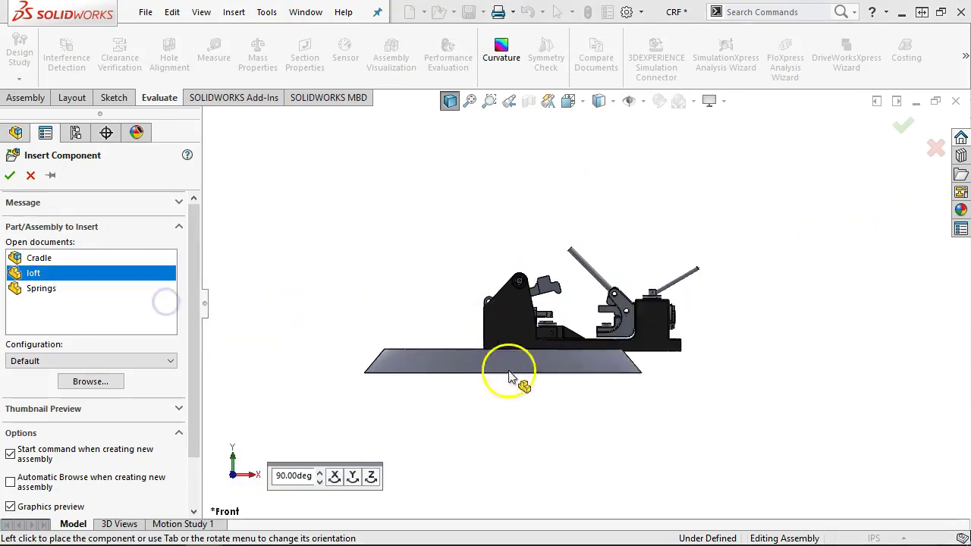
pyautogui.click(586, 371)
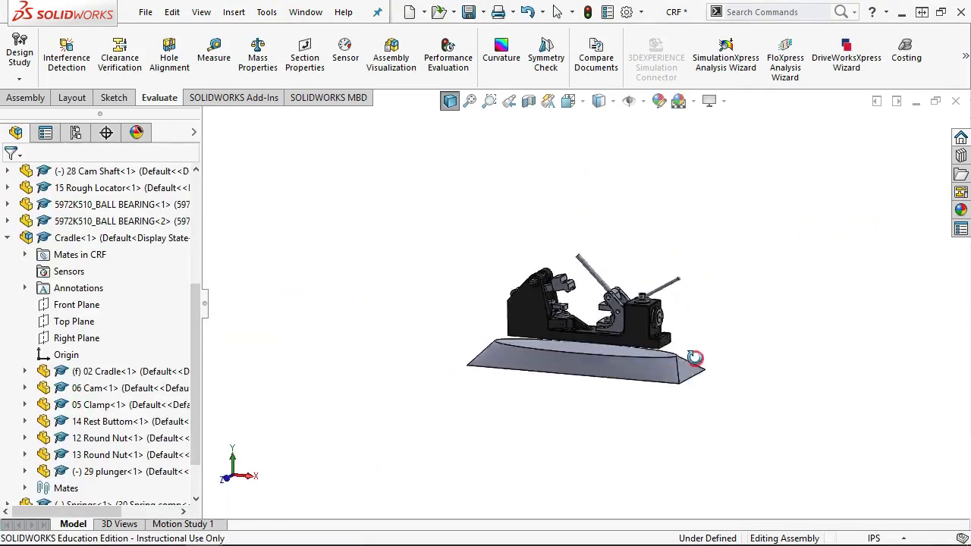
# Select the loft's top face and the fixture body's underside for a mate.
pyautogui.moveTo(720, 345); pyautogui.dragTo(684, 429, button='middle')
pyautogui.scroll(-3, 574, 339)
pyautogui.click(575, 338)
pyautogui.moveTo(702, 249); pyautogui.dragTo(576, 265, button='middle')
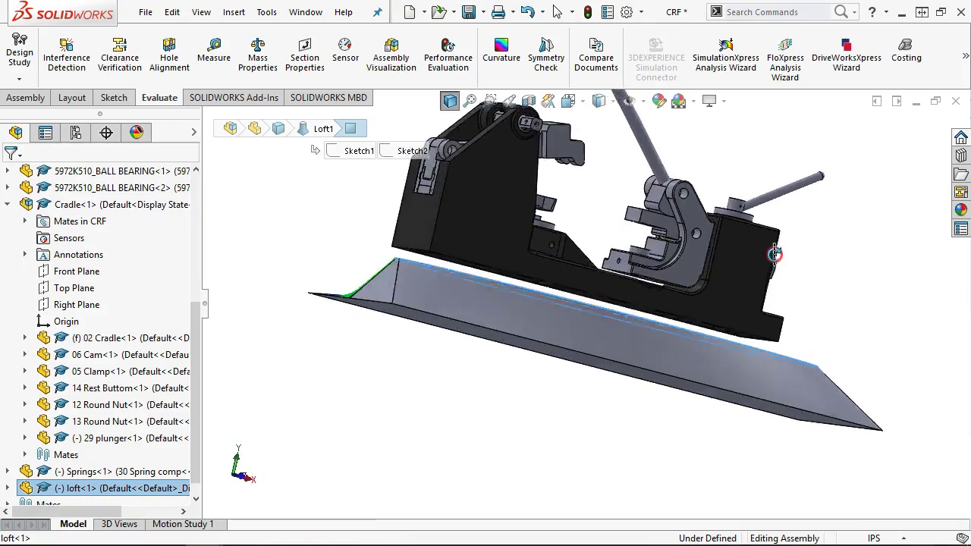
pyautogui.scroll(-4, 482, 276)
pyautogui.keyDown('ctrl'); pyautogui.click(536, 261); pyautogui.keyUp('ctrl')
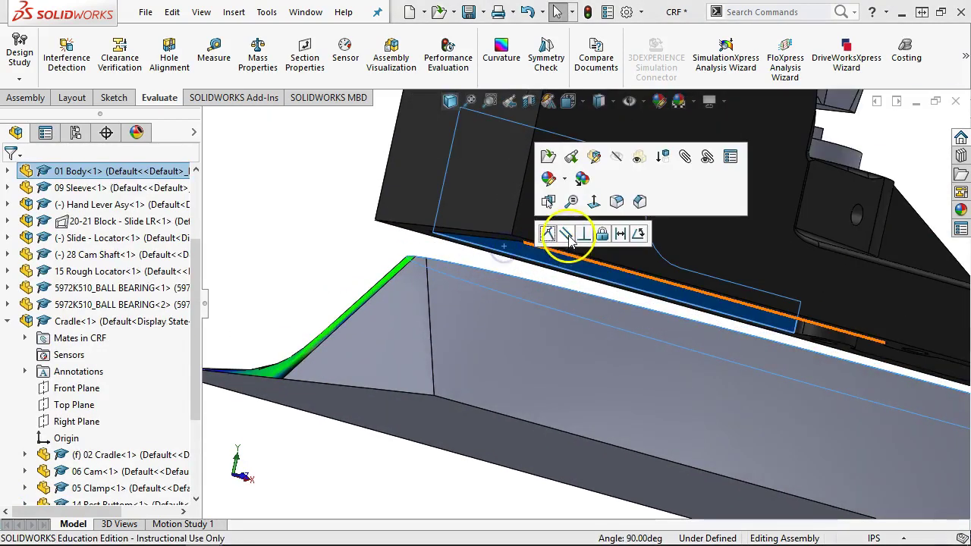
pyautogui.click(548, 235)
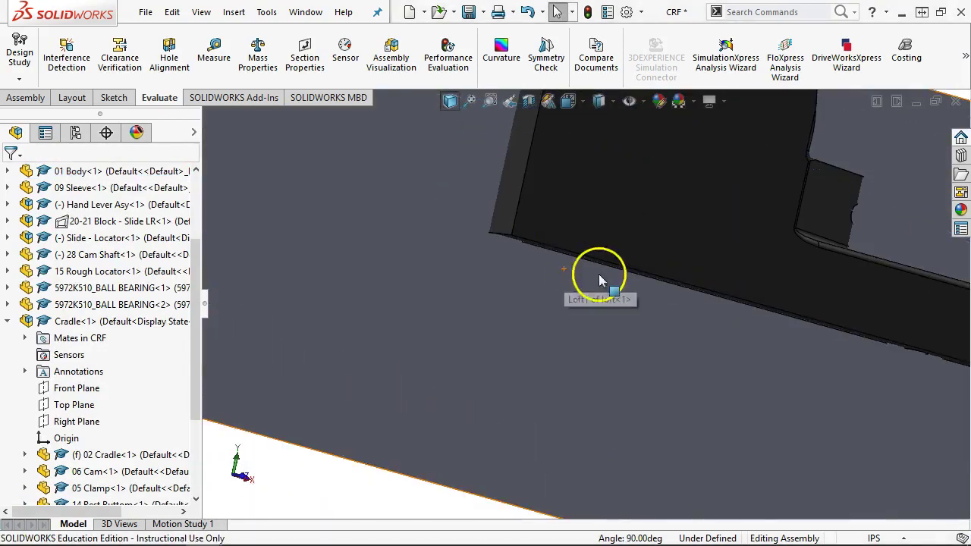
# Reselect the 01 Body underside and the loft's top face as mate partners.
pyautogui.scroll(3, 665, 299)
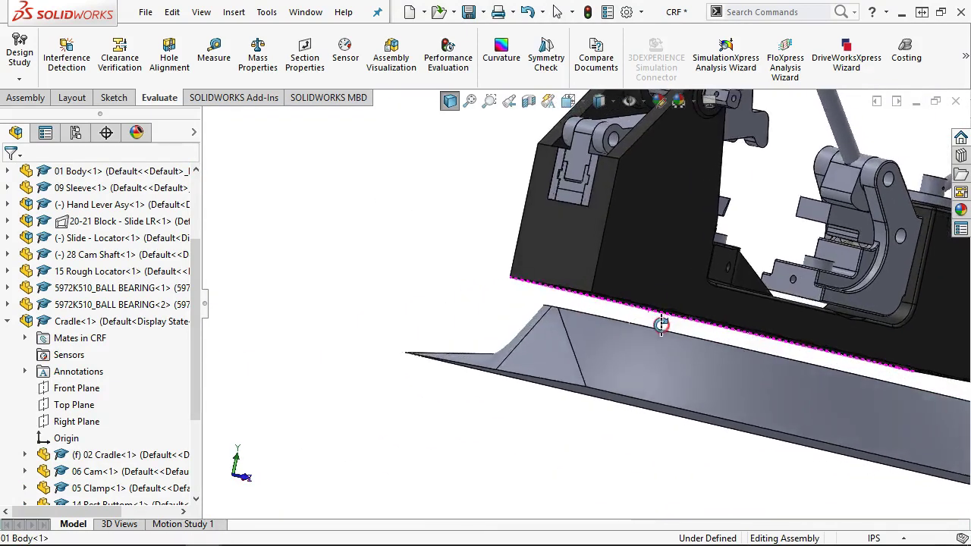
pyautogui.scroll(-3, 615, 304)
pyautogui.scroll(3, 614, 303)
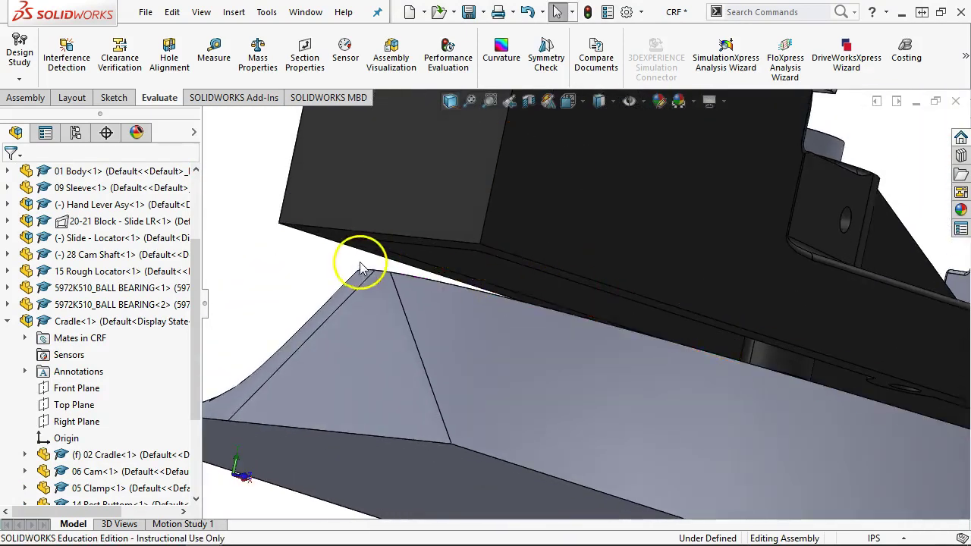
pyautogui.scroll(-3, 365, 218)
pyautogui.click(365, 218)
pyautogui.moveTo(403, 256); pyautogui.dragTo(533, 315, button='middle')
pyautogui.click(768, 374)
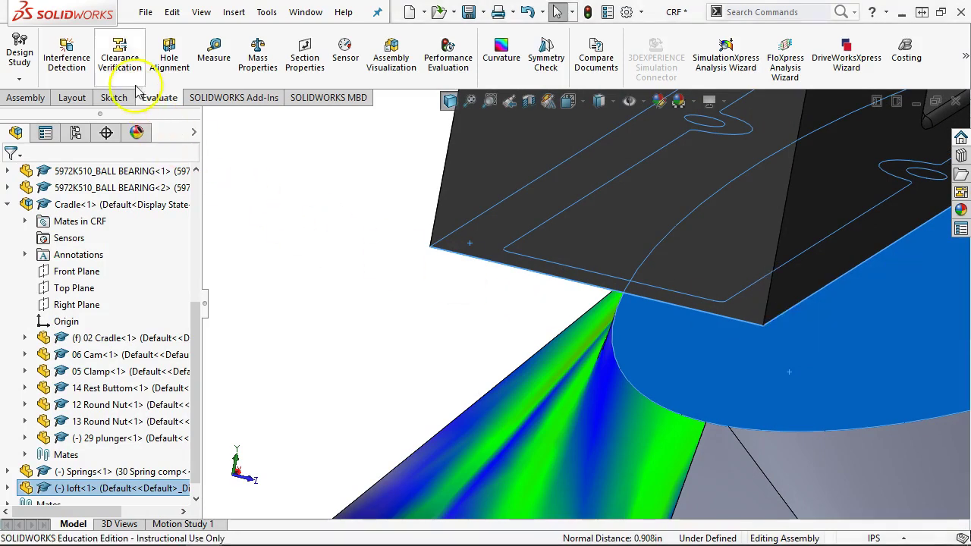
pyautogui.click(37, 98)
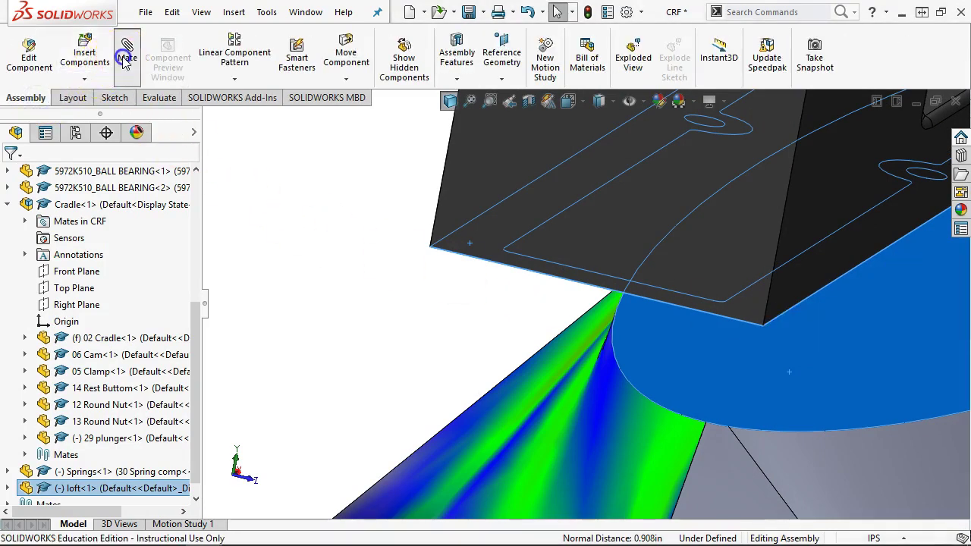
# Apply a Coincident mate between the loft's top face and 01 Body's underside, then collapse Cradle.
pyautogui.click(128, 52)
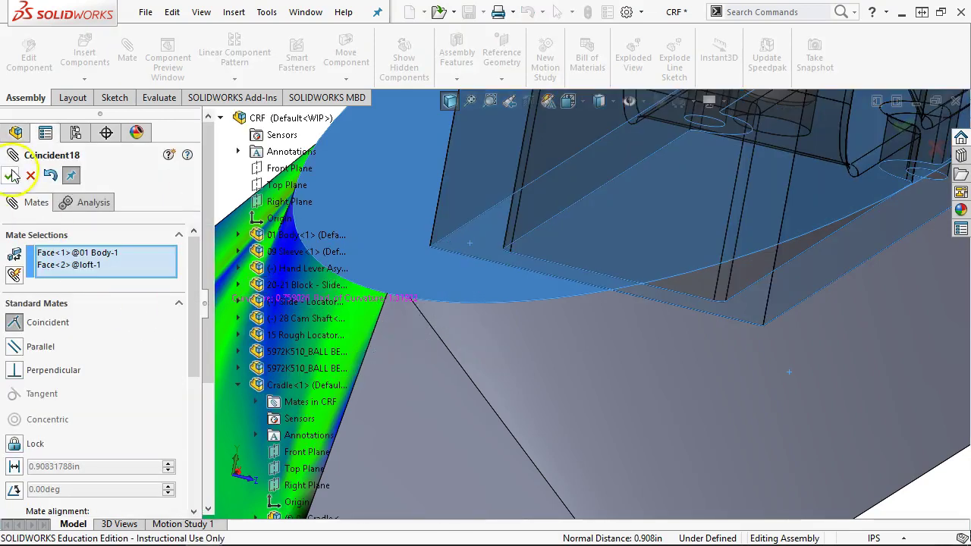
pyautogui.click(9, 175)
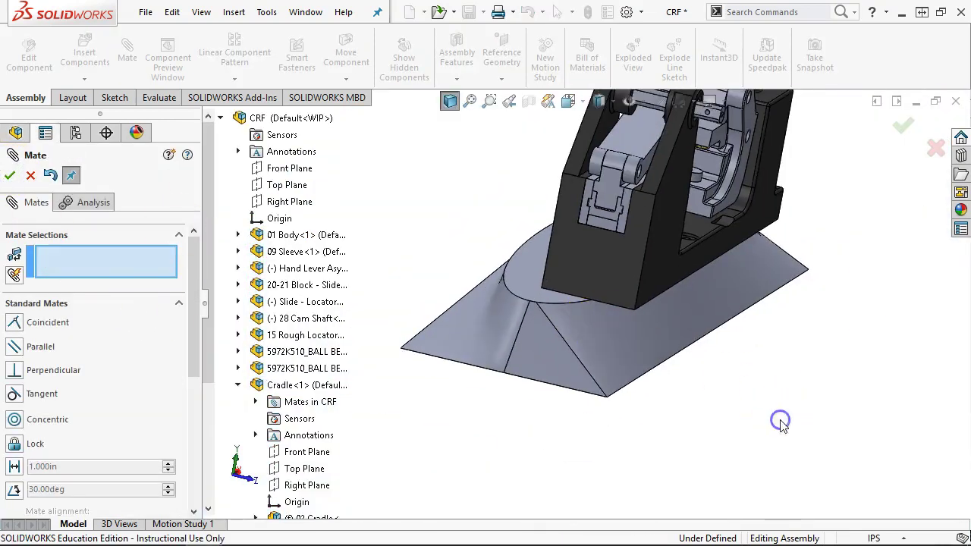
pyautogui.hotkey('ctrl', '5')
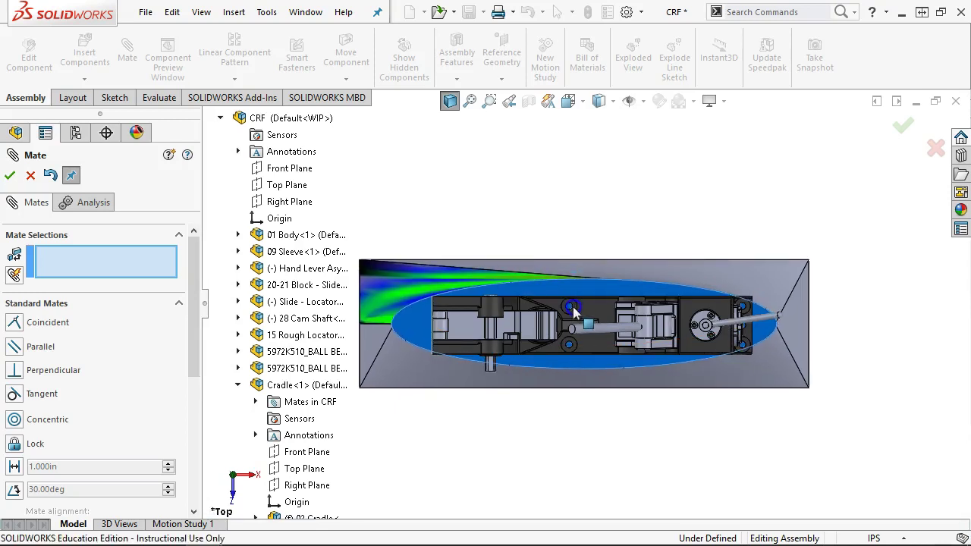
pyautogui.moveTo(748, 409); pyautogui.dragTo(795, 210, button='middle')
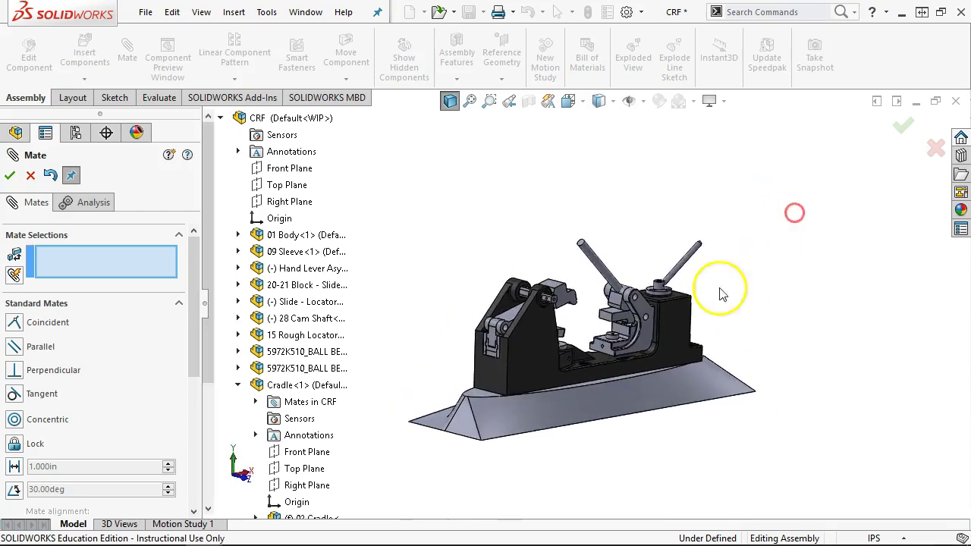
pyautogui.scroll(-5, 443, 440)
pyautogui.scroll(-2, 443, 440)
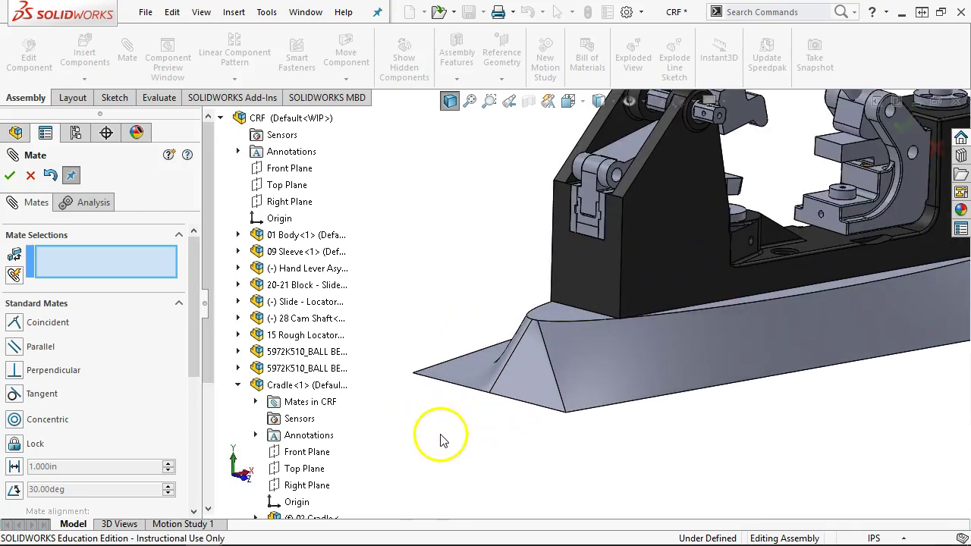
pyautogui.click(8, 180)
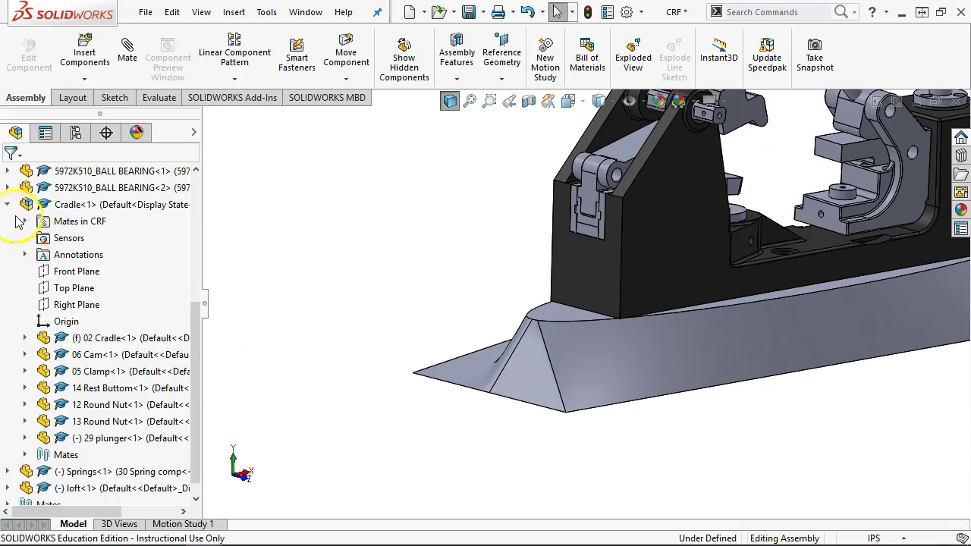
pyautogui.click(7, 204)
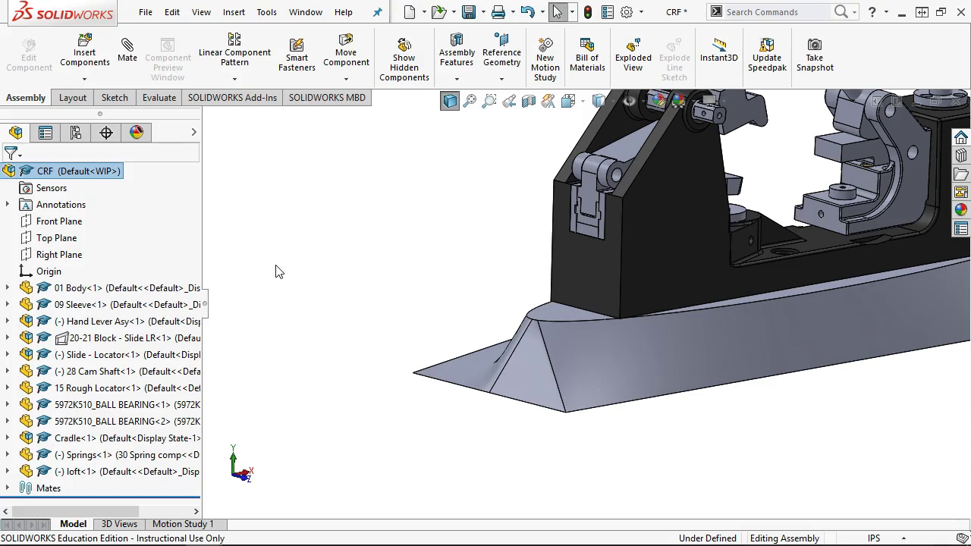
pyautogui.moveTo(365, 283); pyautogui.dragTo(390, 294, button='middle')
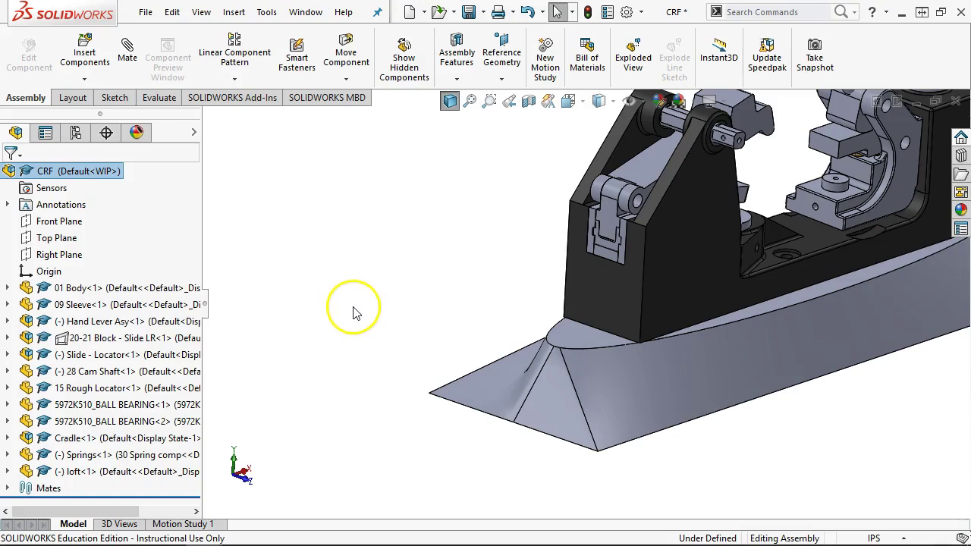